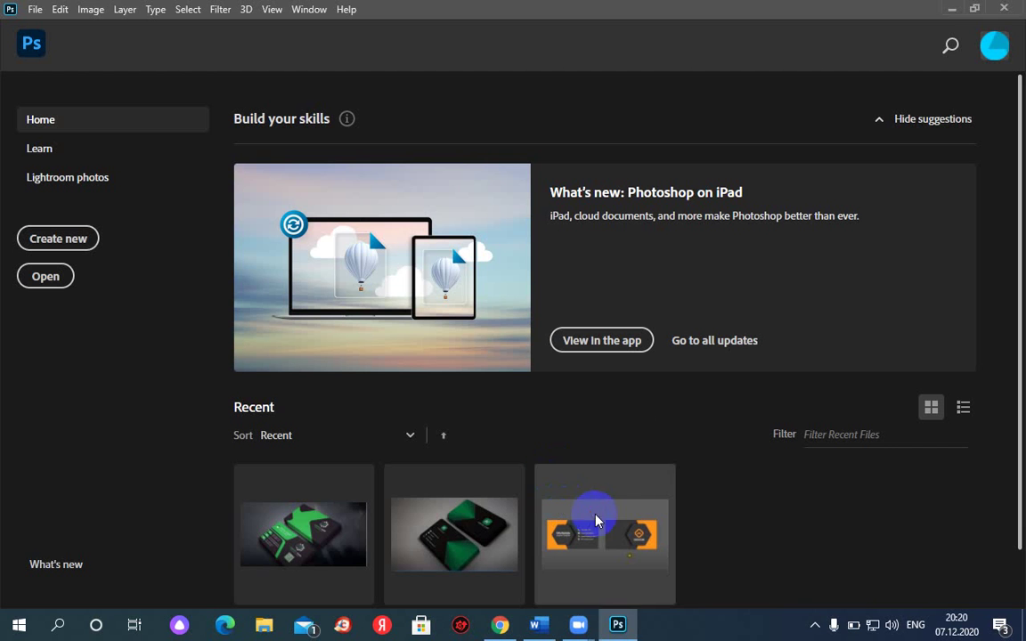
Open visit card.jpg from the Desktop > ps folder
left_click(56, 283)
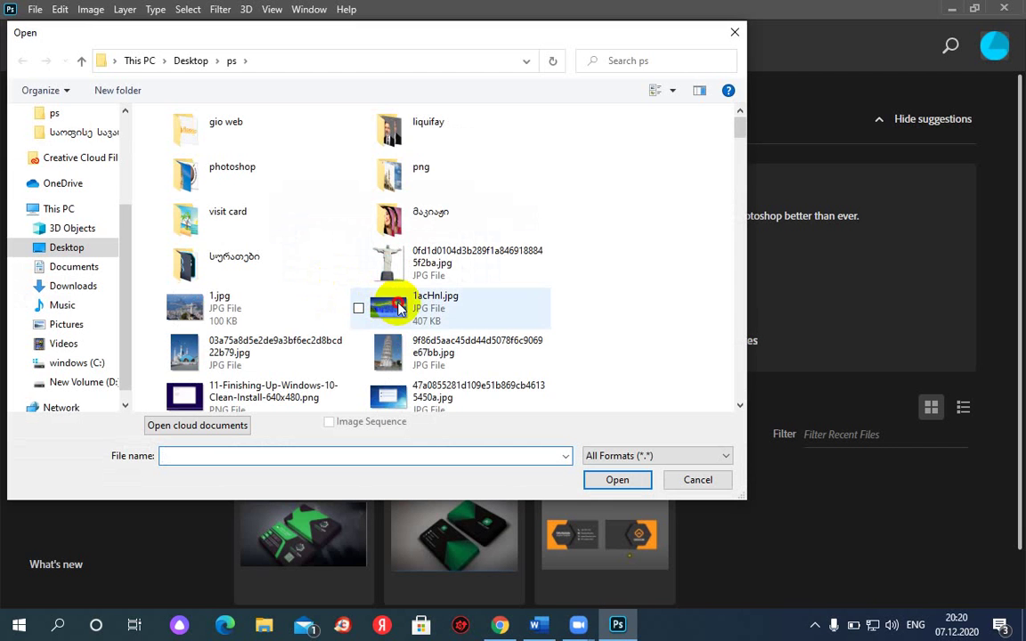
left_click(388, 301)
type("visit card")
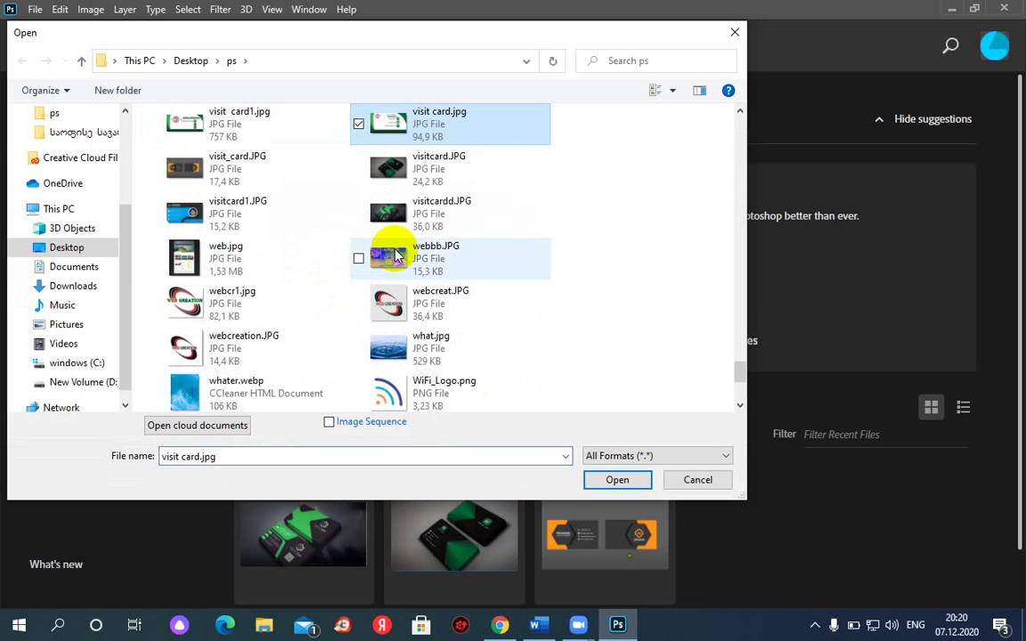
double_click(196, 165)
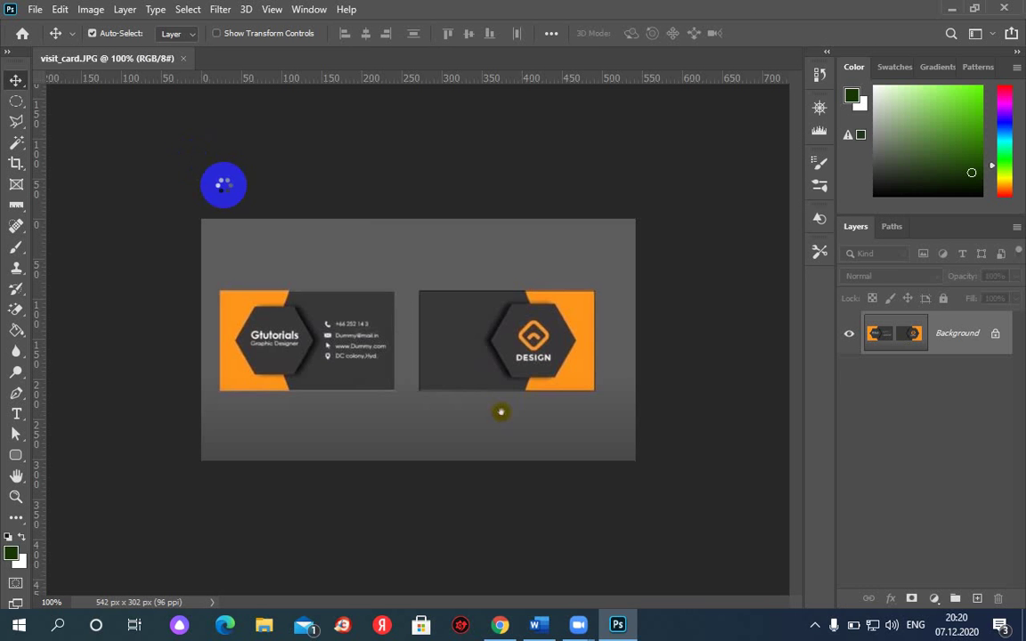
mouse_move(109, 57)
left_mouse_down()
mouse_move(127, 89)
mouse_move(602, 51)
left_mouse_up()
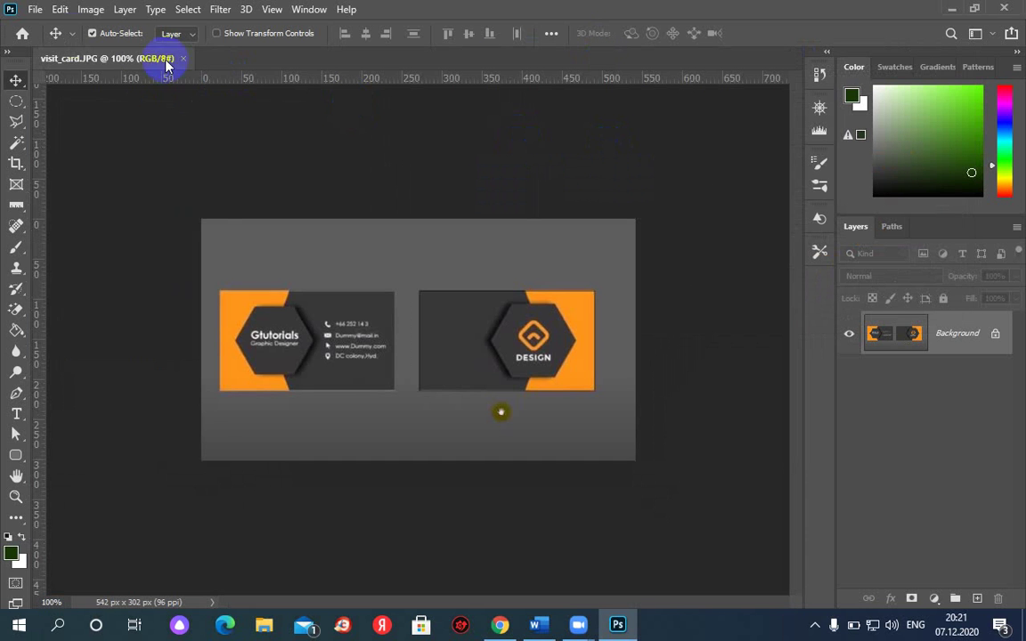
Glance through the File menu, then start a new document with Ctrl+N
left_click(35, 10)
left_click(246, 125)
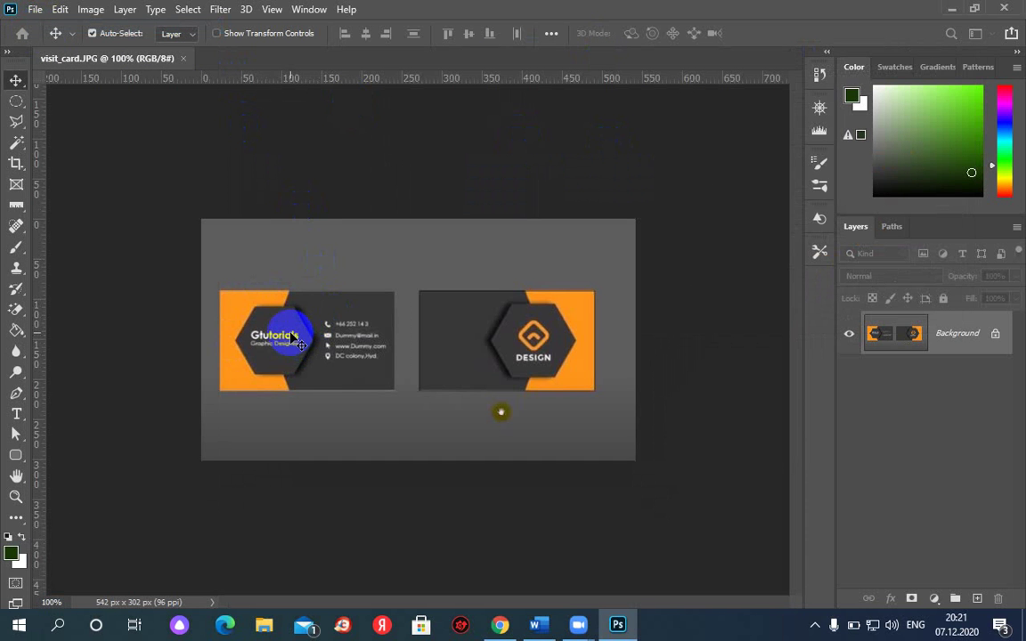
key("ctrl+n")
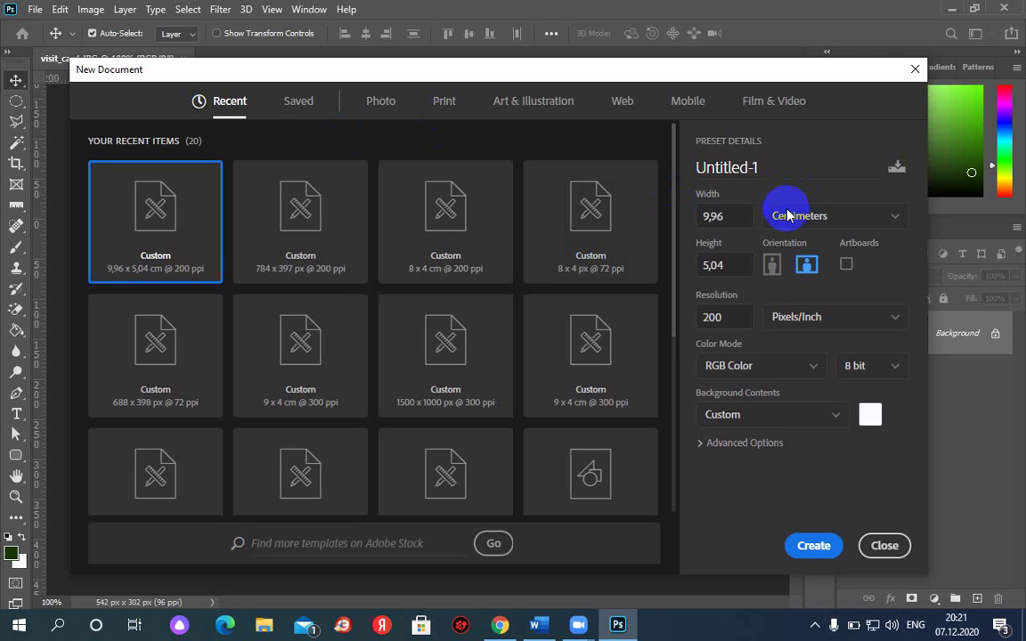
Create the 784 × 397 px, 200 ppi blank document and float visit_card.JPG beside it
left_click(812, 545)
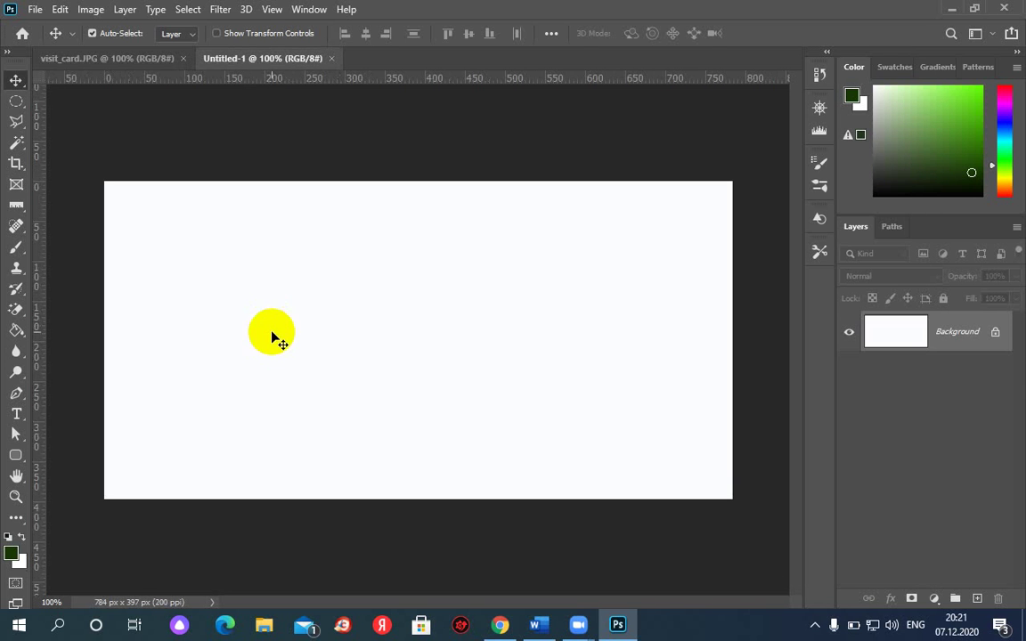
mouse_move(153, 58)
left_mouse_down()
mouse_move(111, 107)
mouse_move(592, 10)
left_mouse_up()
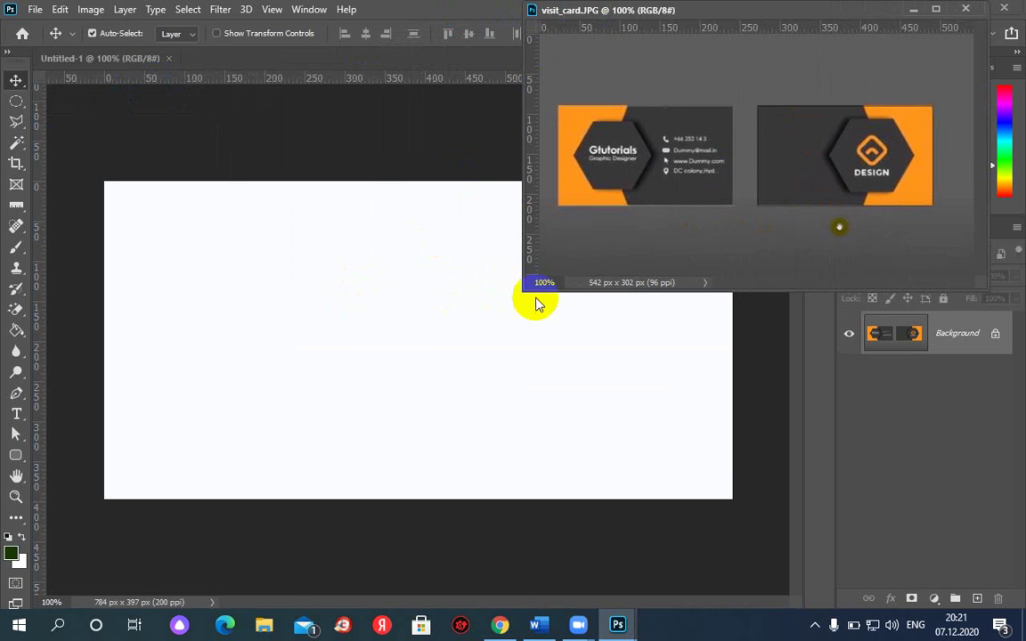
left_click_drag(598, 192, 205, 385)
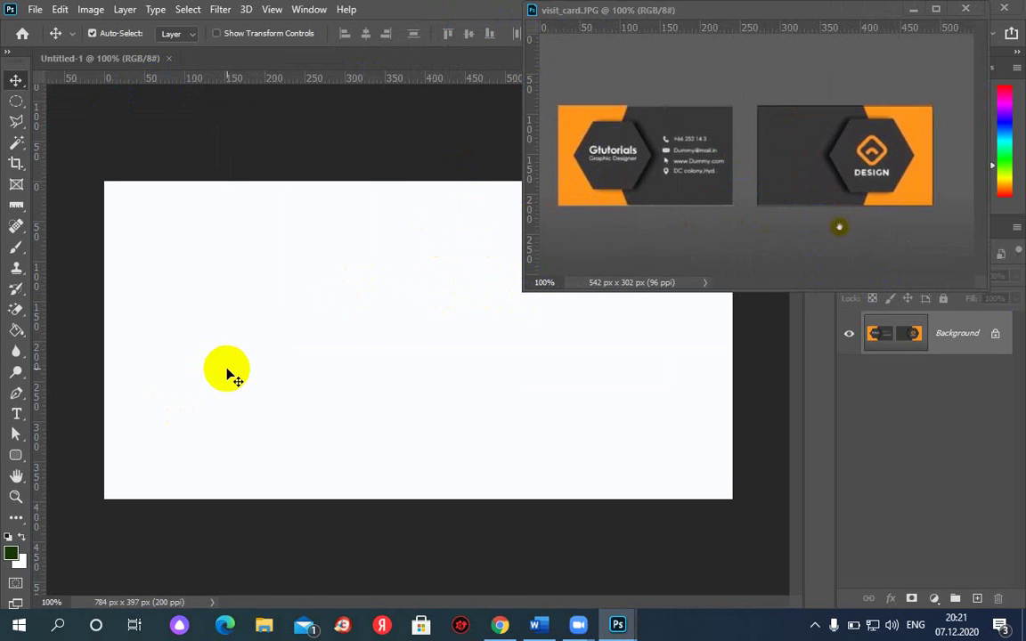
Draw a black 115 × 94 px rounded rectangle shape near the canvas top-left
left_click(16, 456)
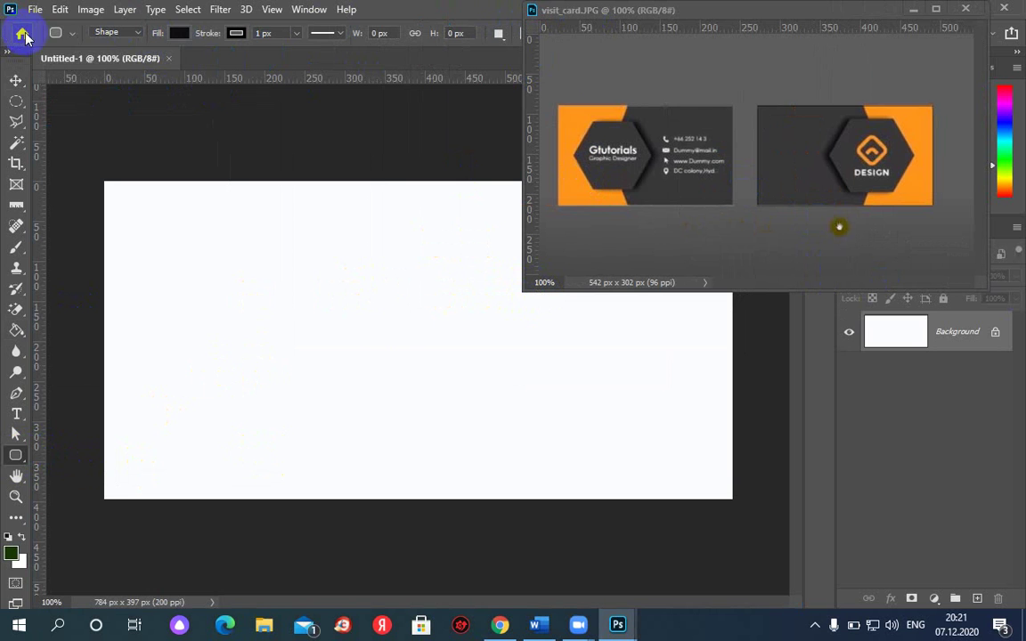
left_click(110, 32)
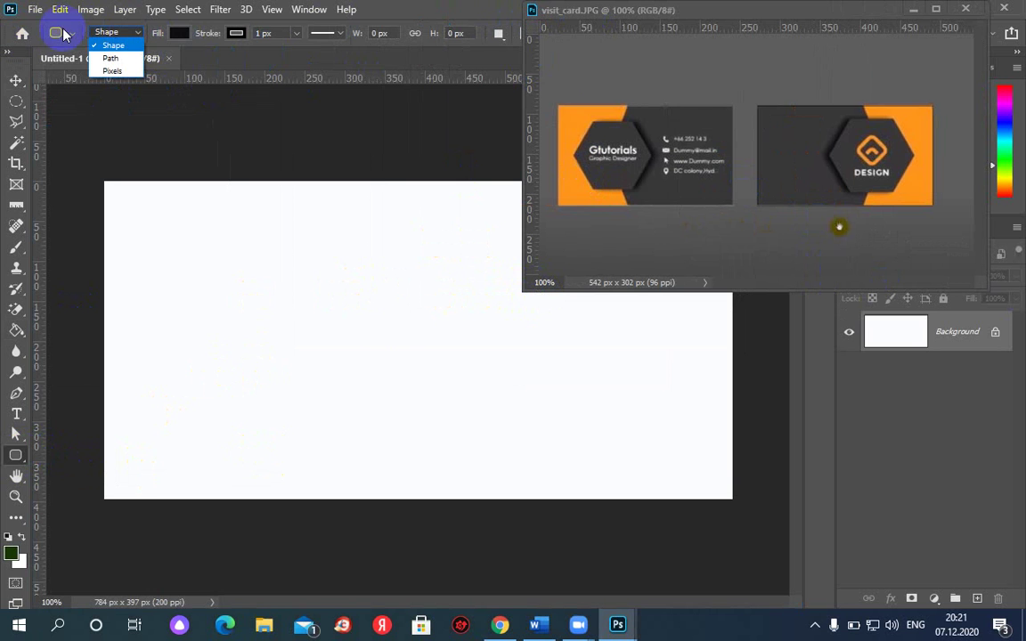
left_click(151, 63)
left_click_drag(167, 220, 260, 295)
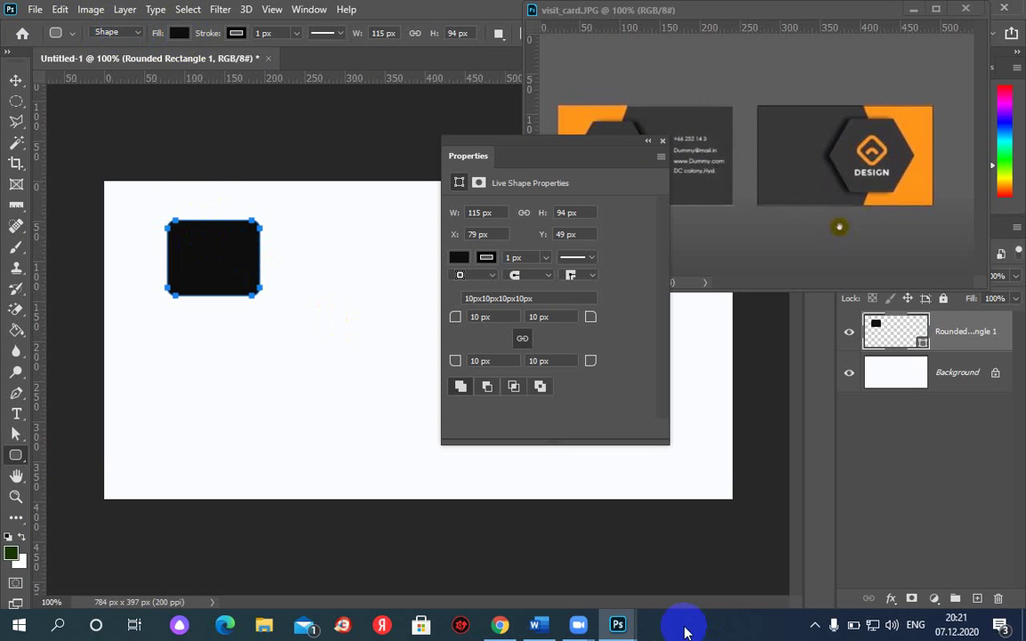
mouse_move(578, 624)
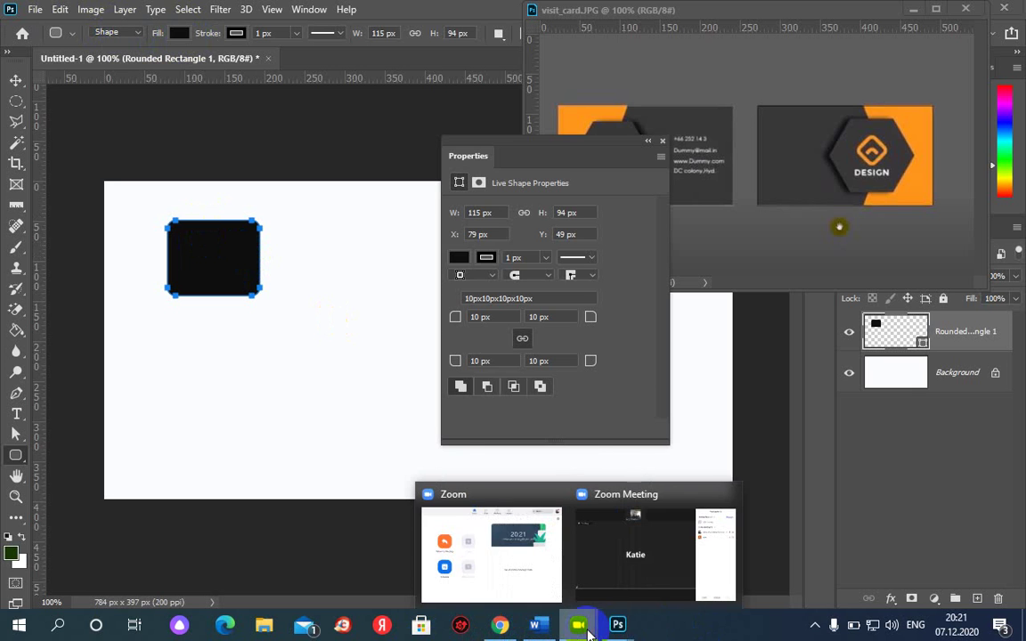
Return to the Zoom meeting and share the whole screen
left_click(523, 577)
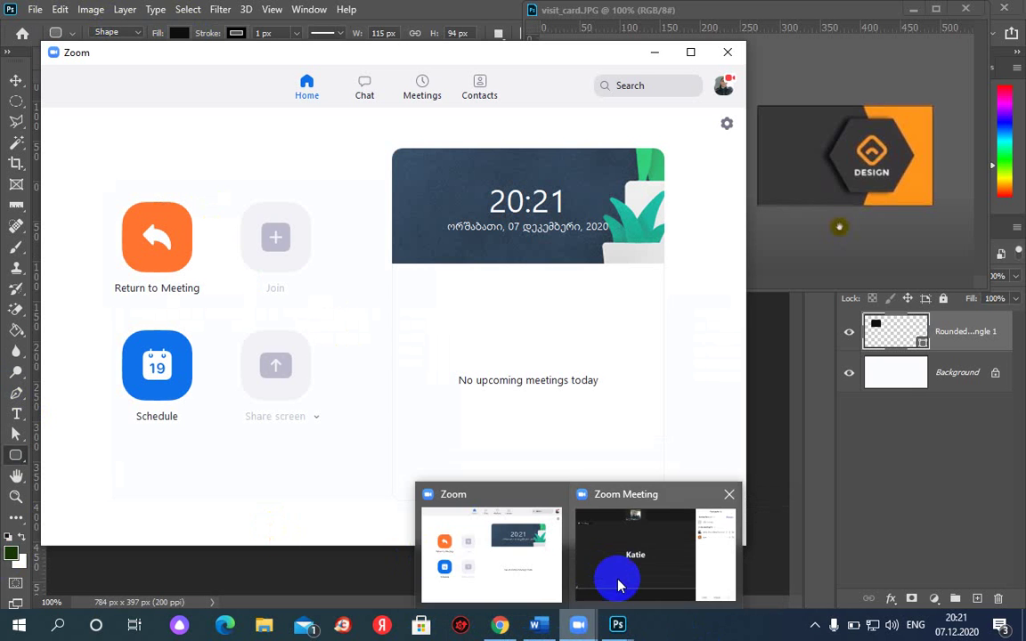
left_click(616, 578)
left_click(489, 593)
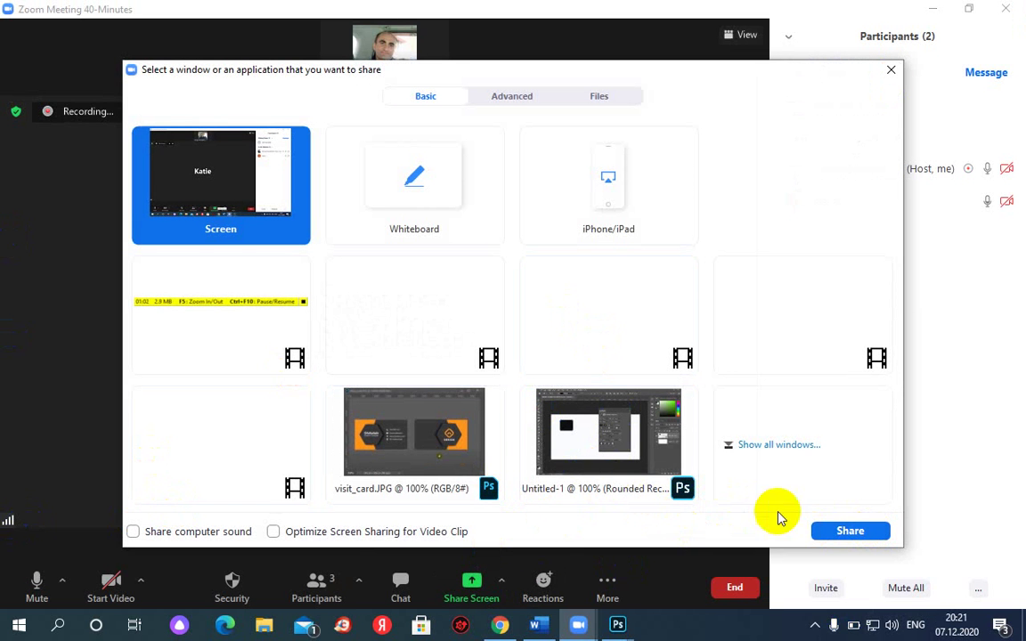
left_click(817, 529)
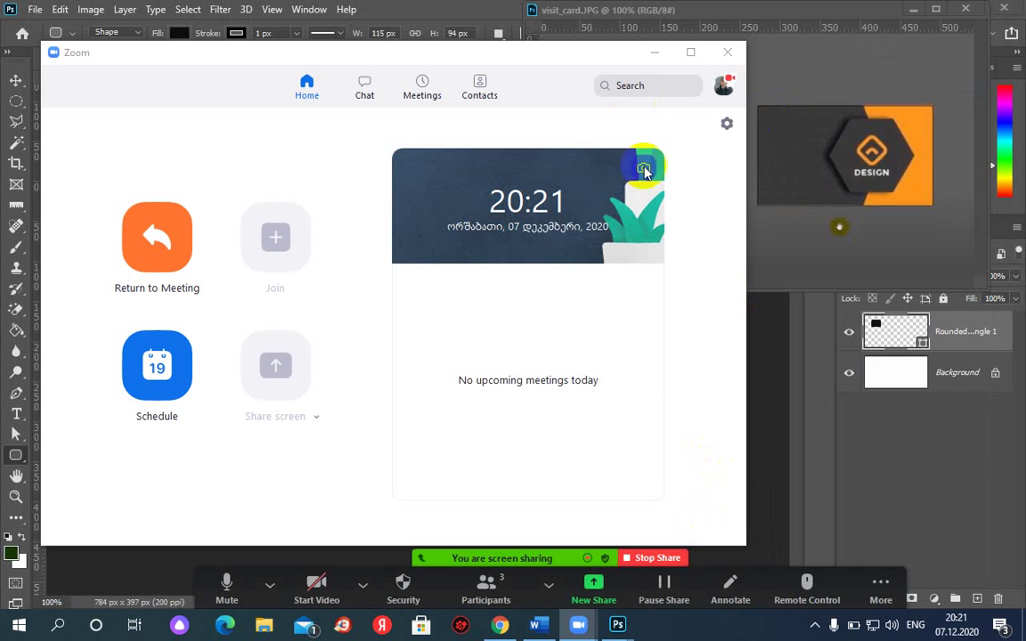
Check the audio options, show the Participants list and hide the Zoom home window
left_click(493, 597)
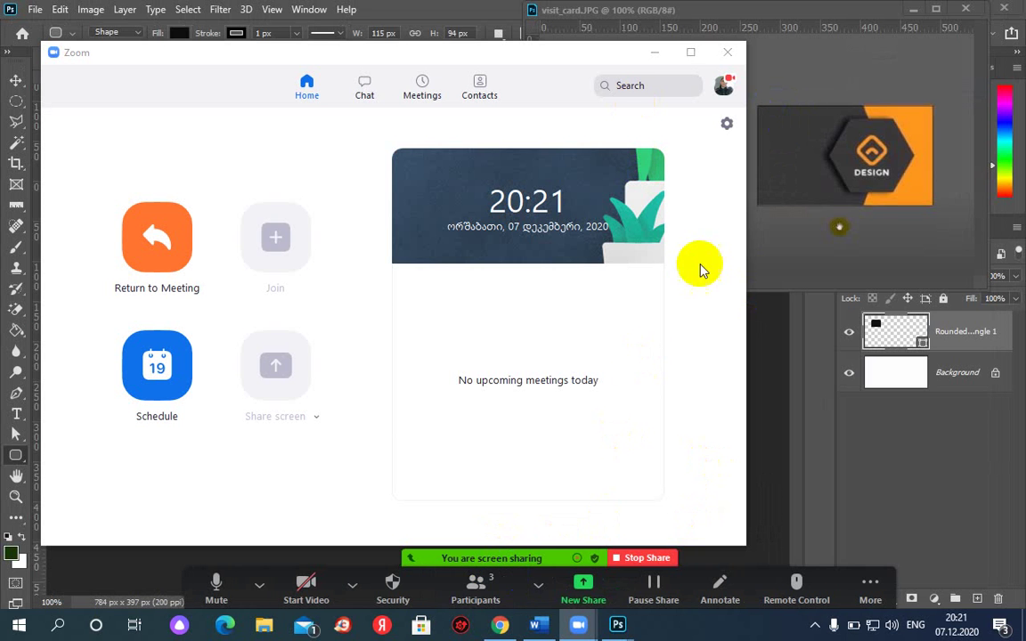
left_click(259, 588)
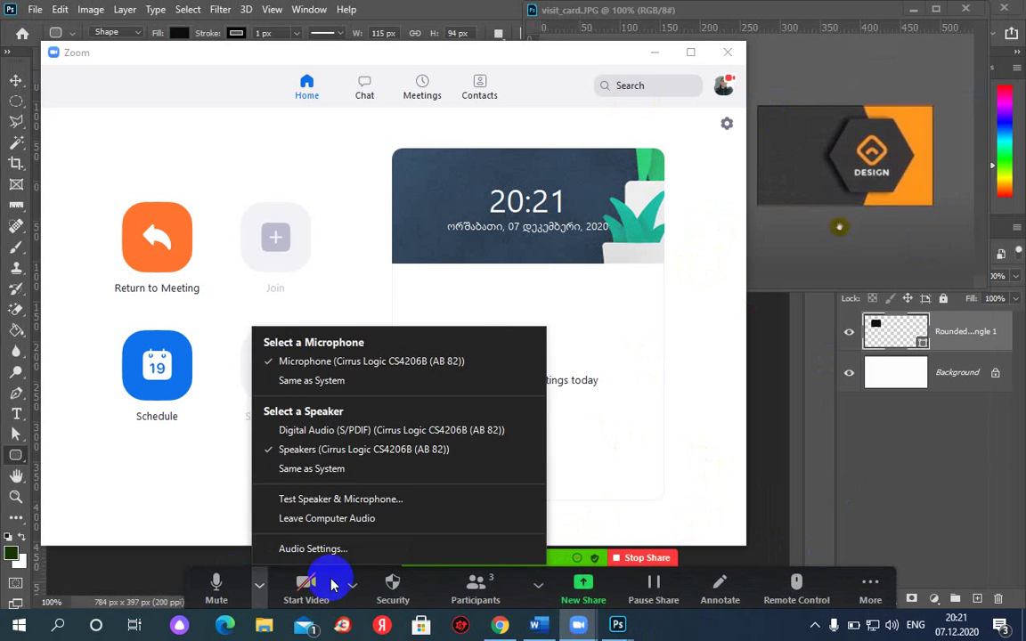
left_click(352, 588)
left_click(494, 589)
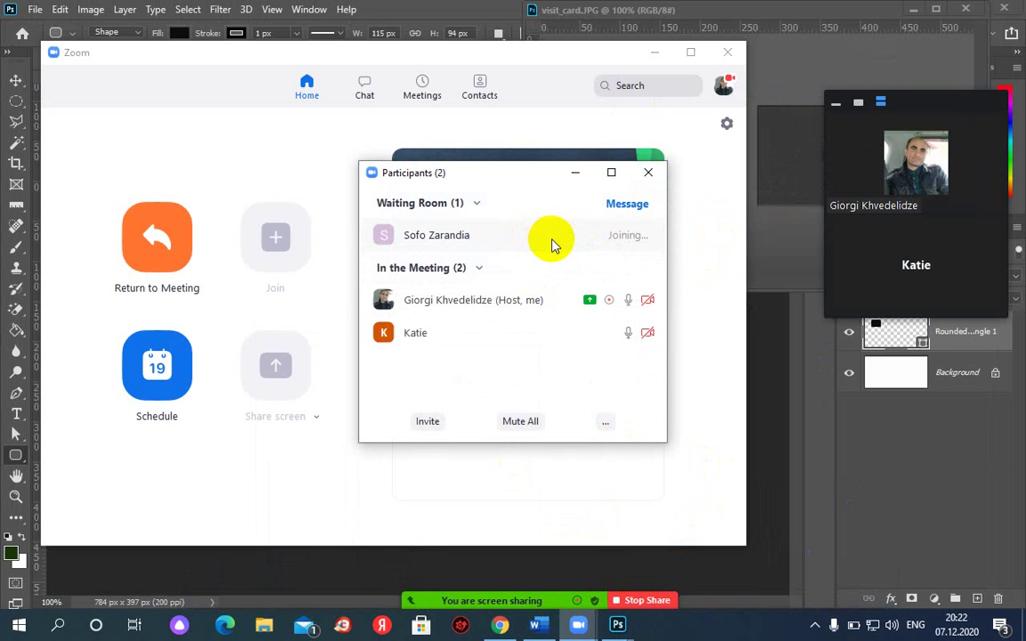
left_click(655, 57)
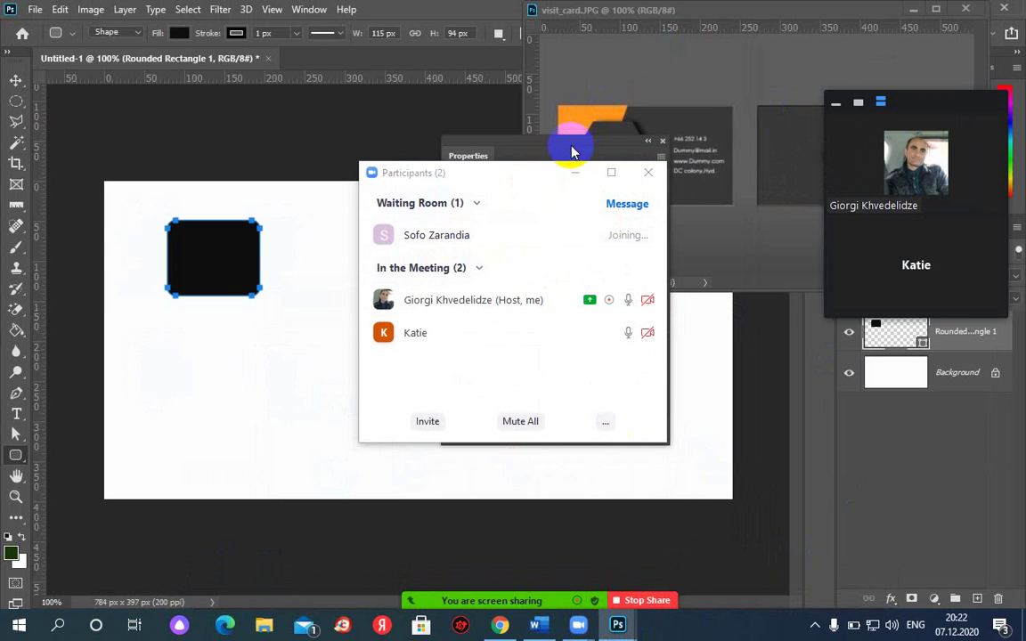
Hide the Participants window, move the Properties panel aside, and undo the black rounded rectangle
left_click(572, 178)
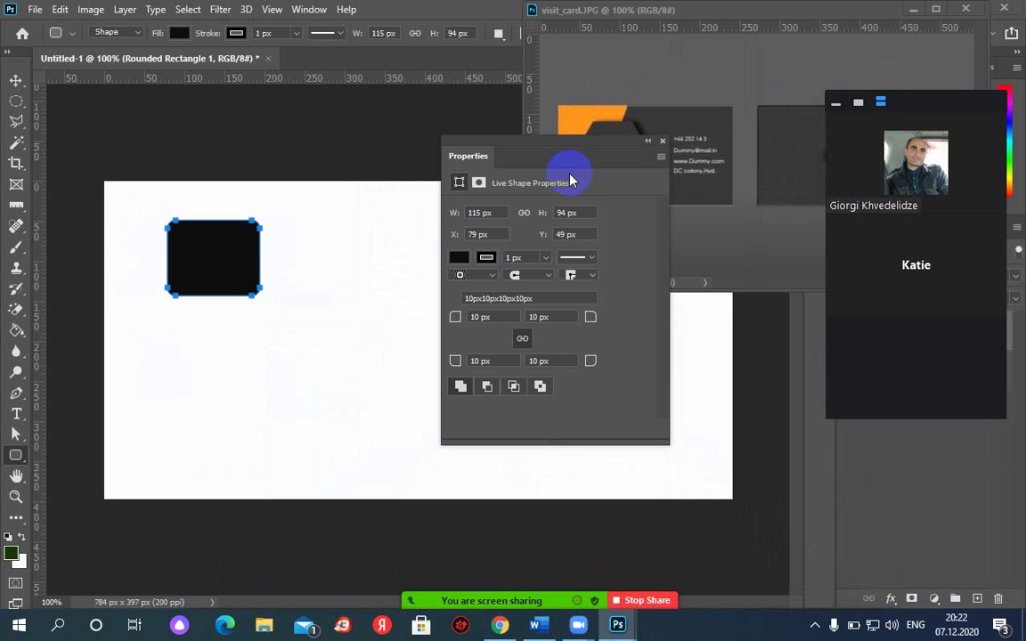
left_click_drag(572, 149, 650, 134)
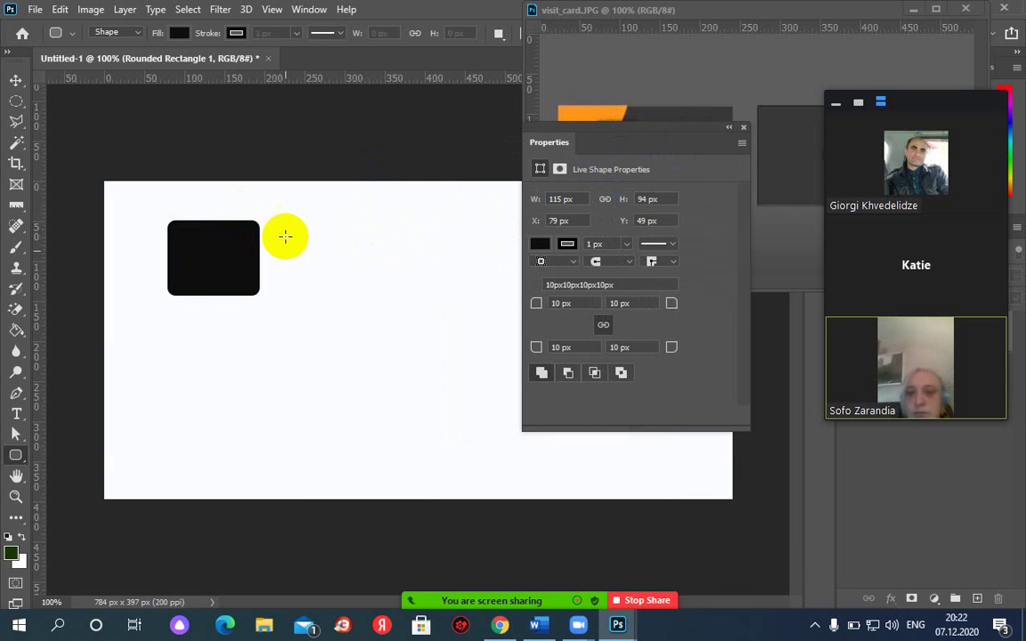
key("ctrl+z")
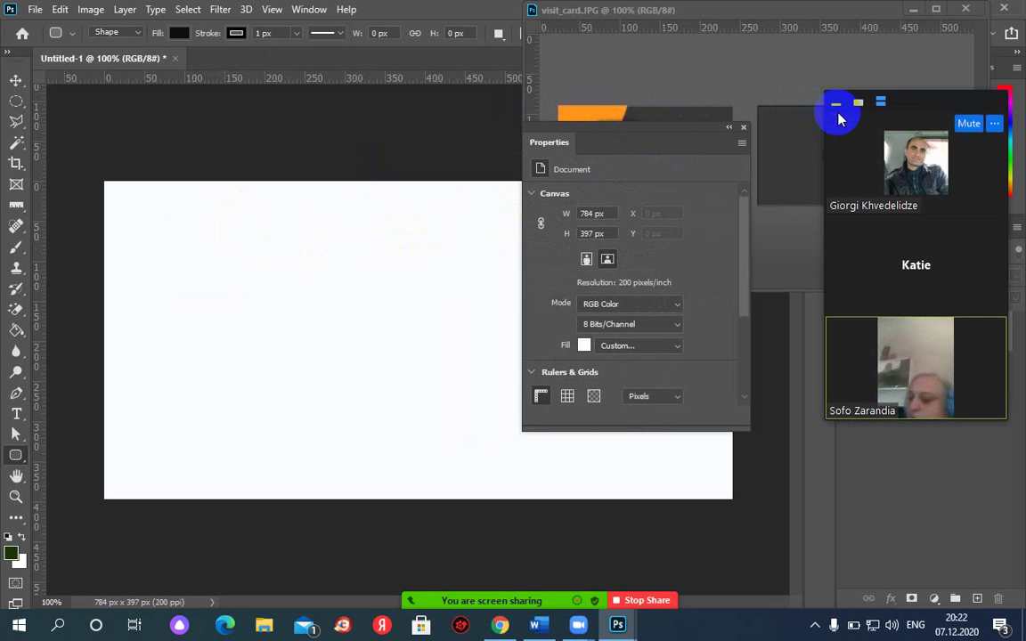
left_click(693, 112)
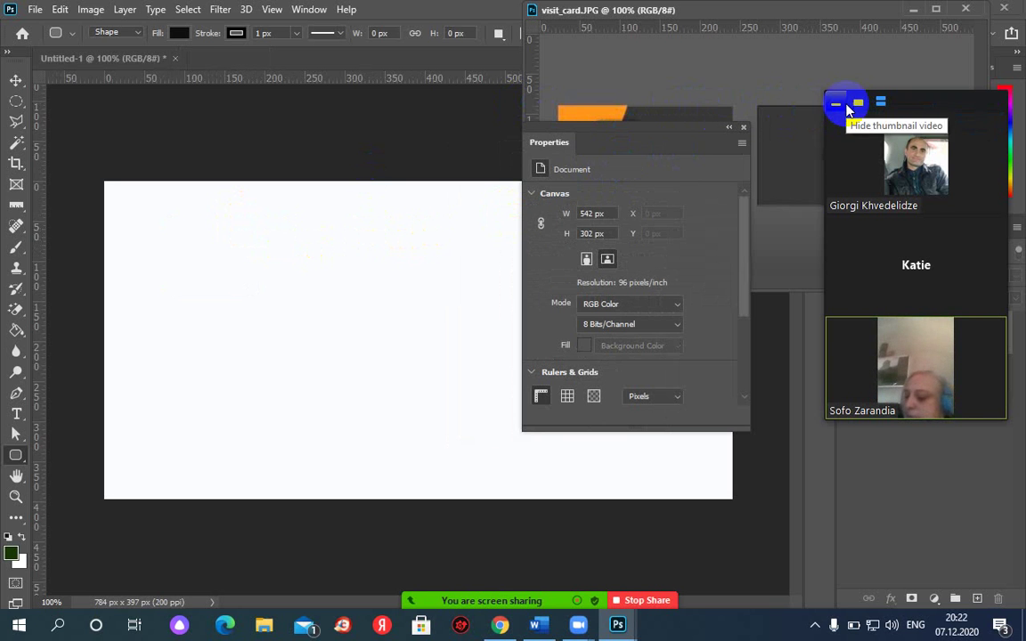
Switch the rounded rectangle tool's drawing mode from Shape to Path
left_click(133, 33)
left_click(110, 45)
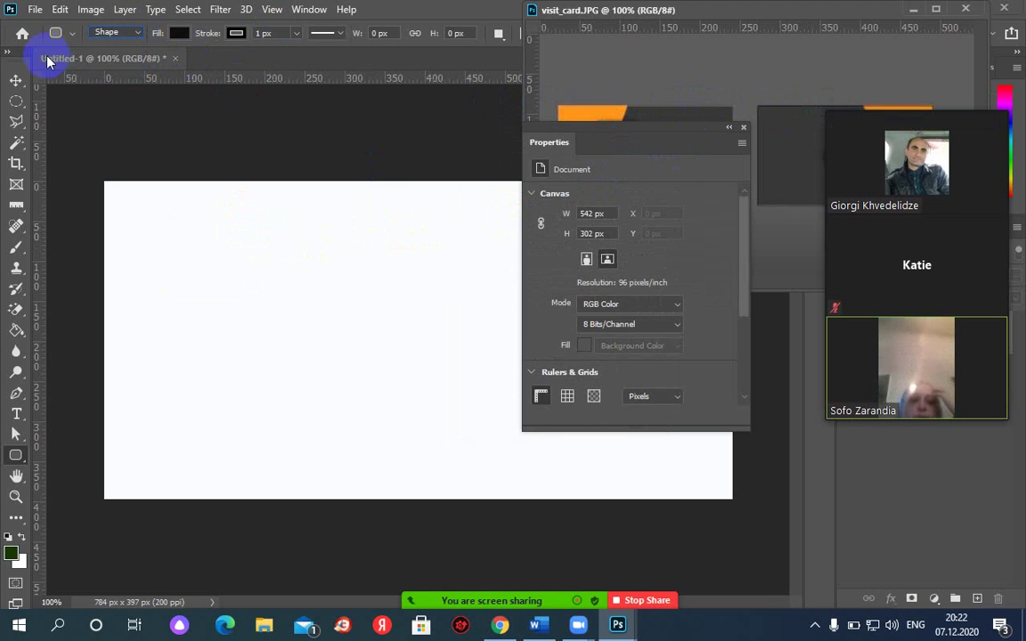
left_click(107, 46)
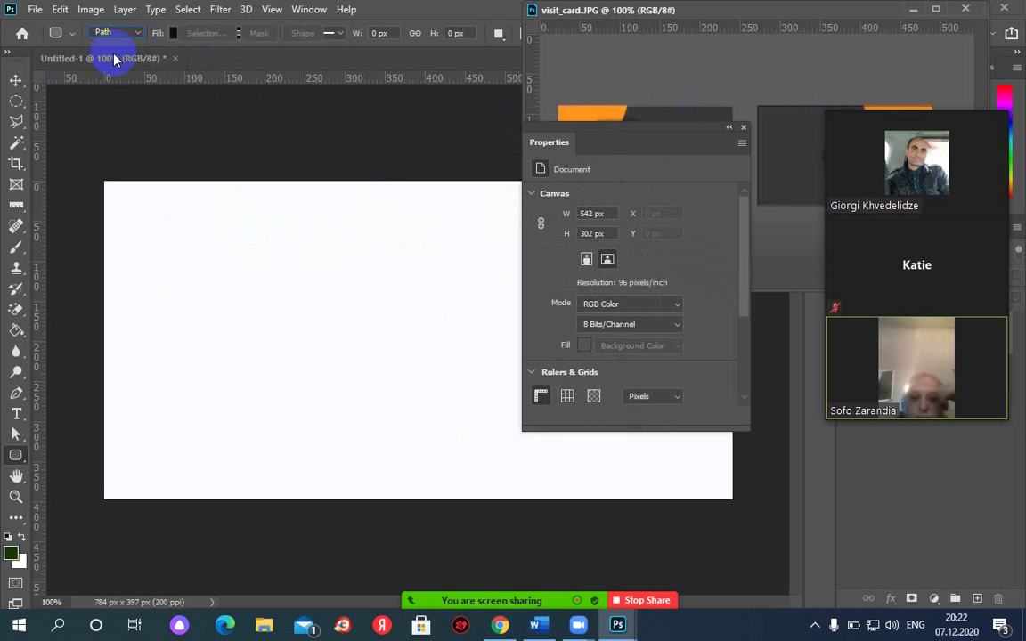
left_click(72, 221)
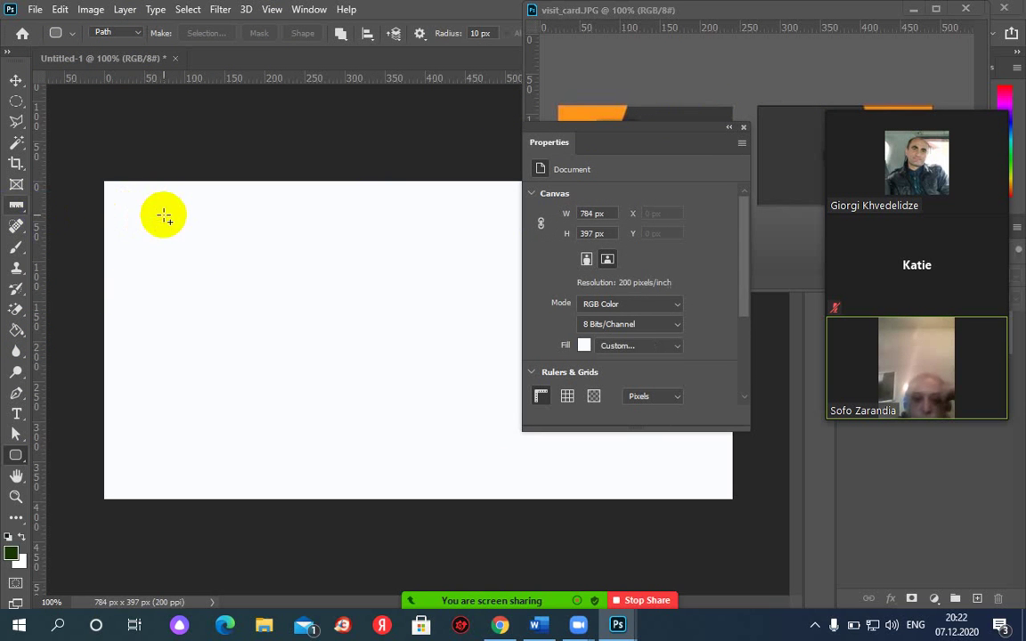
Draw a 175 × 133 px rounded-rectangle path near the canvas top-left, tidying the windows aside
left_click_drag(163, 215, 304, 321)
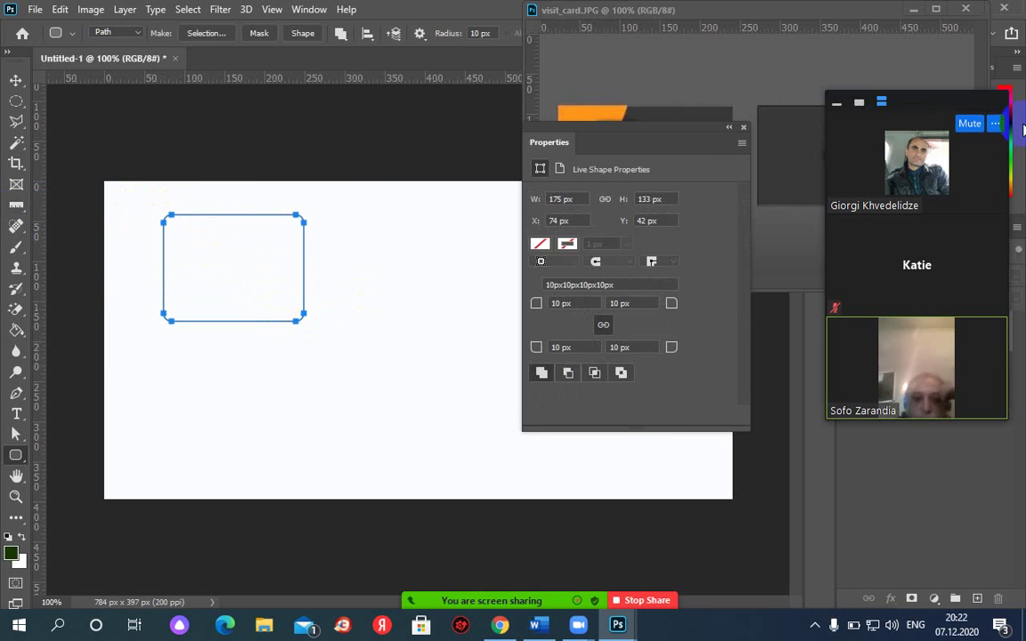
left_click_drag(880, 102, 625, 103)
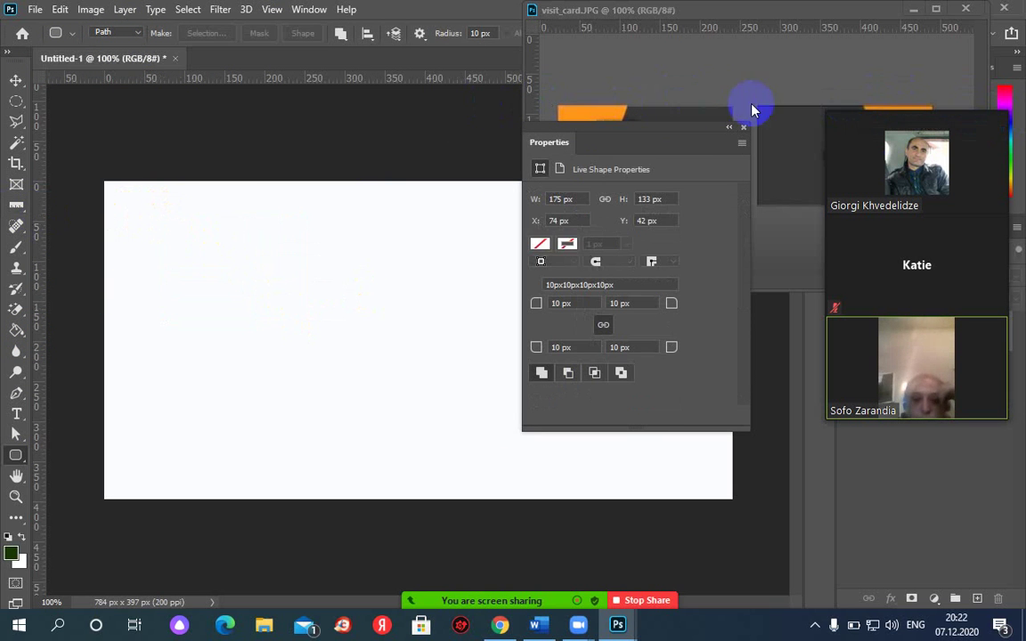
left_click(854, 106)
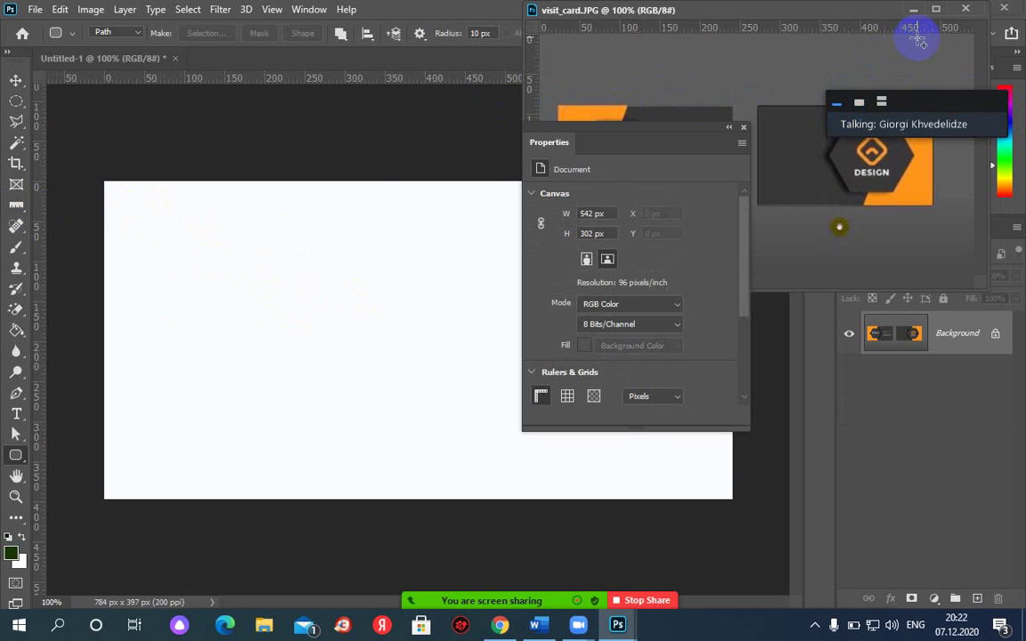
left_click_drag(889, 25, 708, 7)
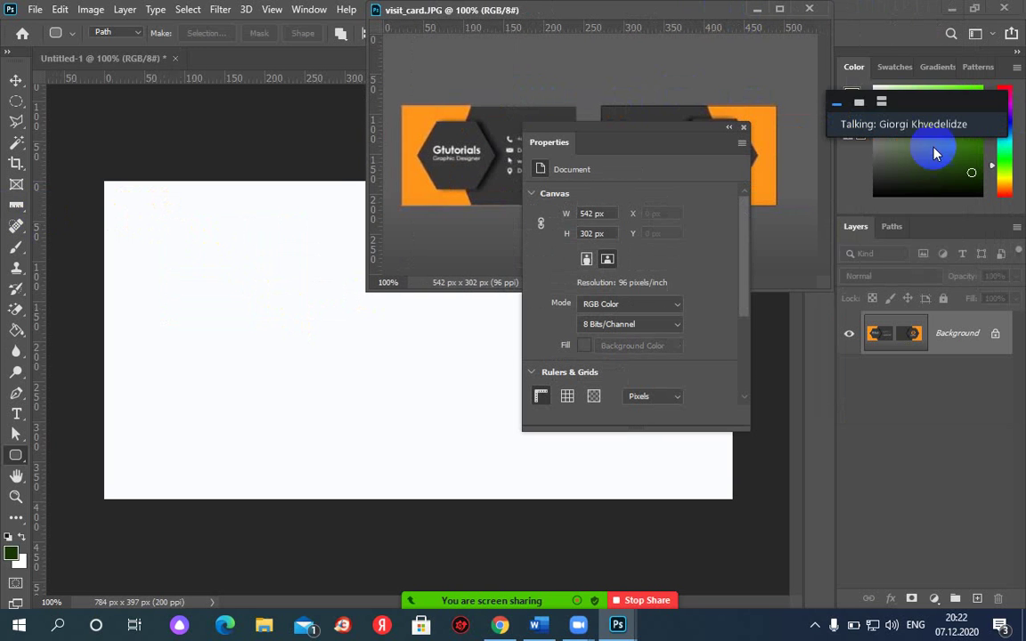
left_click(896, 230)
left_click_drag(164, 215, 304, 321)
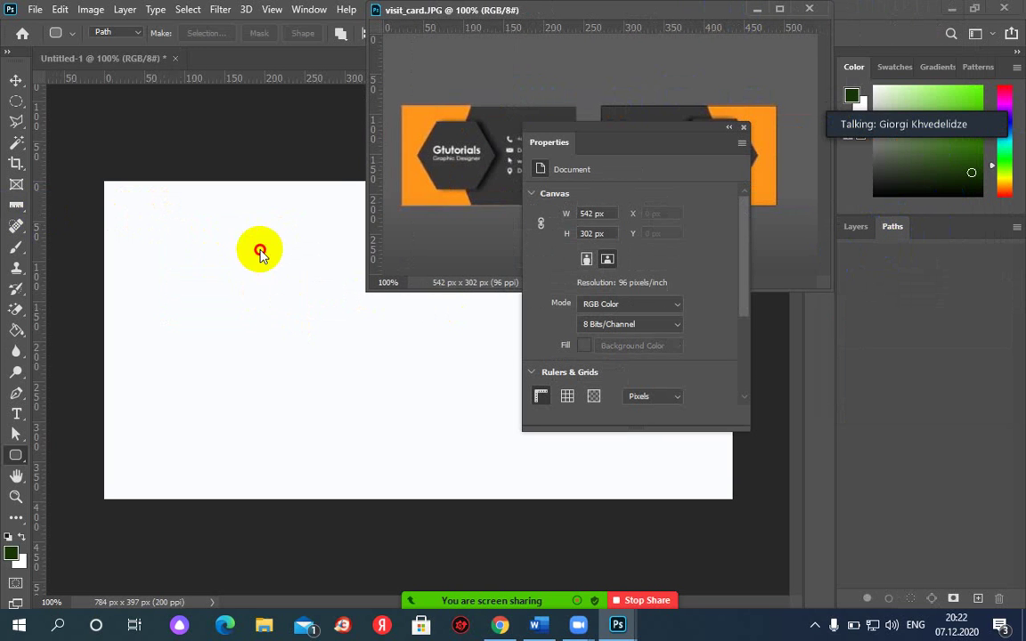
Check the Work Path in the Paths panel and switch the tool back to Shape mode
left_click(894, 230)
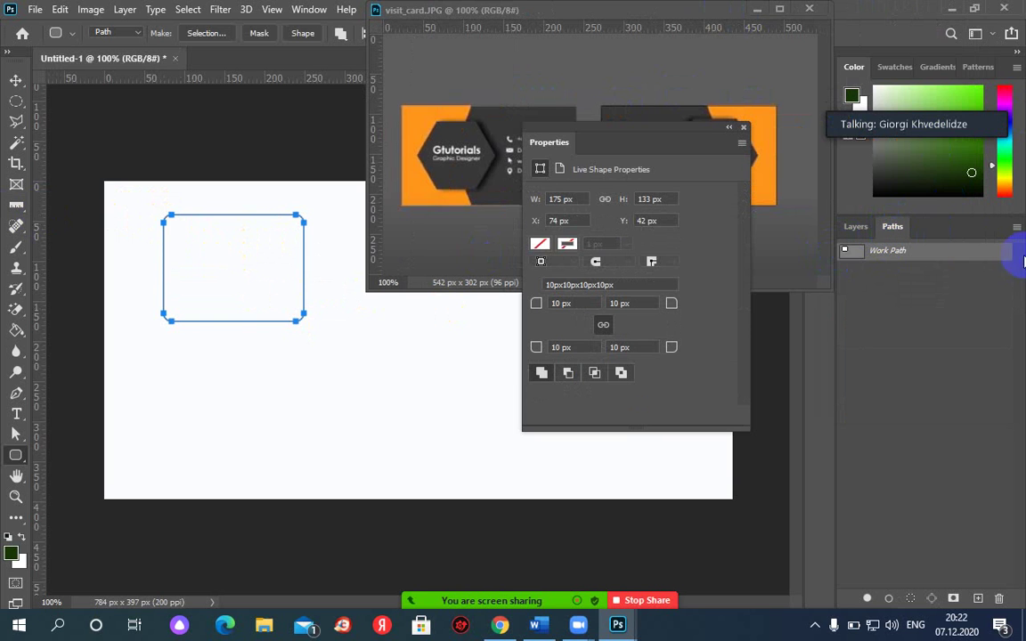
right_click(937, 256)
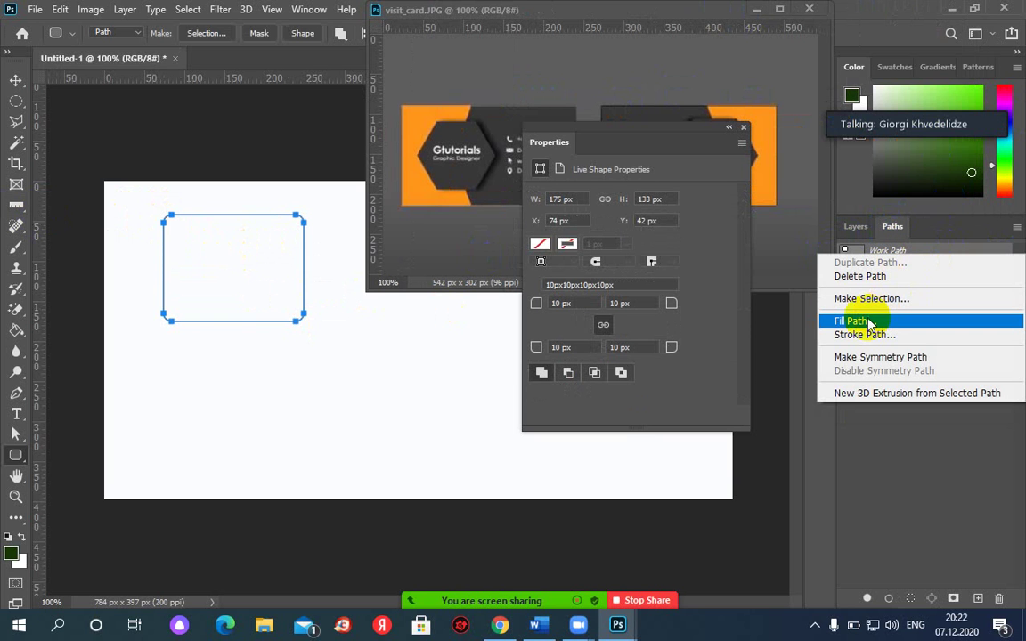
left_click(117, 36)
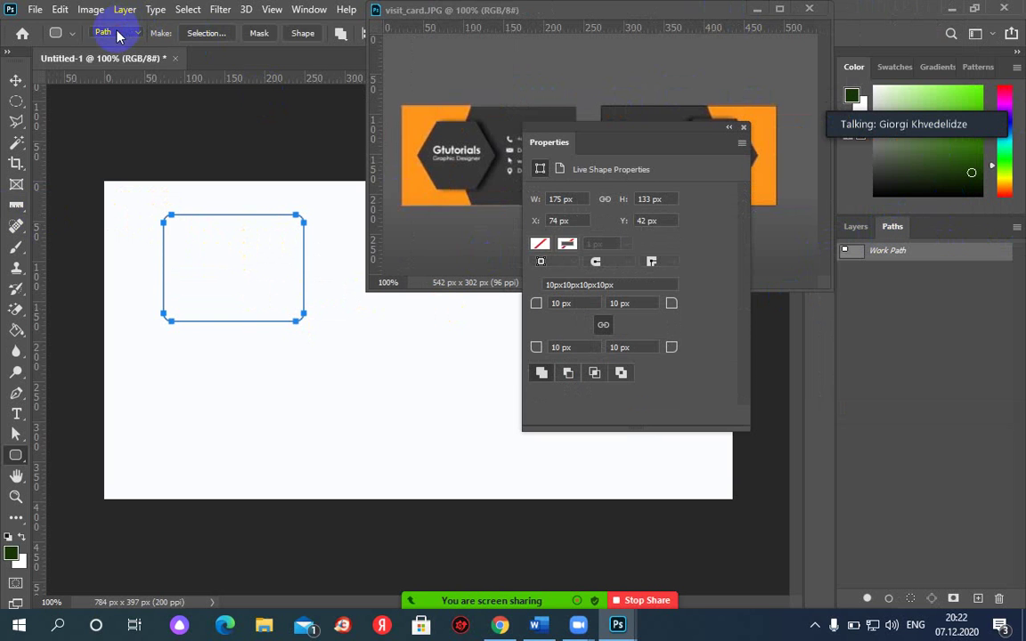
left_click(111, 47)
Draw a 144 × 131 px rounded rectangle with 10 px corners and fill it dark green
left_click(292, 318)
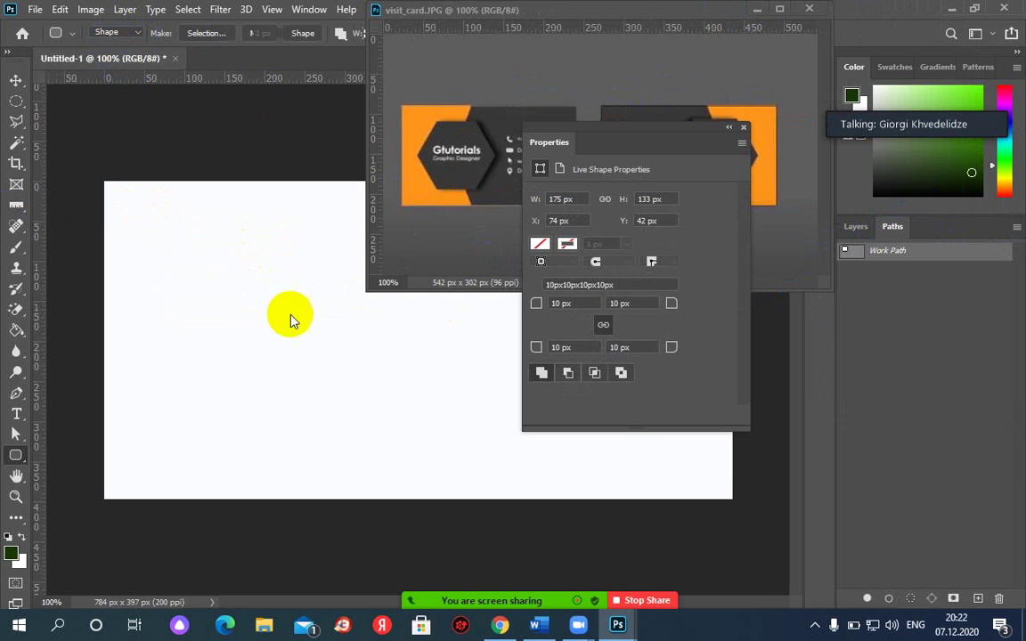
left_click(270, 355)
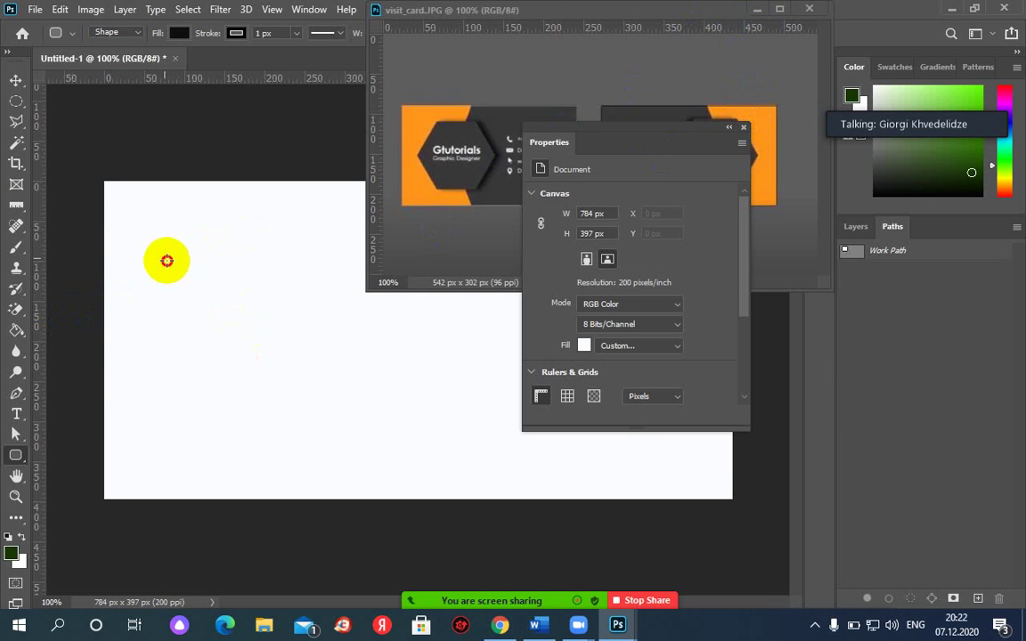
left_click_drag(164, 259, 278, 362)
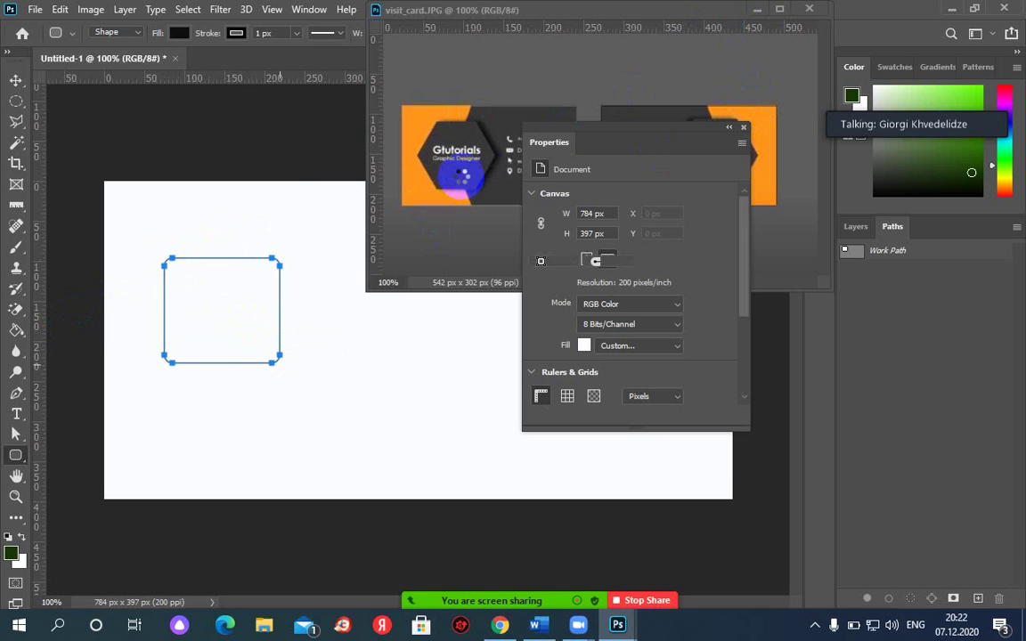
left_click(179, 35)
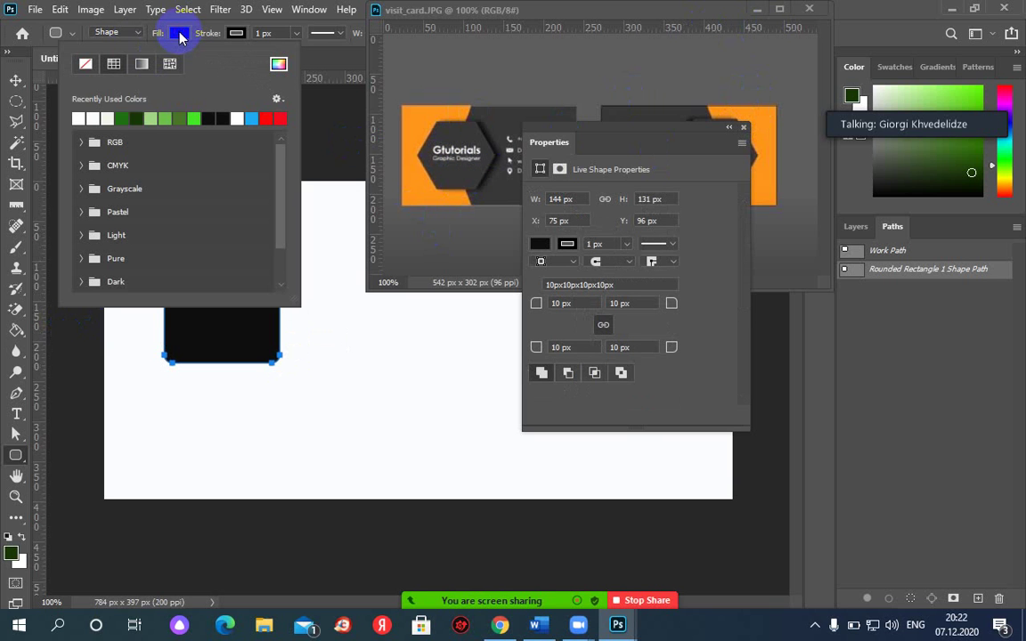
left_click(145, 116)
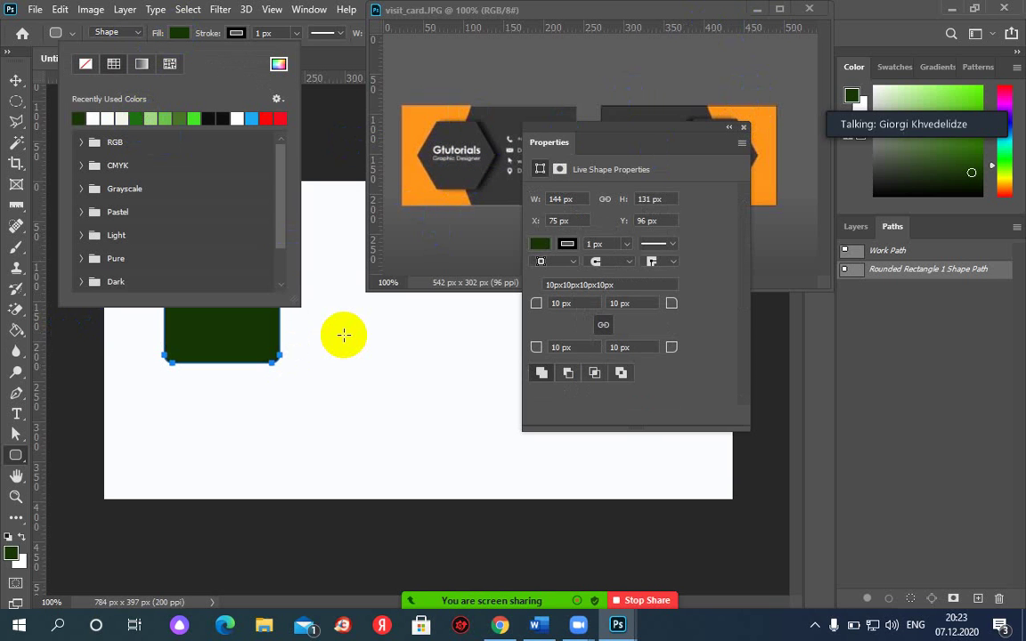
left_click(420, 121)
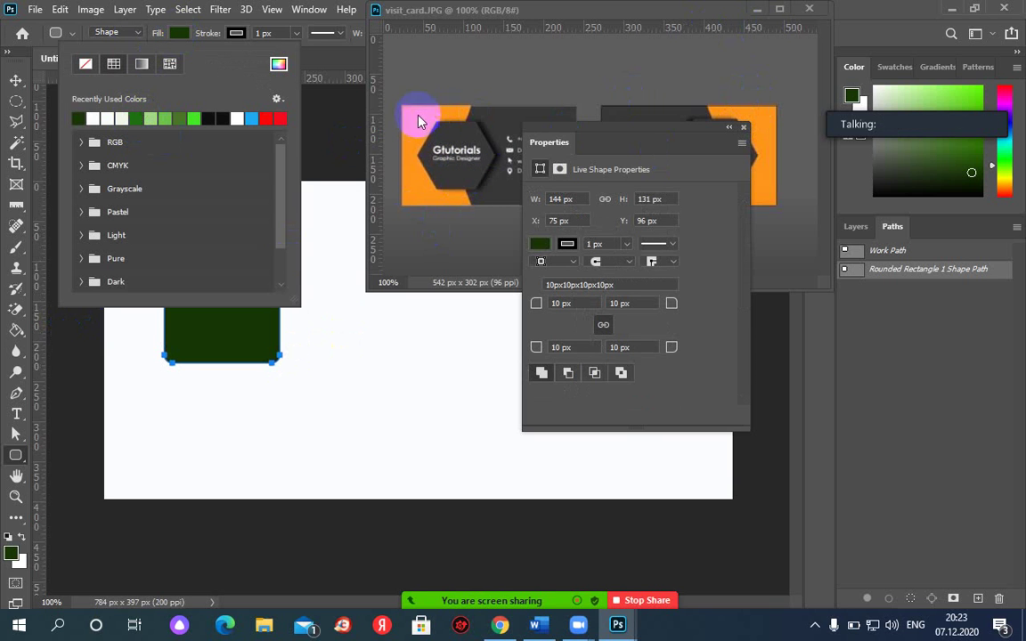
left_click(445, 25)
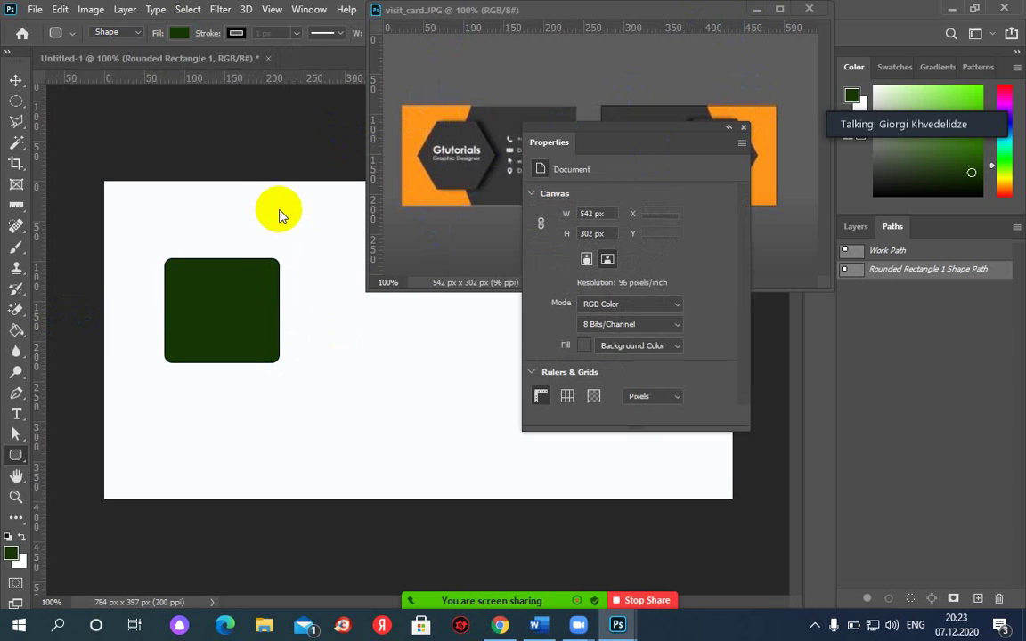
Reselect the green rounded rectangle and undo it away with Ctrl+Z twice
left_click(410, 182)
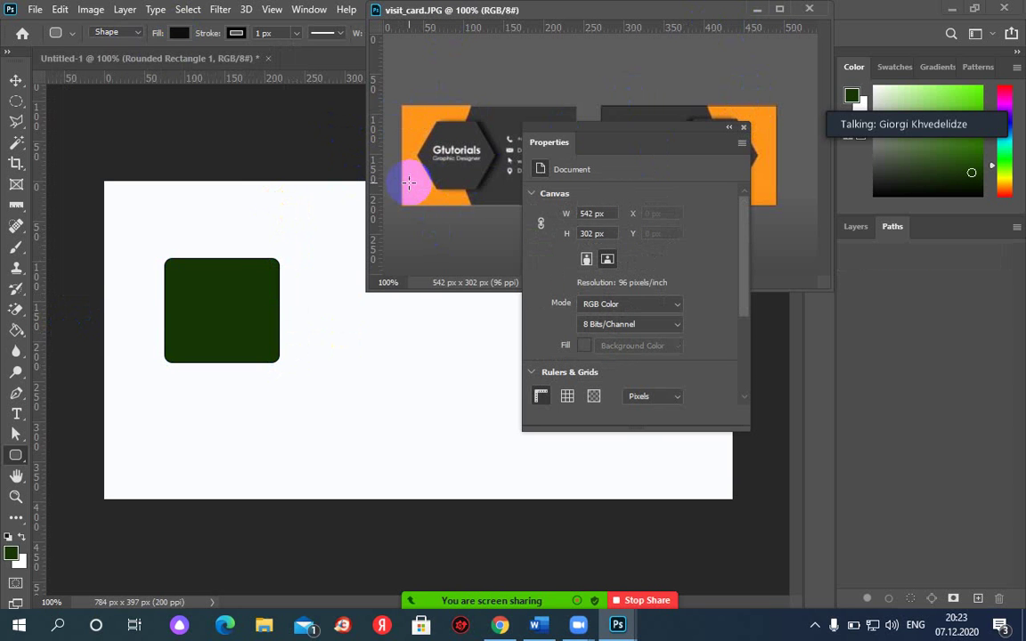
left_click(229, 279)
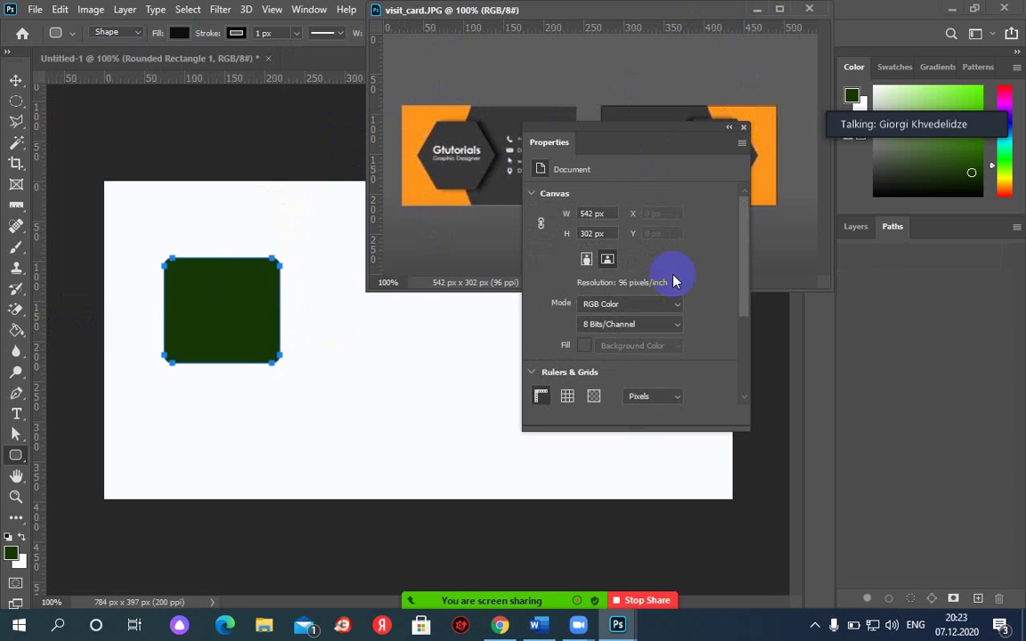
key("ctrl+z")
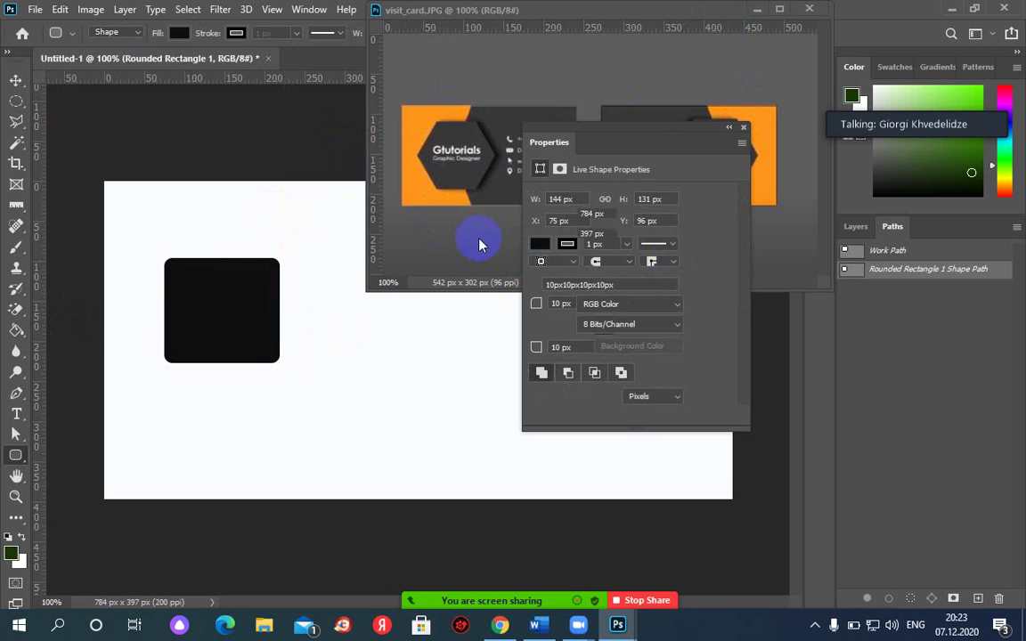
key("ctrl+z")
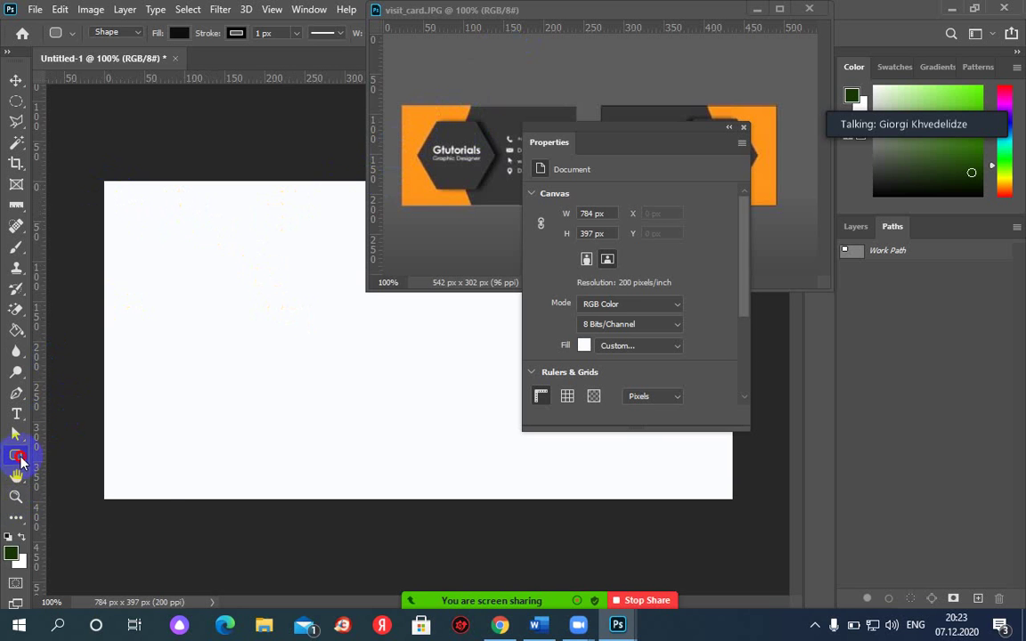
Draw a black 265 × 396 px square-cornered rectangle over the canvas's left third with the Rectangle Tool
right_click(22, 461)
left_click(68, 453)
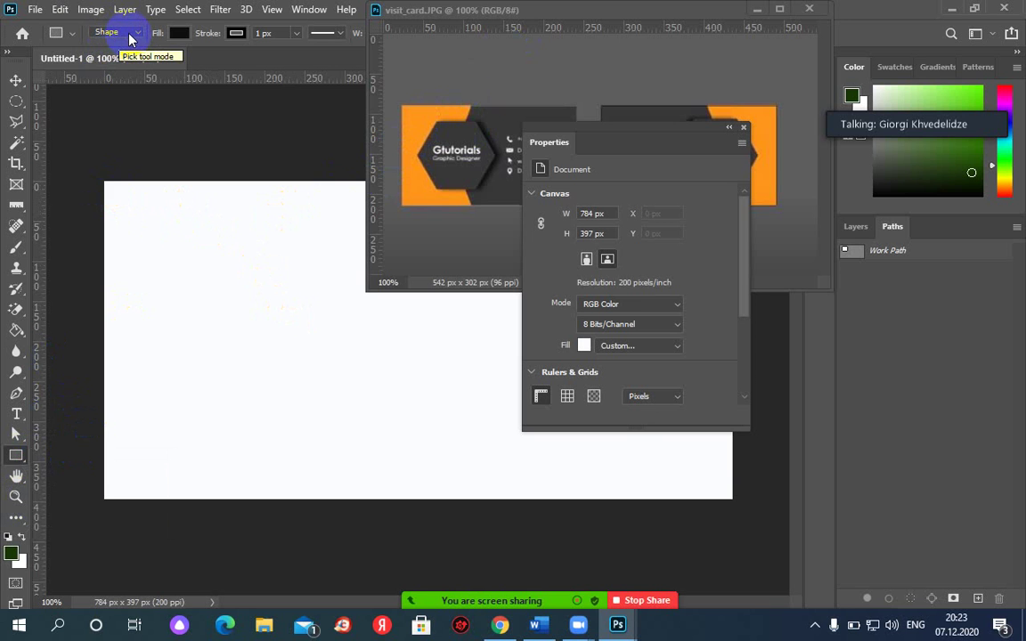
left_click(130, 36)
left_click(113, 44)
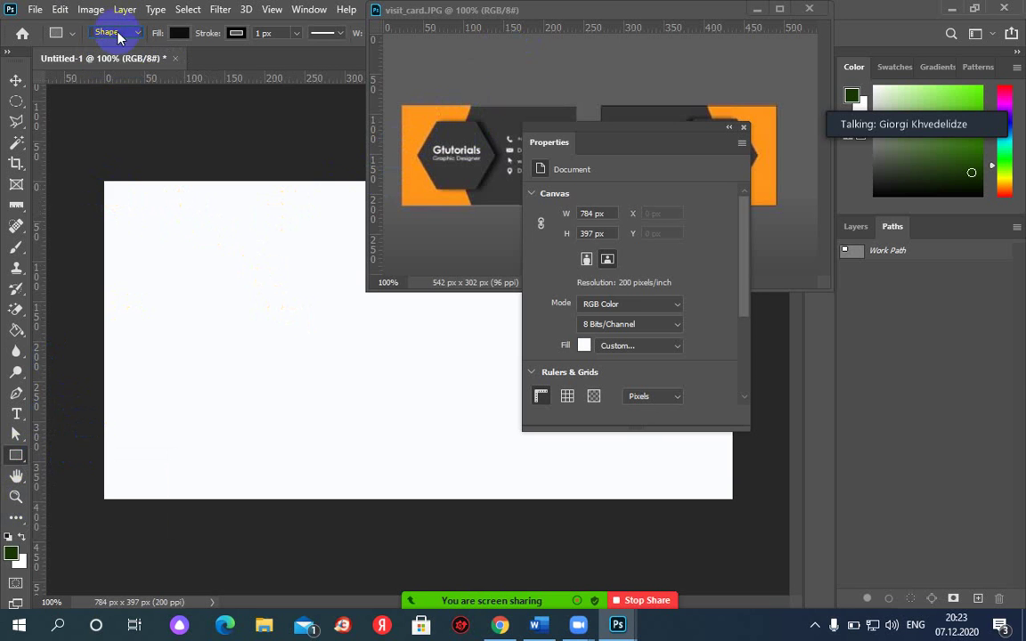
left_click_drag(106, 183, 311, 494)
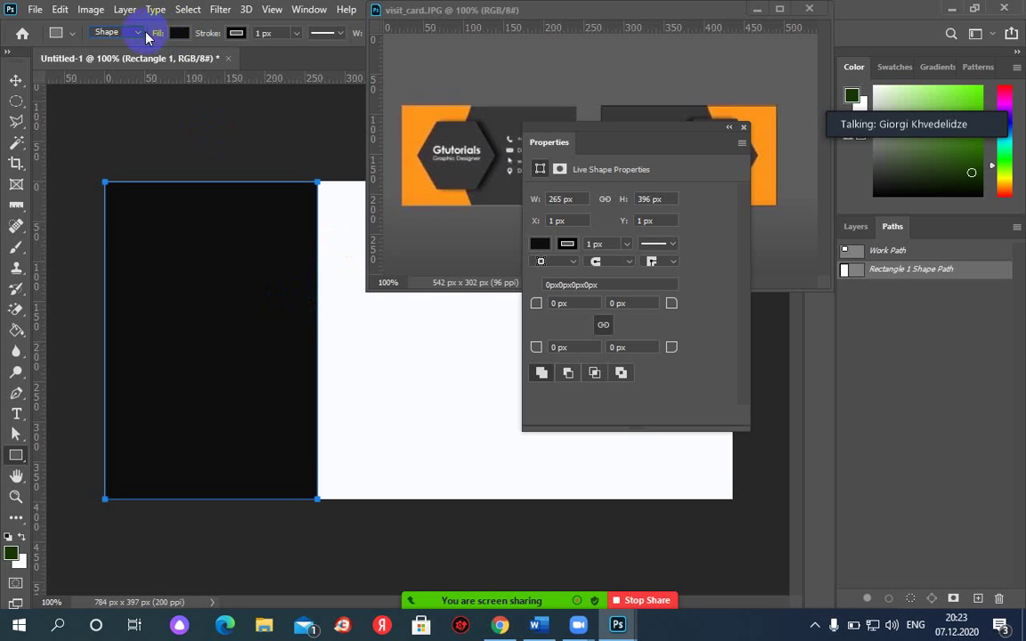
Fill the left rectangle with PANTONE 1375 C orange sampled from the reference card
left_click(178, 35)
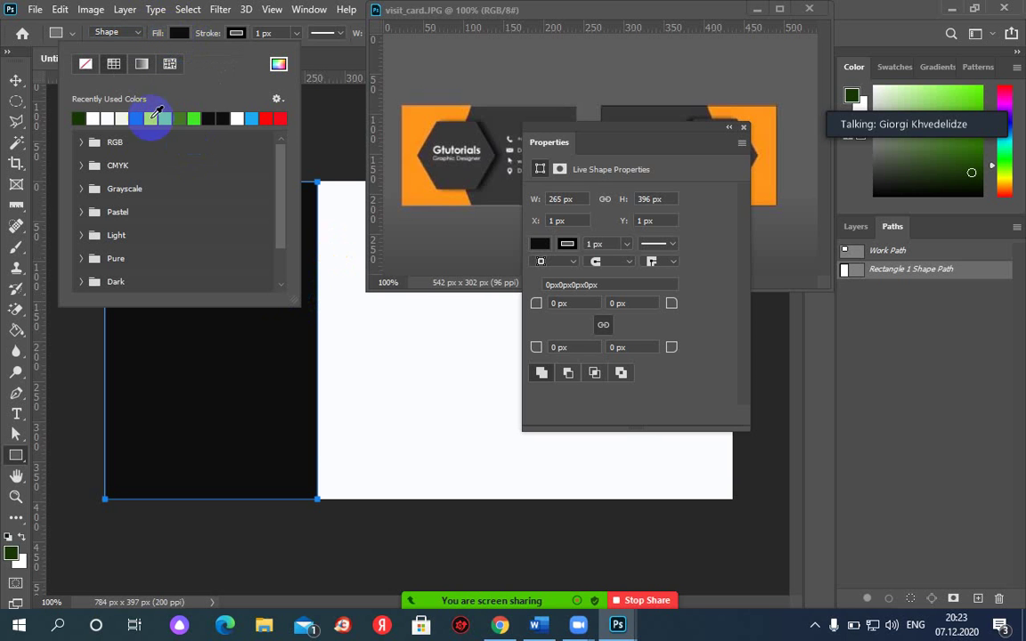
left_click(279, 65)
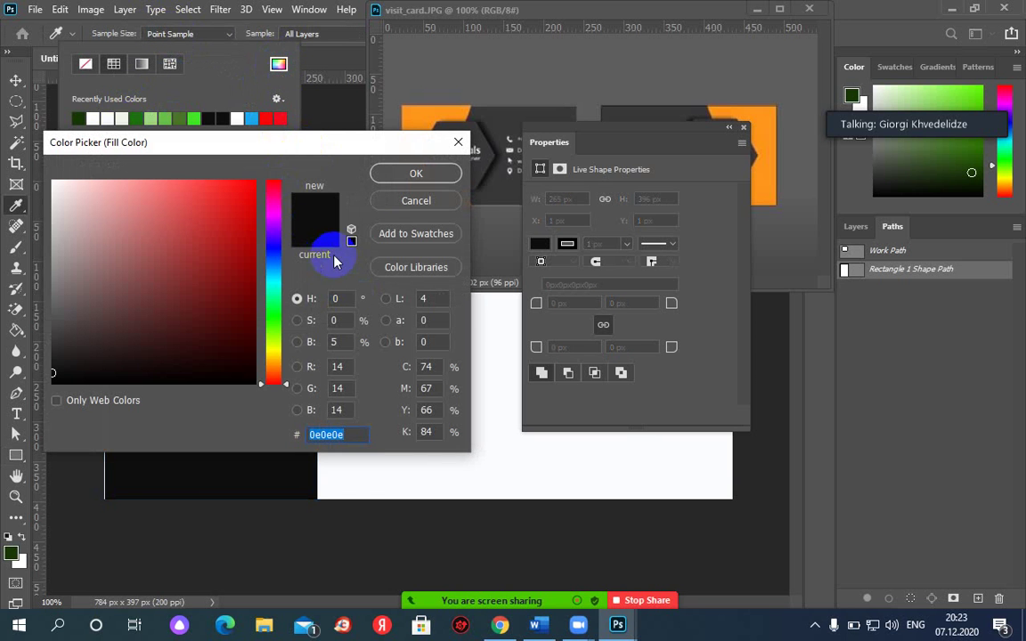
left_click(398, 239)
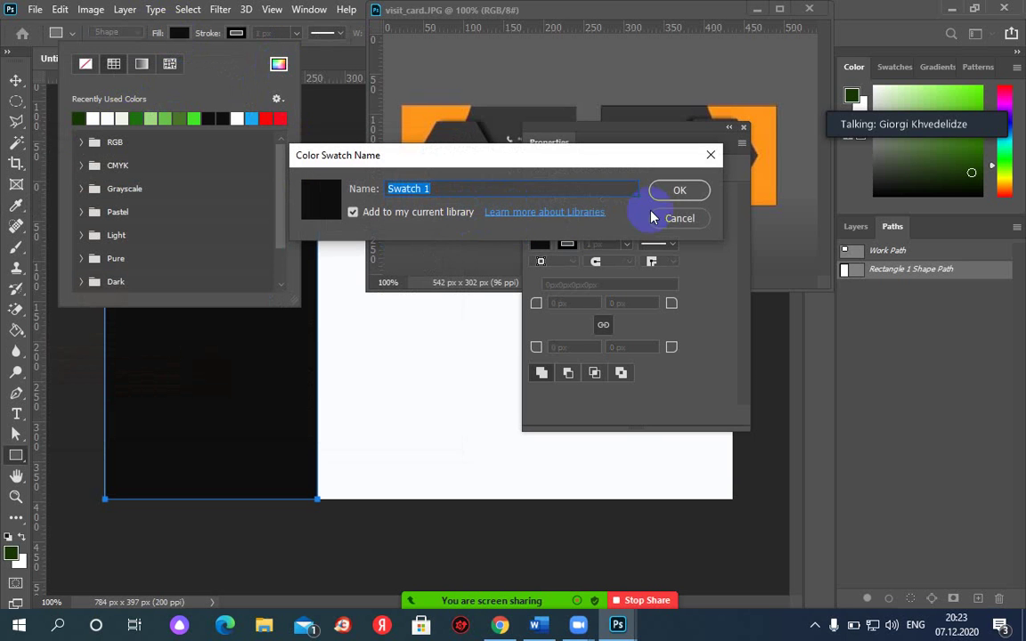
left_click(677, 219)
left_click(278, 67)
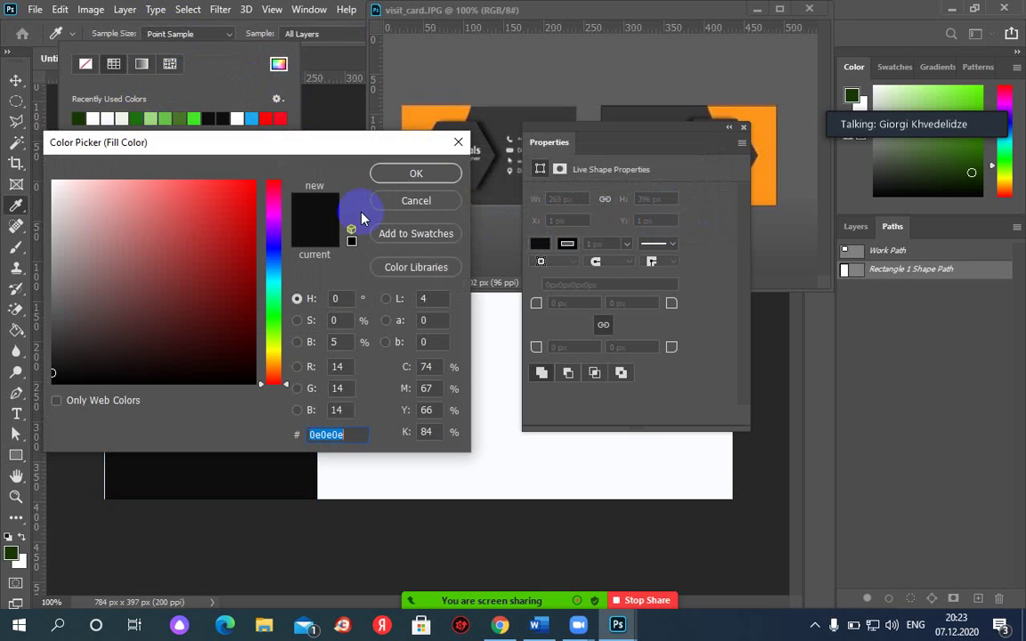
left_click(415, 267)
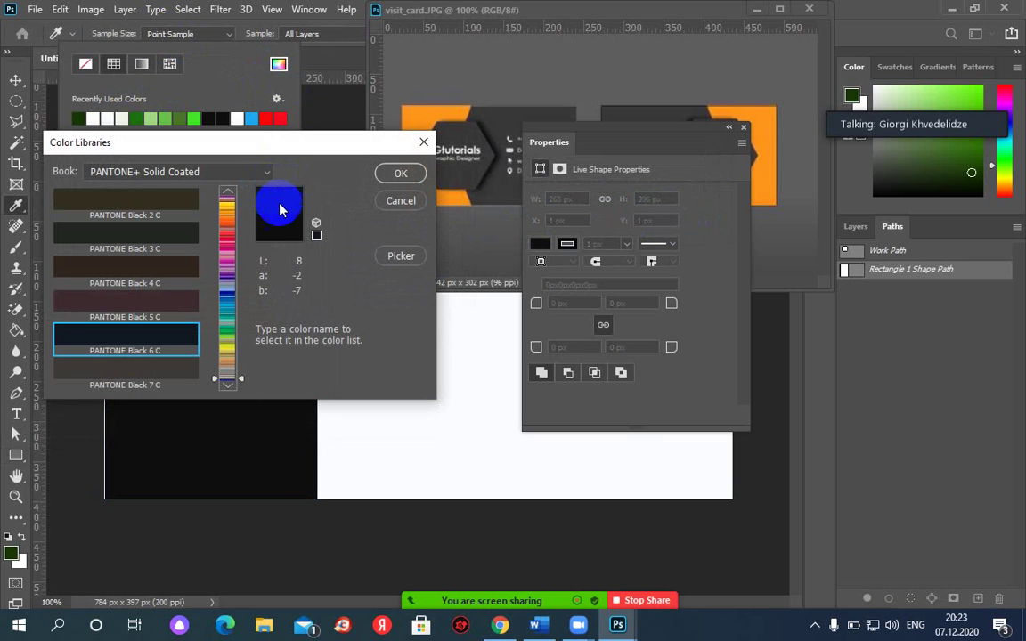
left_click(229, 203)
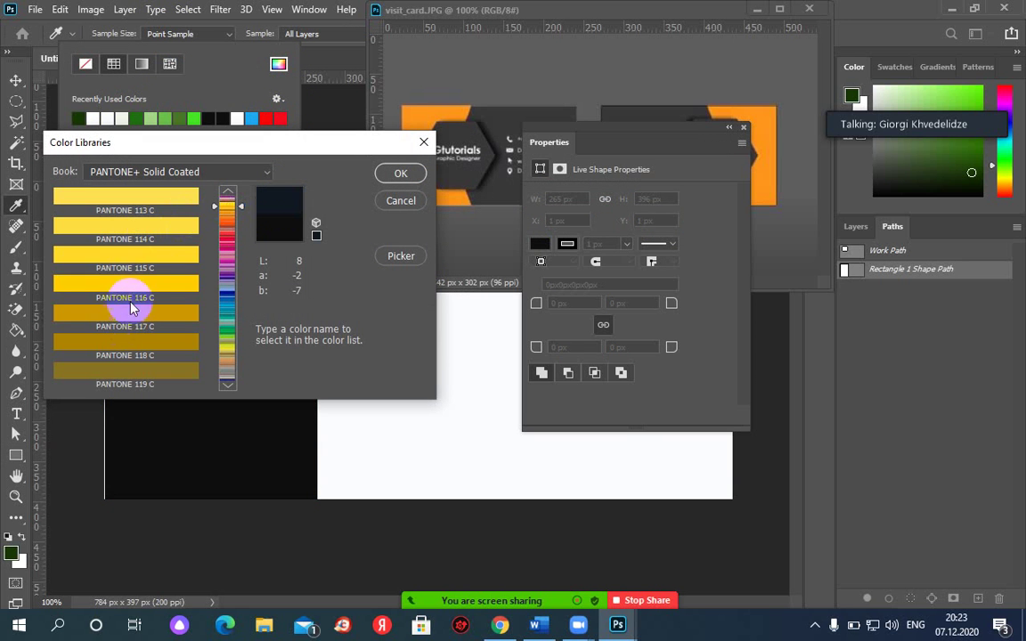
left_click(423, 111)
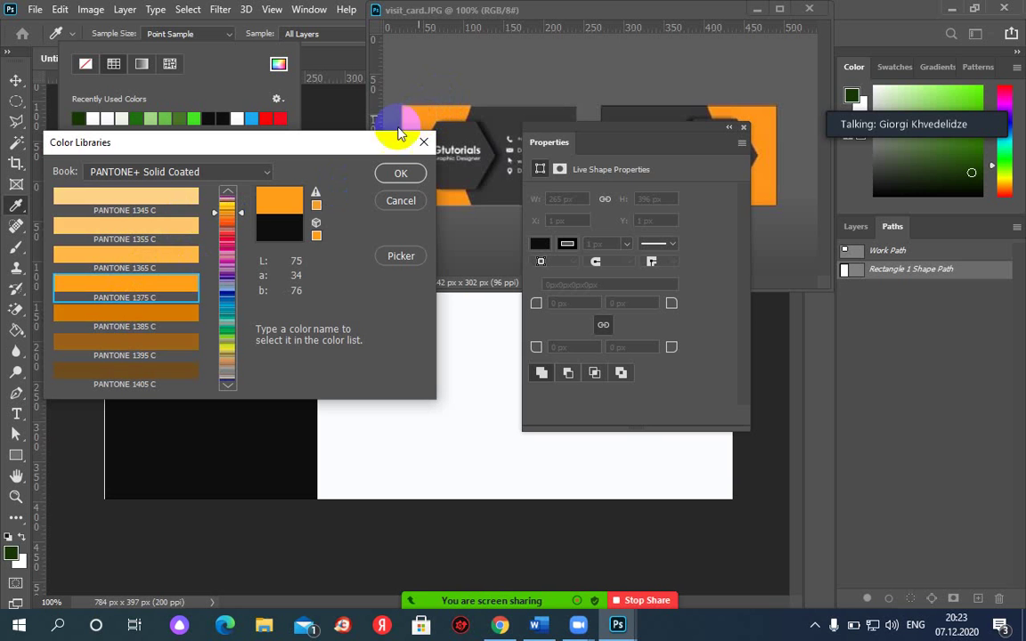
key("Return")
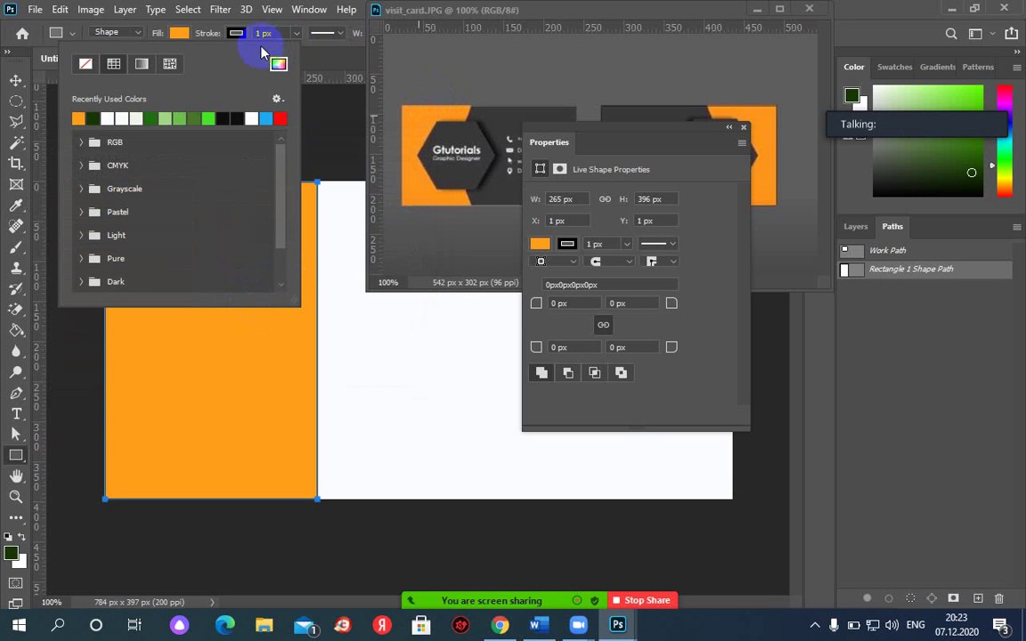
left_click(180, 34)
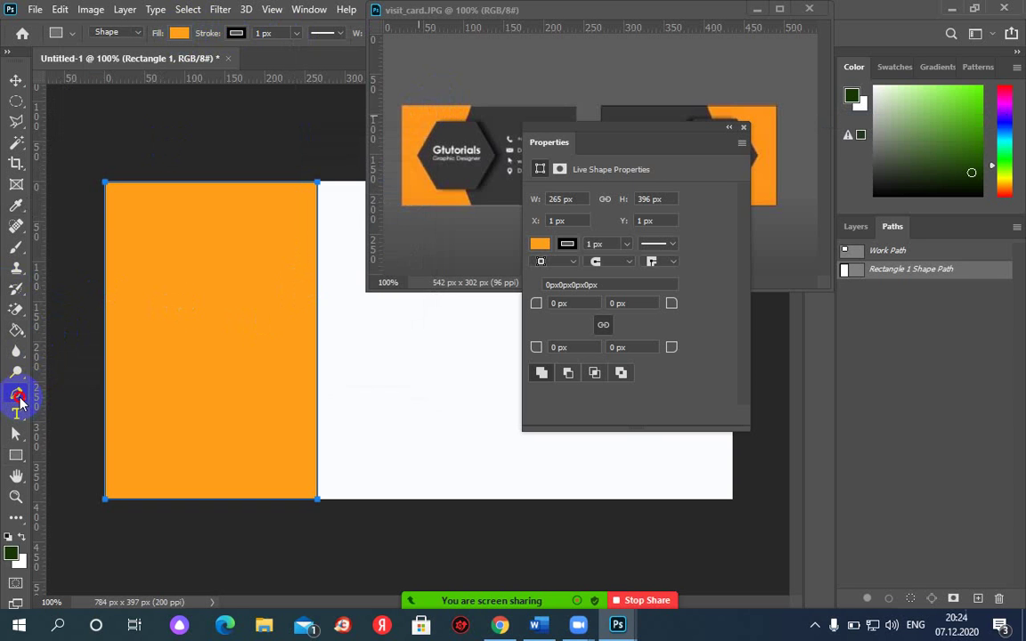
Add a midpoint anchor on the orange rectangle's right edge and drag it left into a concave arc
left_click(18, 397)
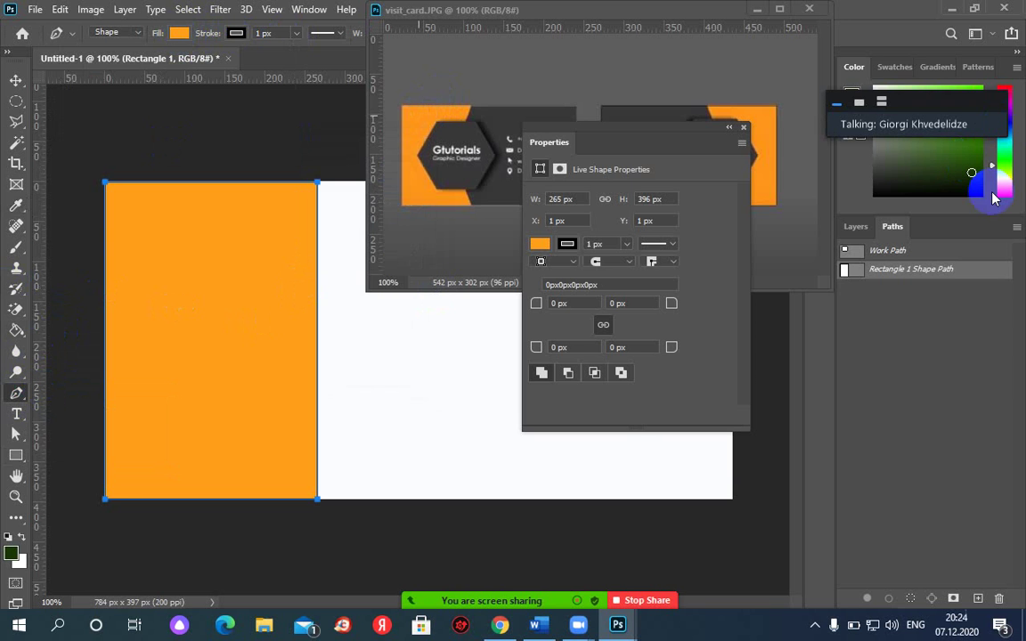
left_click(854, 226)
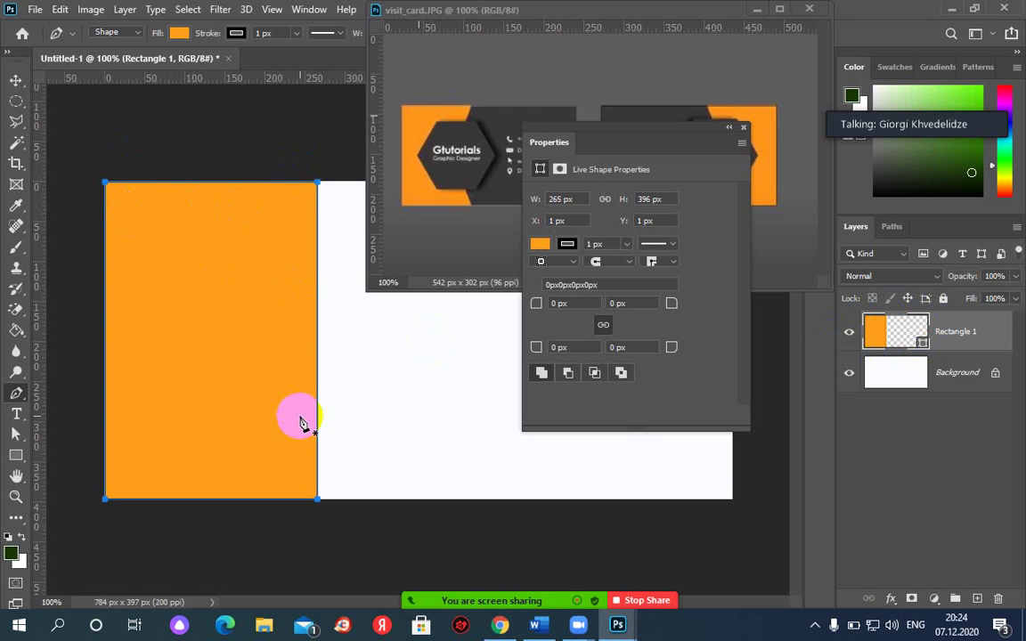
left_click(318, 333)
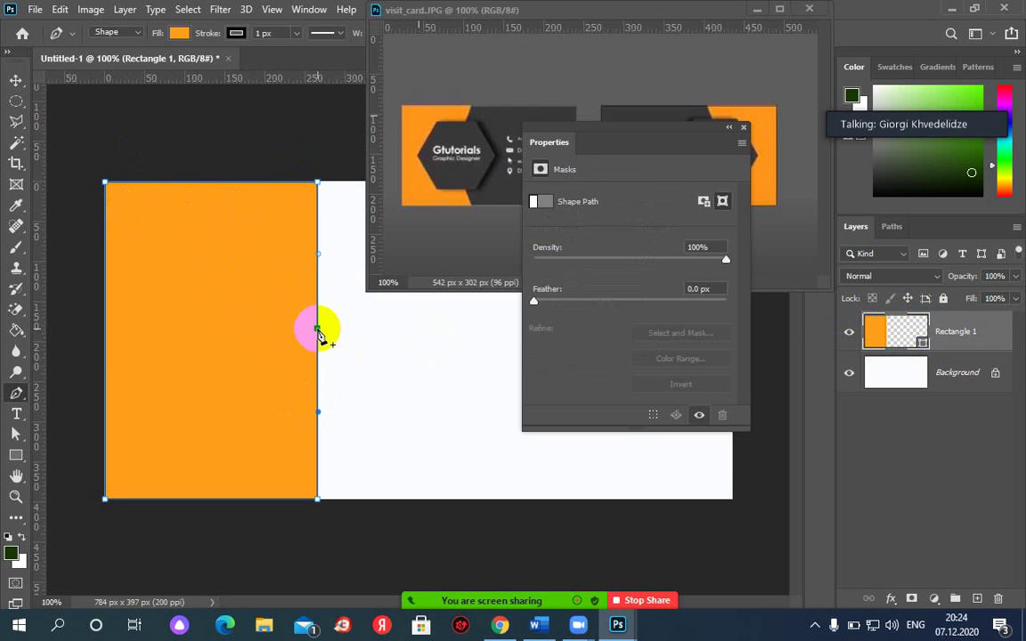
left_click(318, 330)
left_click(18, 437)
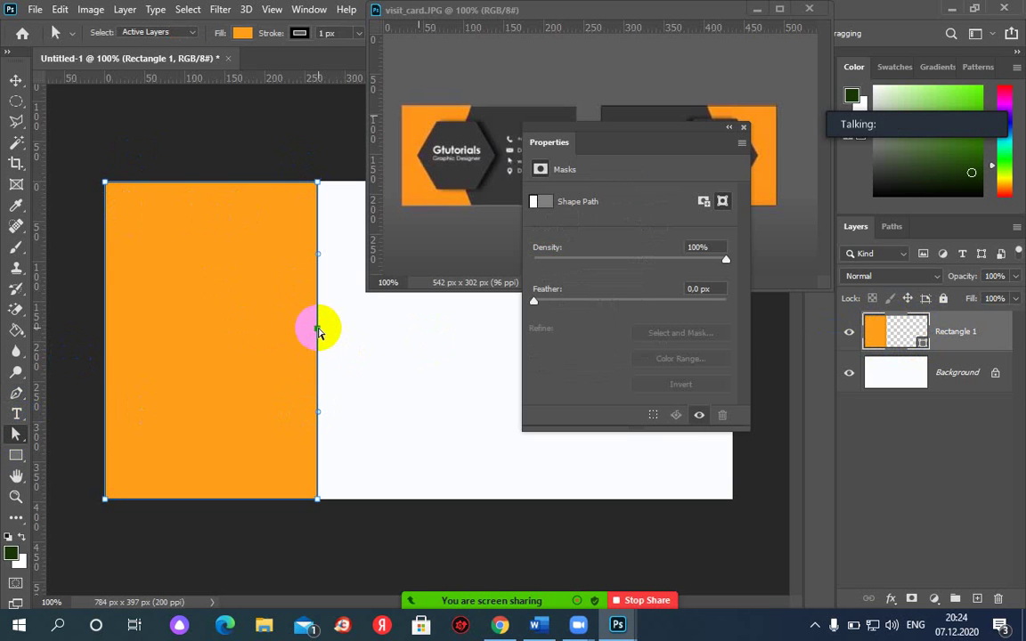
left_click_drag(315, 331, 274, 329)
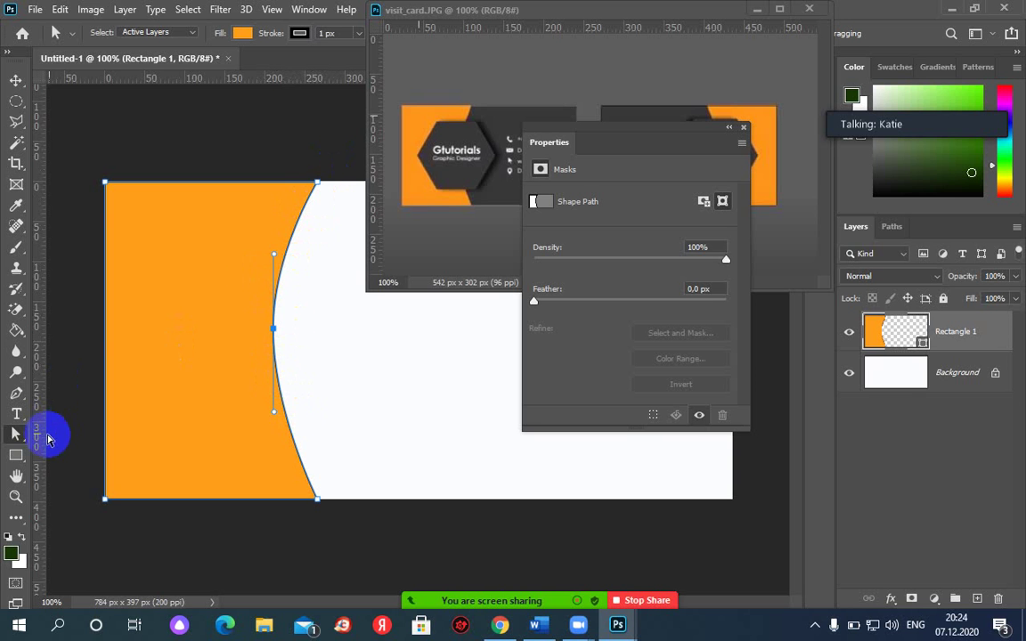
Drag the curve's middle anchor back right to straighten the orange shape's right edge
left_click(17, 436)
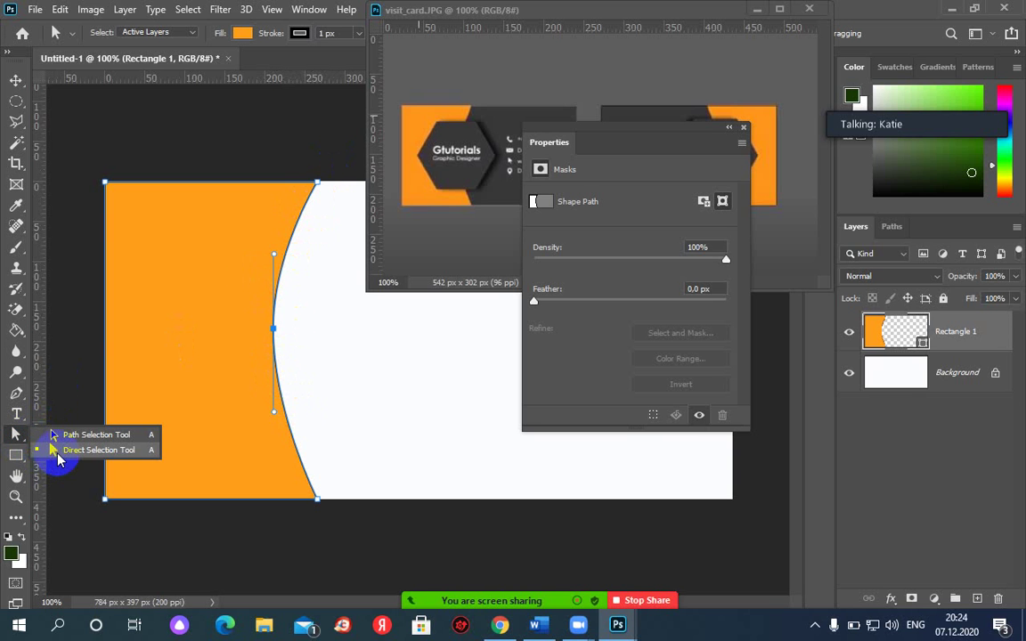
left_click(56, 456)
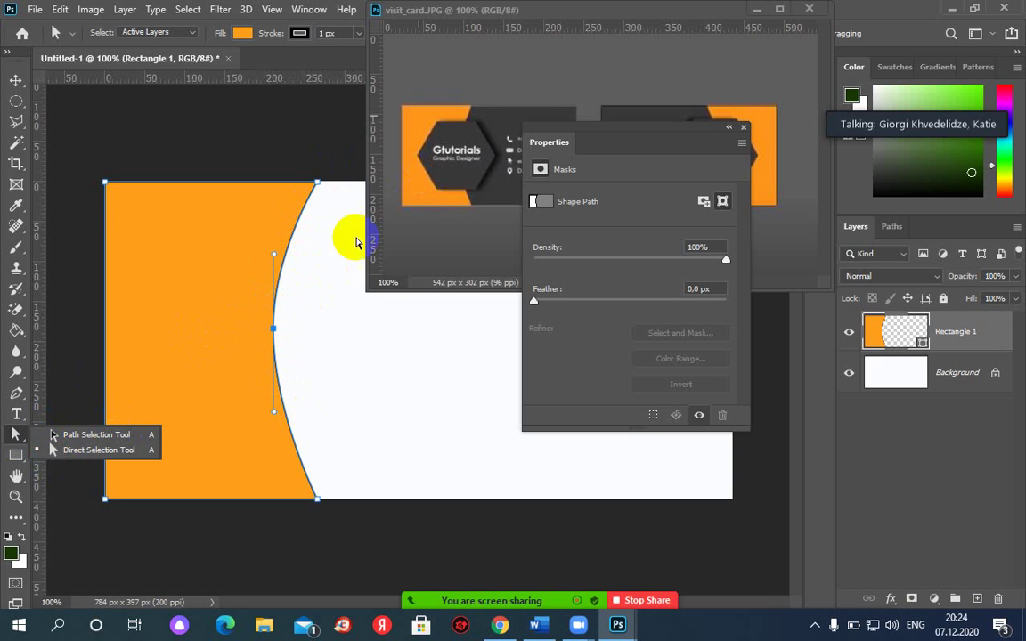
left_click(272, 331)
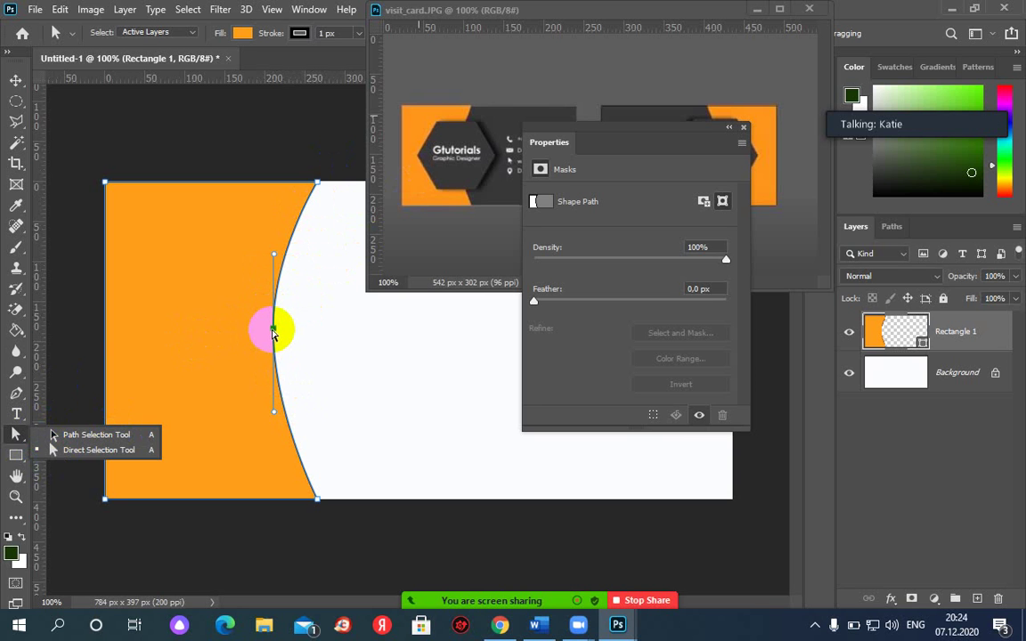
left_click_drag(274, 331, 317, 327)
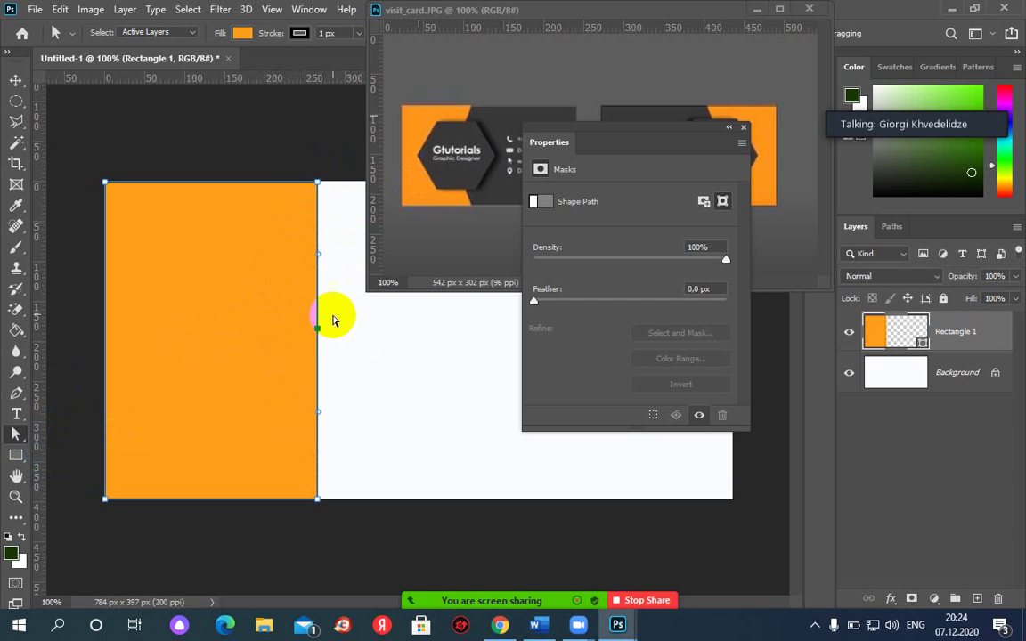
Reselect the rectangle's path and its right-edge anchor points with the Direct Selection Tool
left_click(308, 198)
left_click(318, 328)
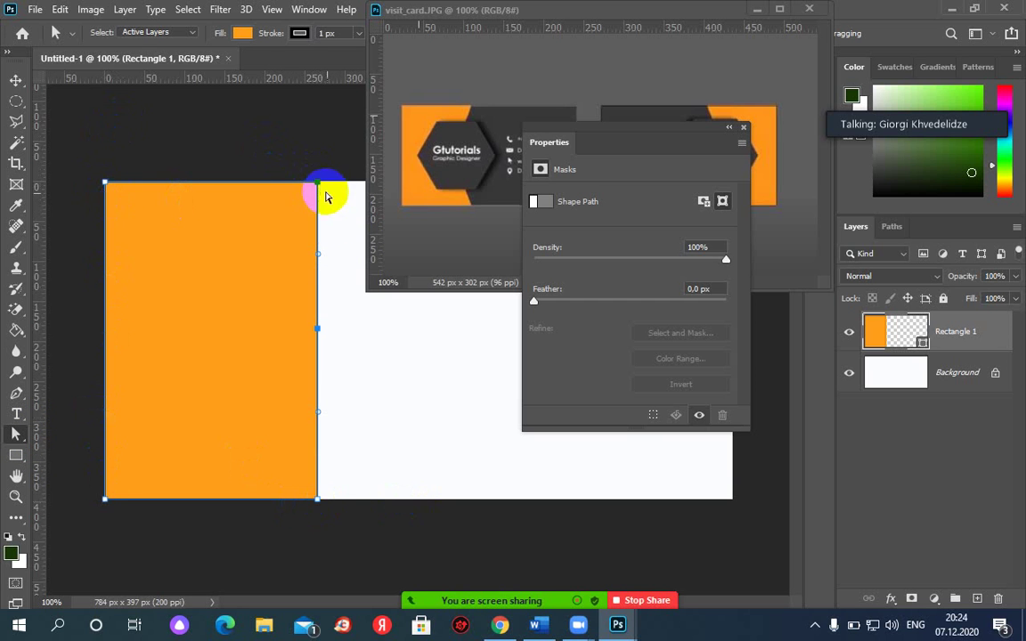
left_click(342, 248)
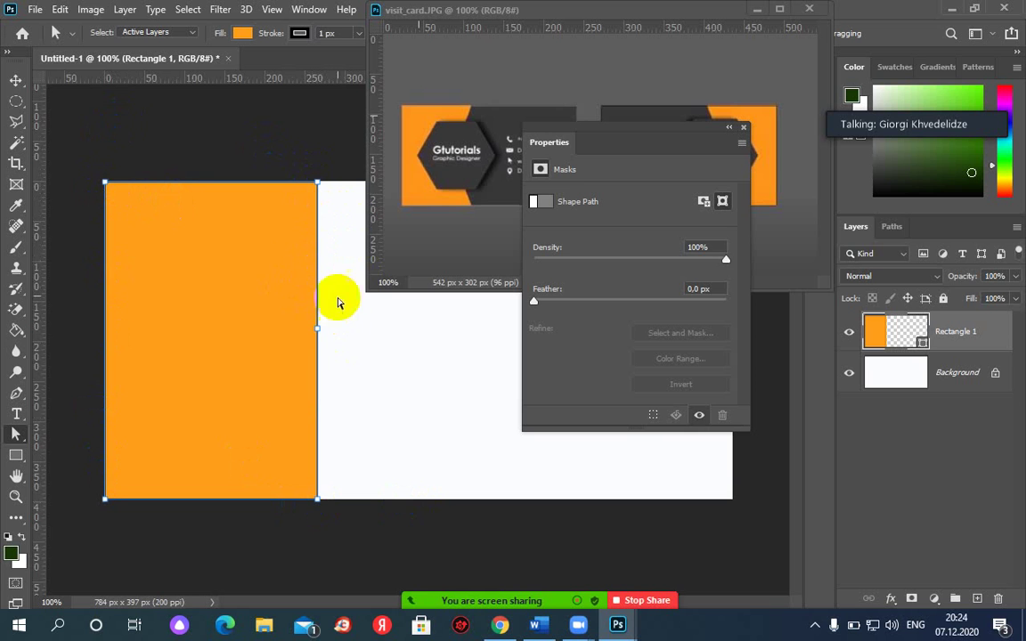
left_click_drag(41, 135, 197, 306)
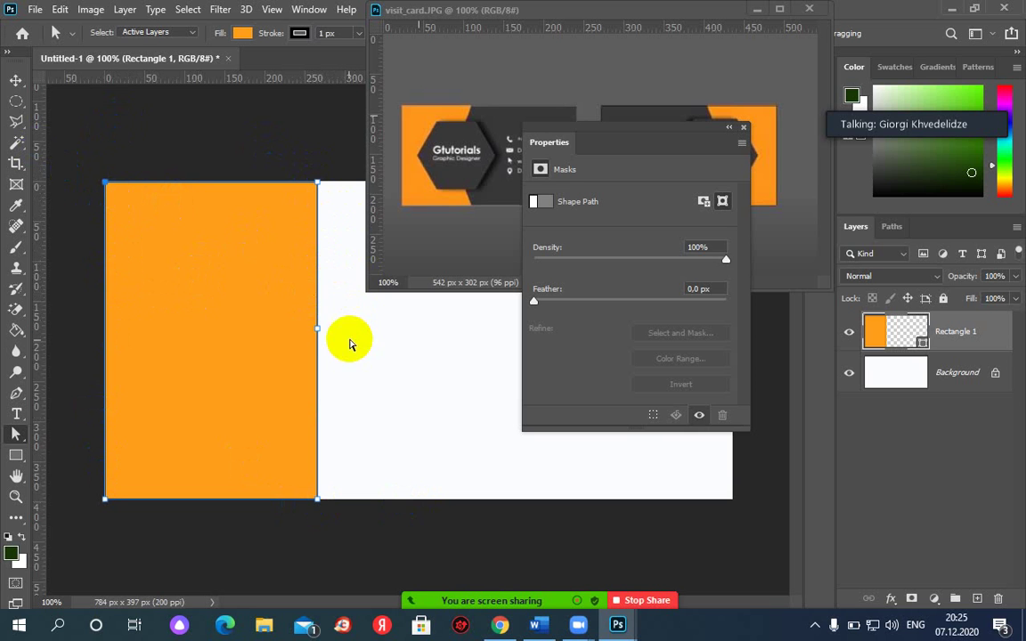
left_click(317, 329)
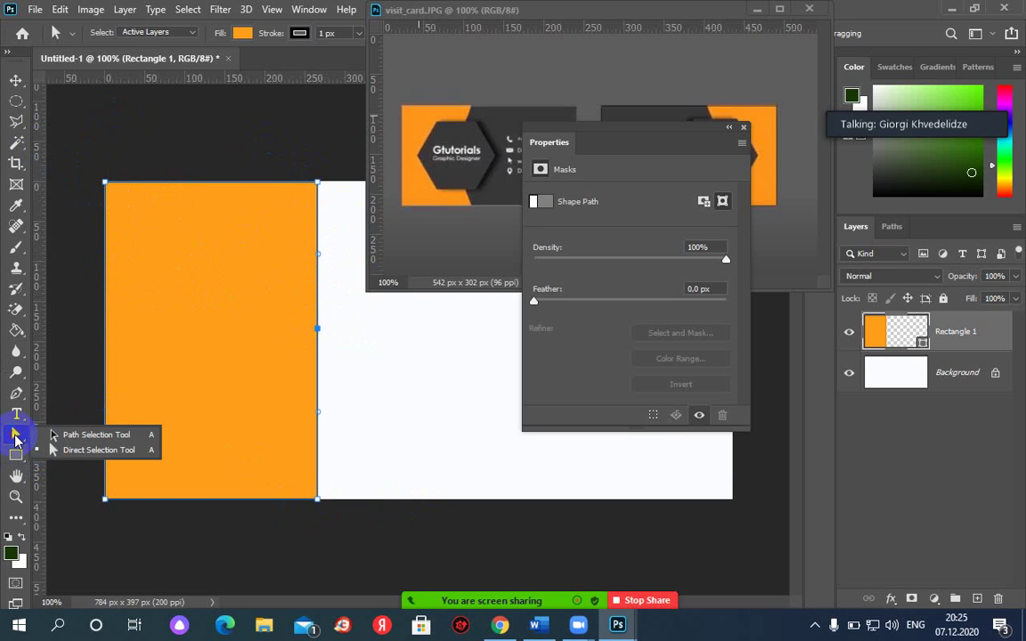
left_click_drag(15, 439, 56, 449)
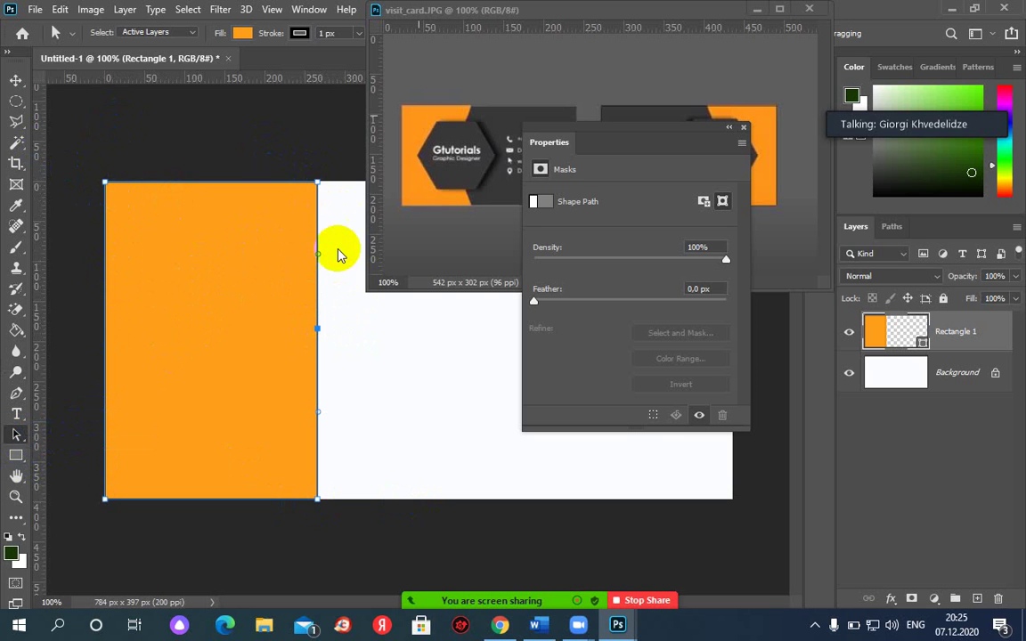
left_click_drag(336, 250, 320, 280)
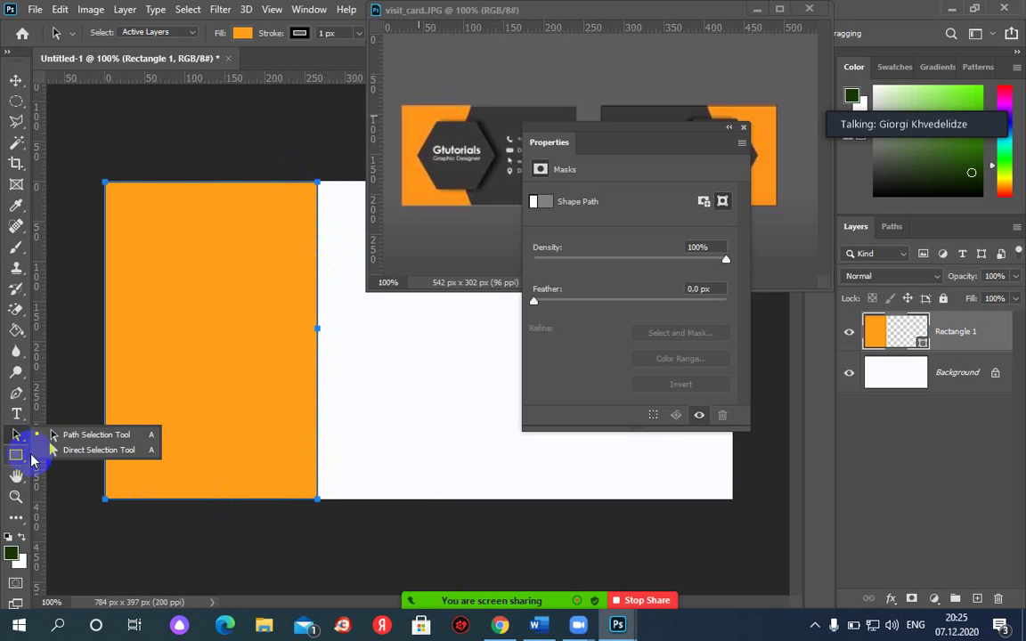
left_click(55, 450)
left_click(321, 332)
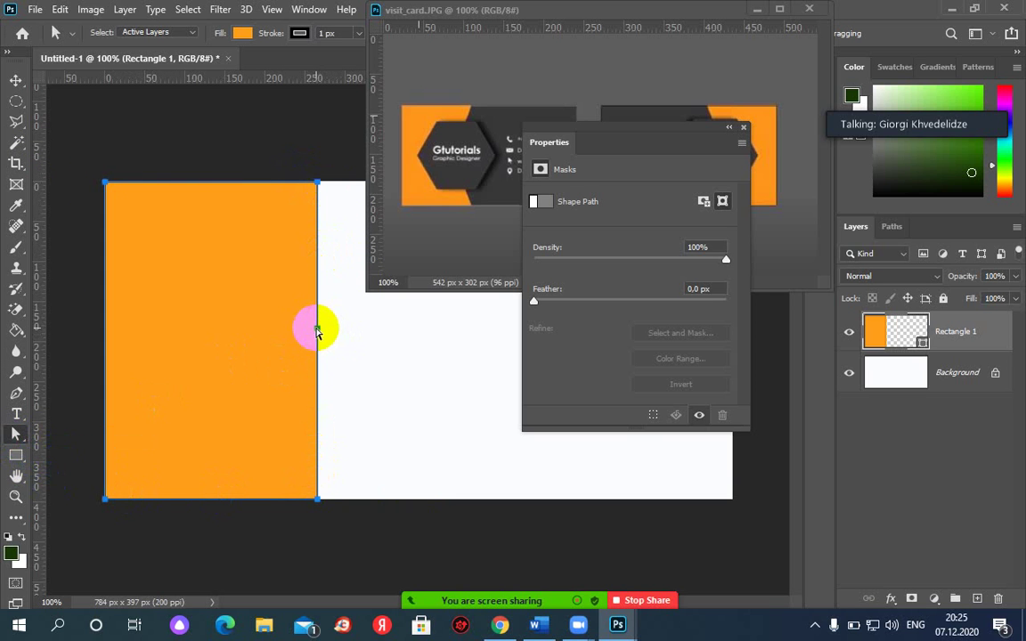
left_click_drag(317, 331, 222, 332)
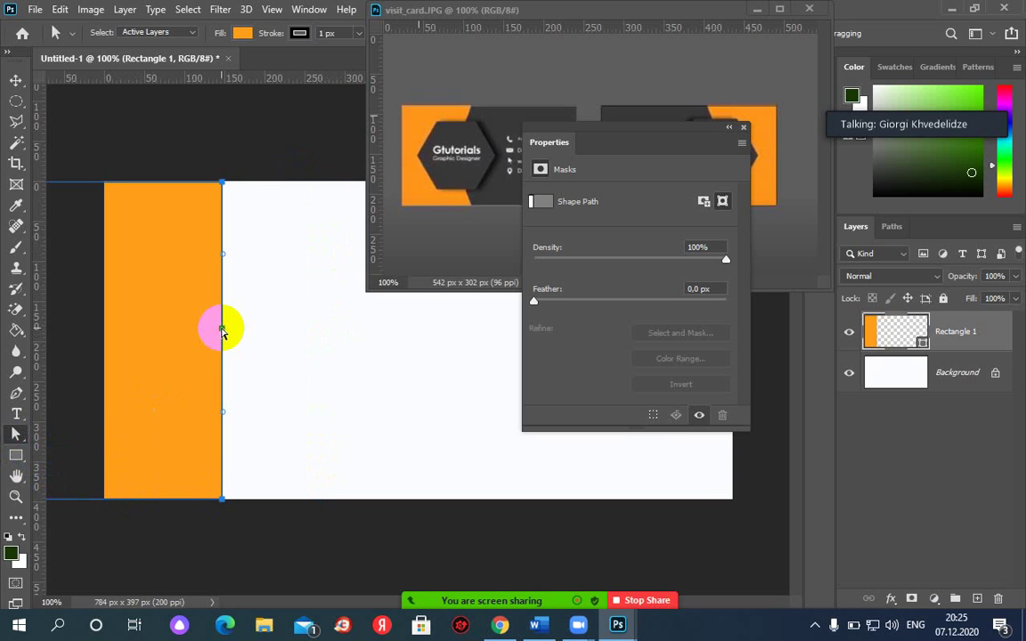
key("ctrl+z")
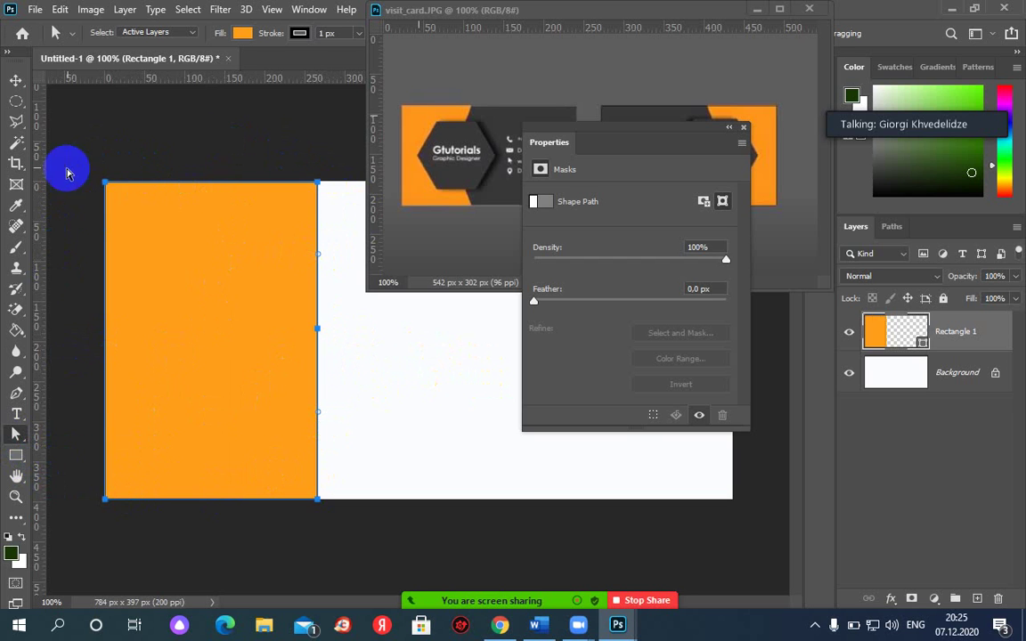
left_click_drag(311, 370, 454, 411)
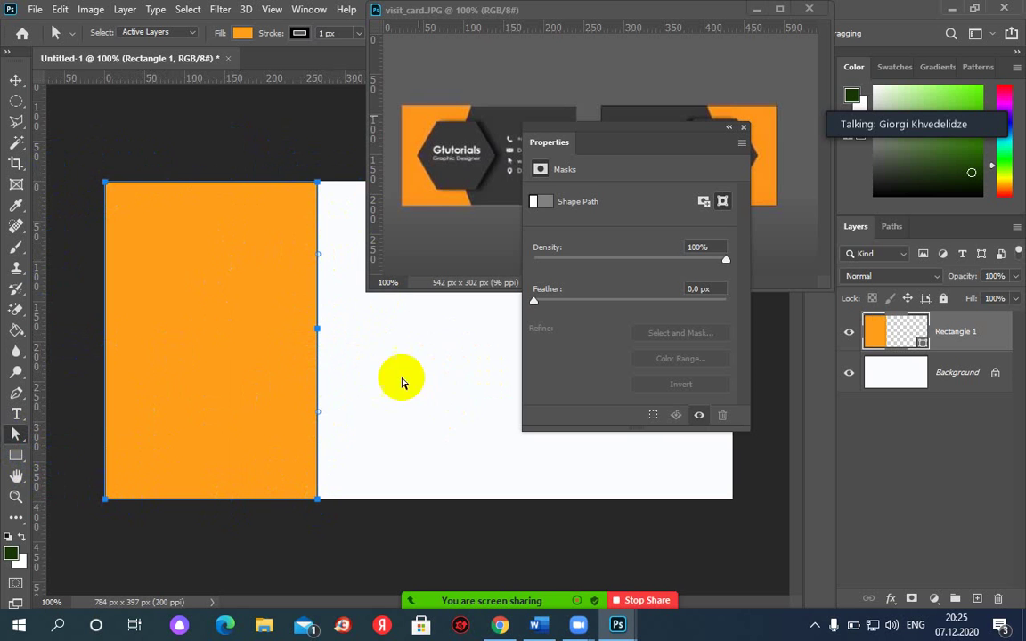
left_click(460, 369)
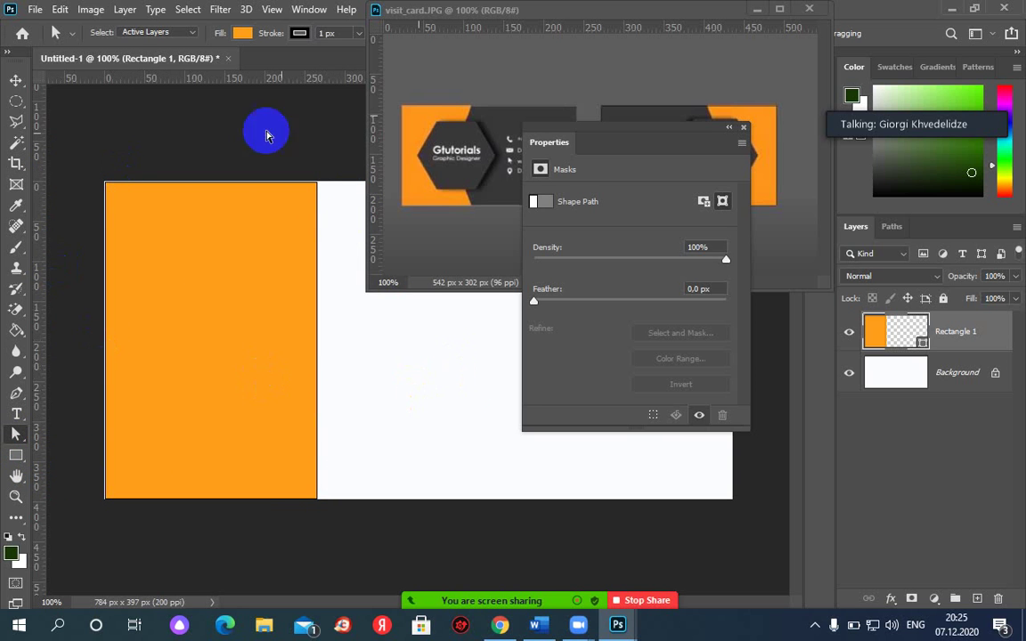
left_click(319, 342)
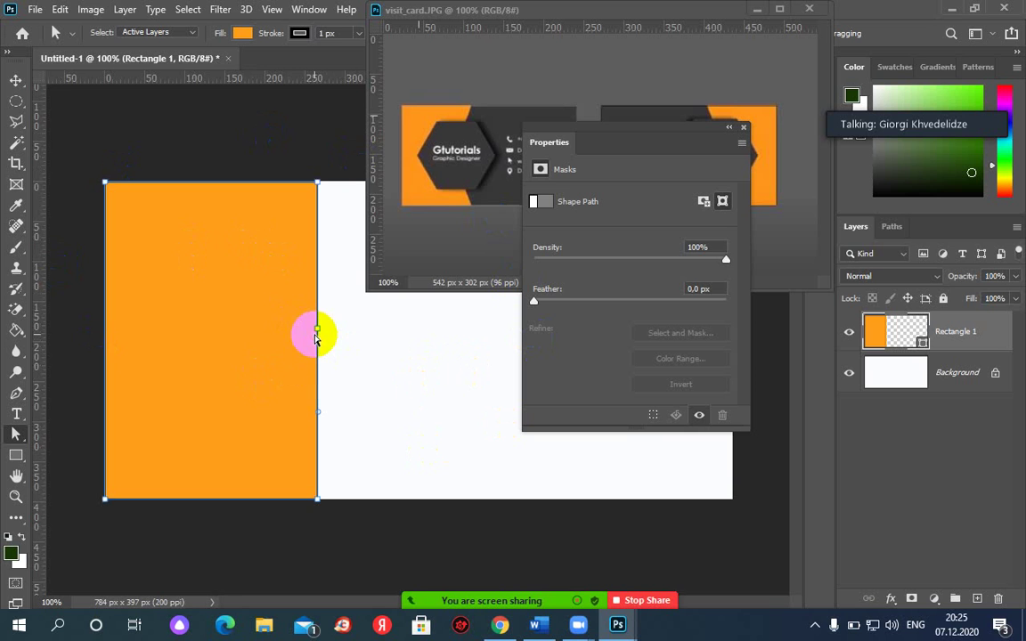
left_click(317, 181)
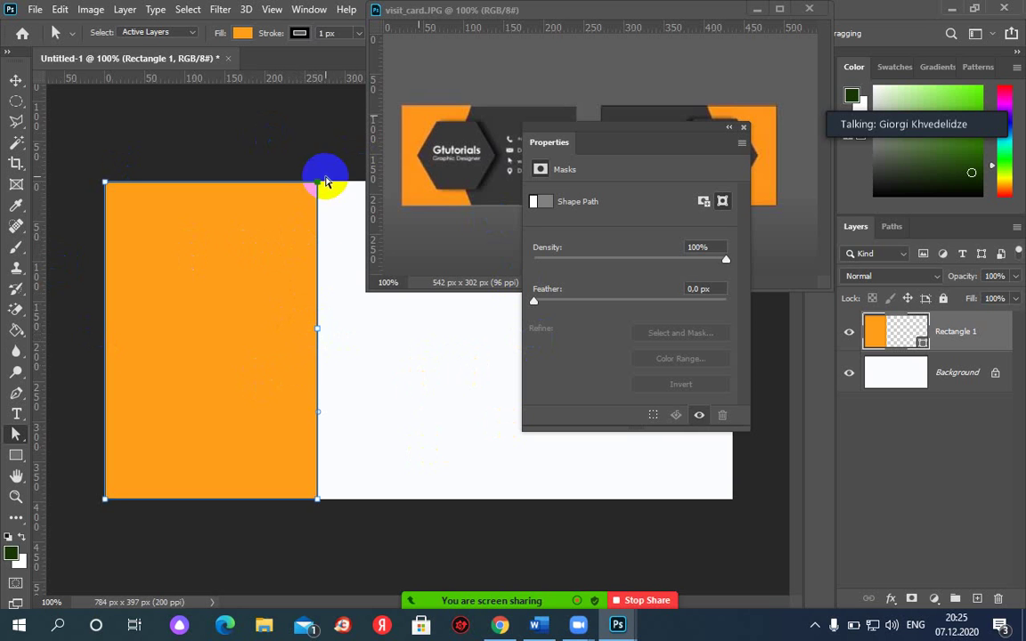
left_click(317, 331)
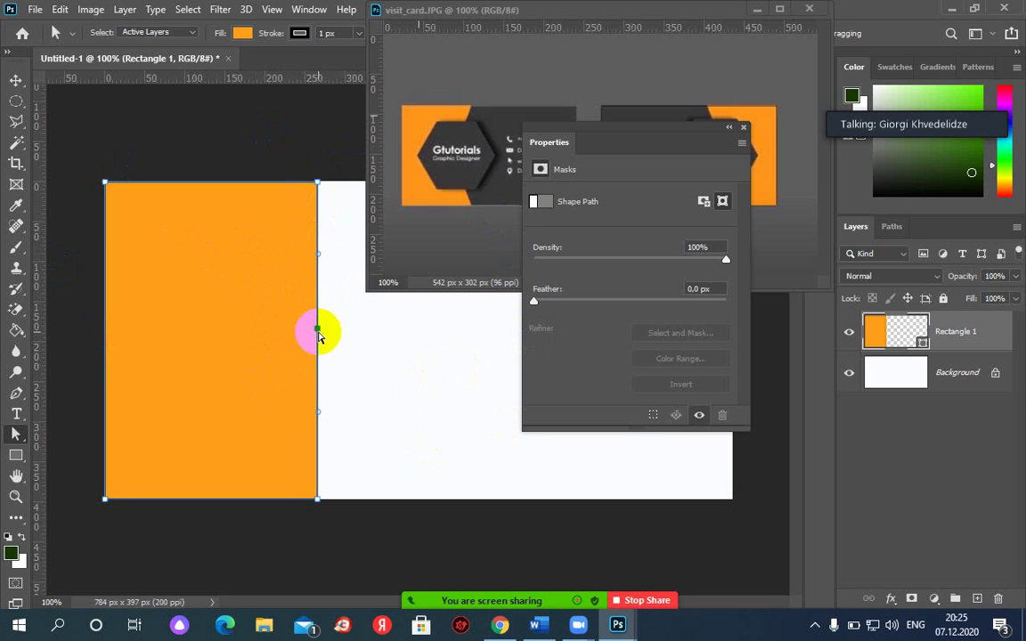
left_click_drag(318, 331, 264, 328)
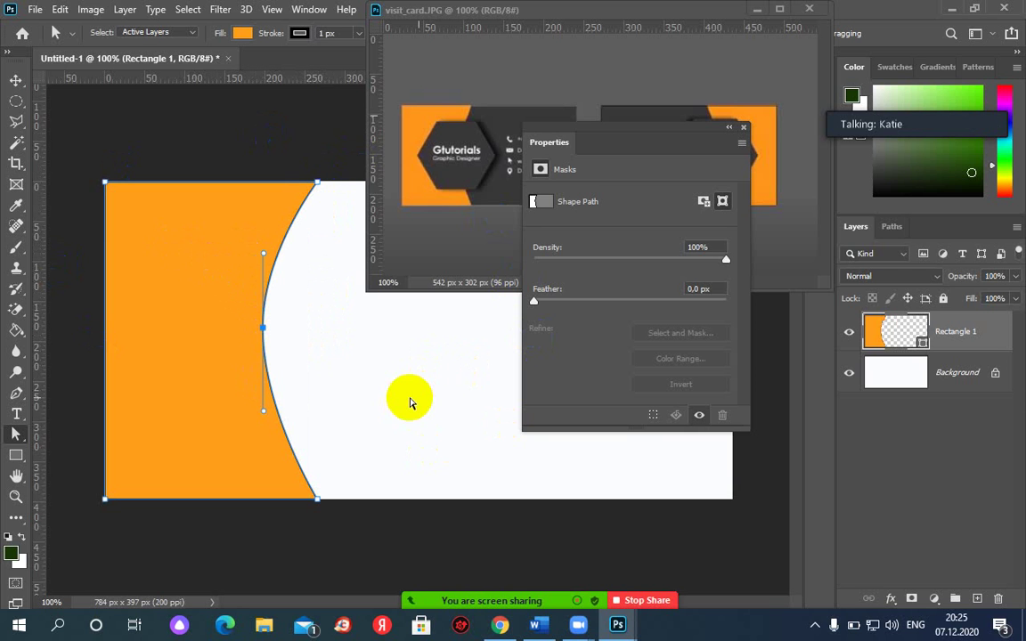
key("ctrl+z")
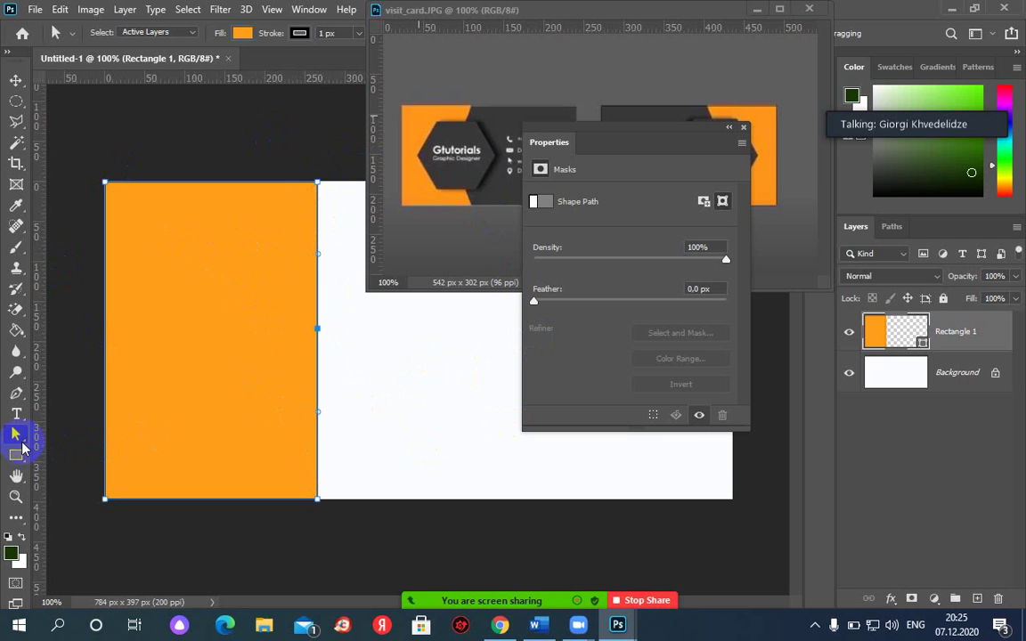
left_click_drag(14, 434, 89, 451)
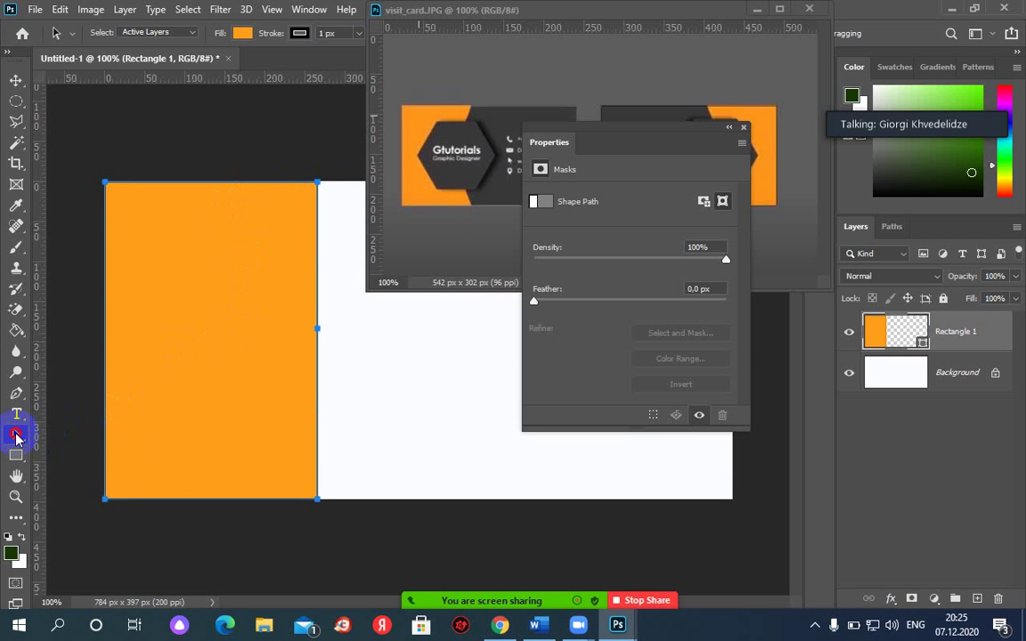
left_click_drag(16, 437, 51, 448)
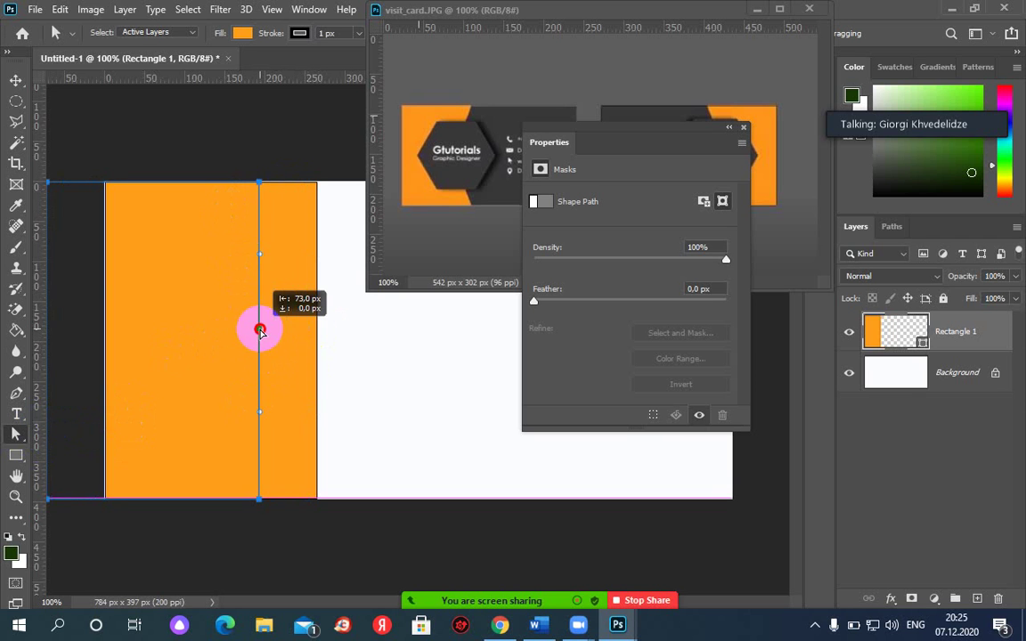
left_click_drag(318, 329, 260, 333)
key("Escape")
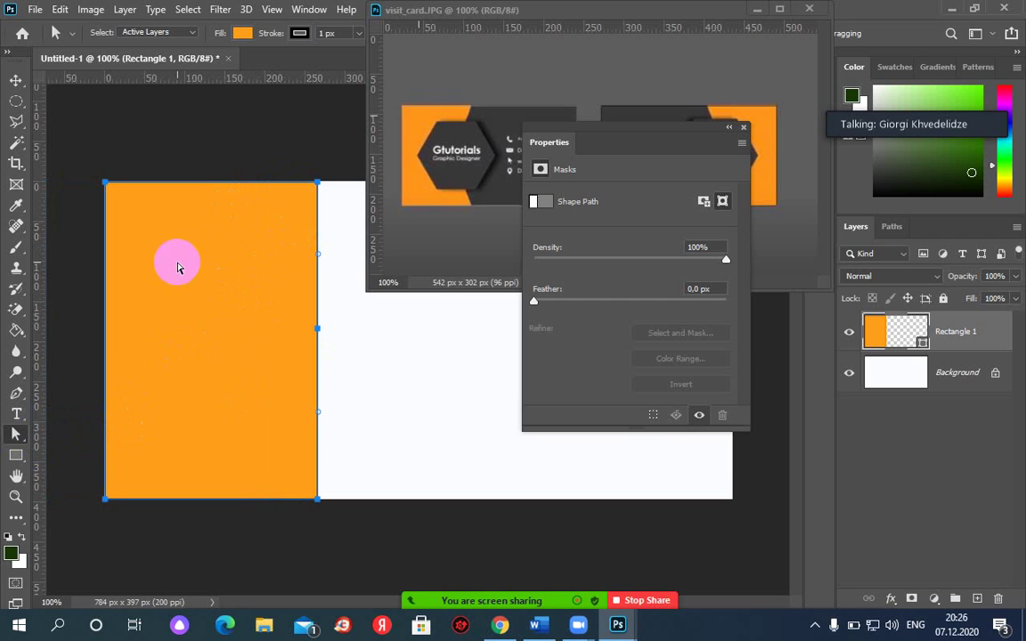
left_click(446, 354)
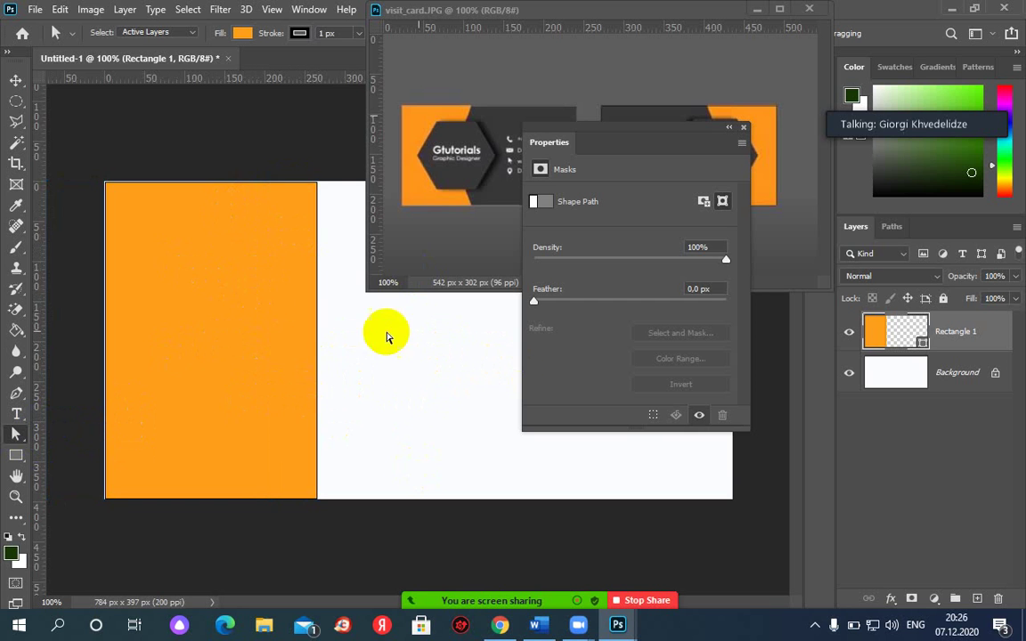
left_click(314, 343)
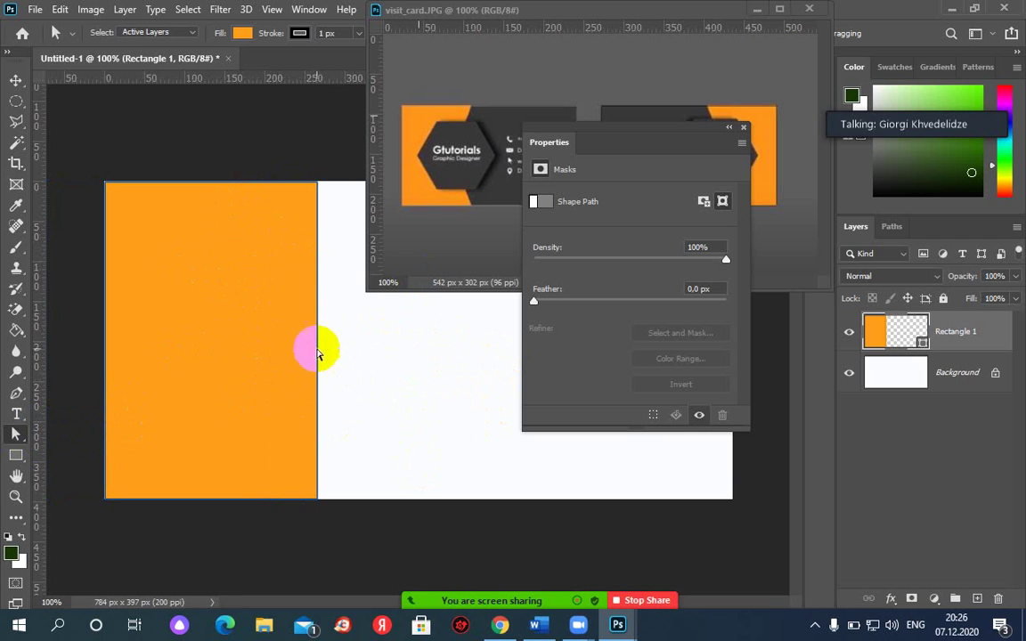
left_click(316, 330)
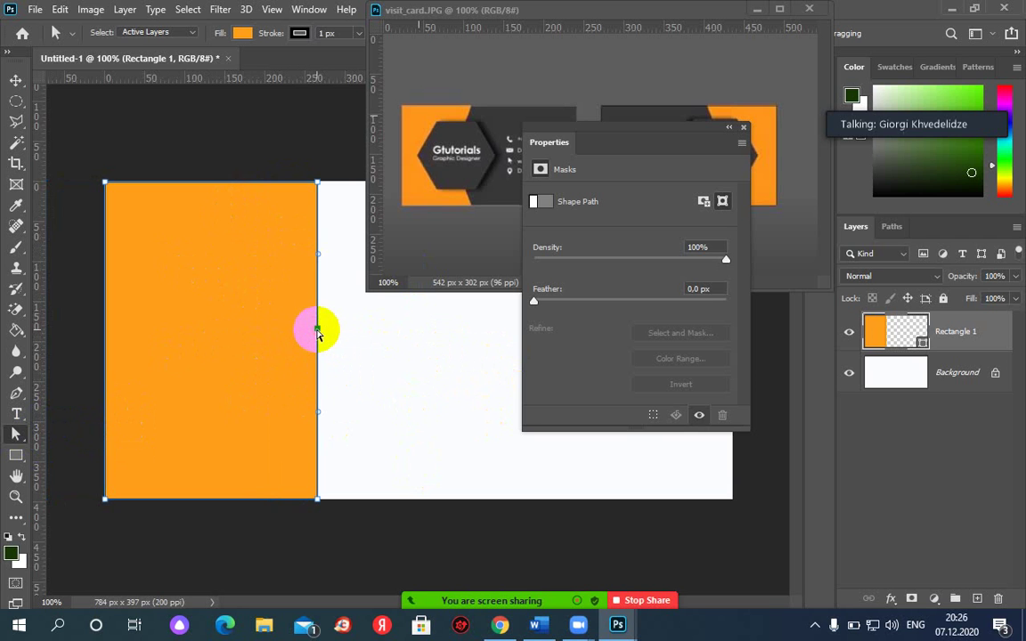
Pull the right-middle anchor inward and convert it to a corner, forming a sharp V-notch
left_click_drag(314, 331, 260, 328)
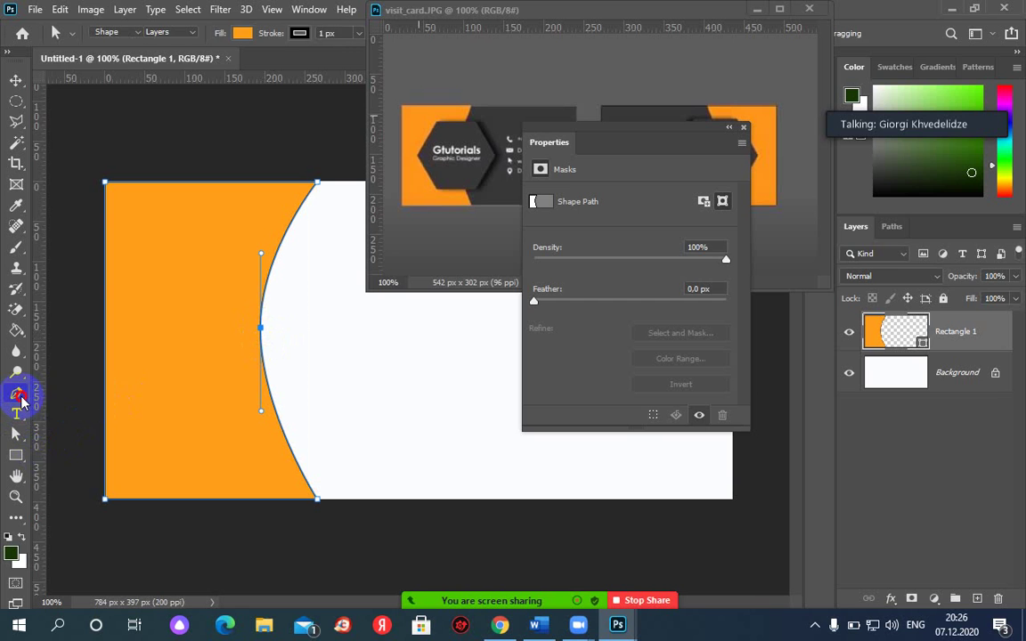
left_click(20, 396)
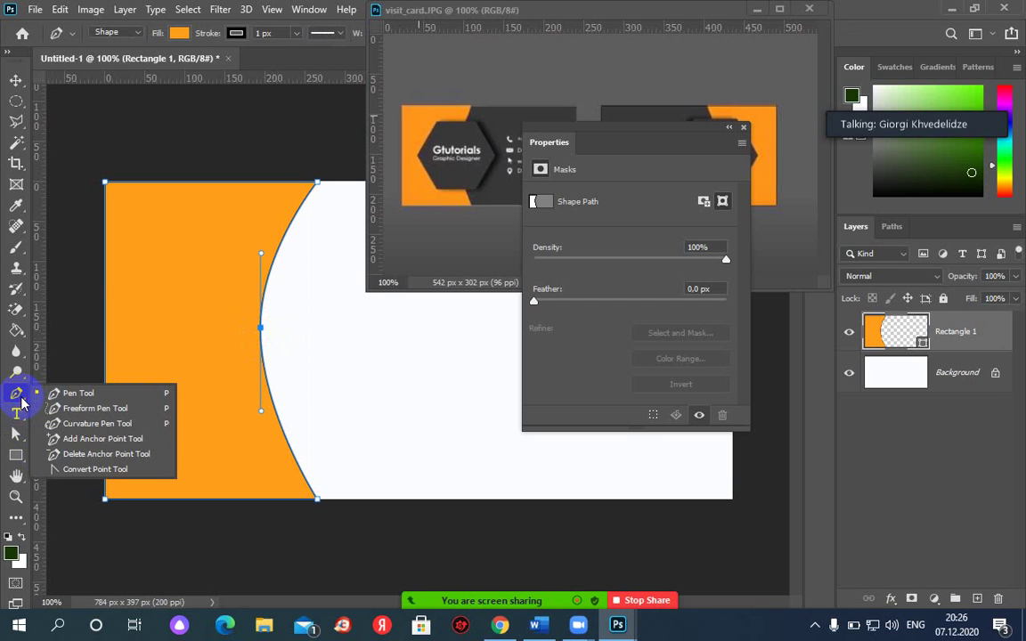
left_click(87, 470)
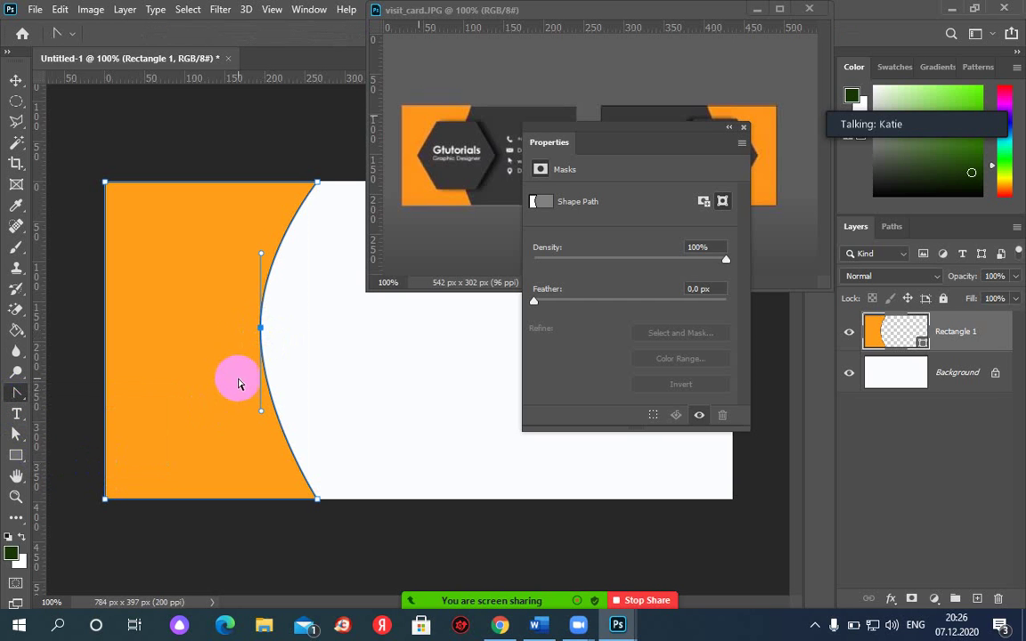
left_click(260, 328)
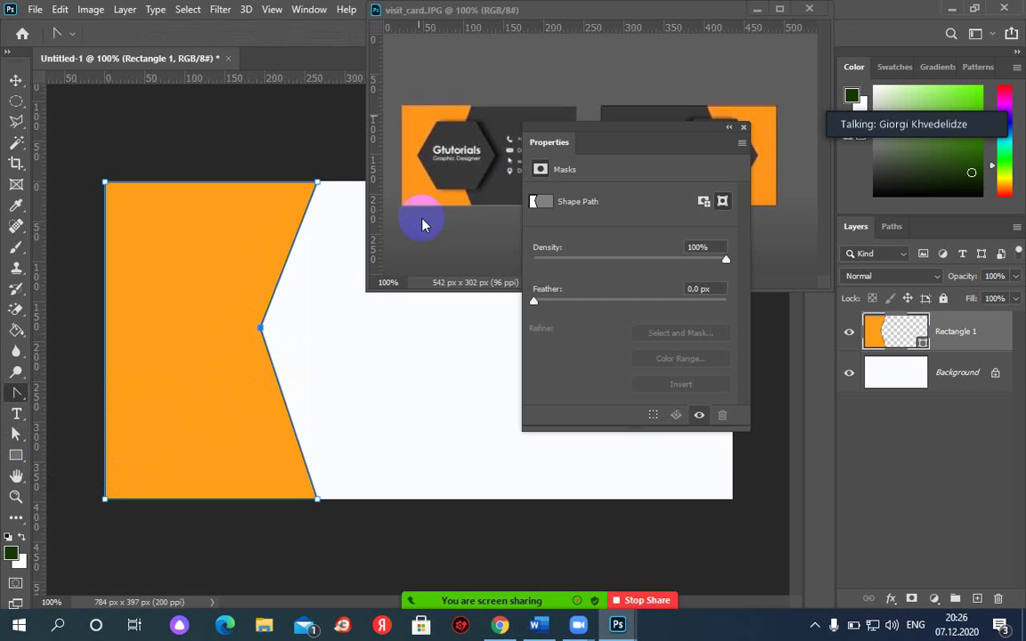
right_click(14, 459)
Draw an orange hexagon and move it onto the diagonal edge between the orange and white areas
left_click(75, 500)
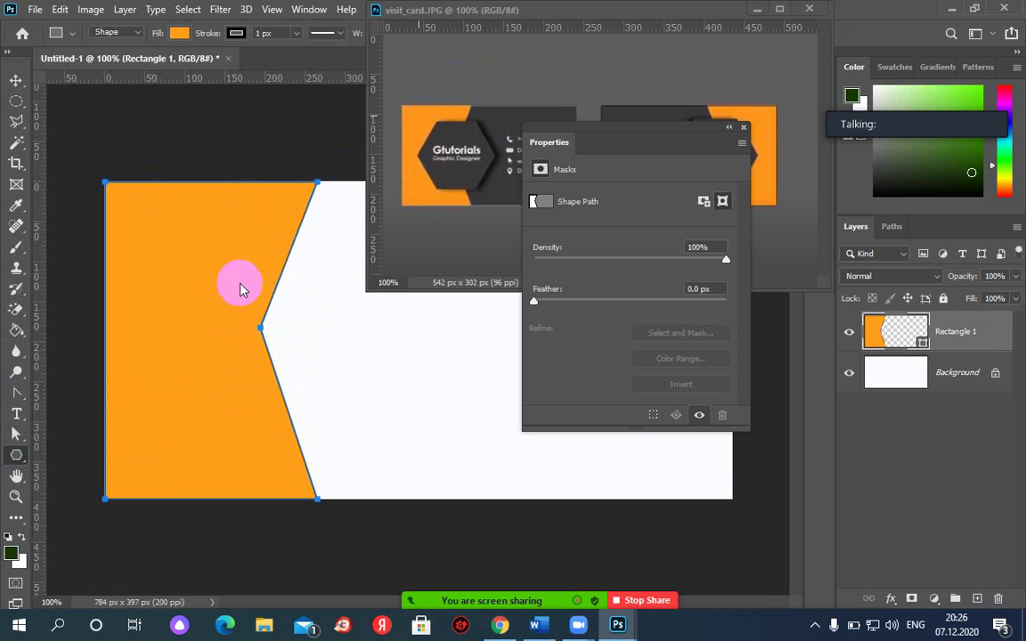
mouse_move(218, 275)
left_mouse_down()
mouse_move(300, 342)
mouse_move(285, 312)
left_mouse_up()
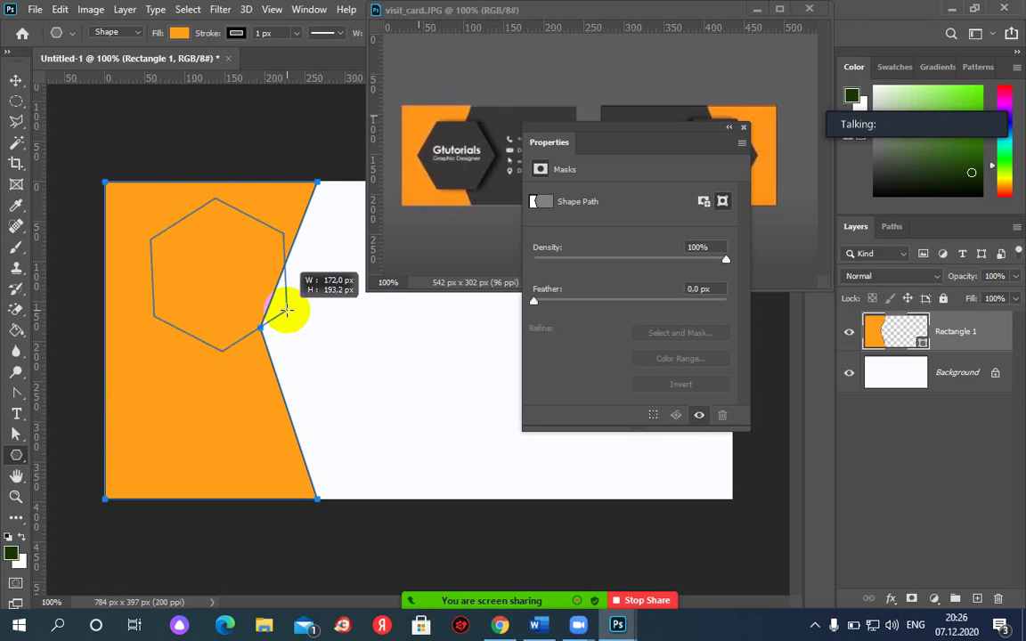
left_click_drag(285, 313, 280, 304)
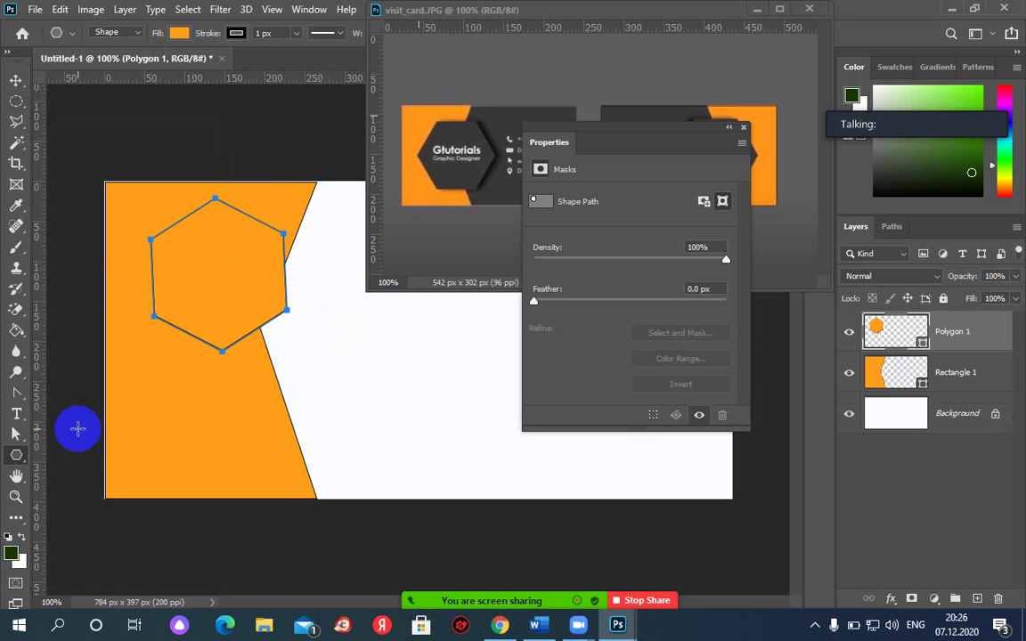
right_click(19, 436)
left_click(81, 428)
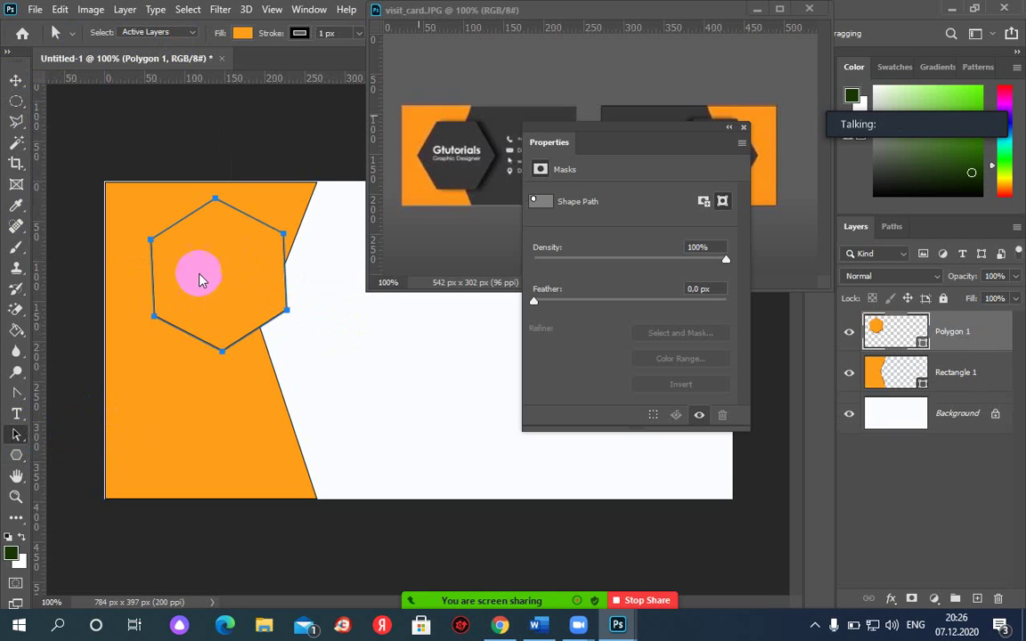
left_click_drag(201, 276, 296, 328)
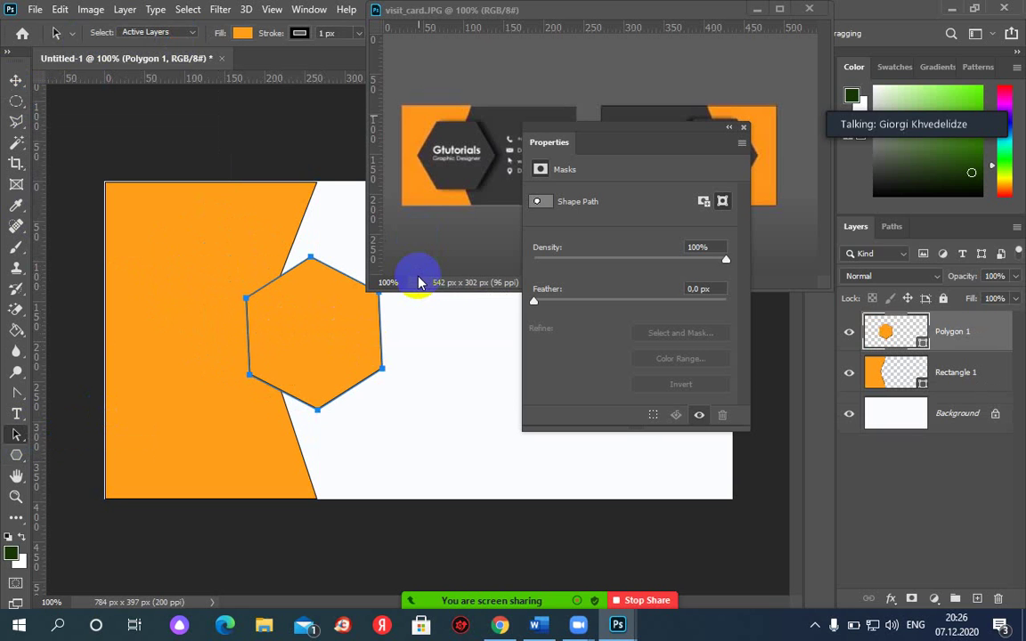
Rotate the hexagon slightly with Free Transform
key("ctrl+t")
mouse_move(414, 327)
left_mouse_down()
mouse_move(434, 361)
mouse_move(395, 383)
left_mouse_up()
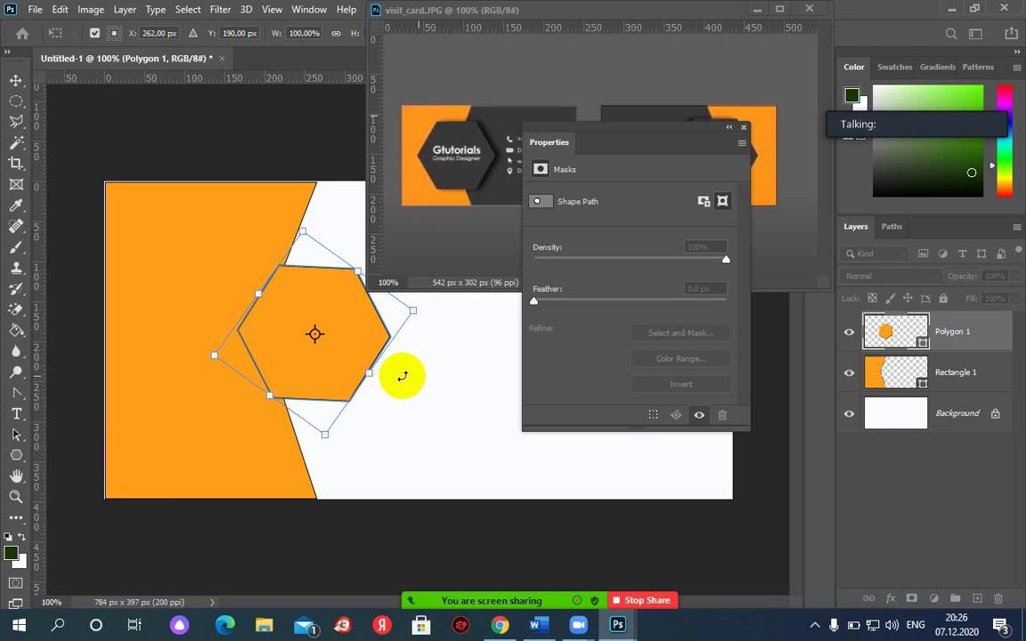
left_click(309, 334)
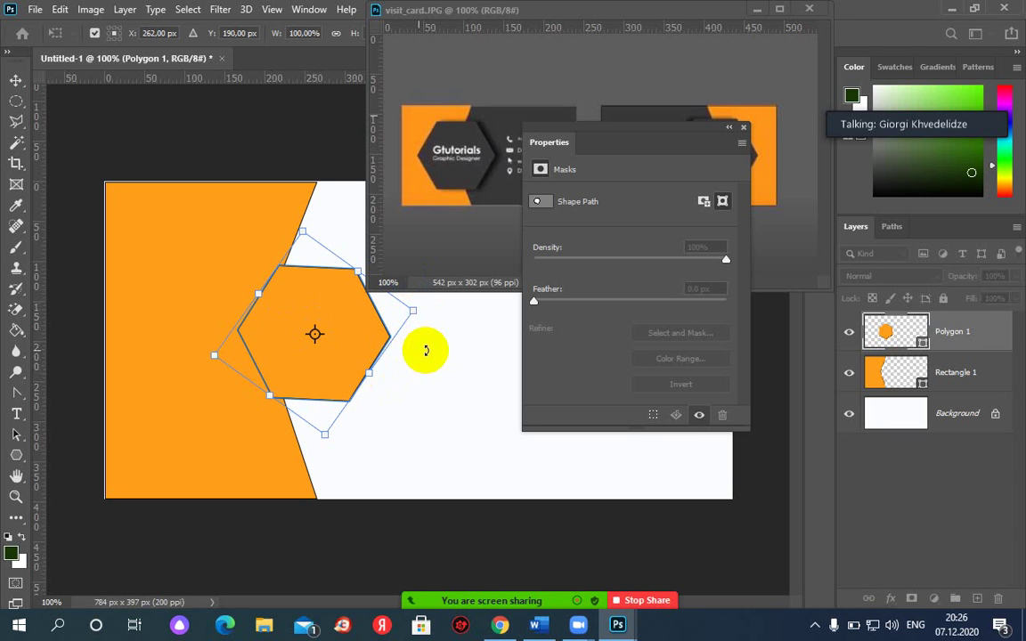
key("Return")
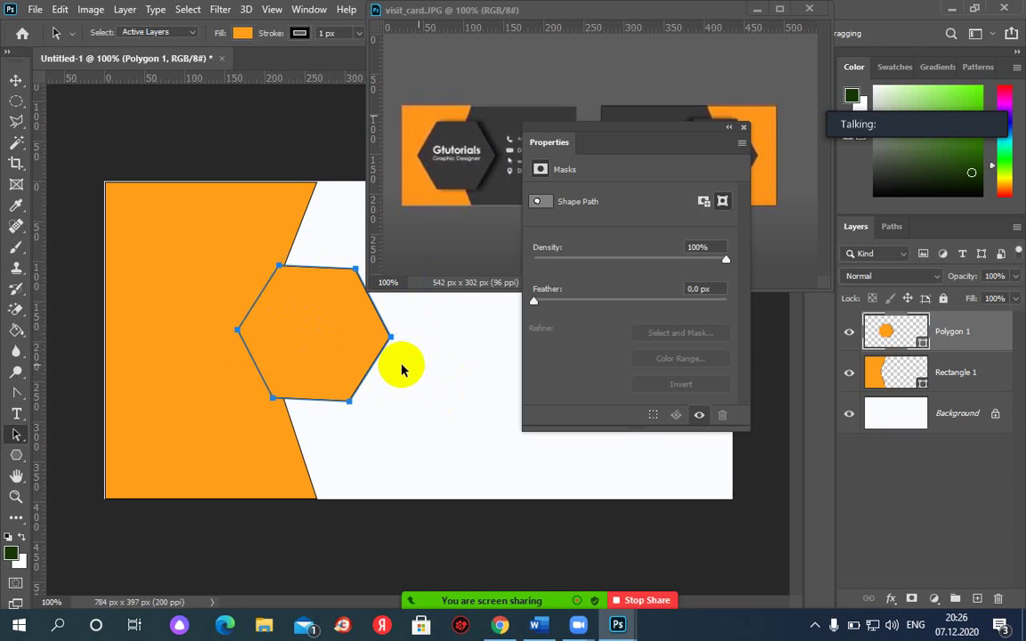
Delete the stray rounded-rectangle Work Path, keeping only the hexagon's shape path
left_click(892, 228)
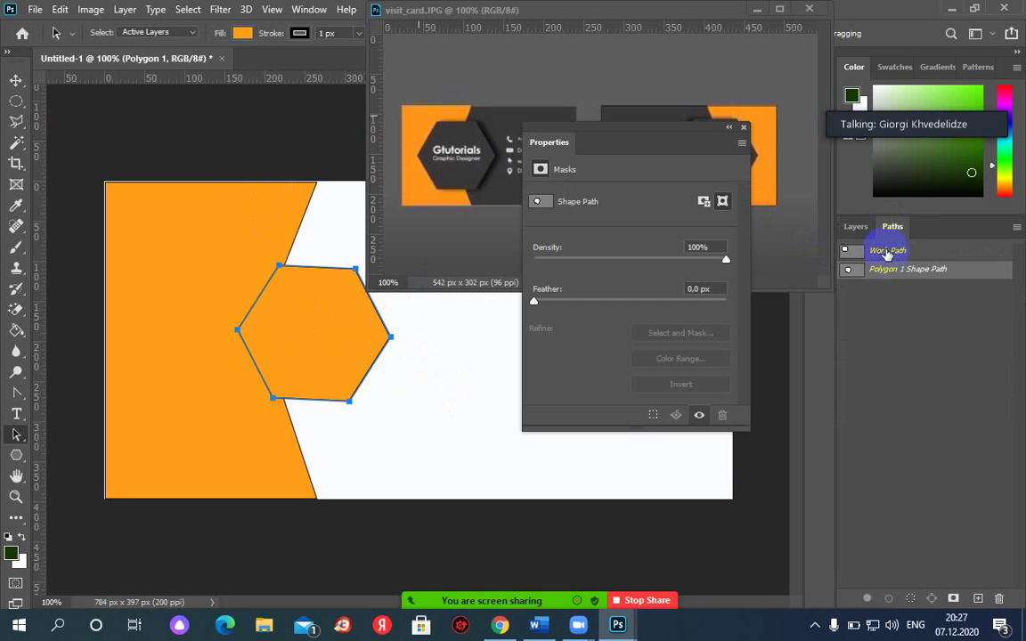
right_click(888, 252)
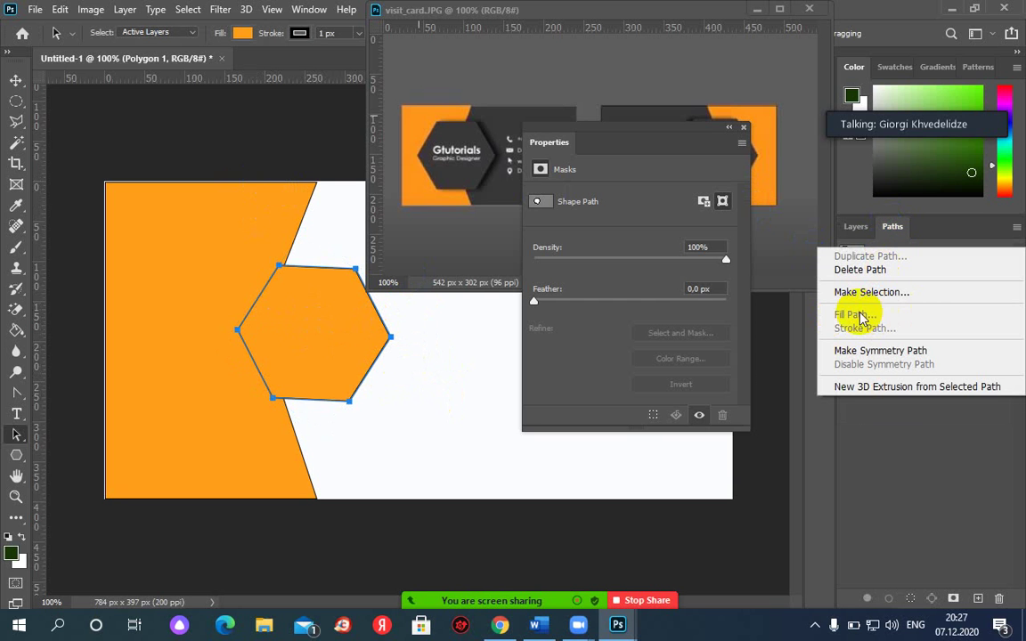
left_click(323, 312)
left_click(325, 318)
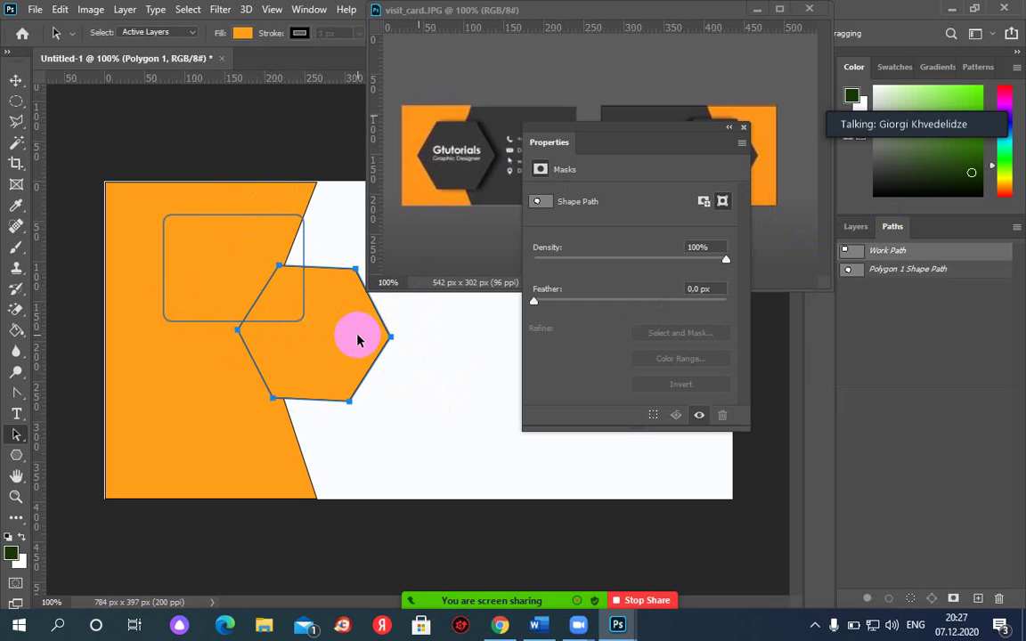
left_click(309, 271)
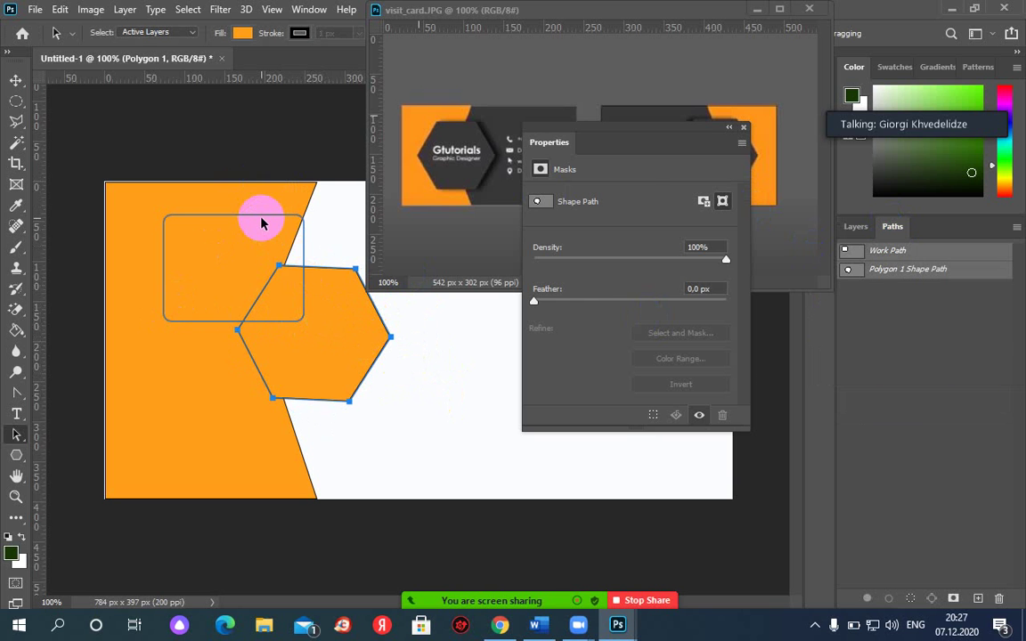
left_click(261, 221)
key("Delete")
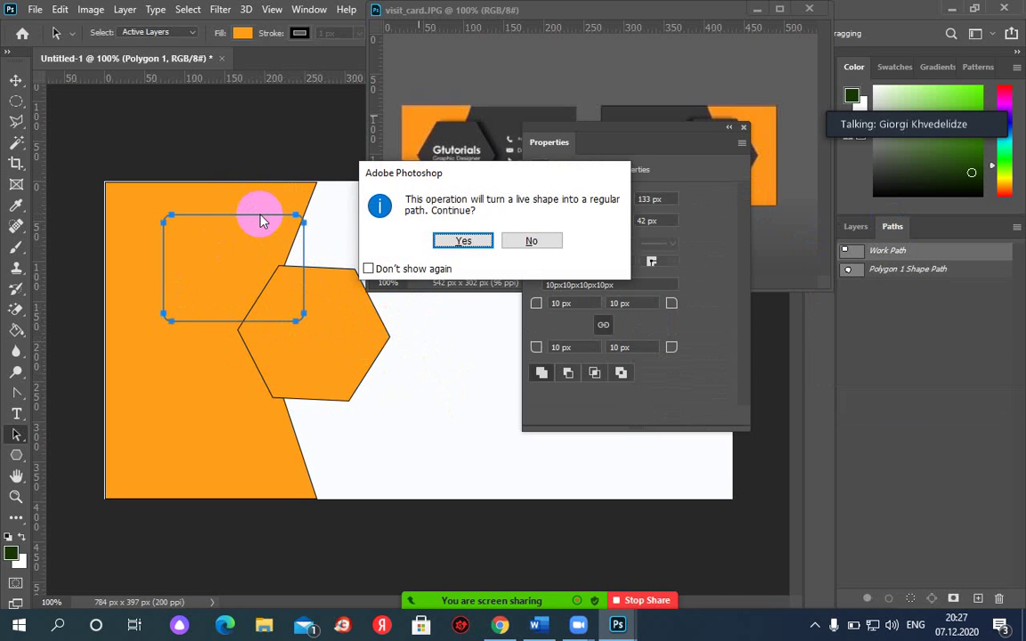
left_click(445, 242)
left_click(300, 336)
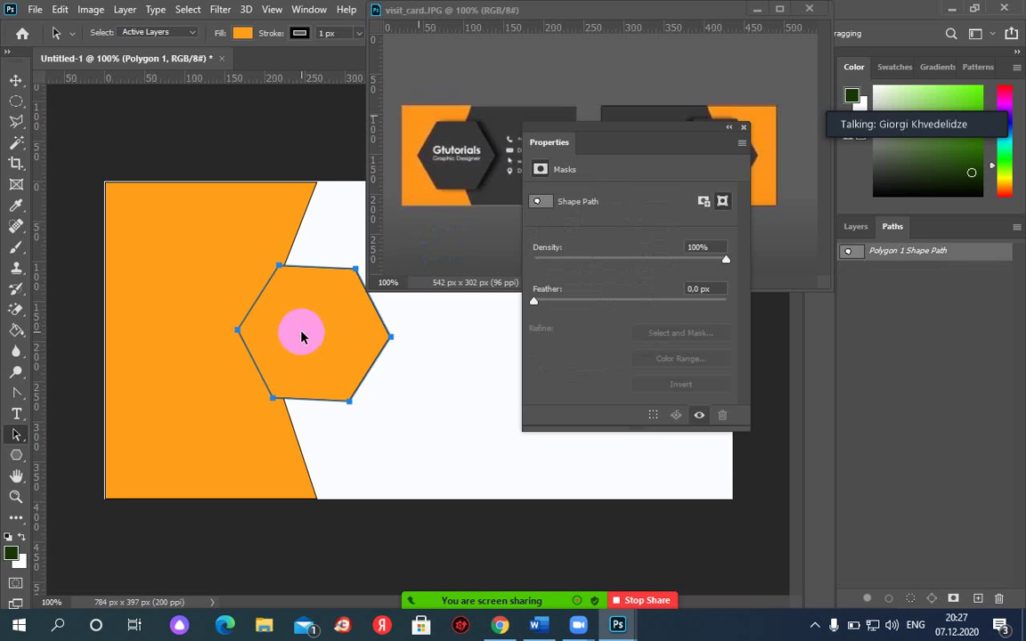
right_click(14, 433)
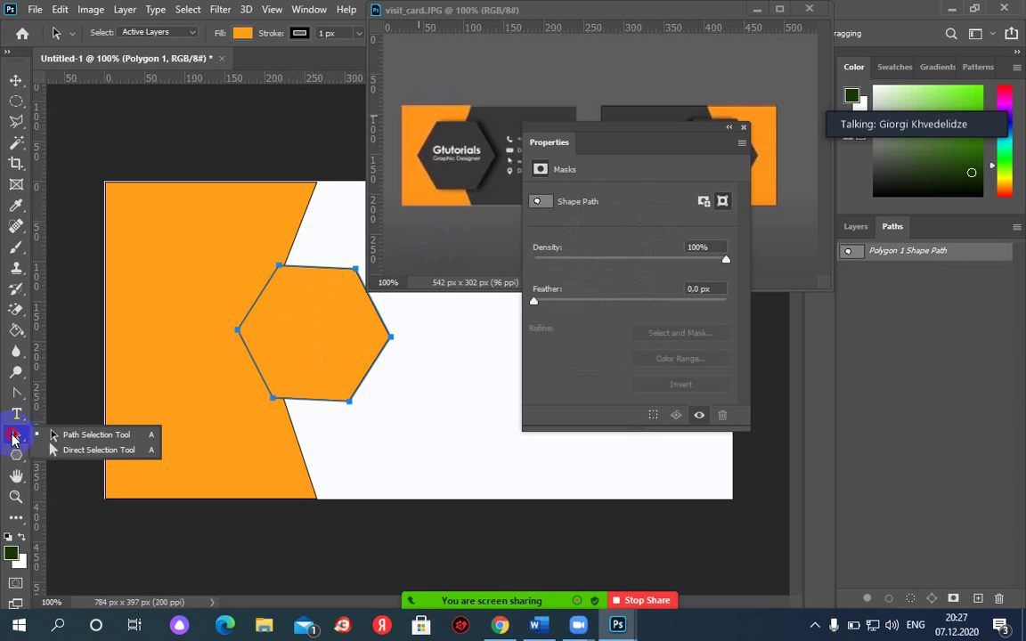
Shift the hexagon slightly left and down and rotate it back level to 0°
left_click(16, 83)
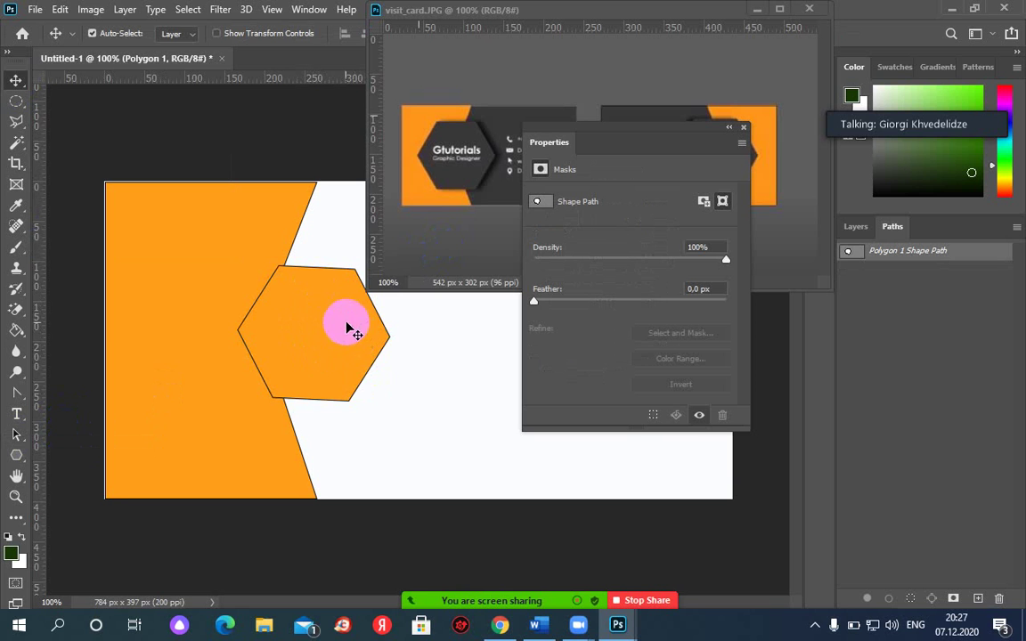
mouse_move(342, 318)
left_mouse_down()
mouse_move(355, 328)
mouse_move(324, 322)
left_mouse_up()
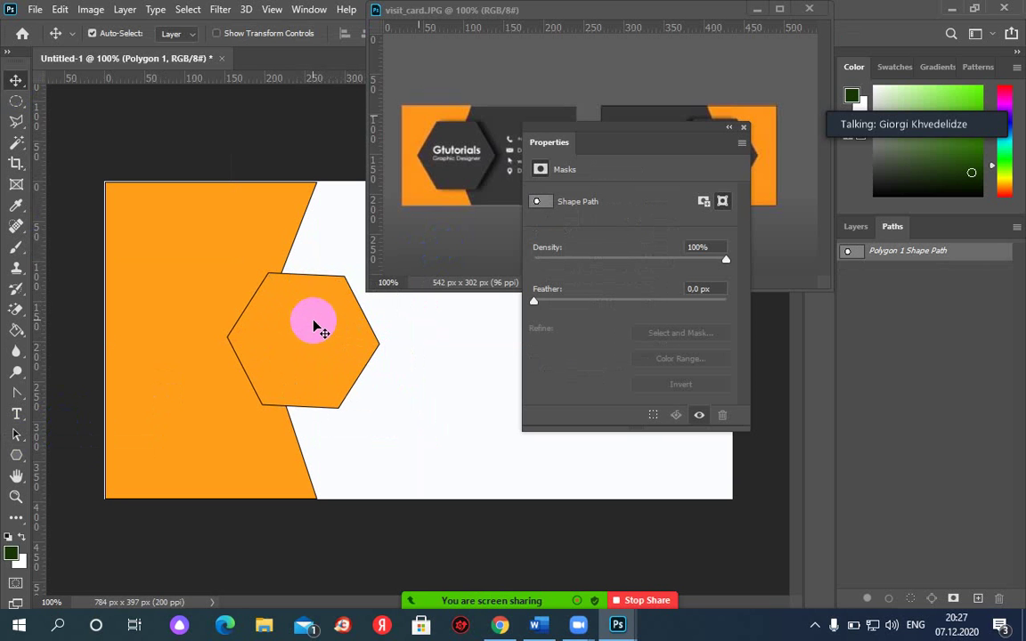
key("ctrl+t")
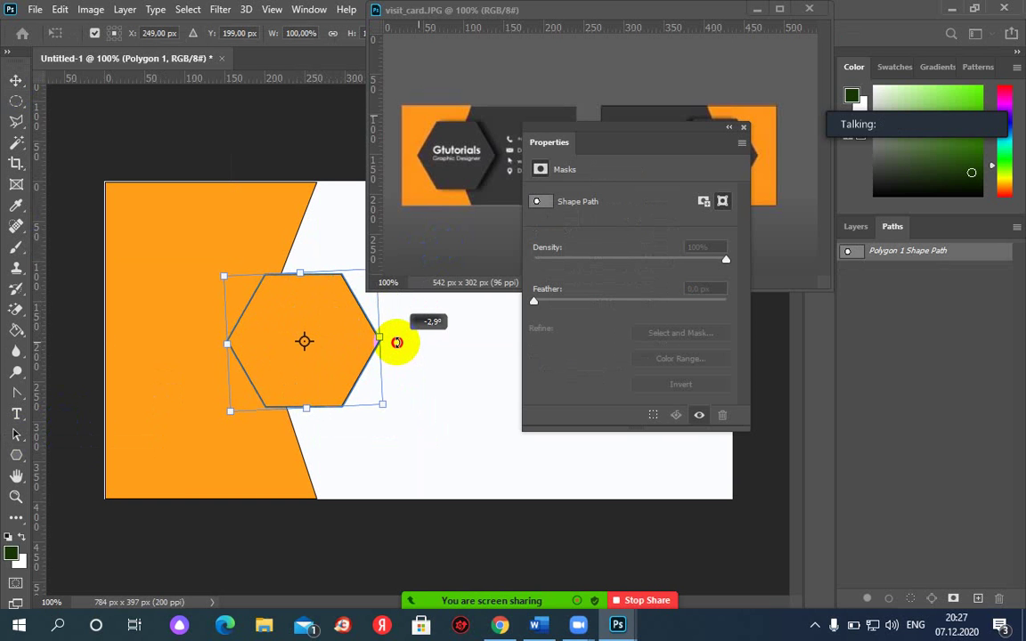
left_click_drag(397, 342, 398, 344)
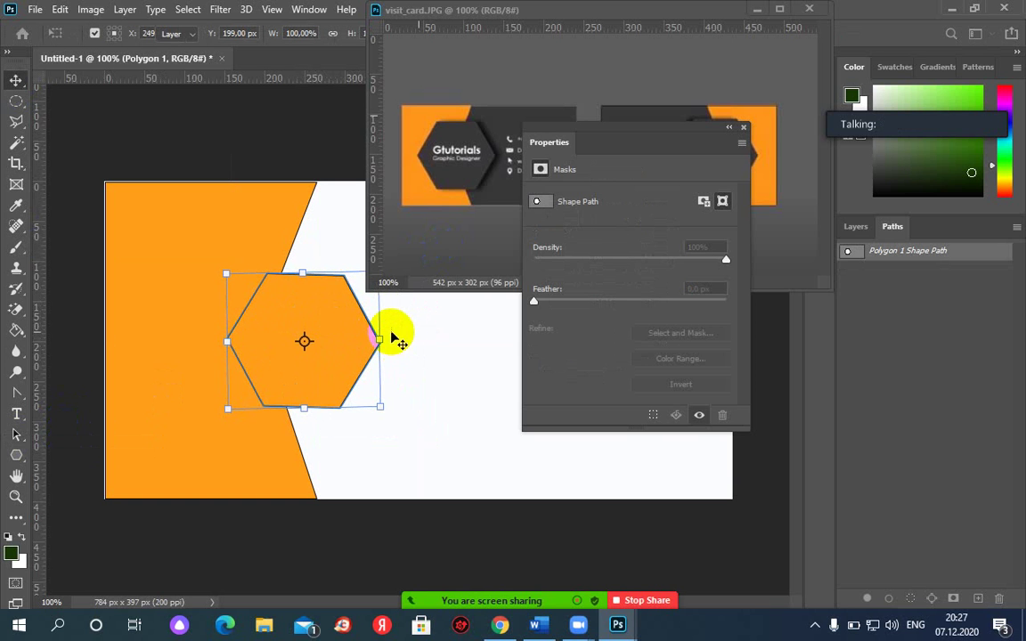
double_click(365, 317)
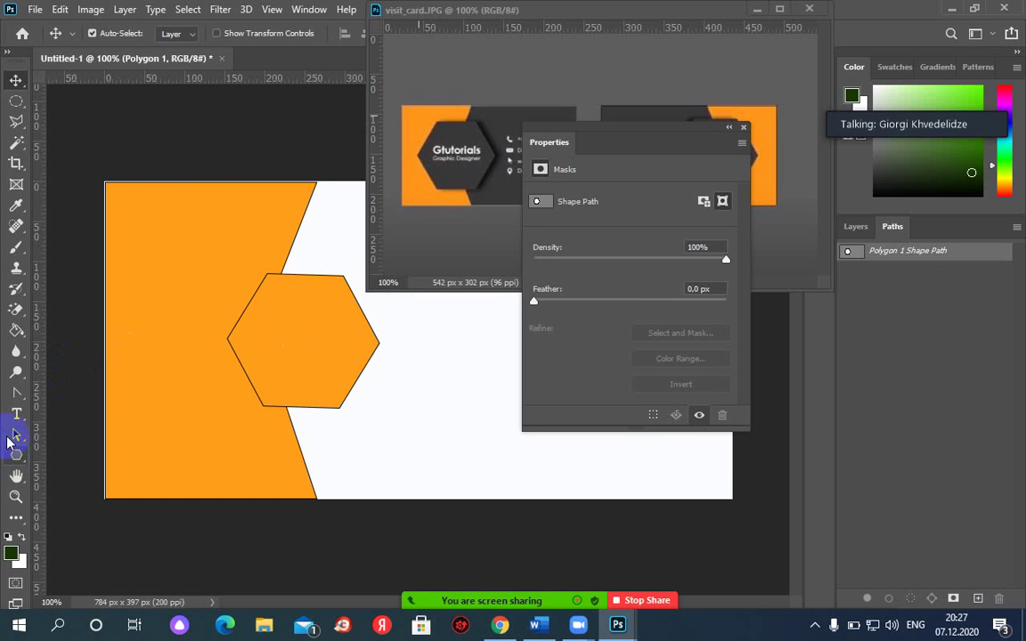
Fill the hexagon with dark charcoal grey sampled from the reference card
left_click(293, 354)
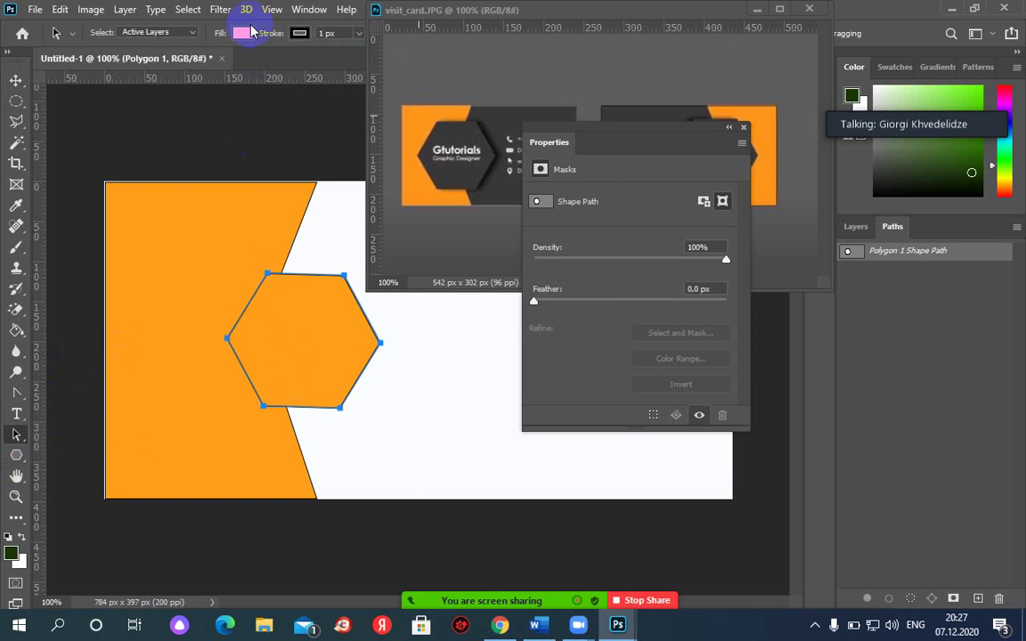
left_click(243, 36)
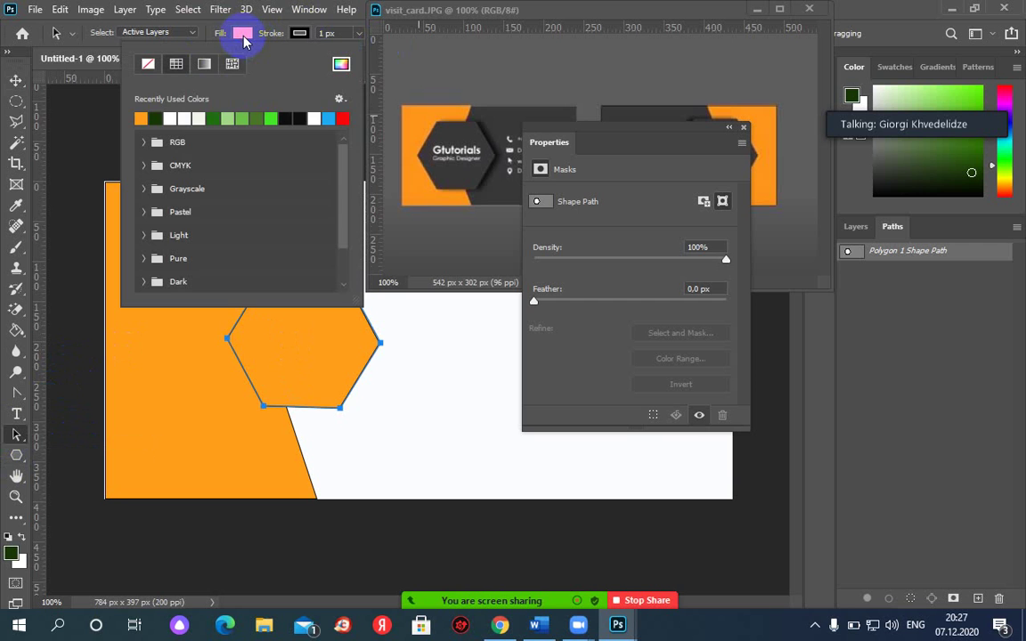
left_click(451, 125)
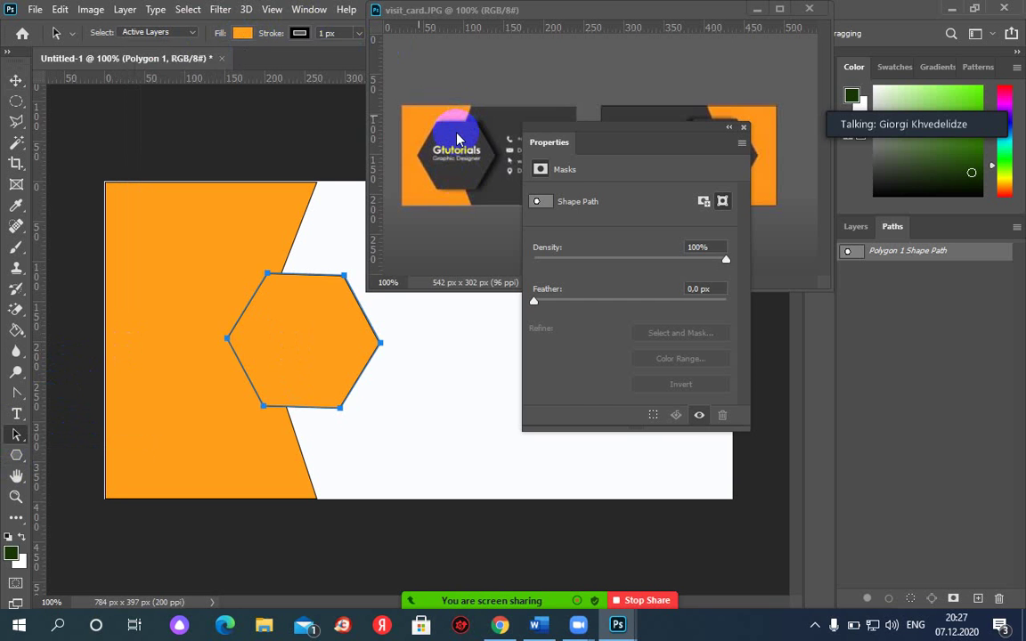
left_click(246, 34)
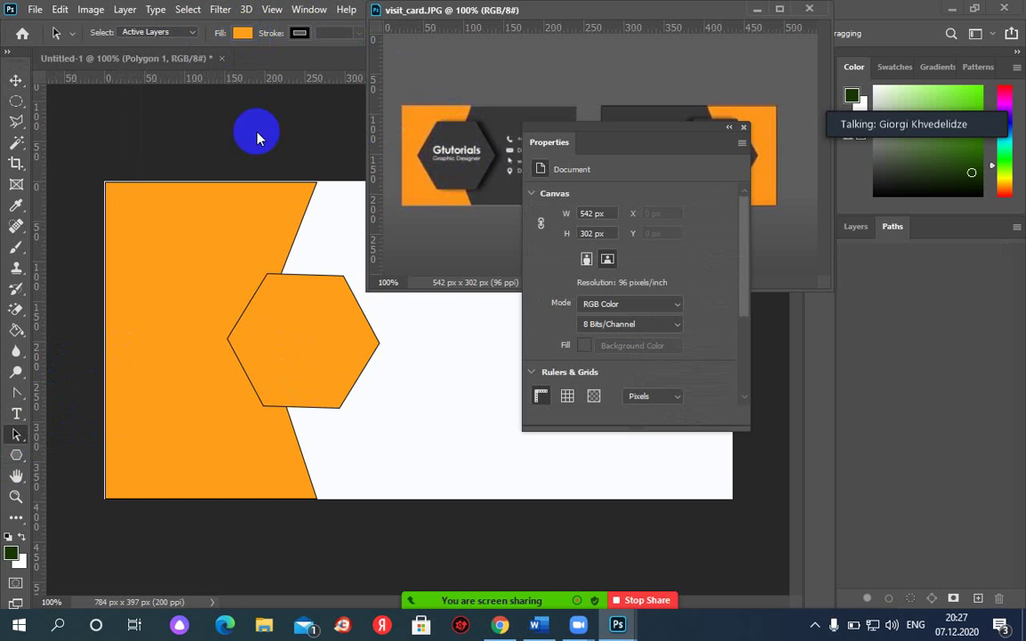
left_click(242, 33)
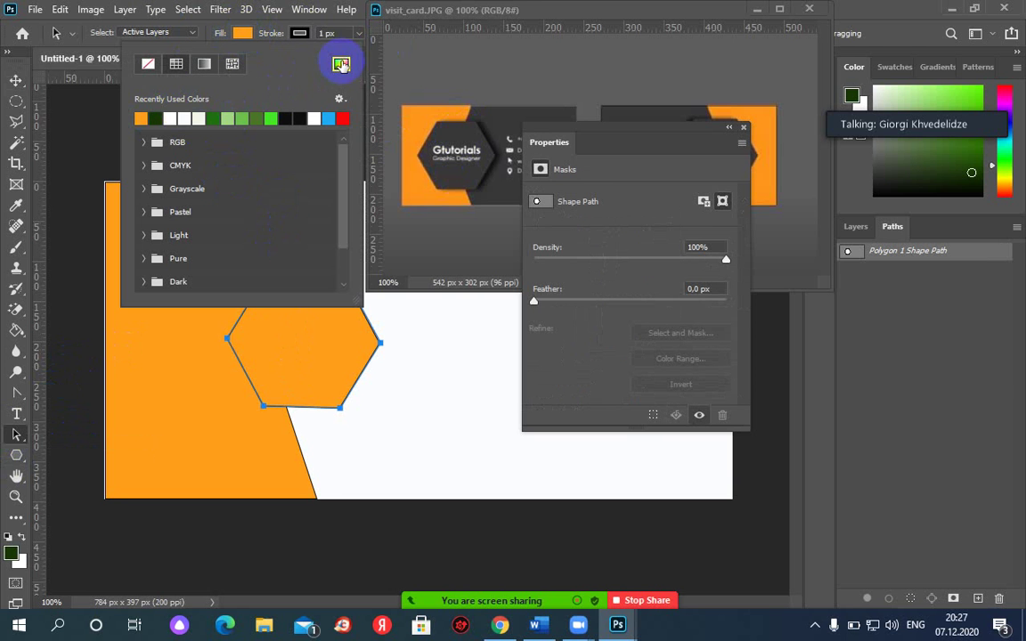
left_click(341, 64)
left_click(469, 125)
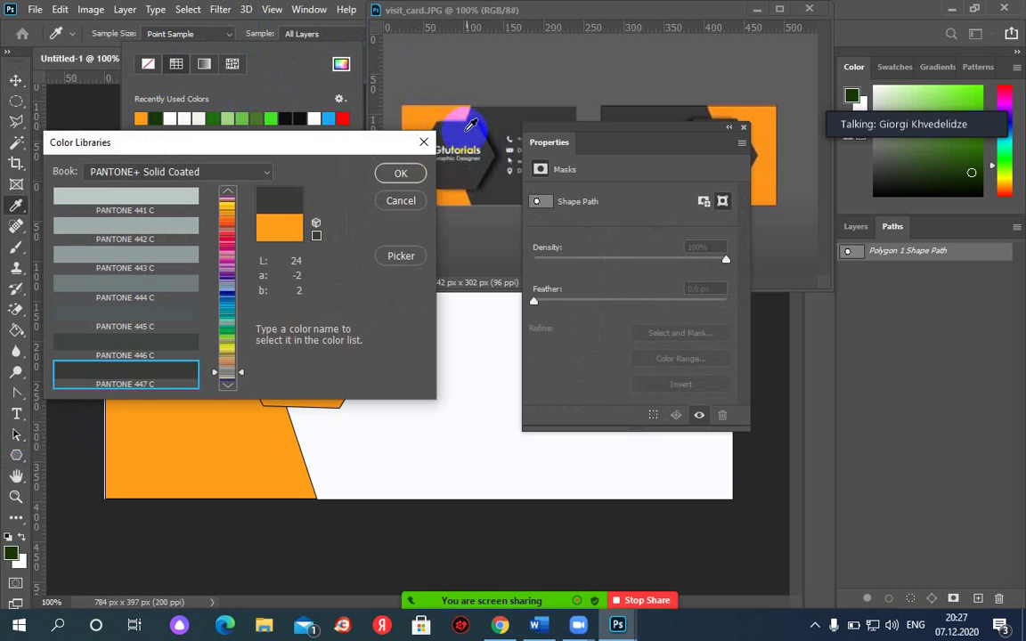
left_click(401, 173)
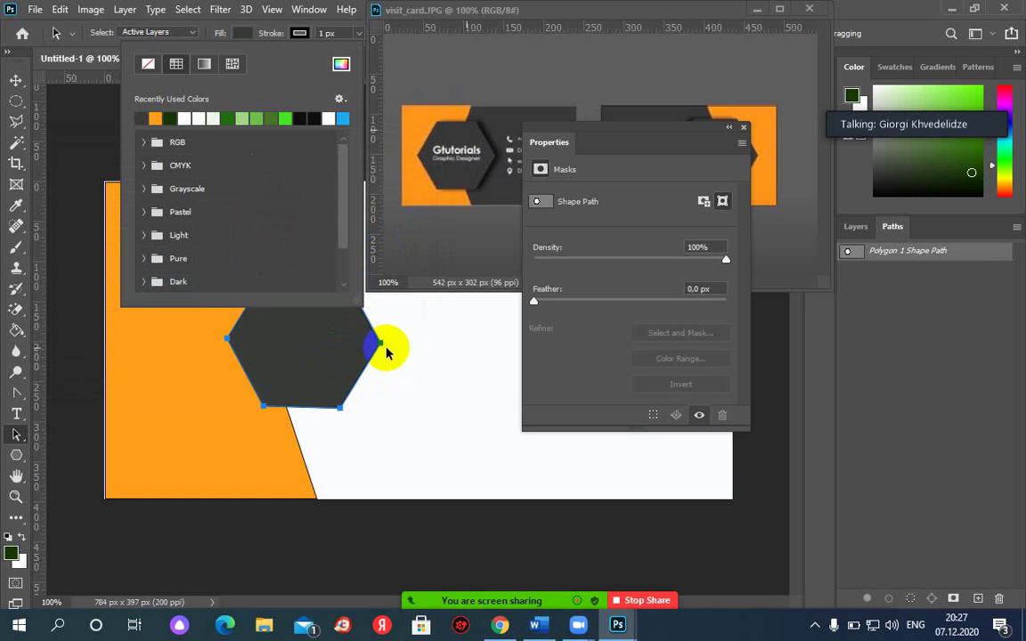
key("Return")
left_click(445, 349)
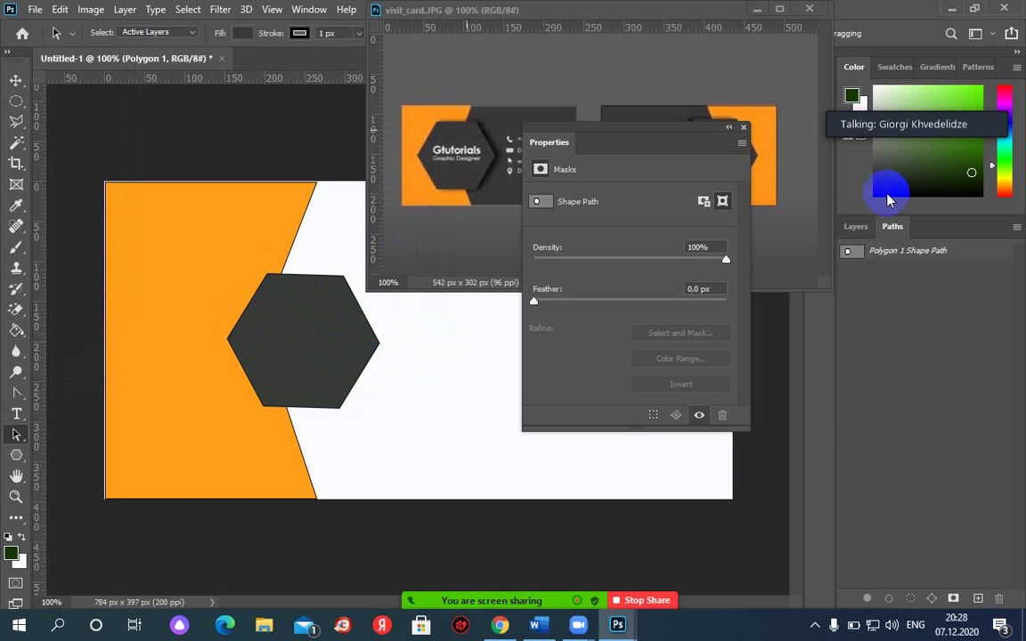
Remove the hexagon's stroke colour and deselect its path
left_click(853, 227)
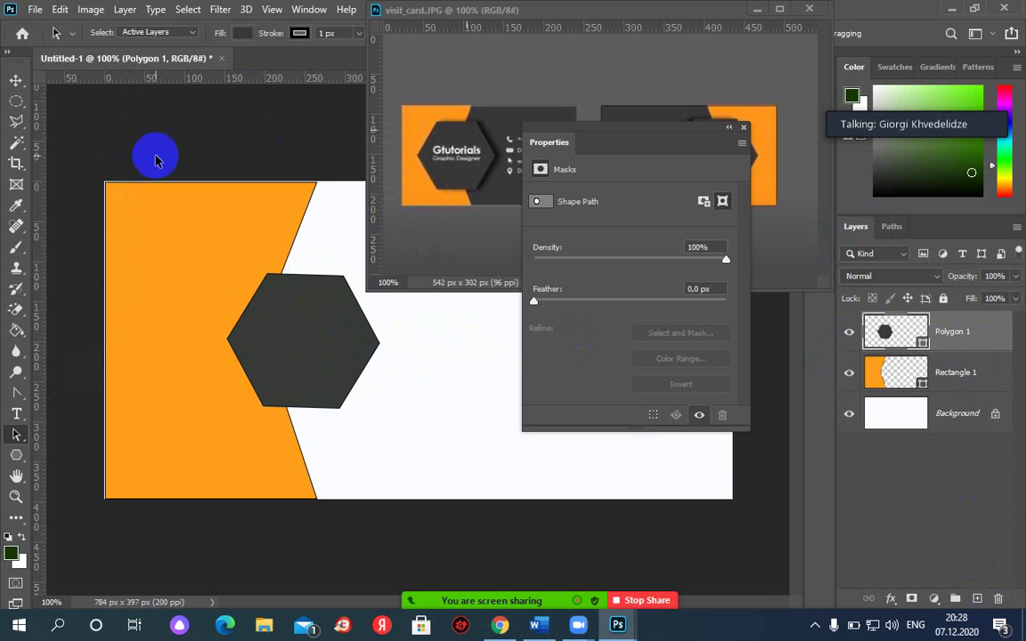
left_click(325, 334)
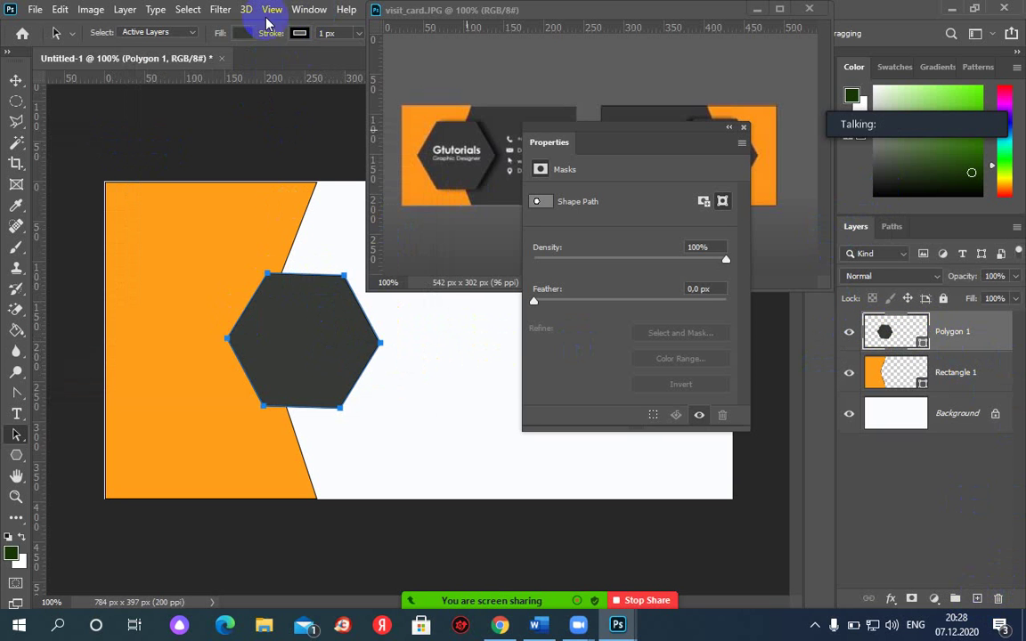
left_click(299, 34)
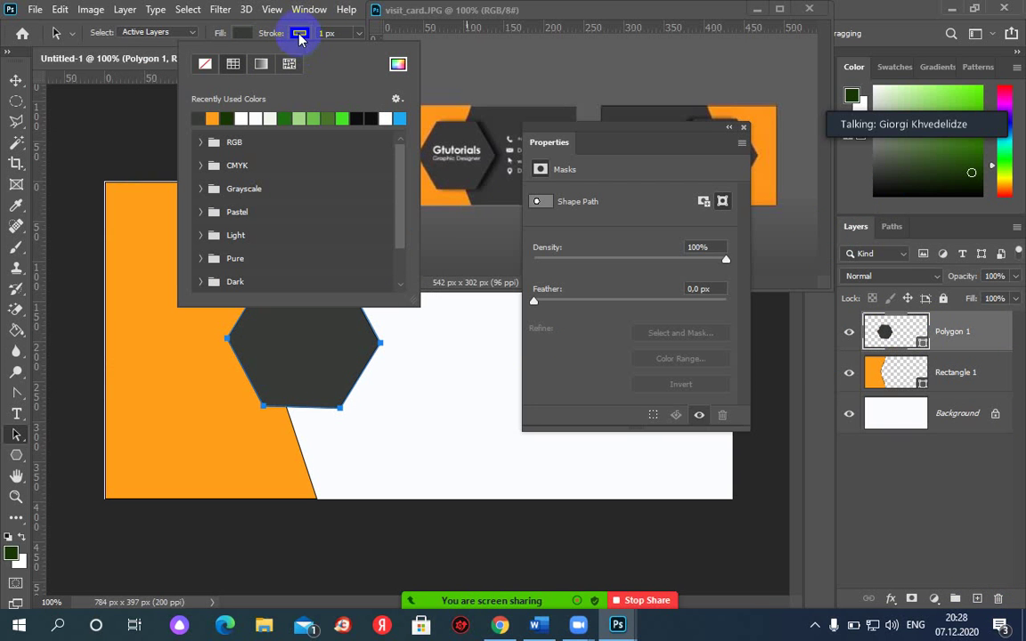
left_click(204, 64)
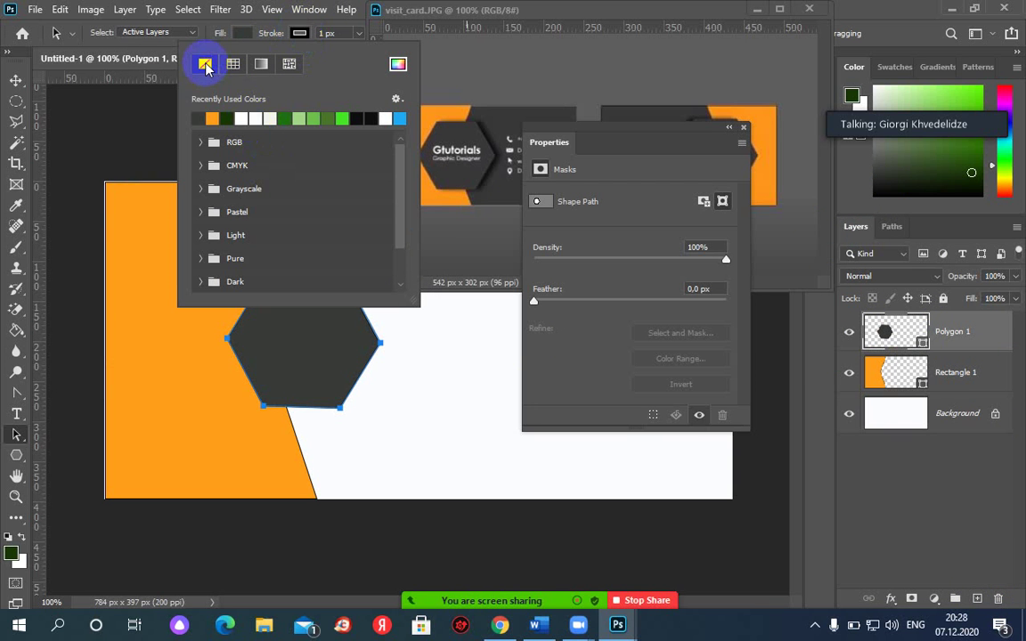
left_click(431, 398)
left_click(431, 398)
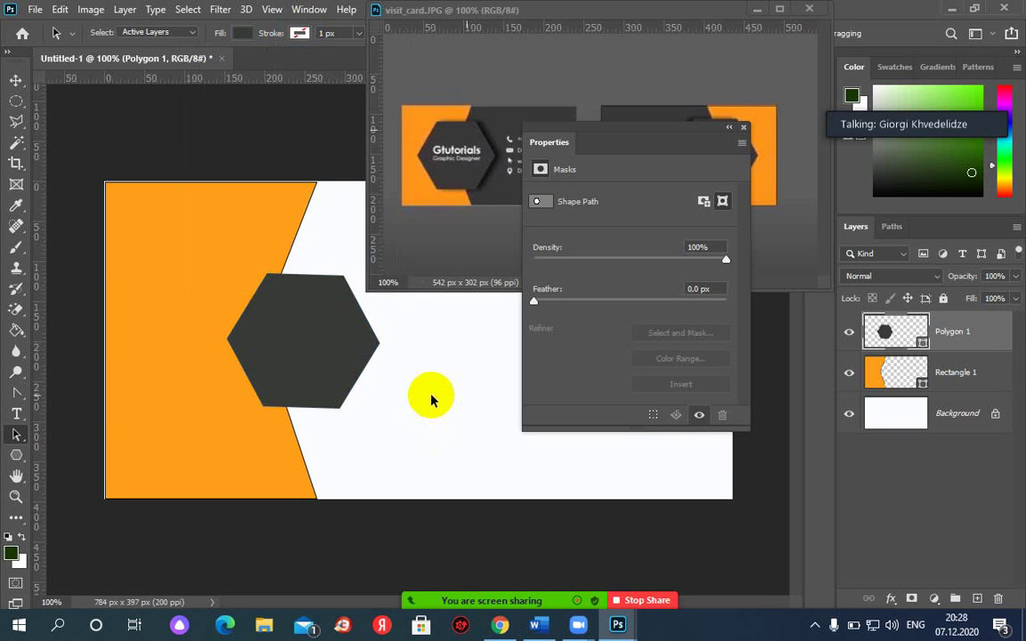
Close mask properties, shrink and shift the visit_card window, and return to Untitled-1
left_click(742, 126)
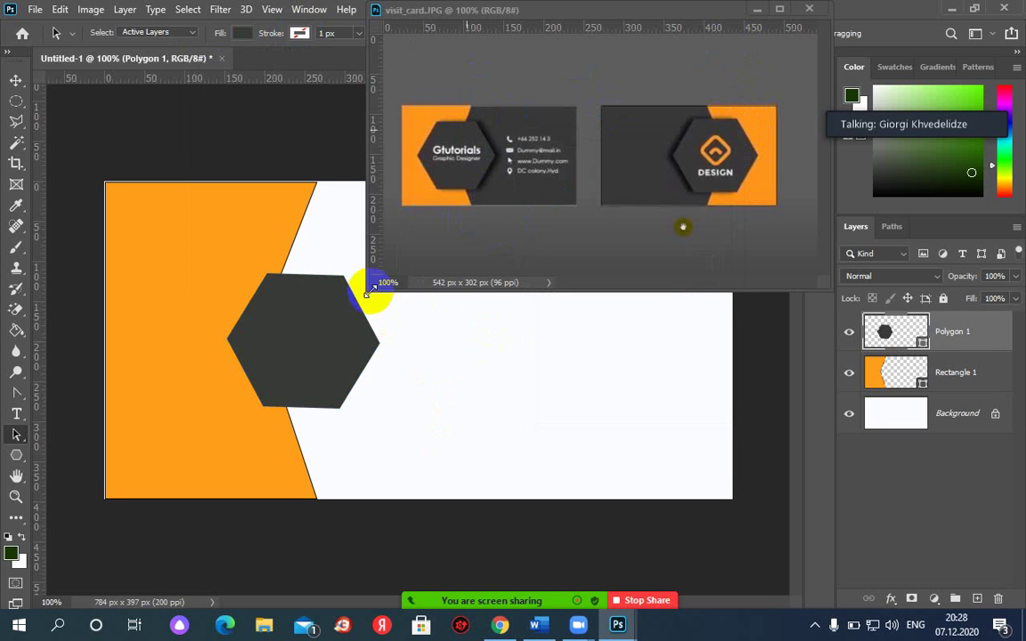
left_click_drag(367, 292, 466, 233)
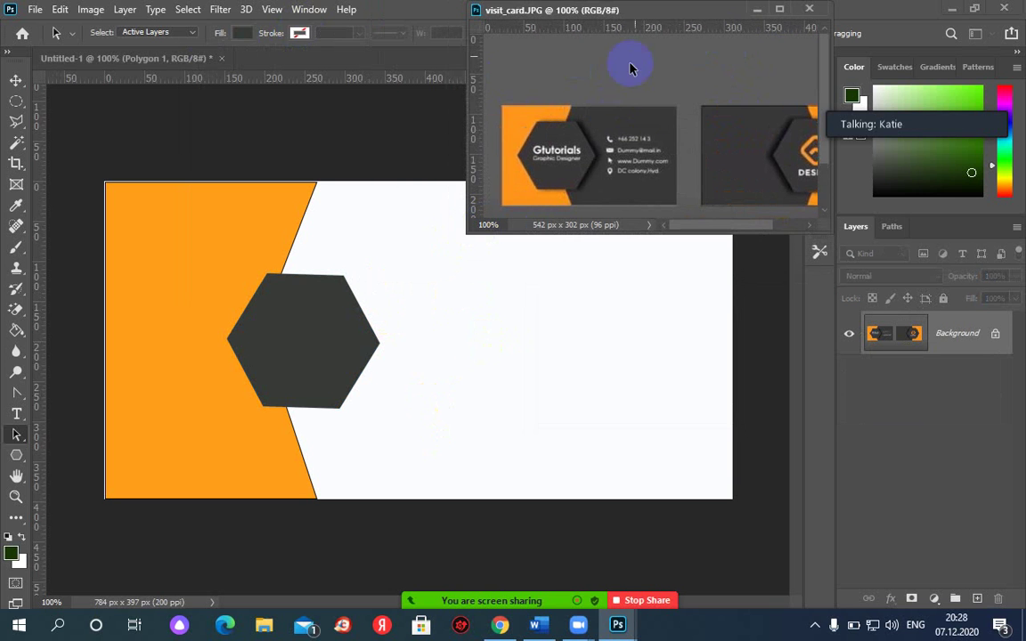
left_click_drag(665, 9, 639, 10)
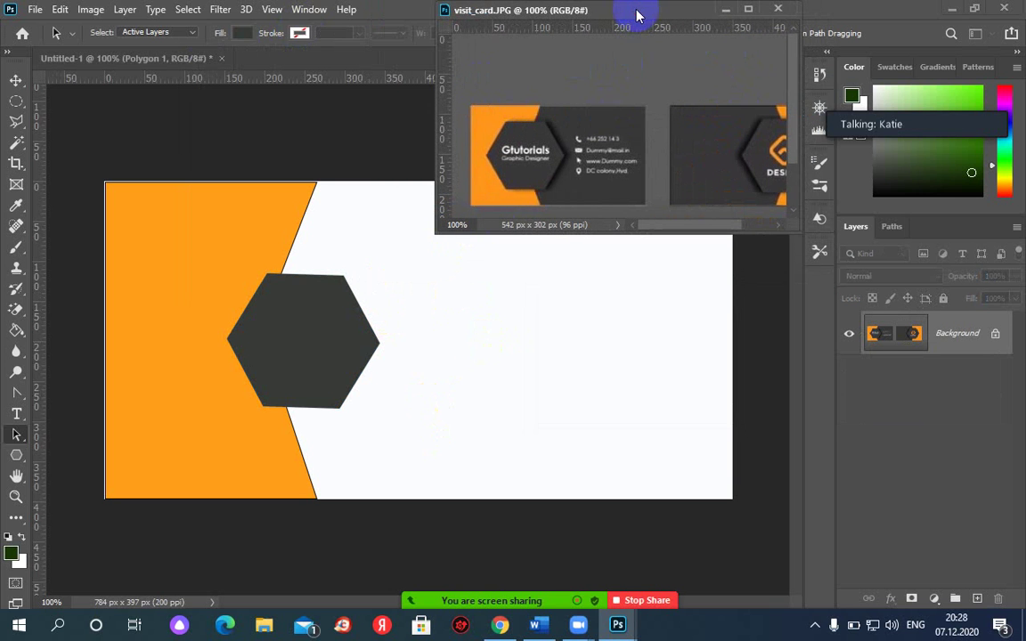
left_click(318, 337)
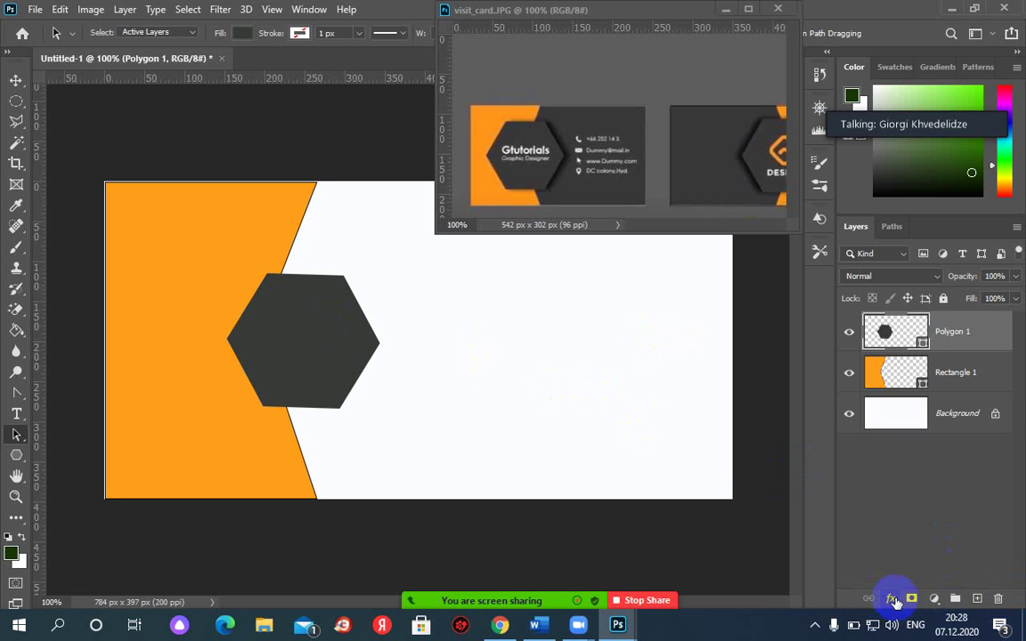
Add and undo a layer mask, then open Blending Options for the Polygon 1 layer
left_click(910, 598)
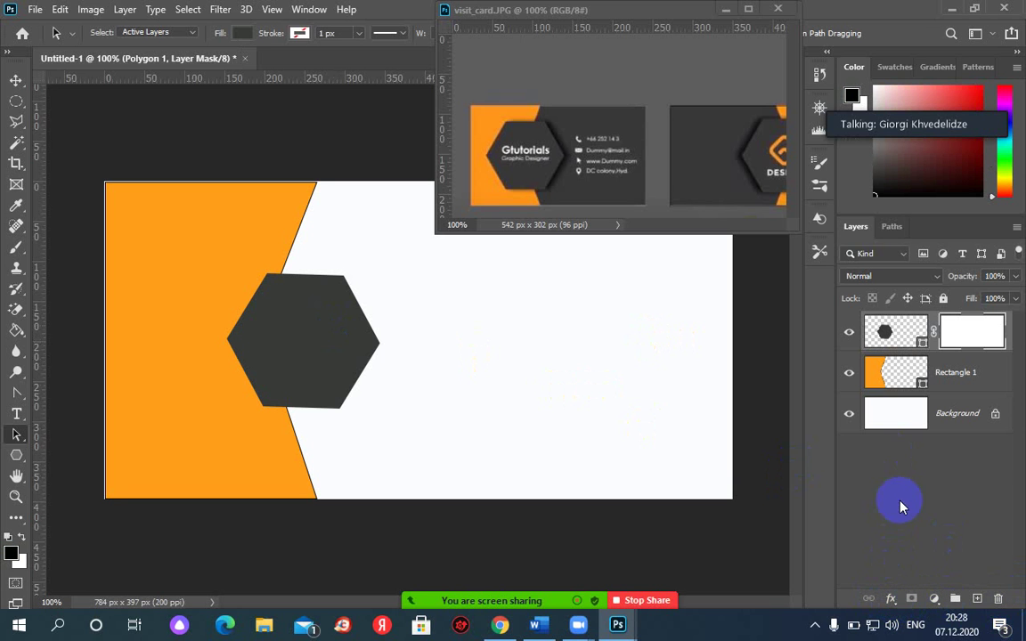
key("ctrl+z")
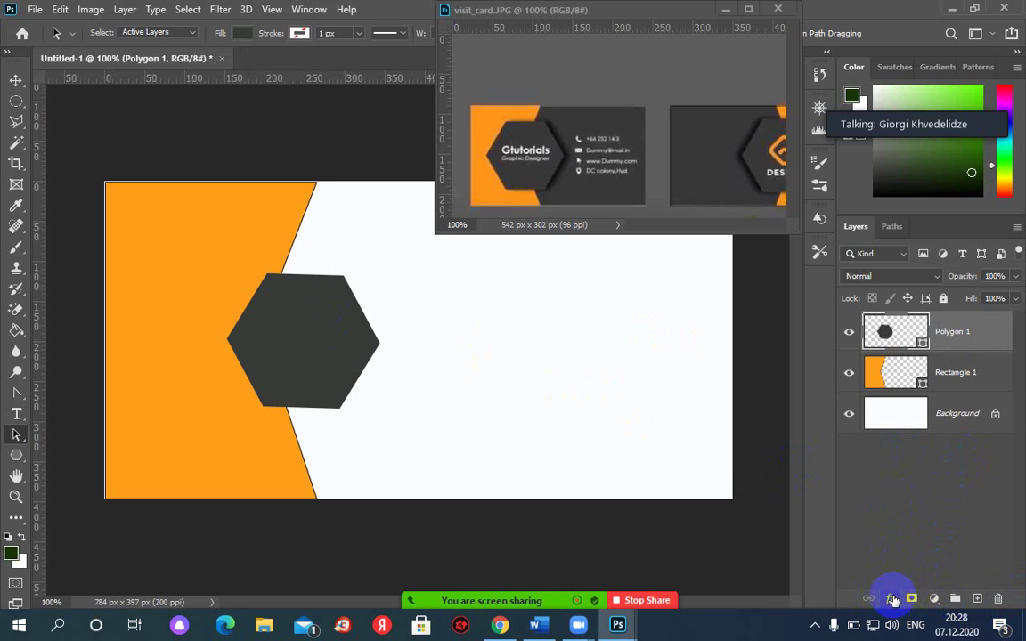
left_click(891, 598)
left_click(917, 442)
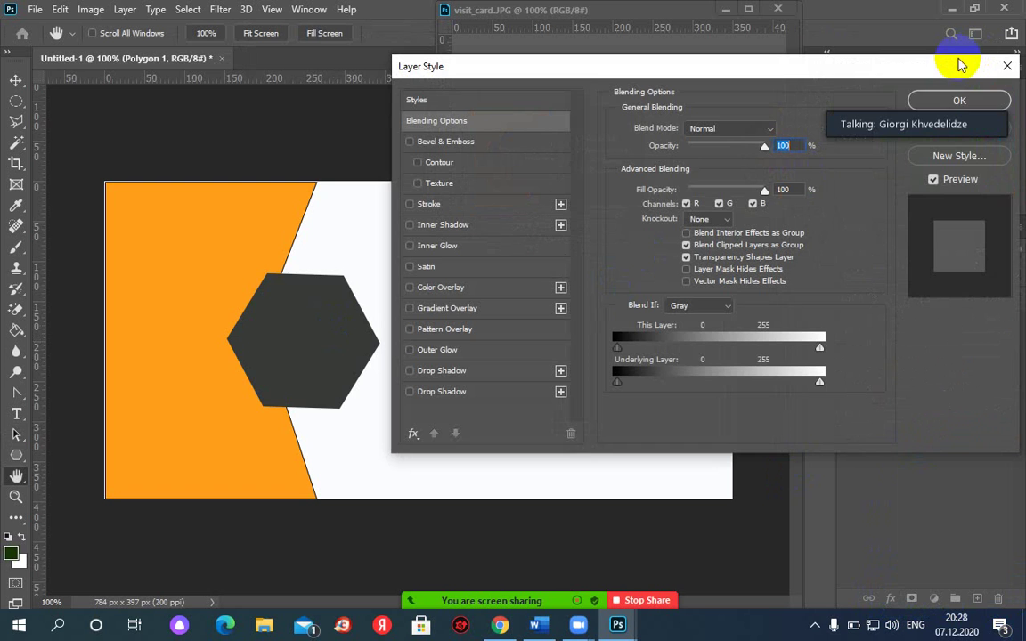
left_click_drag(958, 63, 730, 65)
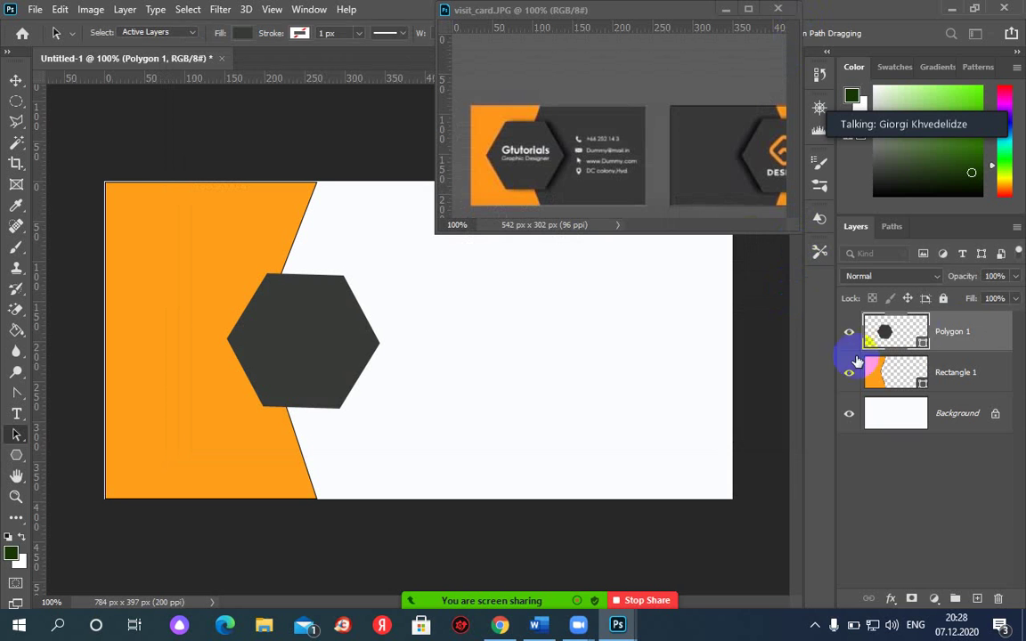
right_click(966, 334)
left_click(844, 23)
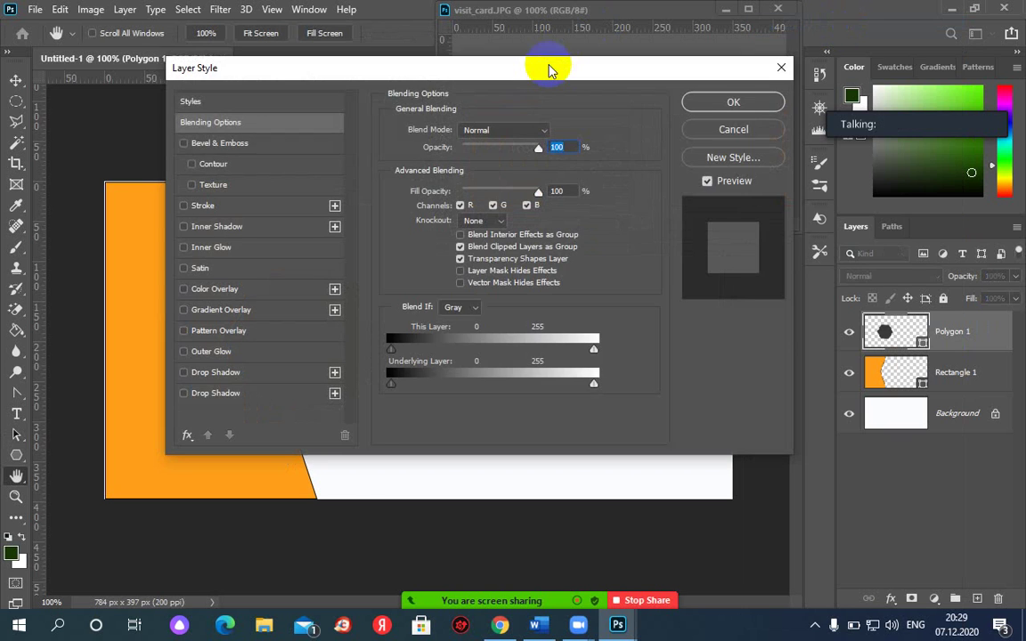
Enable a black Drop Shadow on the hexagon with a -179° light angle
left_click_drag(550, 69, 789, 43)
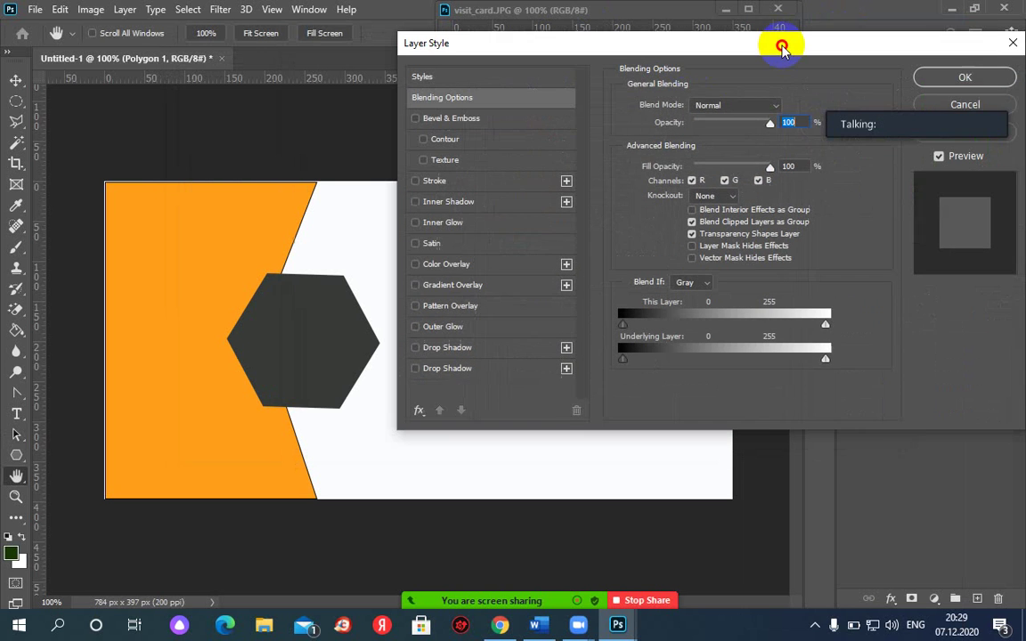
left_click(450, 367)
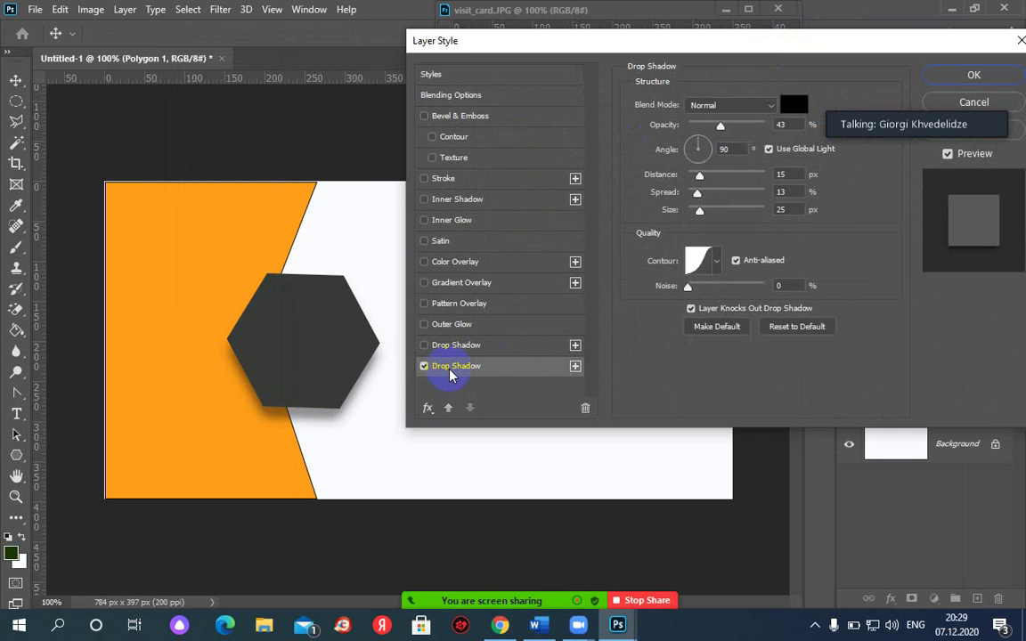
mouse_move(338, 393)
left_mouse_down()
mouse_move(409, 398)
mouse_move(330, 426)
mouse_move(382, 339)
left_mouse_up()
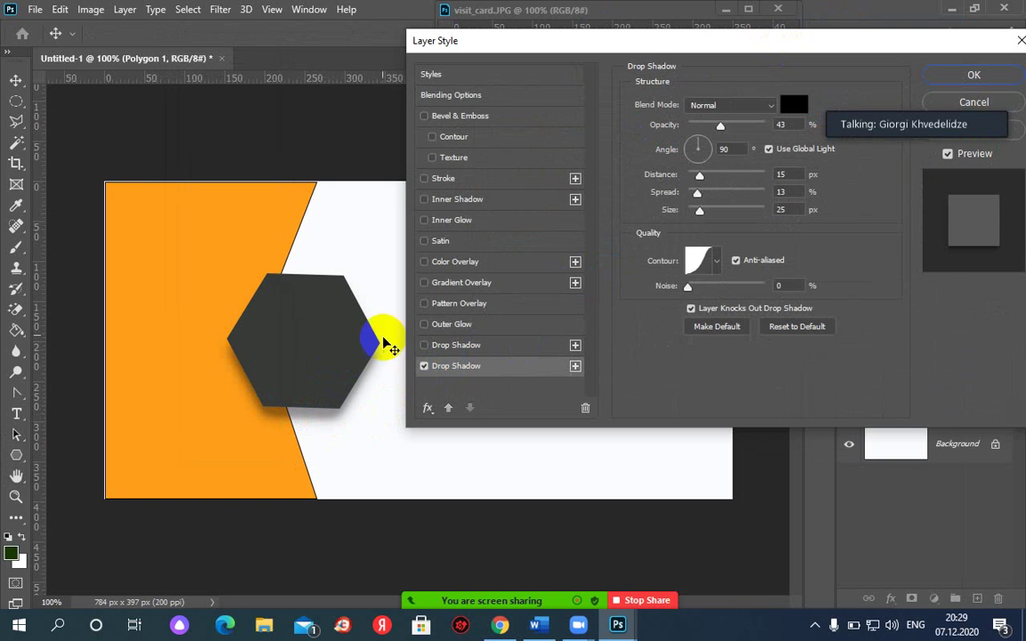
mouse_move(641, 41)
left_mouse_down()
mouse_move(653, 295)
mouse_move(614, 98)
left_mouse_up()
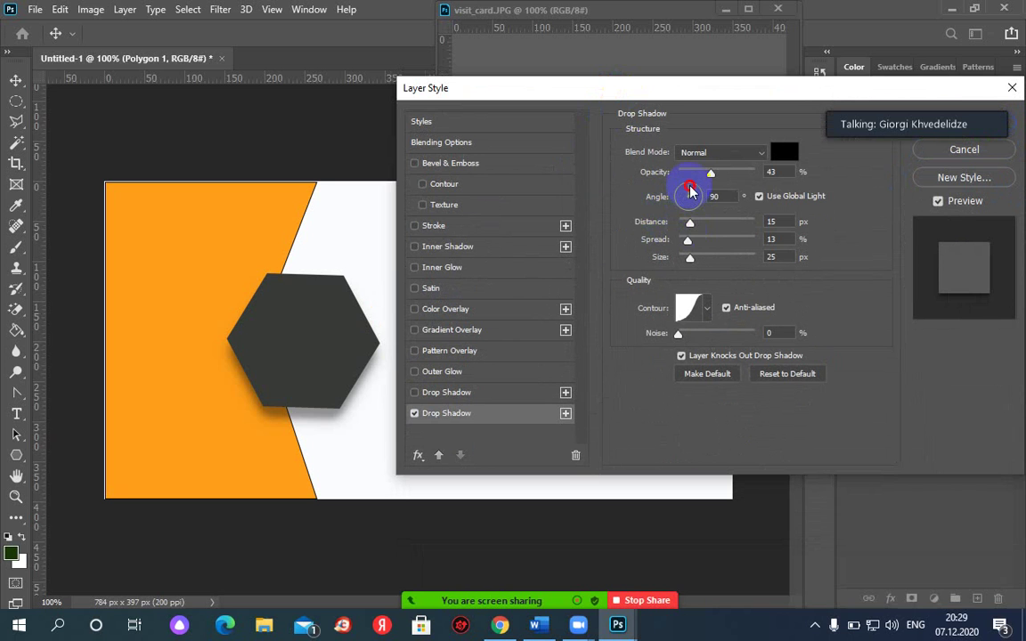
left_click_drag(689, 196, 704, 198)
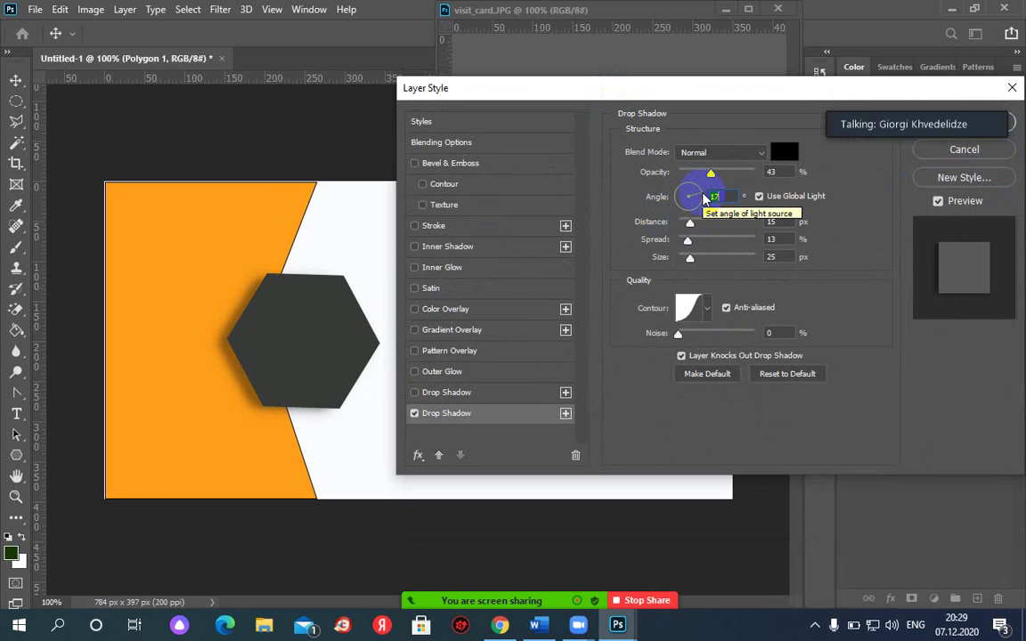
left_click_drag(704, 198, 657, 203)
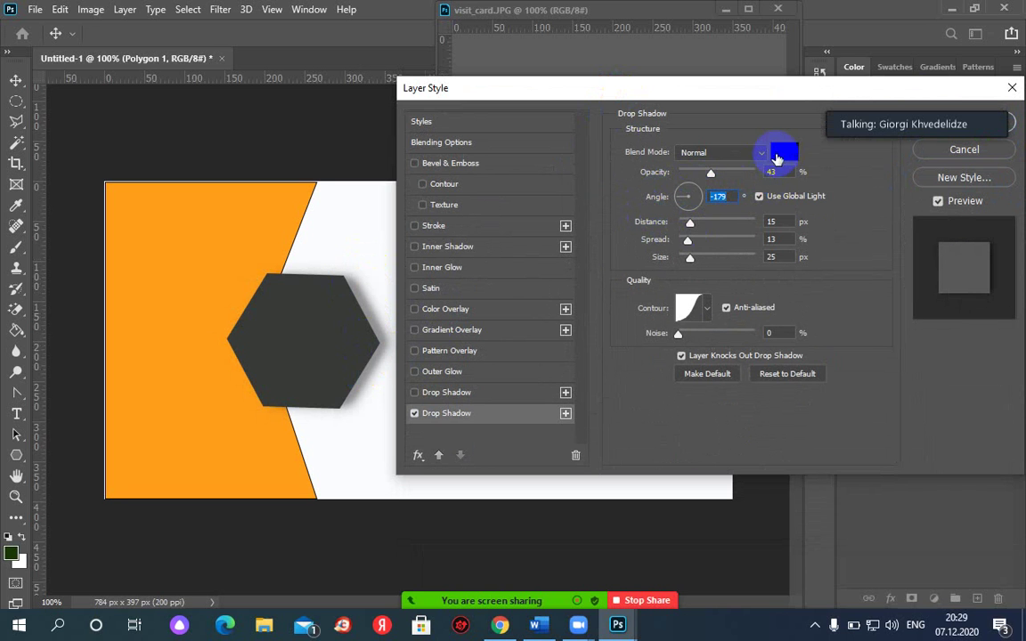
left_click(783, 157)
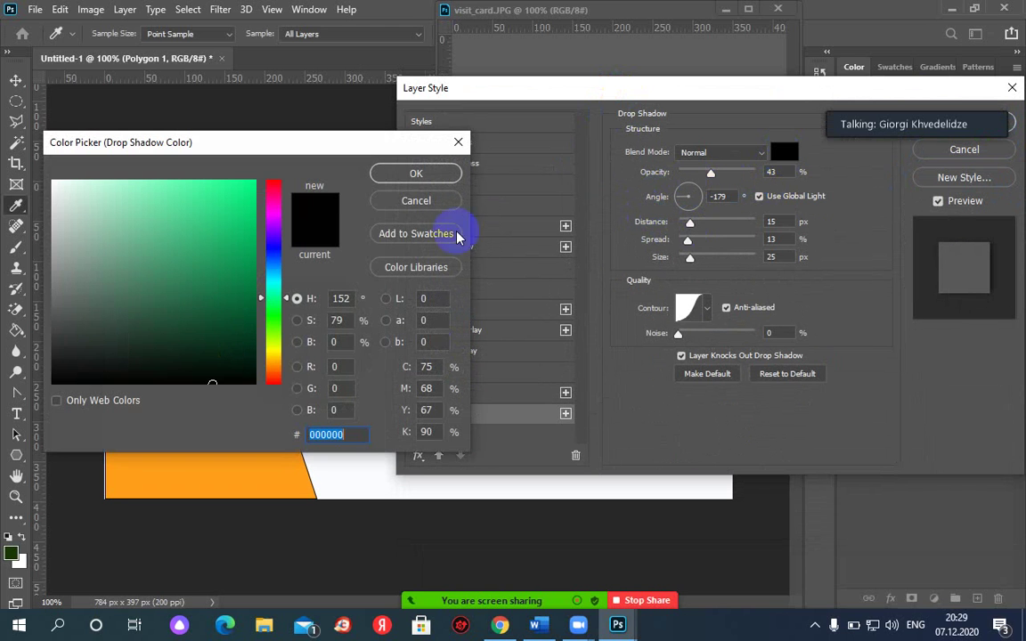
left_click(393, 173)
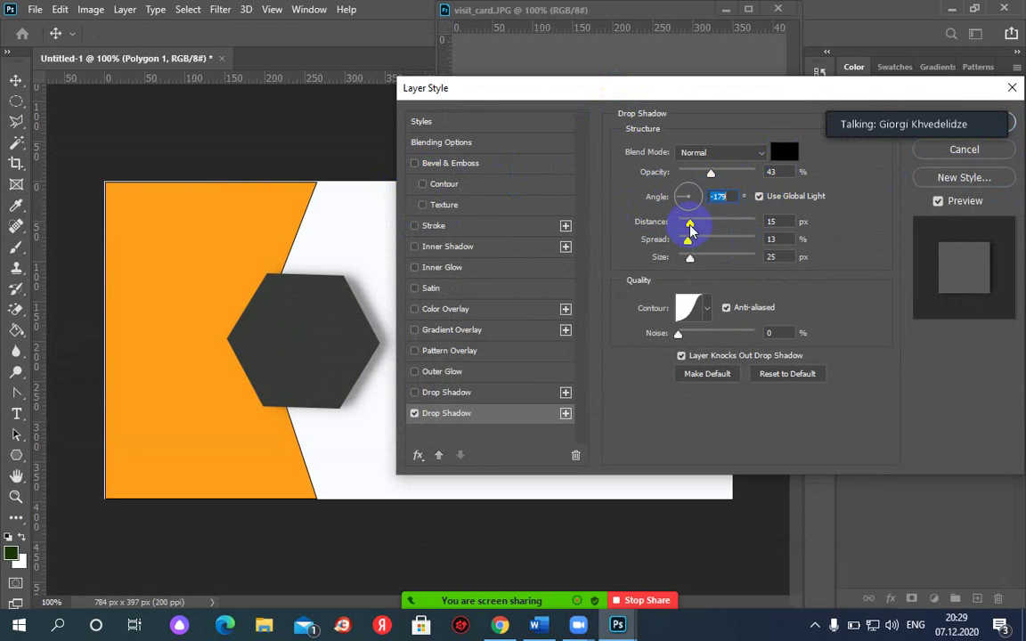
Set the shadow distance to 12 px and Linear contour, then confirm the layer style
mouse_move(689, 223)
left_mouse_down()
mouse_move(706, 224)
mouse_move(687, 222)
left_mouse_up()
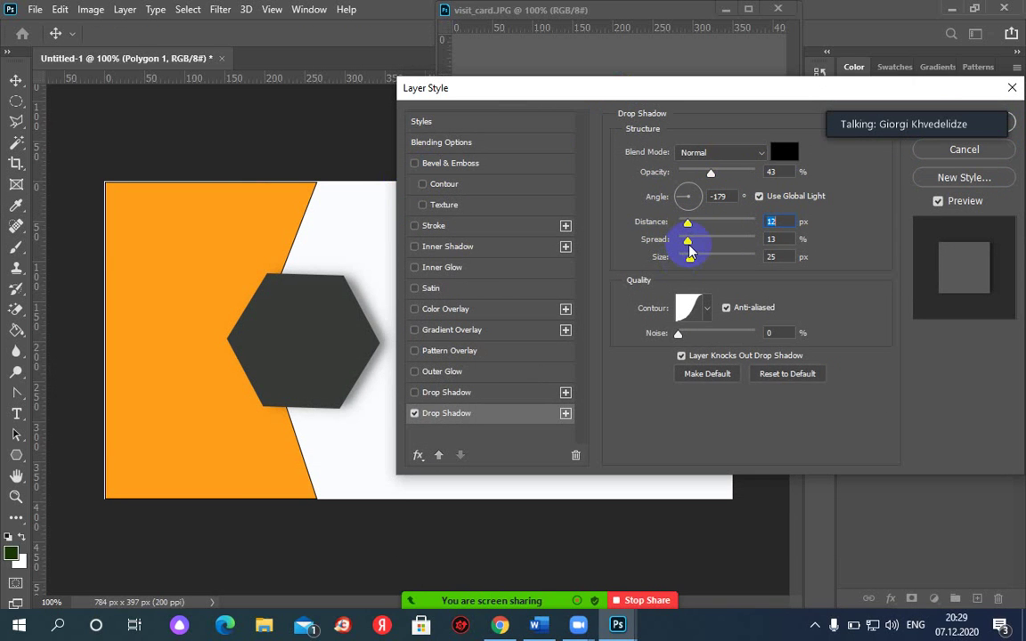
left_click(708, 310)
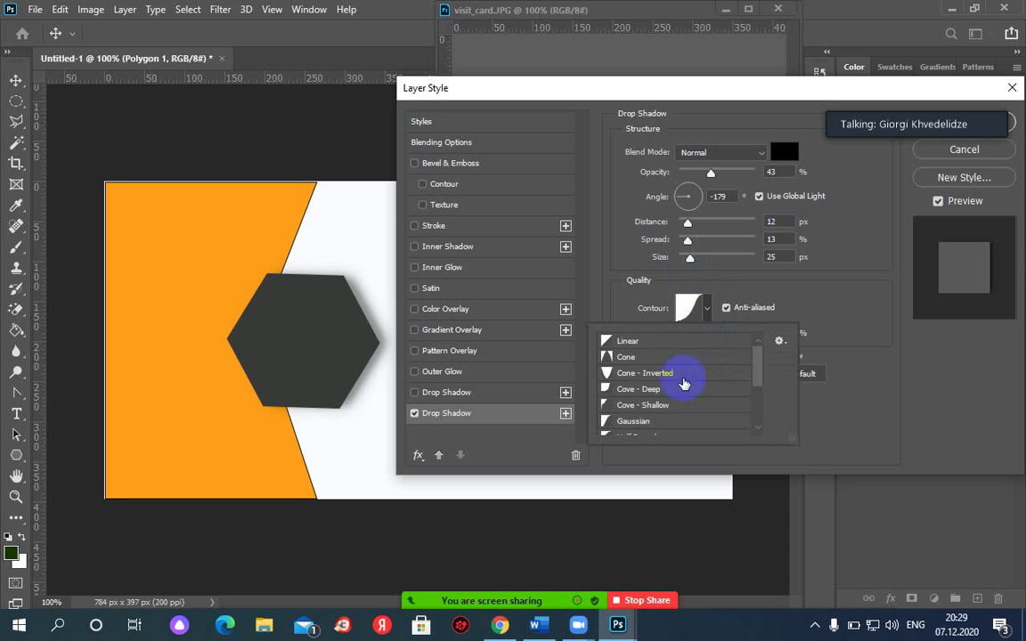
left_click(633, 358)
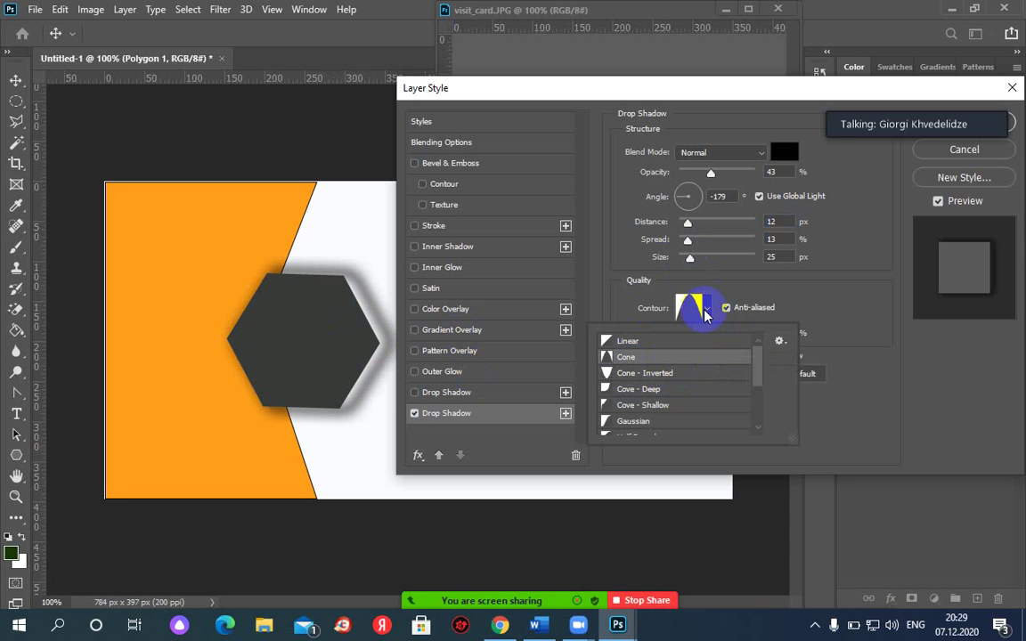
left_click(656, 344)
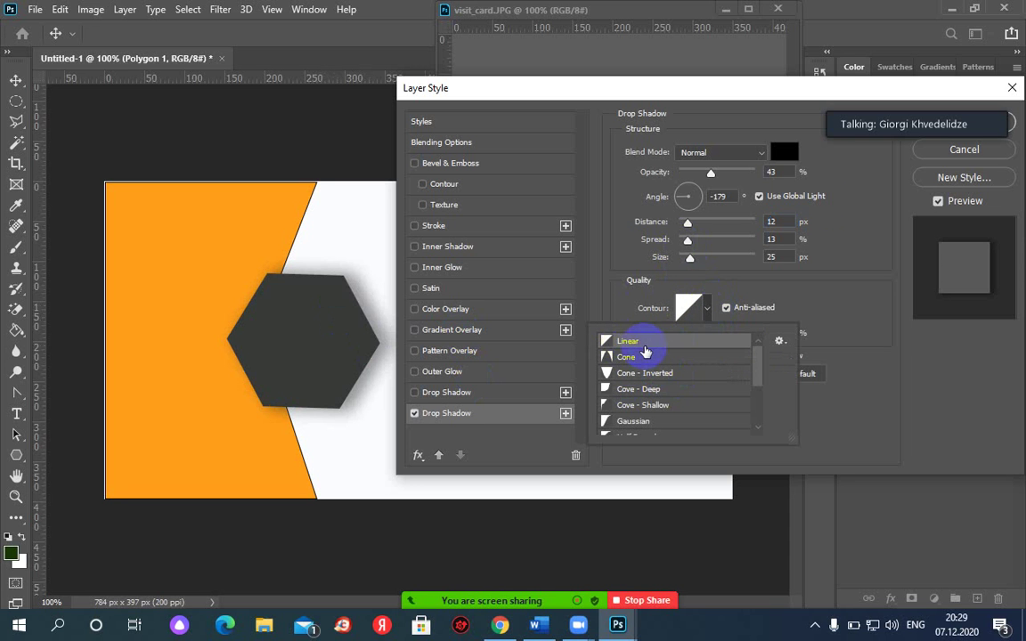
left_click_drag(755, 89, 657, 96)
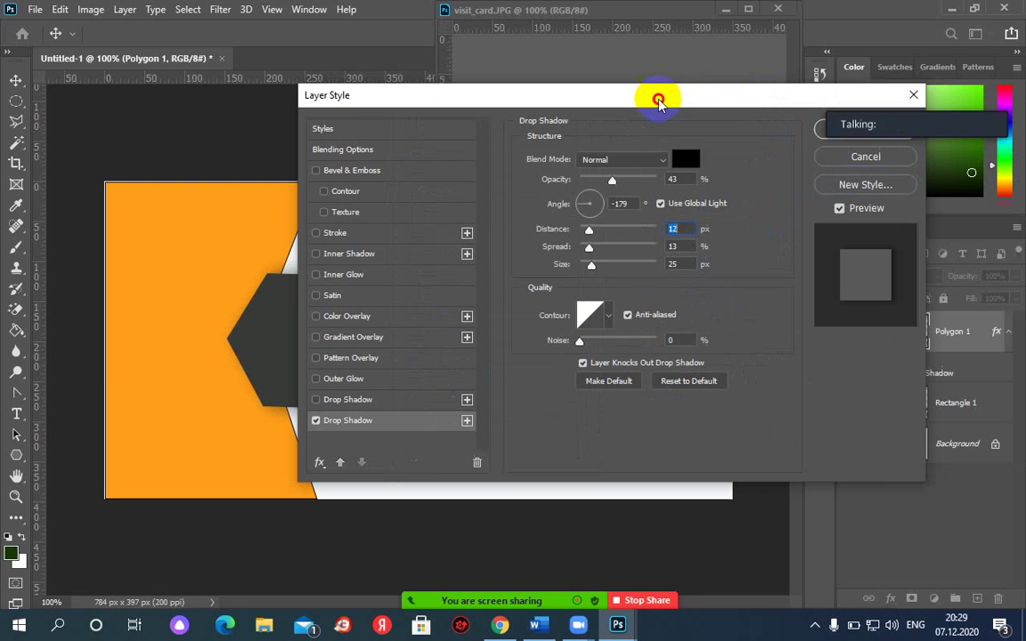
left_click_drag(769, 96, 678, 95)
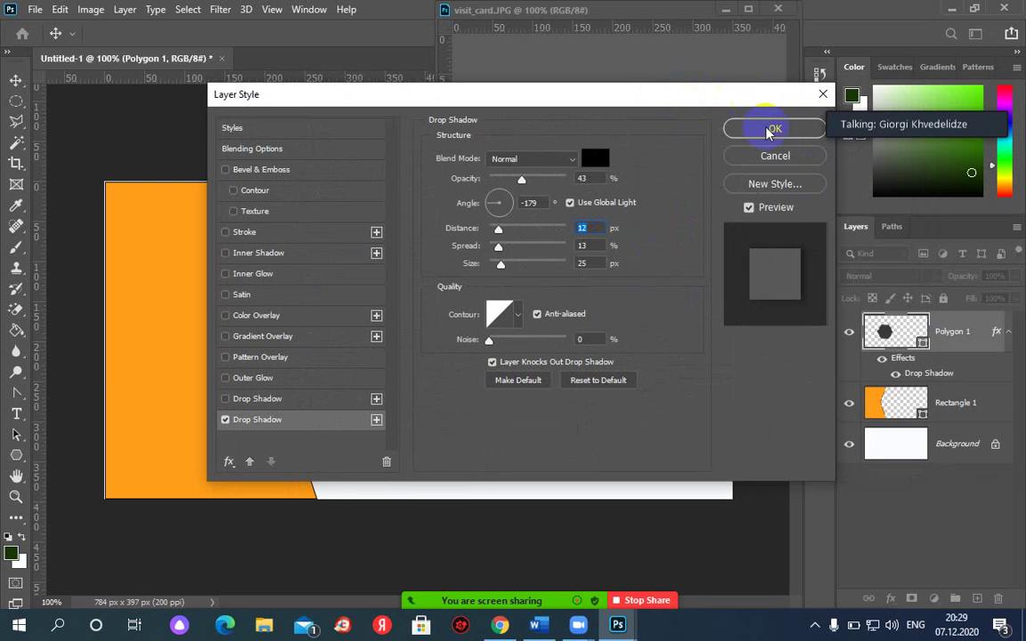
key("Return")
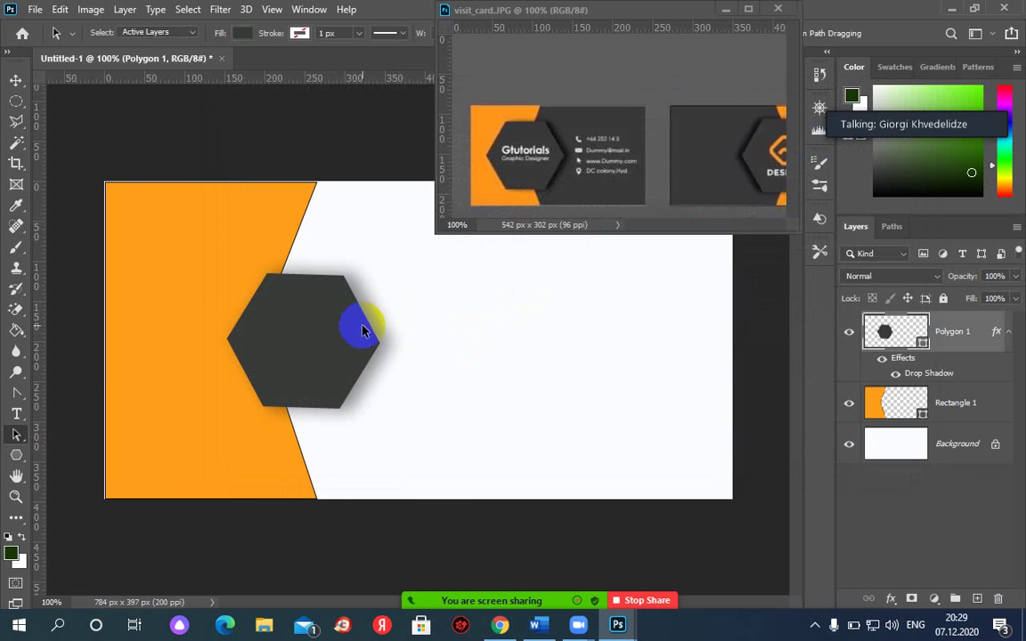
Hide the hexagon's drop shadow and duplicate the Polygon 1 layer
left_click(883, 373)
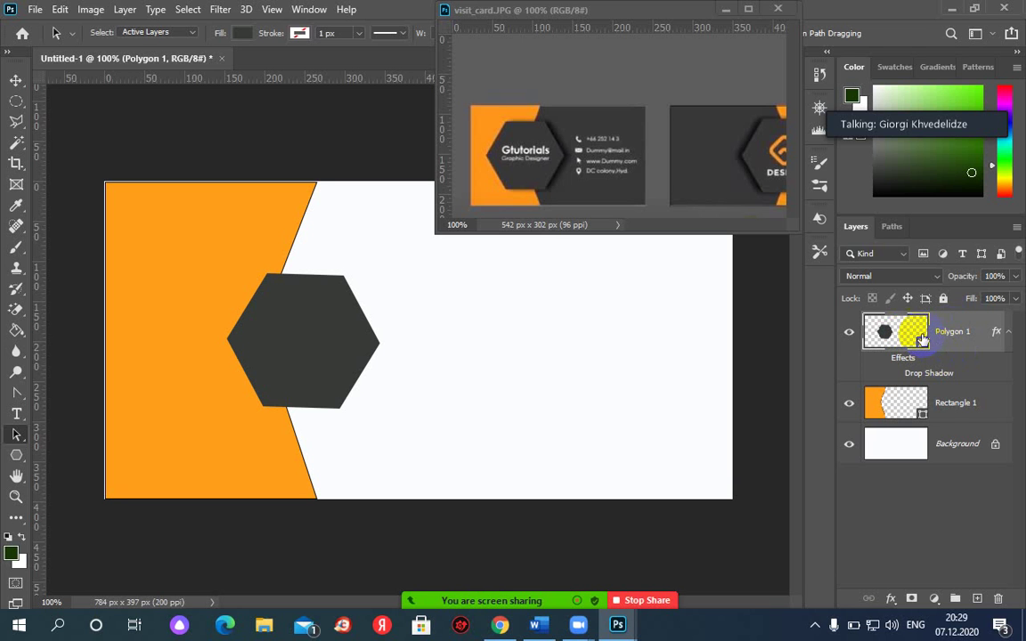
left_click_drag(922, 338, 979, 599)
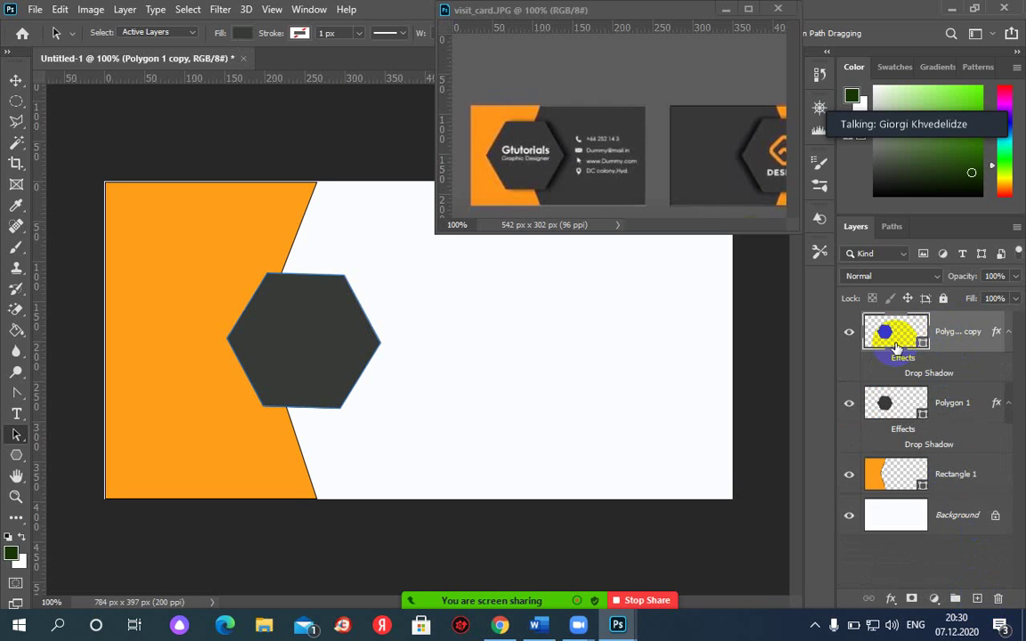
left_click(919, 399)
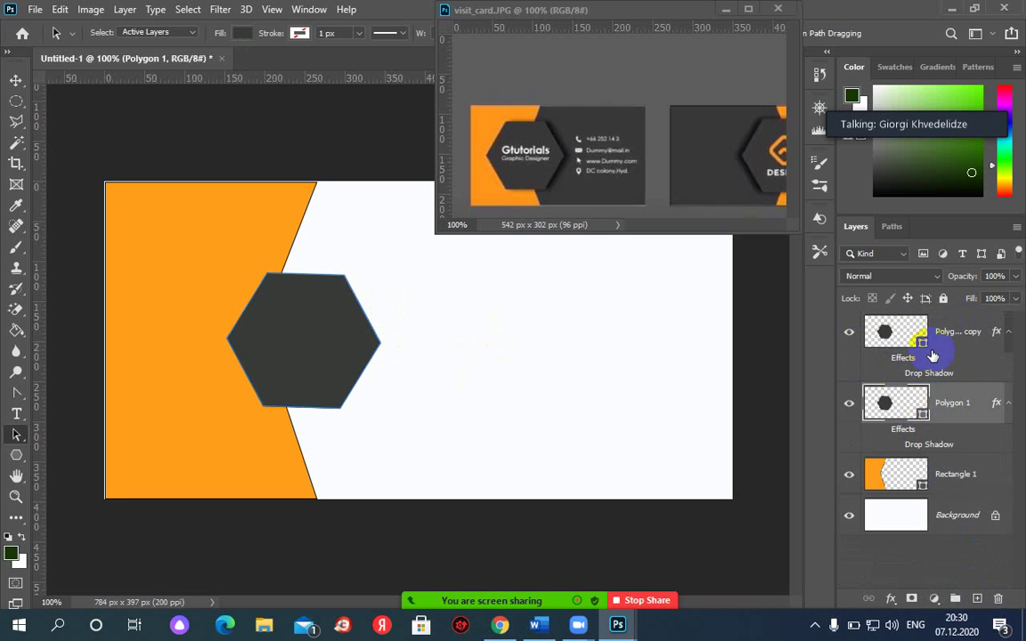
left_click(849, 334)
Fade Polygon 1 to 54% opacity beneath the re-shown Polygon 1 copy
left_click(848, 402)
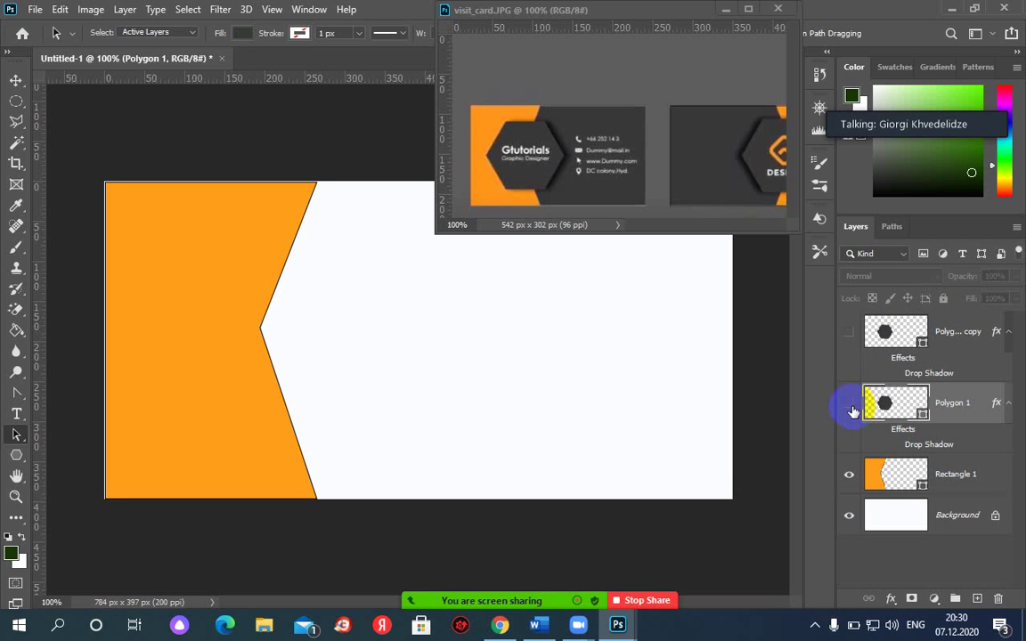
left_click(849, 405)
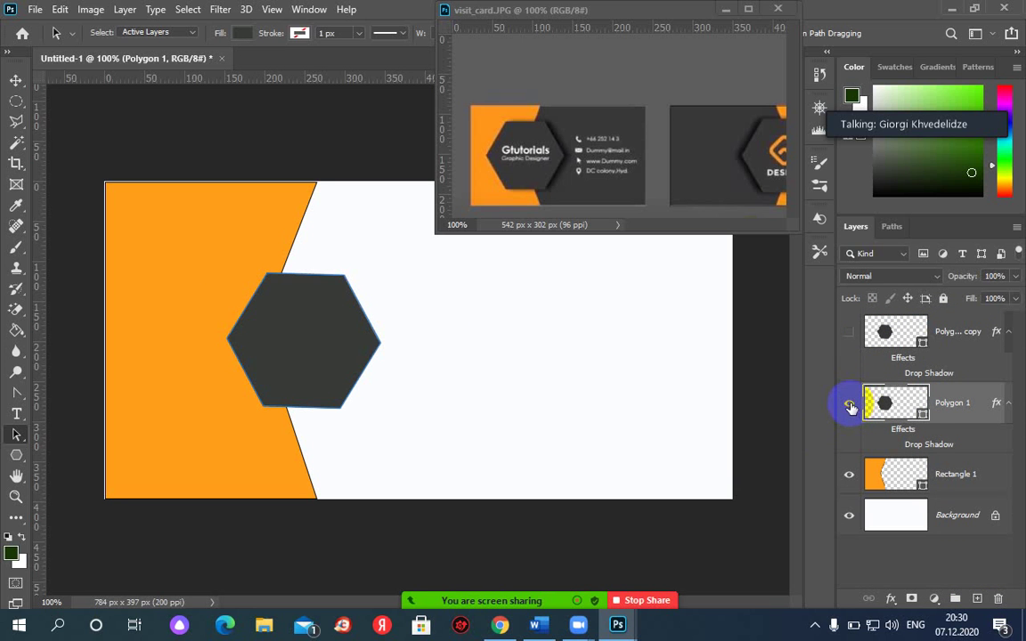
left_click(917, 405)
left_click(995, 277)
left_click(1014, 279)
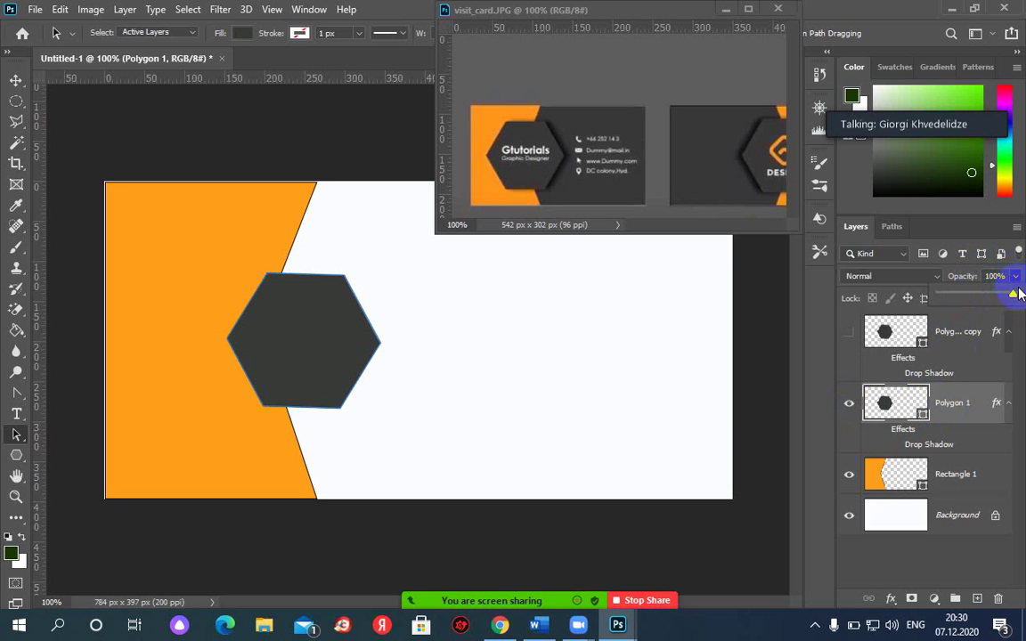
left_click_drag(1011, 297, 980, 301)
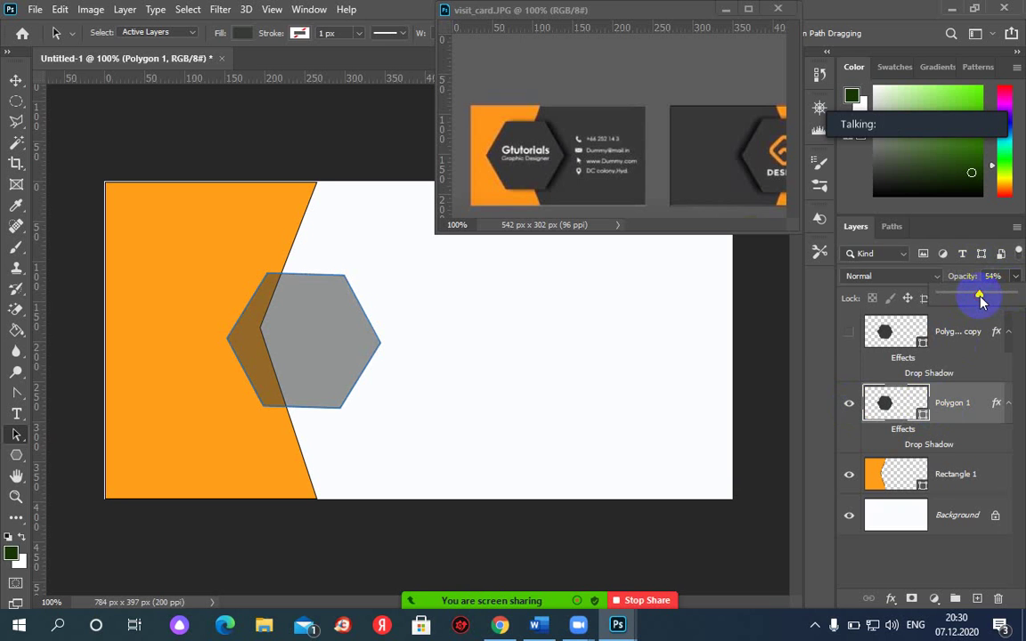
left_click(847, 333)
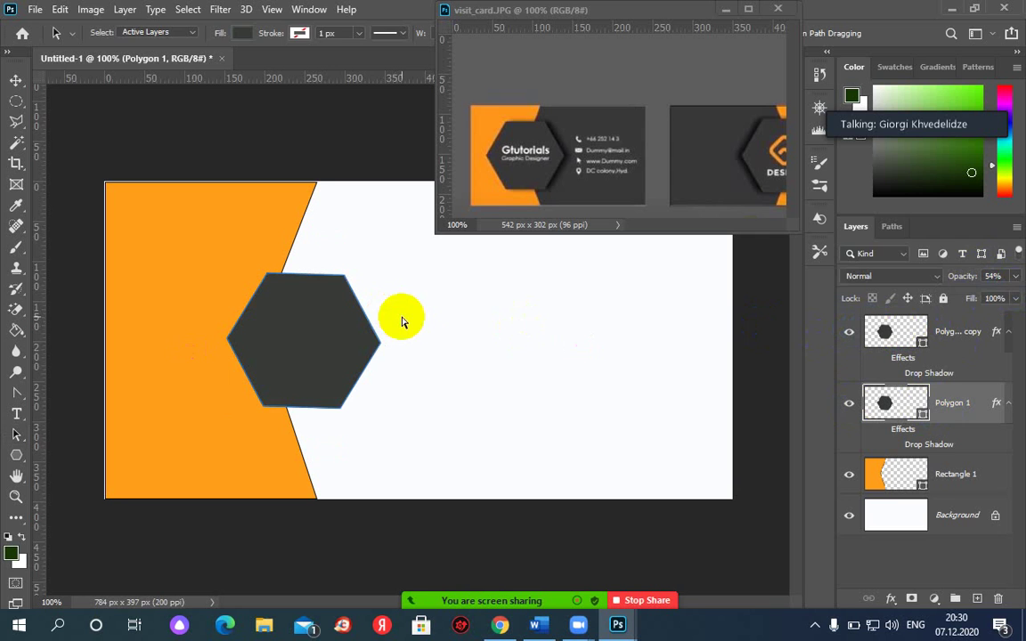
key("ctrl+t")
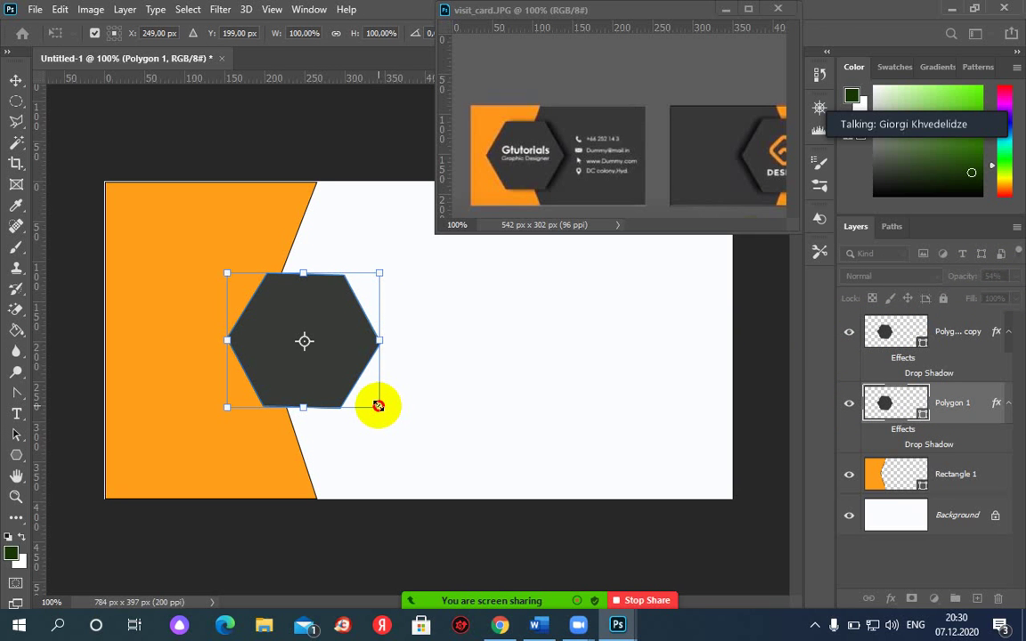
Scale the faded Polygon 1 hexagon around its centre to about 93% width, then check the layers
left_click_drag(378, 406, 369, 403)
key("alt+shift")
key("alt+shift")
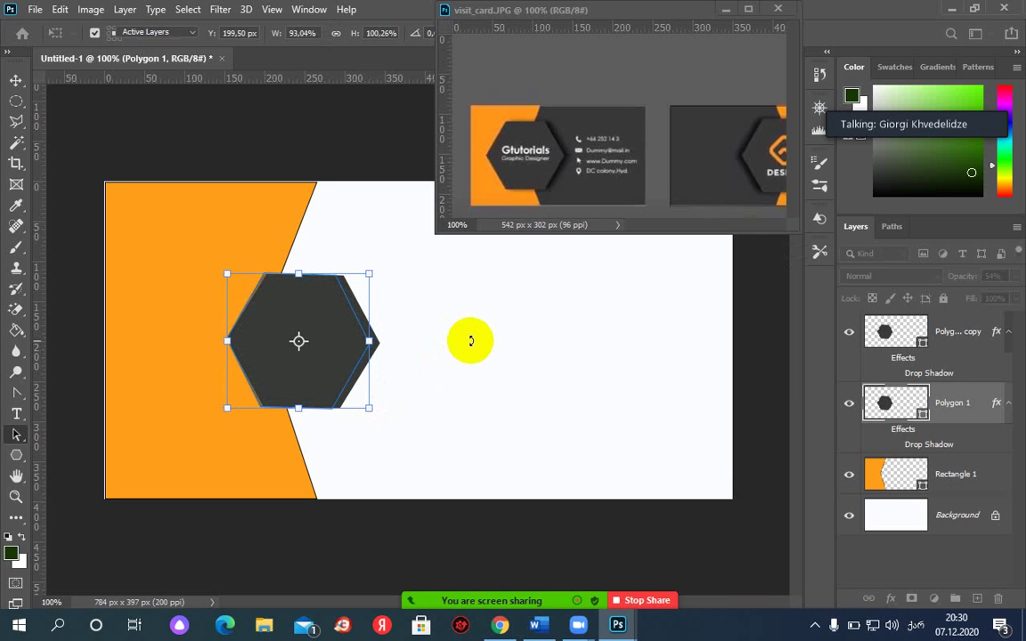
key("Return")
left_click_drag(368, 343, 377, 351)
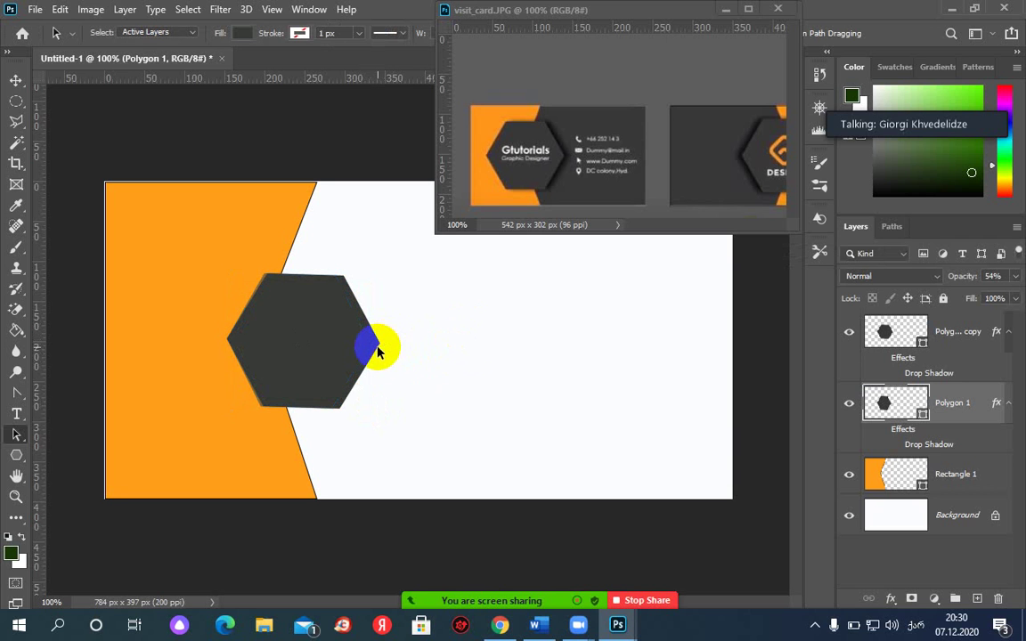
left_click(891, 405)
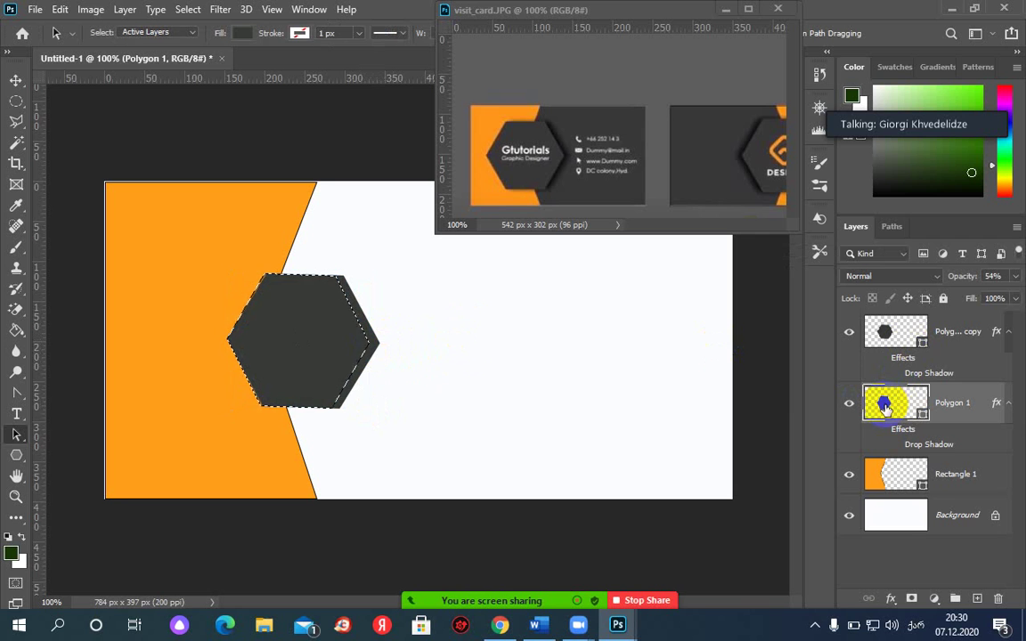
left_click(892, 335)
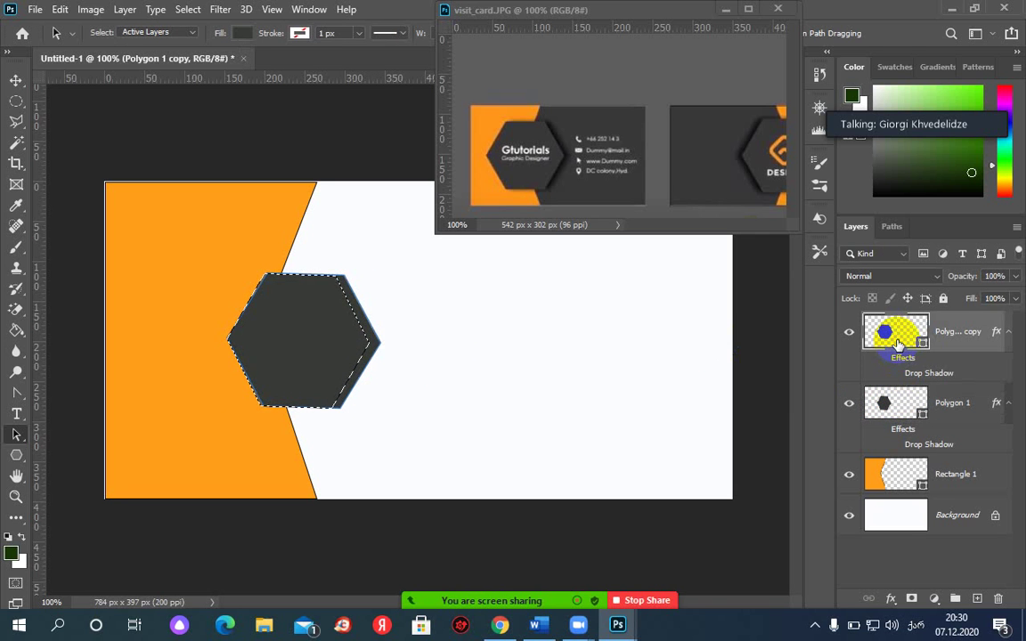
left_click(899, 406)
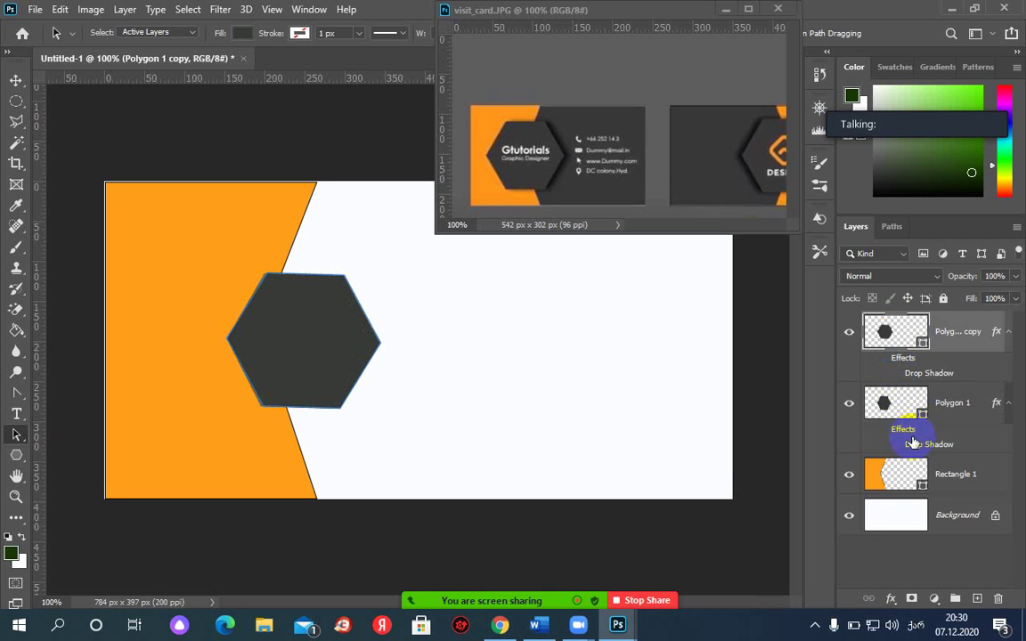
left_click(848, 408)
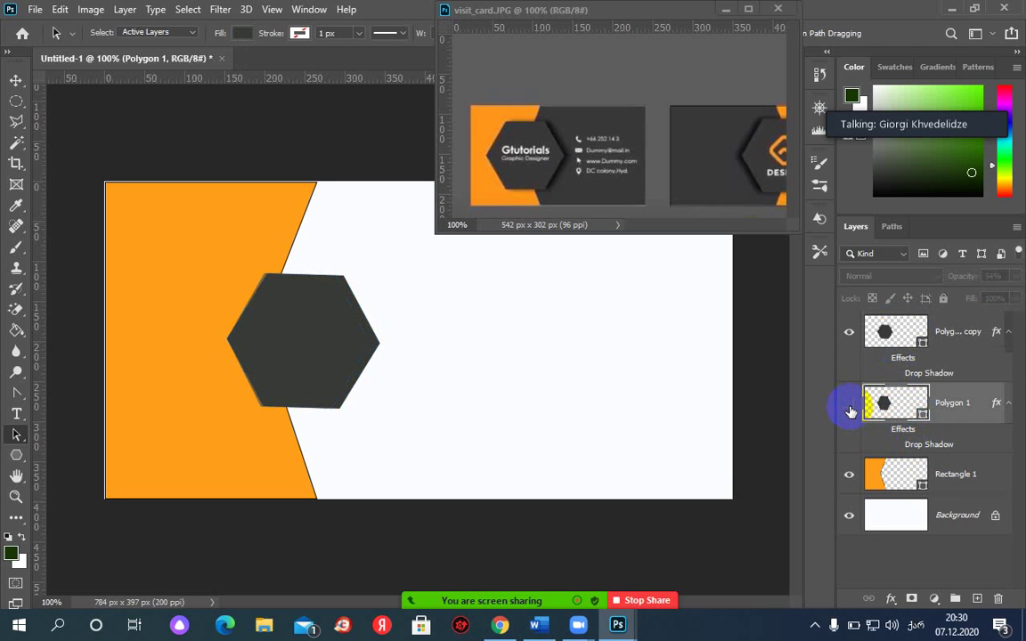
Select Polygon 1 copy and toggle the hexagons' visibility to compare them
left_click(849, 408)
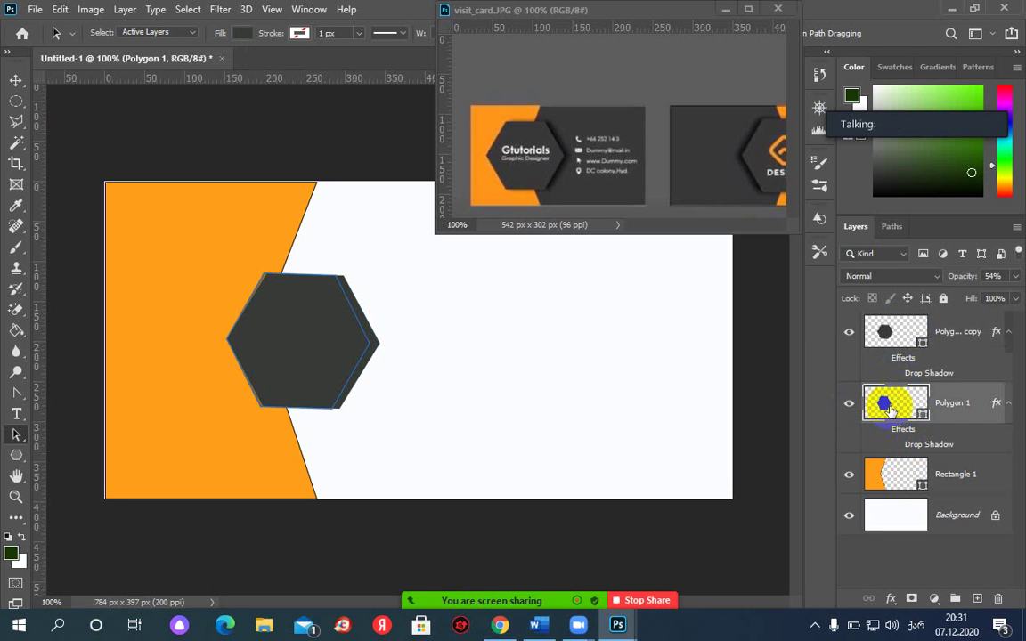
left_click(895, 337)
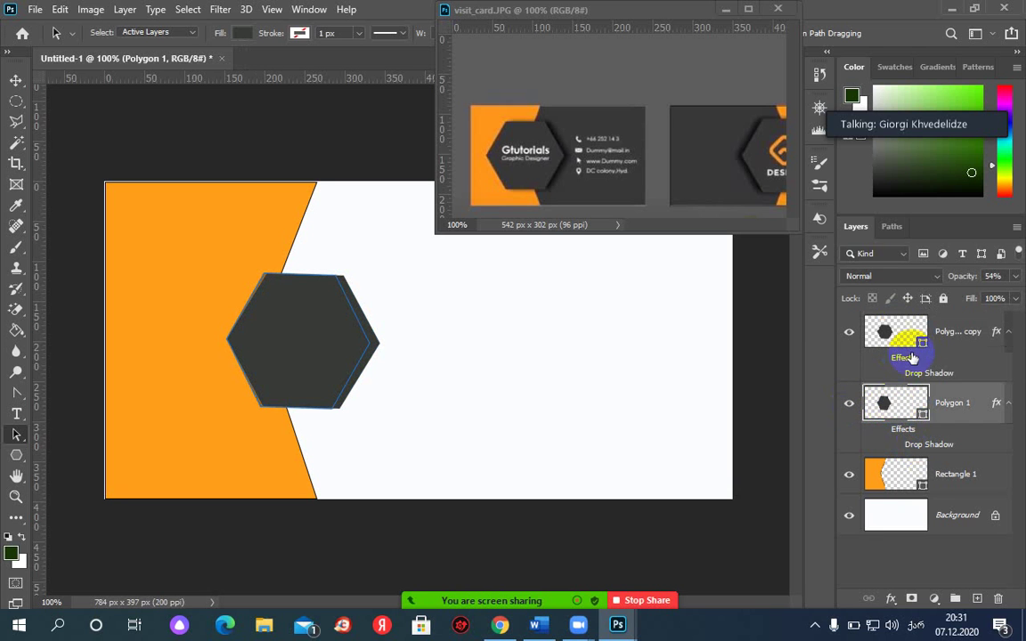
left_click(850, 333)
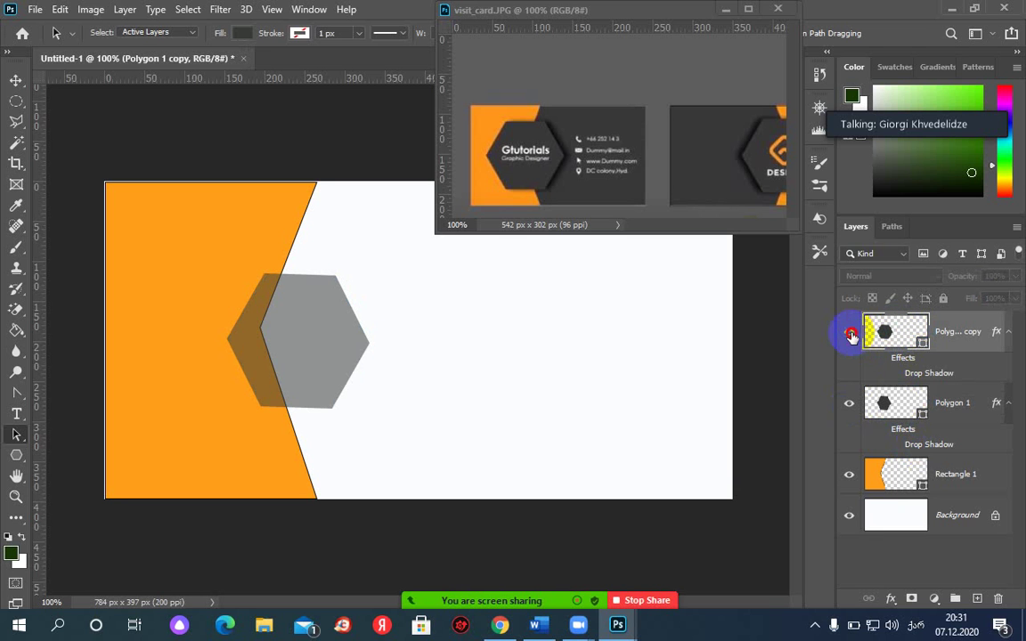
left_click(851, 334)
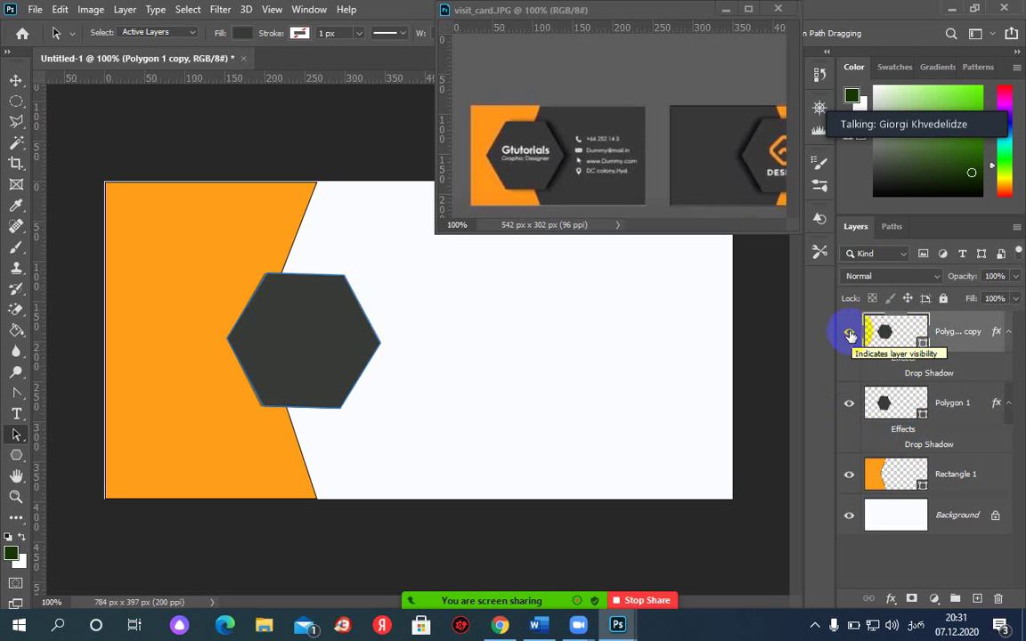
left_click(887, 332)
left_click(849, 332)
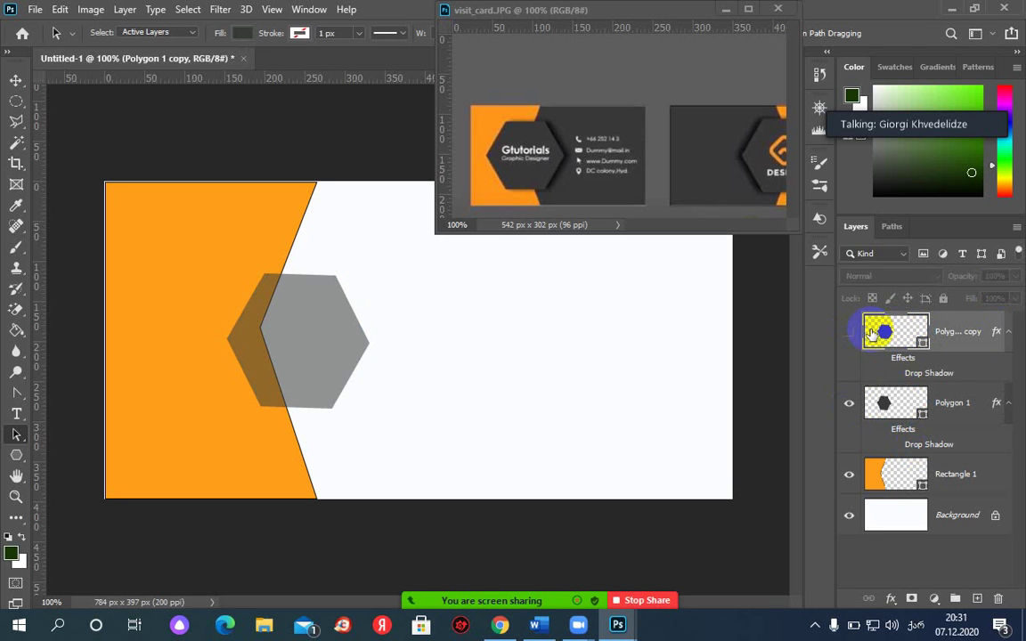
left_click(849, 332)
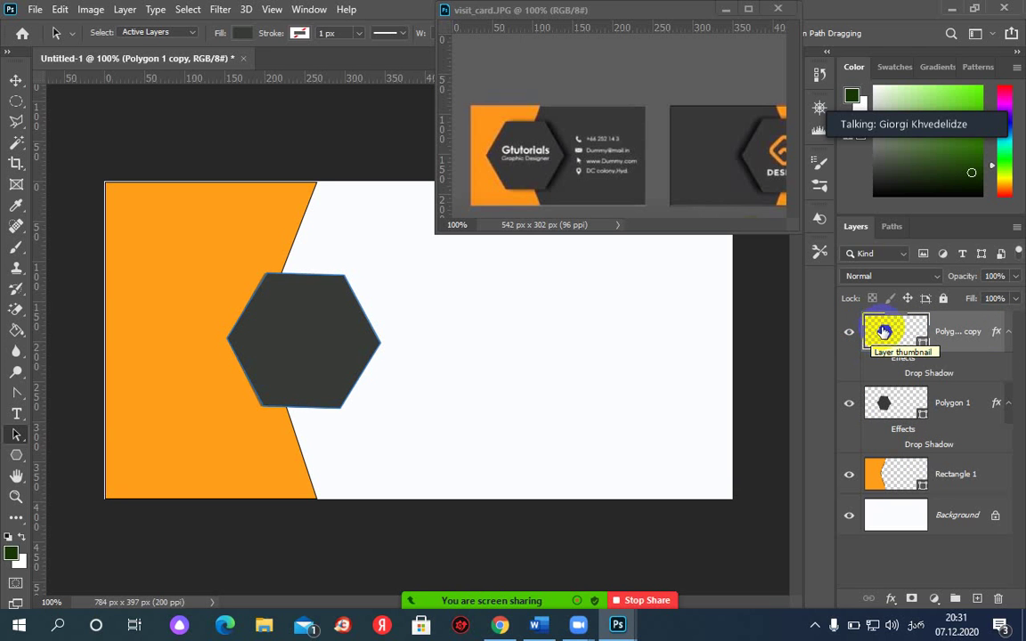
Narrow the Polygon 1 copy hexagon to about 86% width and reselect Polygon 1
key("ctrl+t")
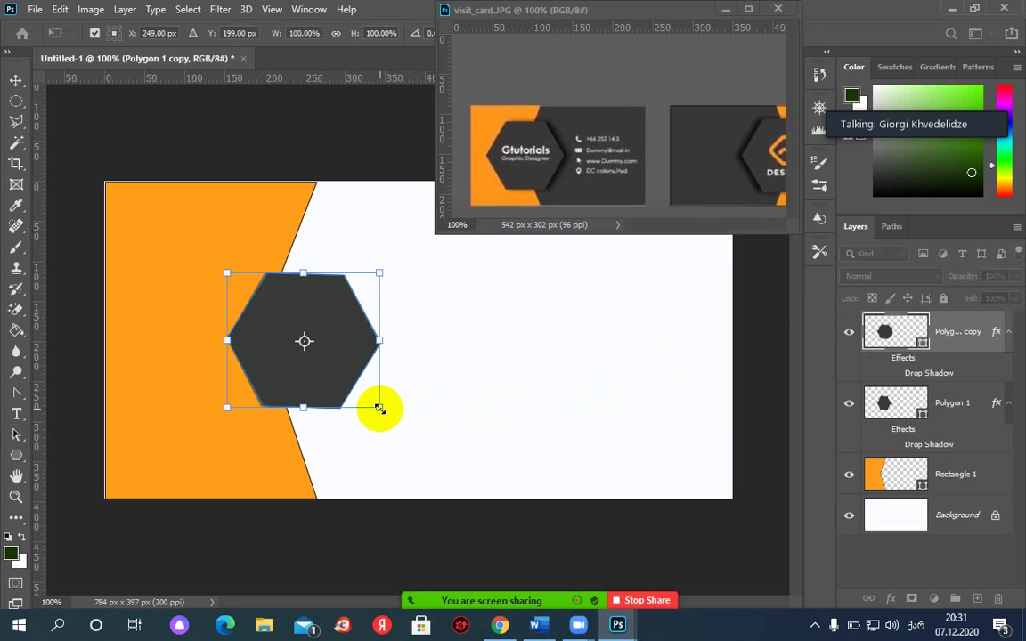
left_click_drag(379, 407, 357, 407)
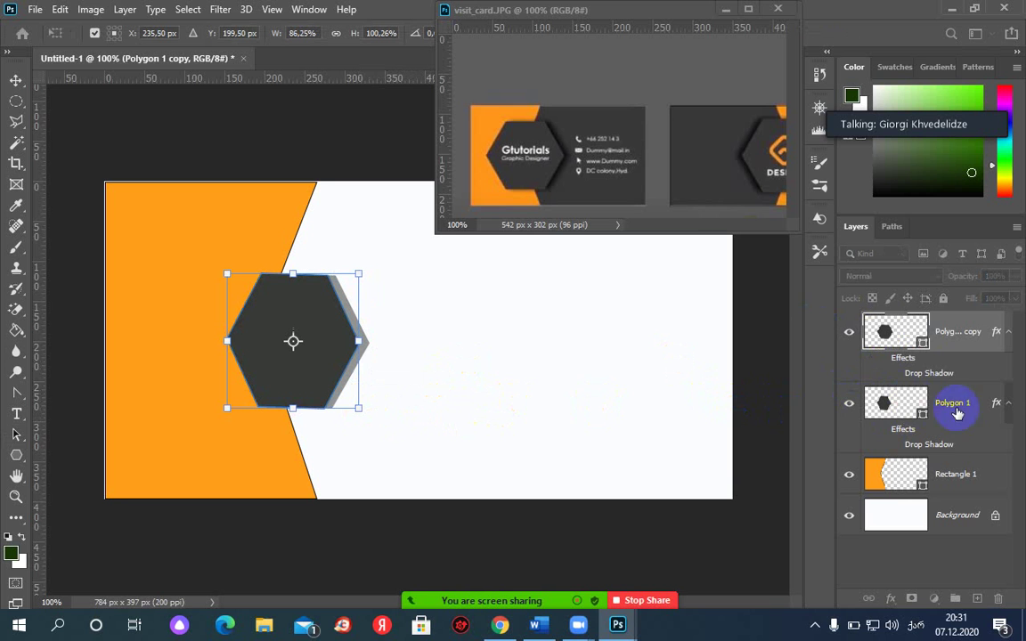
key("Return")
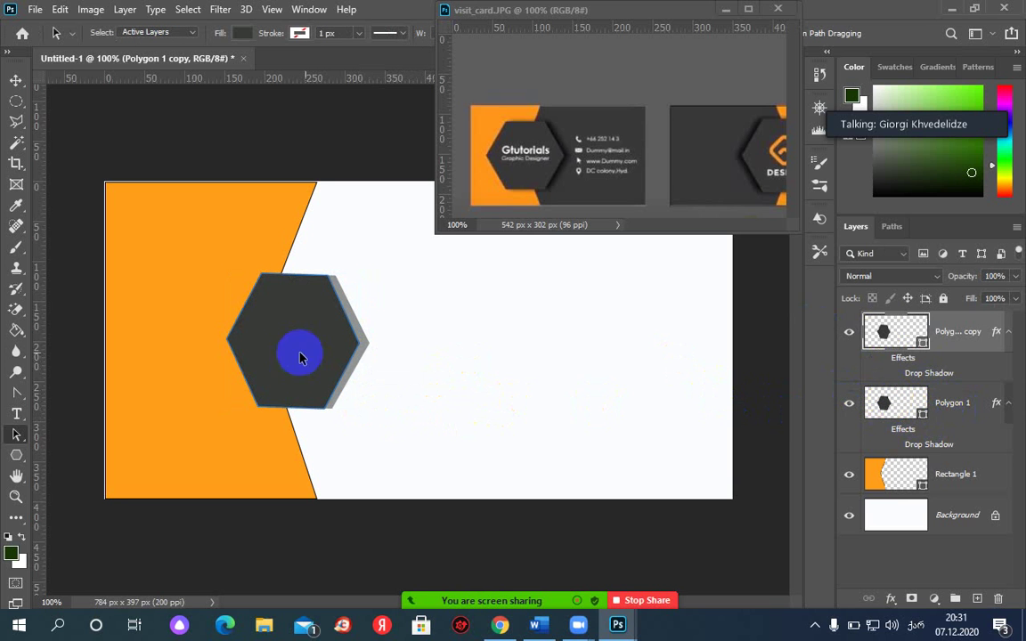
left_click(846, 333)
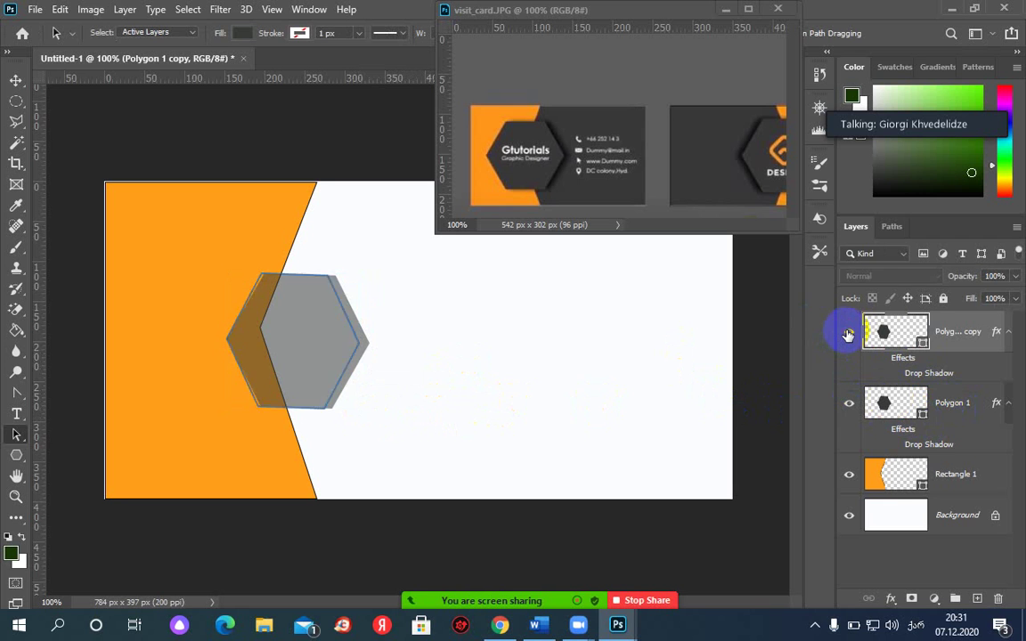
left_click(847, 333)
left_click(883, 406)
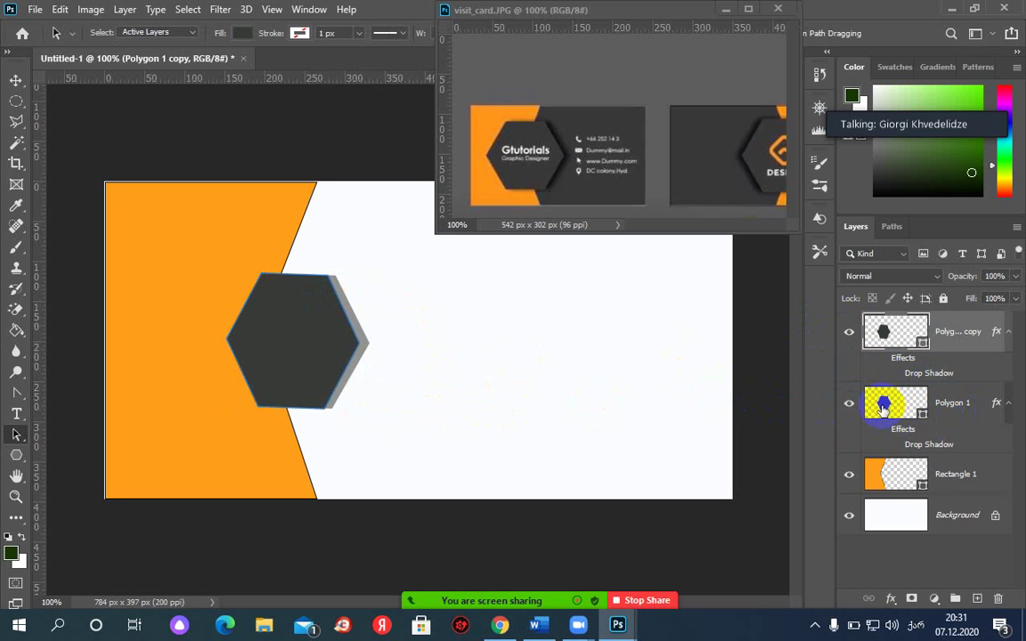
left_click(890, 408)
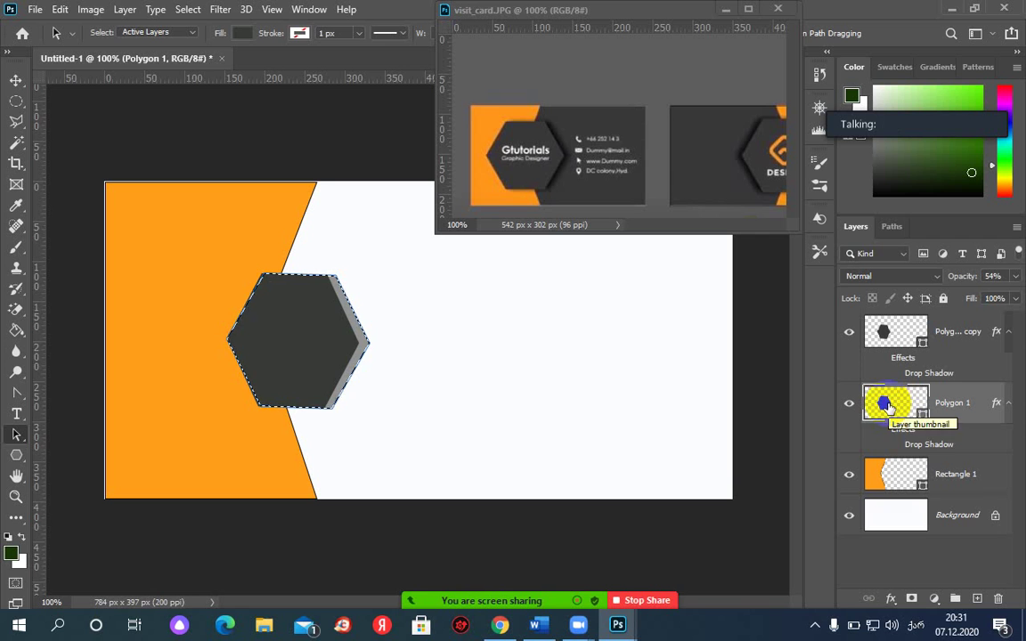
Reset colours to default black and white and hide the Polygon 1 copy hexagon
left_click(348, 356)
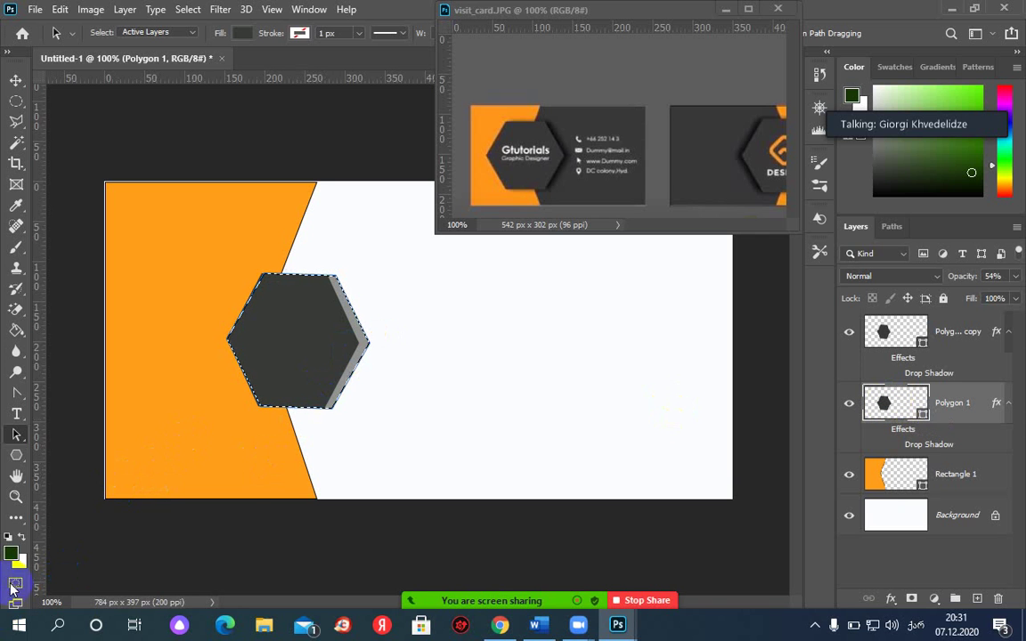
left_click(9, 537)
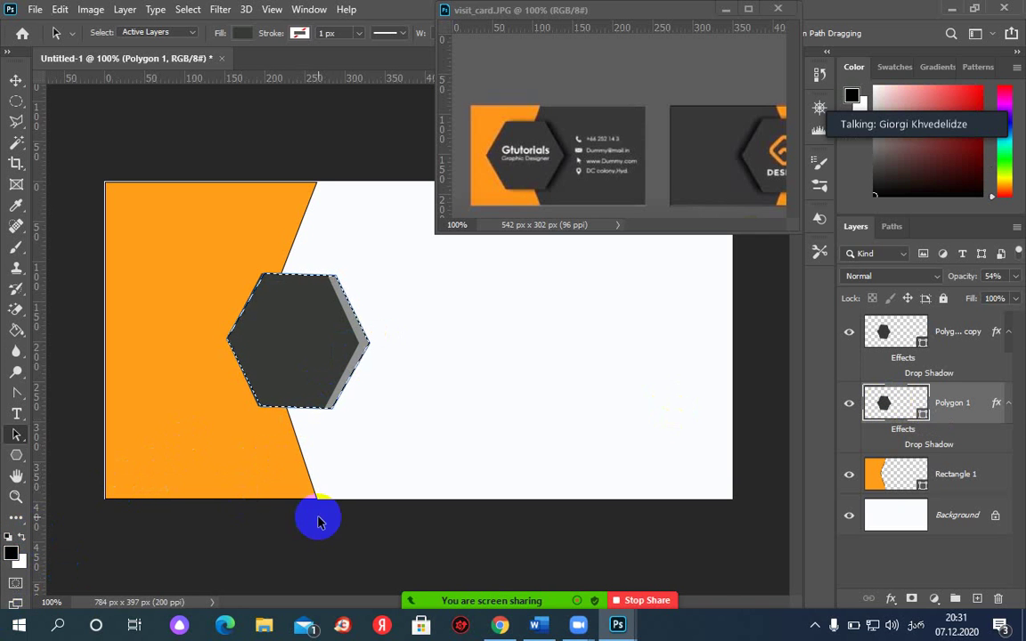
left_click(913, 405)
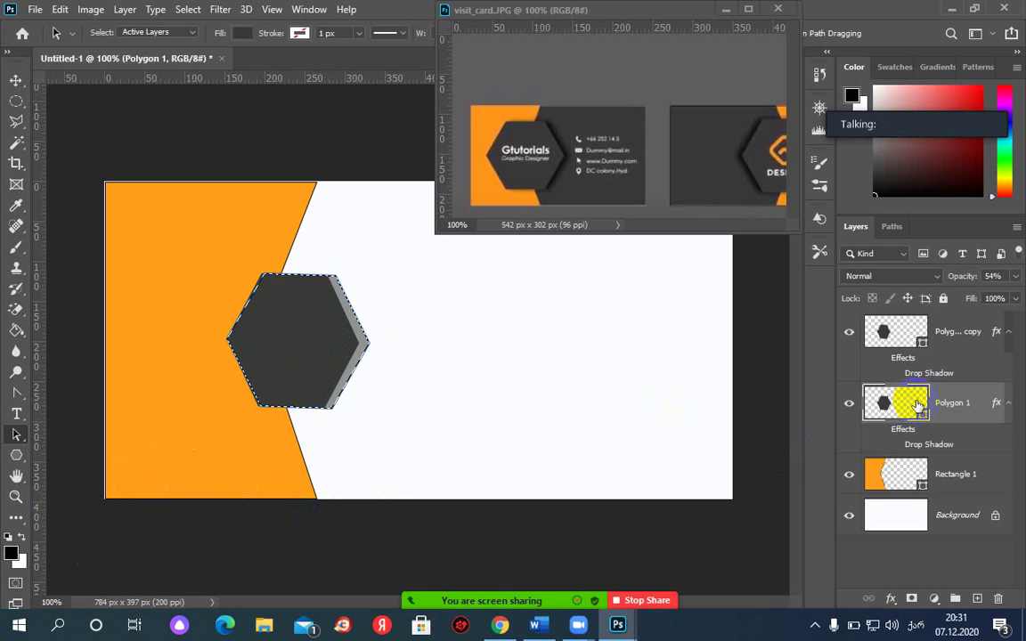
left_click_drag(924, 408, 853, 344)
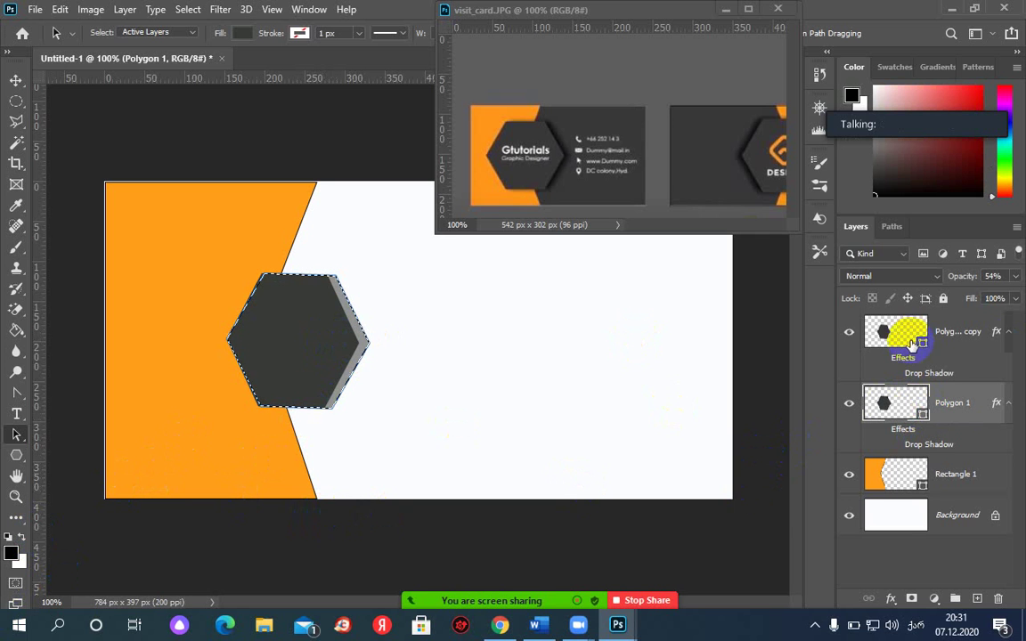
left_click(850, 336)
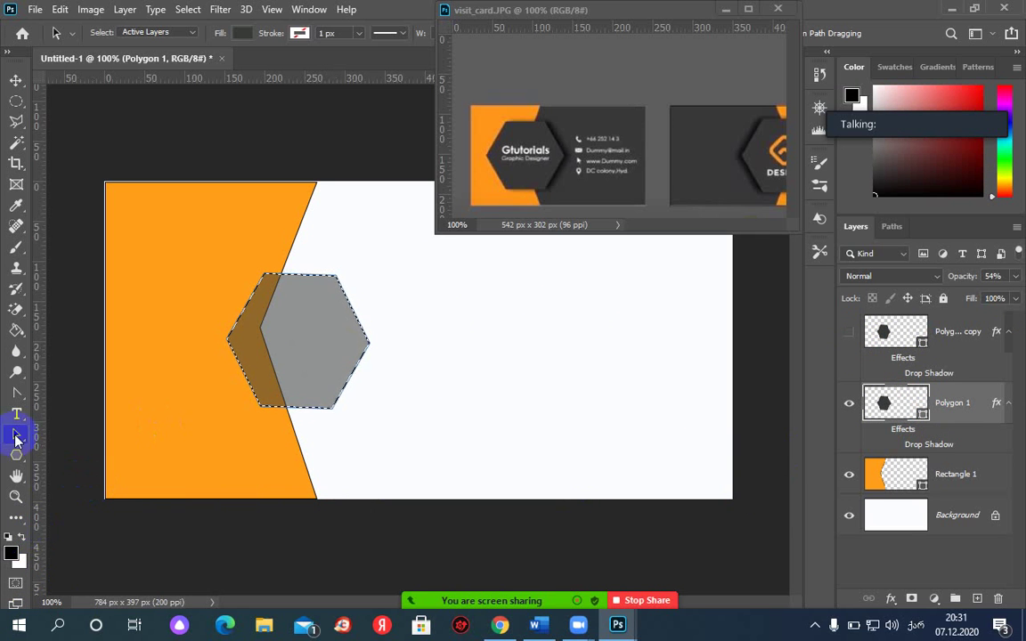
Fill the rasterized Polygon 1 hexagon with black using the Paint Bucket
left_click(16, 330)
right_click(16, 329)
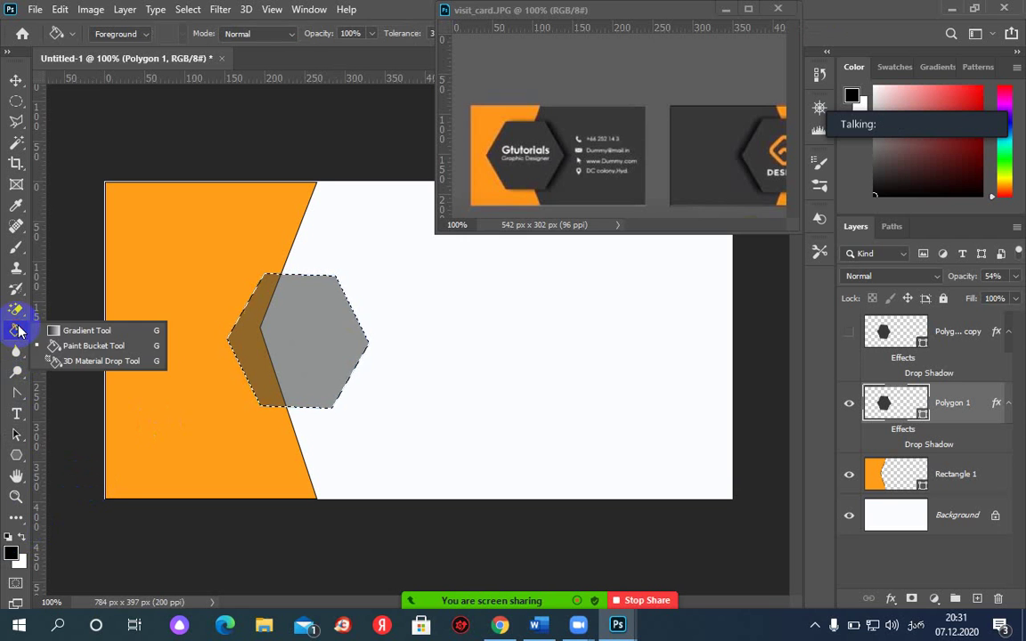
left_click(93, 347)
left_click(324, 348)
left_click(463, 242)
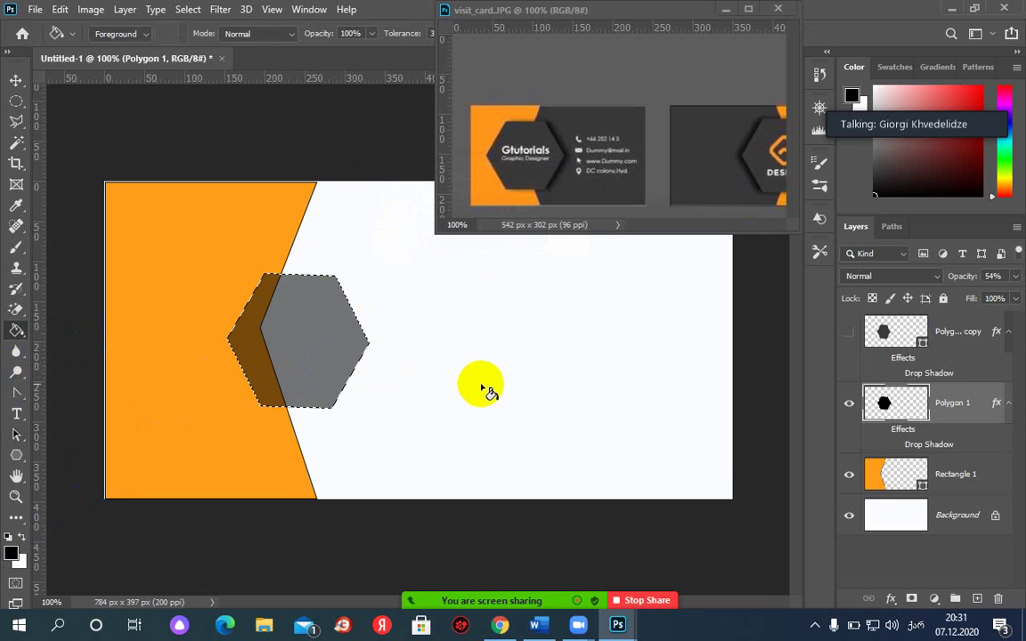
key("ctrl+d")
left_click(849, 331)
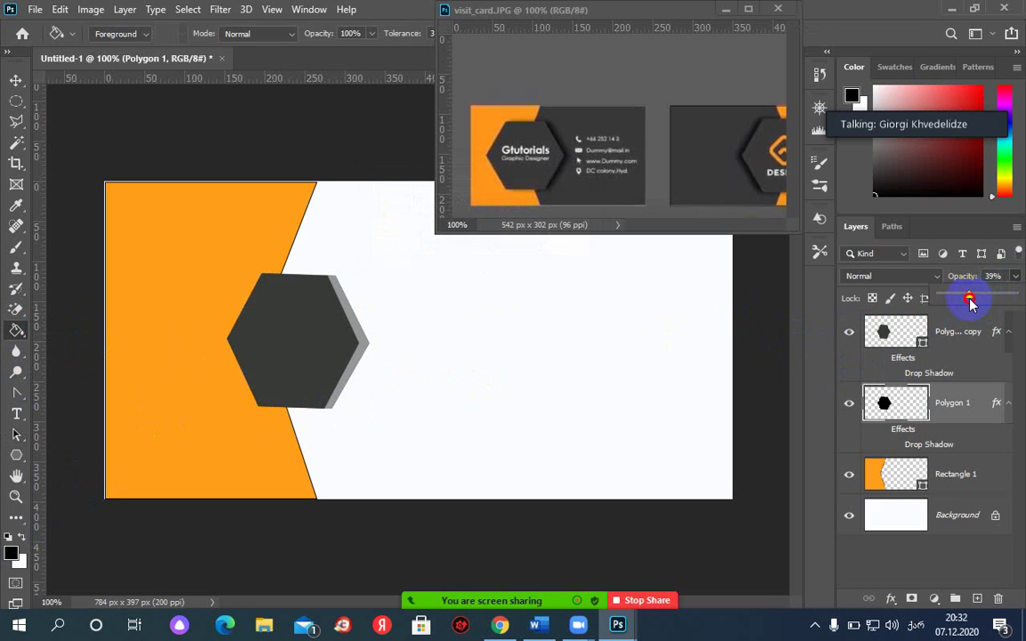
Set the Polygon 1 layer's opacity to 54%
left_click_drag(965, 304, 963, 303)
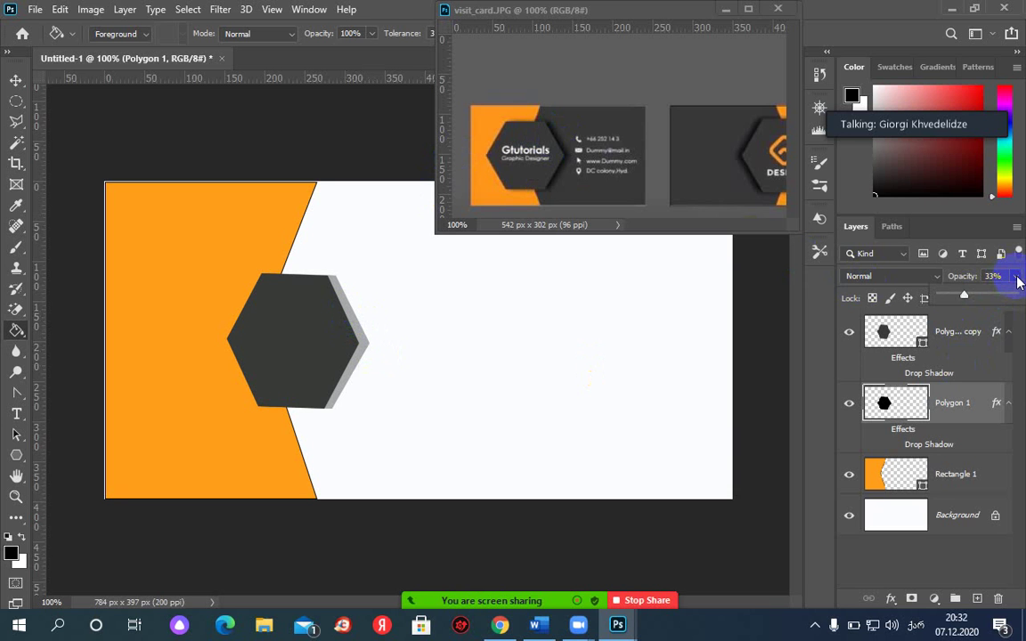
left_click_drag(976, 301, 985, 302)
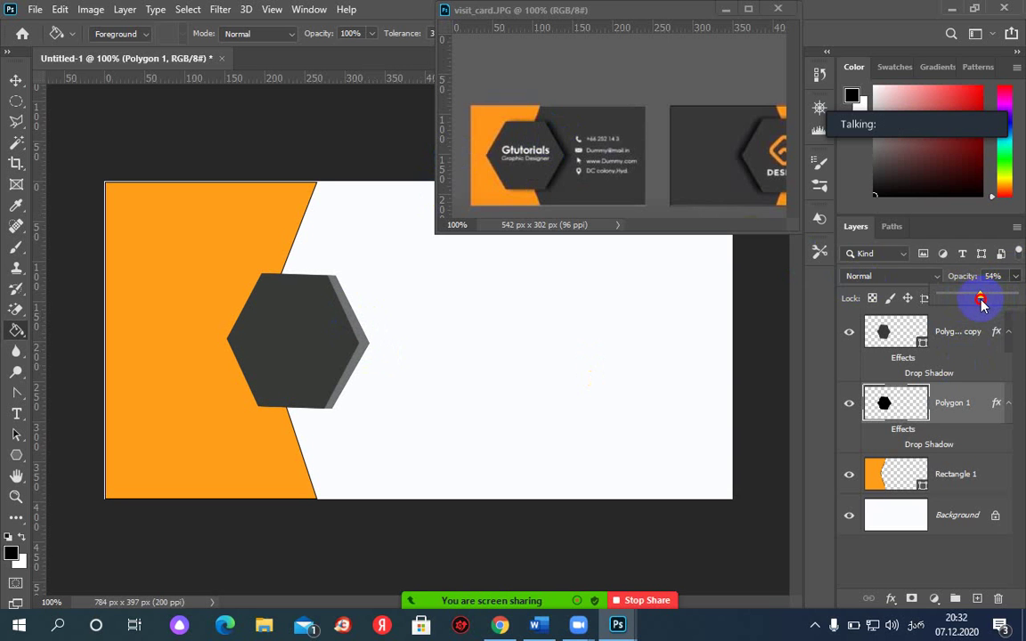
left_click(819, 338)
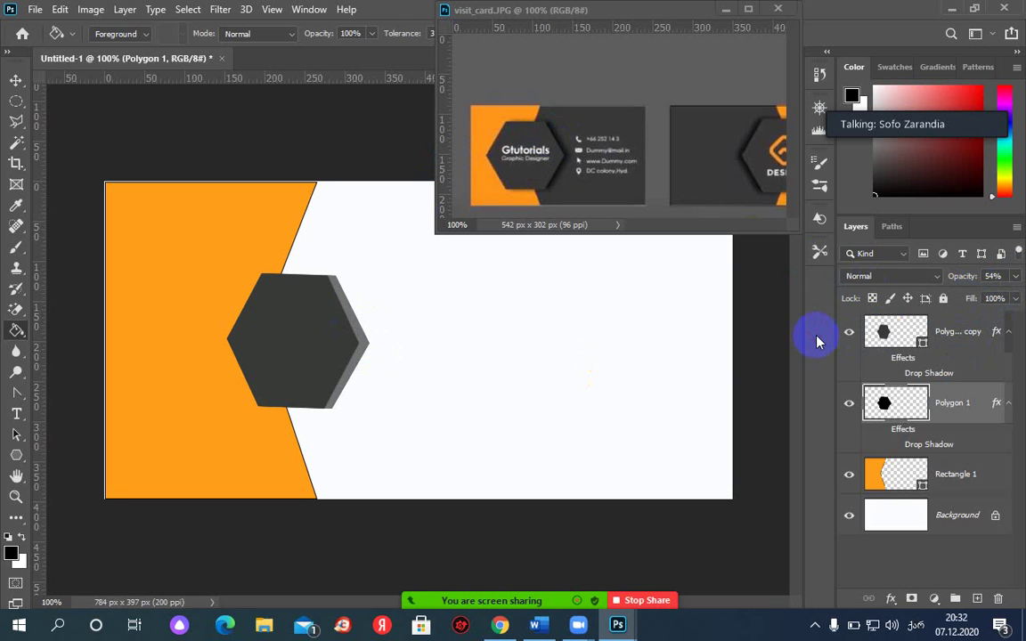
Soften the hexagon's right-side shadow edge with the Blur Tool, then select Background
left_click(16, 351)
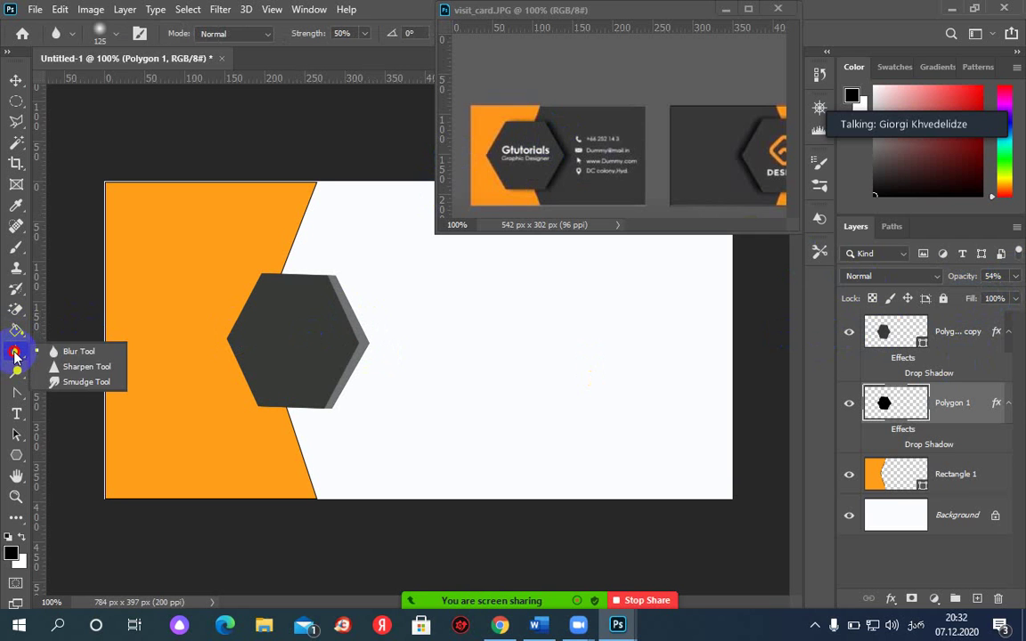
left_click(61, 354)
mouse_move(336, 291)
left_mouse_down()
mouse_move(371, 341)
mouse_move(352, 436)
mouse_move(339, 319)
mouse_move(309, 286)
mouse_move(339, 410)
mouse_move(368, 300)
mouse_move(376, 318)
mouse_move(357, 384)
mouse_move(362, 410)
left_mouse_up()
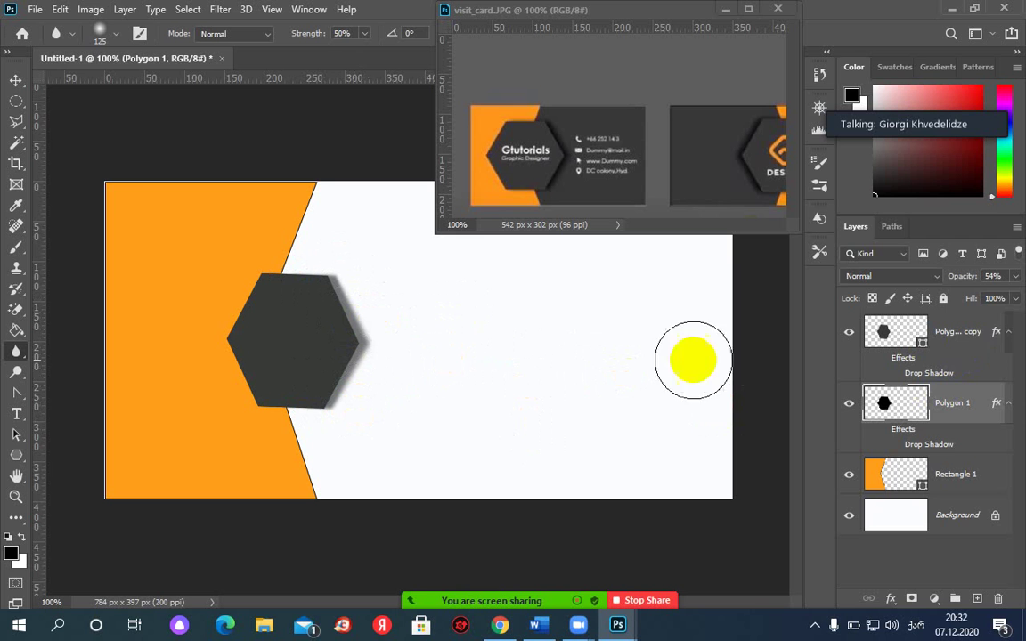
left_click(909, 512)
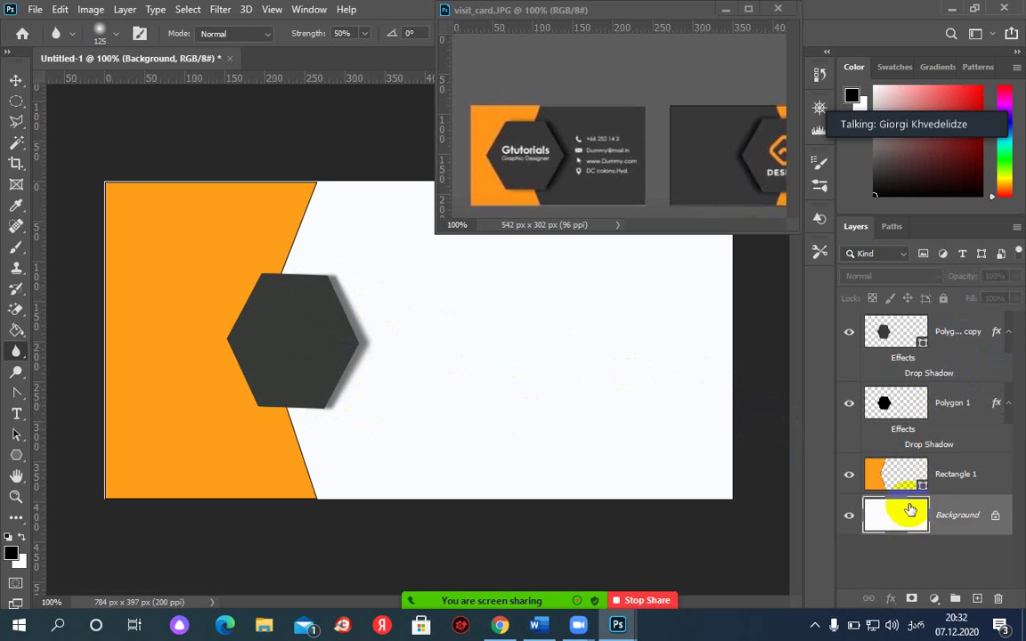
left_click(583, 385)
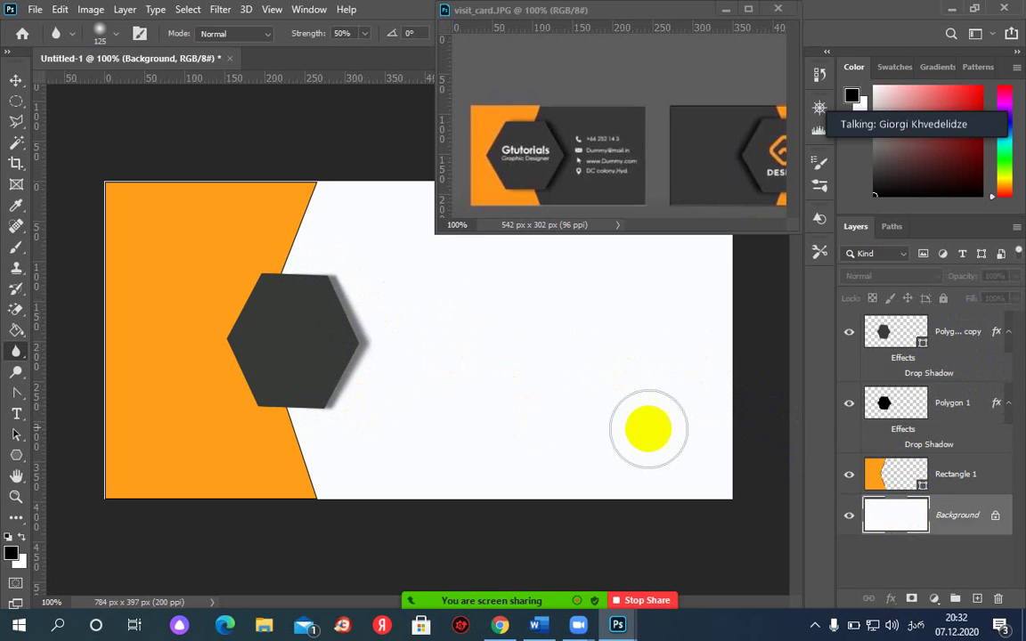
Fill the Background with dark grey 383838 sampled from the reference card
left_click(13, 554)
left_click(613, 111)
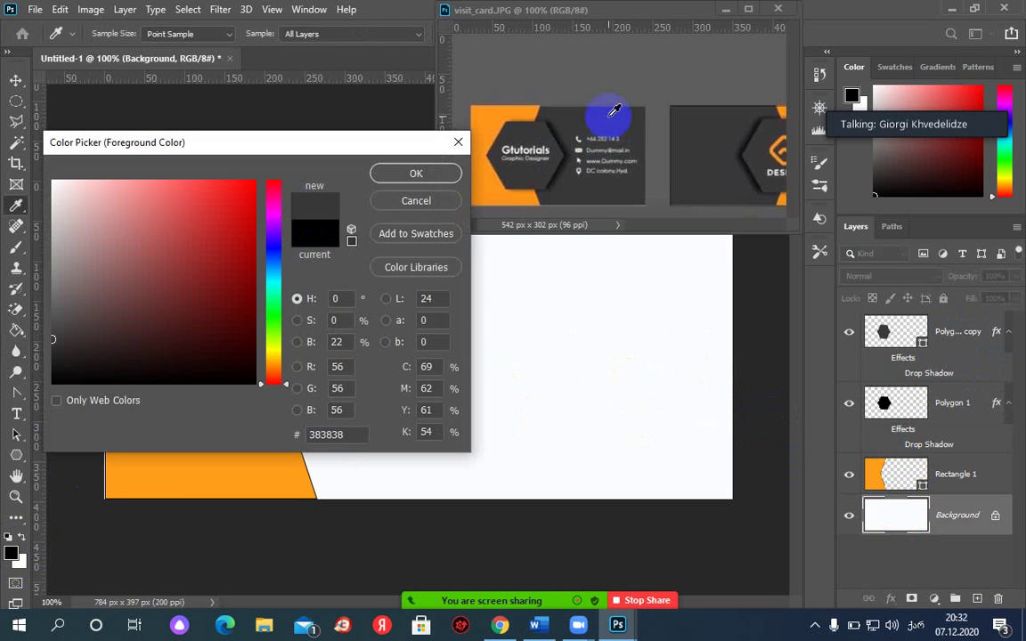
left_click(416, 173)
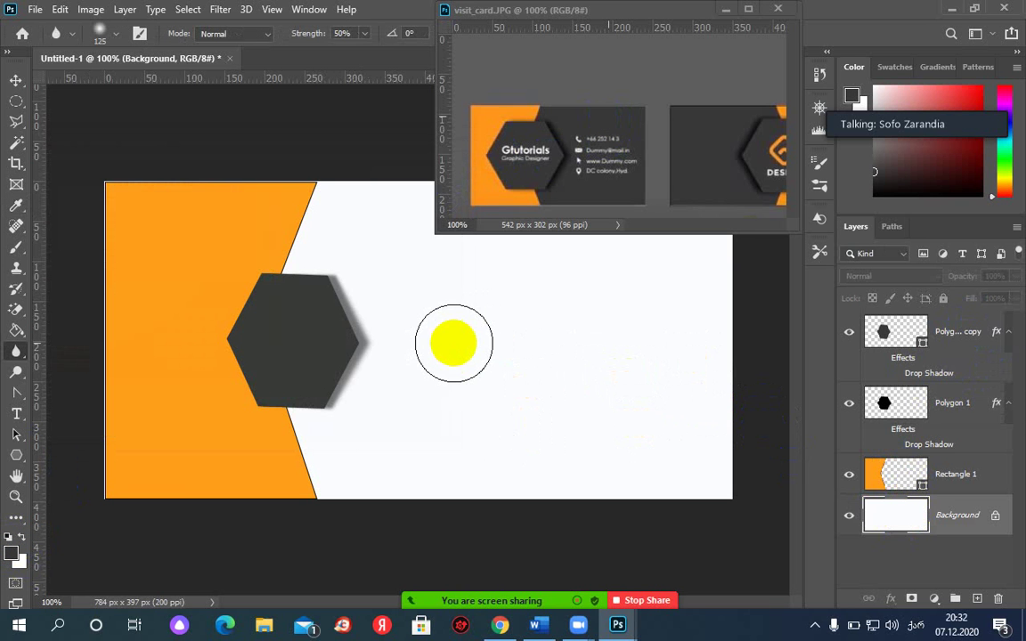
key("alt+BackSpace")
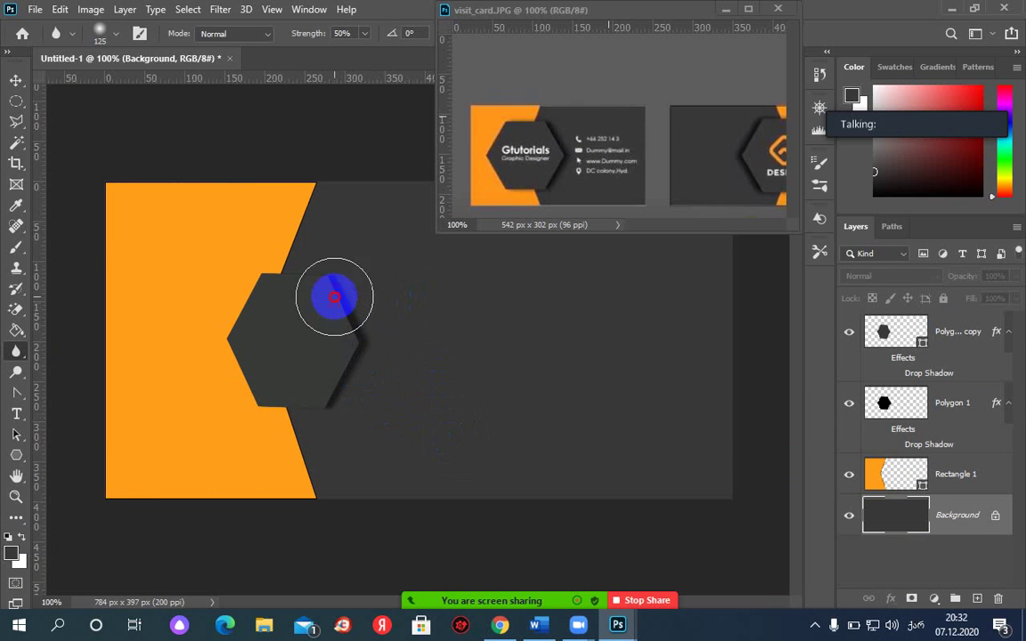
Blur the hexagon's shadow edges further with the Blur Tool
right_click(13, 360)
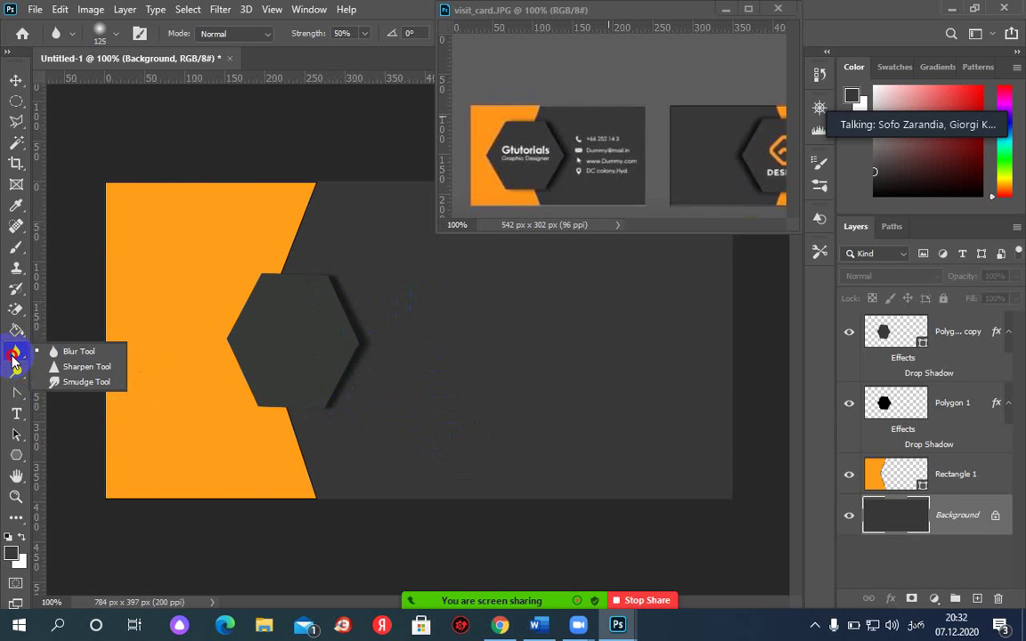
left_click(75, 352)
mouse_move(326, 358)
left_mouse_down()
mouse_move(363, 305)
mouse_move(350, 401)
mouse_move(325, 298)
mouse_move(389, 394)
mouse_move(245, 398)
left_mouse_up()
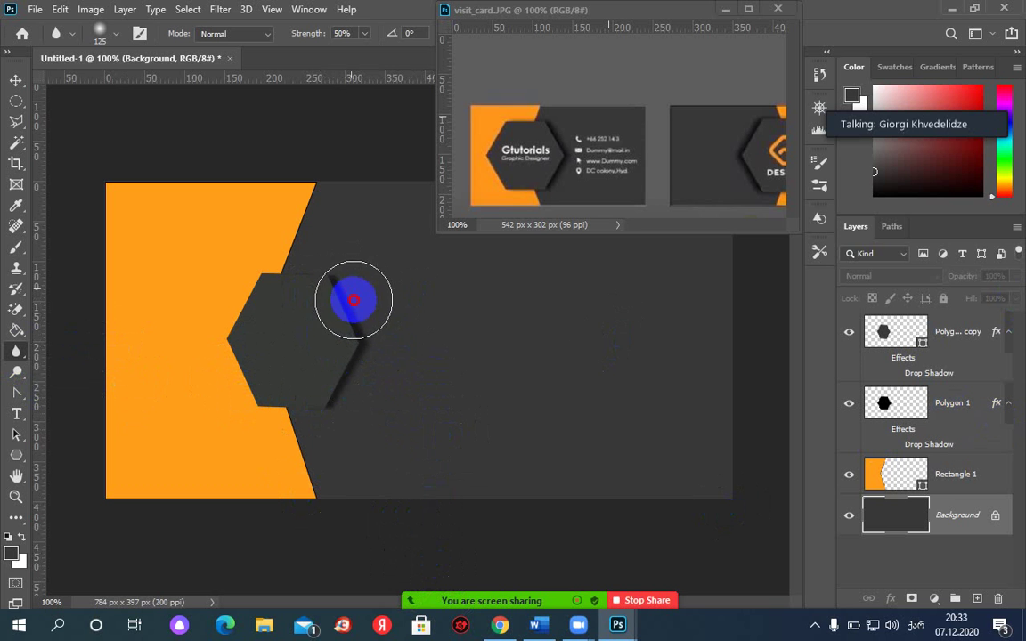
mouse_move(350, 288)
left_mouse_down()
mouse_move(268, 294)
mouse_move(306, 360)
mouse_move(382, 382)
mouse_move(295, 378)
mouse_move(343, 309)
mouse_move(344, 401)
mouse_move(360, 360)
left_mouse_up()
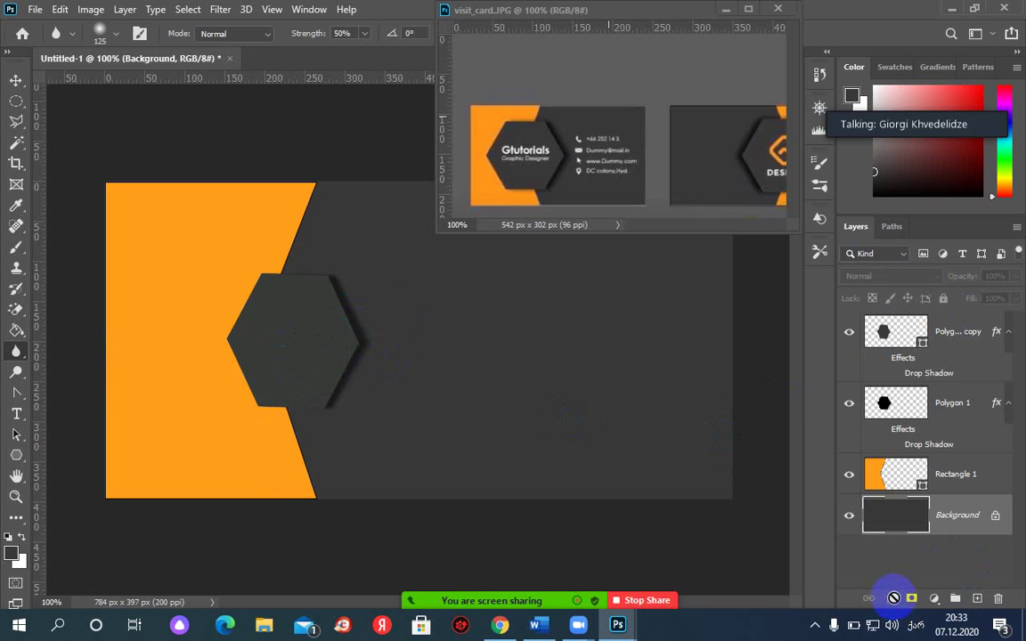
Draw a new hexagon shape layer right of the dark hexagon
left_click(935, 402)
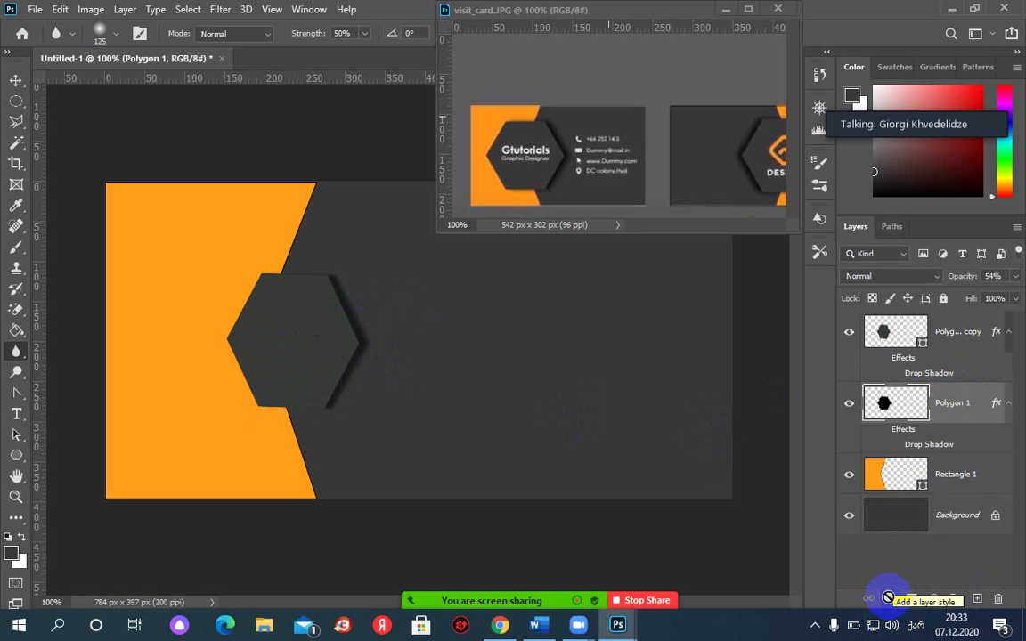
mouse_move(18, 459)
left_mouse_down()
mouse_move(55, 466)
mouse_move(60, 511)
mouse_move(63, 500)
left_mouse_up()
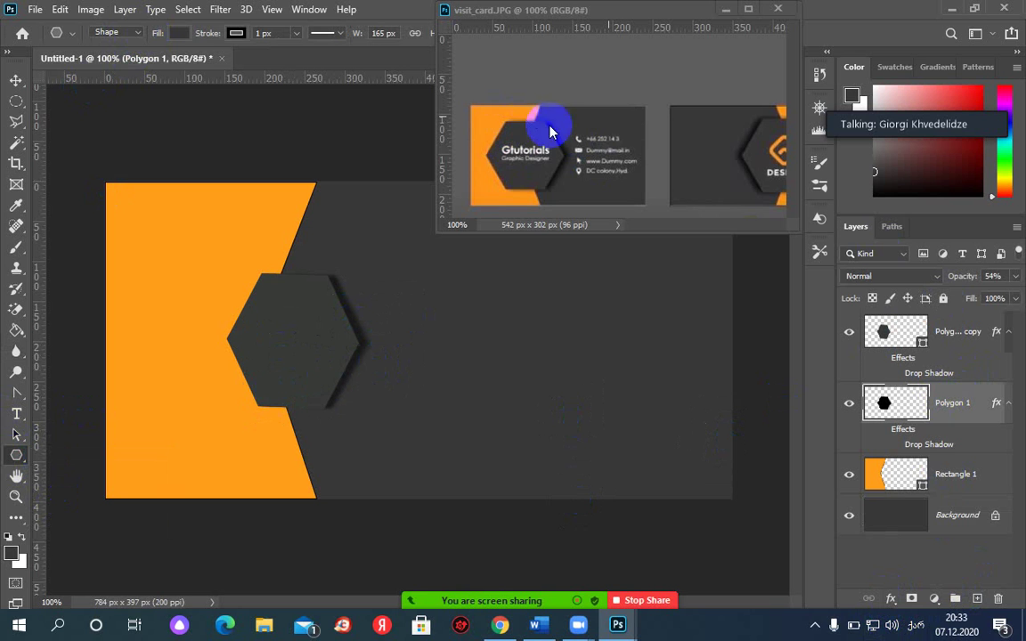
left_click(141, 36)
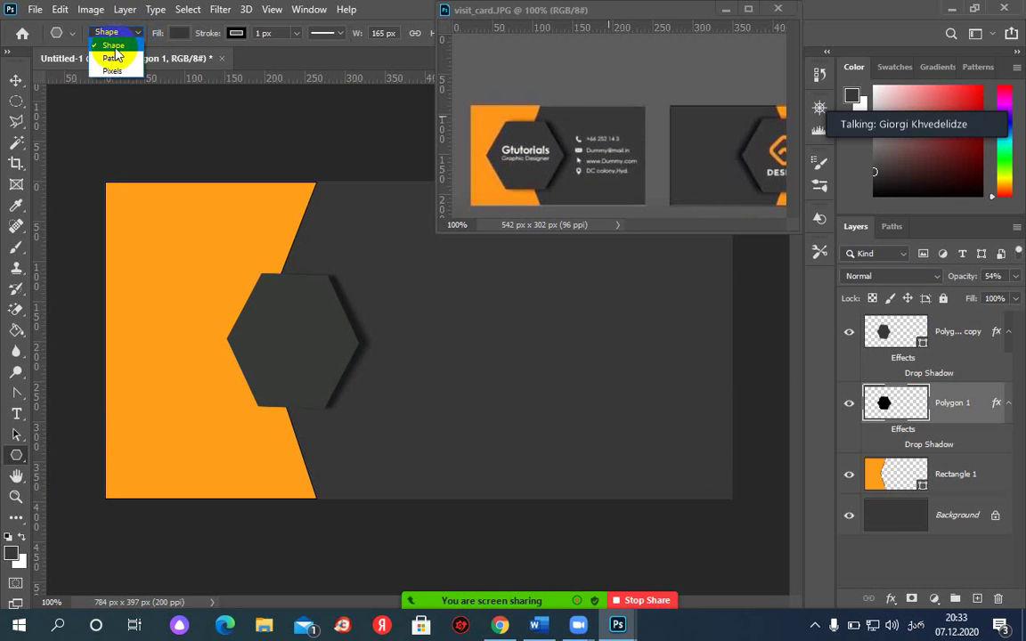
left_click(350, 13)
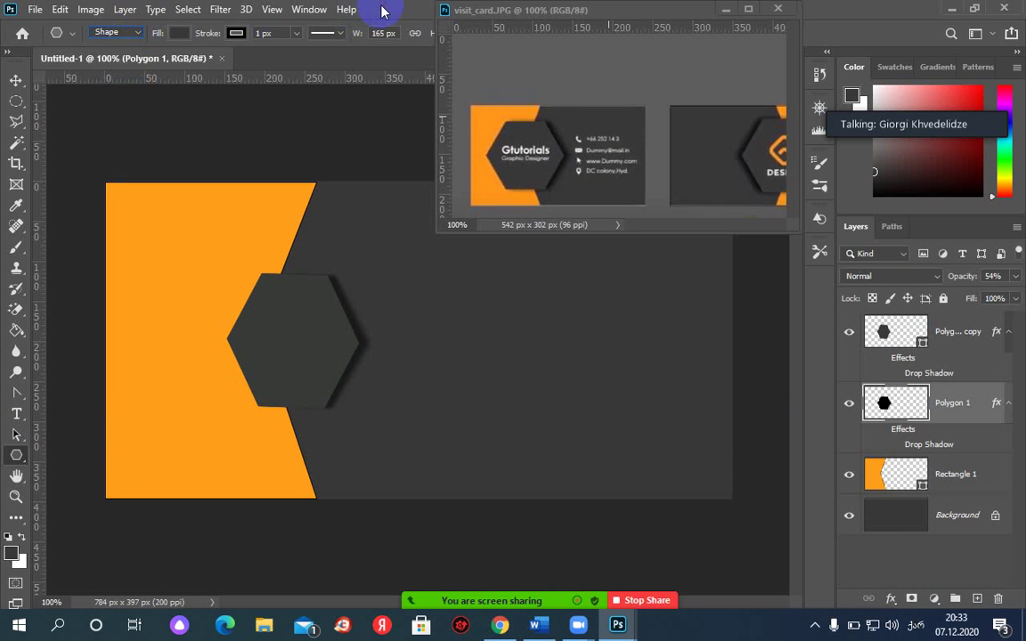
left_click_drag(498, 309, 548, 357)
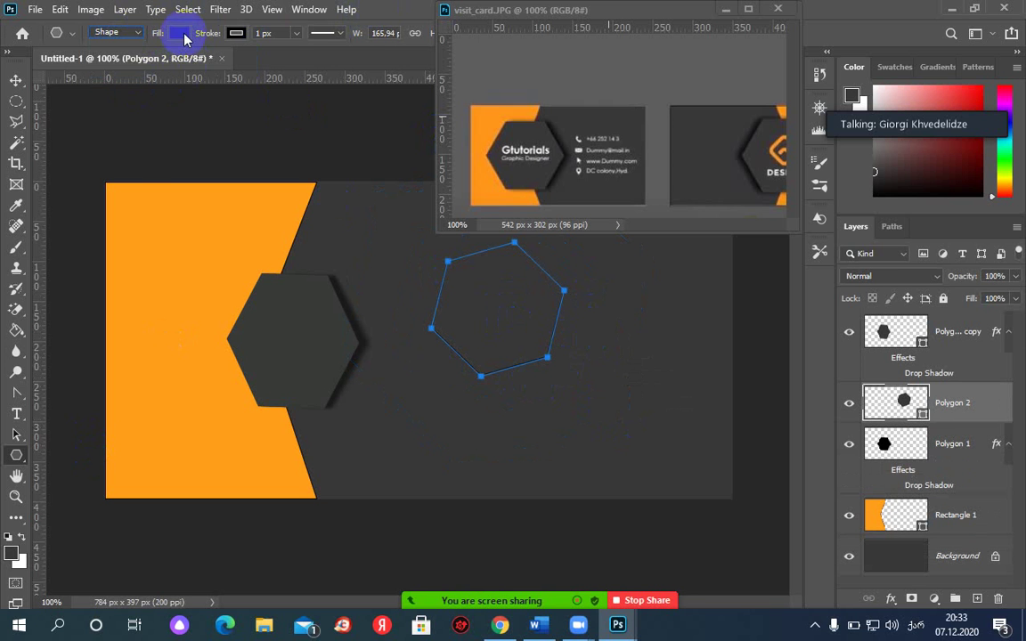
Give the new hexagon an orange fill and no stroke, dismissing the Create Polygon dialog
left_click(179, 33)
left_click(158, 119)
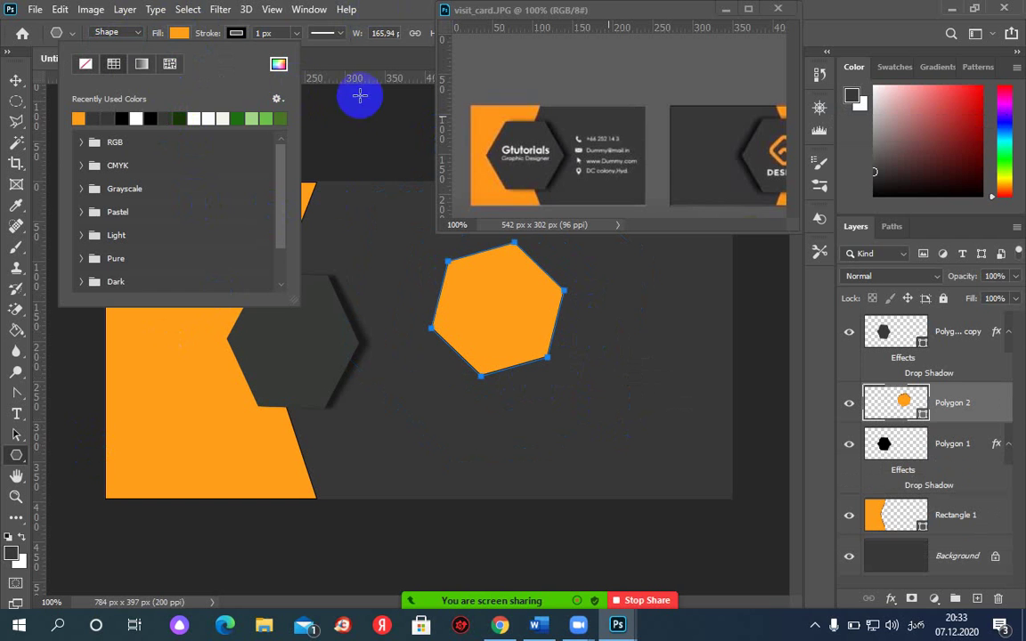
left_click(392, 11)
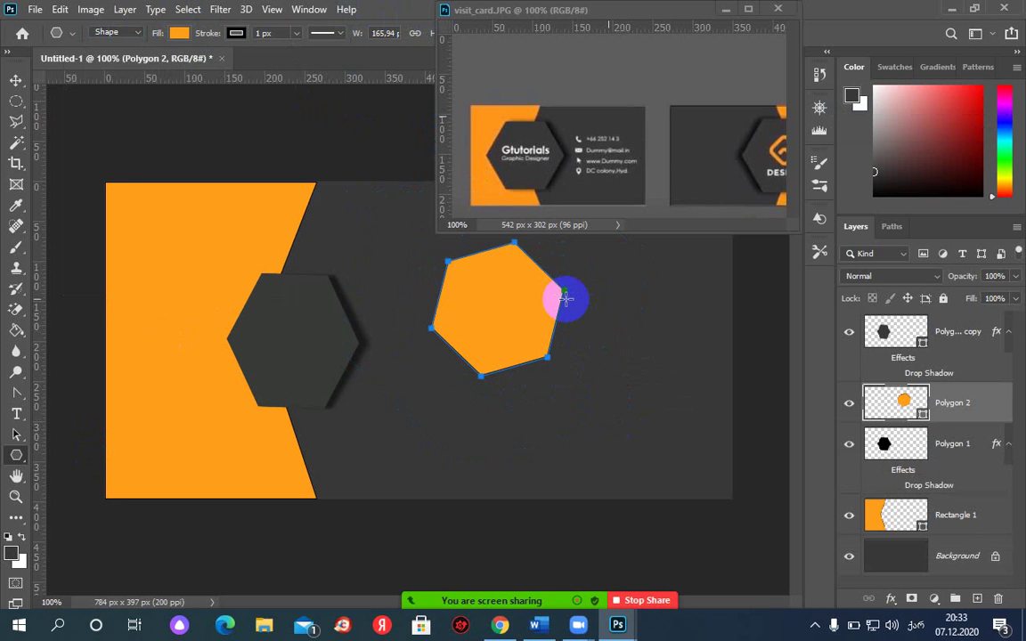
left_click(236, 33)
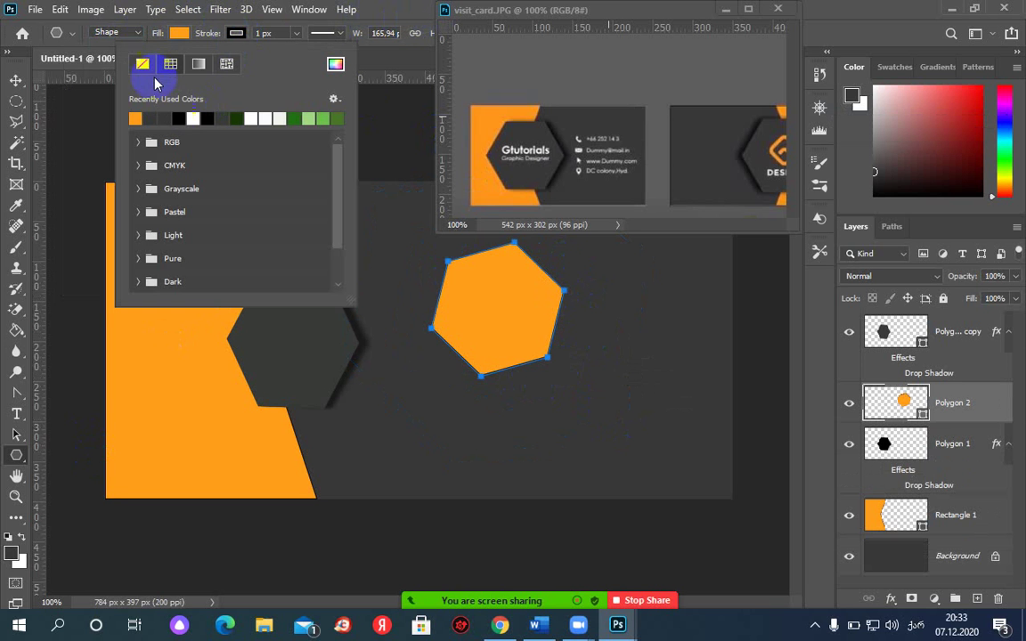
left_click(141, 63)
left_click(577, 366)
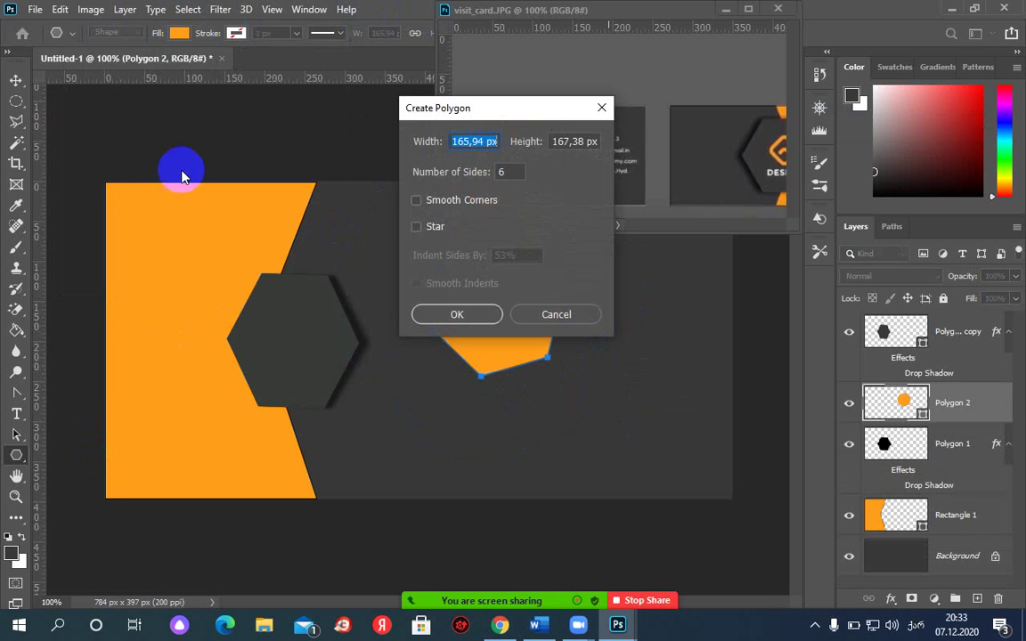
left_click(525, 314)
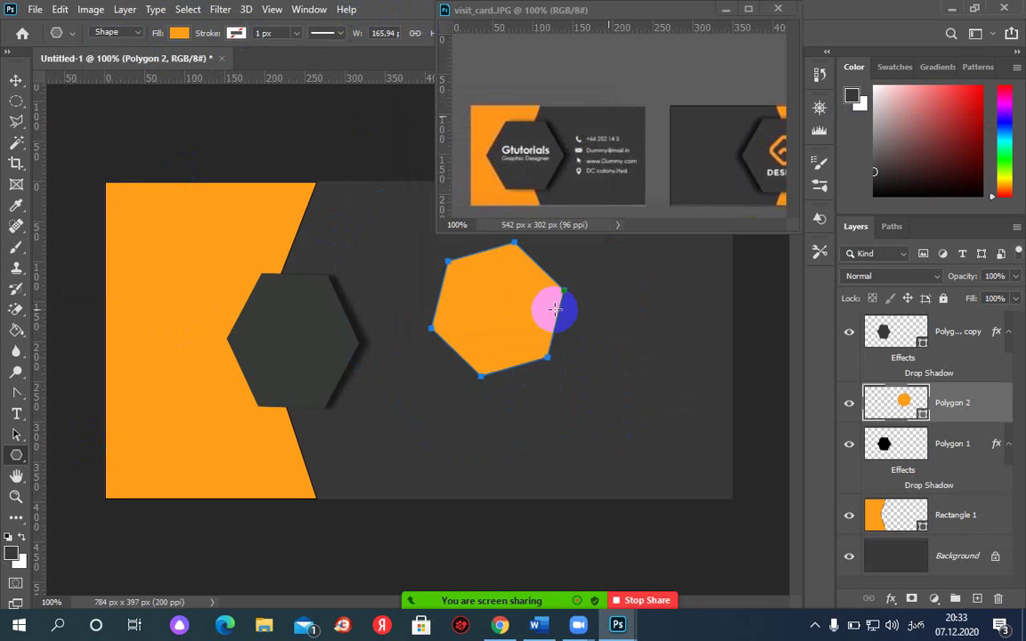
left_click(16, 81)
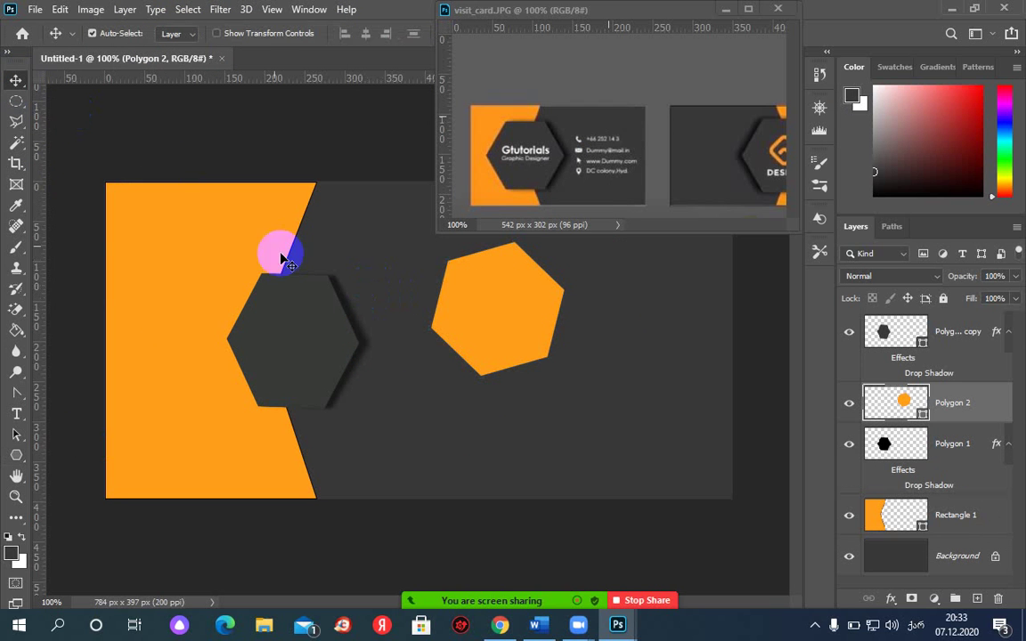
left_click(265, 203)
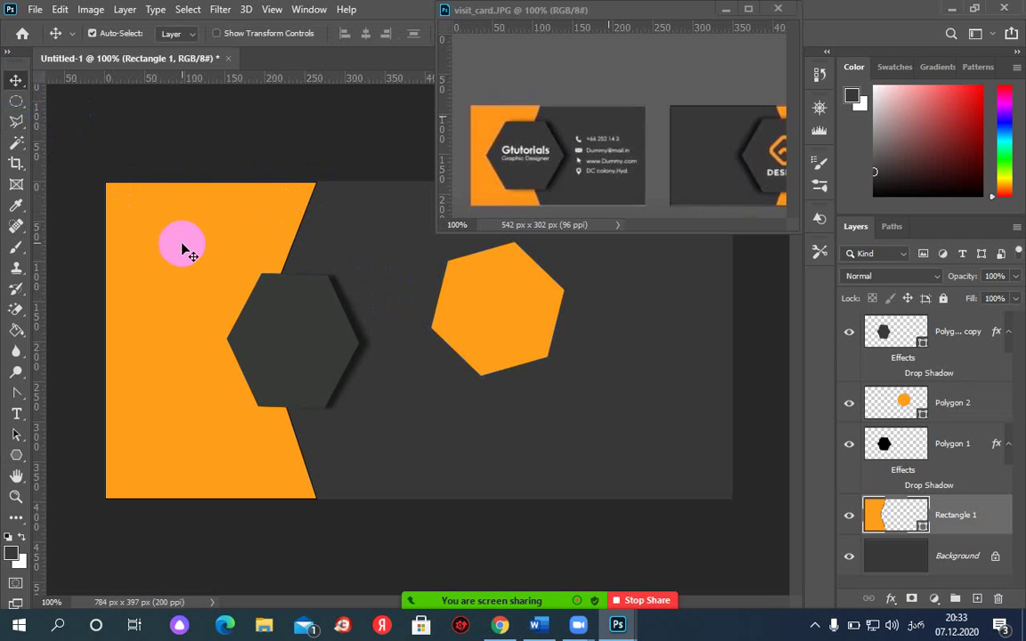
left_click_drag(166, 212, 141, 207)
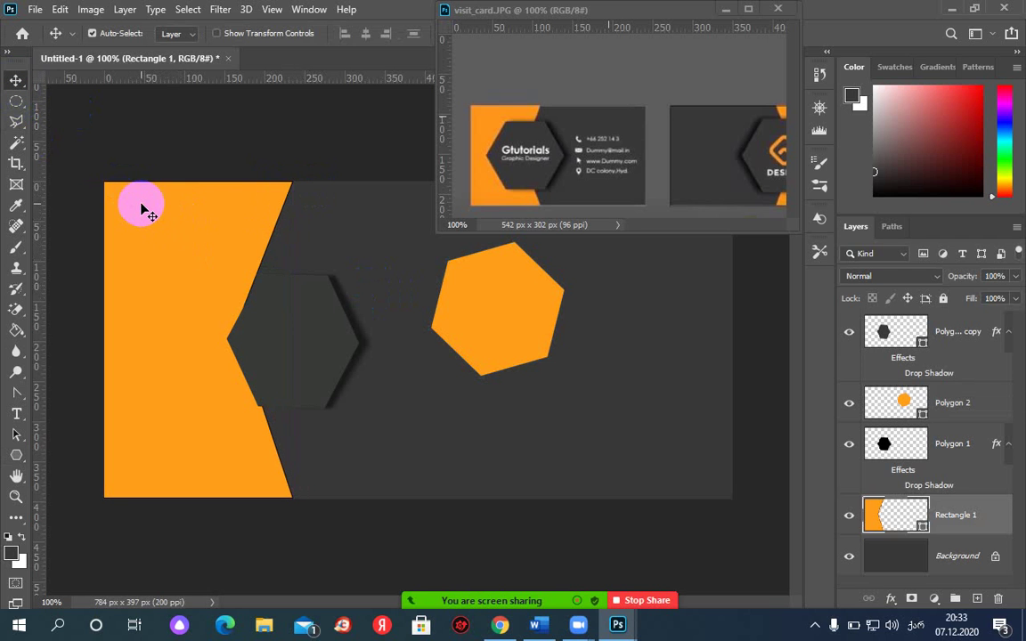
key("ctrl+z")
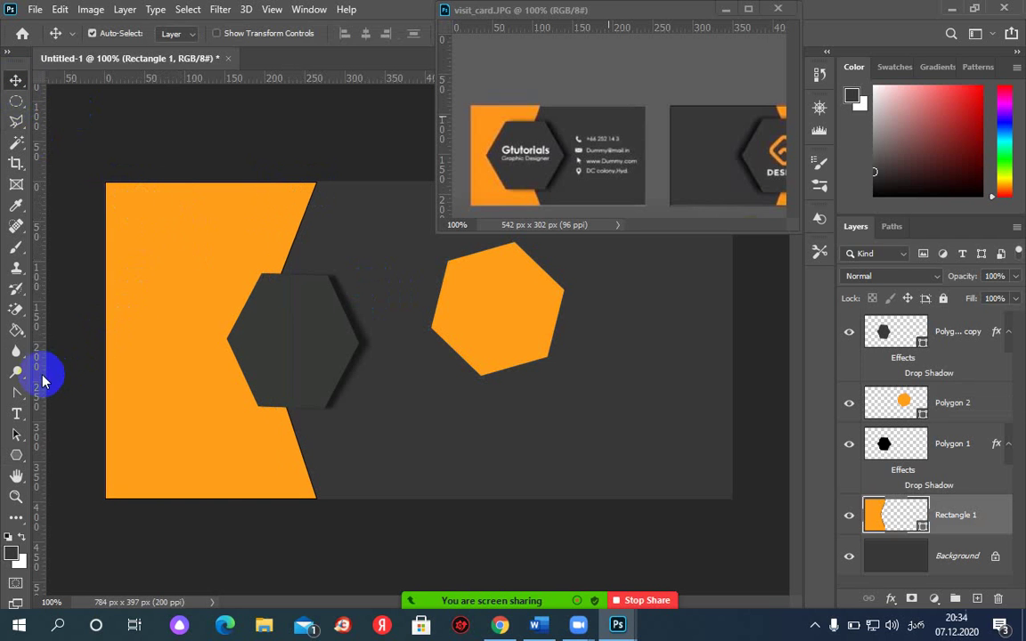
left_click(16, 436)
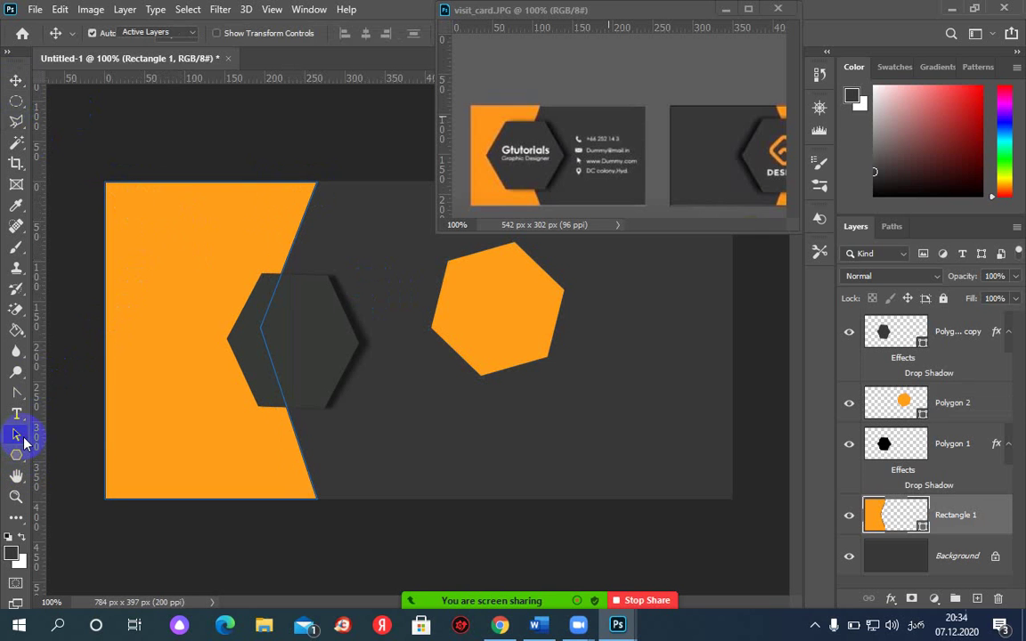
left_click(207, 218)
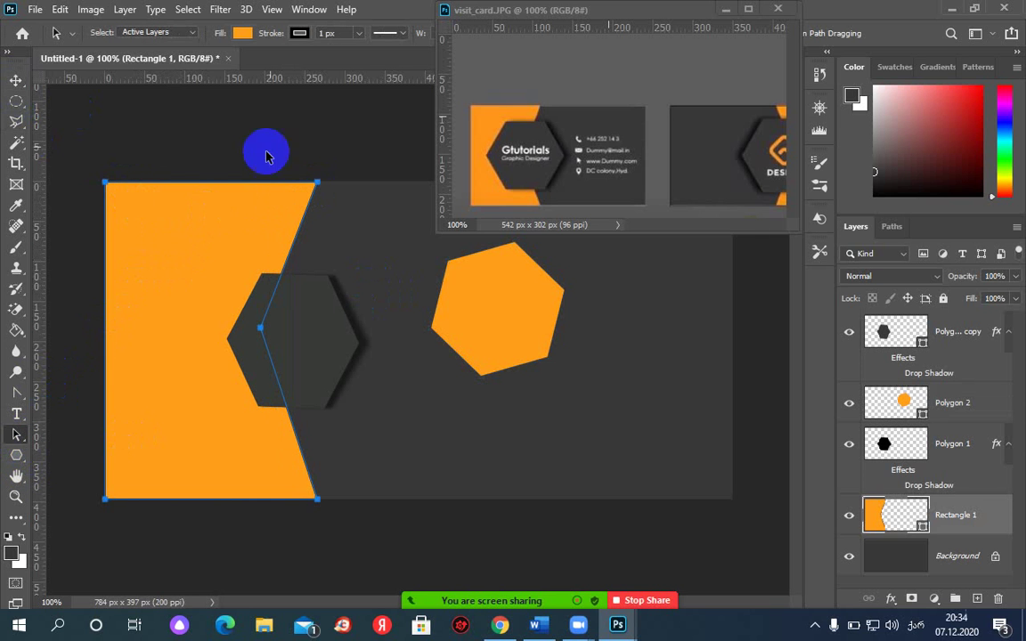
left_click(300, 33)
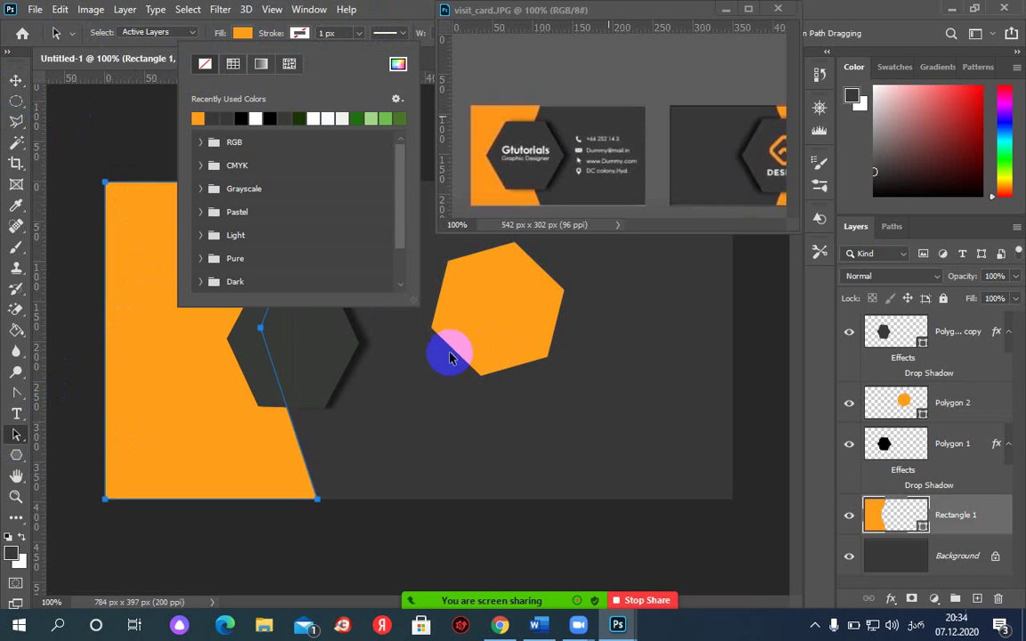
left_click(300, 33)
left_click(448, 430)
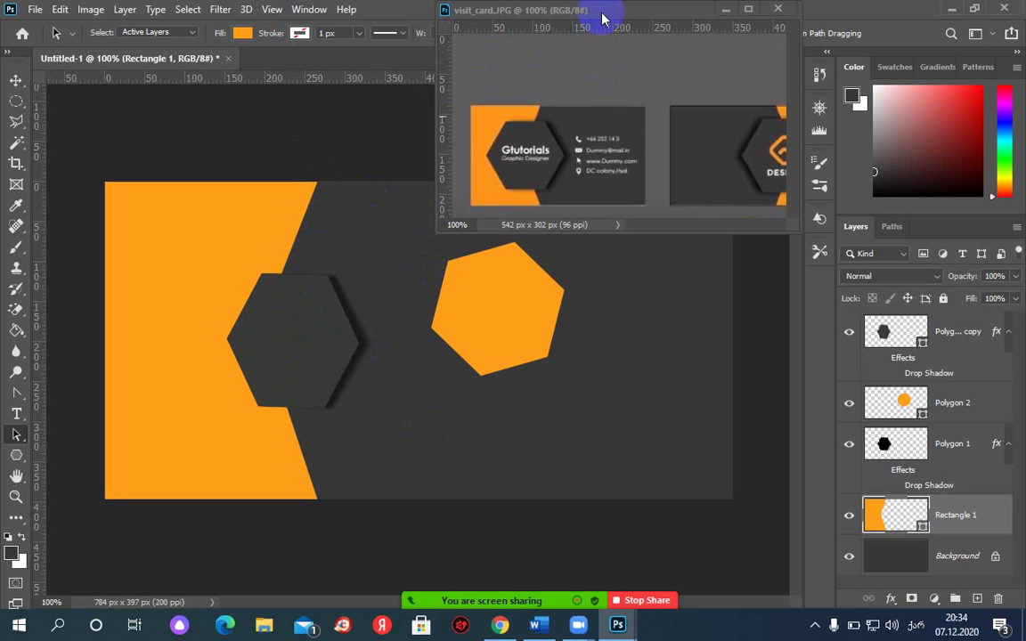
Close the reference card image and the hexagon mock-up without saving
left_click_drag(601, 10, 549, 10)
left_click(726, 8)
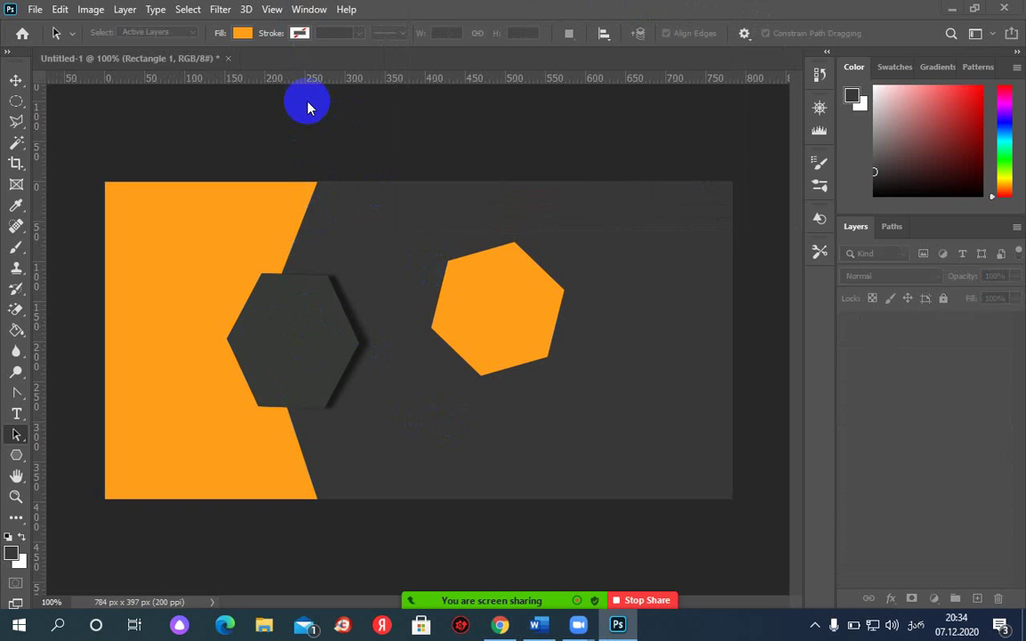
left_click(228, 58)
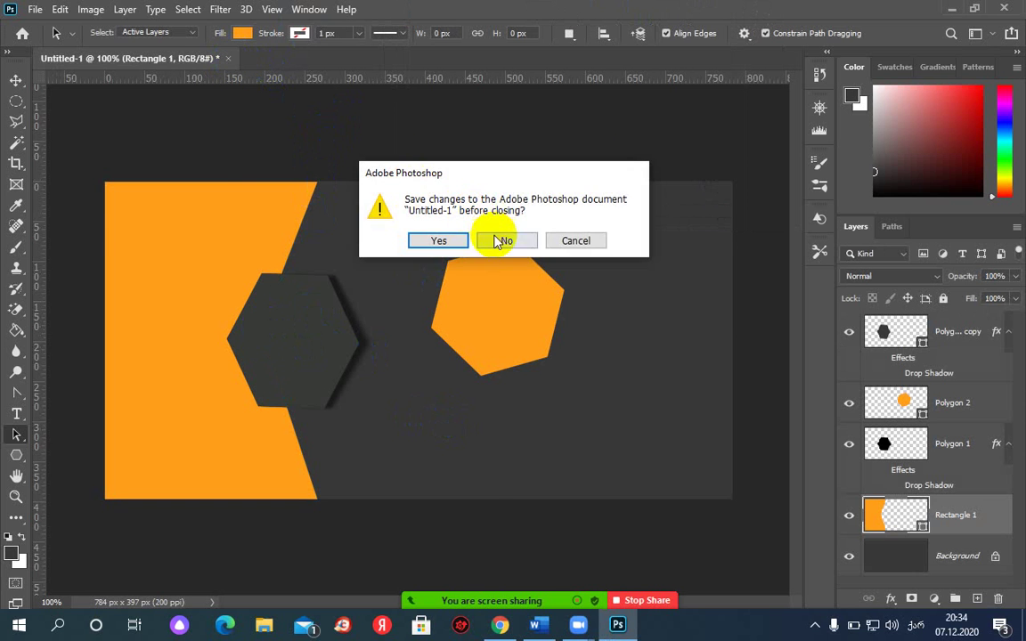
left_click(499, 237)
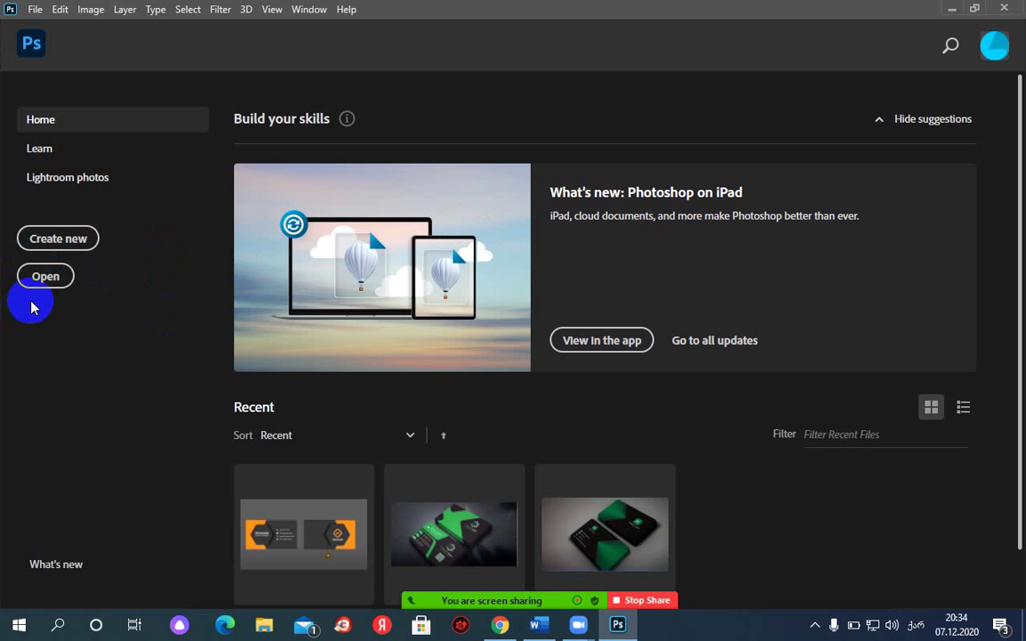
Open visitcardd.JPG from the ps folder on the Desktop
left_click(36, 276)
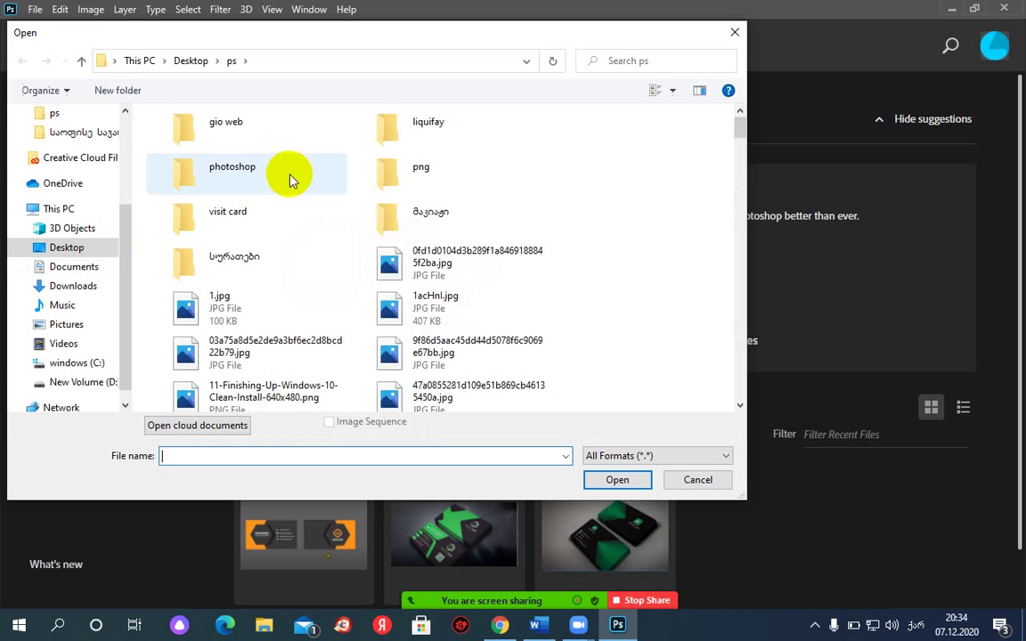
left_click(405, 256)
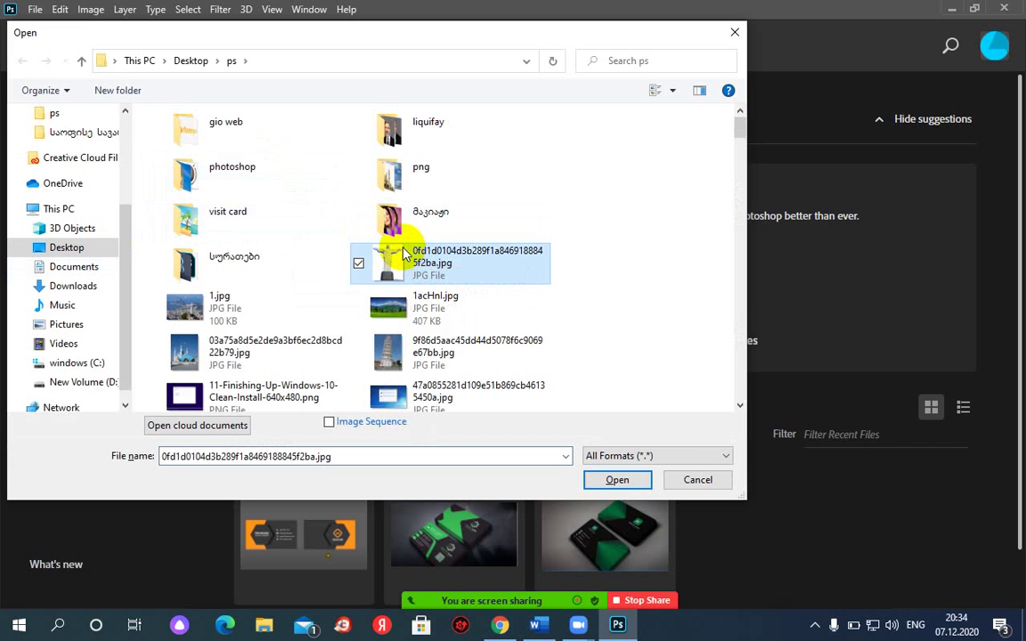
type("visit card1")
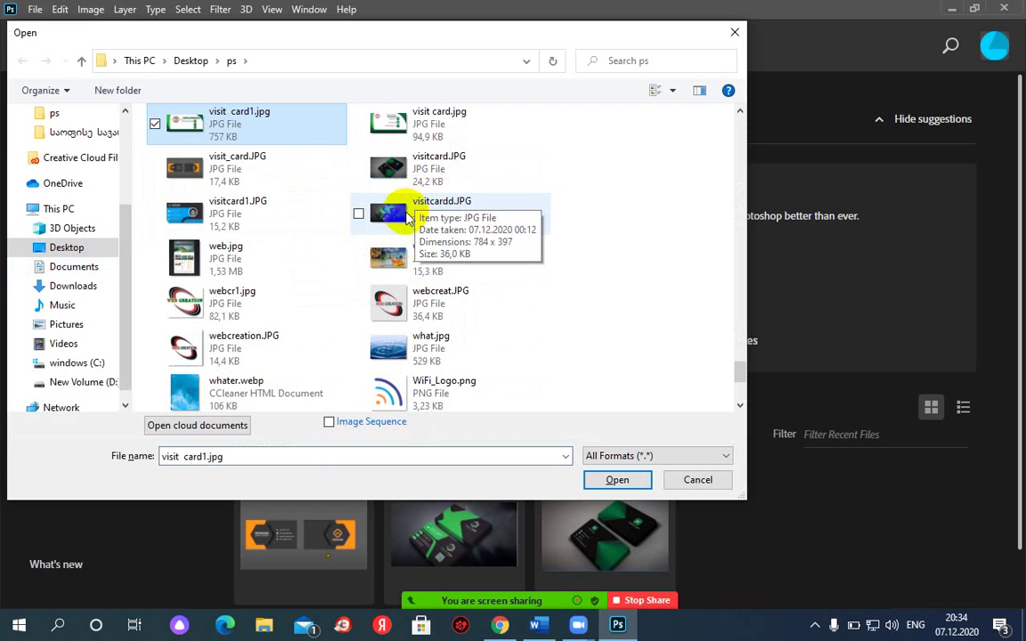
left_click(407, 218)
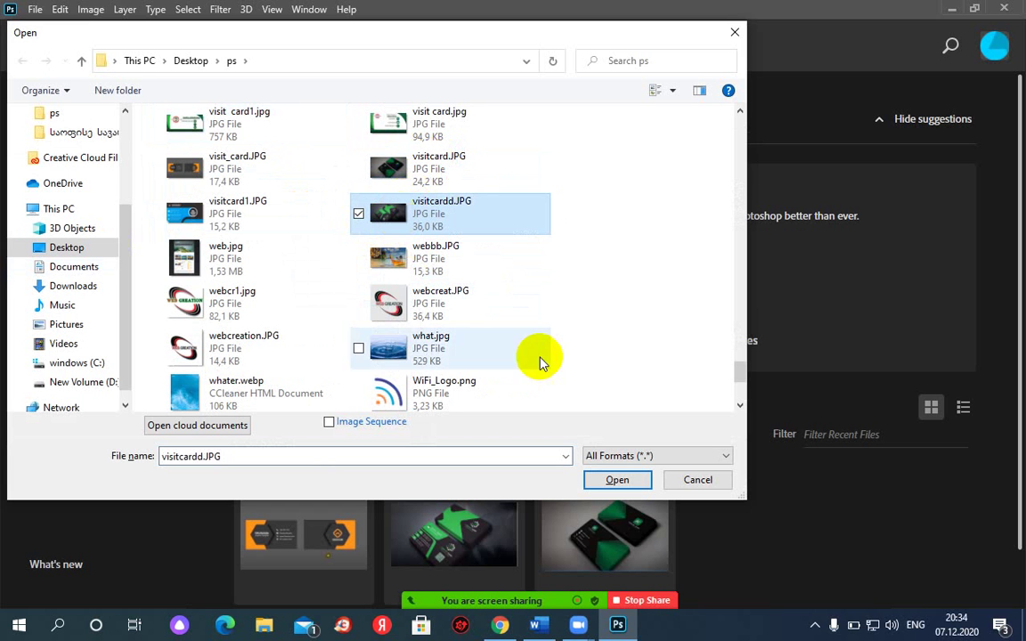
left_click(598, 482)
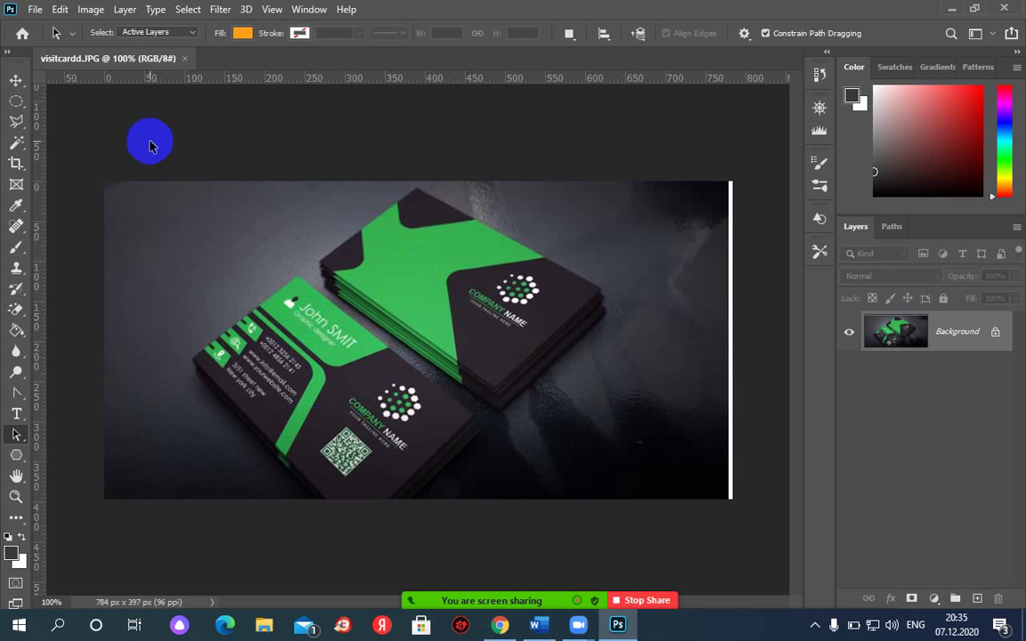
Float visitcardd.JPG in a smaller window at 66.67% zoom in the top right
left_click_drag(140, 60, 164, 92)
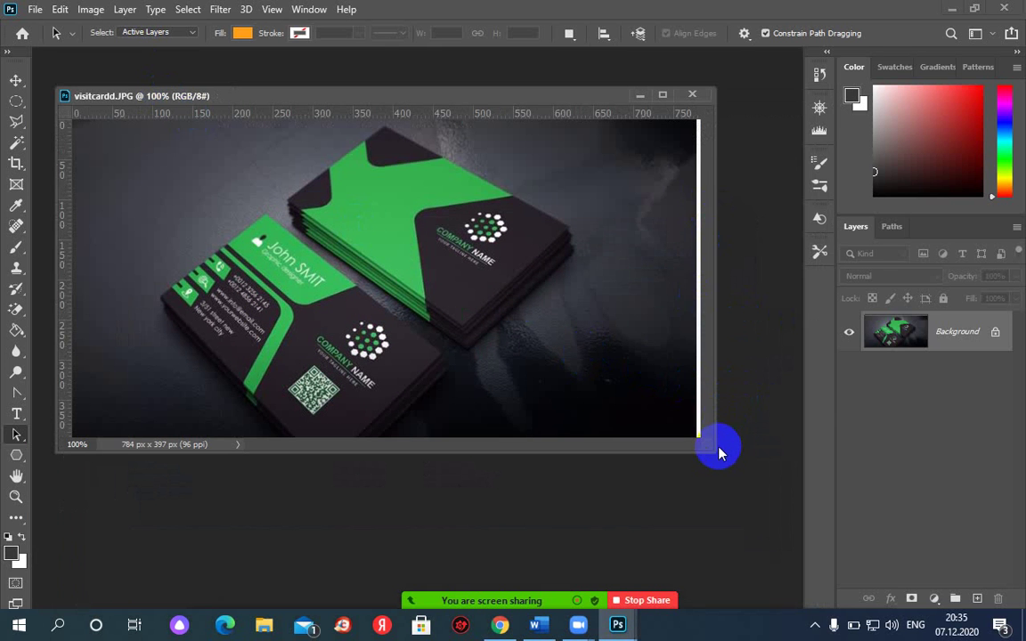
left_click_drag(712, 453, 594, 394)
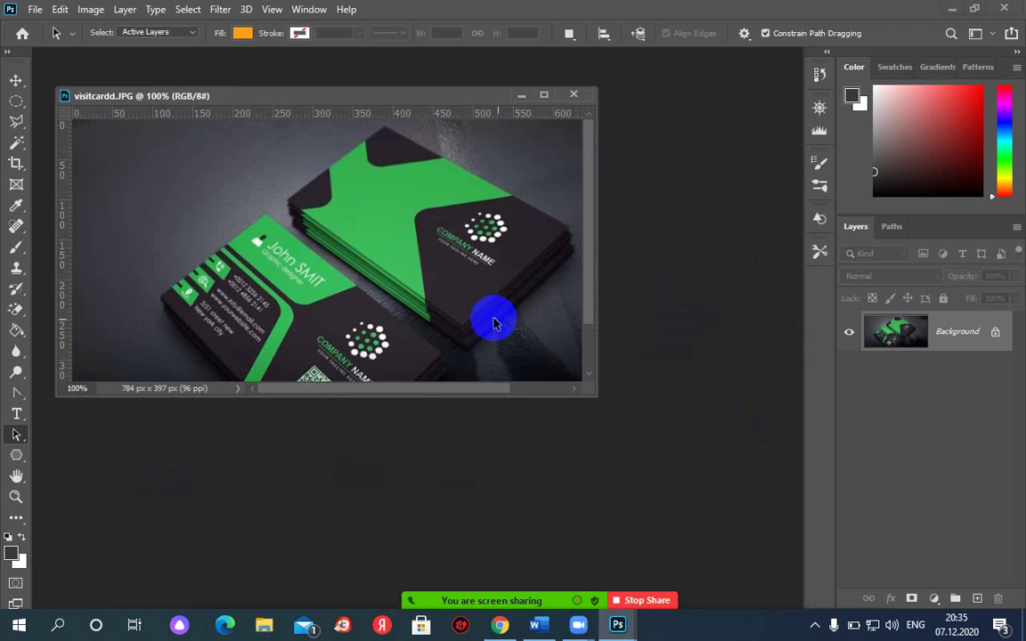
key("ctrl+minus")
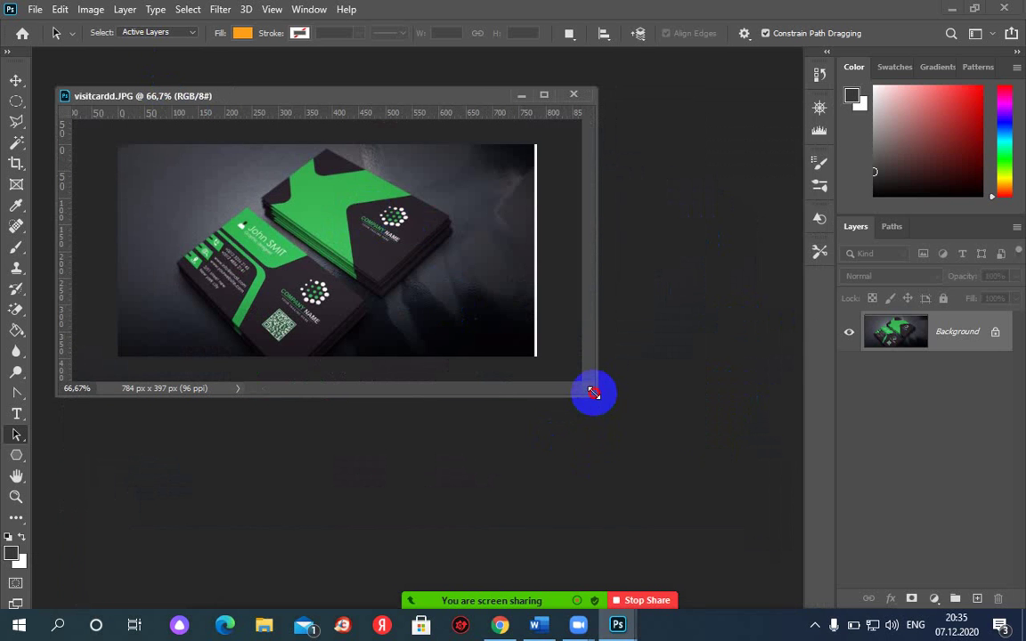
left_click_drag(591, 395, 443, 382)
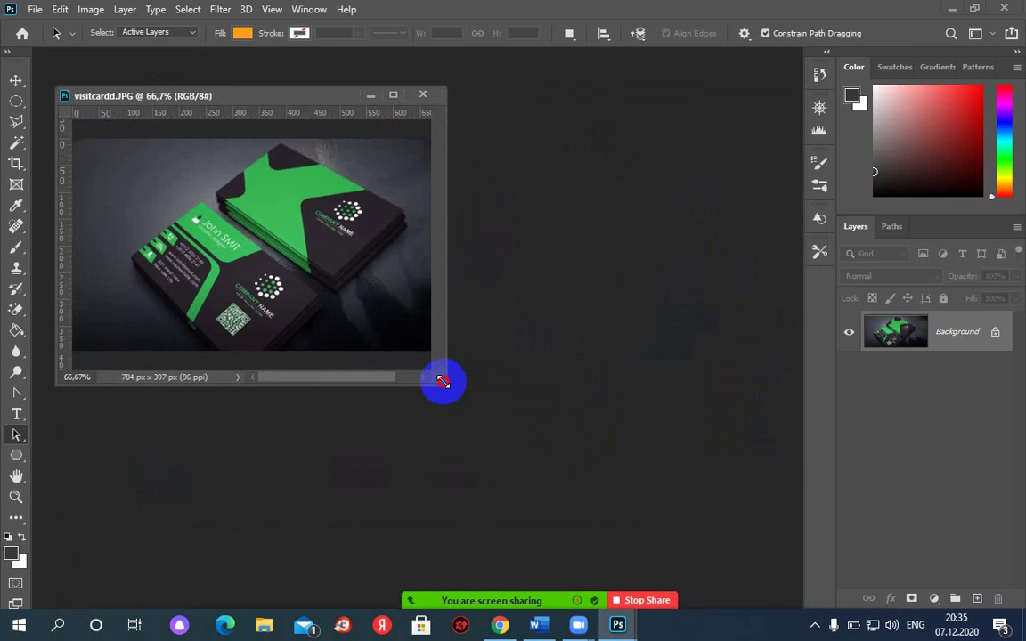
left_click_drag(240, 96, 795, 19)
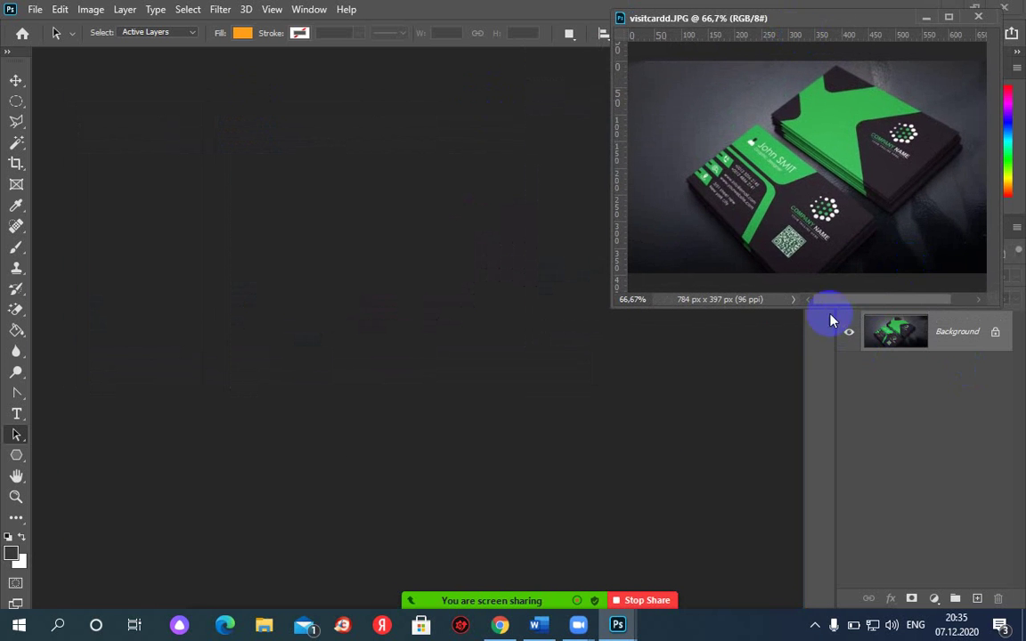
left_click_drag(827, 305, 825, 230)
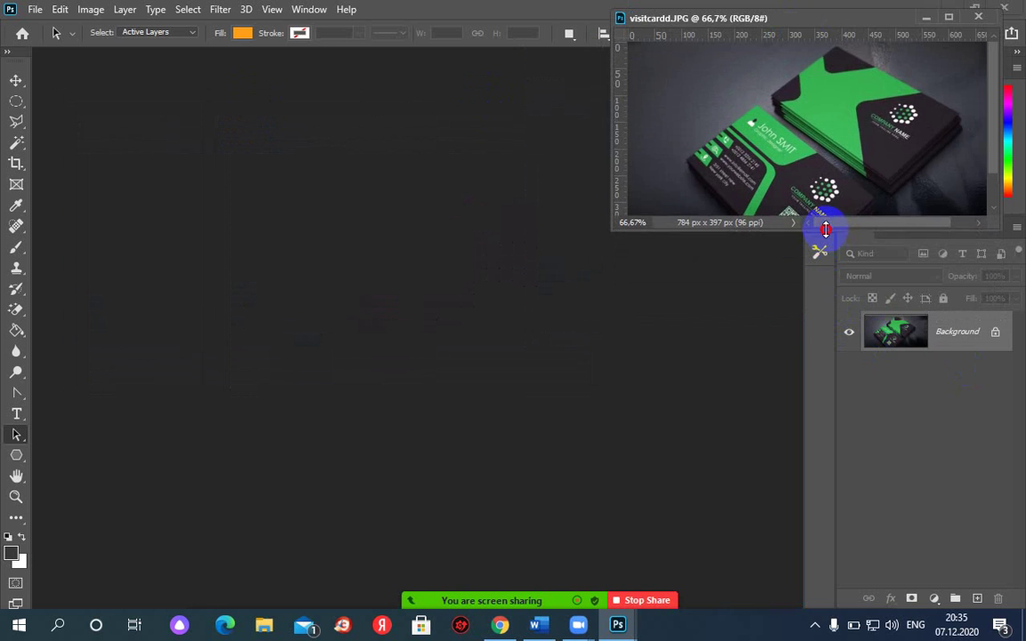
left_click_drag(991, 111, 995, 151)
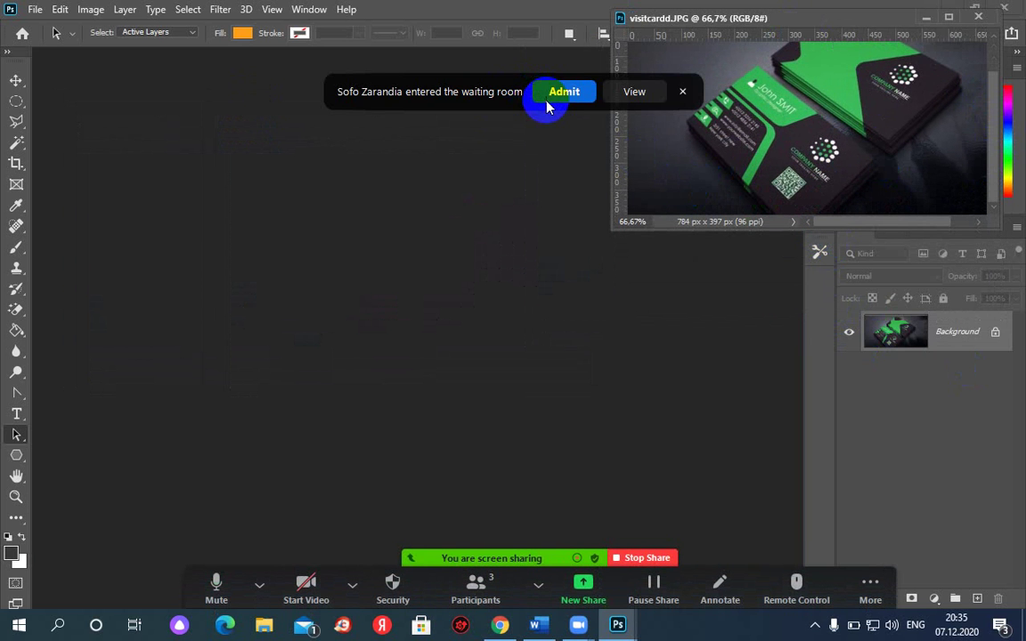
left_click(547, 108)
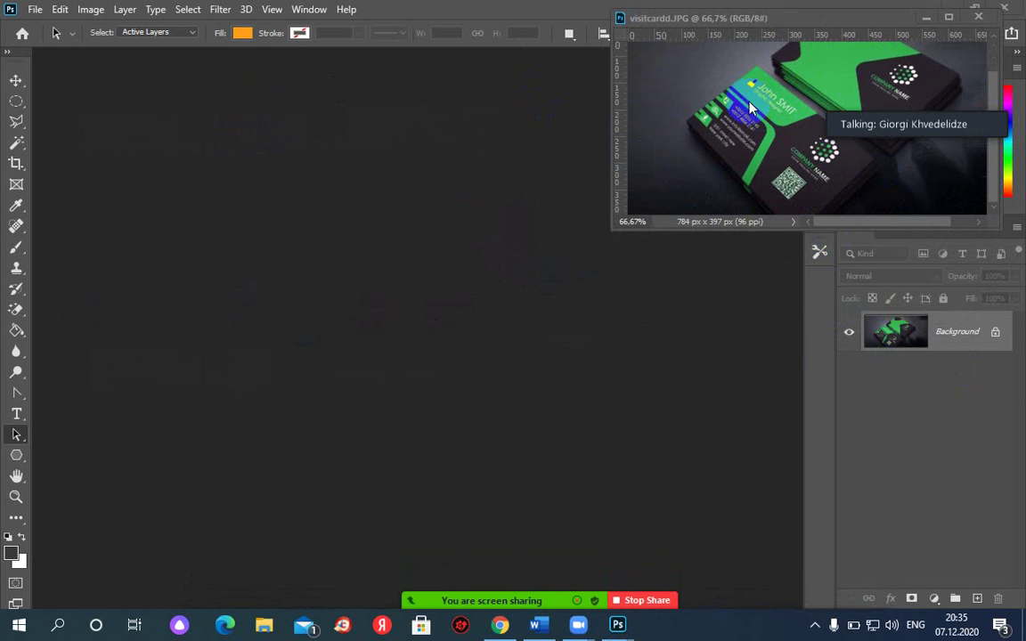
Create a new blank 784 × 397 px document with the preset size
left_click(36, 10)
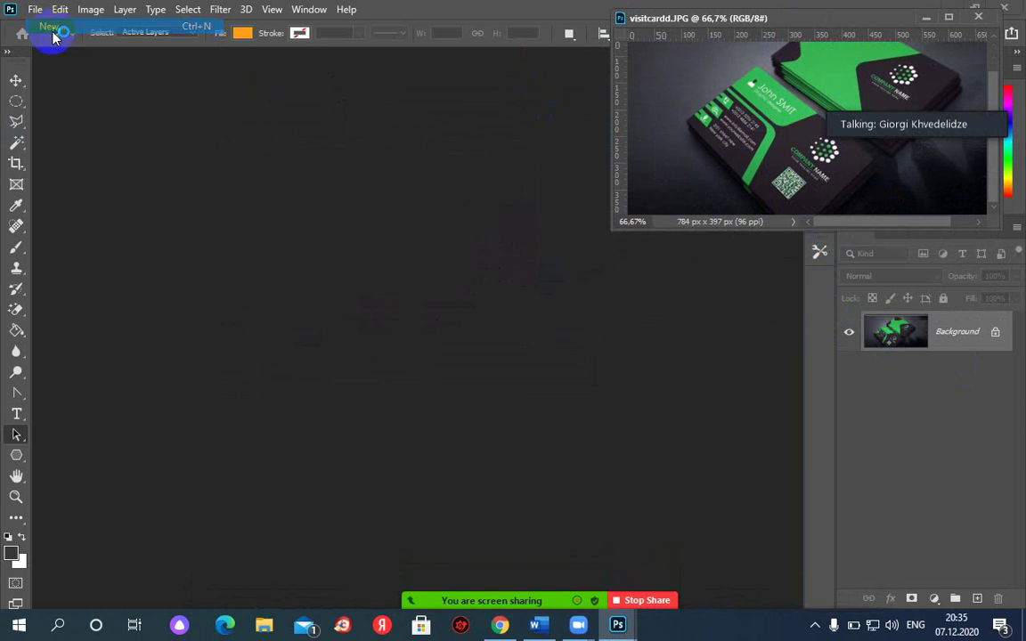
key("ctrl+n")
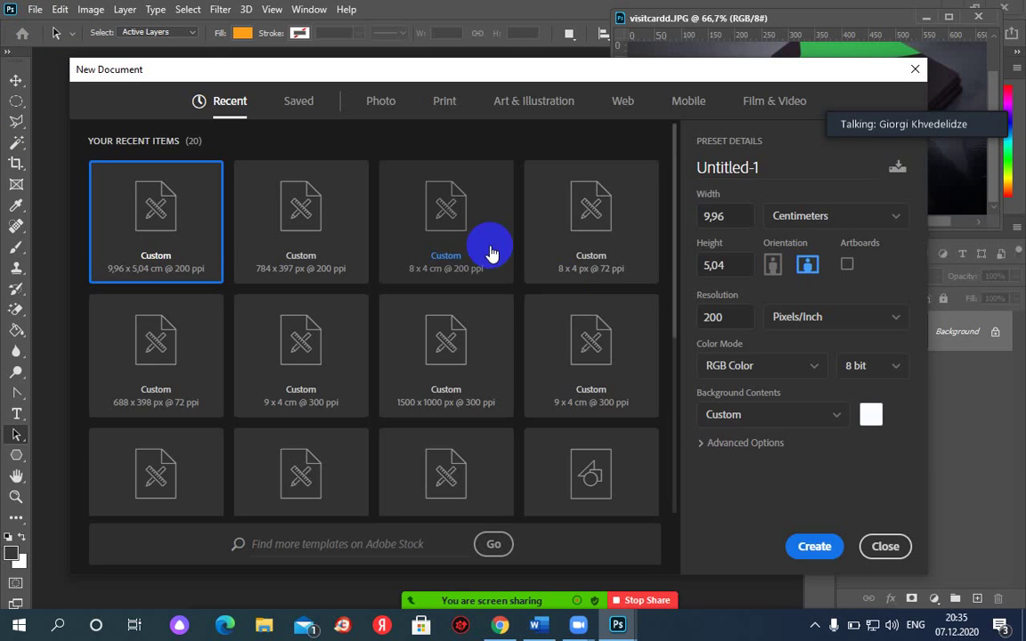
left_click(813, 545)
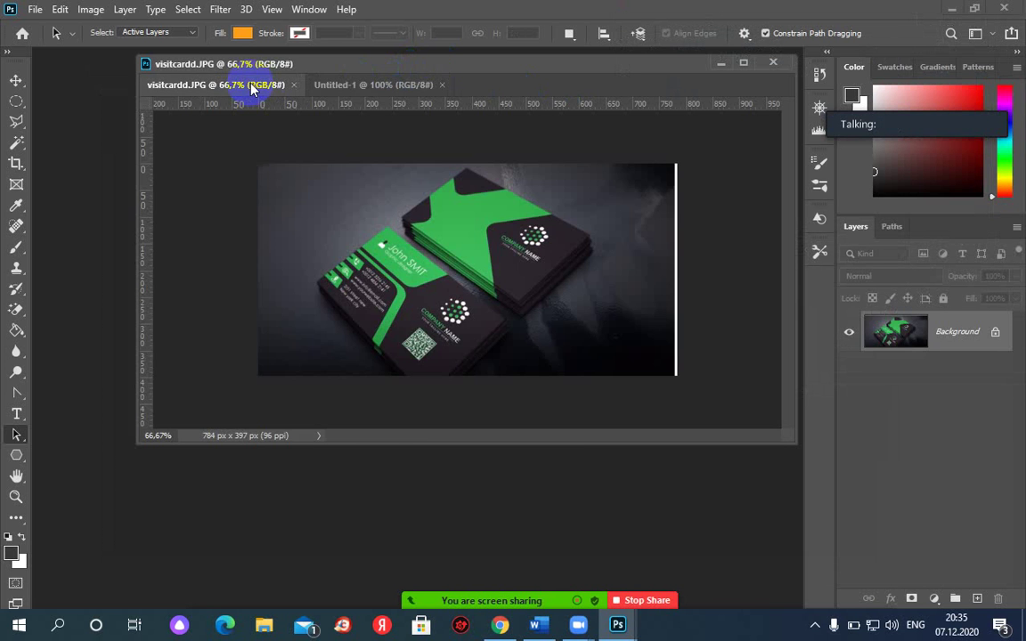
Float the visitcardd.JPG reference, shrink its window and move it to the top right
mouse_move(254, 89)
left_mouse_down()
mouse_move(283, 151)
mouse_move(348, 159)
left_mouse_up()
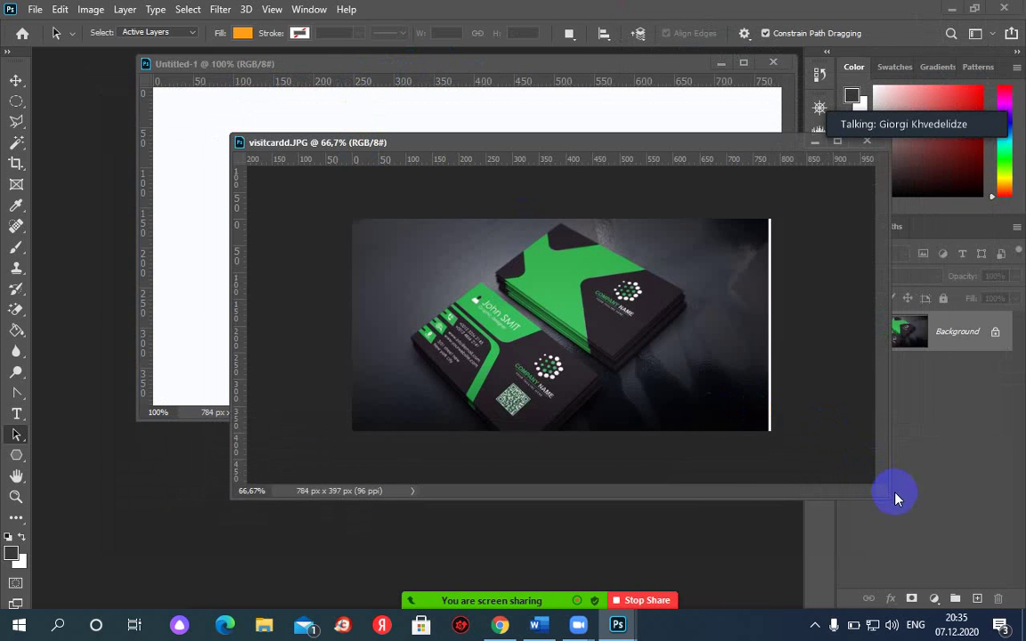
left_click_drag(772, 442, 618, 361)
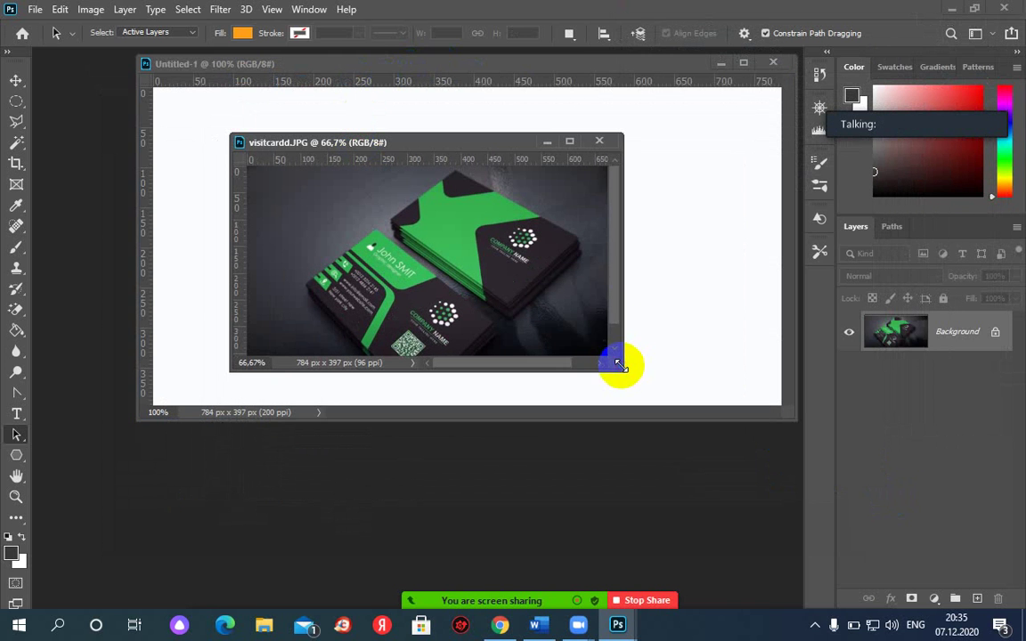
scroll(606, 325, "down", 1)
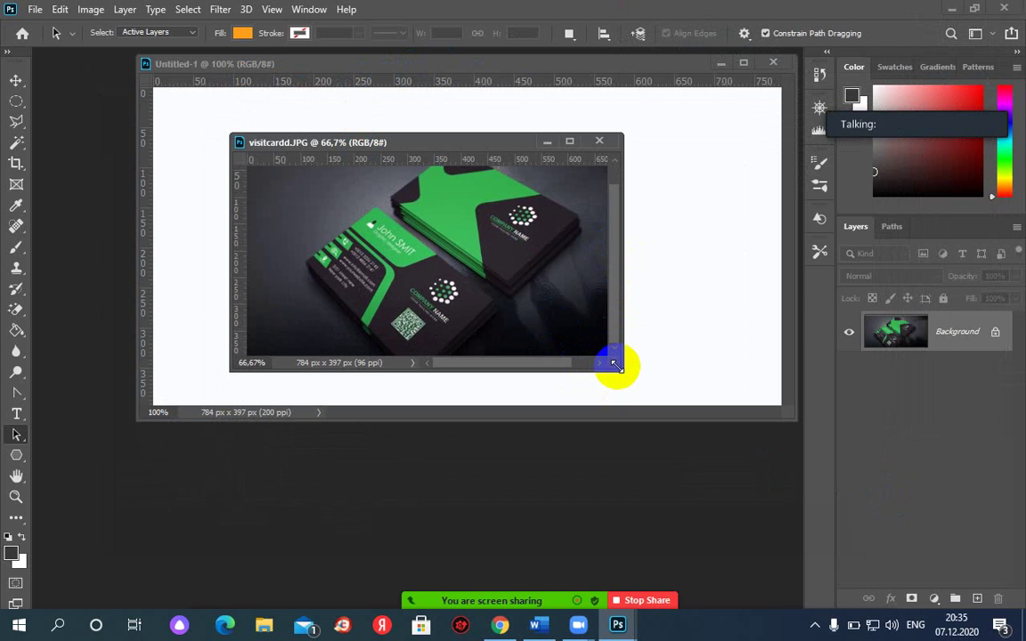
left_click_drag(616, 363, 563, 338)
scroll(414, 254, "down", 1)
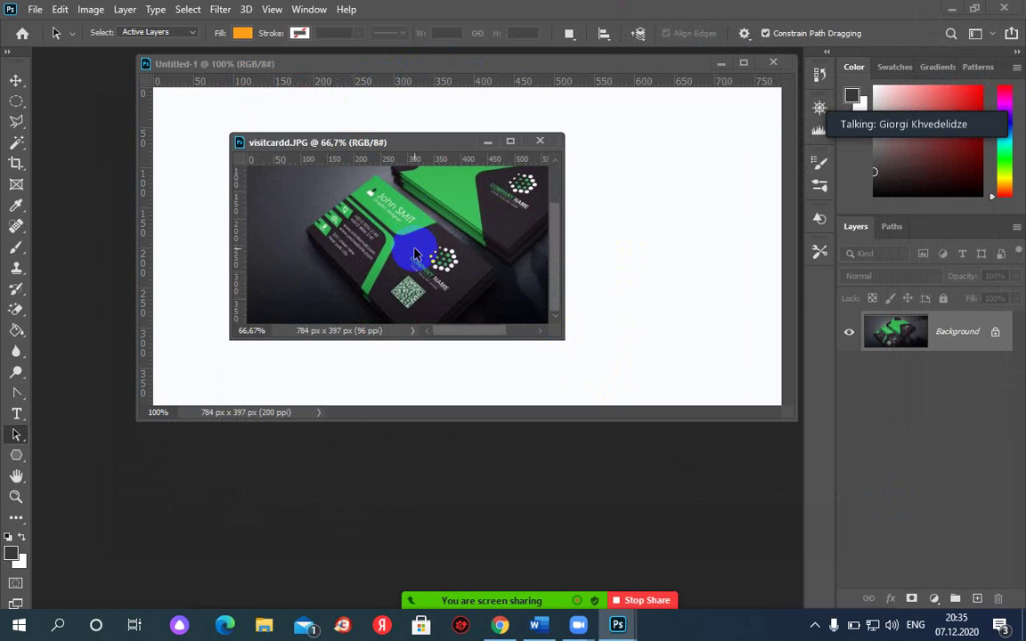
left_click_drag(412, 142, 780, 18)
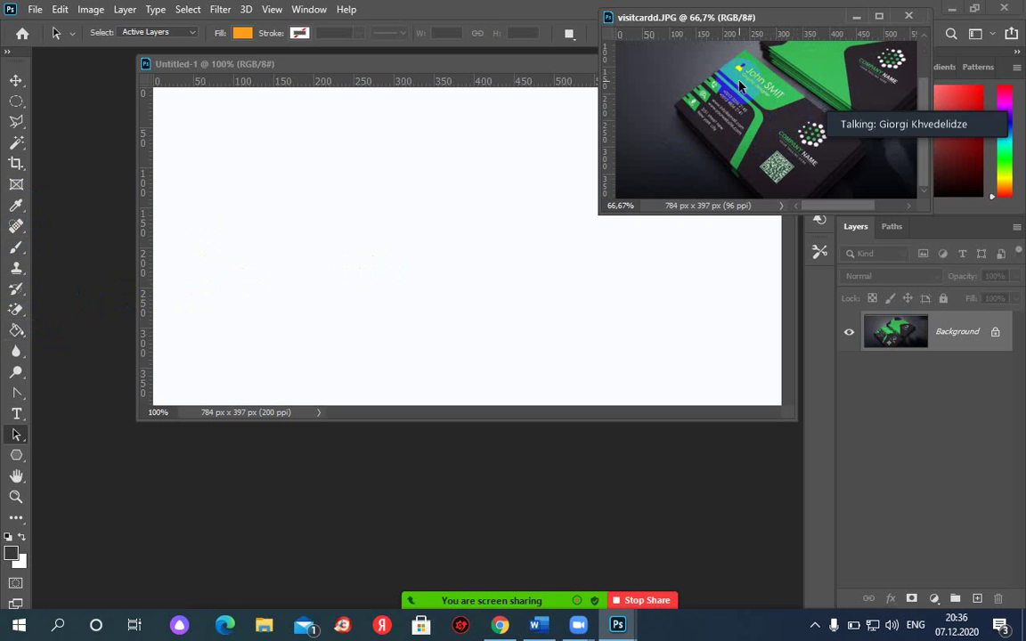
left_click_drag(739, 85, 754, 104)
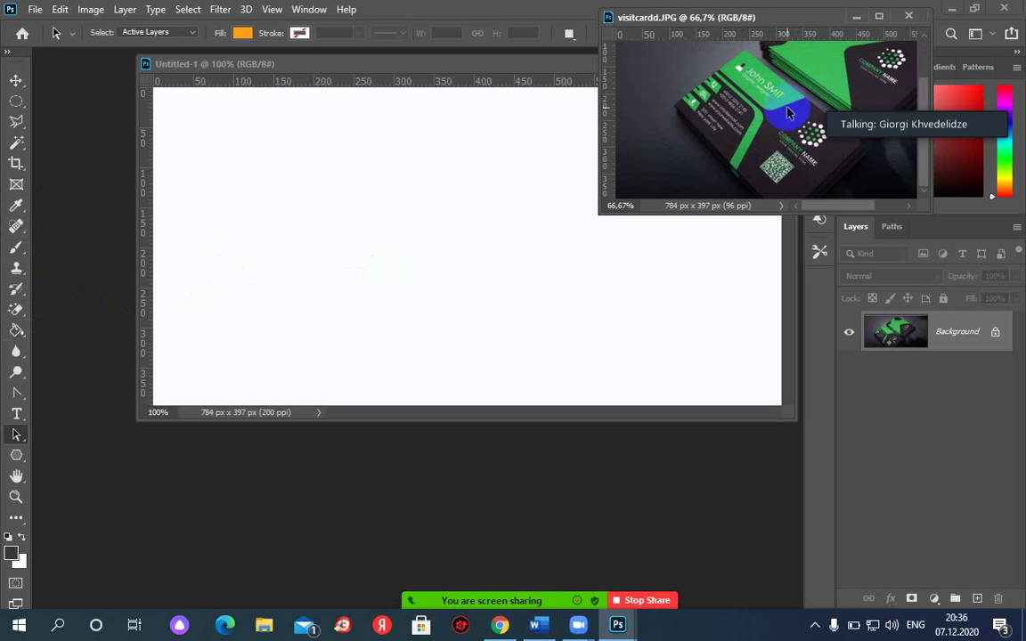
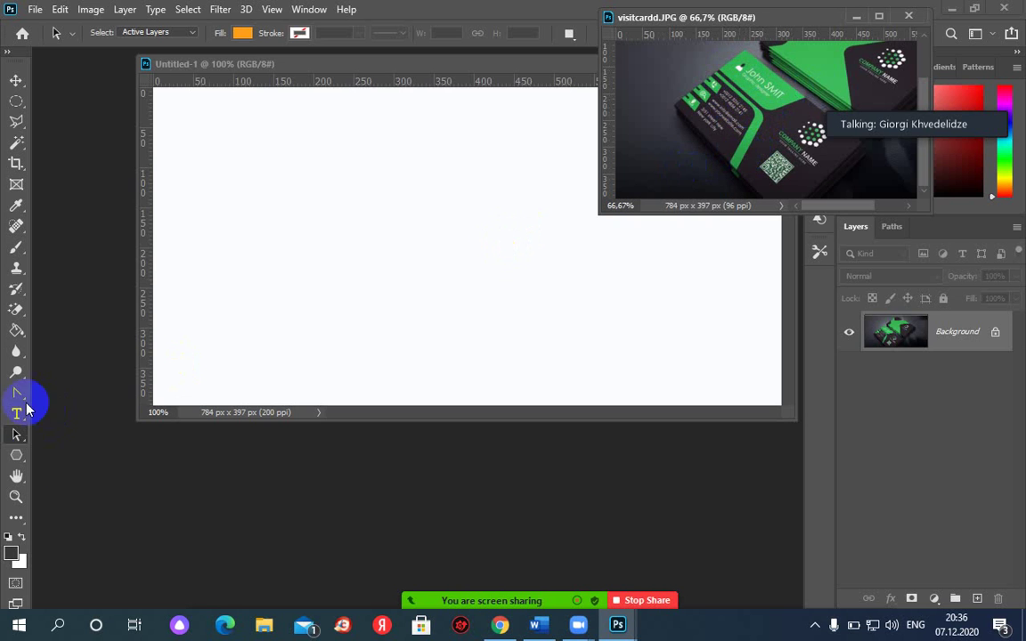
Select the Rounded Rectangle Tool and bring the Untitled-1 card document forward
left_click(20, 460)
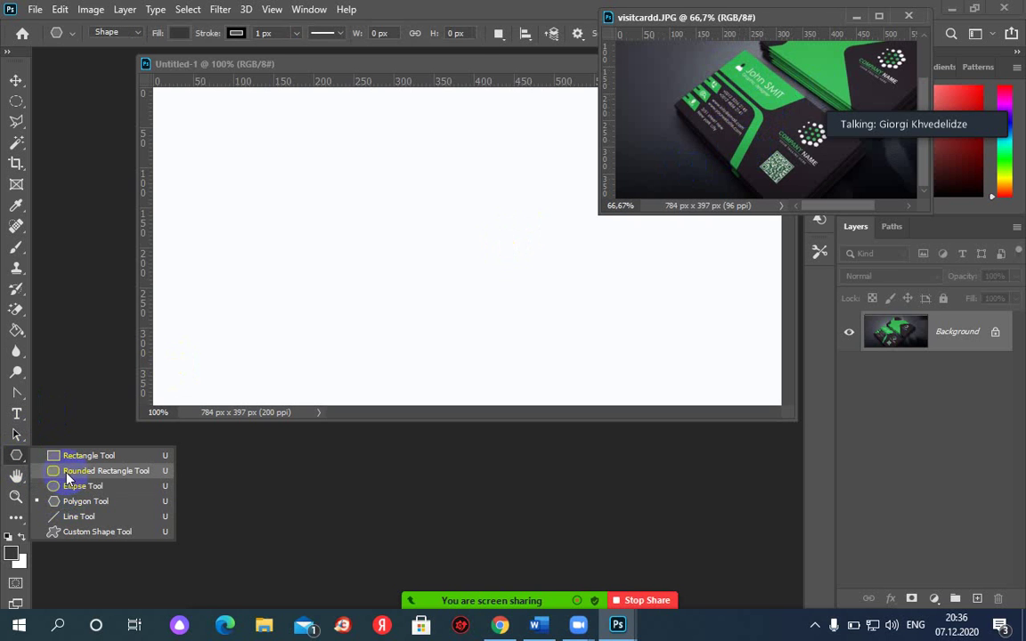
left_click(68, 472)
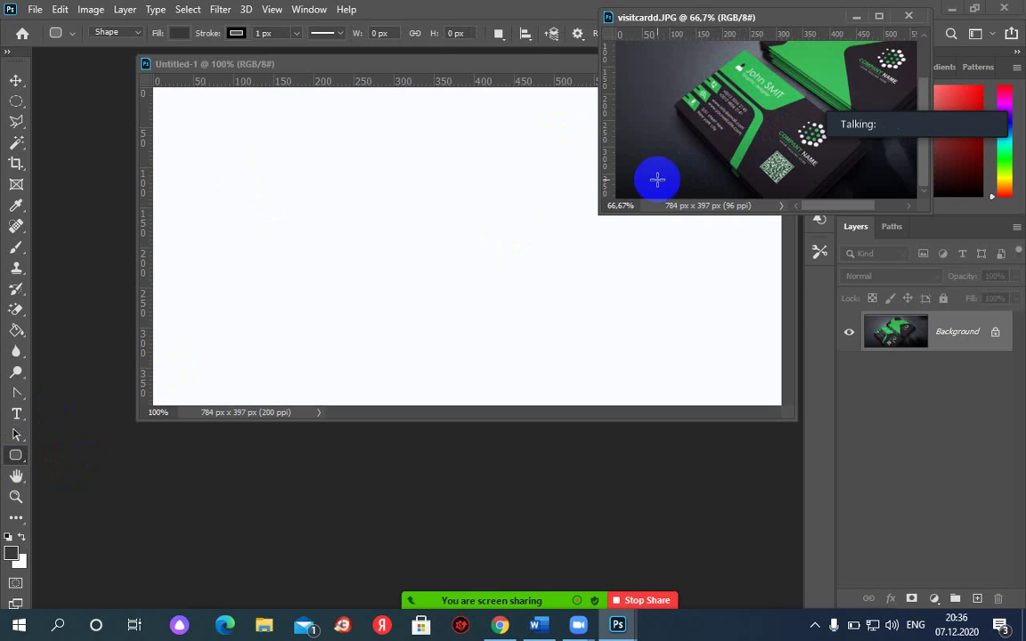
left_click(382, 297)
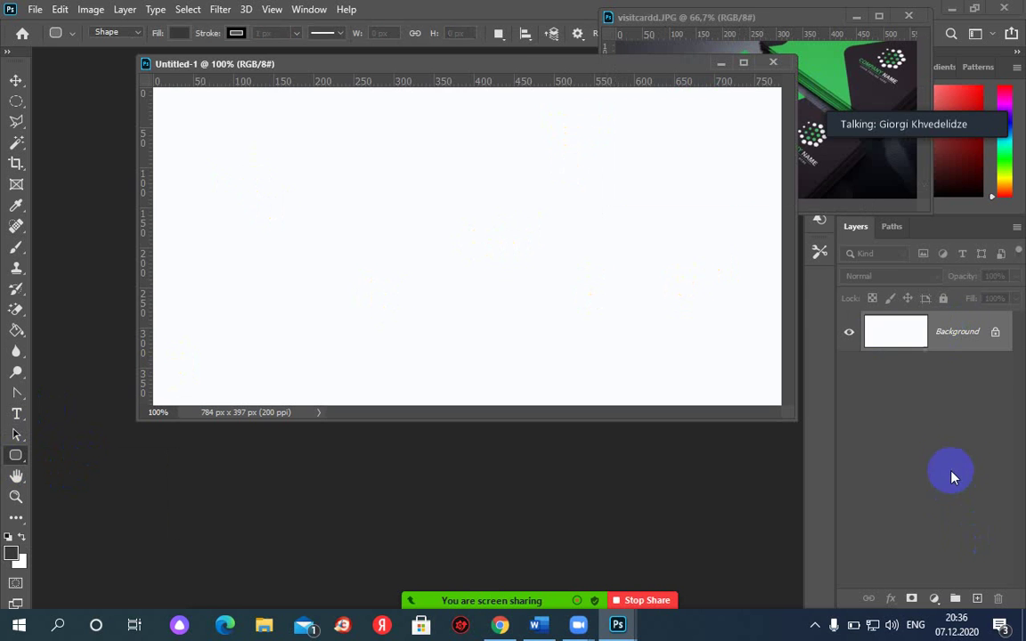
Add a new Layer 1 and fill it with dark grey using Alt+Backspace
left_click(977, 599)
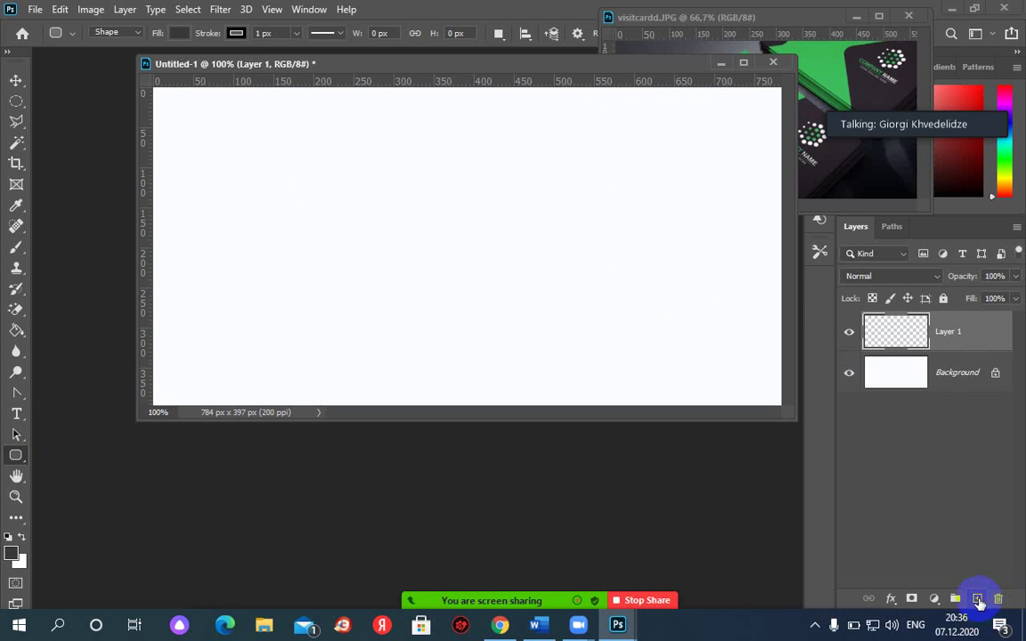
left_click(16, 455)
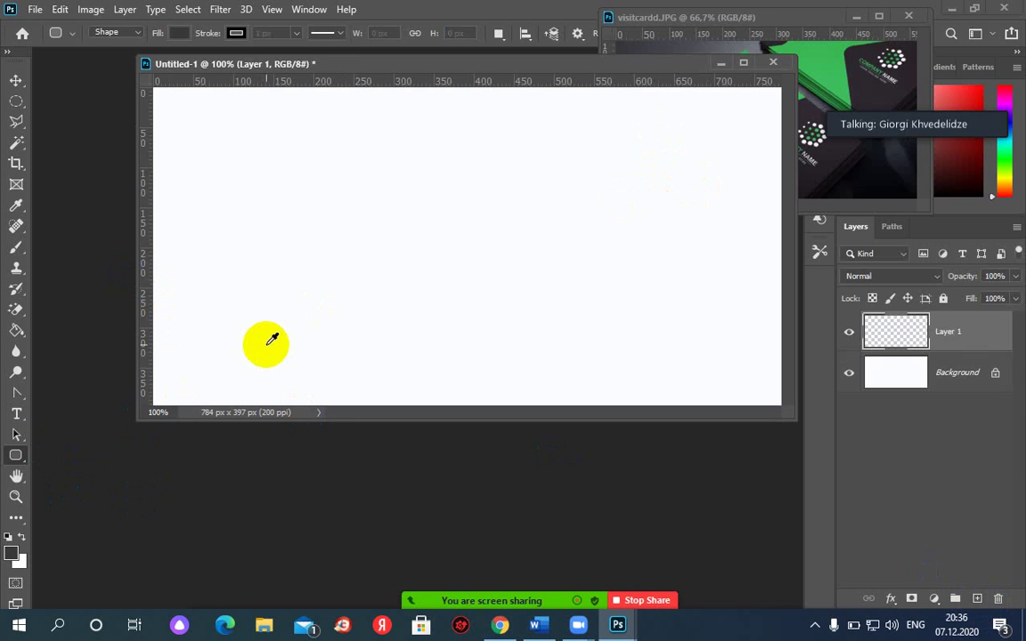
key("alt+BackSpace")
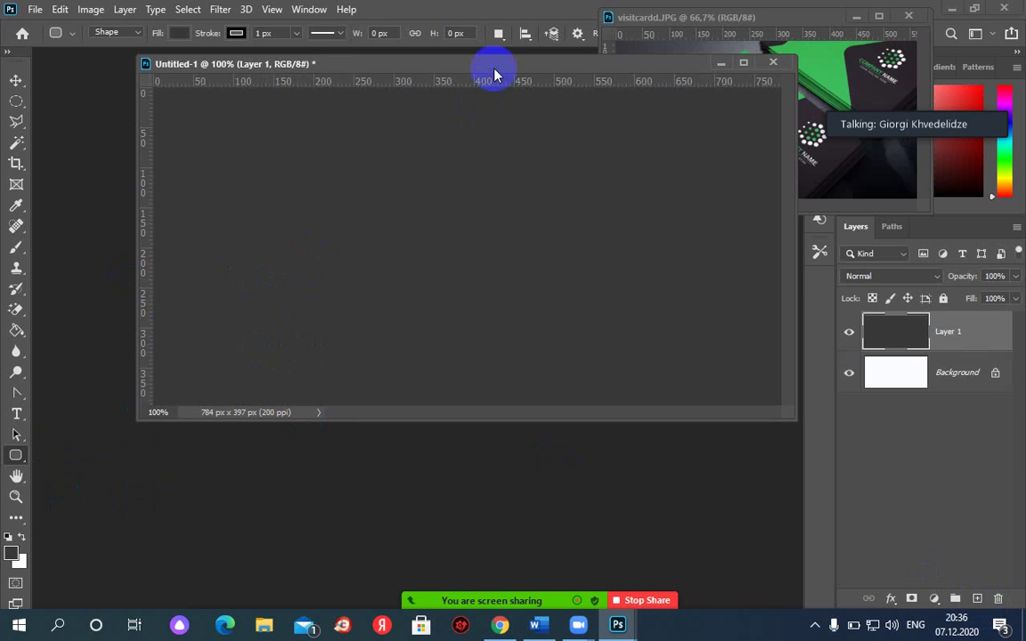
mouse_move(495, 72)
left_mouse_down()
mouse_move(366, 174)
mouse_move(423, 161)
left_mouse_up()
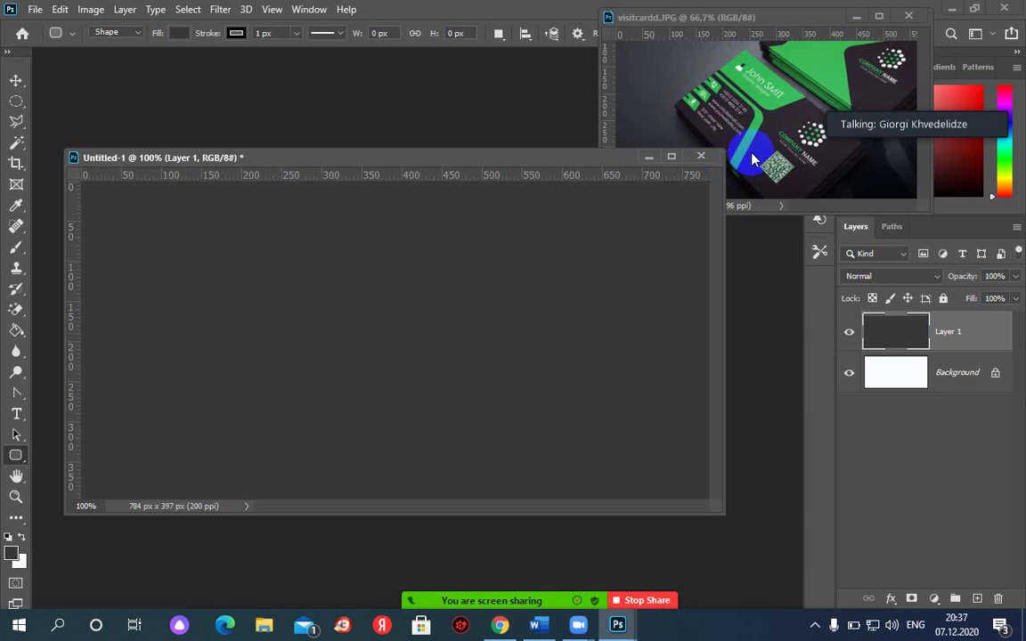
left_click_drag(288, 161, 311, 171)
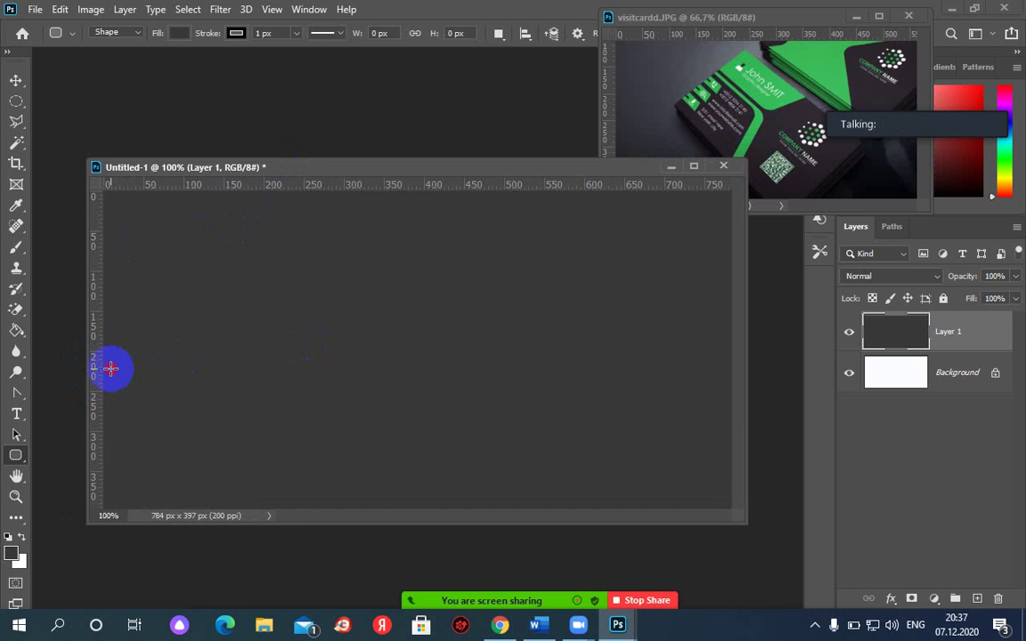
Draw a rounded rectangle at the card's lower left and fill it green from Recently Used Colors
left_click_drag(111, 368, 329, 557)
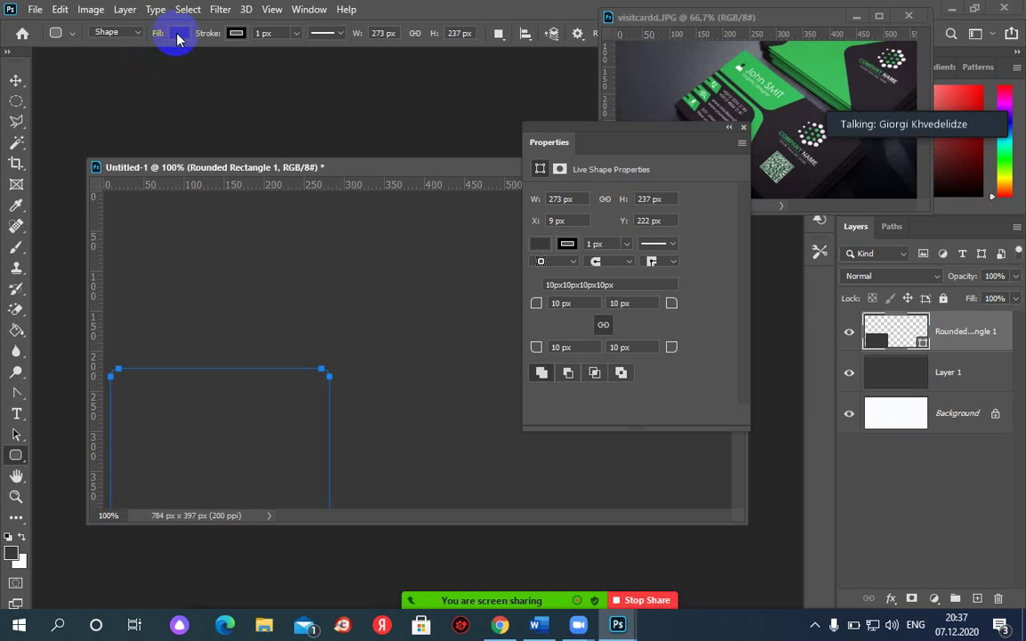
left_click(178, 36)
left_click(233, 119)
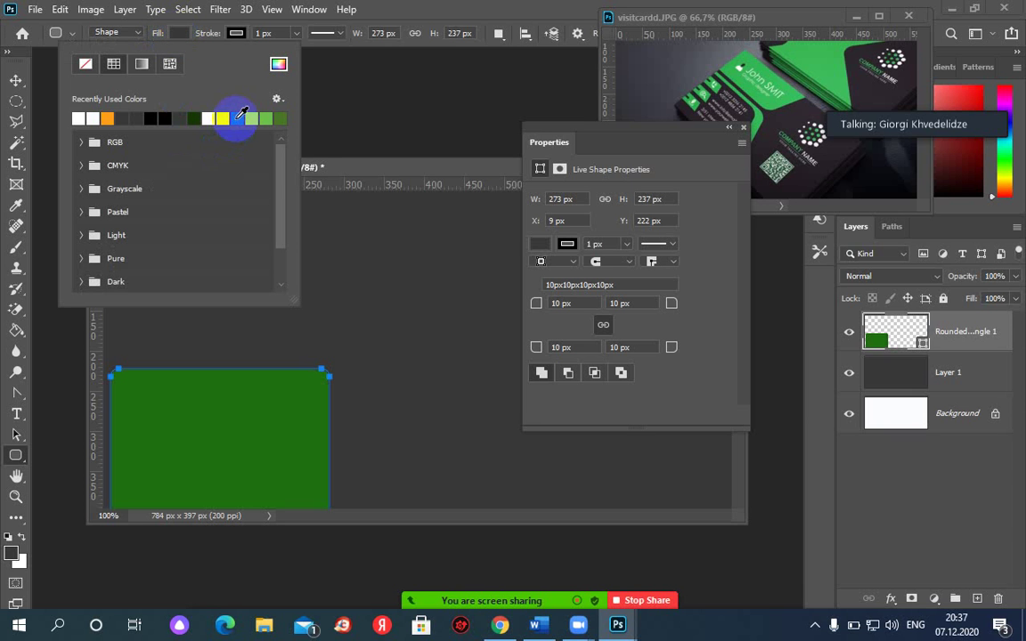
left_click(419, 11)
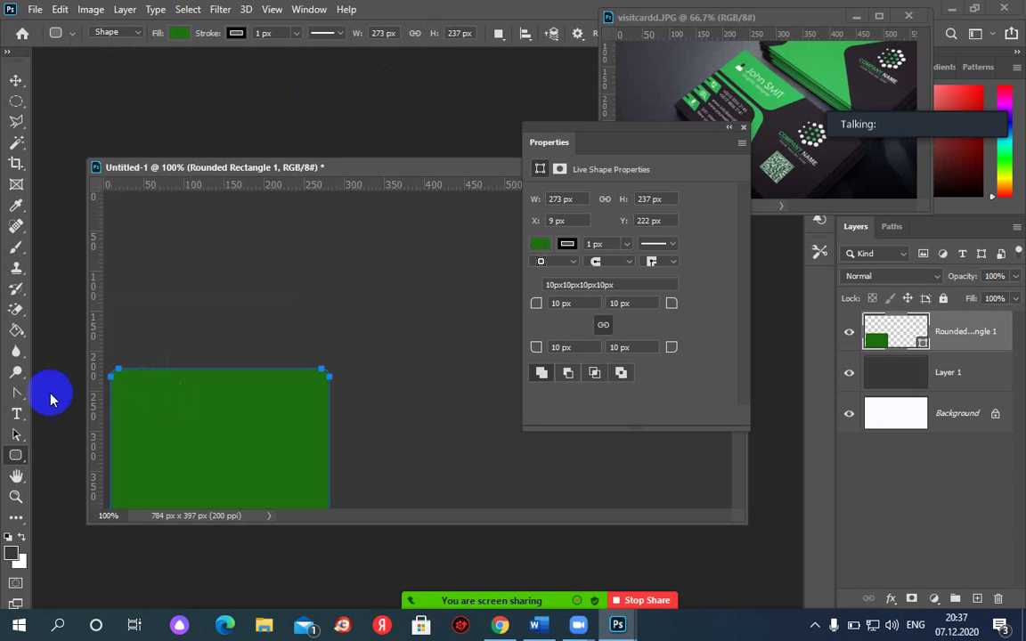
Move the green rectangle against the card's left edge and close Properties
left_click(17, 435)
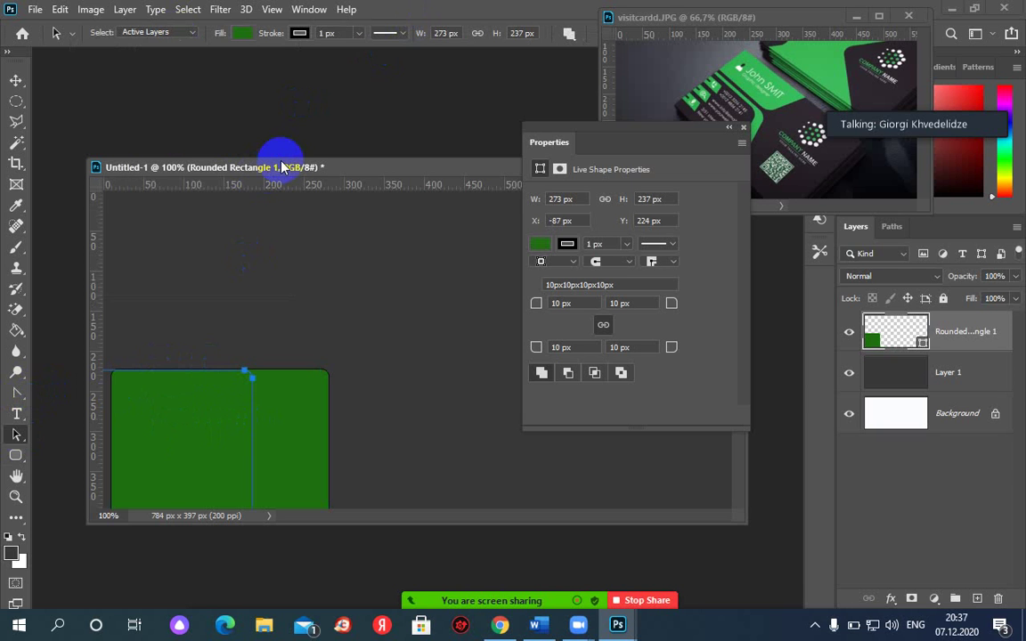
left_click_drag(279, 167, 292, 121)
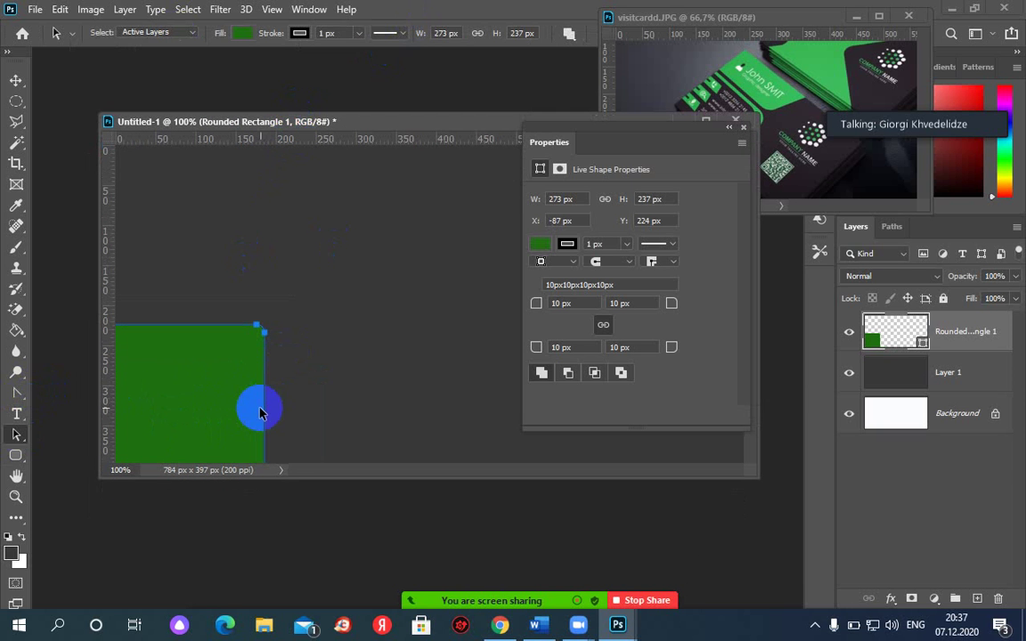
left_click_drag(248, 381, 293, 385)
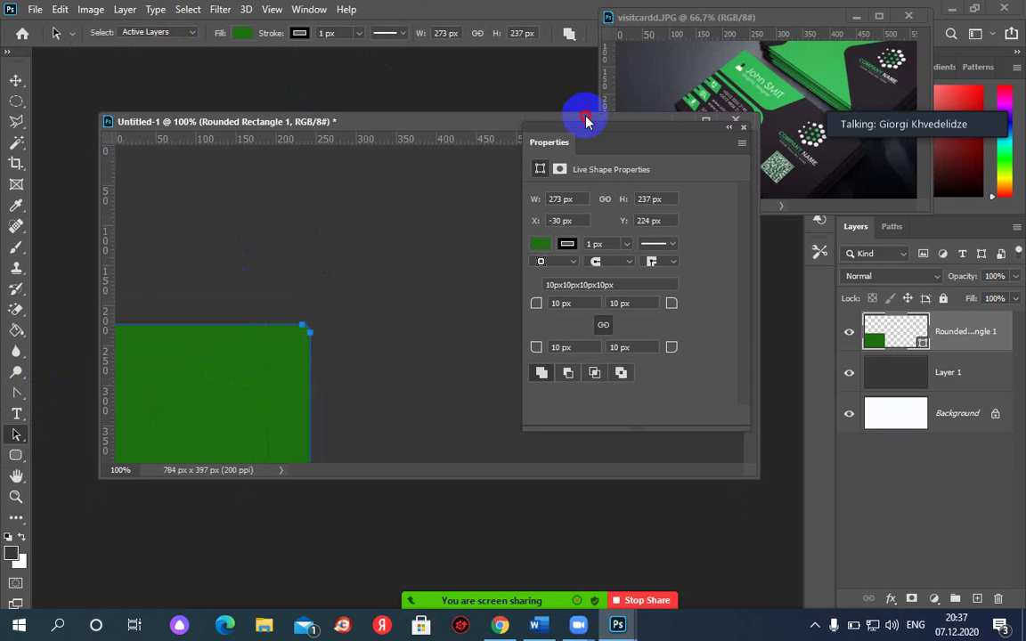
left_click_drag(584, 116, 577, 136)
left_click(745, 132)
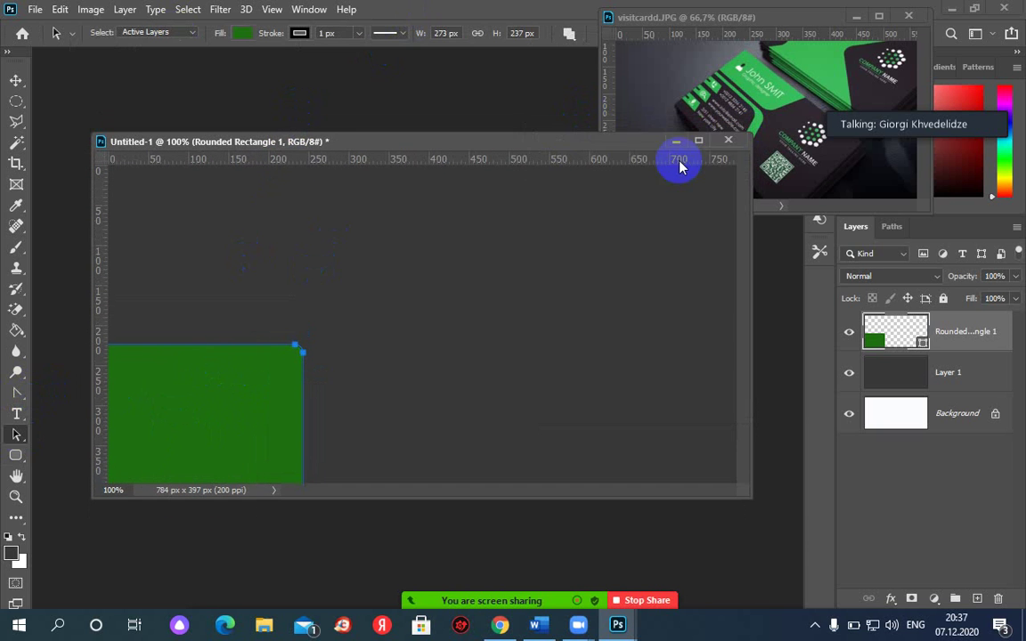
left_click_drag(640, 142, 620, 173)
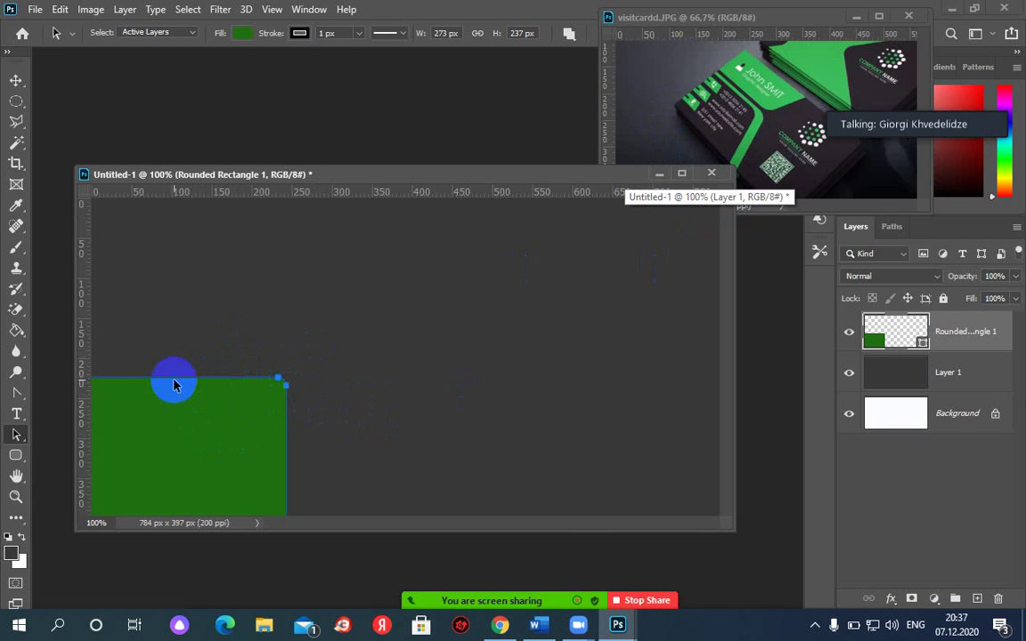
left_click_drag(175, 384, 246, 311)
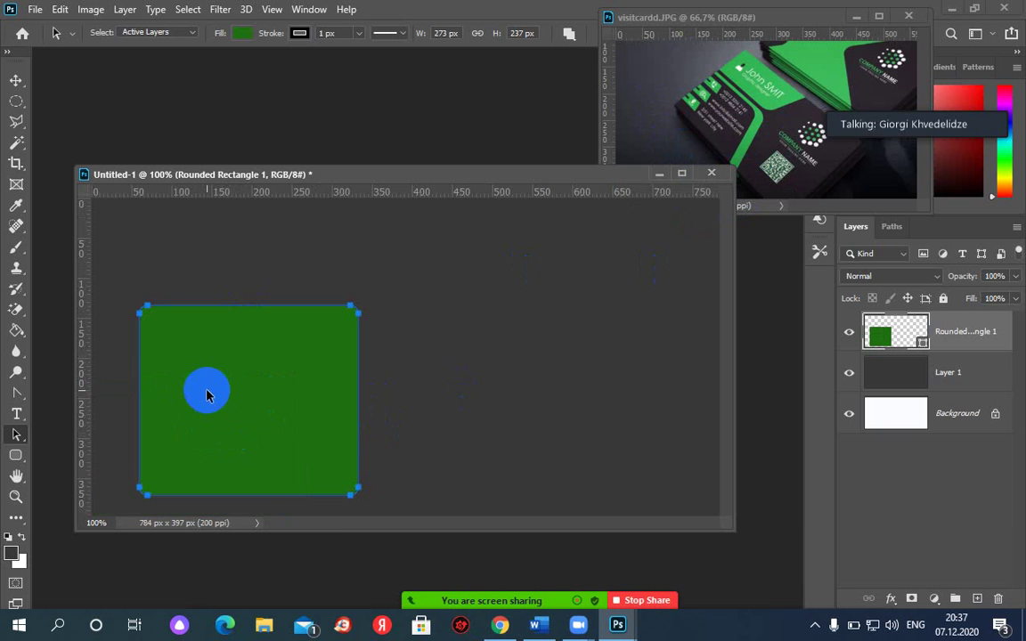
left_click_drag(207, 396, 154, 378)
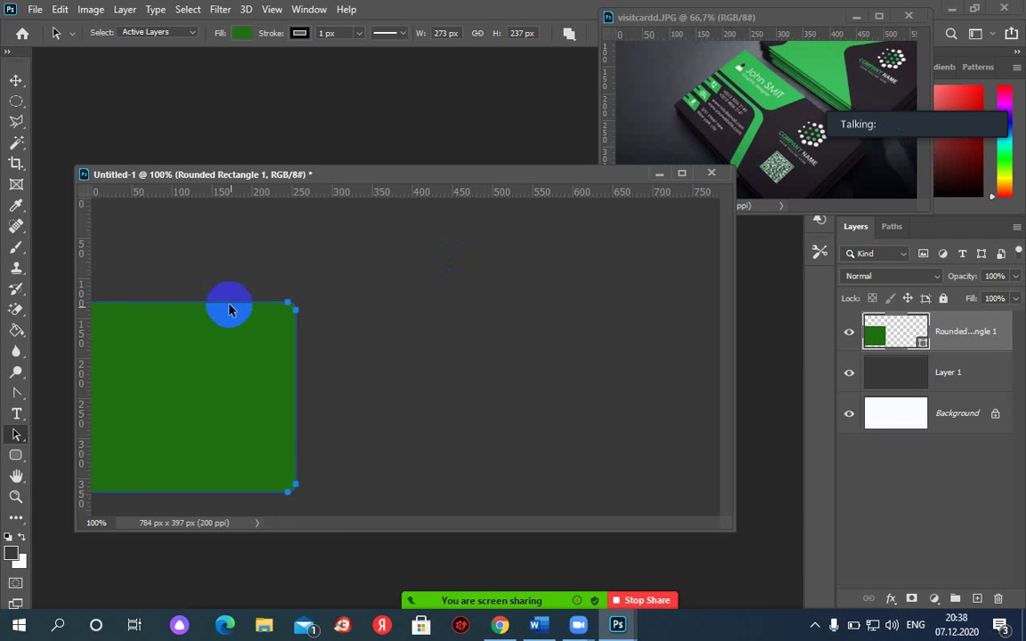
left_click(14, 439)
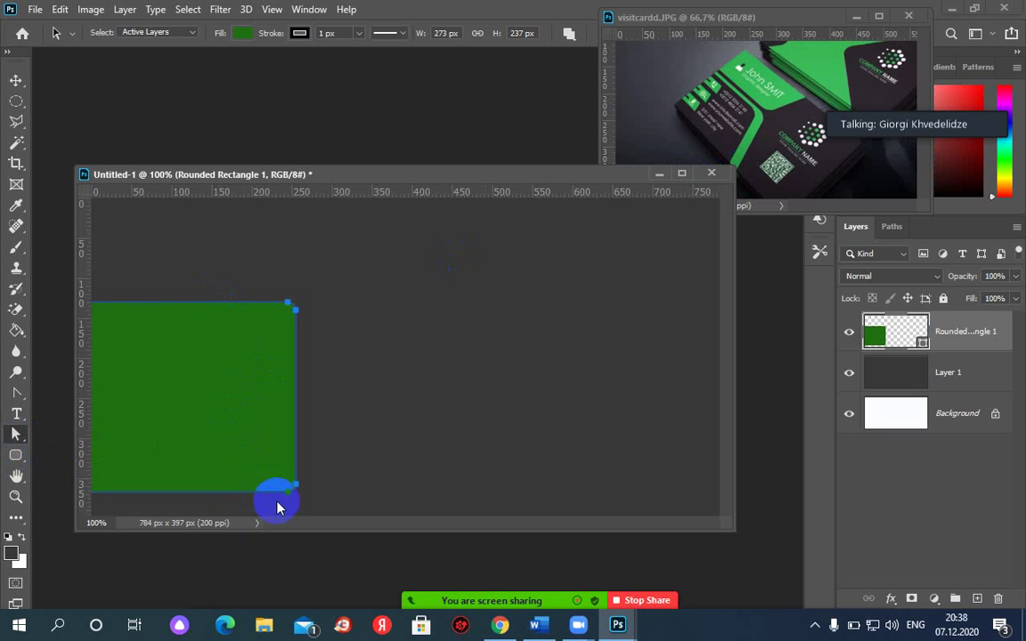
mouse_move(337, 483)
left_mouse_down()
mouse_move(263, 509)
mouse_move(345, 523)
left_mouse_up()
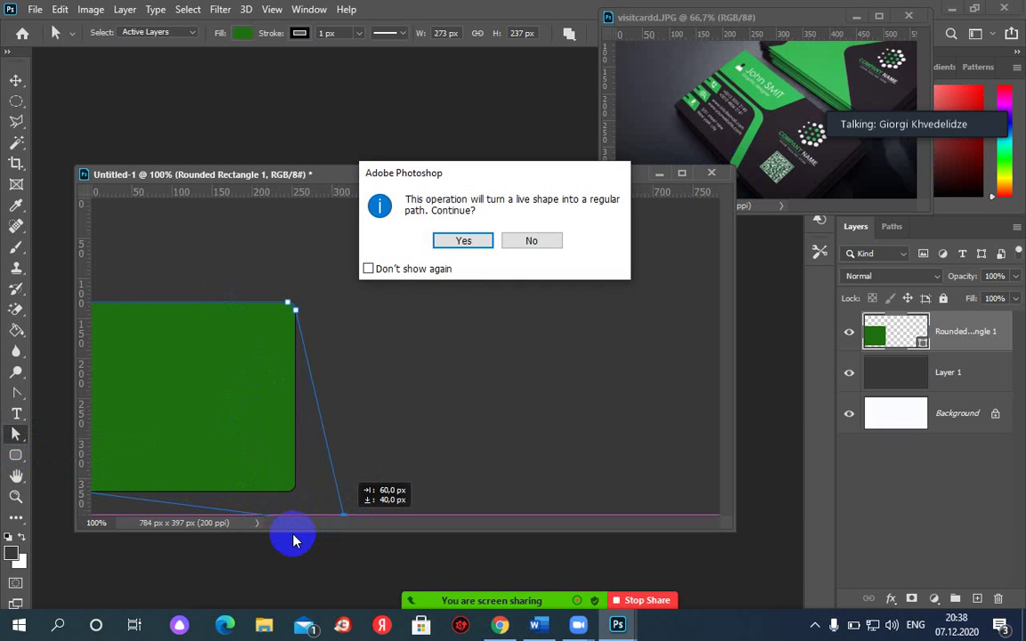
left_click(456, 238)
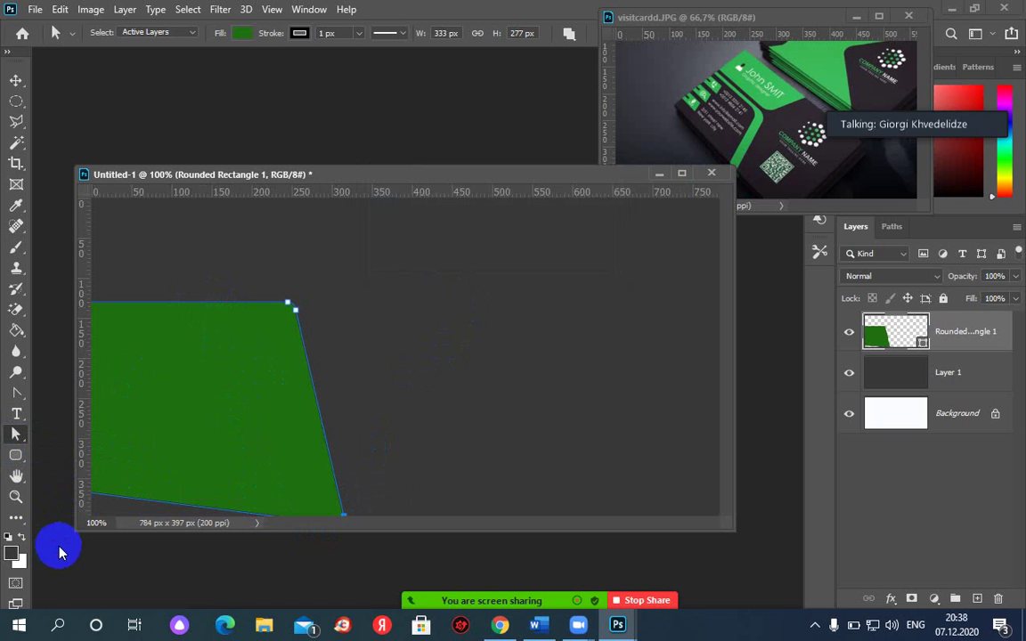
key("ctrl+z")
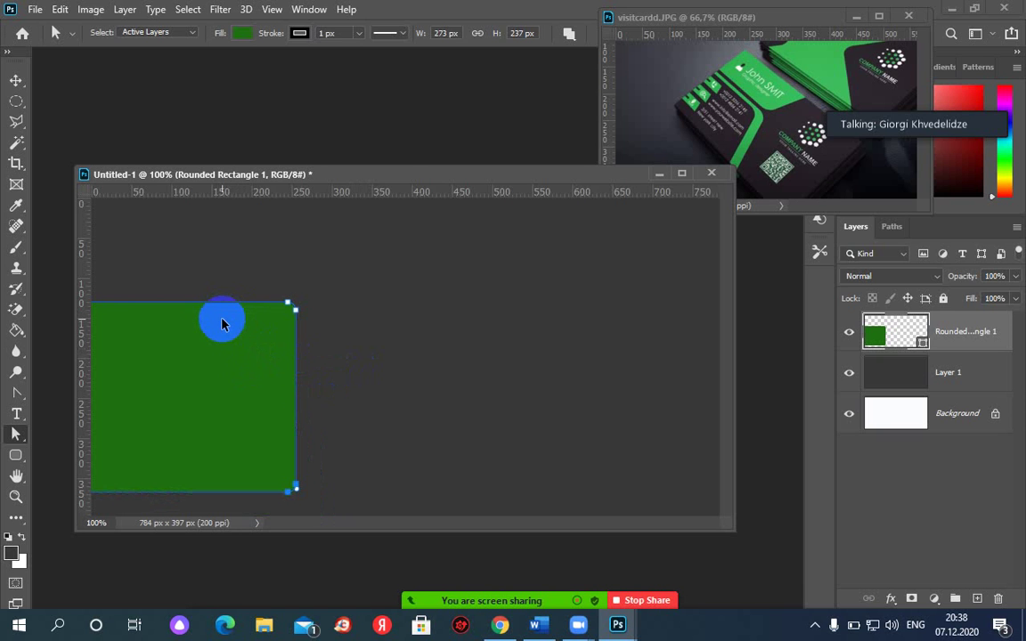
Start a free transform on the green rectangle and commit it unchanged
key("ctrl+t")
right_click(247, 365)
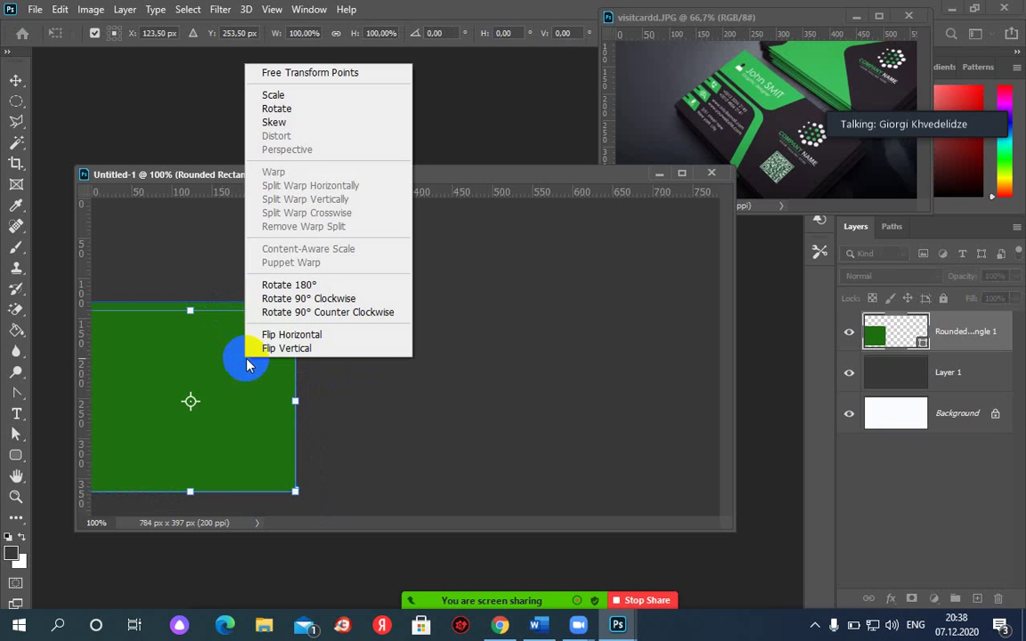
left_click(476, 179)
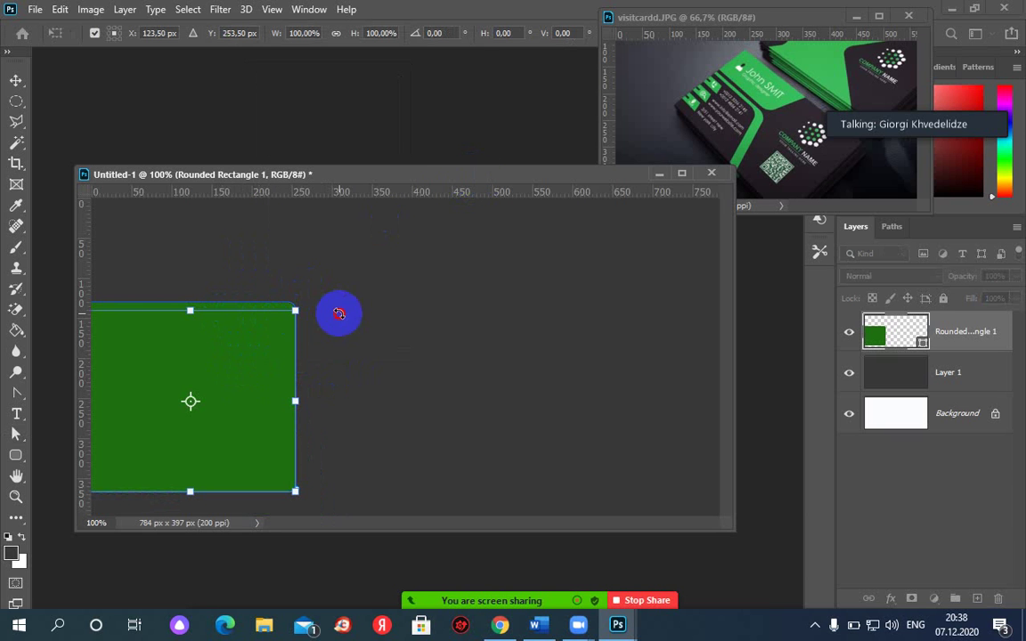
left_click(370, 220)
left_click(60, 11)
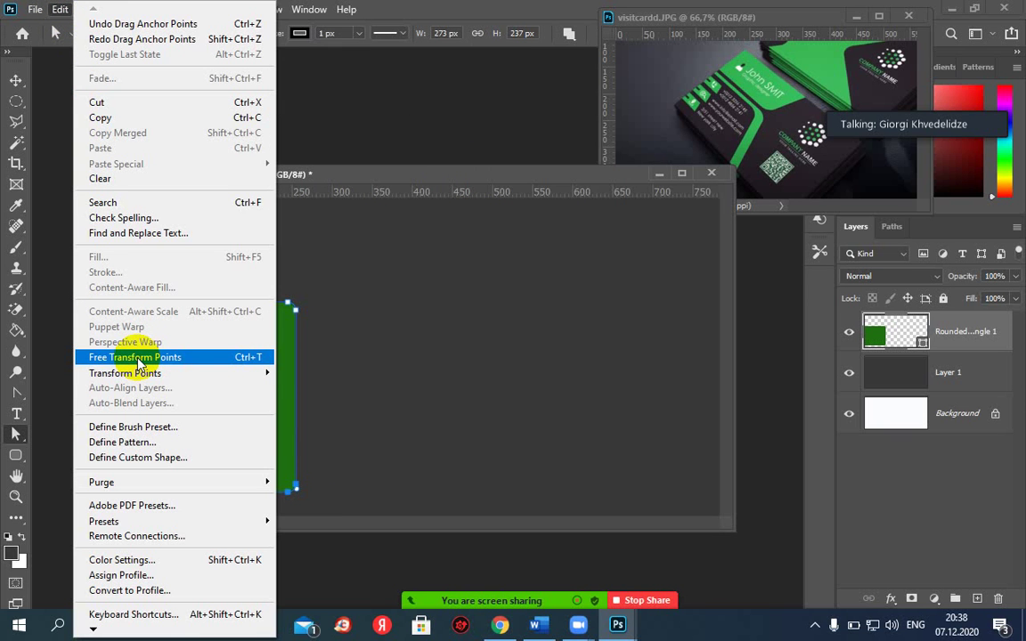
mouse_move(126, 373)
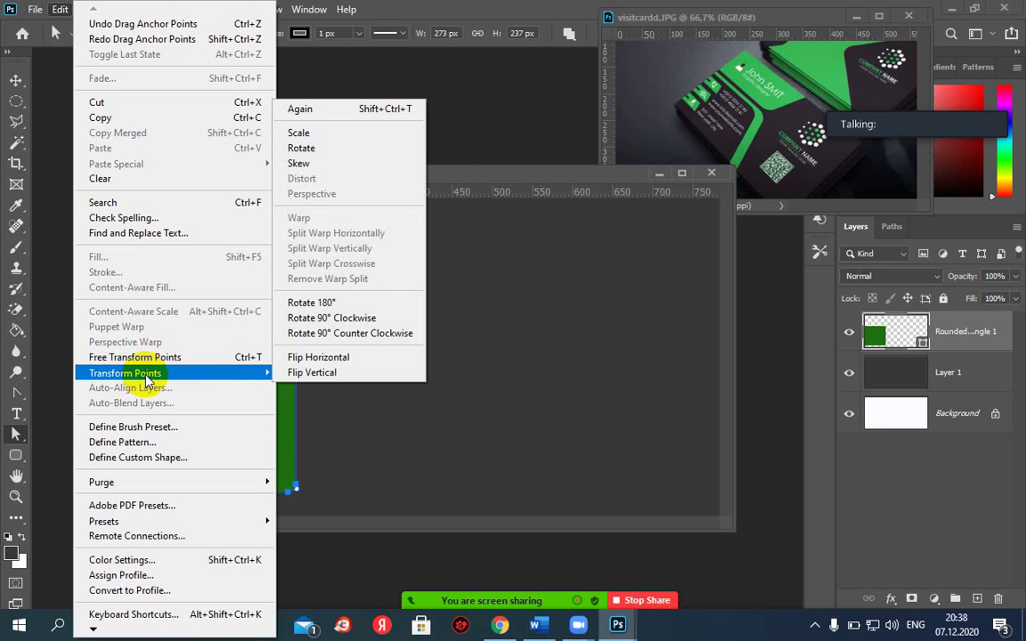
left_click_drag(515, 178, 513, 132)
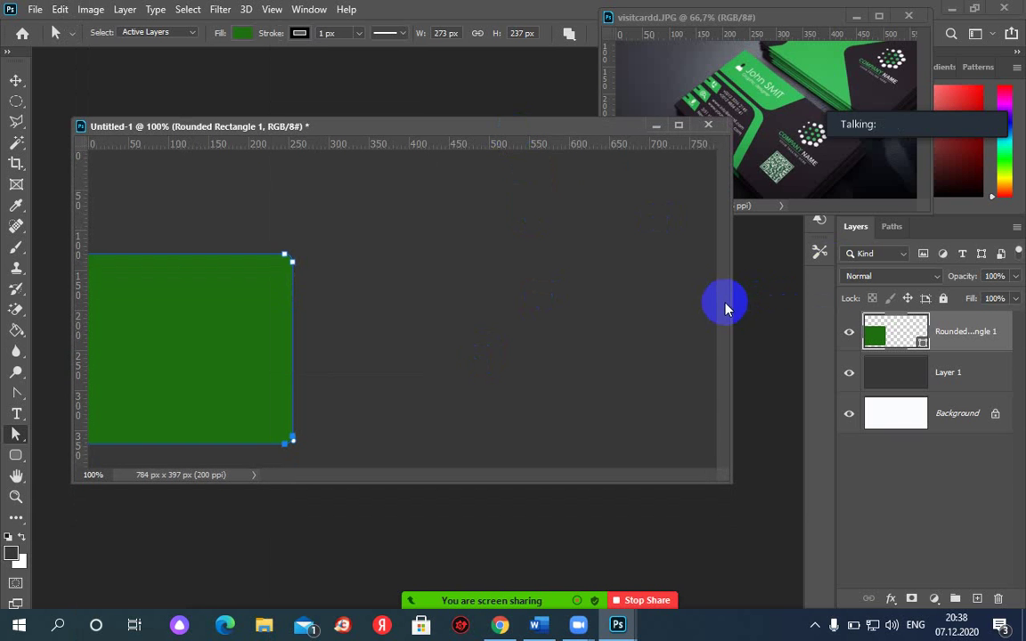
Start a Perspective transform on the green path through Edit > Transform Path
left_click(283, 445)
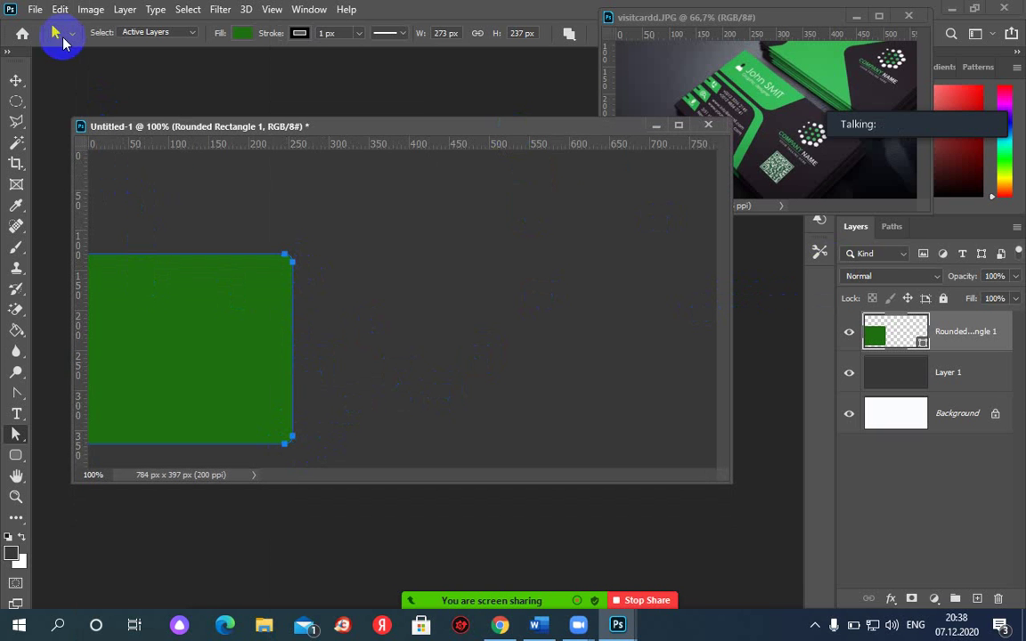
left_click(51, 12)
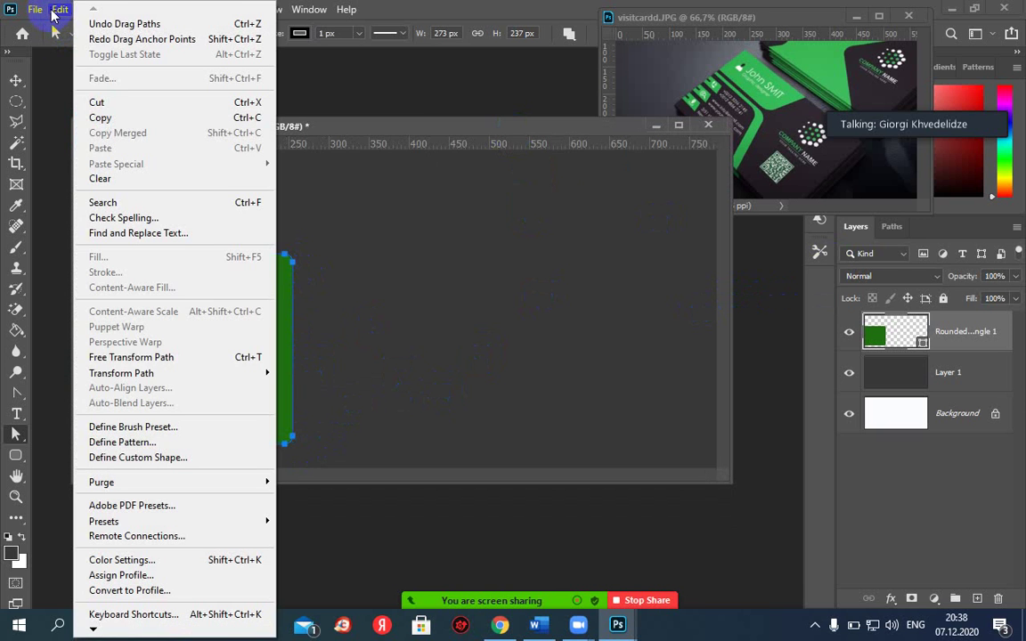
left_click(194, 358)
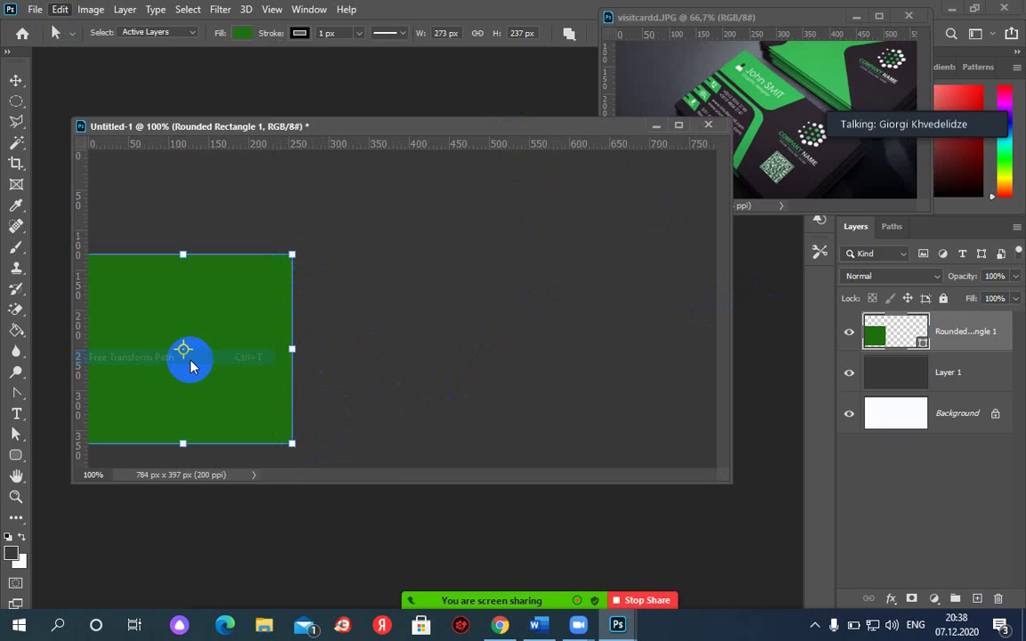
right_click(228, 301)
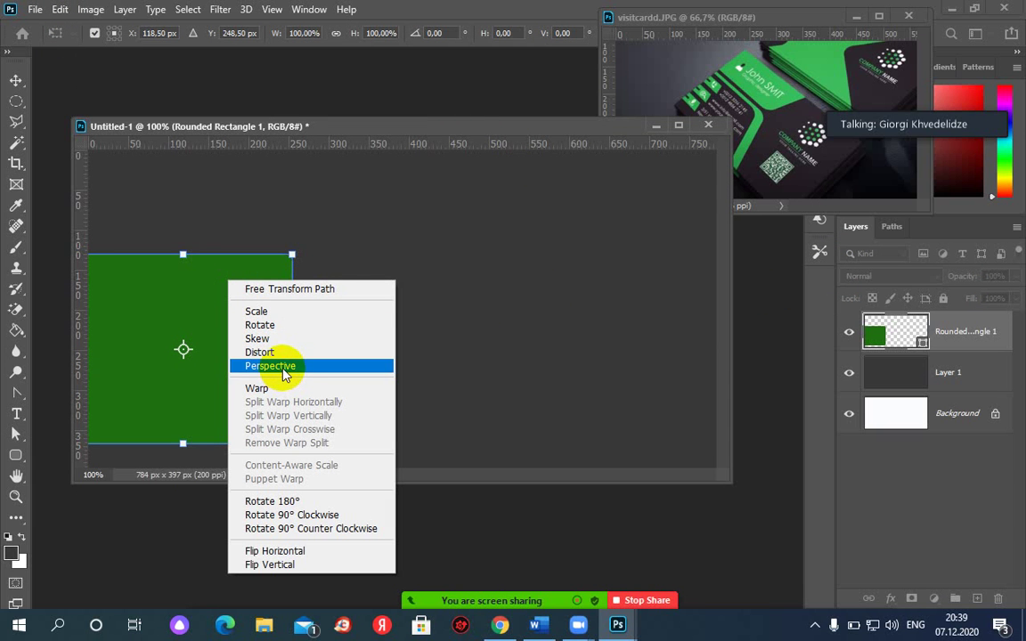
right_click(211, 274)
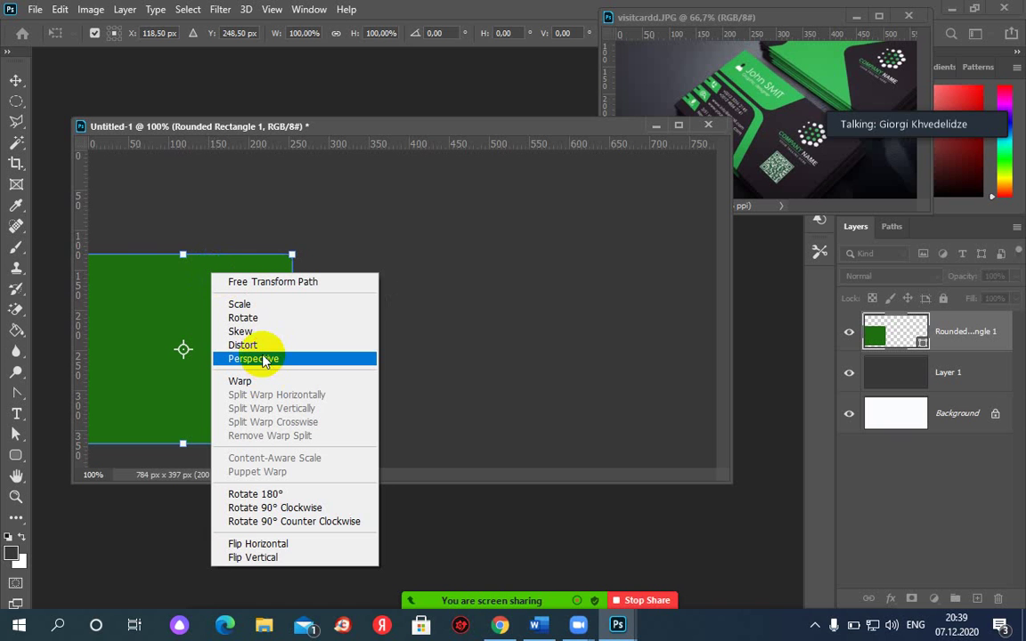
left_click(60, 10)
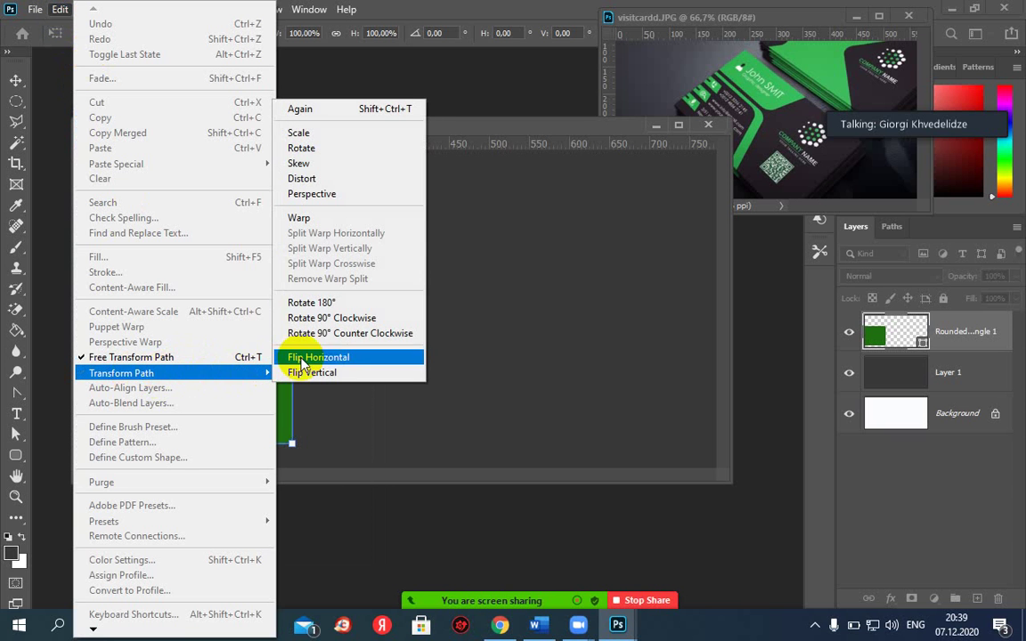
left_click(322, 196)
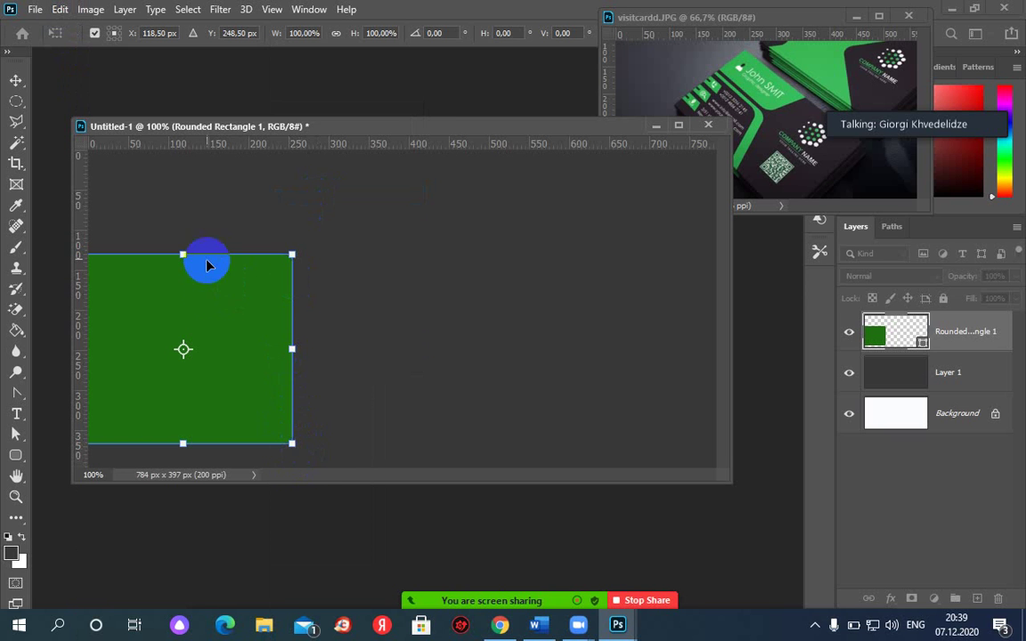
Slant the green rectangle into a trapezoid and accept converting the shape to a path
left_click_drag(197, 275, 307, 269)
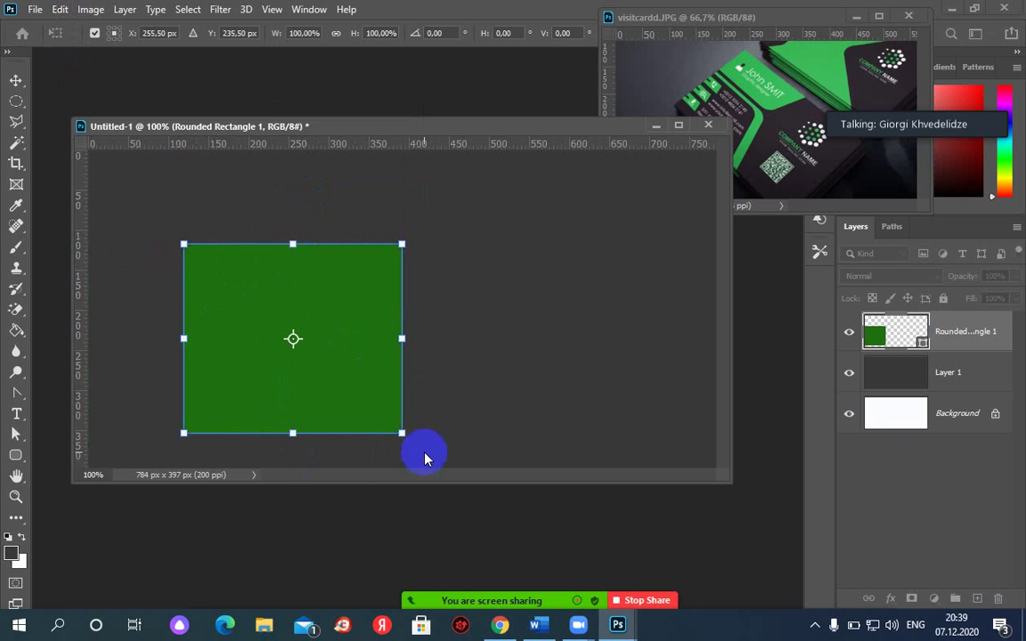
mouse_move(402, 436)
left_mouse_down()
mouse_move(539, 429)
mouse_move(436, 449)
mouse_move(500, 448)
left_mouse_up()
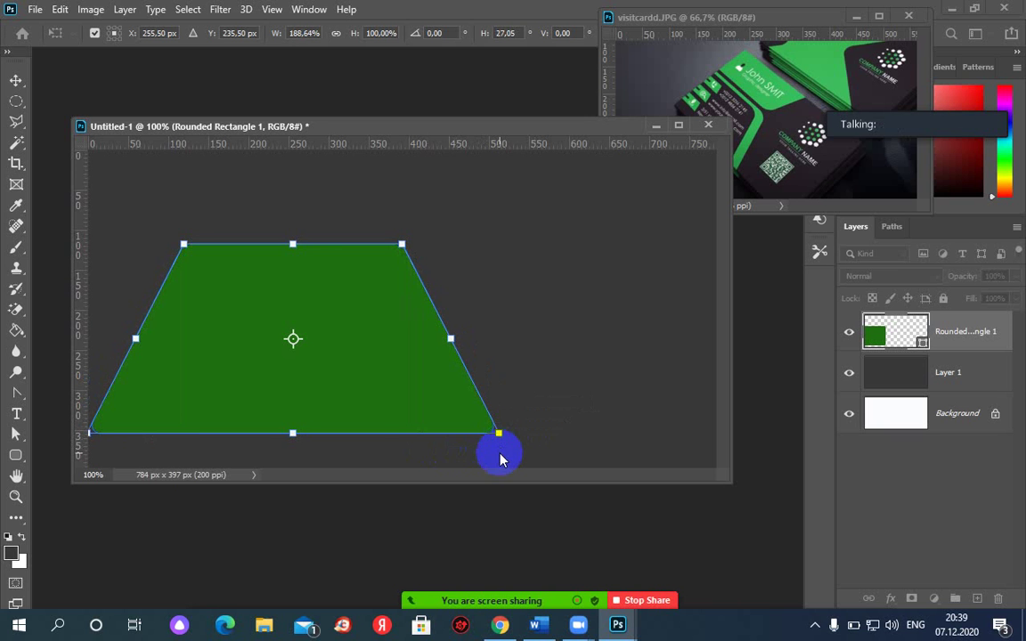
mouse_move(309, 261)
left_mouse_down()
mouse_move(224, 270)
mouse_move(217, 325)
left_mouse_up()
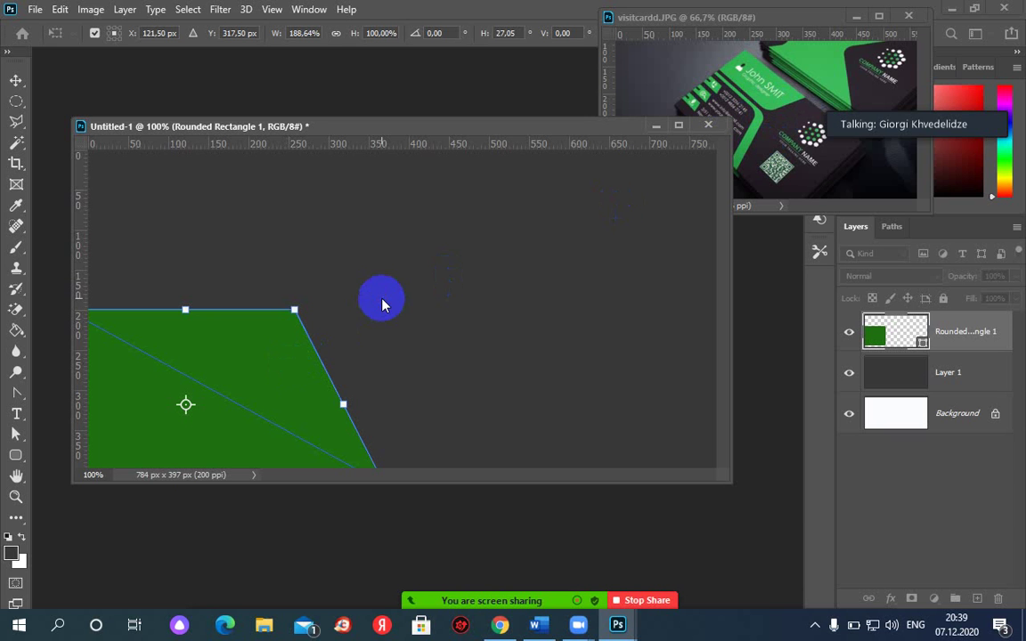
key("Return")
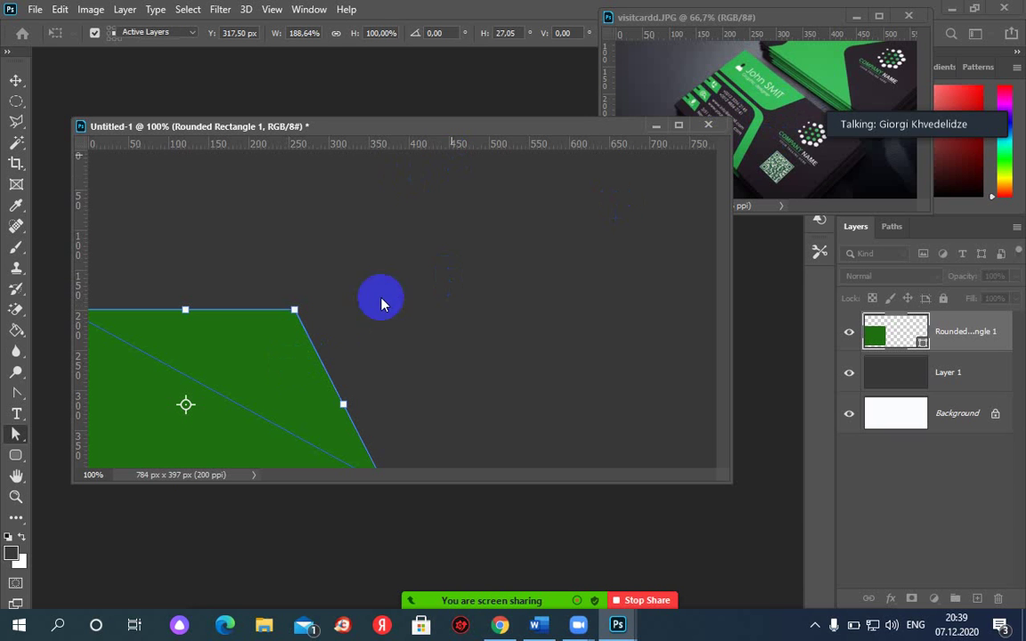
left_click(460, 239)
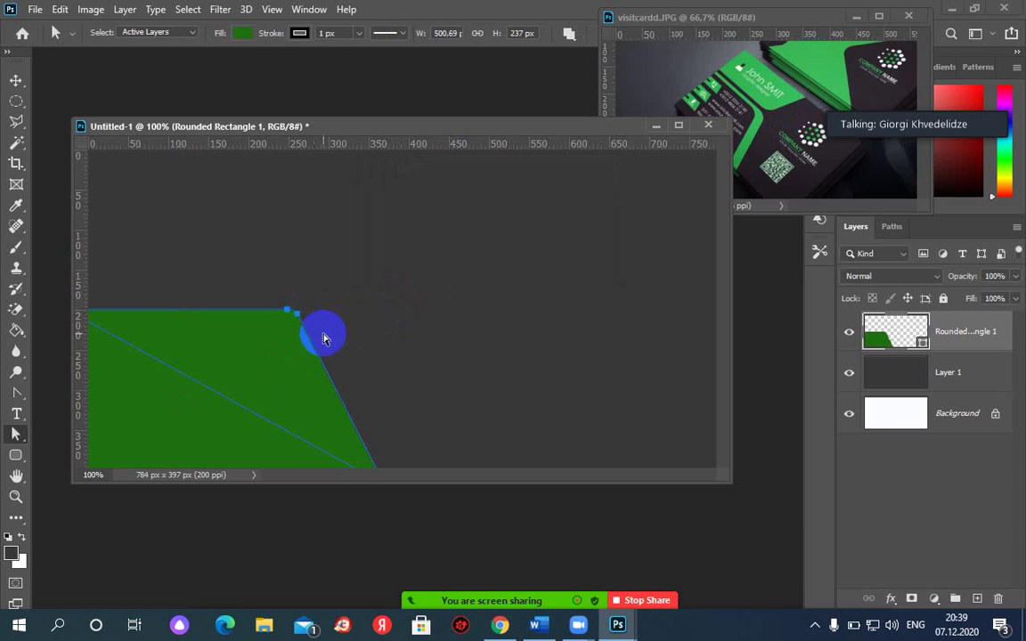
Undo the trapezoid and remove the green rectangle layer entirely
left_click(330, 303)
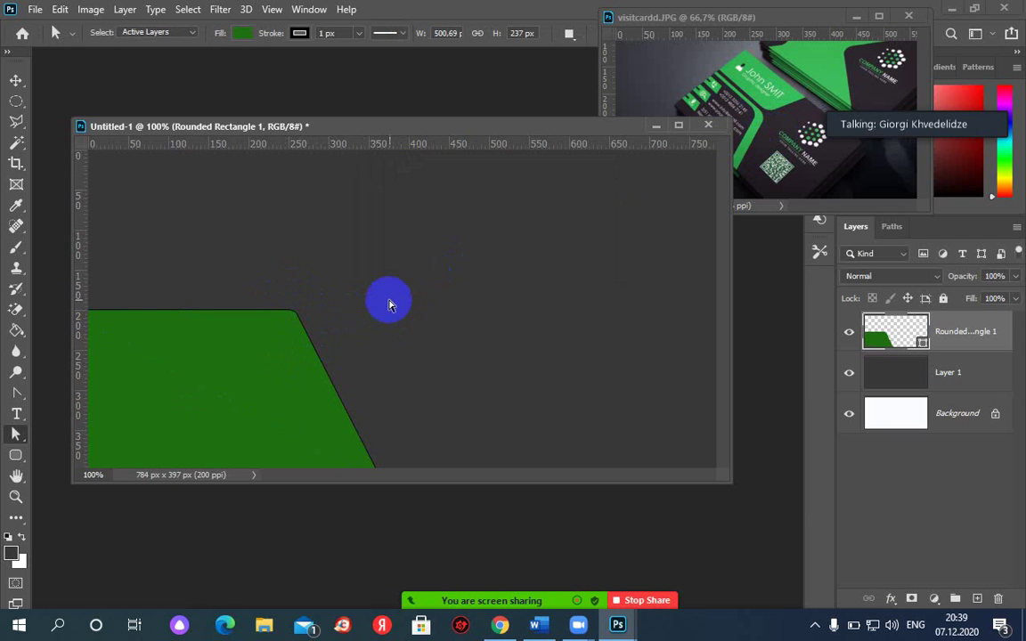
key("ctrl+z")
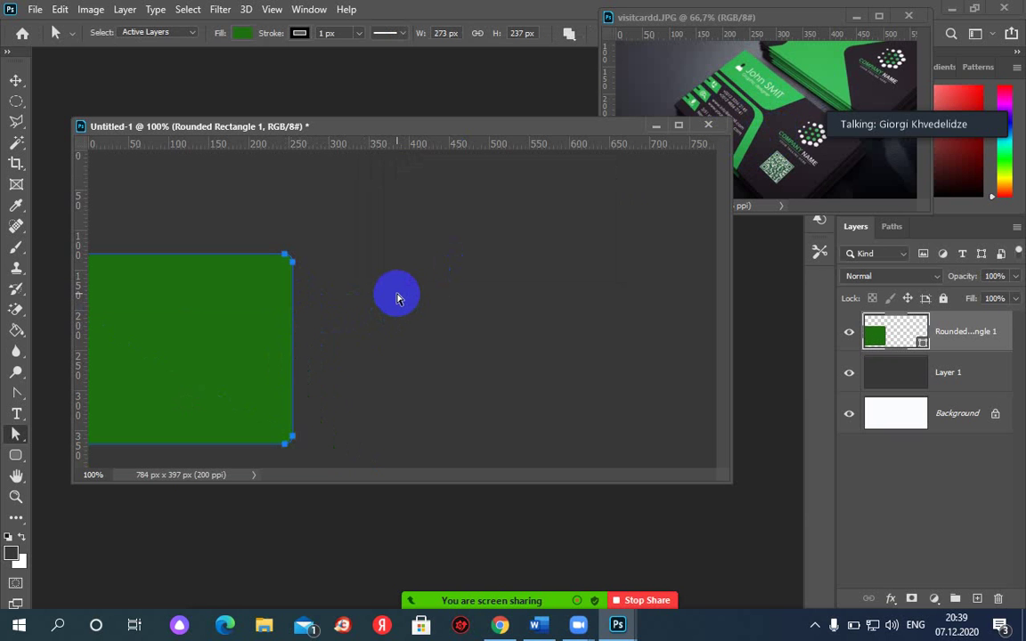
key("ctrl+z")
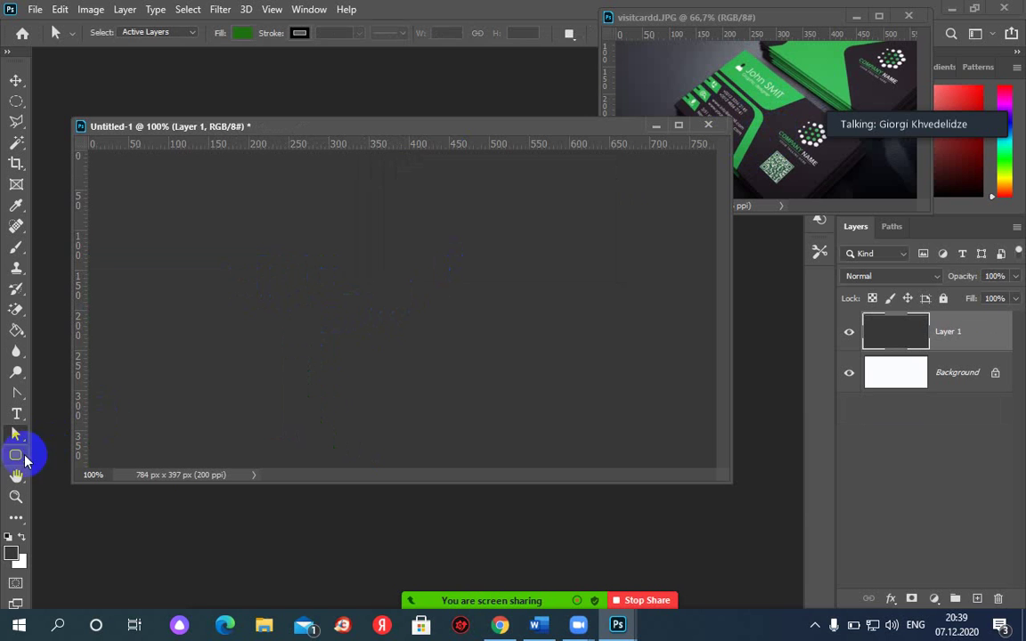
Draw a 284 × 179 px rounded rectangle and fill it dark green
left_click(24, 458)
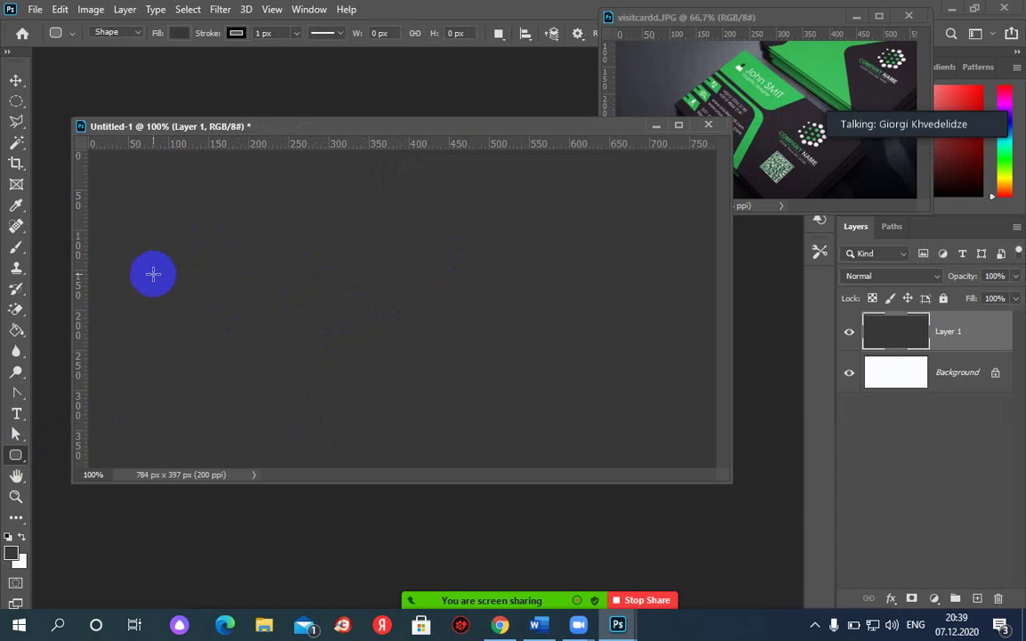
left_click_drag(153, 274, 380, 417)
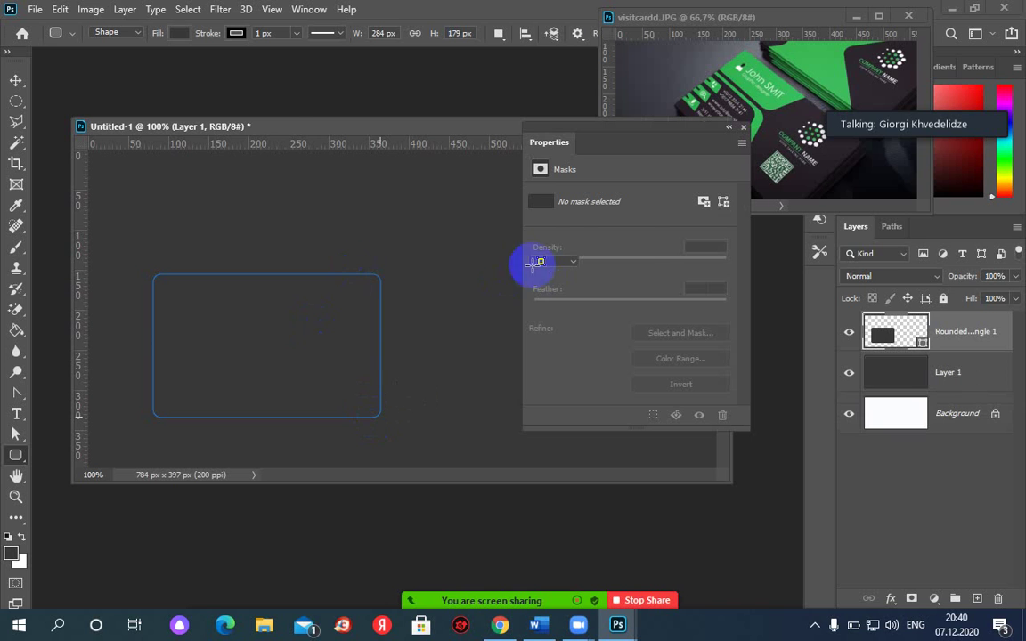
left_click(177, 34)
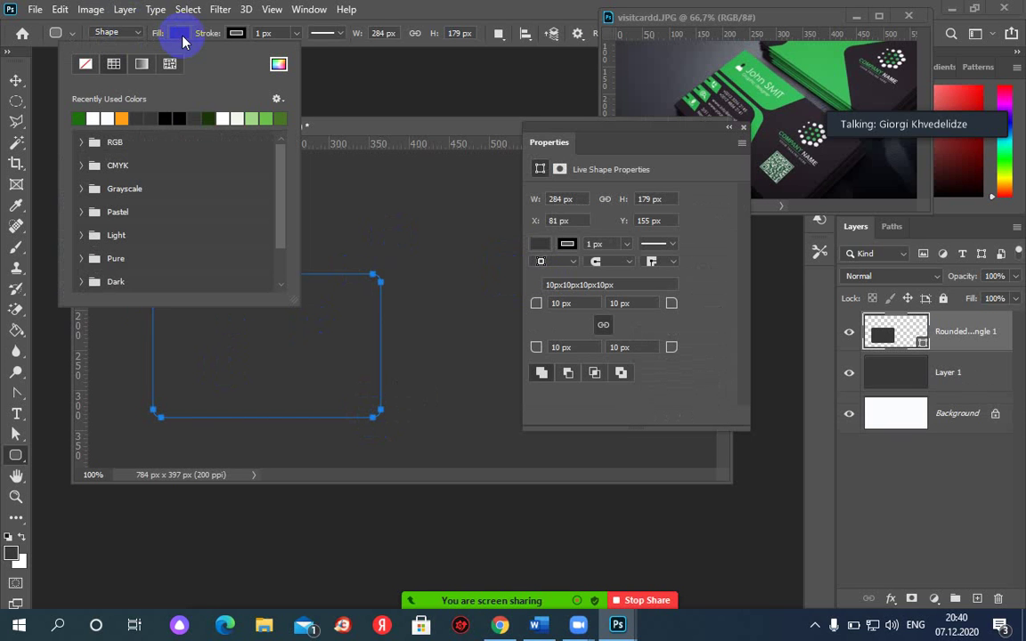
left_click(217, 119)
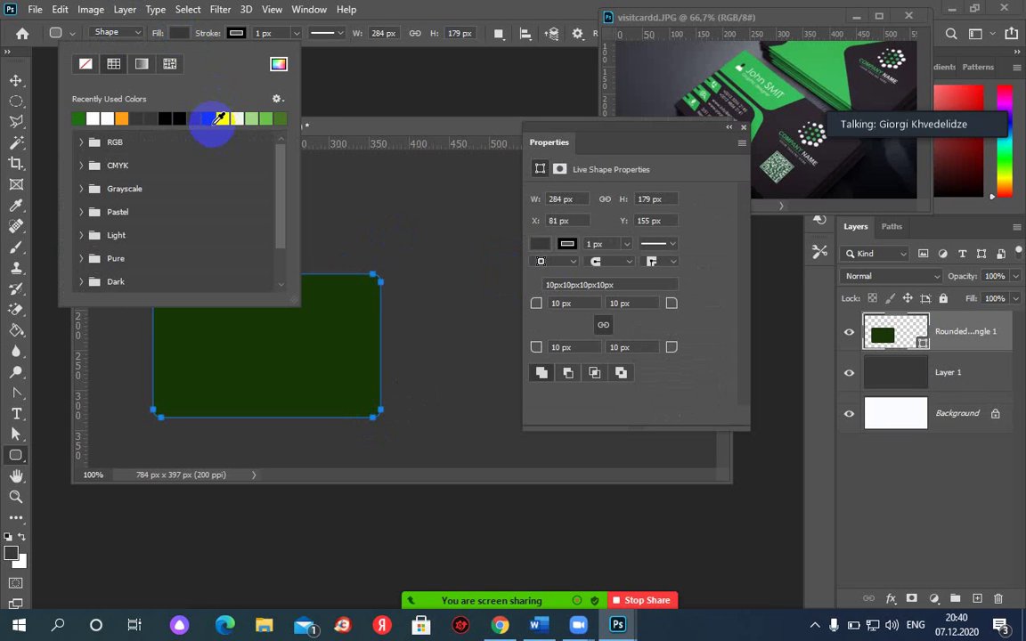
left_click(751, 97)
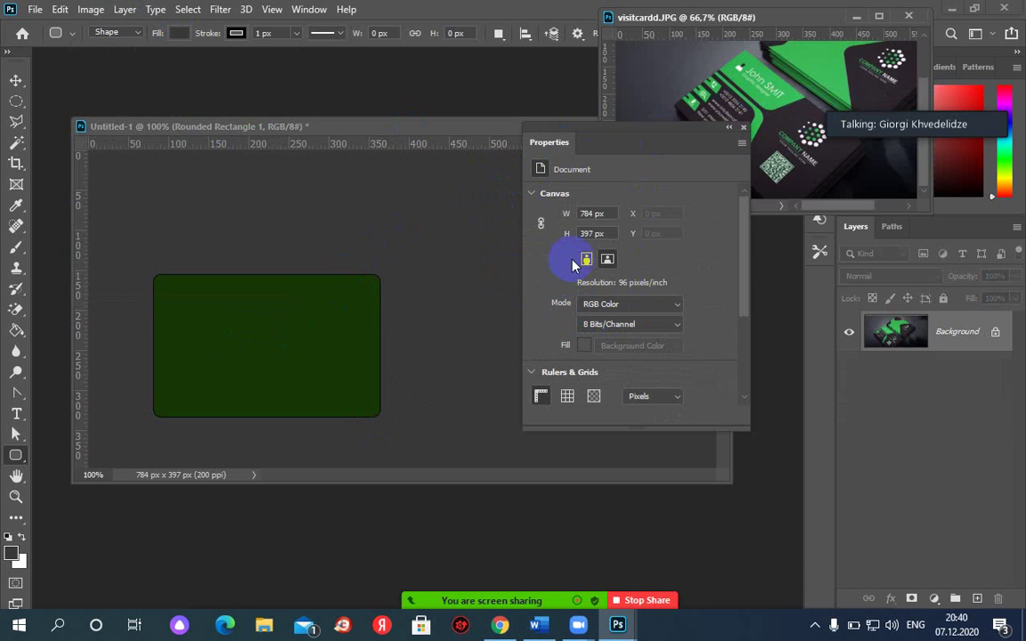
Select the rectangle and highlight its top-left corner radius in Properties
left_click(338, 292)
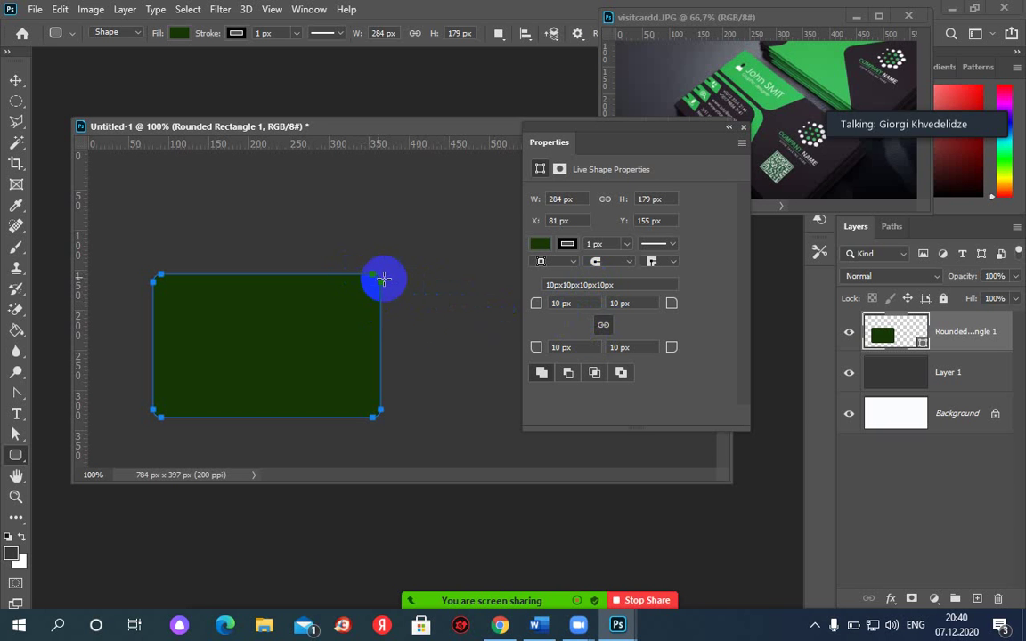
left_click(551, 306)
double_click(563, 306)
type("30")
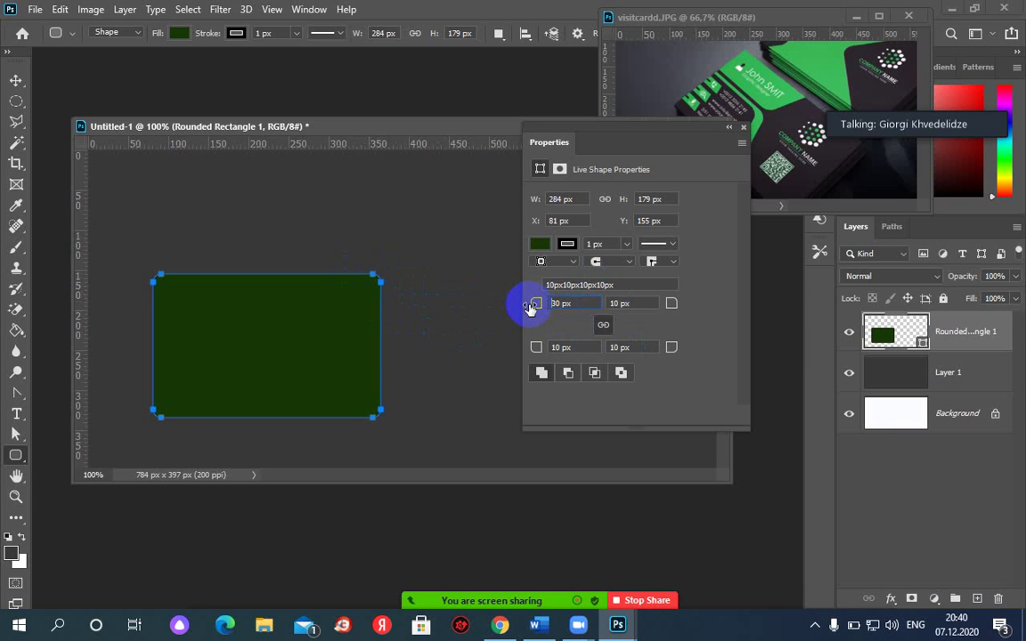
Apply 30 px corners, then try and revert an unlinked 100 px top-right radius
key("Return")
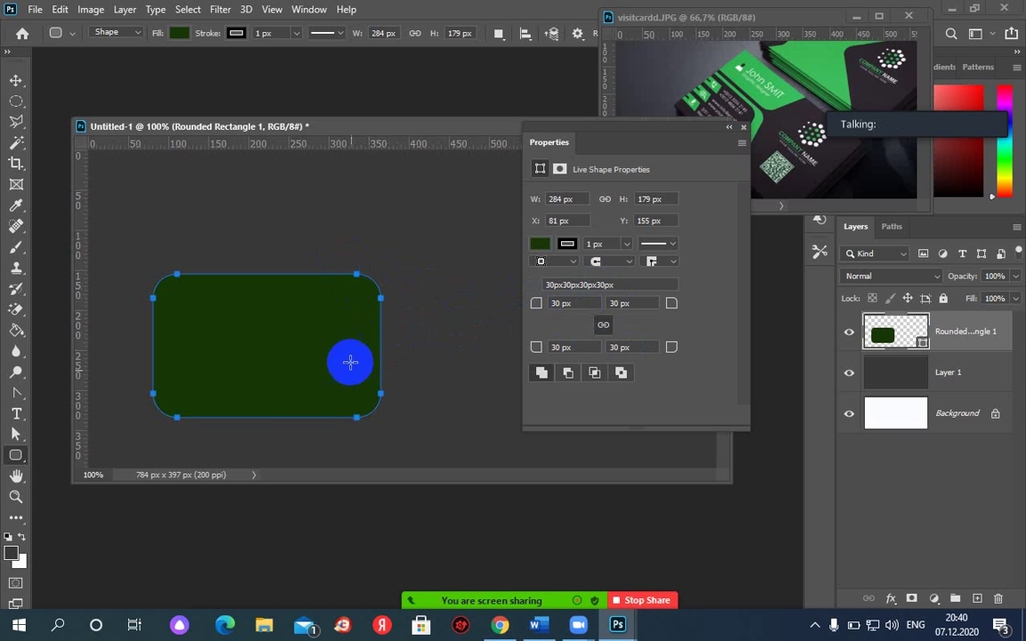
left_click(605, 329)
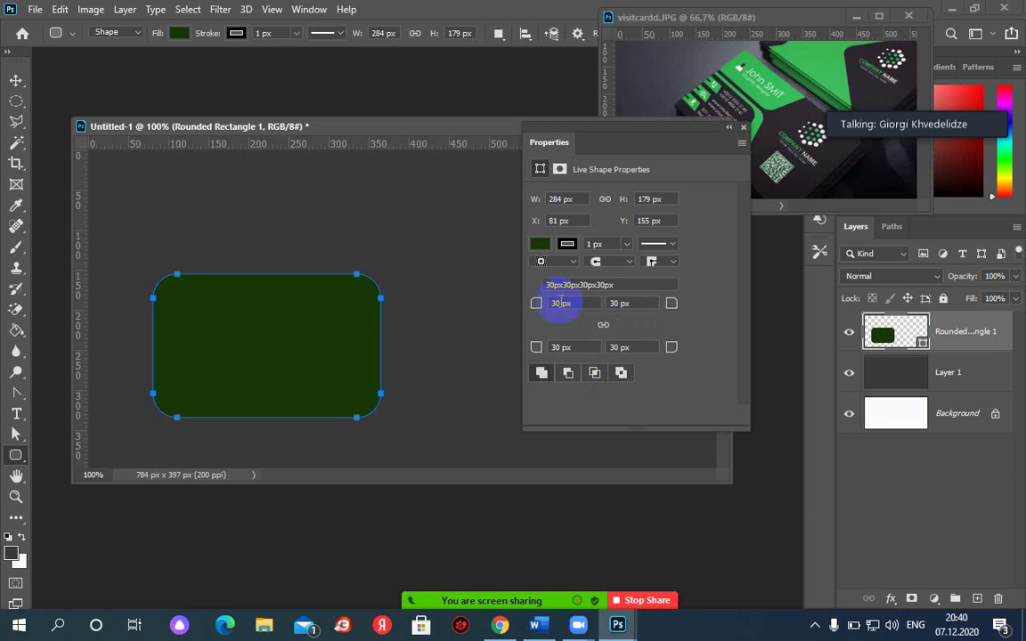
left_click_drag(560, 302, 539, 303)
left_click(184, 280)
type("100")
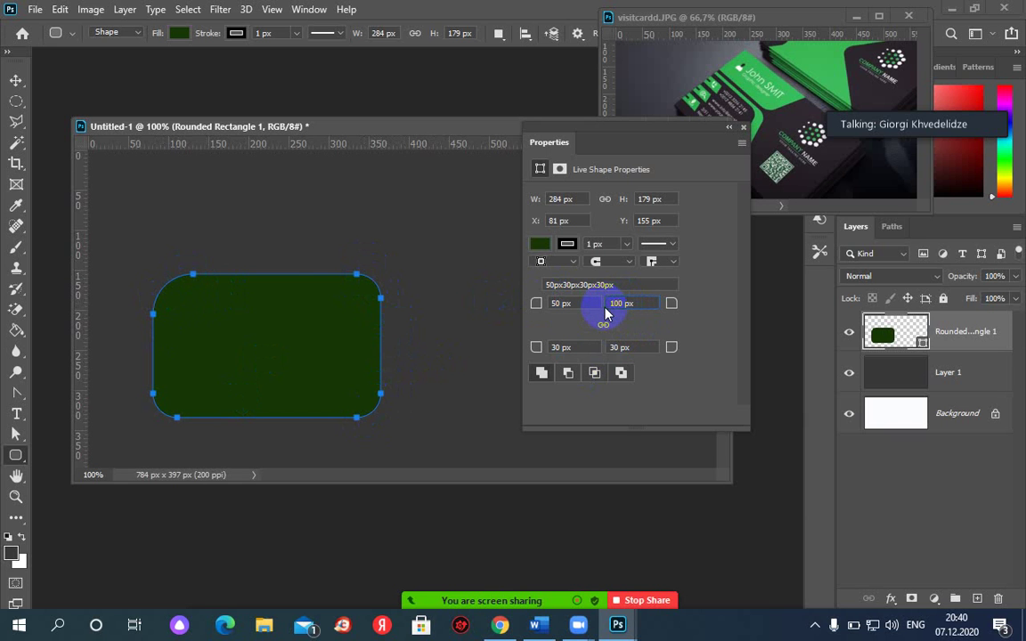
key("Return")
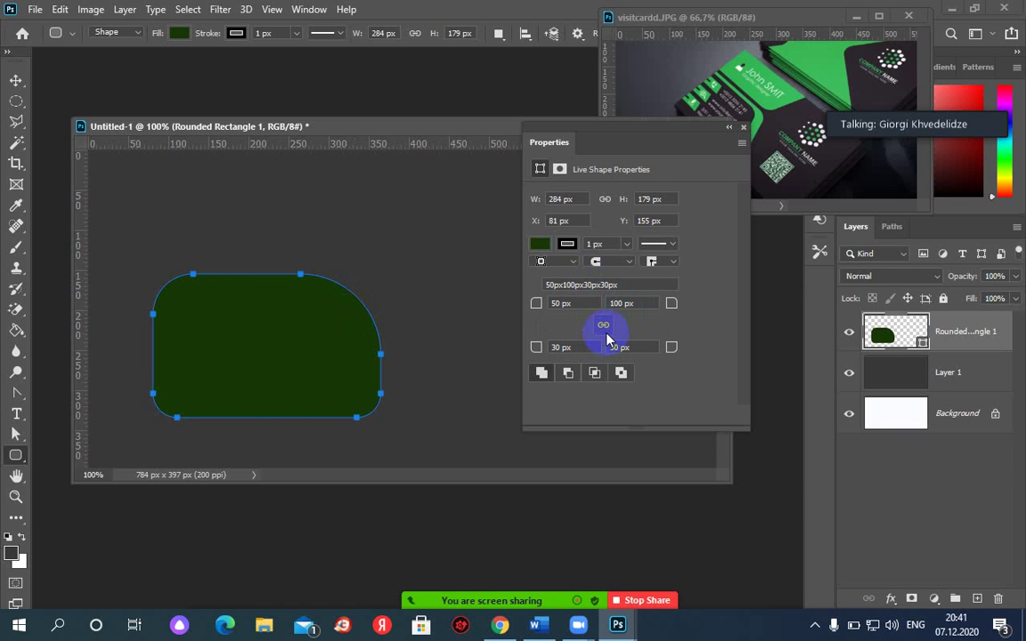
key("ctrl+z")
key("ctrl+z")
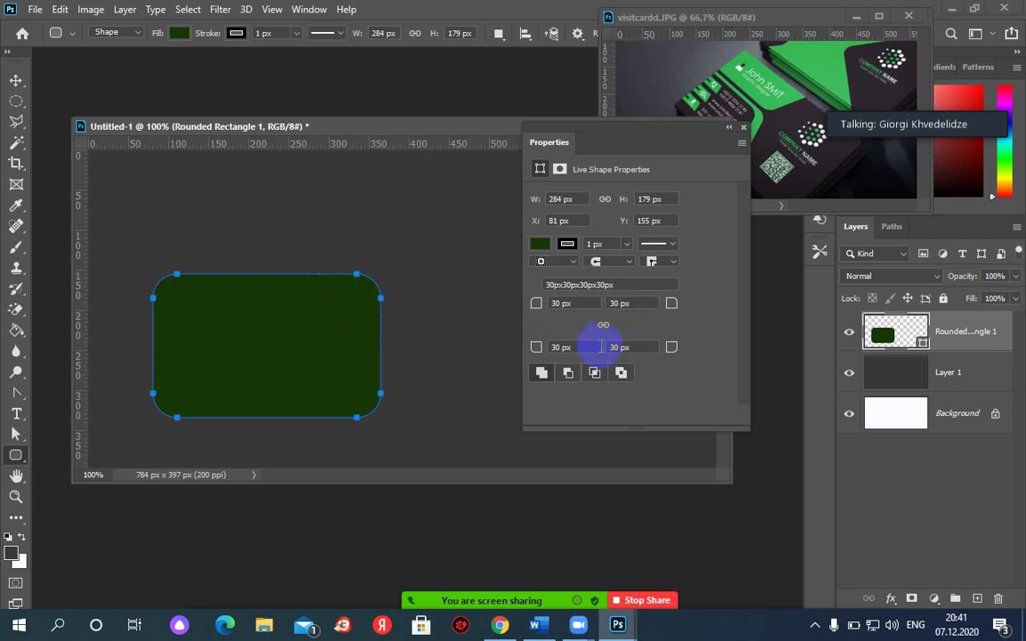
Relink the corner radii and set all four to 40 px
left_click(561, 304)
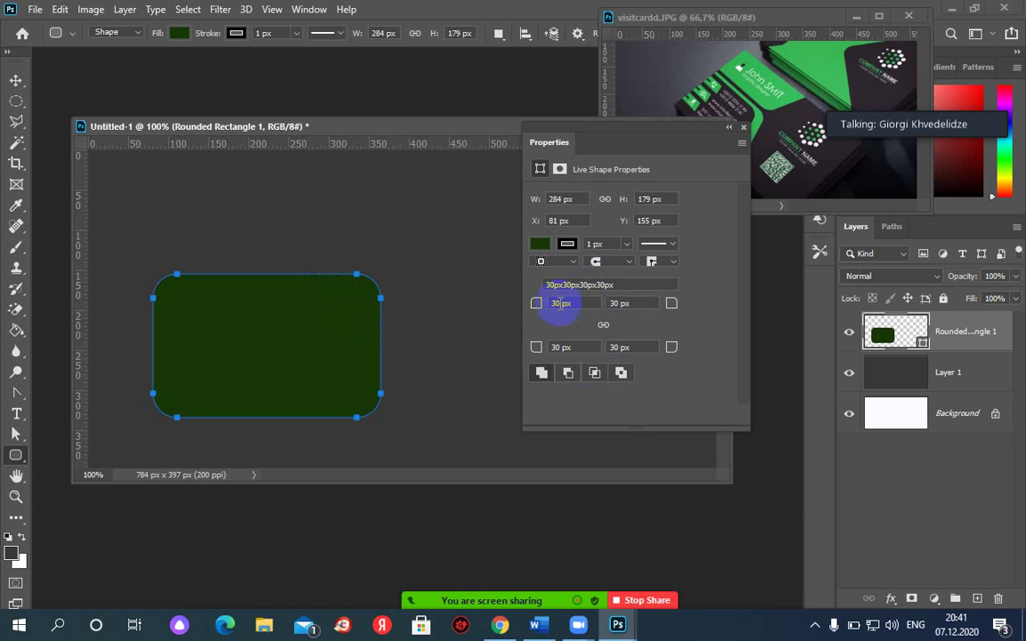
left_click(602, 324)
type("40")
key("Return")
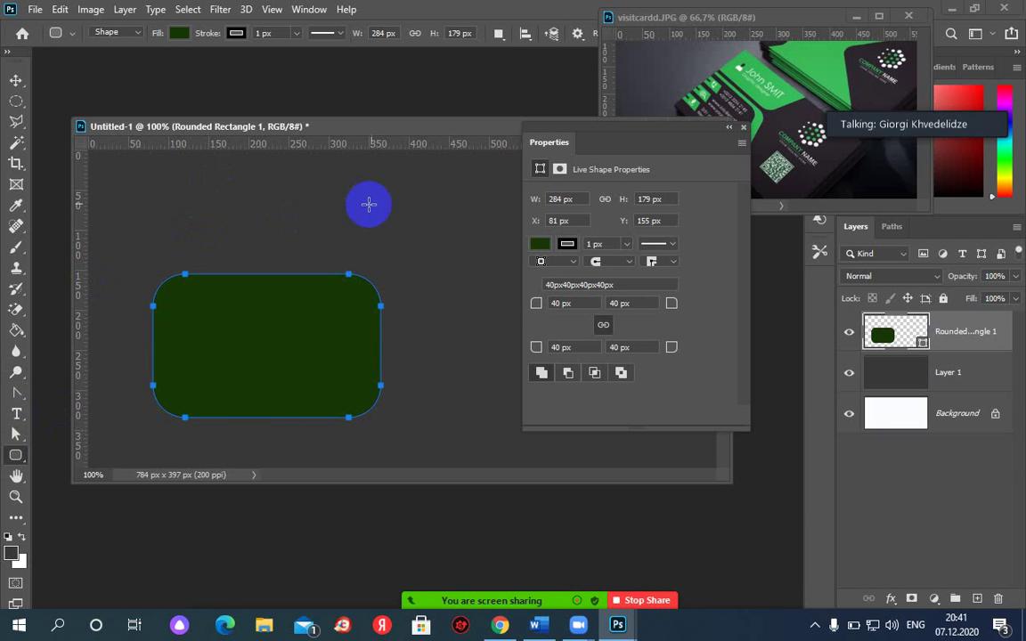
Undo a stray small rectangle, close Properties, and choose the Path Selection Tool
left_click_drag(370, 180, 449, 256)
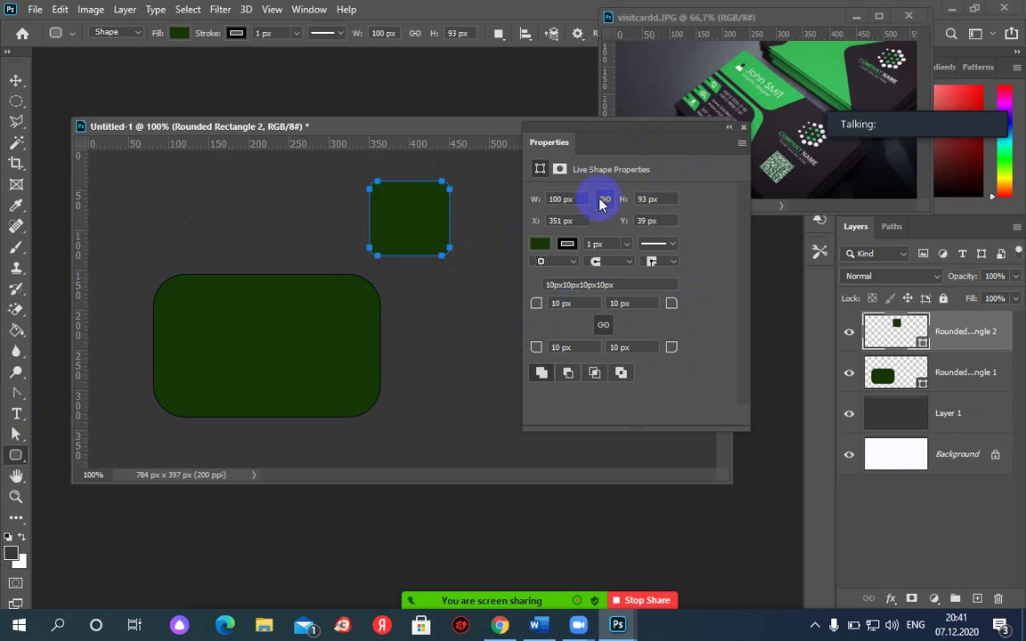
key("ctrl+z")
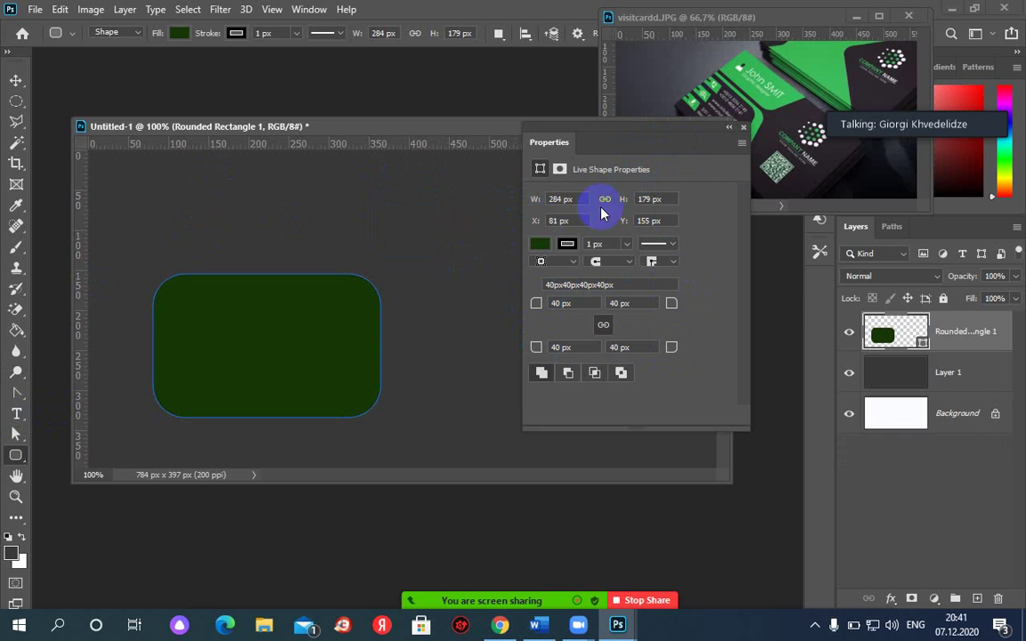
left_click(743, 127)
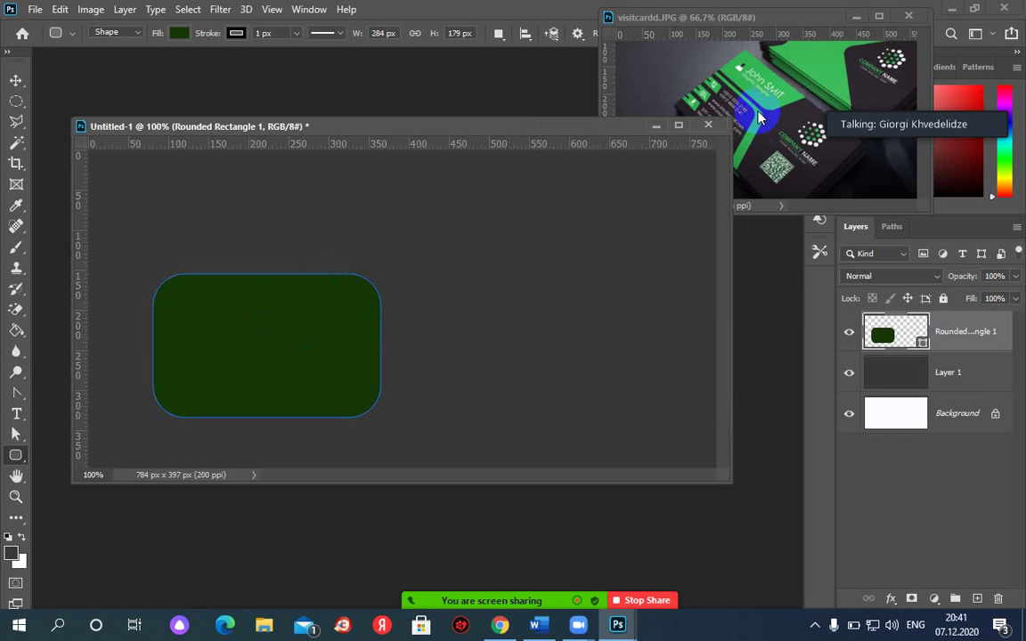
left_click(18, 433)
Nudge the rounded rectangle and start an Edit > Transform Path > Perspective transform
left_click(62, 434)
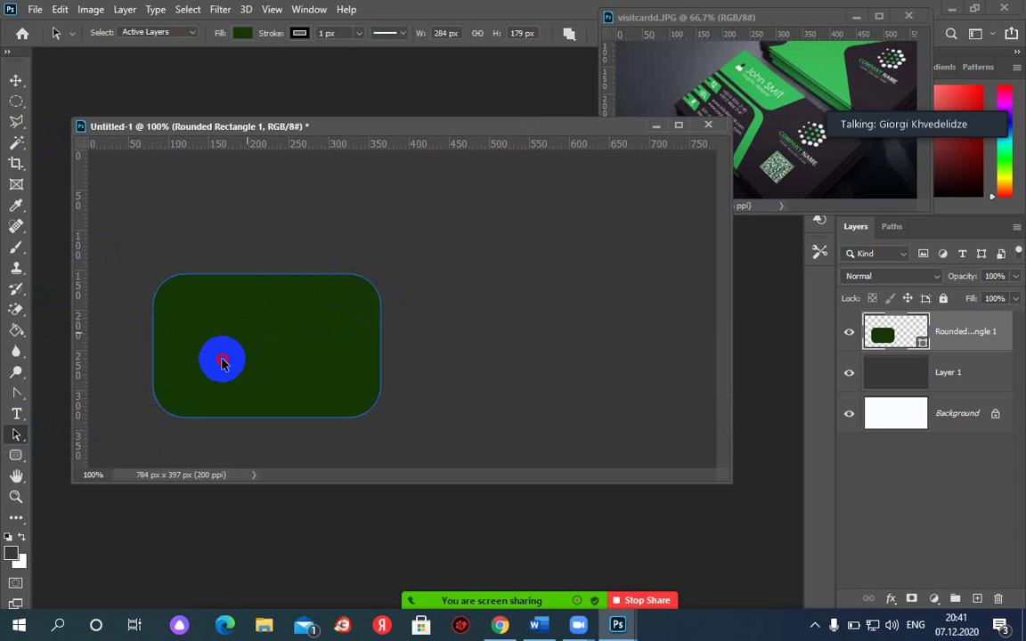
left_click_drag(223, 362, 246, 342)
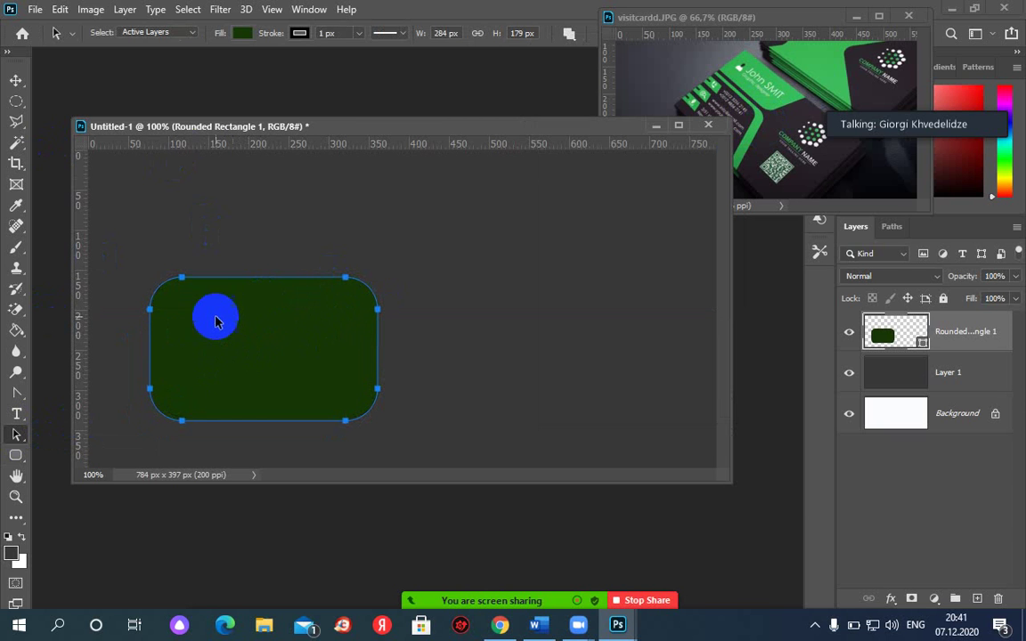
left_click(60, 9)
mouse_move(121, 373)
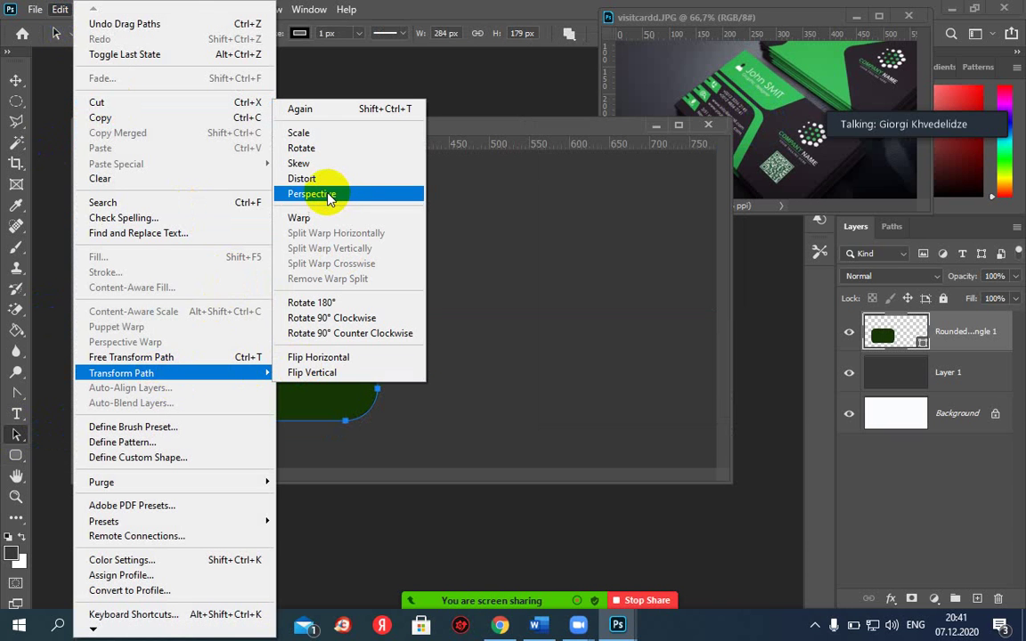
left_click(330, 194)
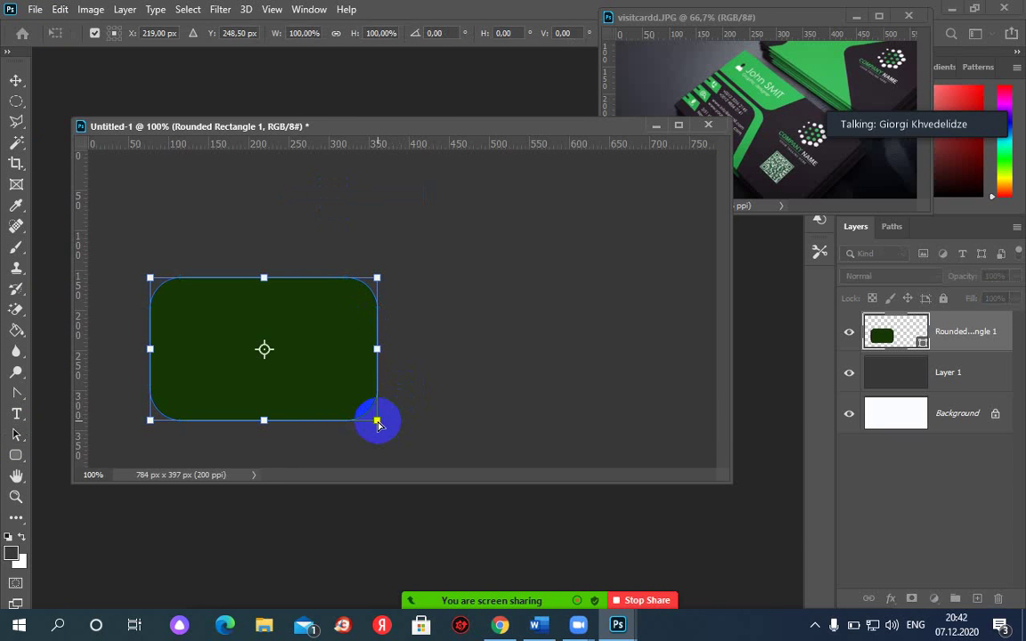
Widen the bottom into a trapezoid, convert it to a path, and move it bottom-left
left_click_drag(376, 422, 431, 443)
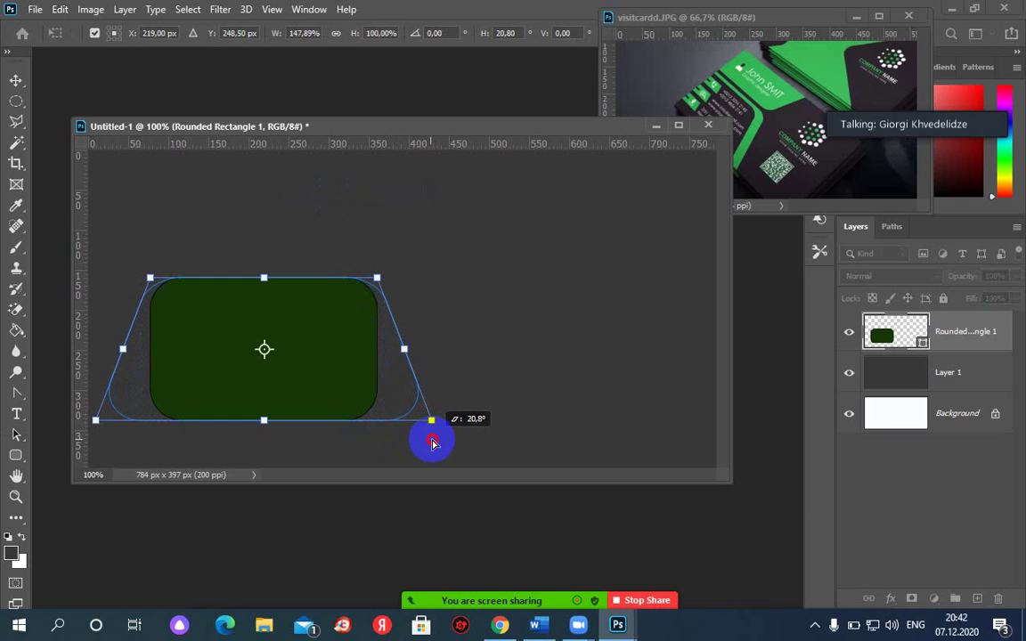
left_click_drag(431, 443, 433, 443)
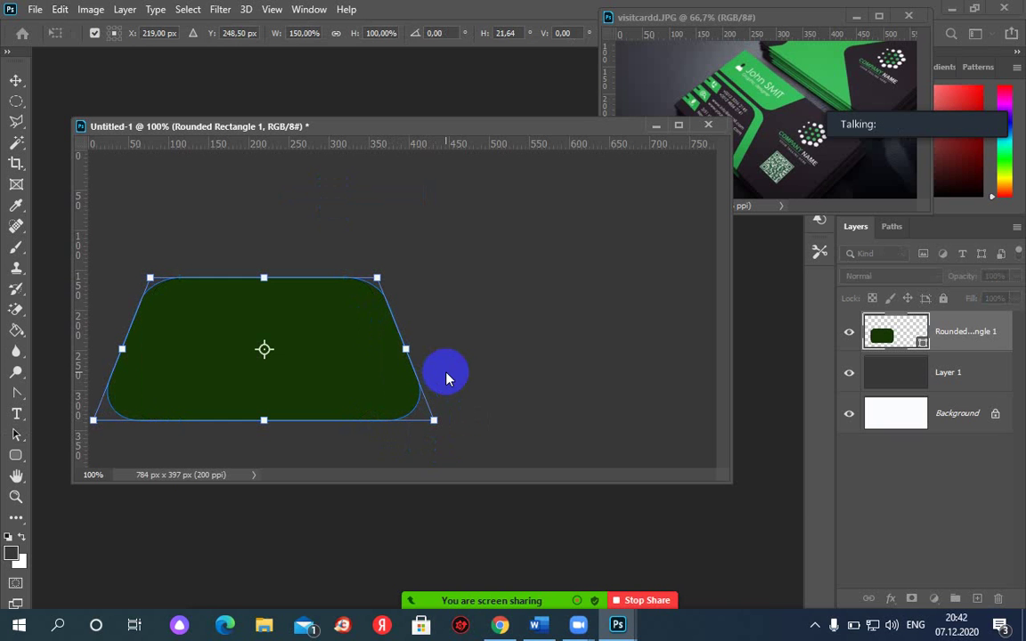
key("Return")
key("Return")
left_click(463, 239)
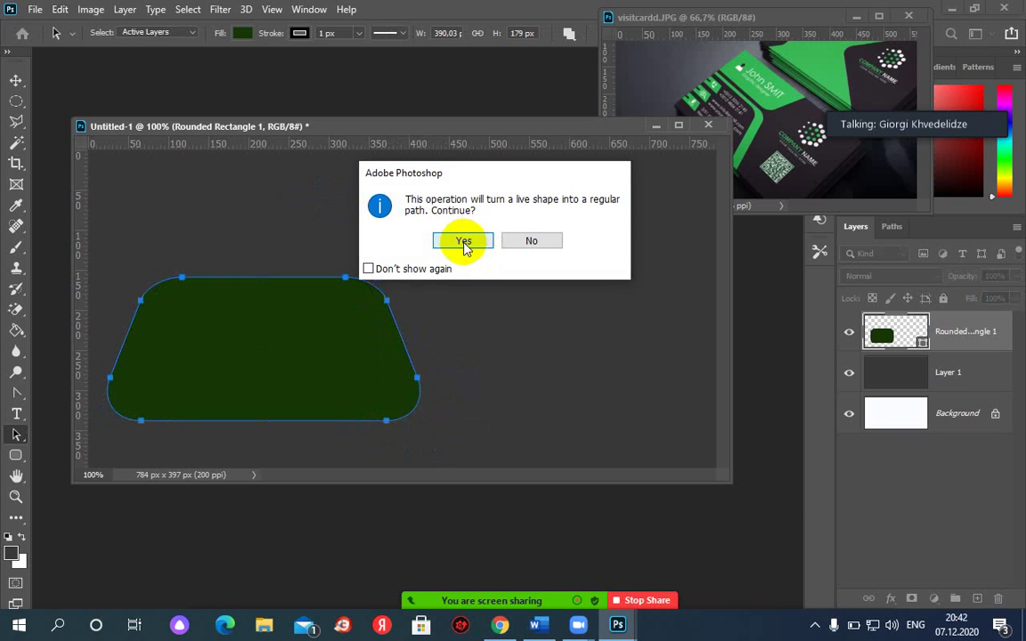
left_click_drag(329, 321, 252, 397)
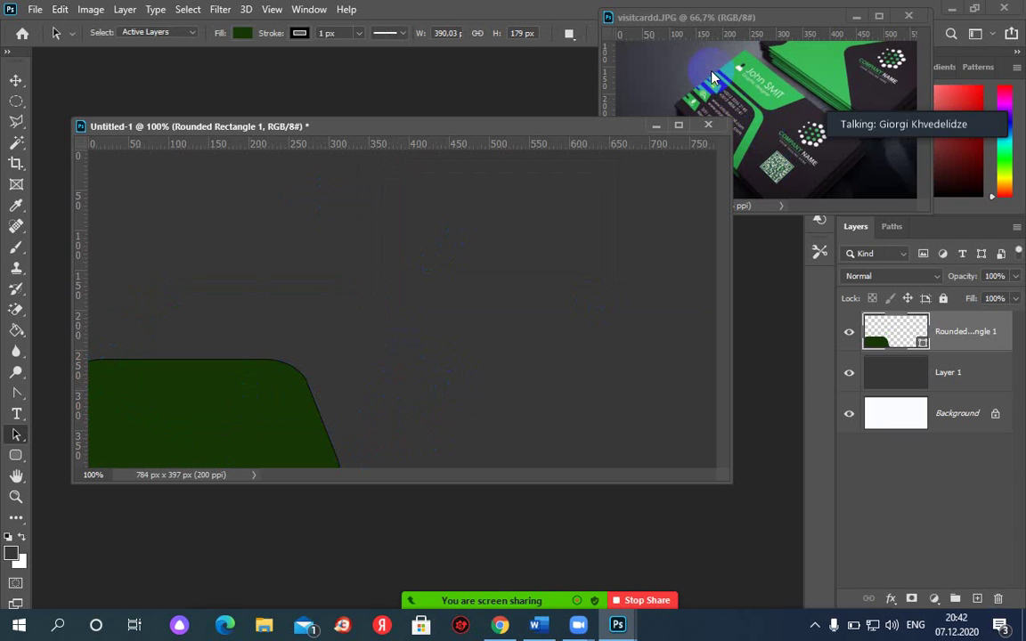
Set the green trapezoid's Stroke to No Color
mouse_move(620, 127)
left_mouse_down()
mouse_move(594, 130)
mouse_move(597, 151)
left_mouse_up()
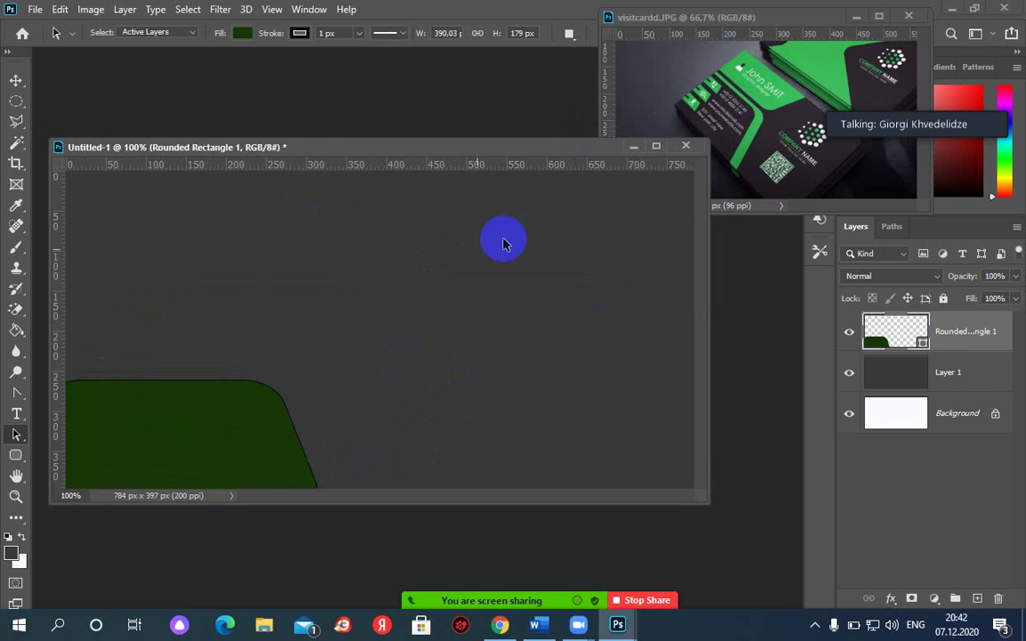
left_click_drag(278, 145, 284, 143)
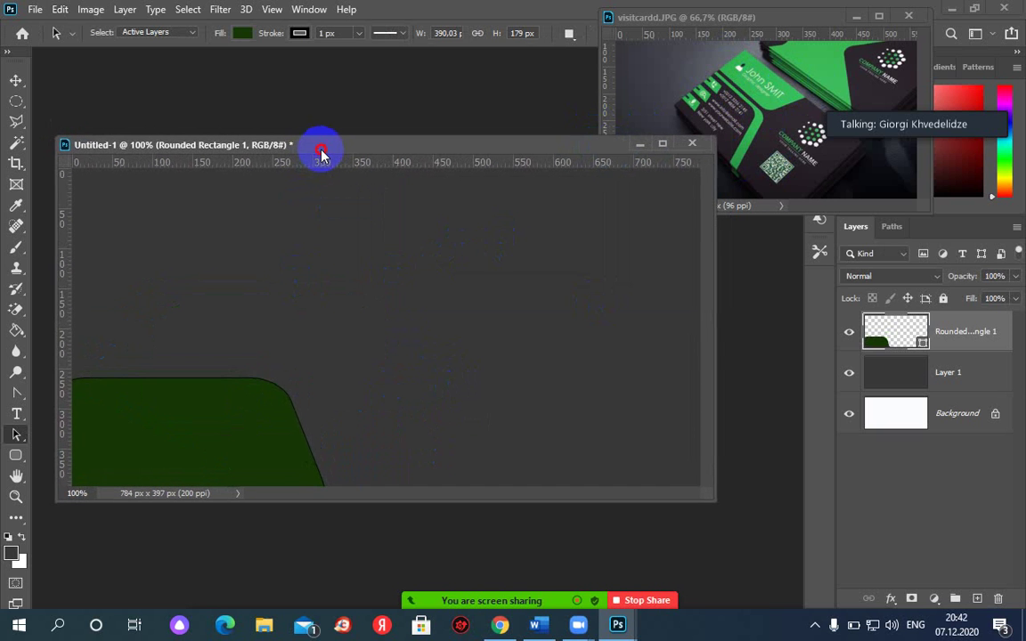
left_click(258, 405)
left_click(300, 34)
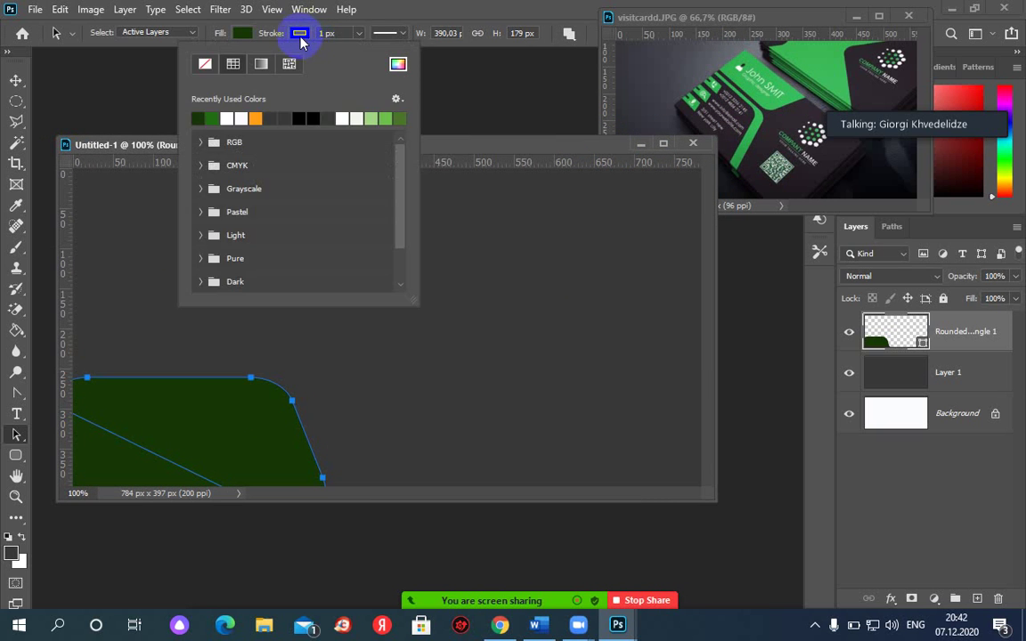
left_click(204, 65)
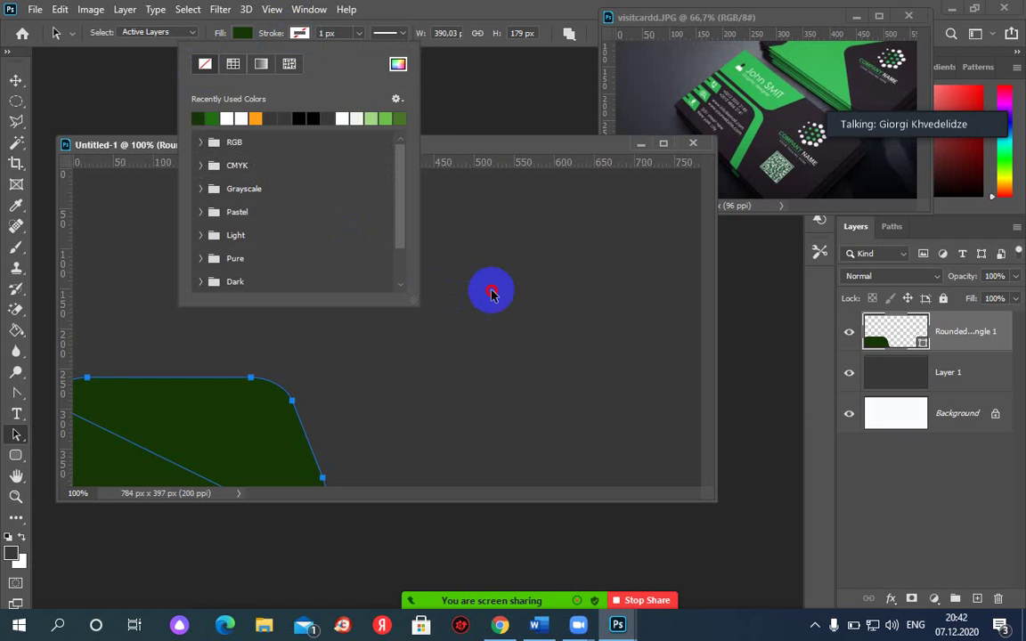
left_click(443, 262)
left_click(318, 396)
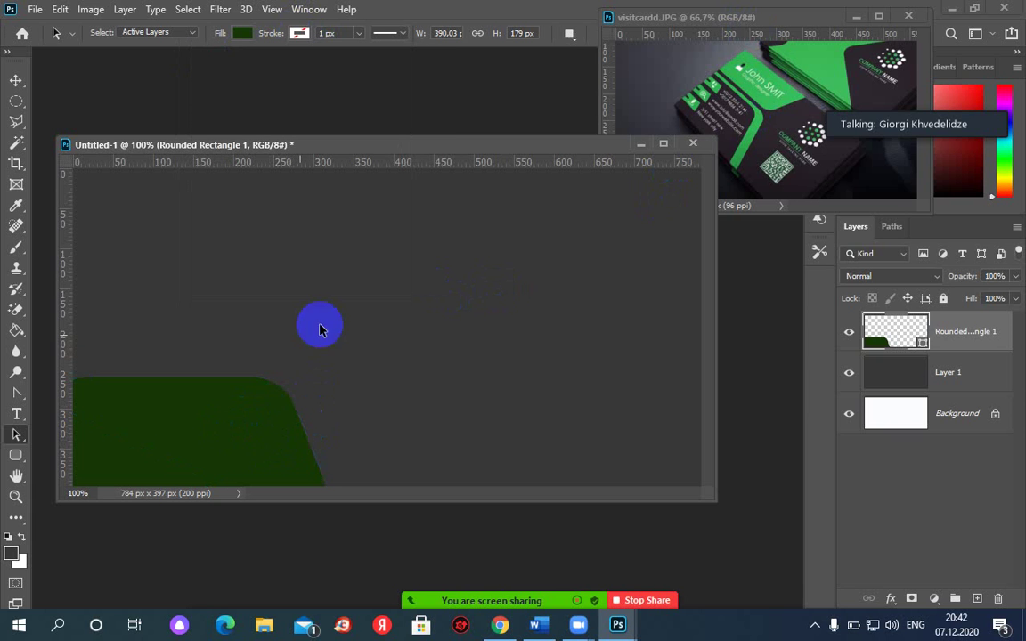
Reselect the trapezoid layer, undoing an accidental drag-copy of the shape
left_click(213, 411)
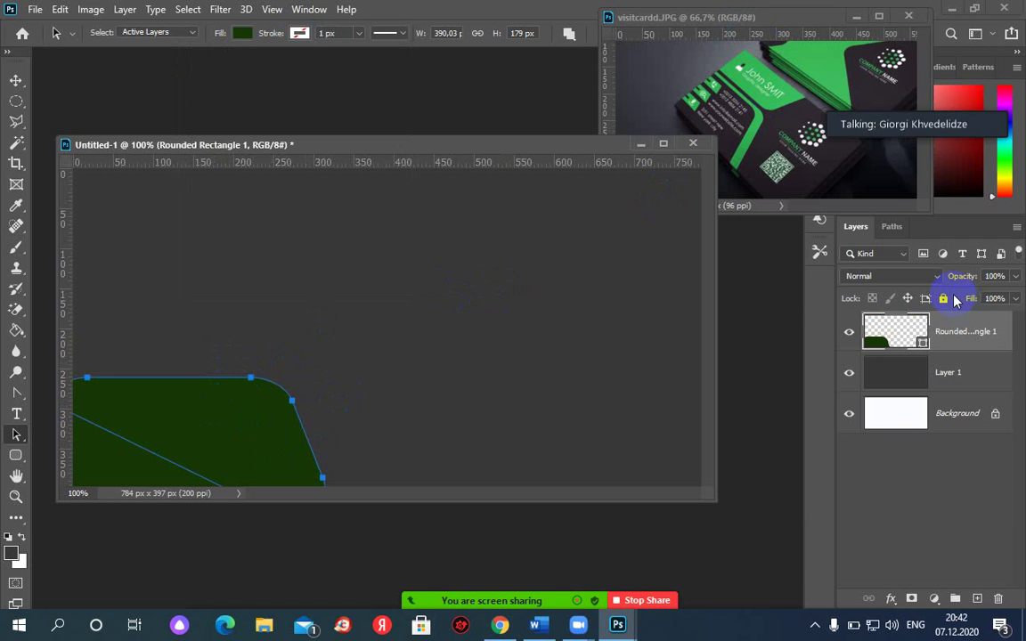
left_click(917, 328)
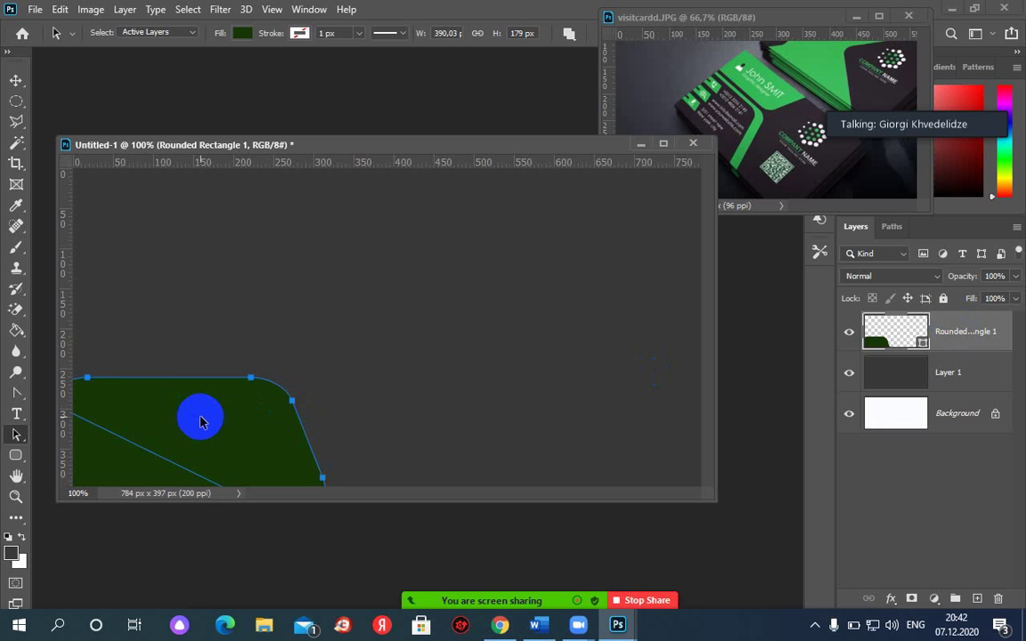
left_click_drag(201, 428, 206, 323)
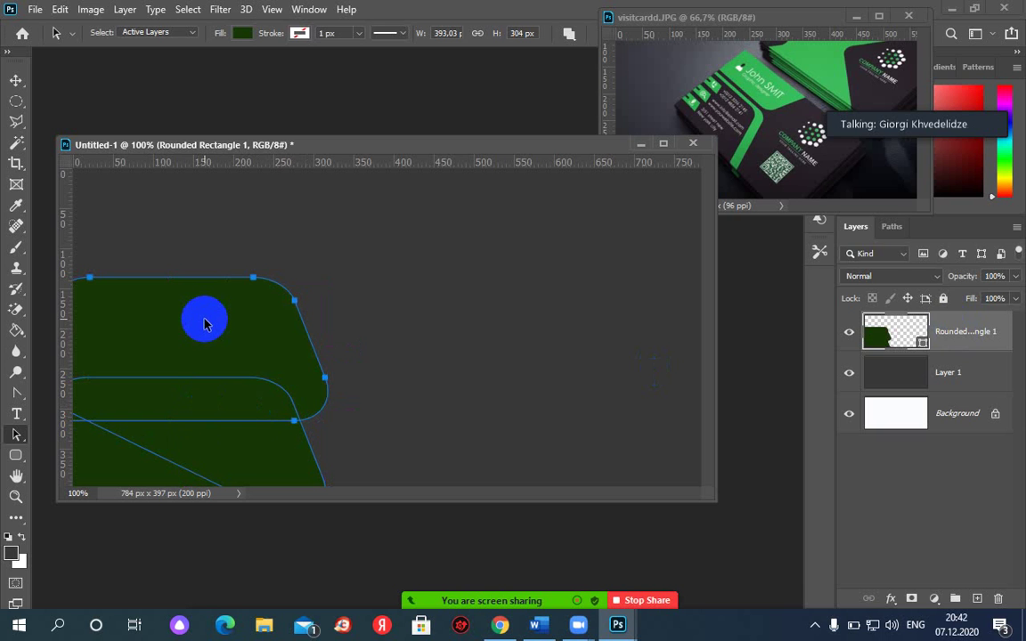
key("ctrl+z")
left_click(907, 336)
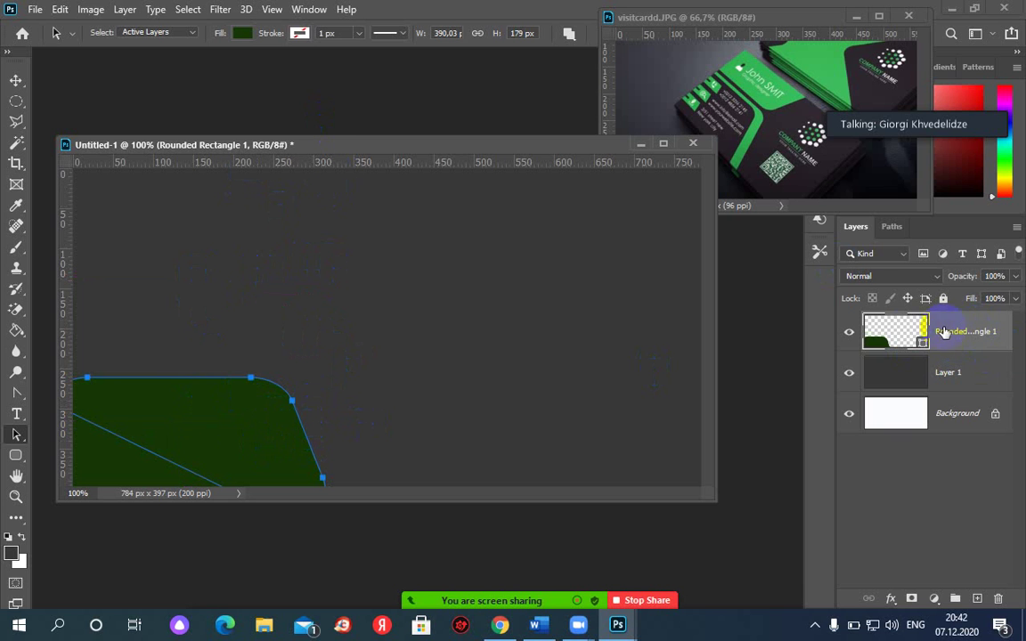
Duplicate the trapezoid layer as Rounded Rectangle 1 copy
right_click(970, 333)
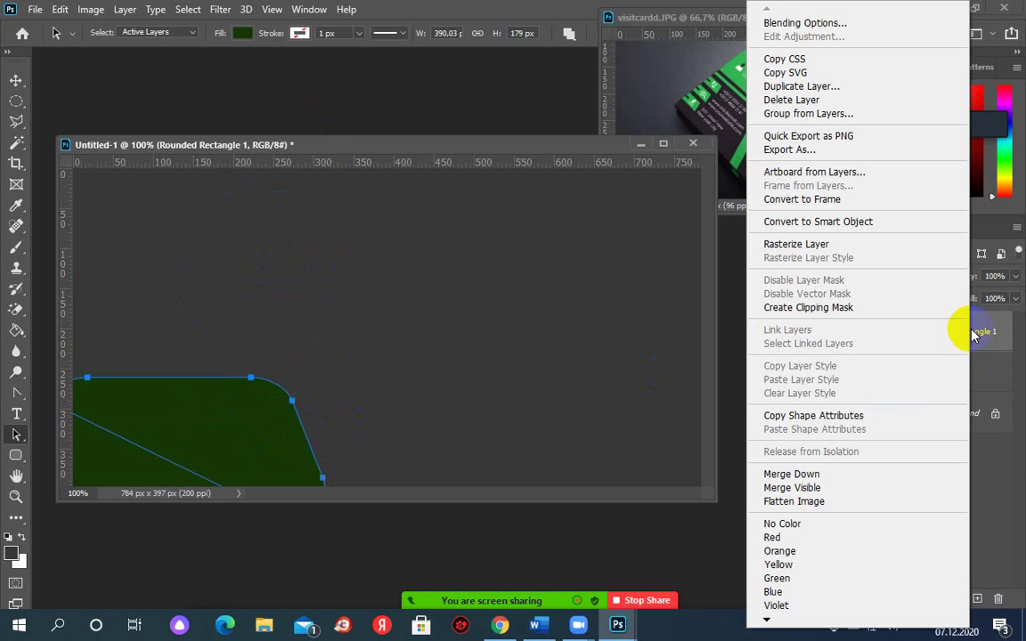
left_click(804, 86)
left_click(632, 163)
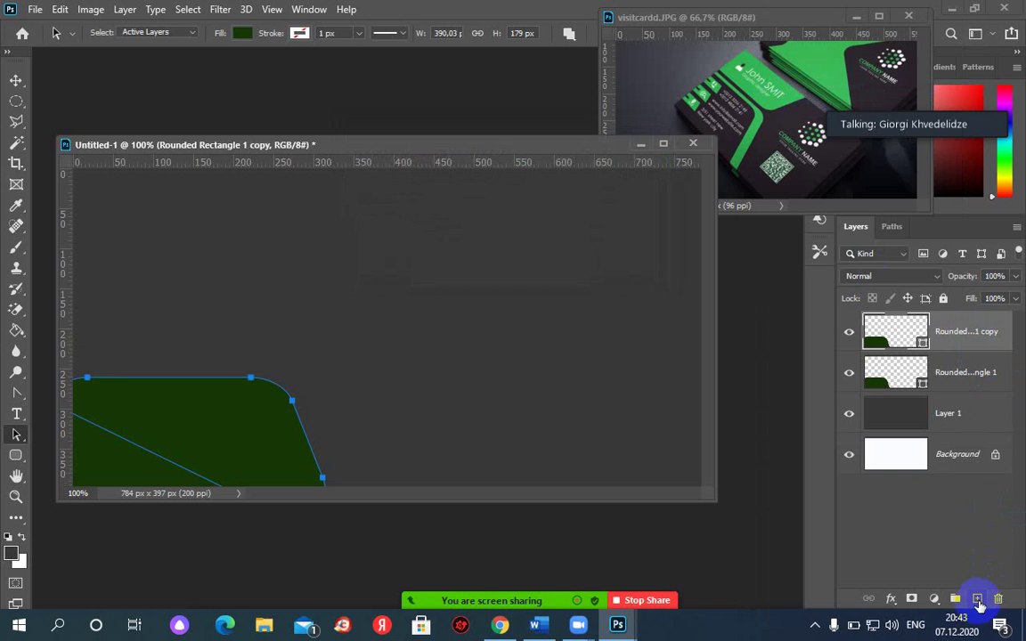
left_click(1018, 230)
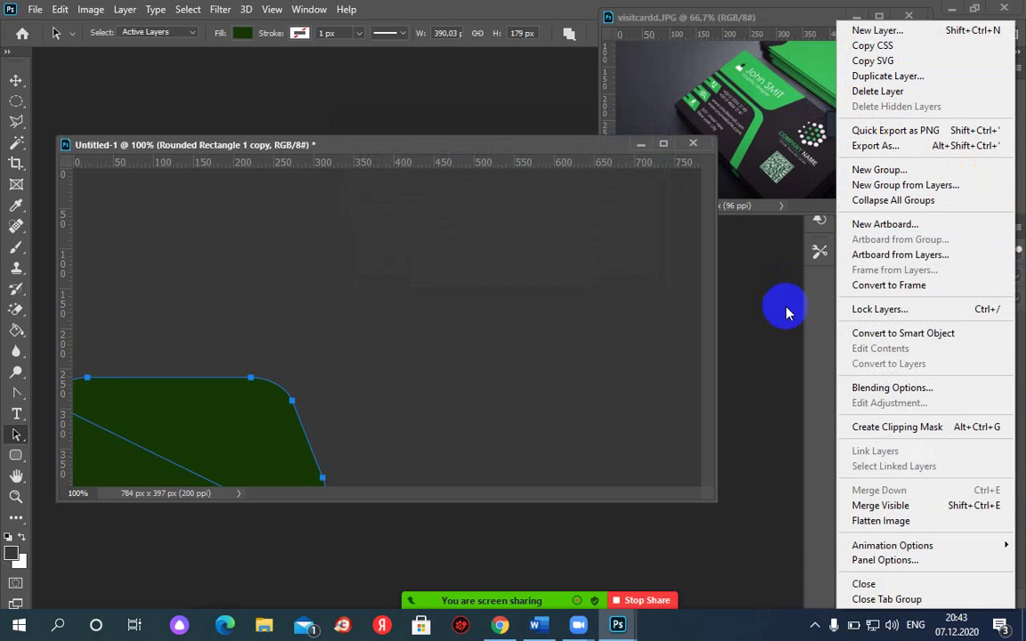
left_click(813, 318)
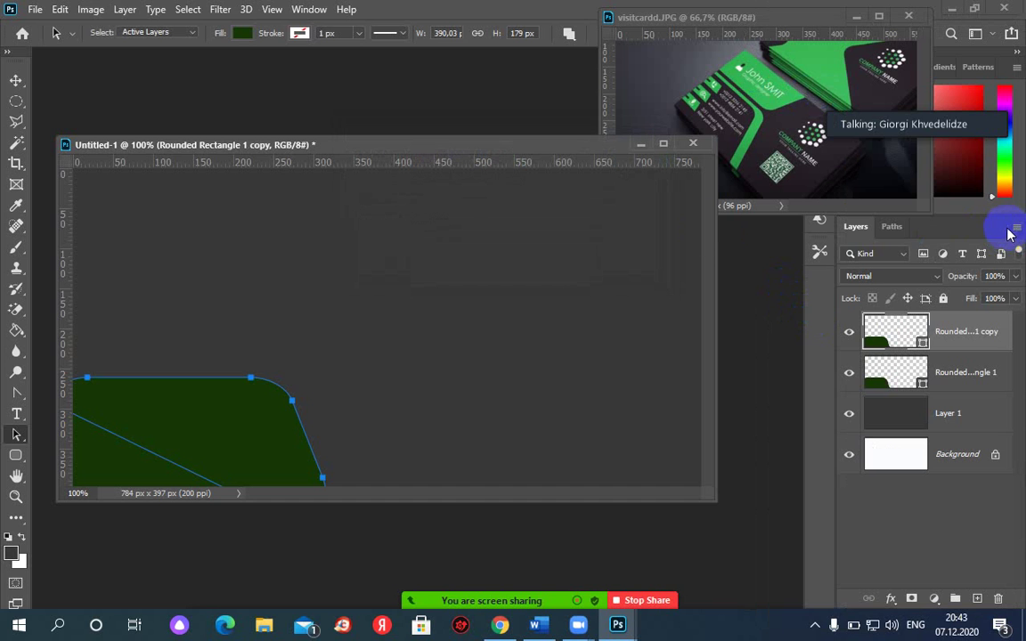
Try repositioning the copy above the original, undo the moves, and start Free Transform
left_click(124, 10)
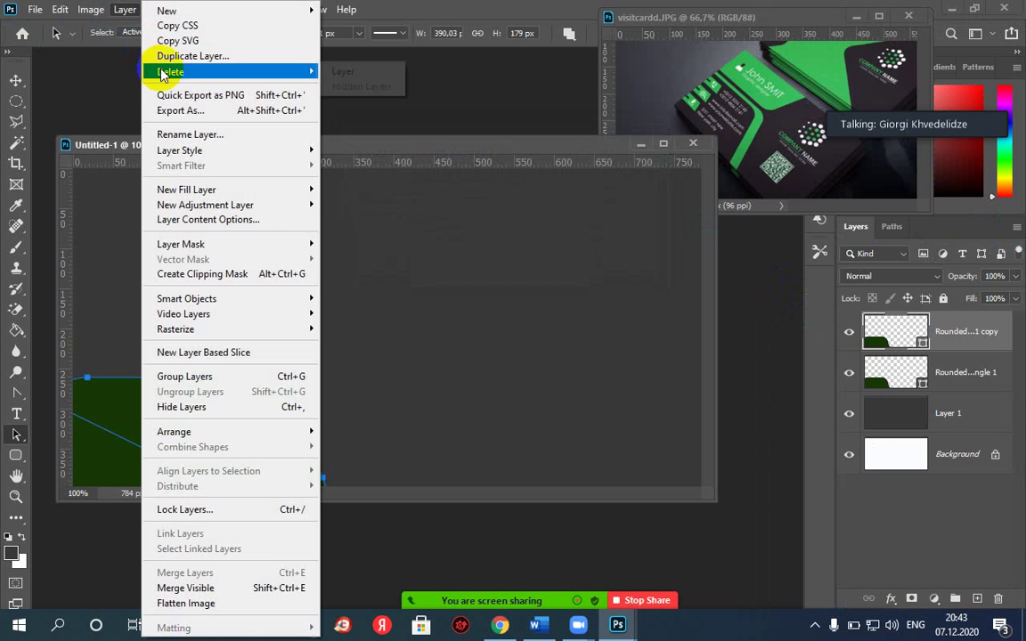
mouse_move(166, 11)
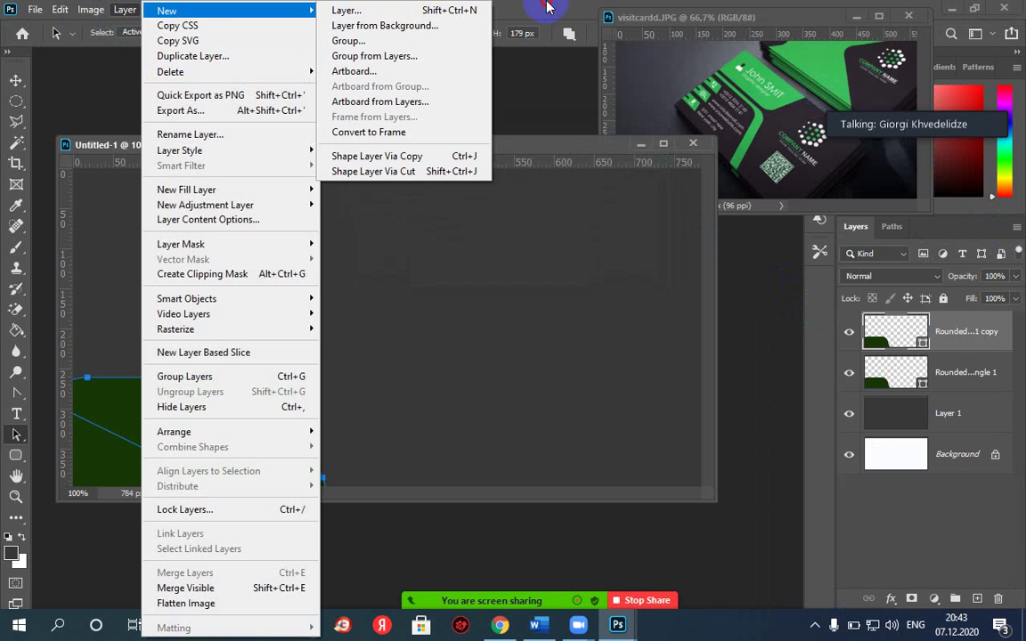
left_click(546, 7)
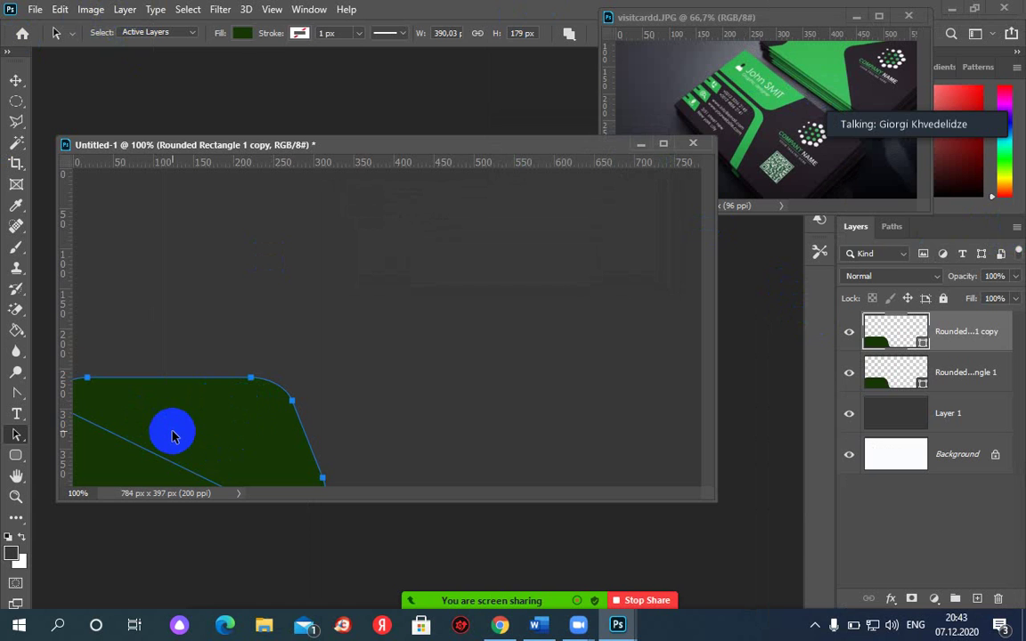
left_click_drag(183, 431, 255, 332)
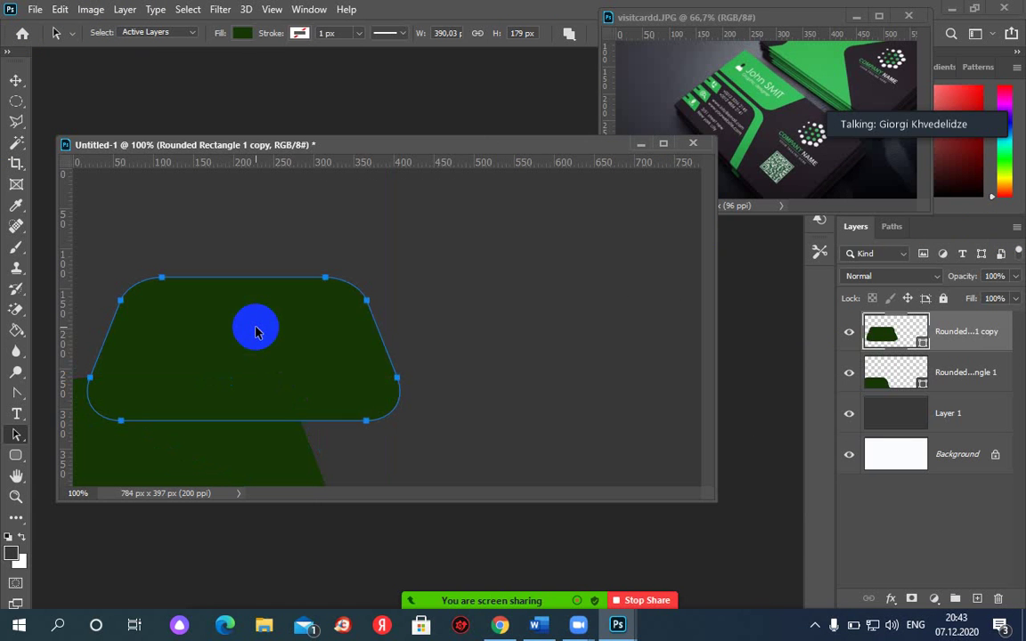
key("ctrl+z")
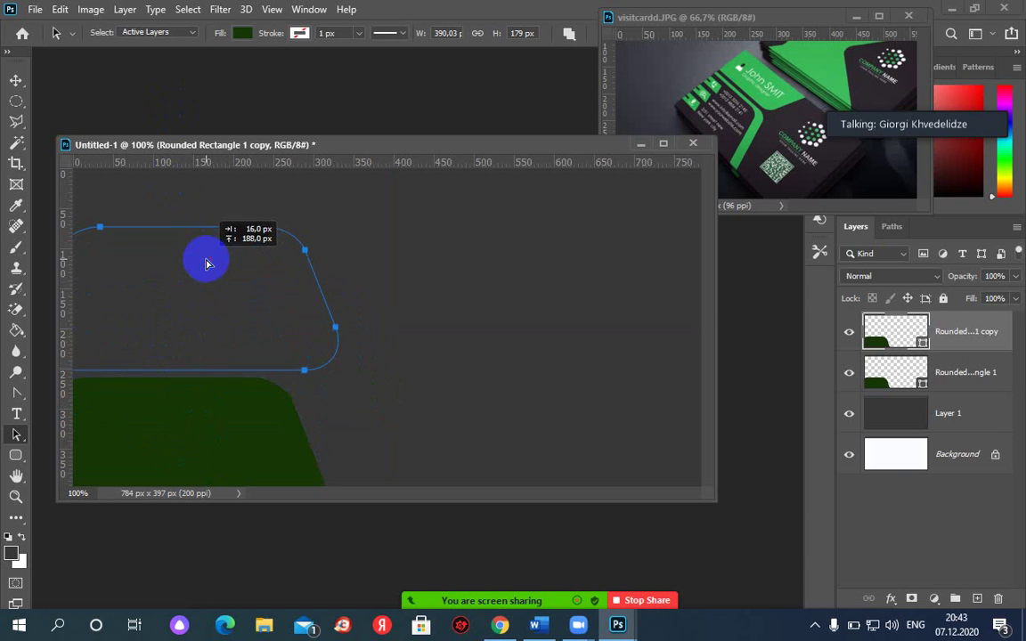
left_click_drag(194, 411, 206, 260)
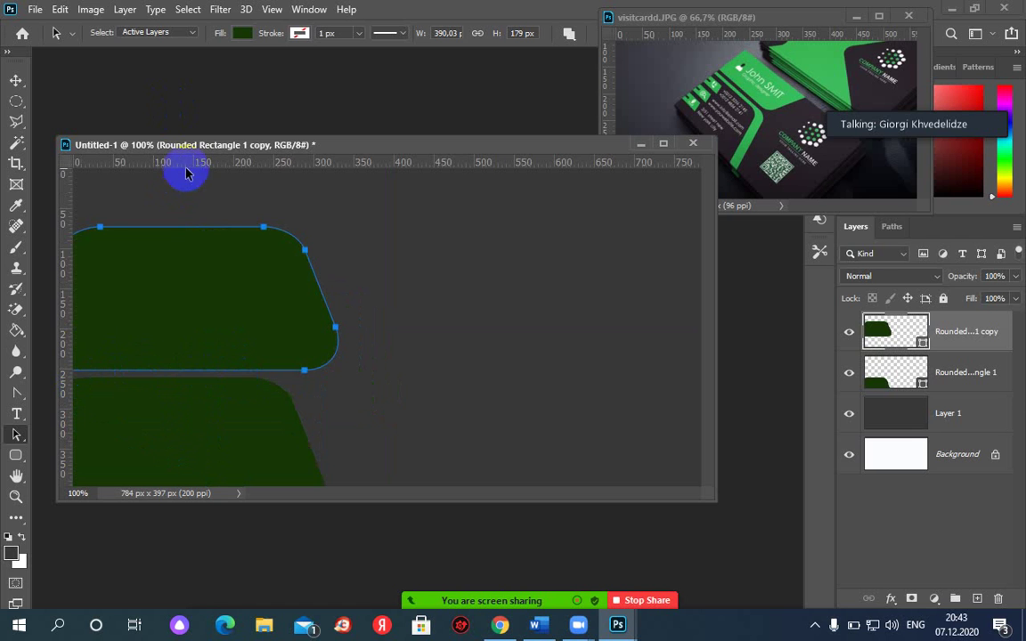
key("ctrl+z")
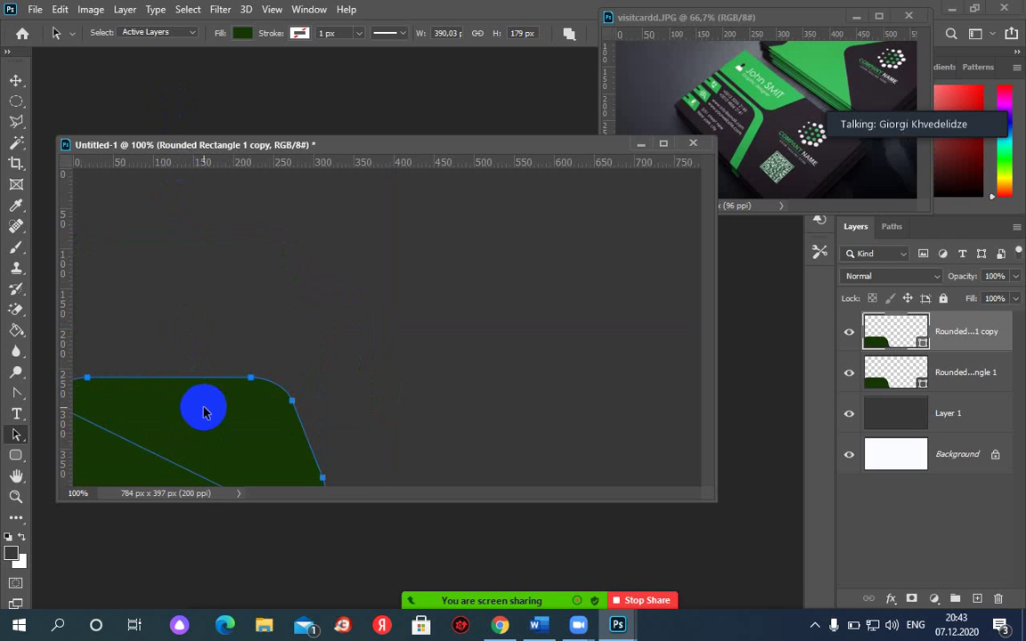
key("ctrl+t")
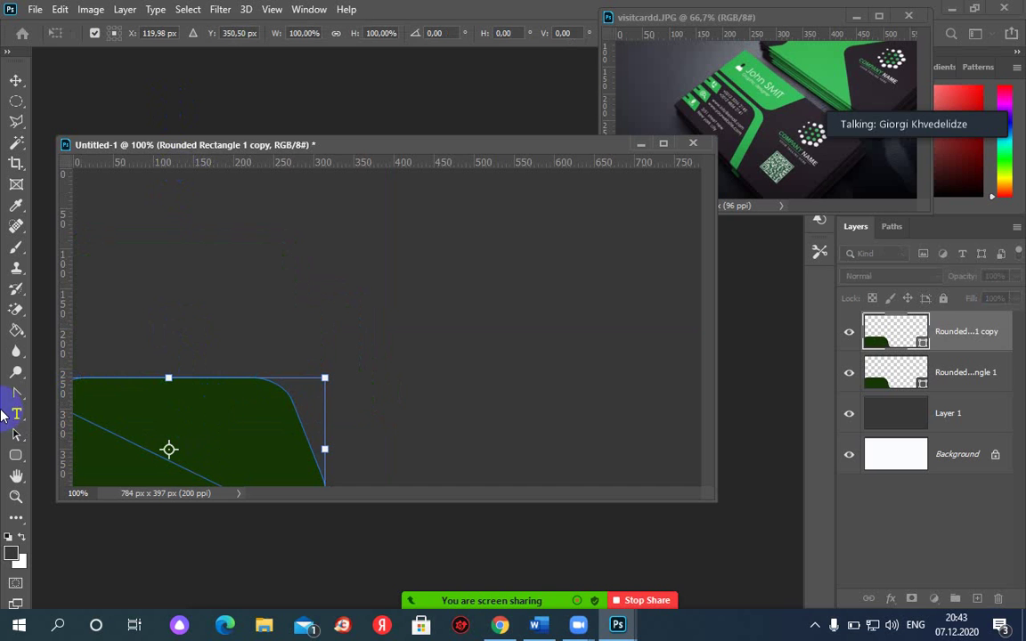
Flip the copied green shape vertically and nudge it upward
right_click(257, 420)
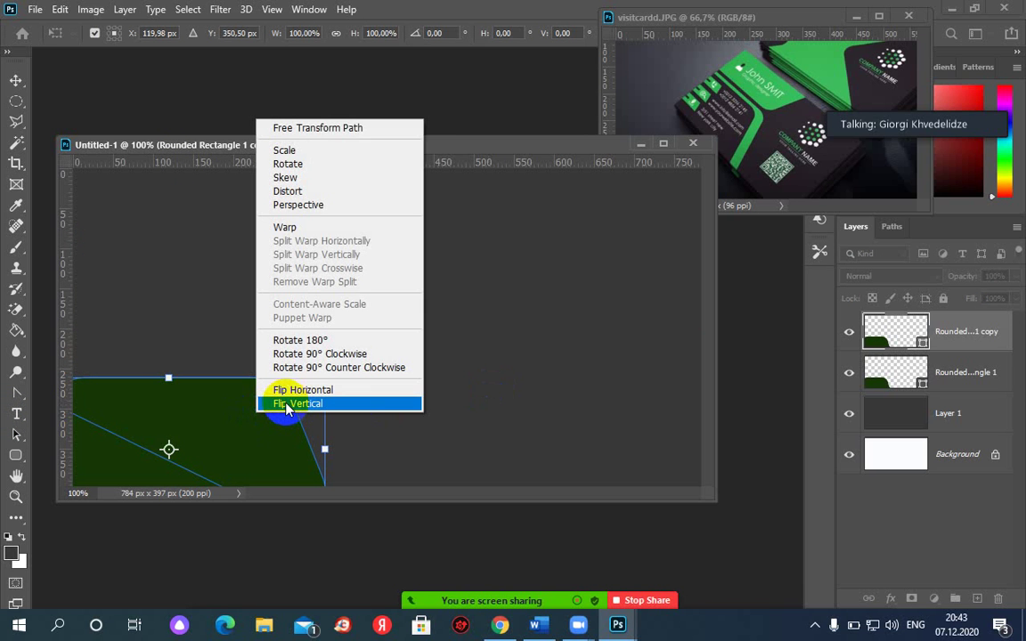
left_click(287, 405)
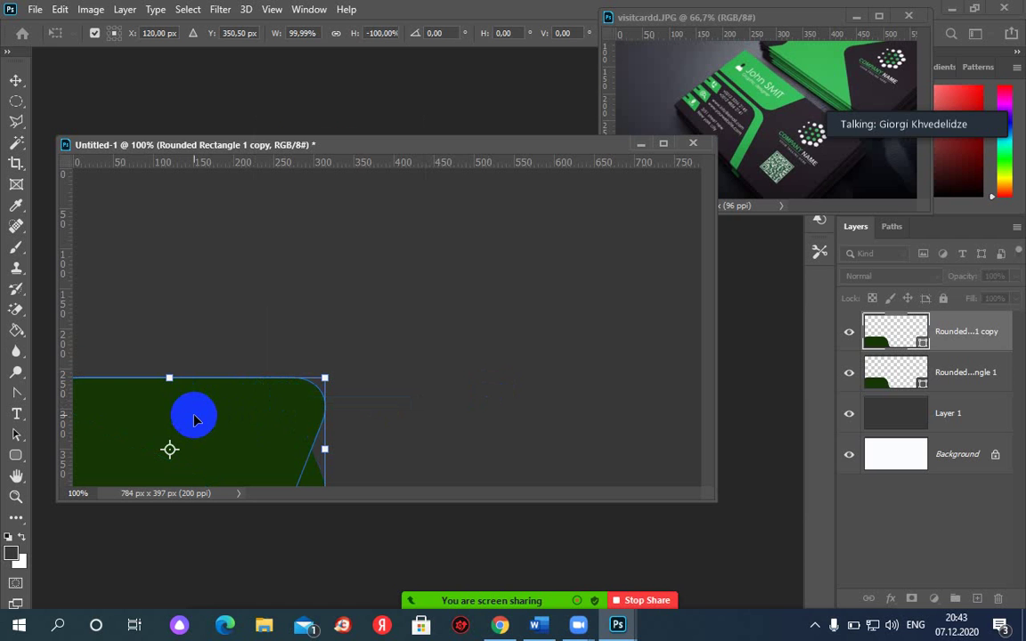
key("Up")
key("Up")
key("Up")
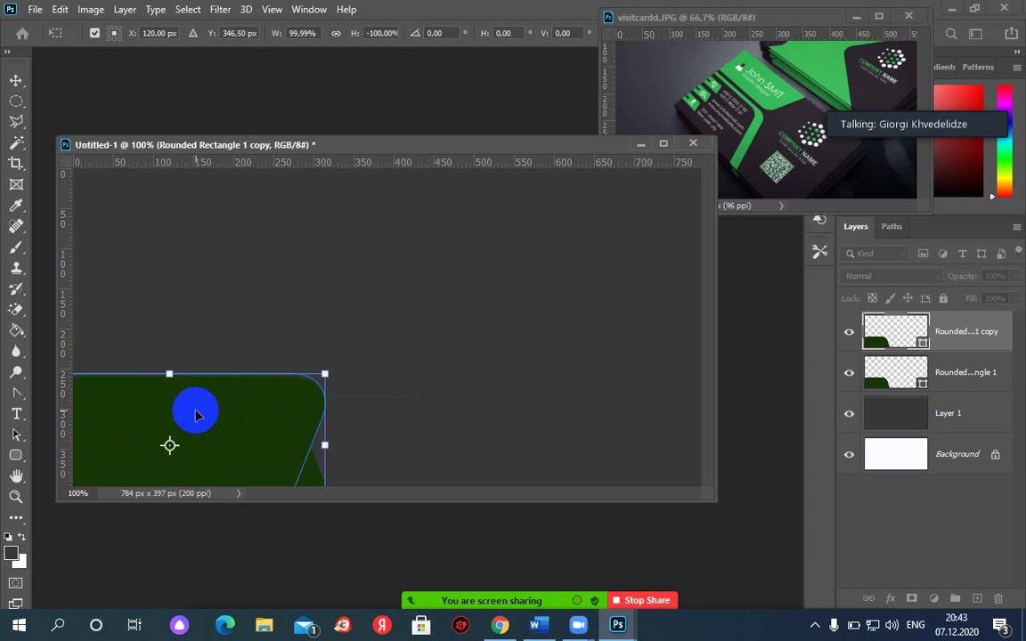
key("Up")
key("Up")
key("Up")
key("Up")
key("Up")
key("Up")
key("Up")
key("Up")
key("Up")
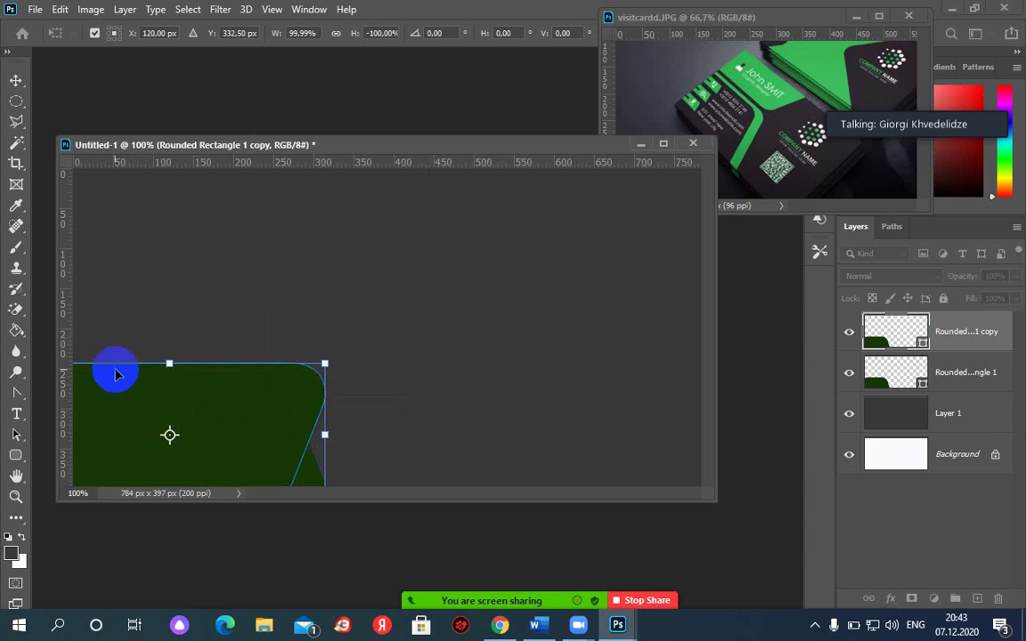
Add a vertical guide, move the flipped copy to the canvas's top-left, and select its upper points
left_click_drag(65, 321, 326, 344)
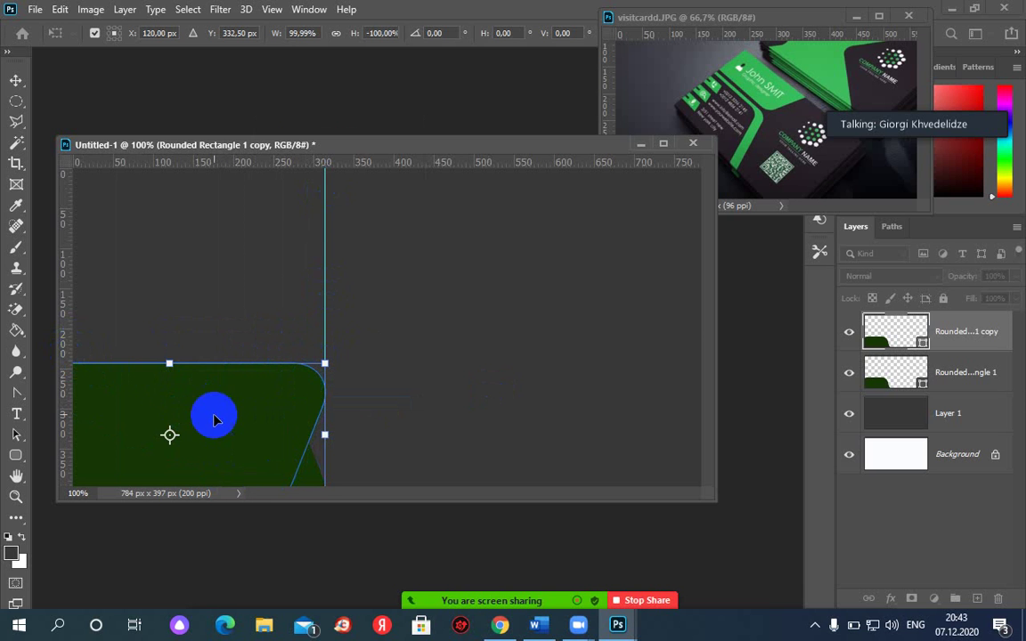
left_click_drag(213, 414, 221, 212)
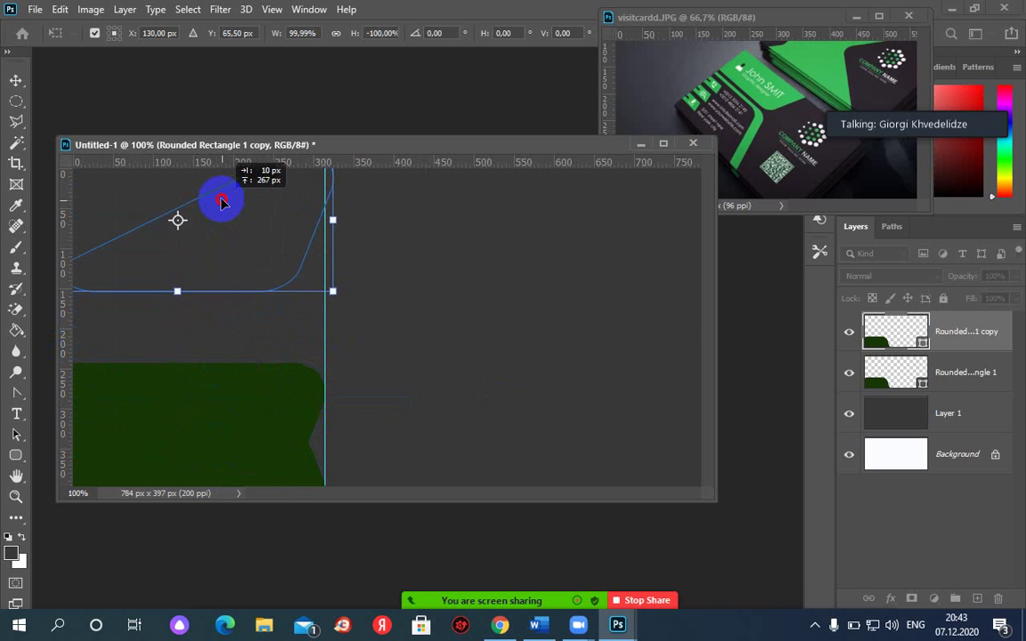
left_click_drag(221, 211, 213, 192)
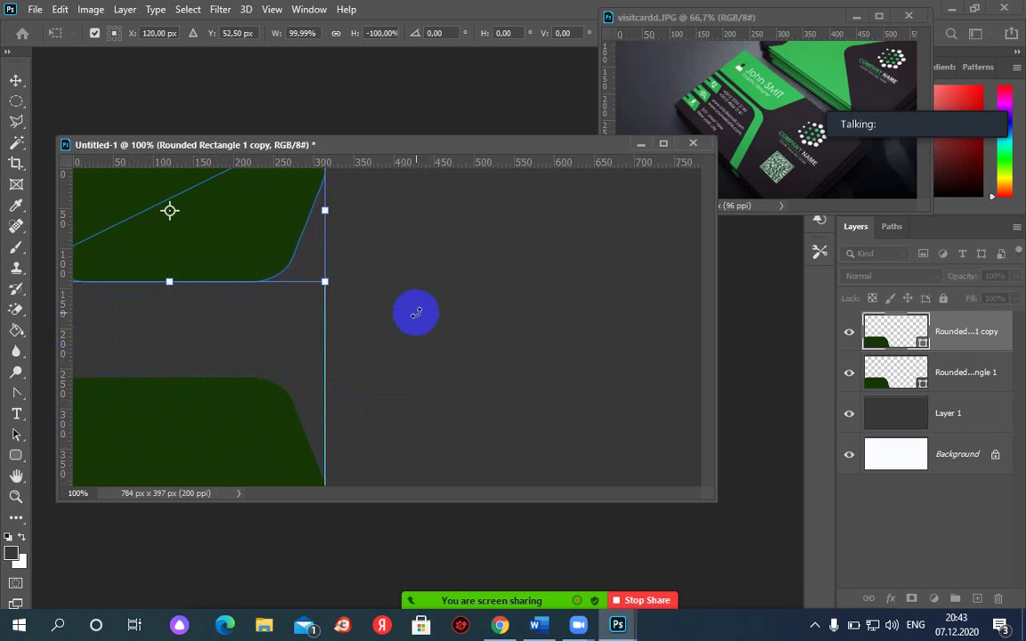
key("Return")
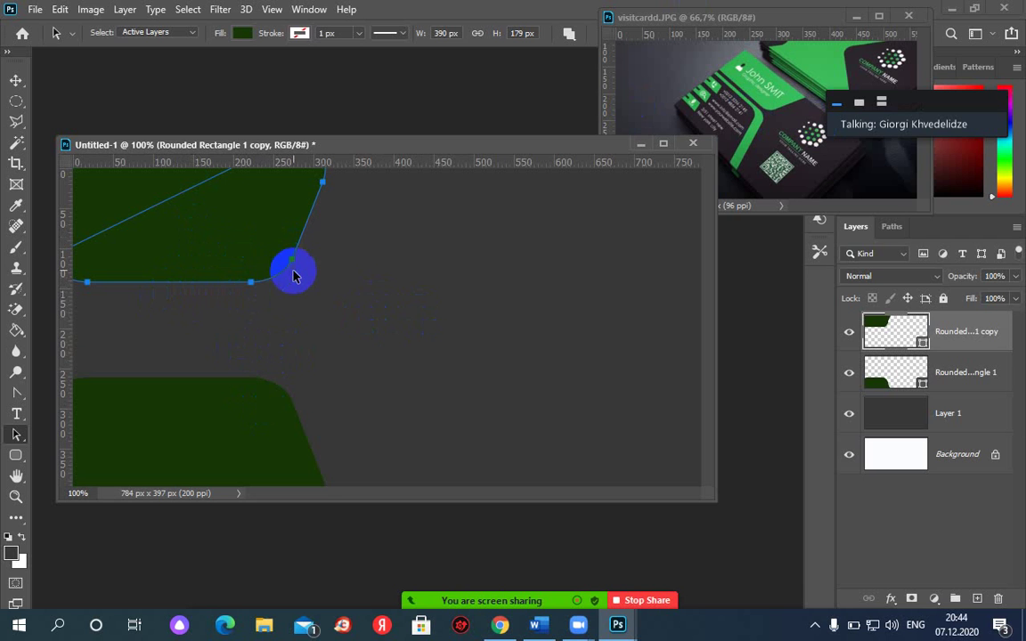
left_click_drag(173, 410, 179, 370)
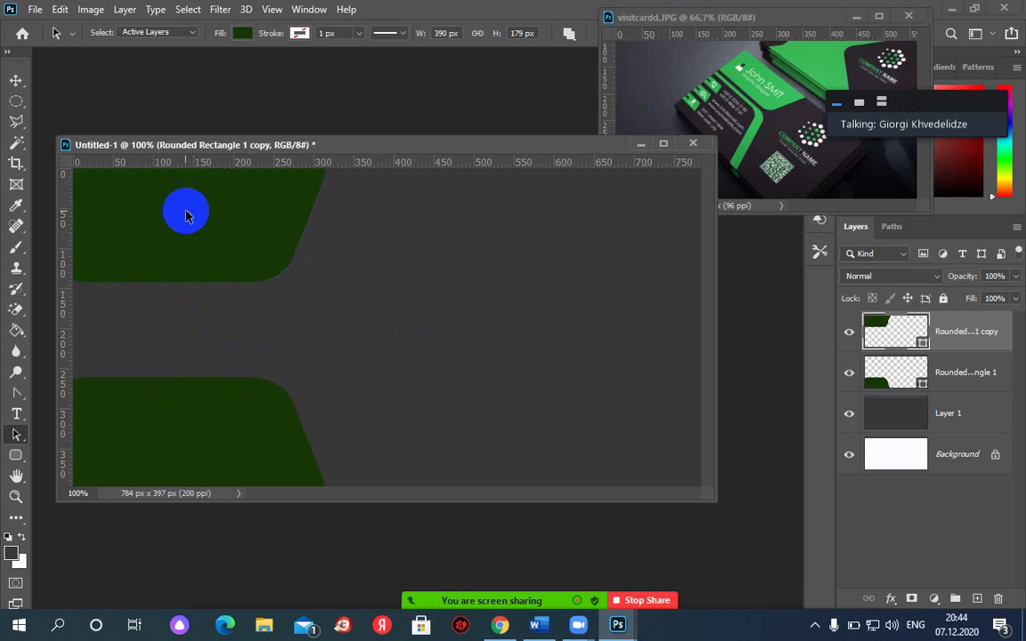
Raise the upper shape's top points, then try moving the lower shape and undo it
left_click_drag(189, 255, 189, 208)
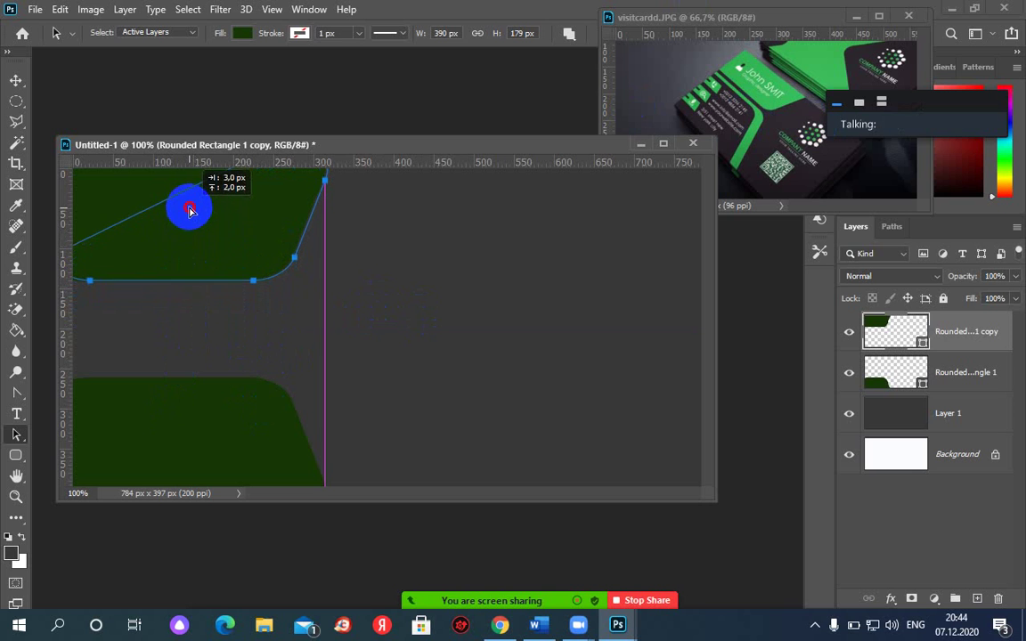
key("Return")
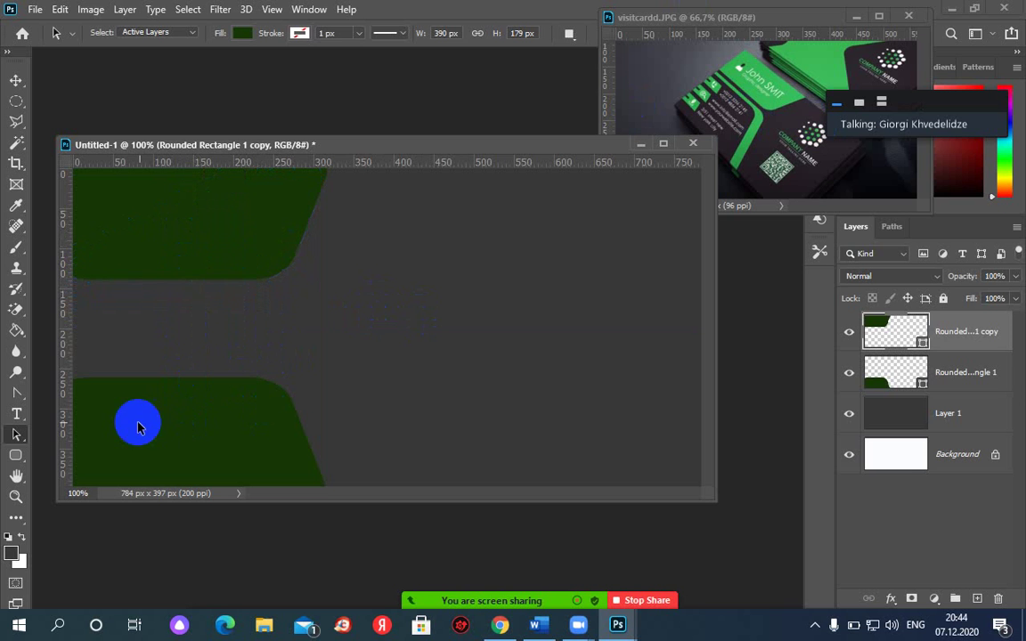
left_click(881, 374)
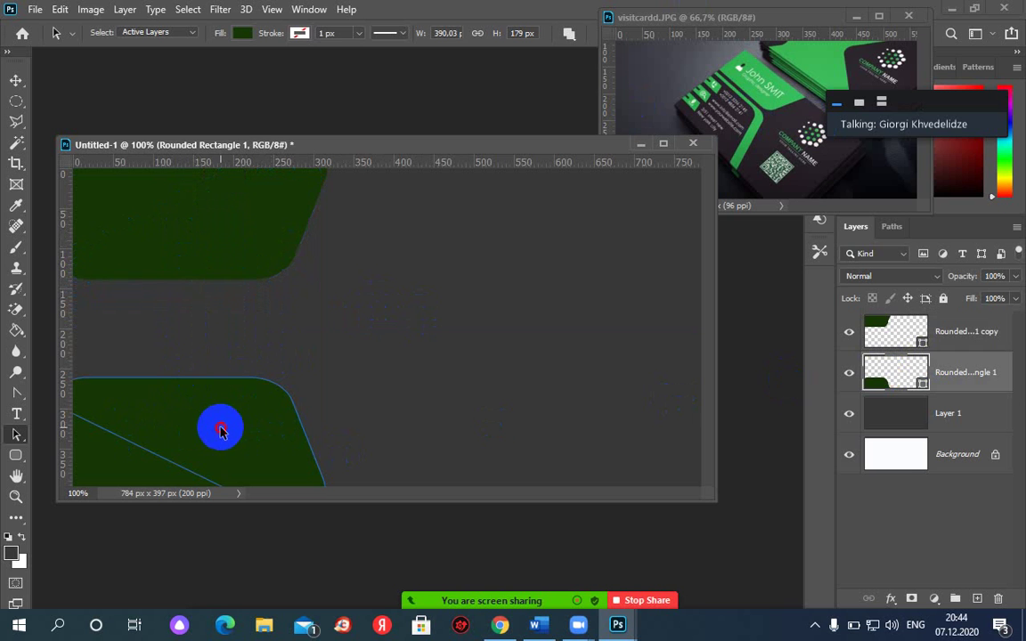
mouse_move(218, 436)
left_mouse_down()
mouse_move(228, 400)
mouse_move(332, 354)
mouse_move(241, 373)
mouse_move(224, 434)
left_mouse_up()
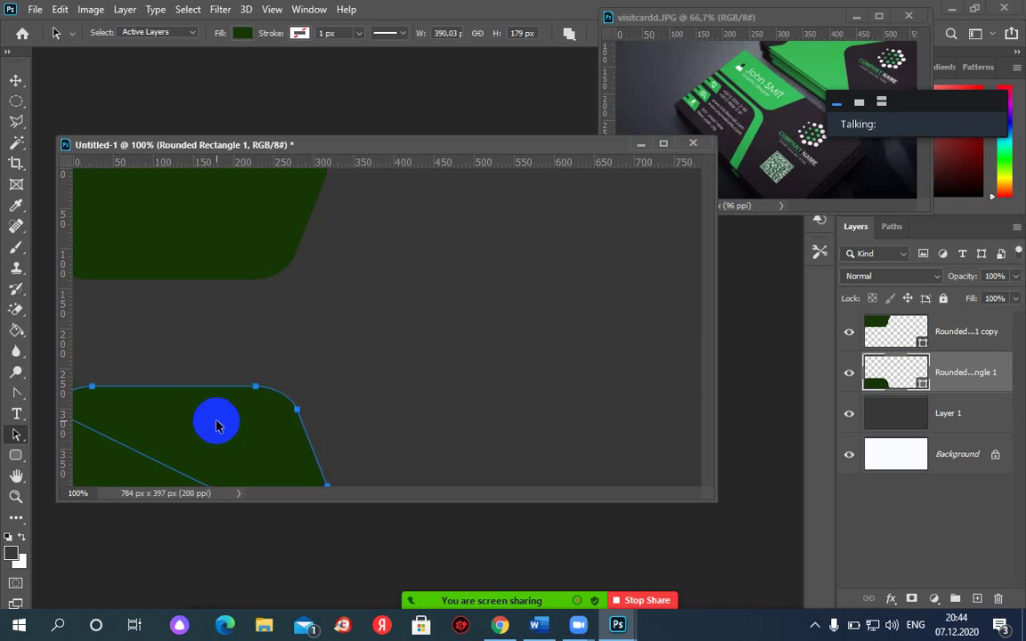
left_click_drag(316, 354, 20, 435)
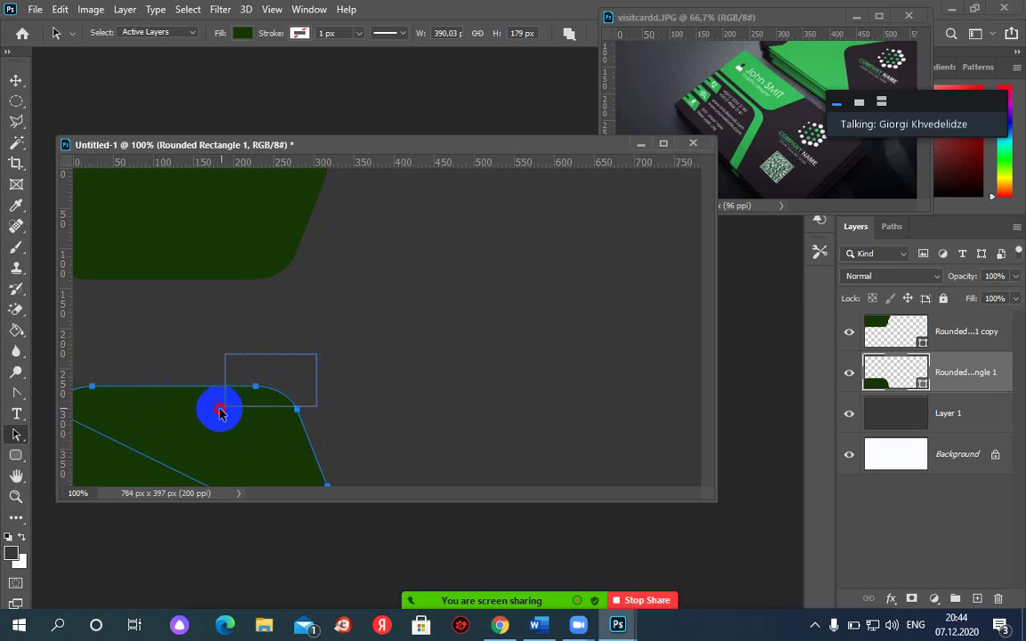
left_click(149, 394)
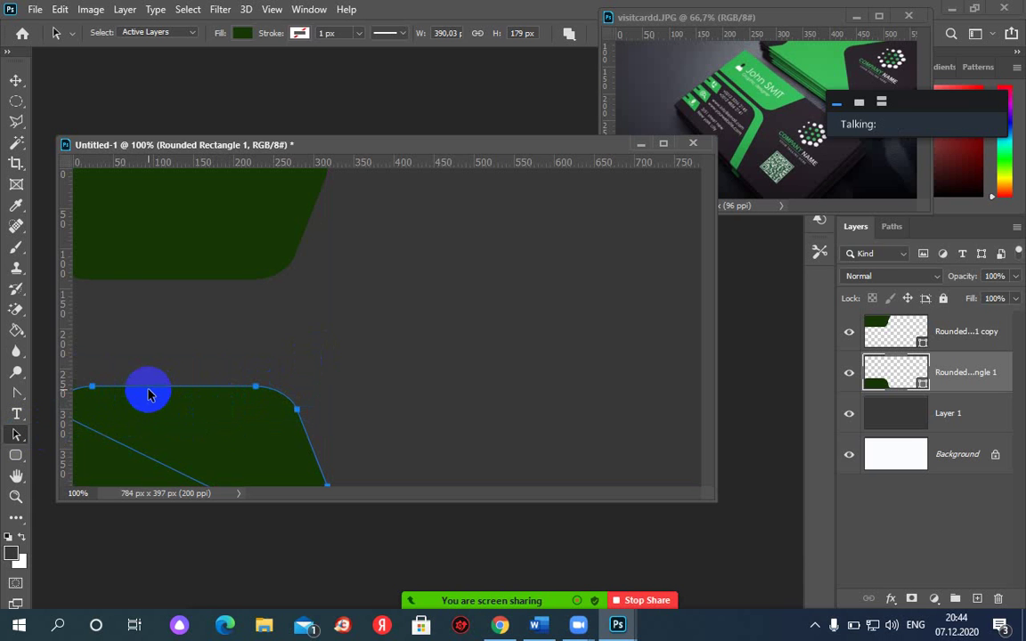
left_click_drag(151, 390, 153, 344)
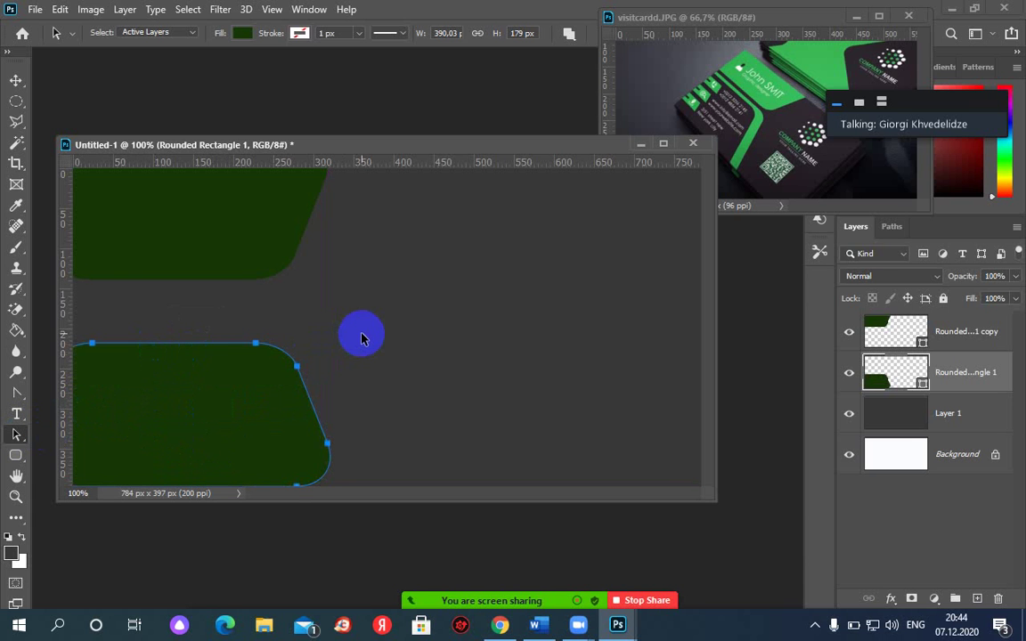
key("ctrl+z")
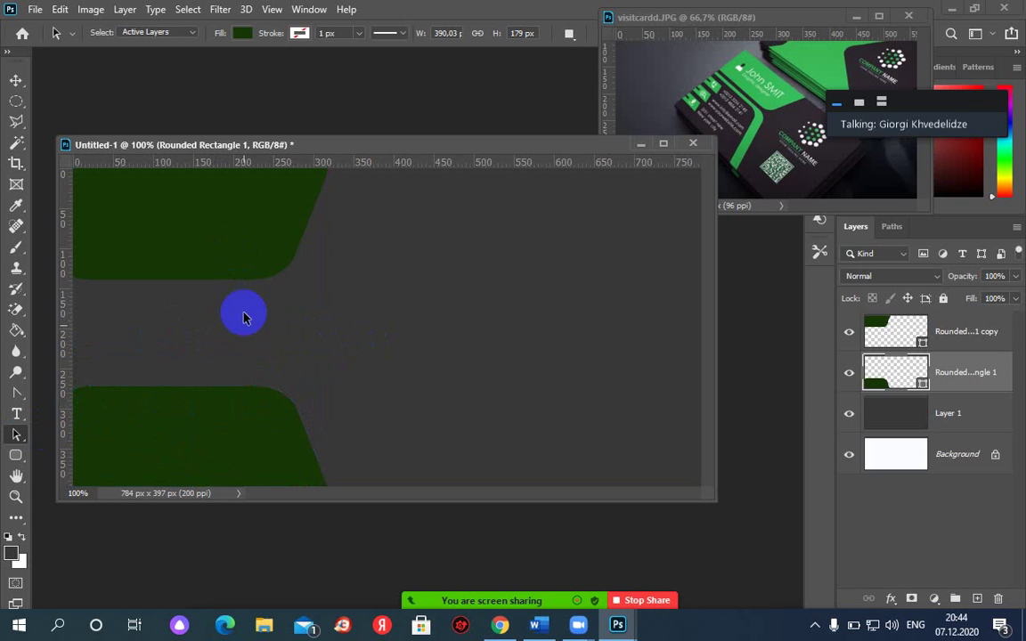
Stretch the lower green shape's top edge upward with Free Transform
left_click(225, 468)
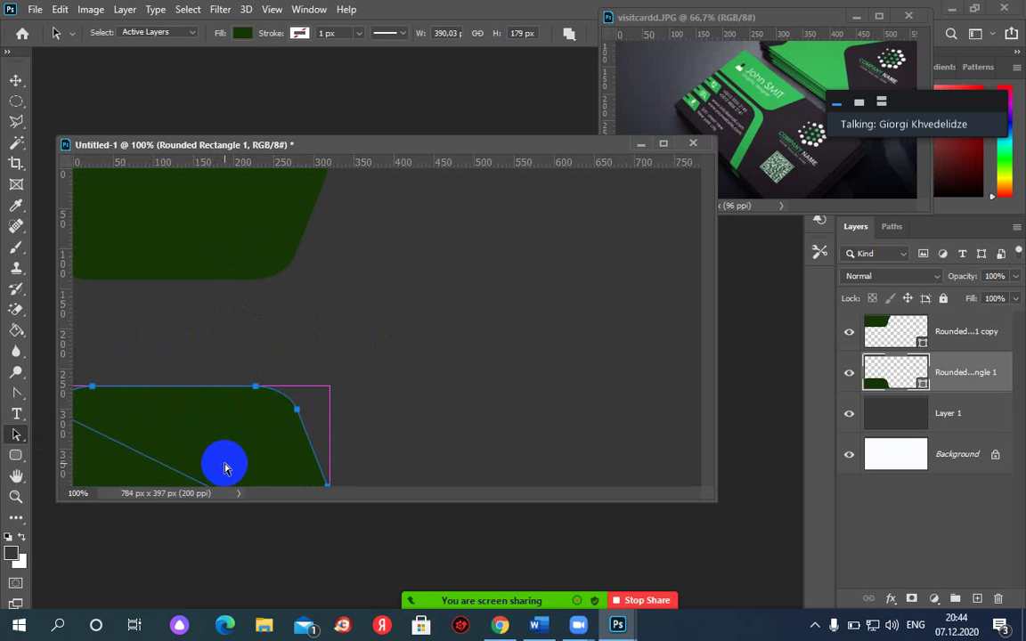
key("ctrl+t")
left_click_drag(173, 386, 173, 340)
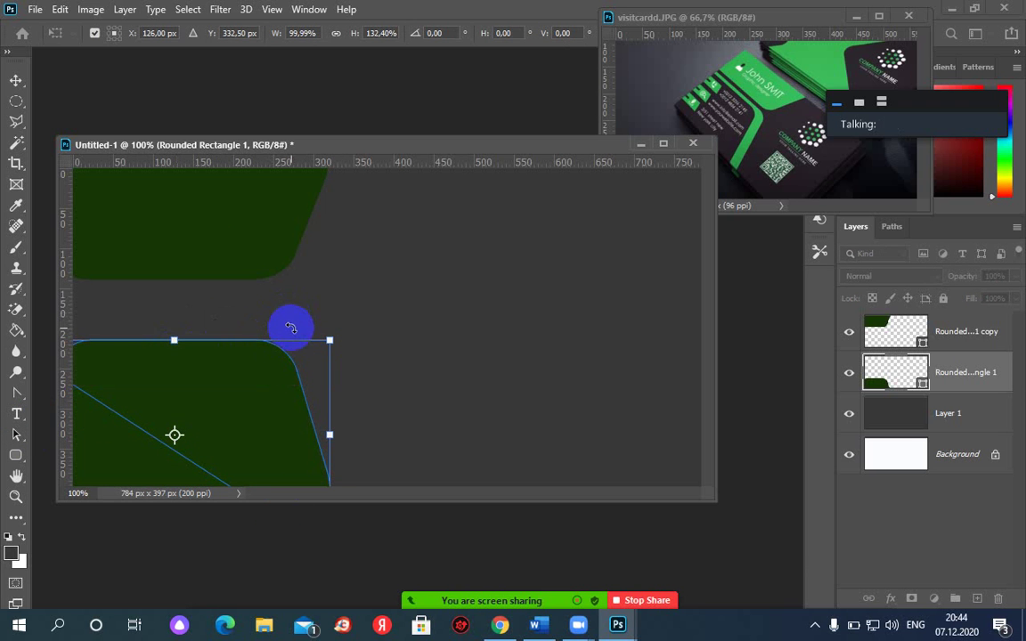
key("Return")
left_click(238, 240)
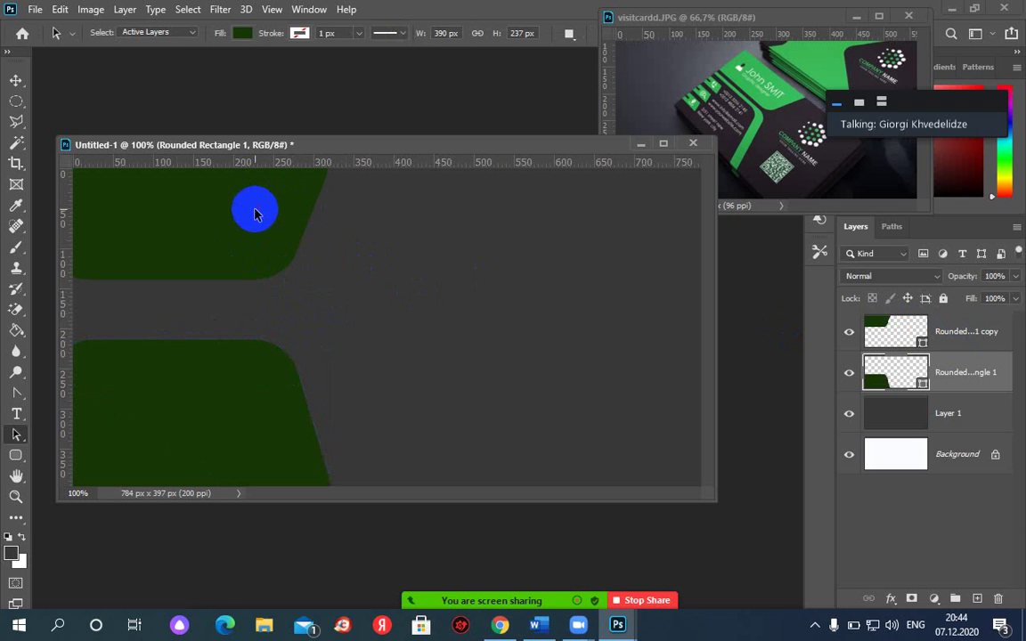
Stretch the Rounded Rectangle 1 copy's bottom edge down to 213 px tall
left_click(963, 333)
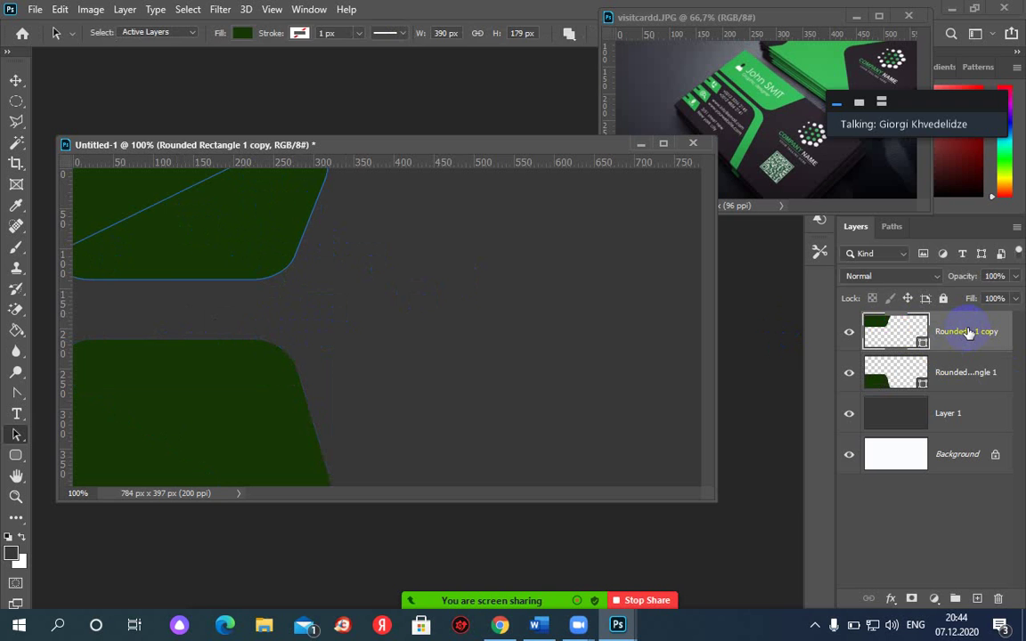
key("ctrl+t")
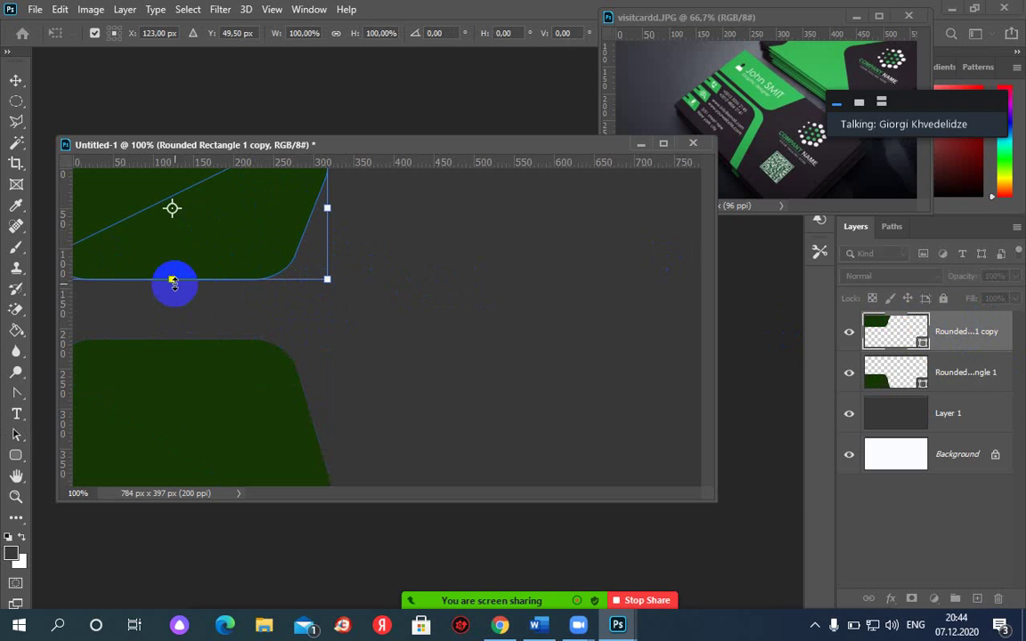
left_click_drag(173, 281, 172, 305)
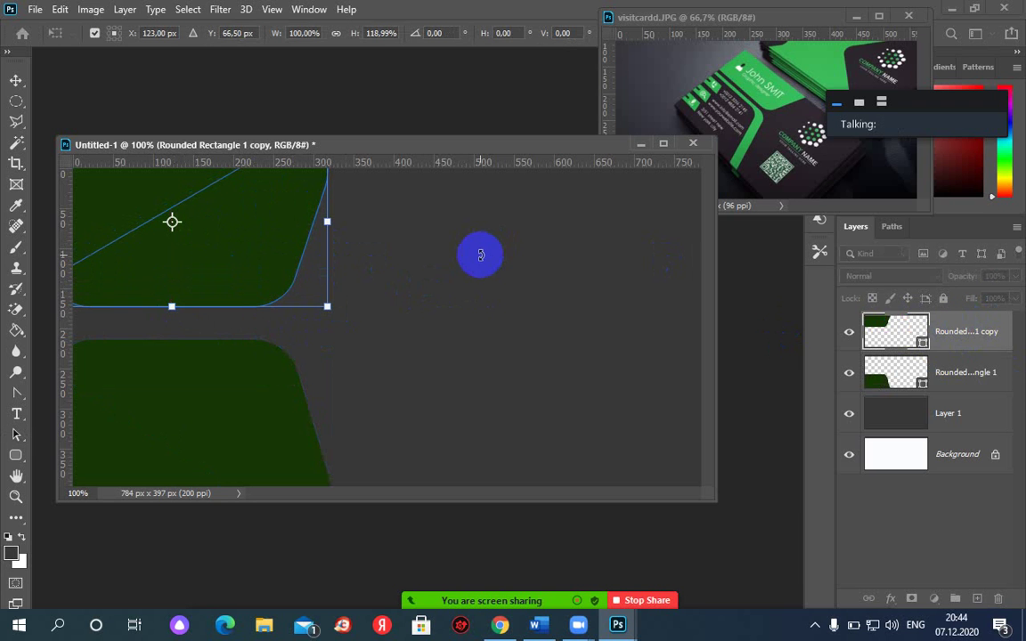
key("Return")
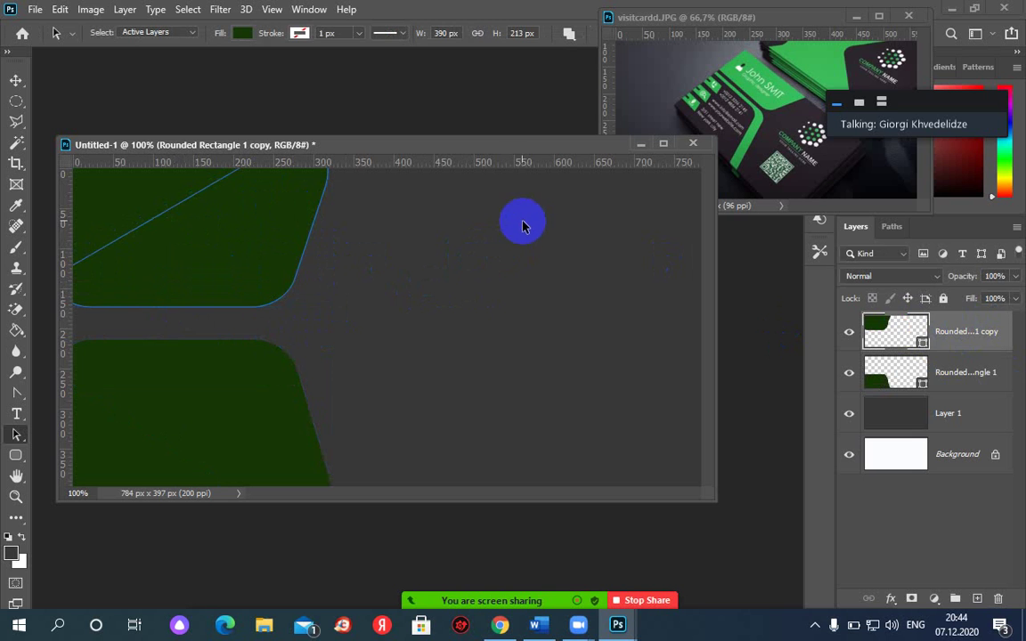
left_click(517, 222)
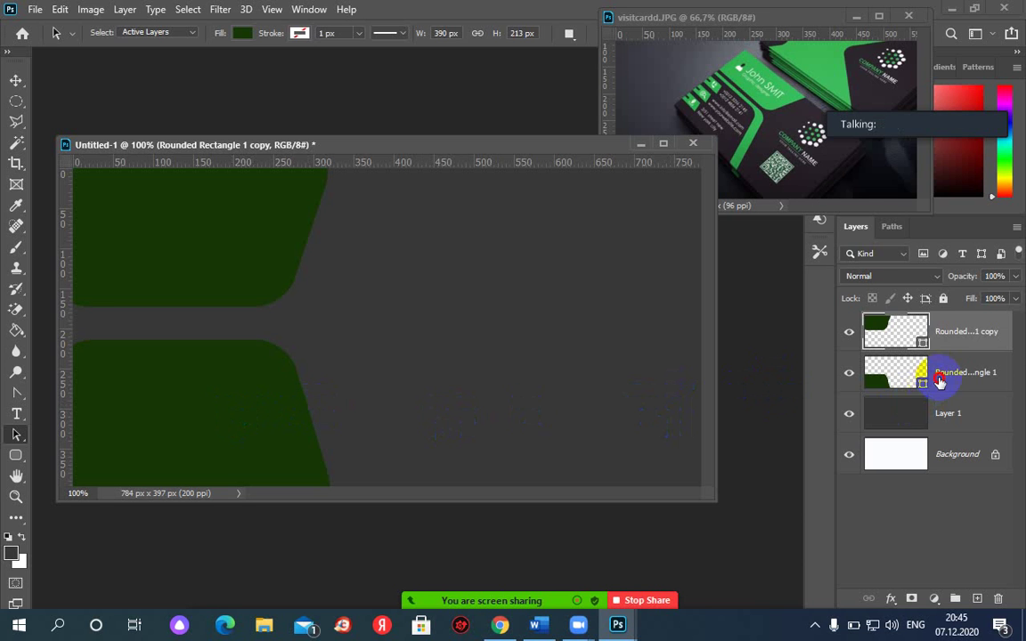
Duplicate the Rounded Rectangle 1 layer as Rounded Rectangle 1 copy 2
left_click(939, 381)
left_click(849, 374)
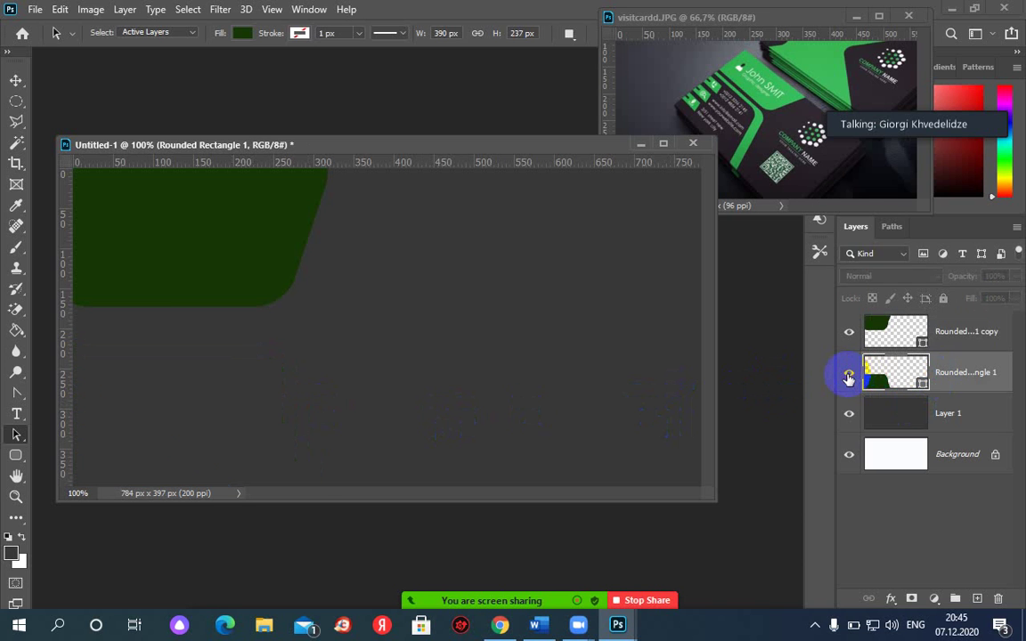
left_click(848, 375)
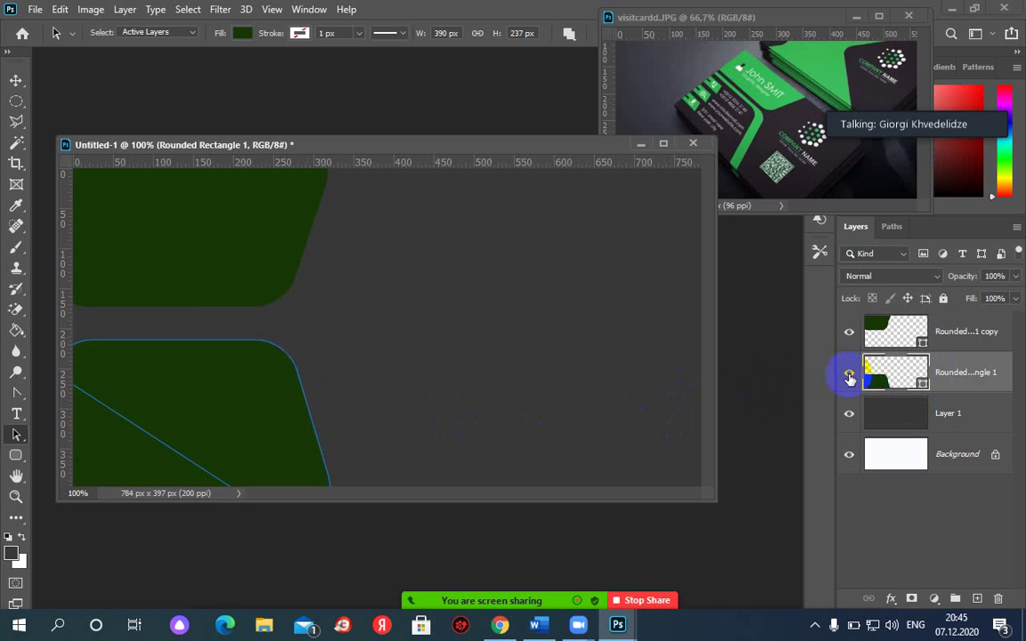
right_click(975, 381)
left_click(846, 89)
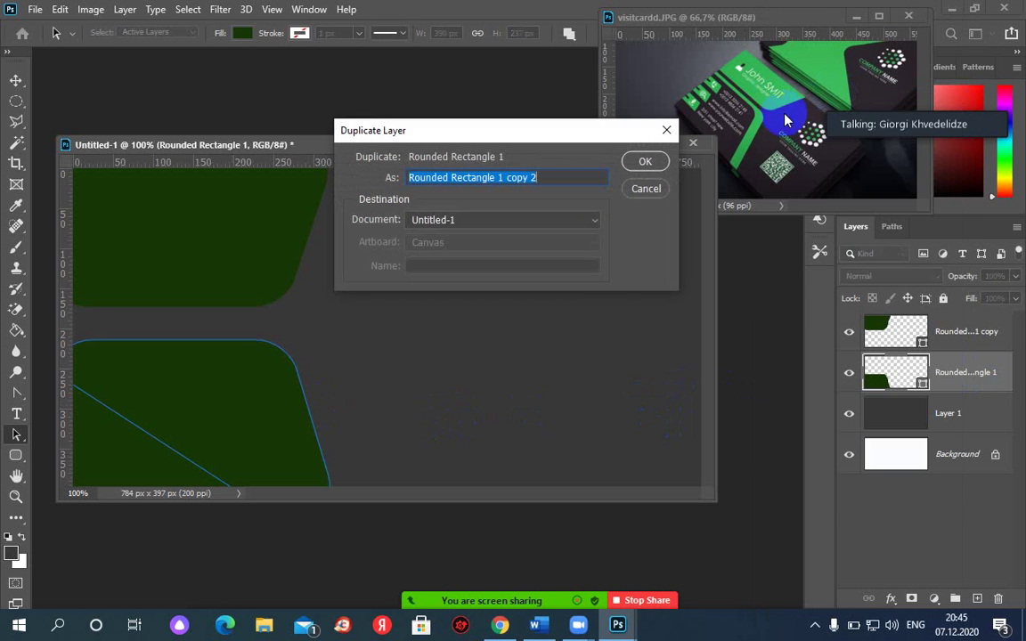
left_click(643, 161)
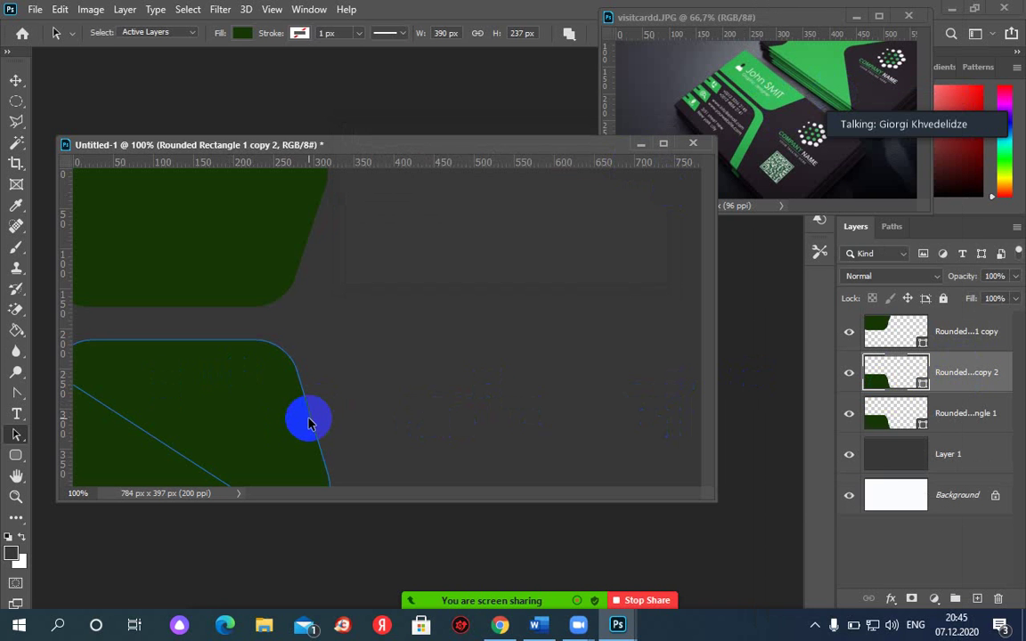
Scale the duplicate down to about 355 × 224 px inside the lower green shape
key("ctrl+t")
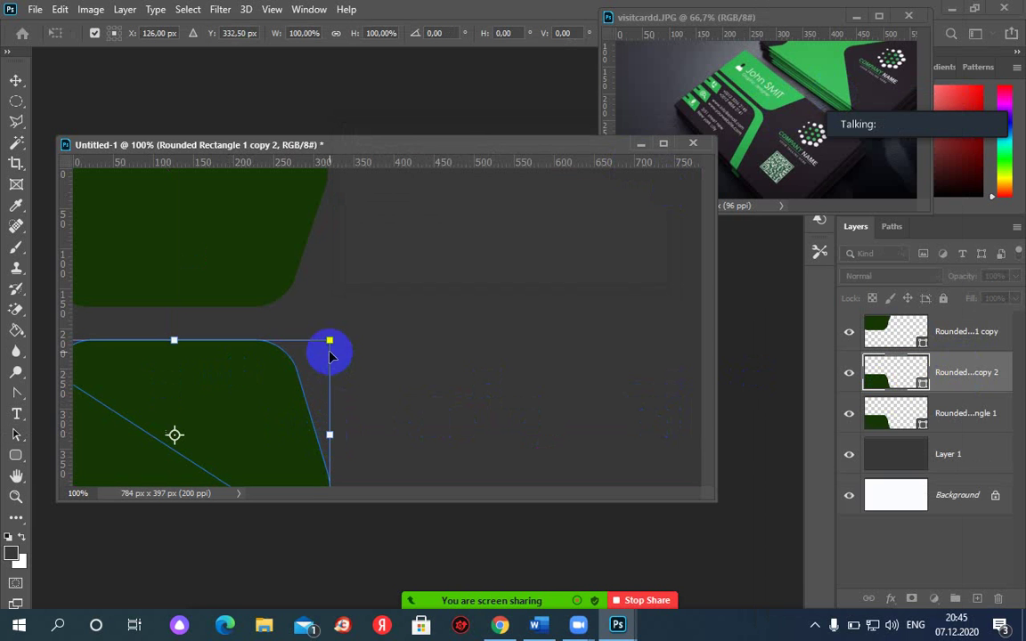
left_click_drag(330, 343, 301, 354)
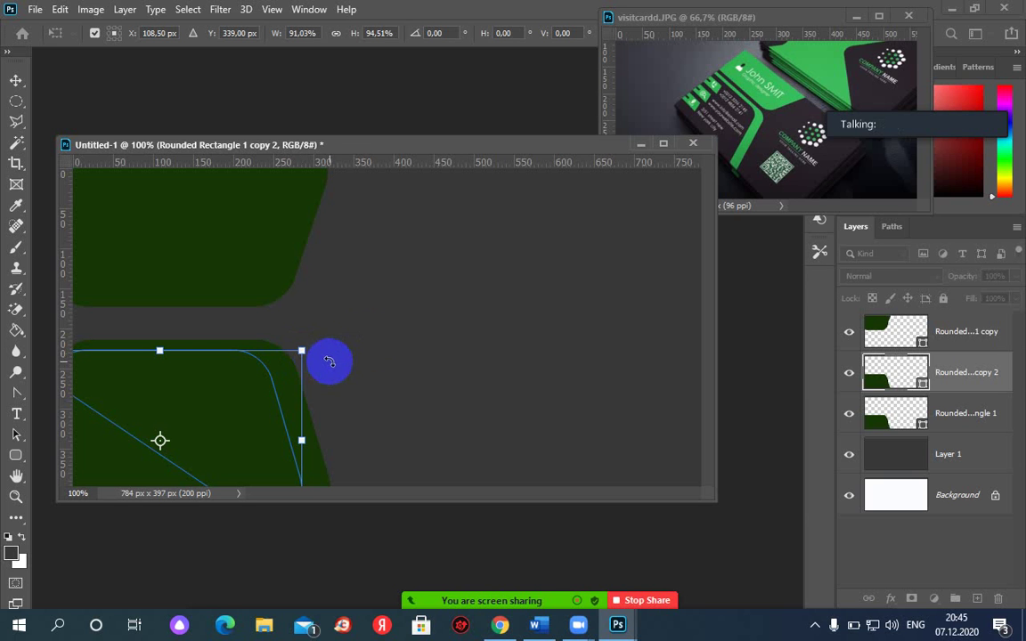
key("Return")
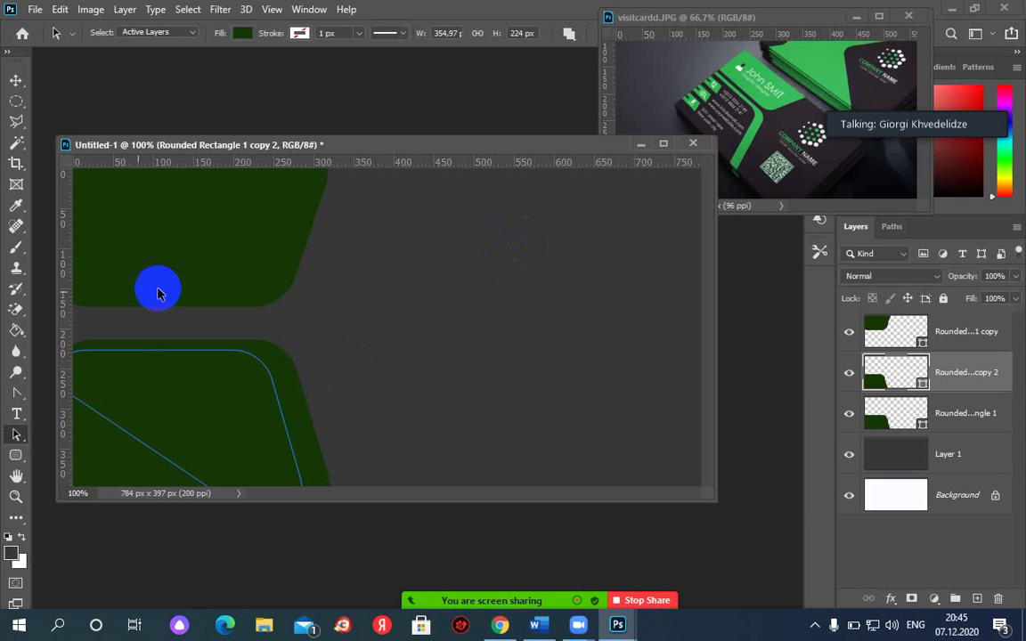
Try dark grey and then black preset fills on the smaller lower shape
left_click(242, 34)
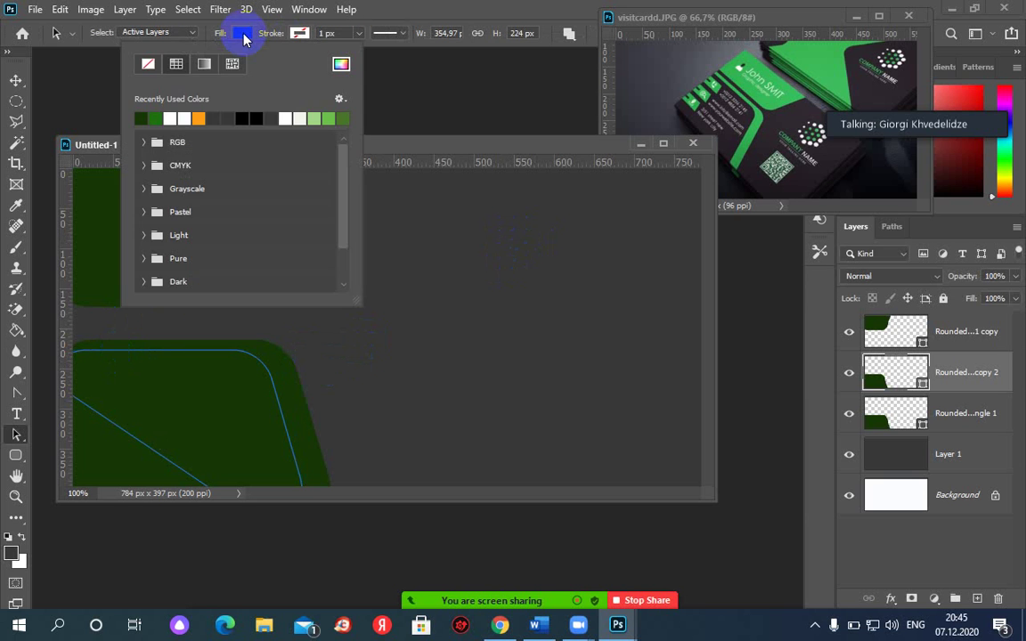
left_click(227, 118)
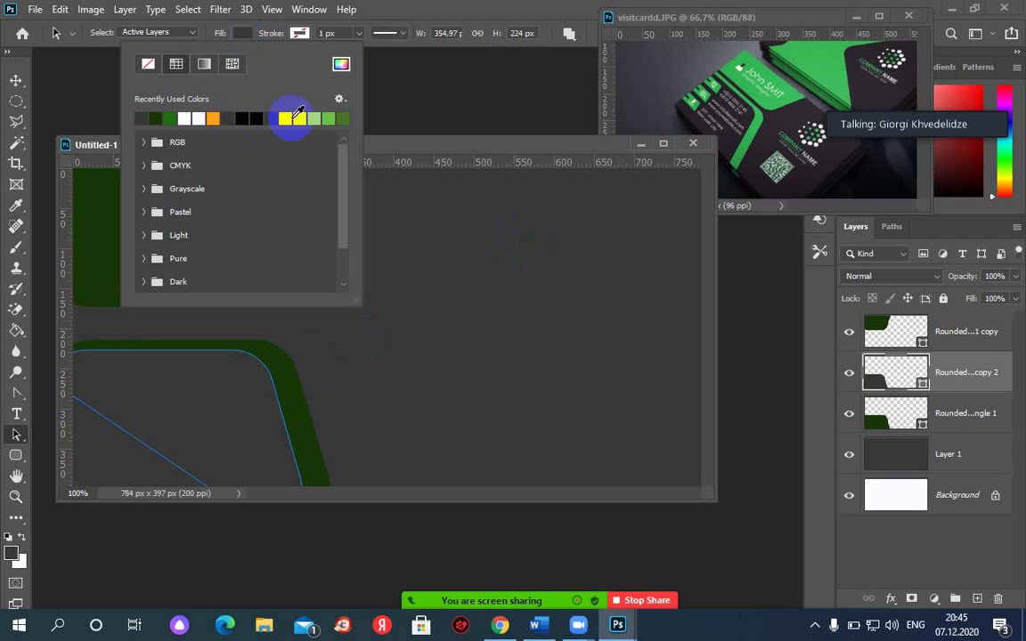
left_click(256, 118)
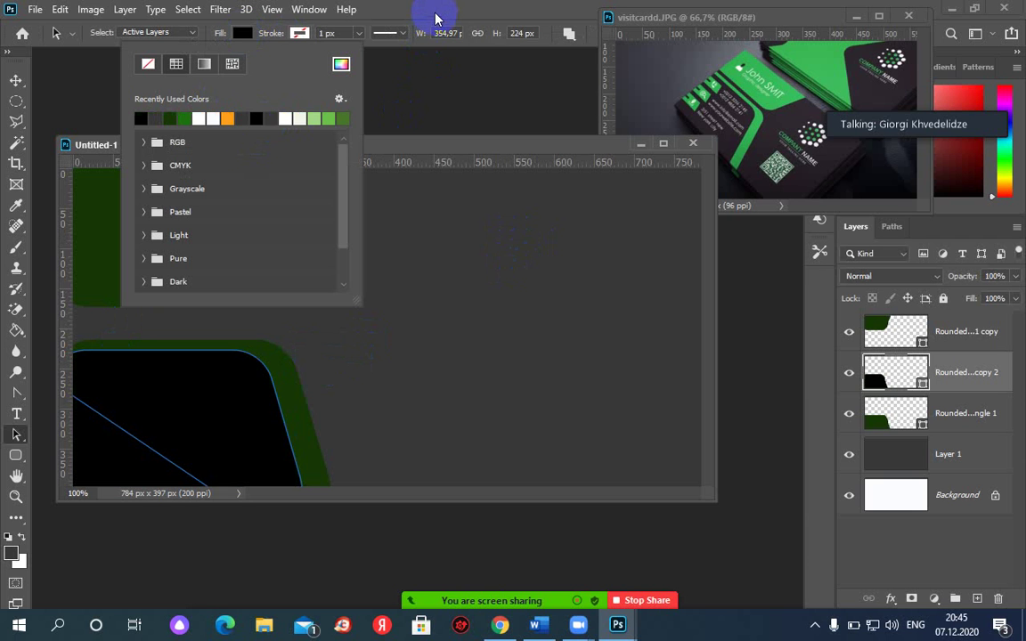
left_click(374, 11)
left_click(424, 278)
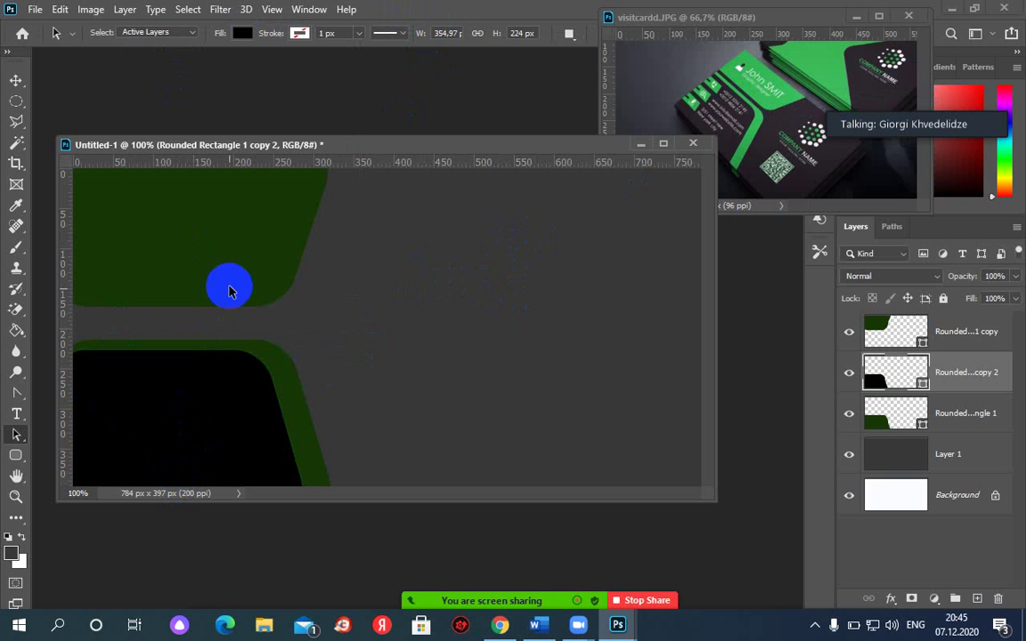
Fill Rounded Rectangle 1 copy 2 with dark #272228 sampled from the reference card
left_click(242, 36)
left_click(195, 384)
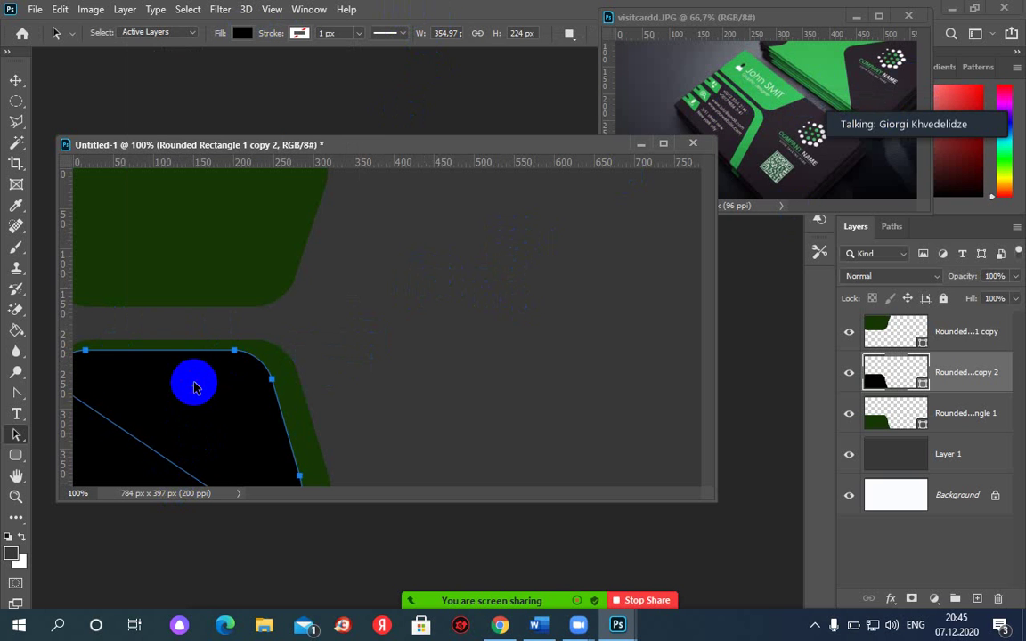
left_click(241, 34)
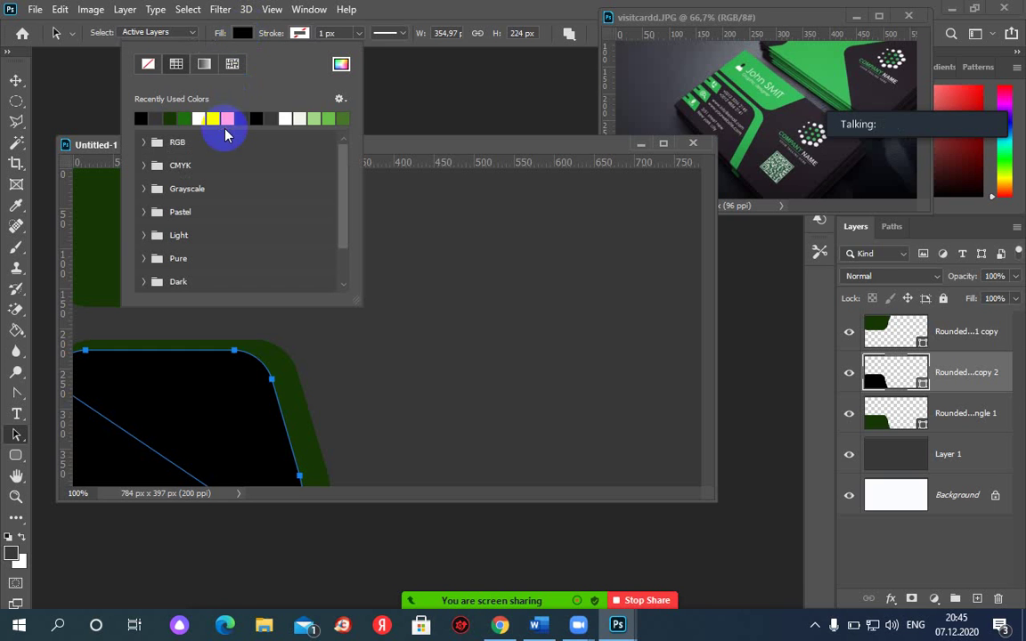
left_click(254, 118)
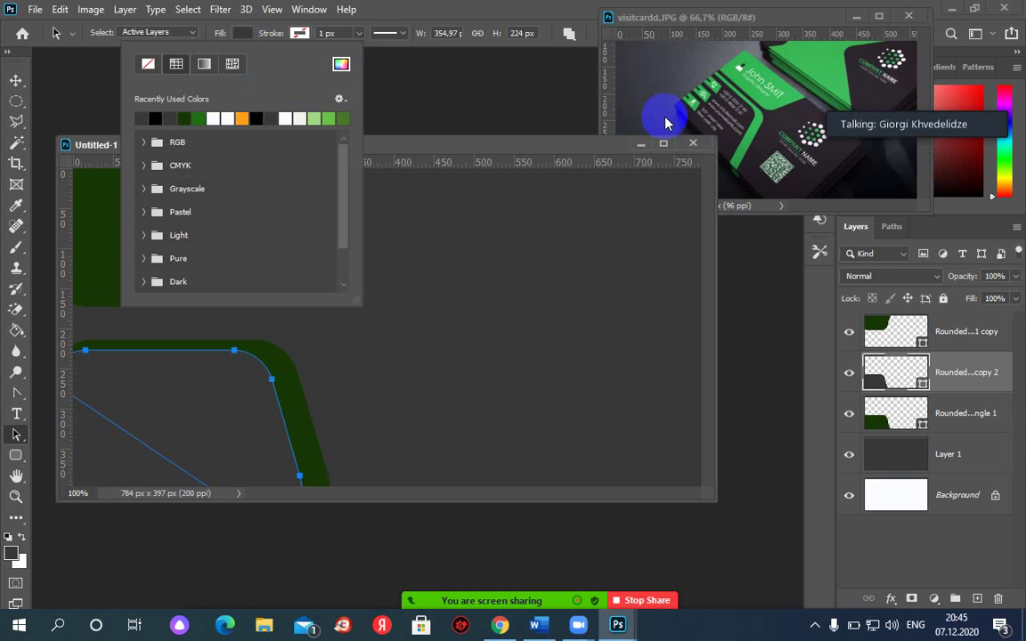
left_click(341, 65)
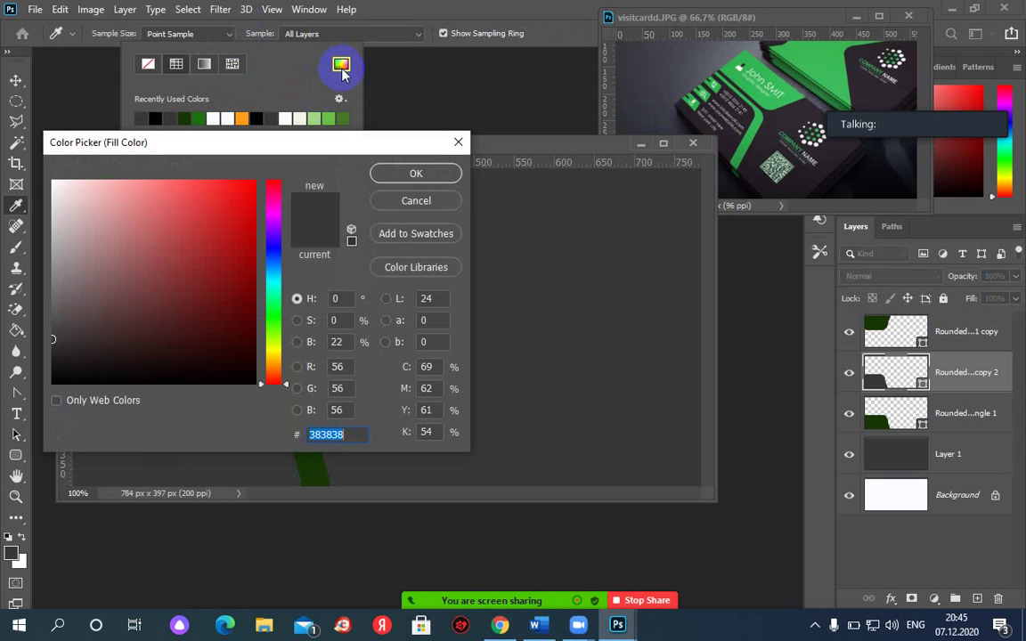
left_click(702, 117)
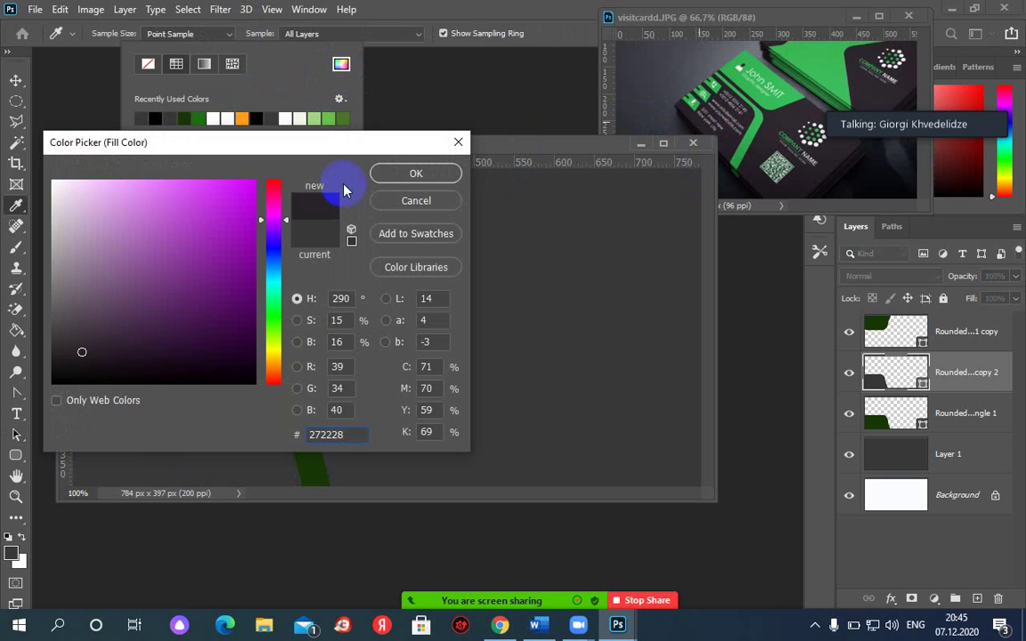
left_click(390, 173)
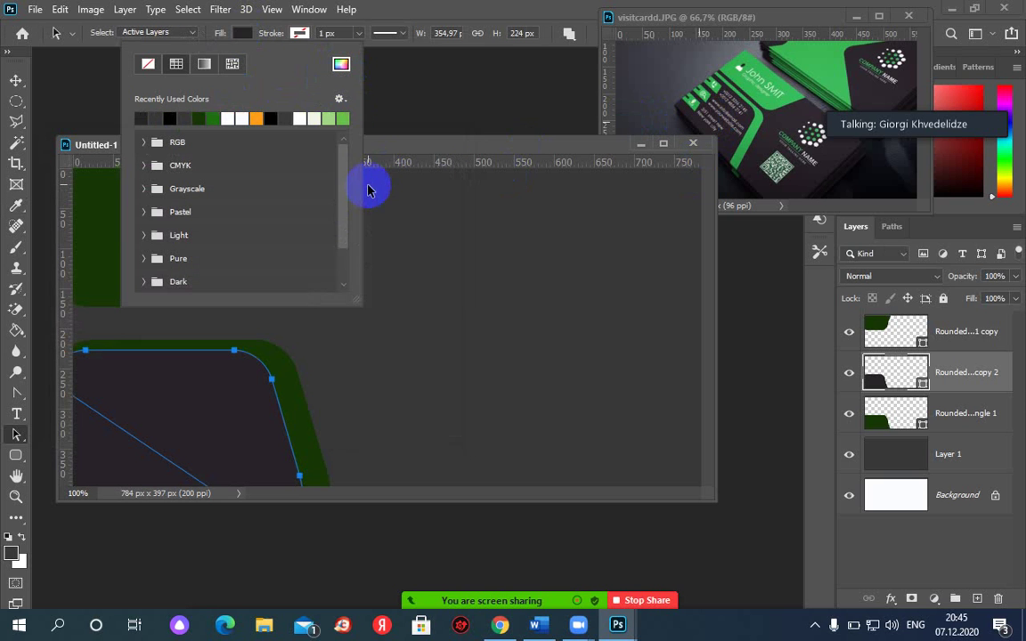
left_click(392, 13)
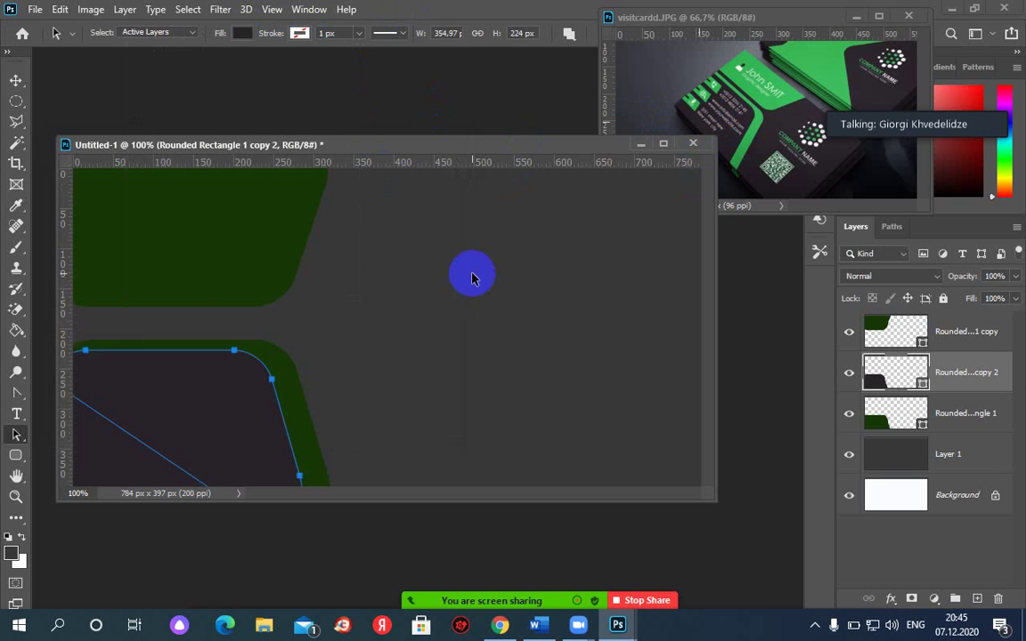
left_click(471, 275)
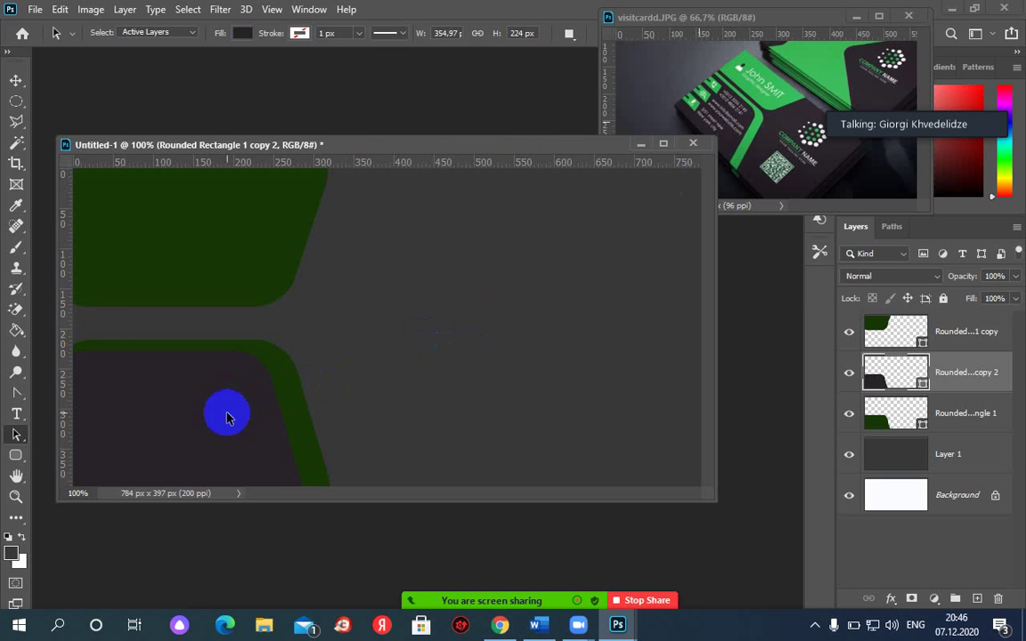
Fill Layer 1 with the purple-grey #2e292f sampled from the reference card
left_click(895, 454)
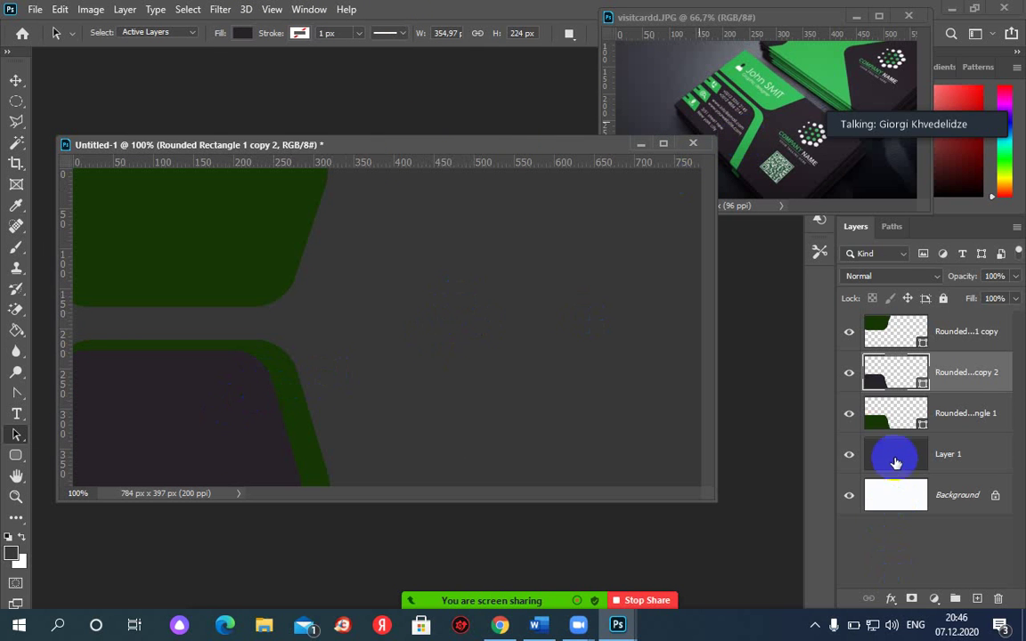
key("d")
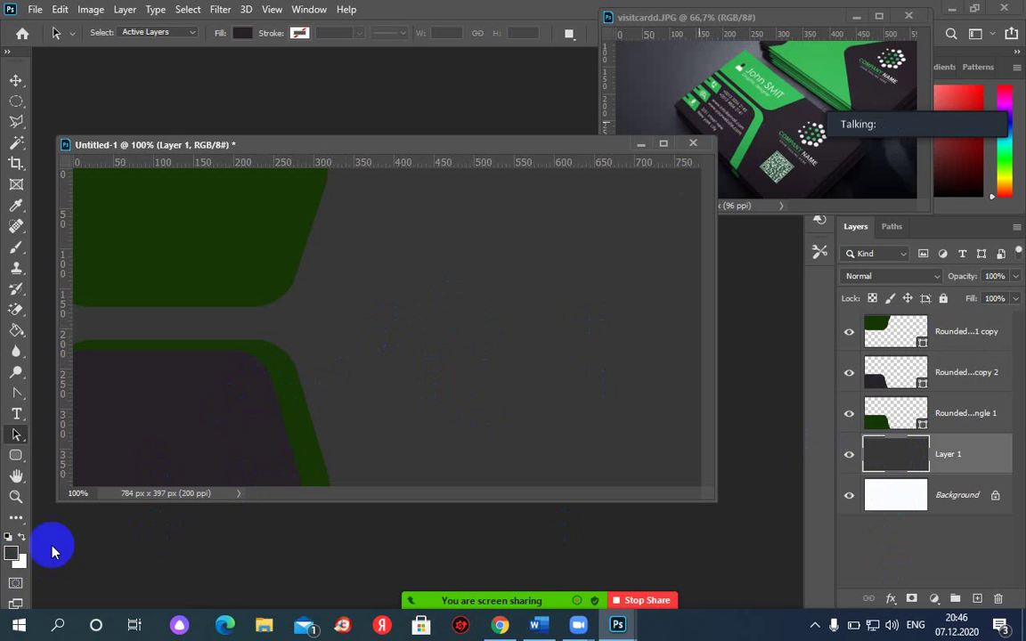
left_click(20, 560)
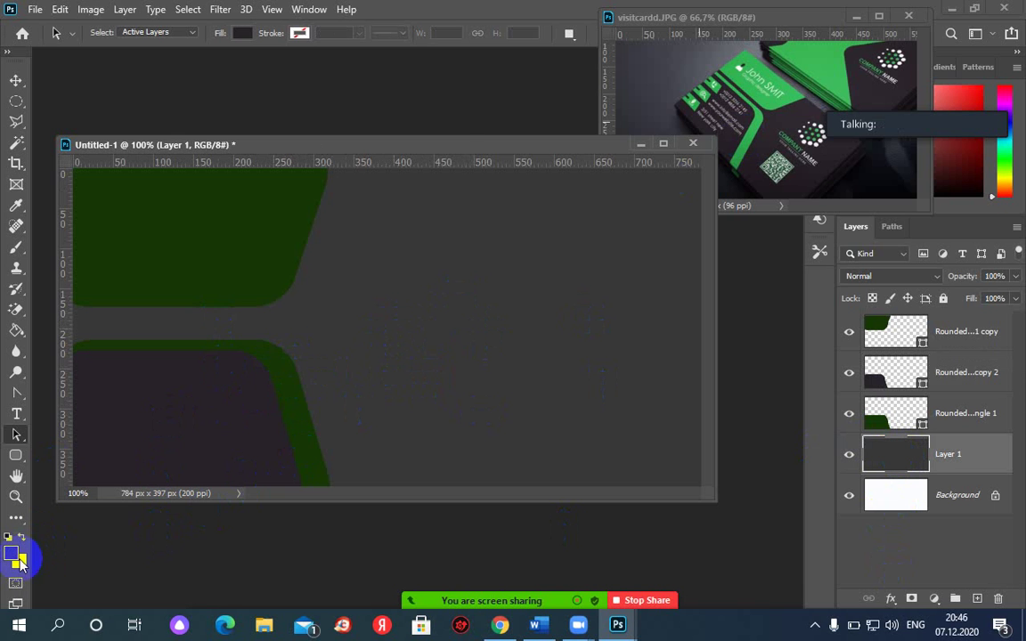
left_click(706, 107)
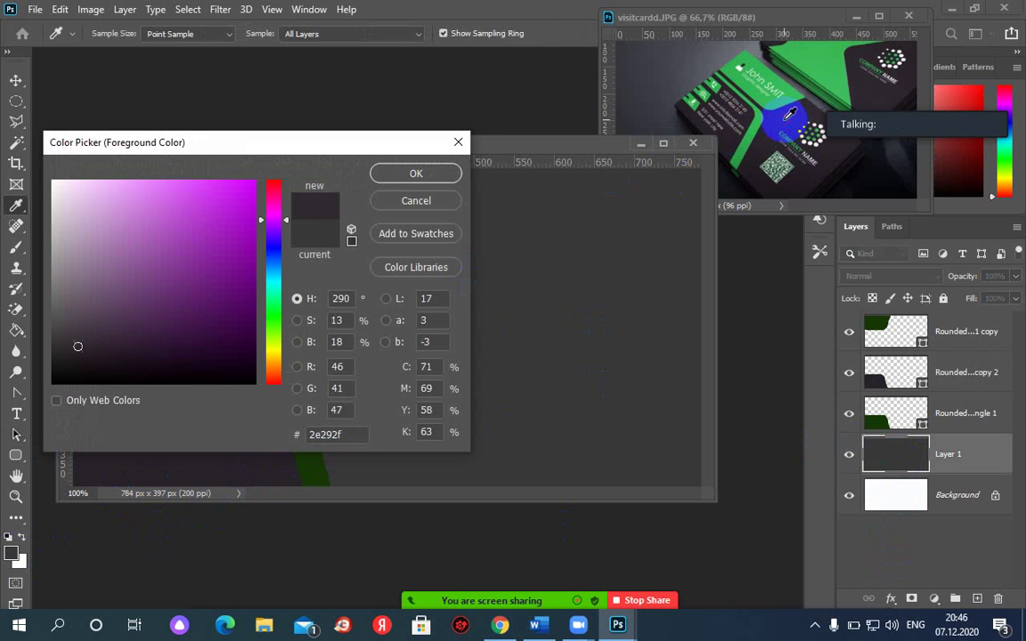
left_click(396, 178)
key("a")
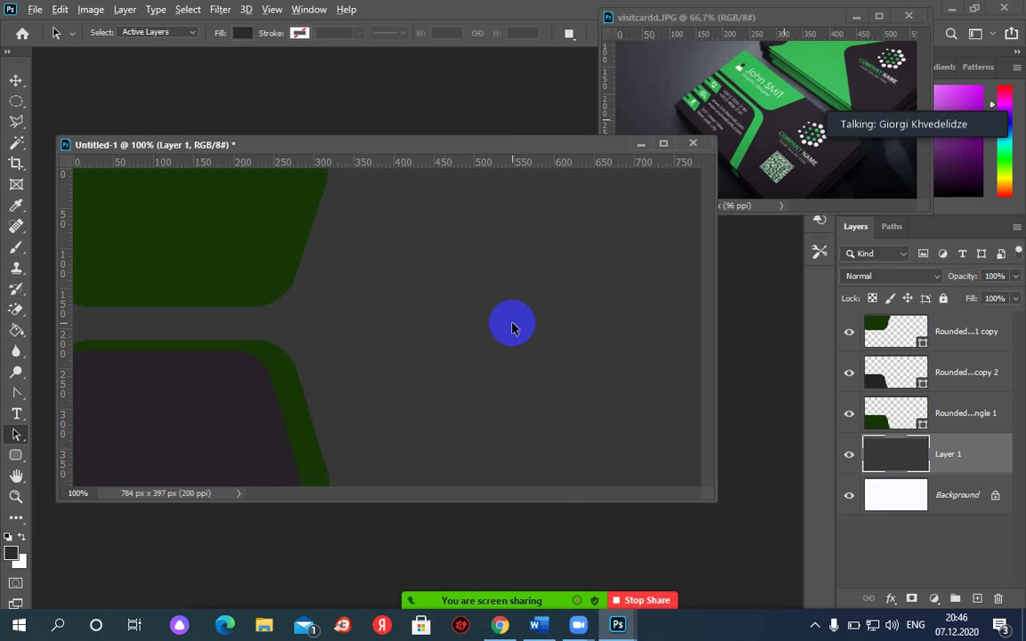
key("alt+BackSpace")
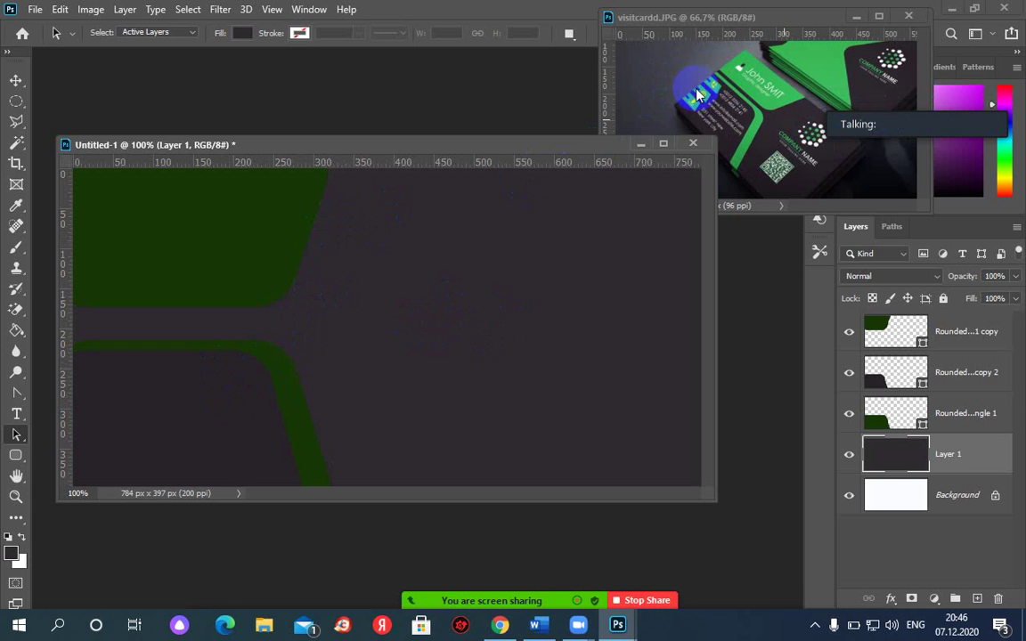
Draw a 70 × 40 px rectangle at the card's left edge, filled green #36b451
left_click(17, 453)
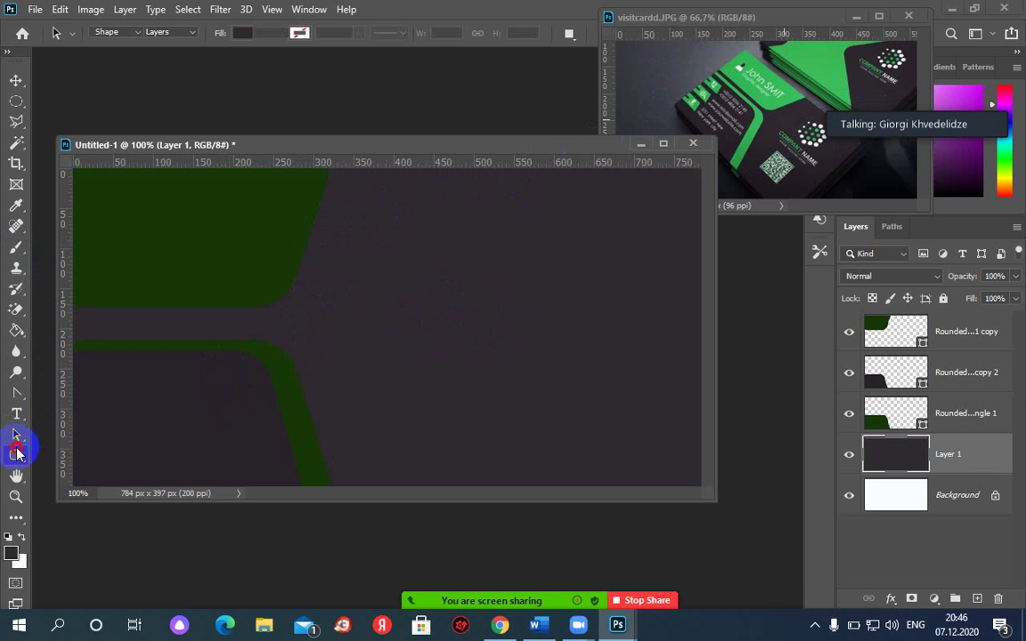
left_click(68, 454)
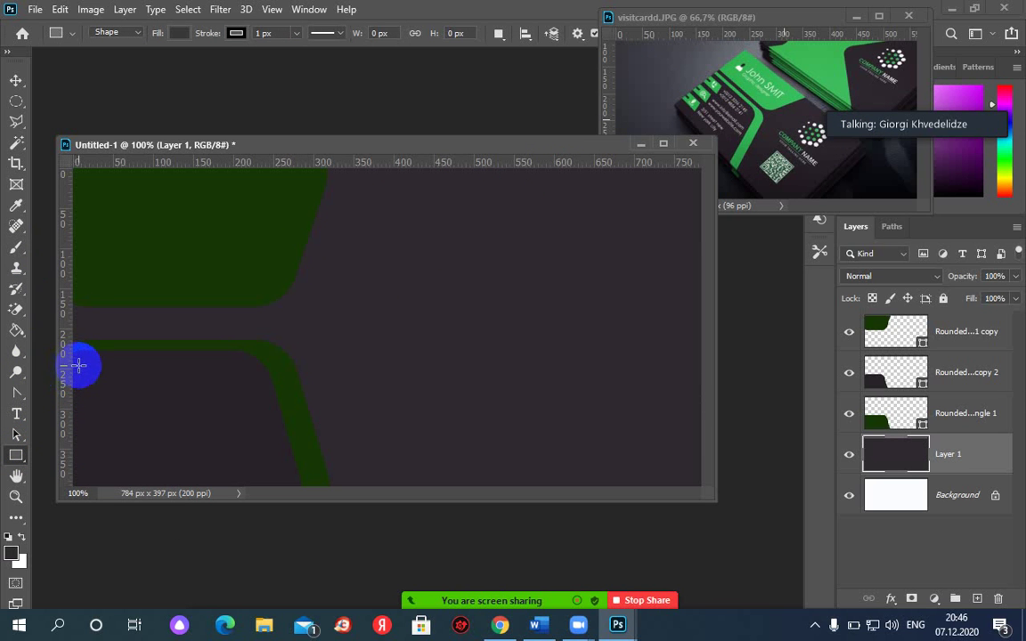
mouse_move(119, 367)
left_mouse_down()
mouse_move(66, 384)
mouse_move(64, 398)
left_mouse_up()
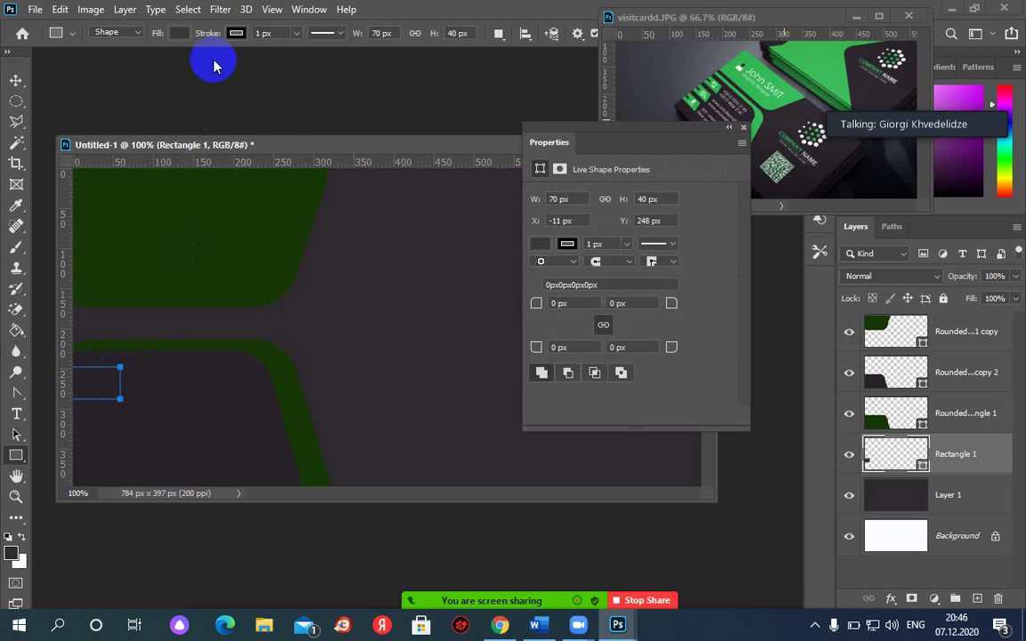
left_click(181, 32)
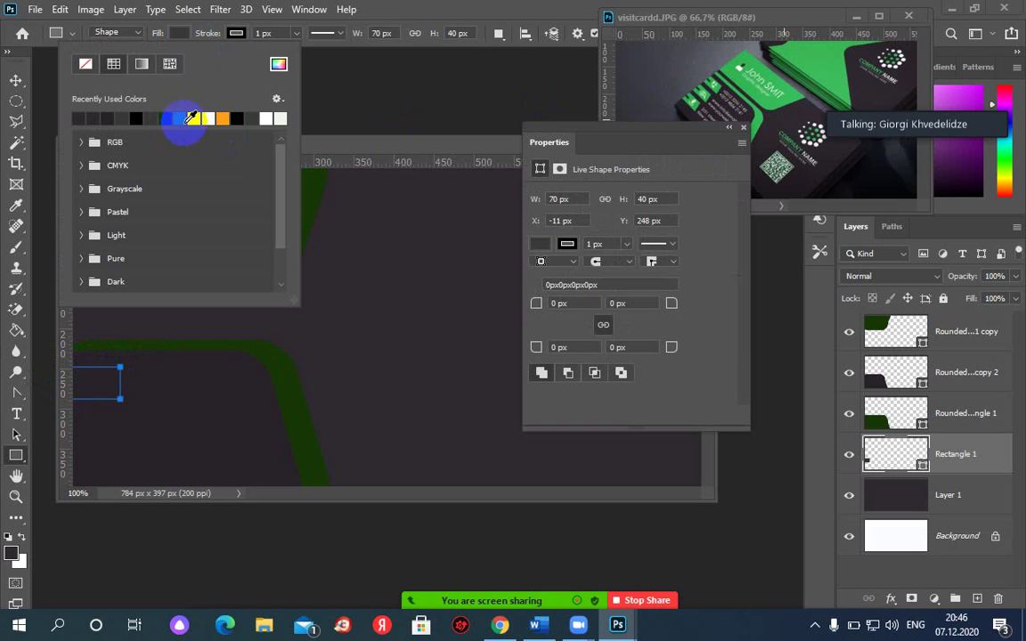
left_click(279, 63)
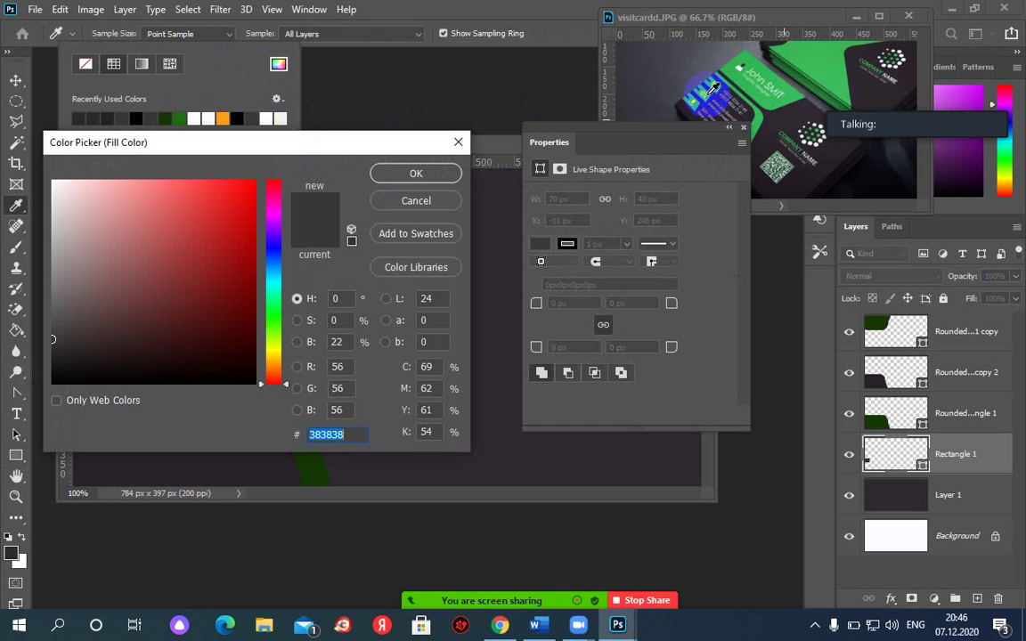
left_click(745, 81)
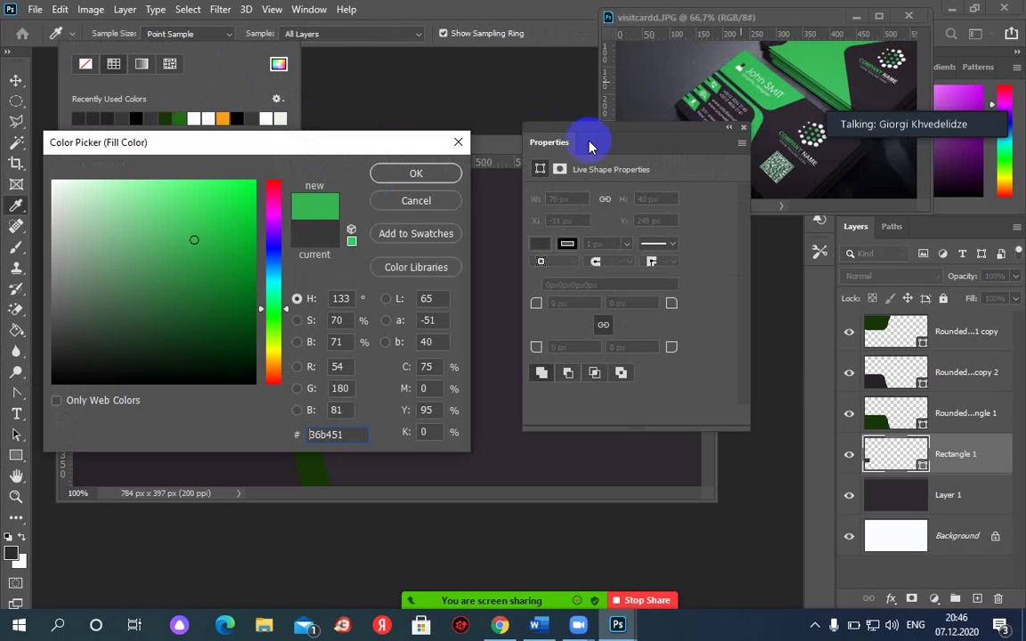
left_click(393, 169)
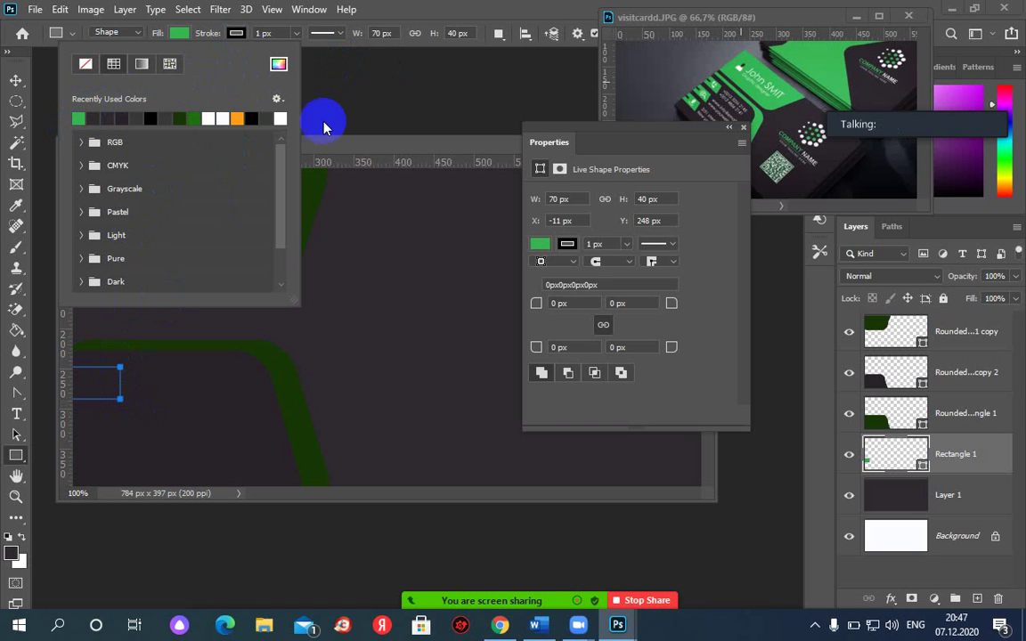
left_click(384, 17)
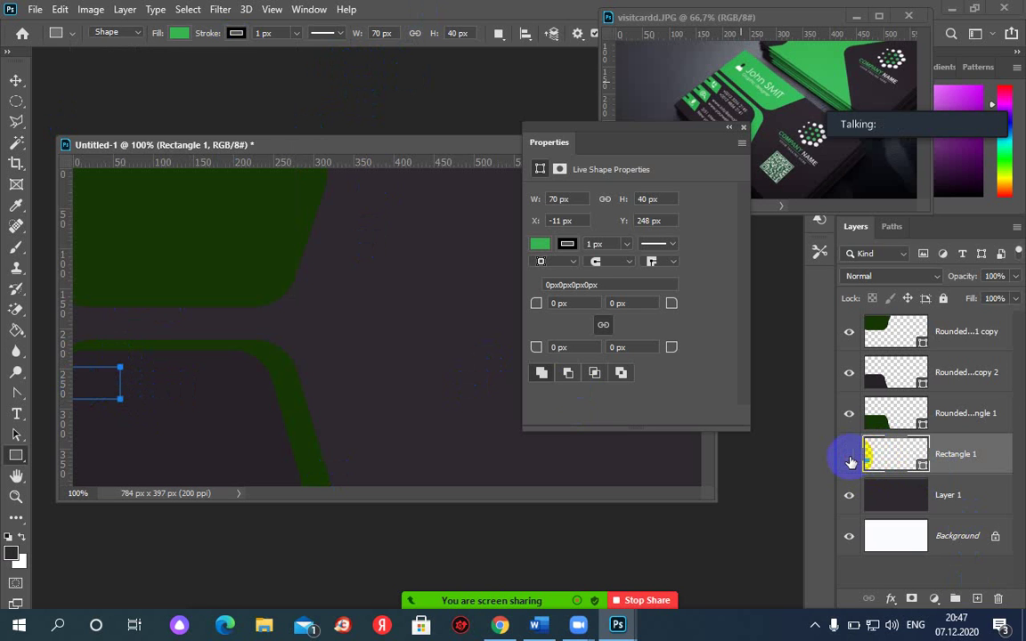
Move the Rectangle 1 layer to the top of the layer stack
left_click(850, 460)
left_click(850, 460)
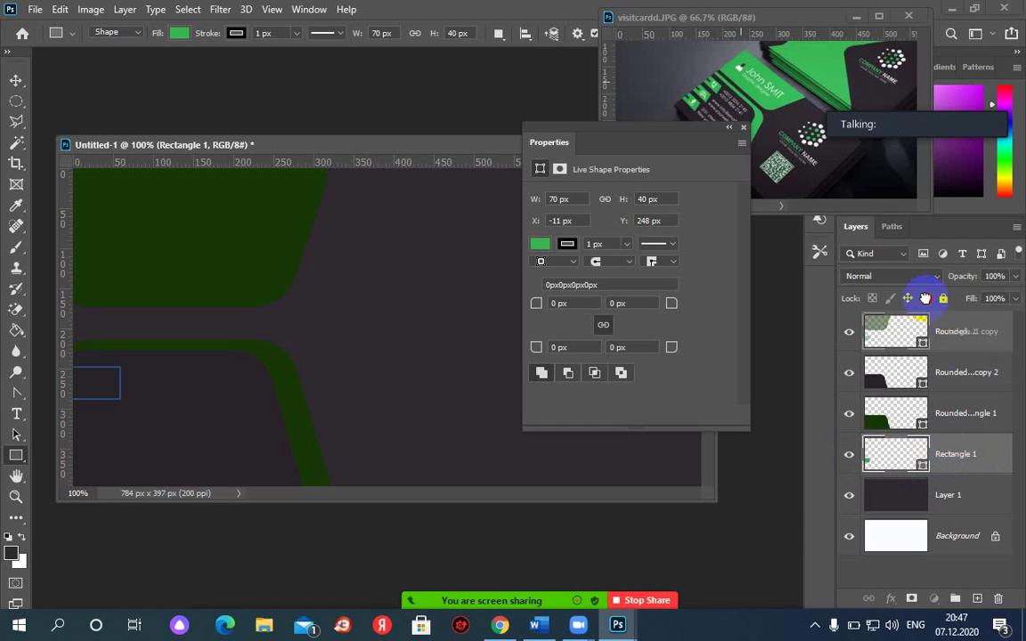
left_click(918, 325)
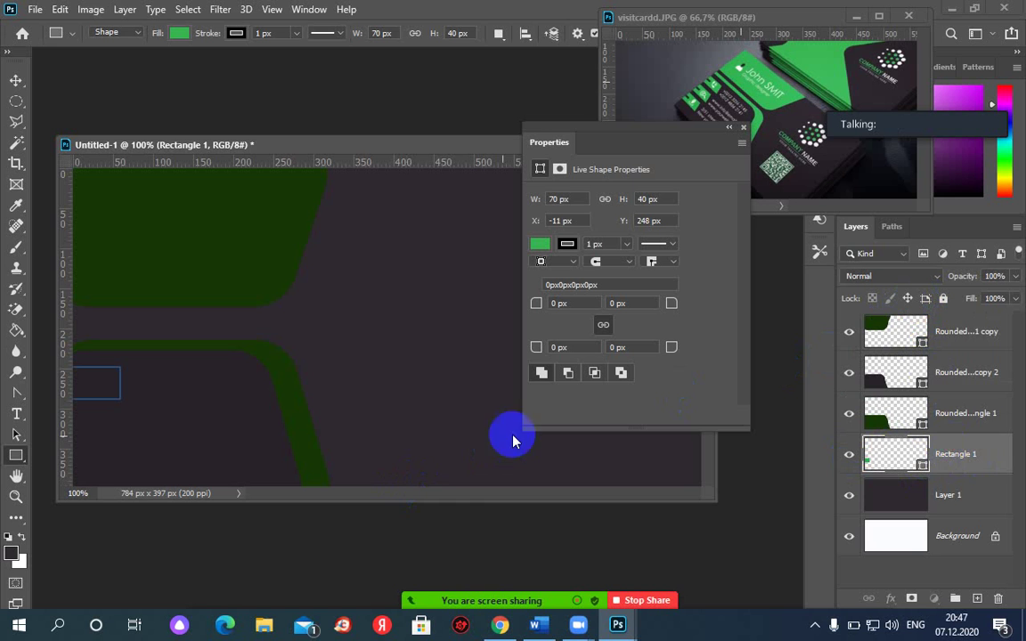
left_click_drag(895, 332, 902, 370)
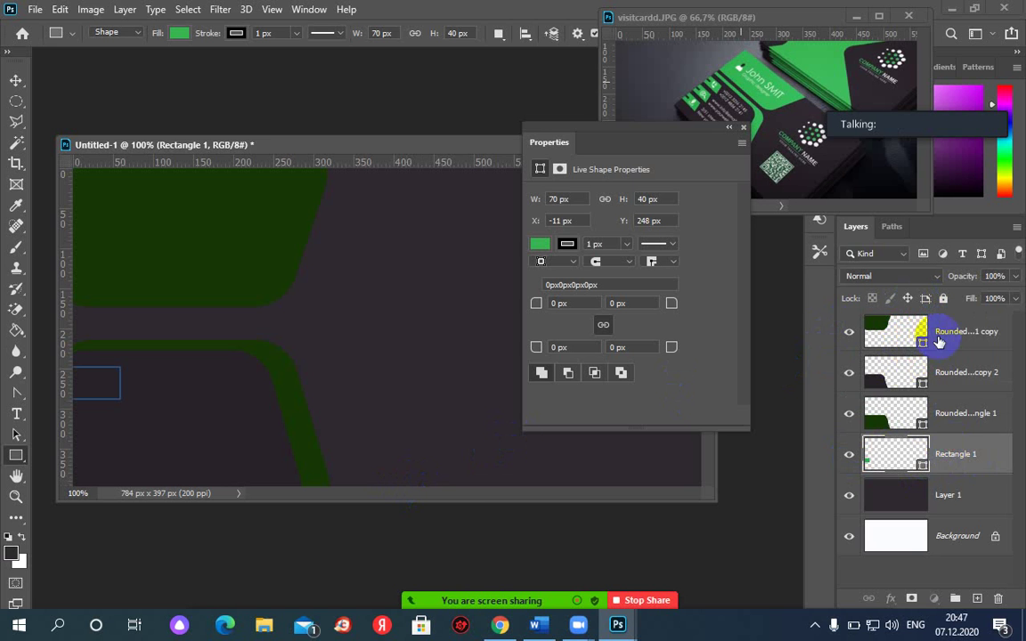
left_click_drag(902, 370, 947, 306)
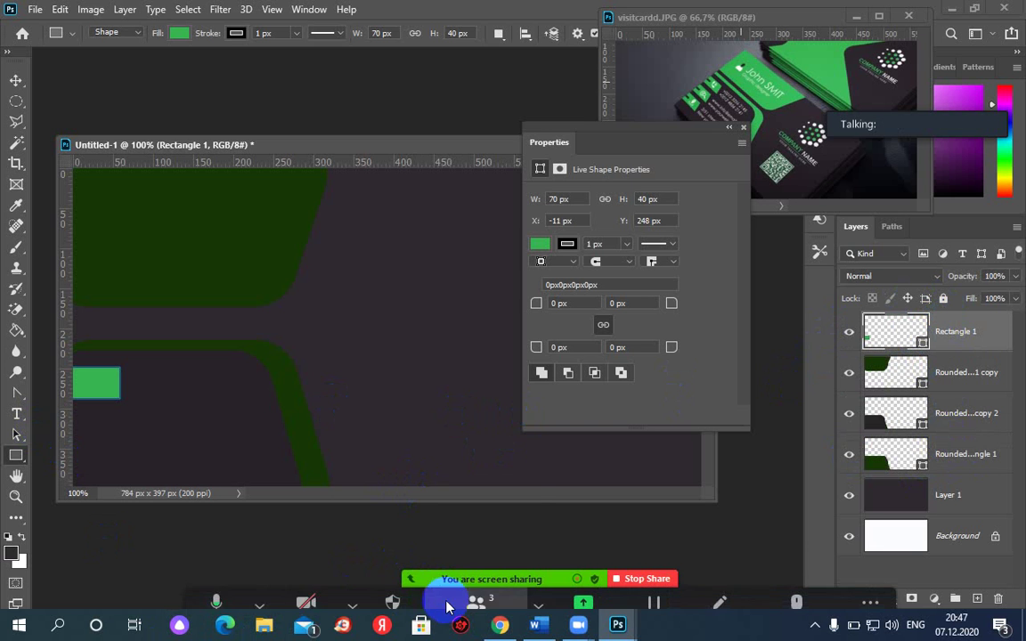
left_click(252, 585)
left_click(218, 599)
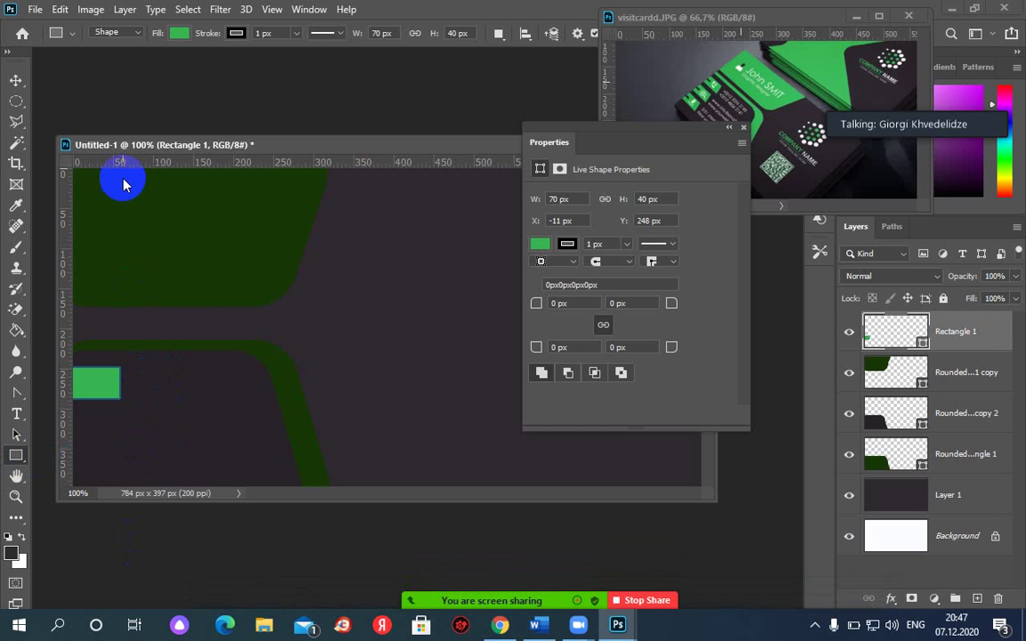
Perspective-transform the green rectangle into a 112 × 40 px trapezoid with slanted right side
left_click(60, 9)
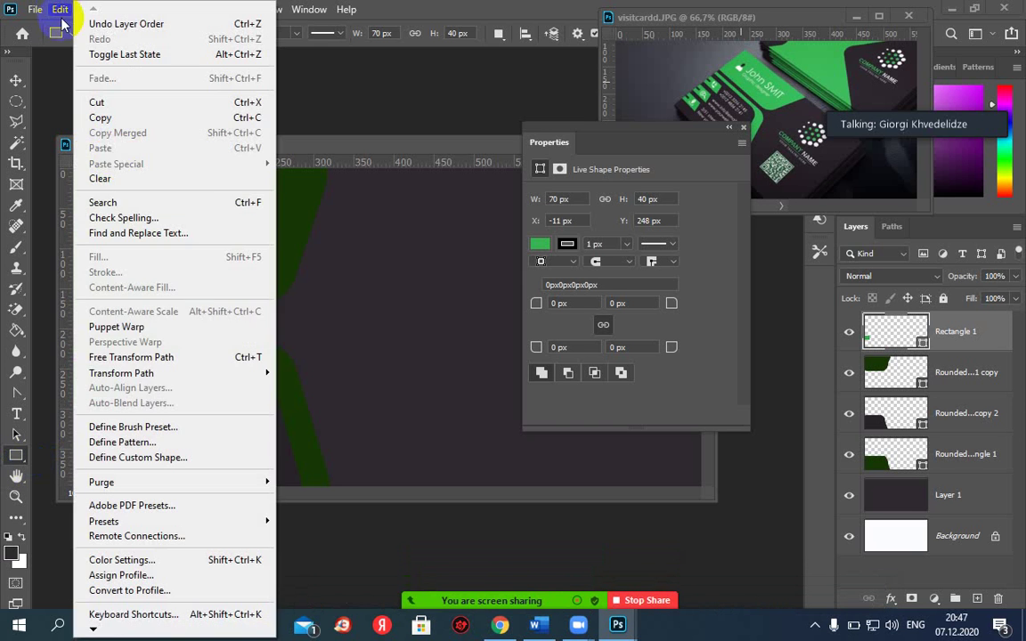
mouse_move(121, 372)
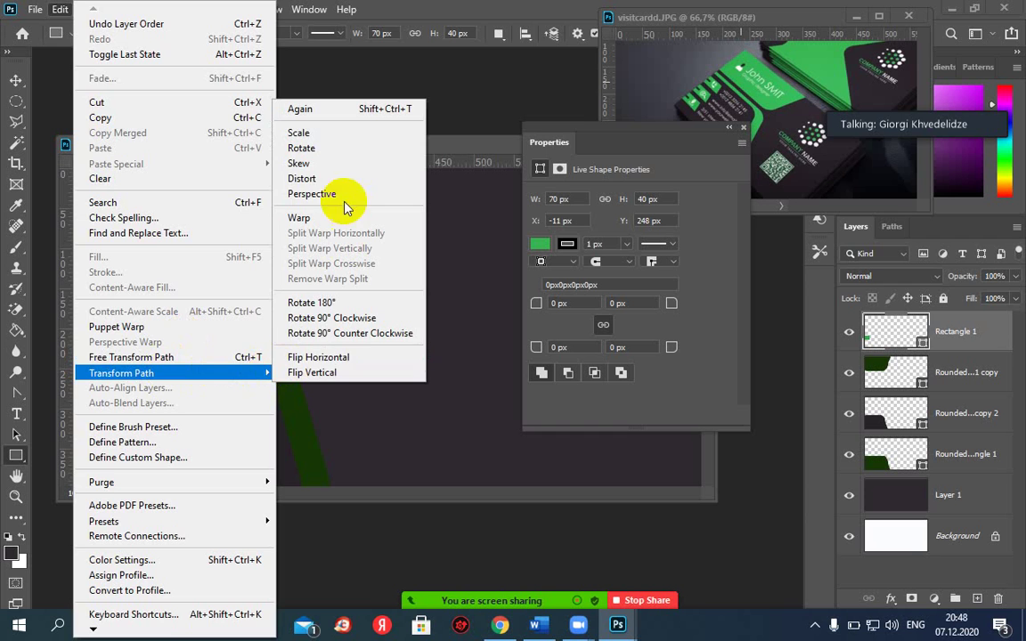
left_click(316, 194)
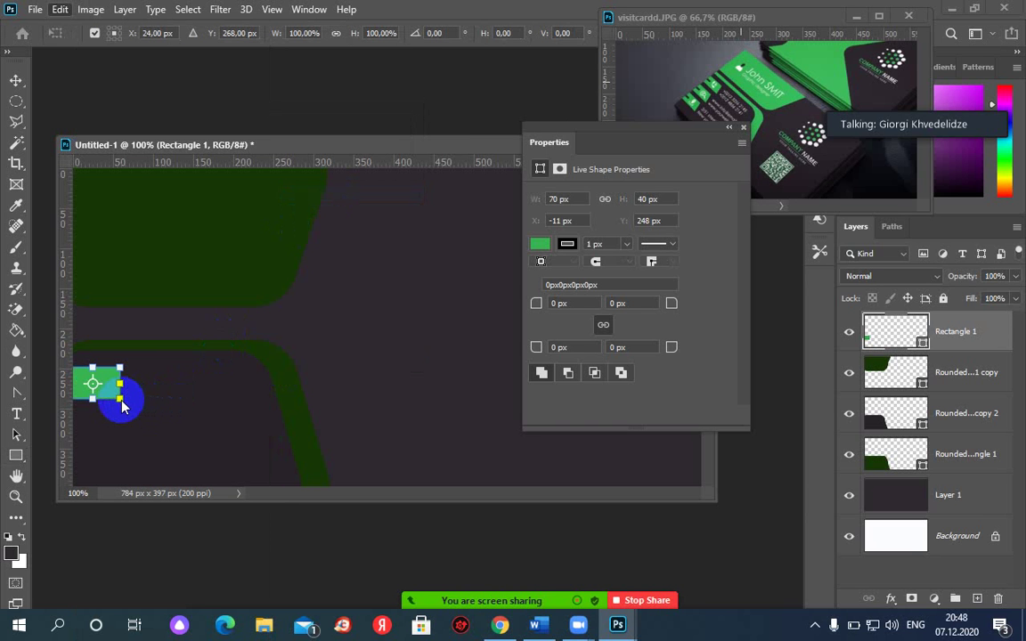
mouse_move(123, 406)
left_mouse_down()
mouse_move(138, 405)
mouse_move(78, 412)
left_mouse_up()
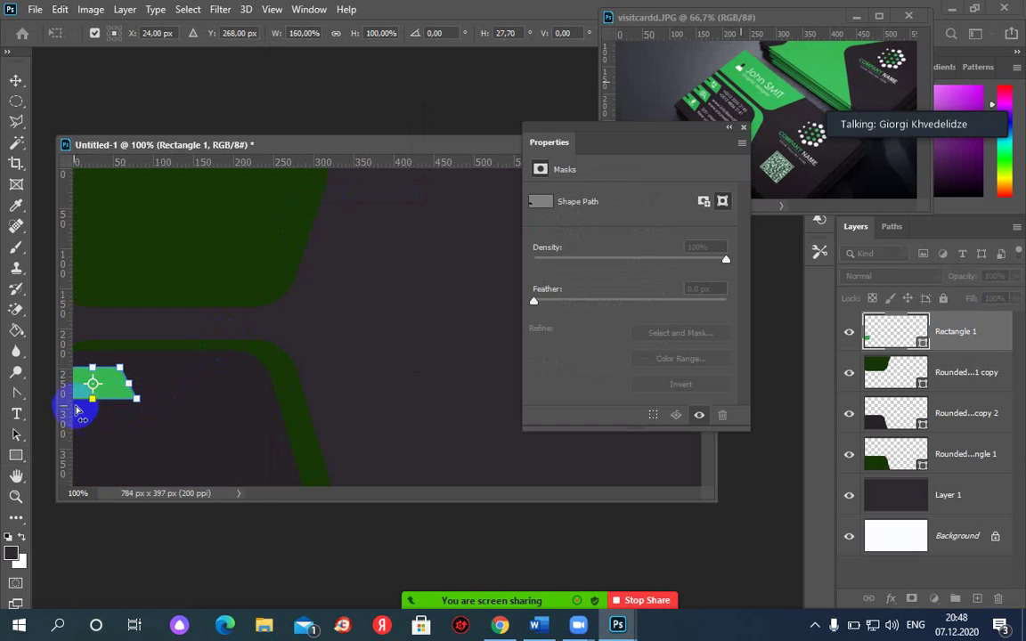
left_click(744, 129)
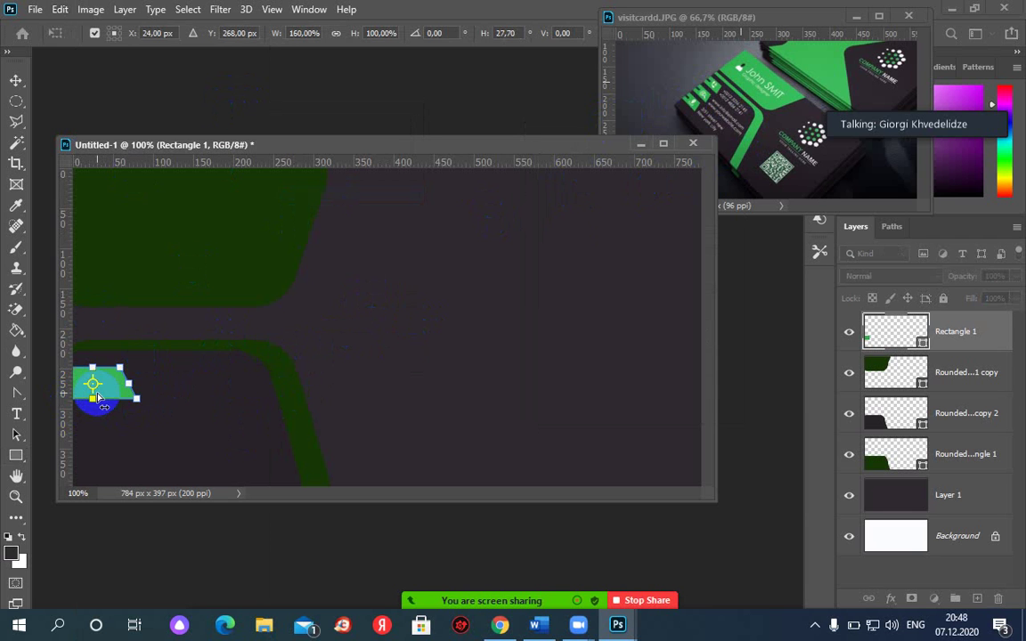
left_click_drag(98, 397, 98, 387)
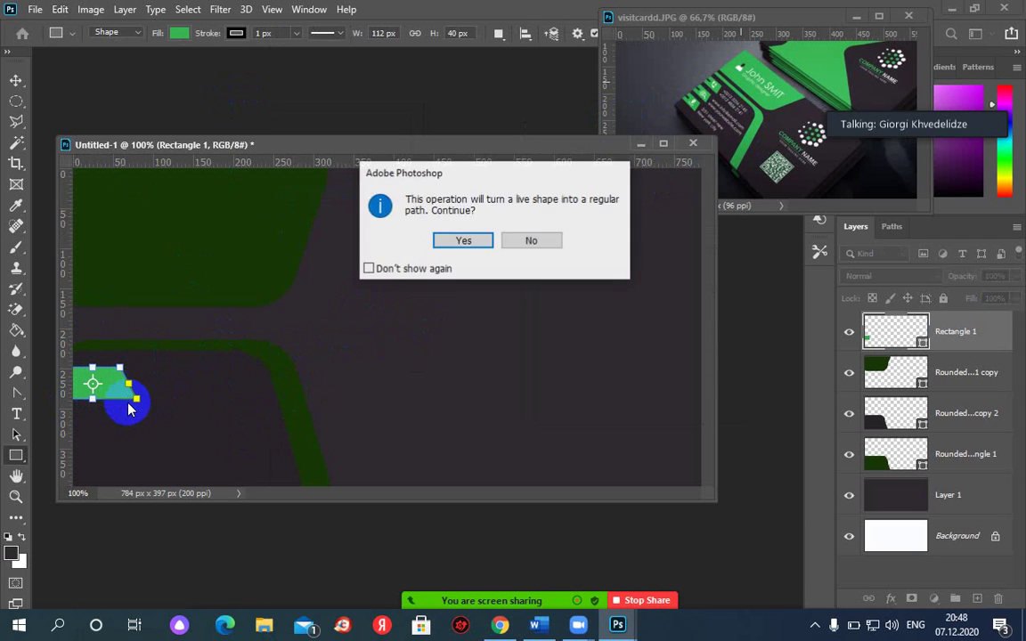
left_click(452, 238)
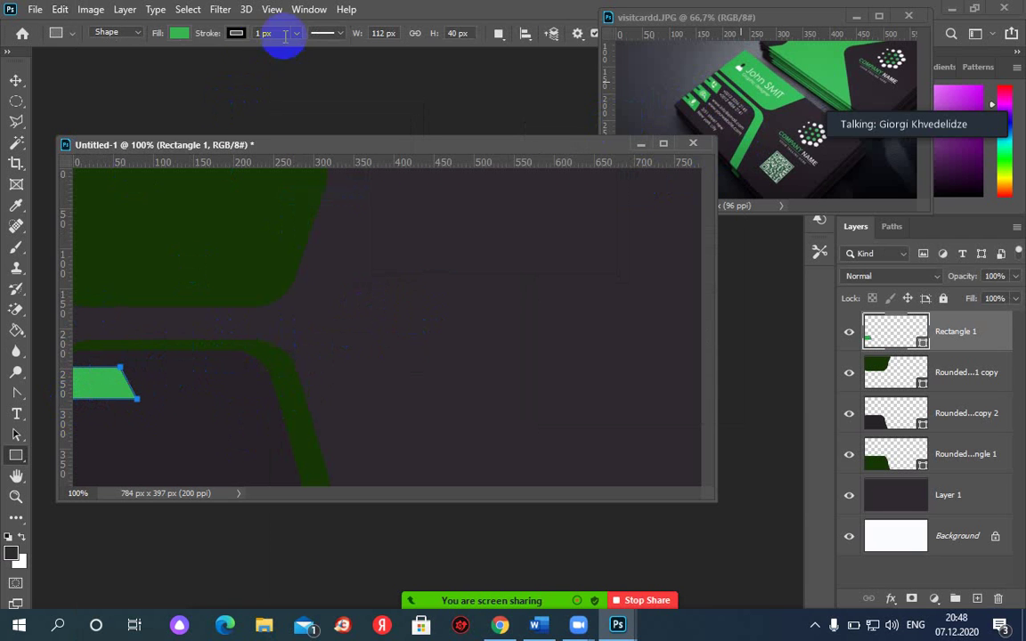
Remove the trapezoid's stroke and dismiss the stray rectangle size prompt
left_click(237, 34)
left_click(143, 64)
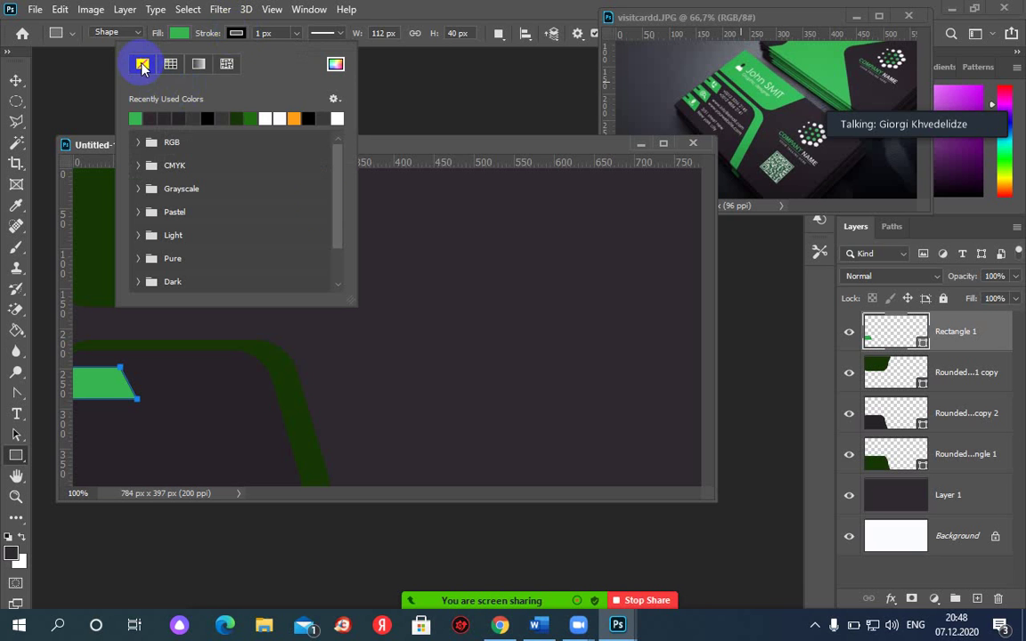
left_click(457, 276)
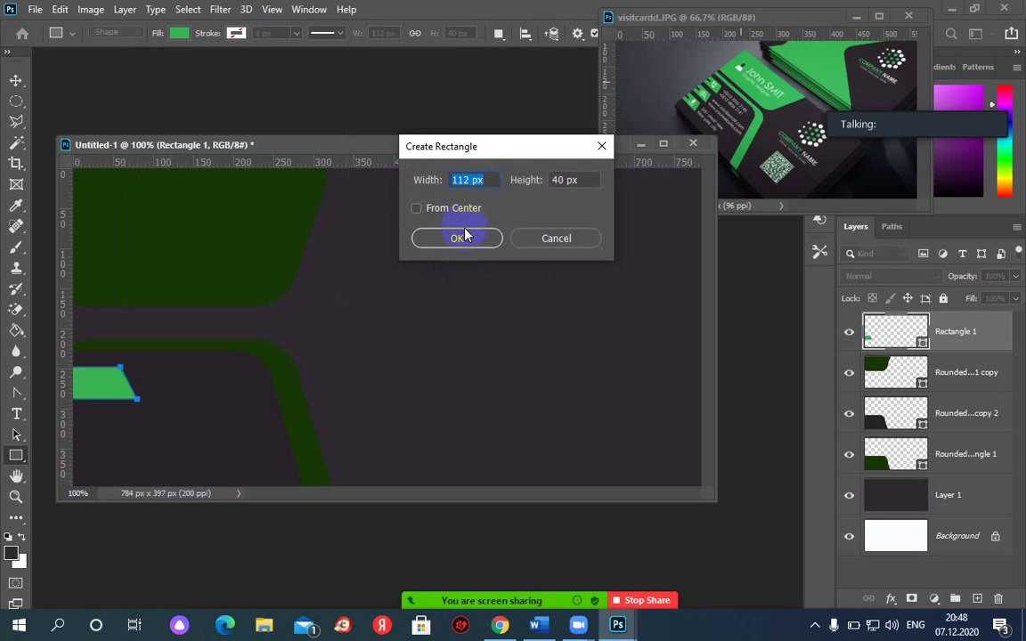
left_click(560, 239)
left_click(16, 81)
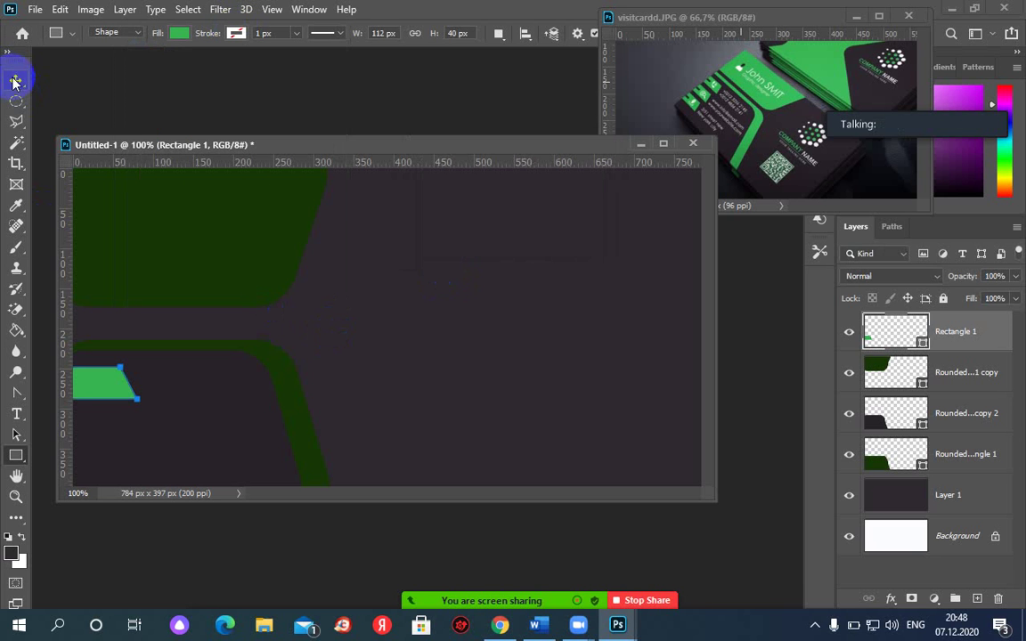
left_click(456, 302)
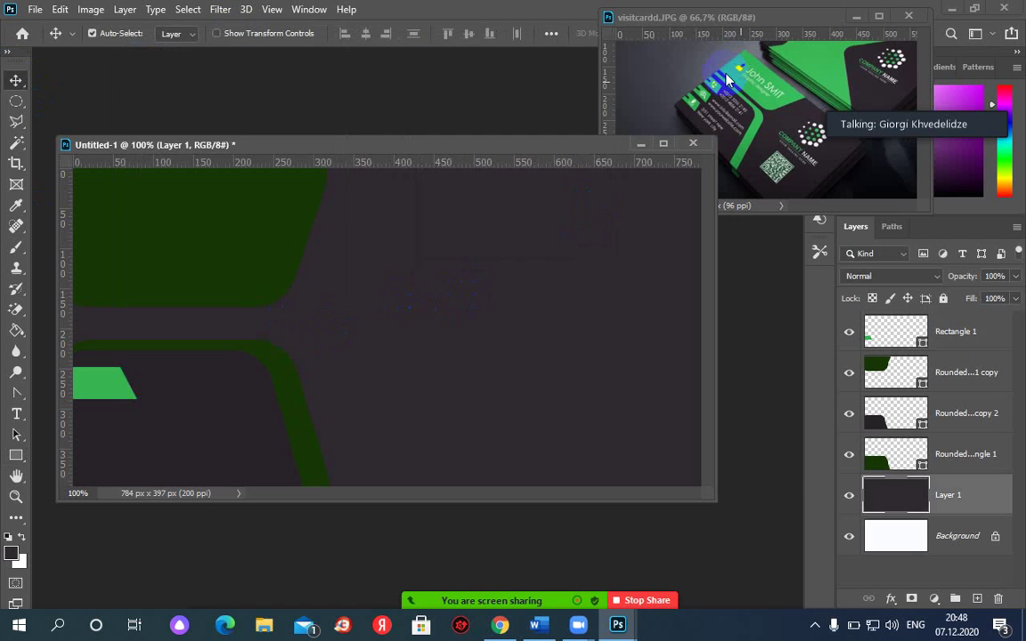
Zoom to 200% and draw a small 25 × 9 px Rectangle 2 over the green trapezoid
mouse_move(456, 303)
left_mouse_down()
mouse_move(723, 92)
mouse_move(735, 133)
left_mouse_up()
left_click_drag(710, 86, 62, 376)
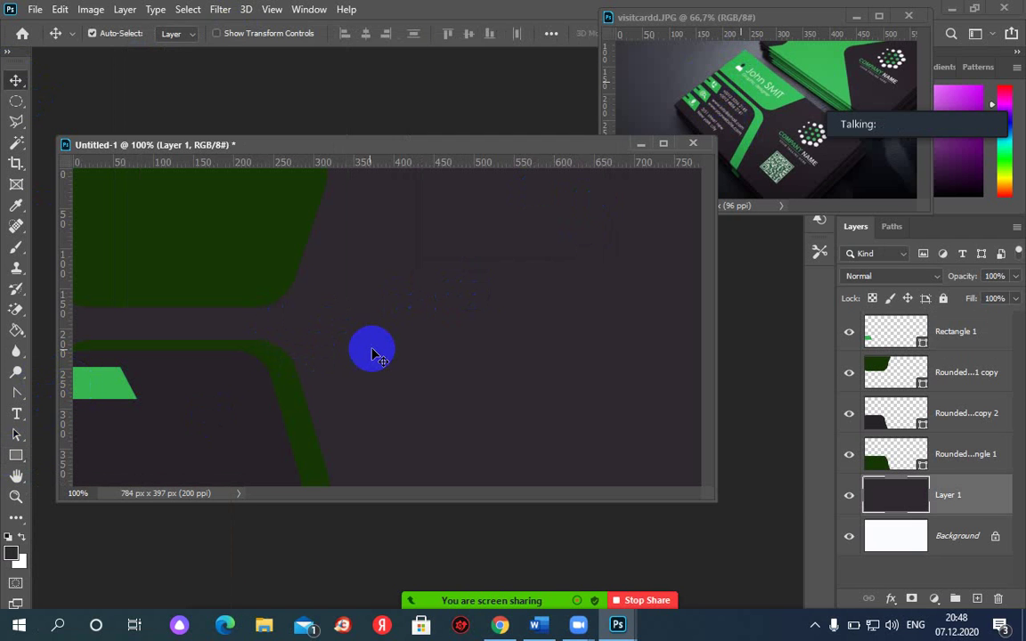
key("ctrl+plus")
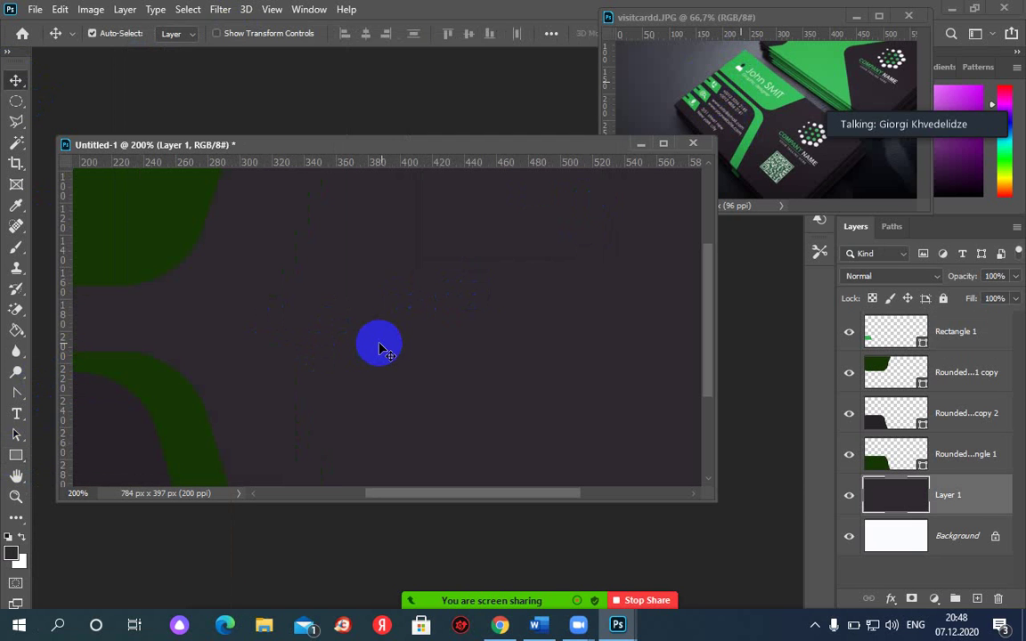
left_click(332, 493)
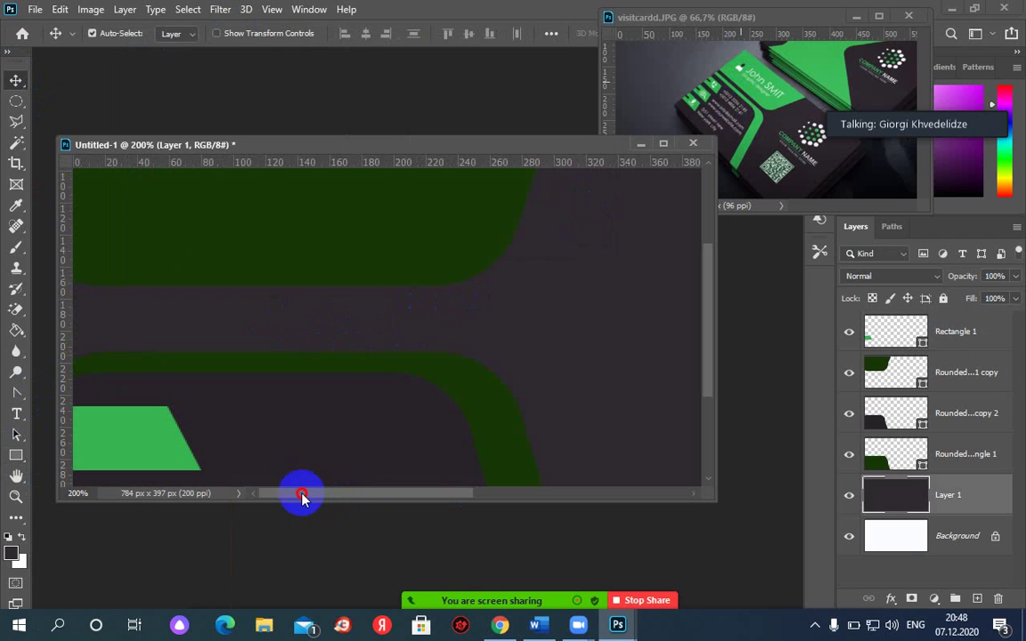
left_click(20, 455)
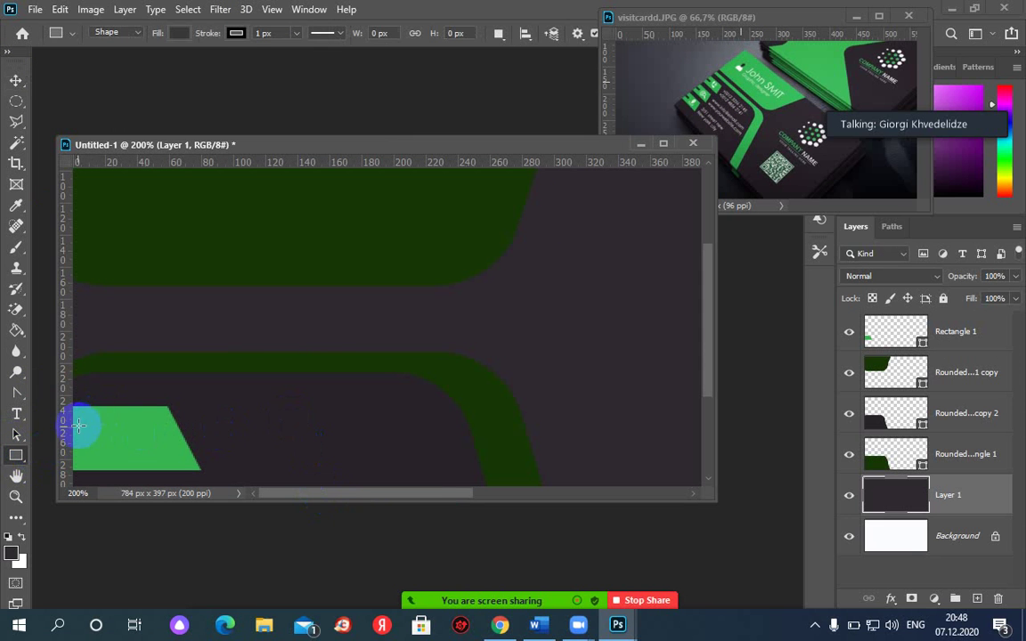
left_click_drag(75, 420, 95, 421)
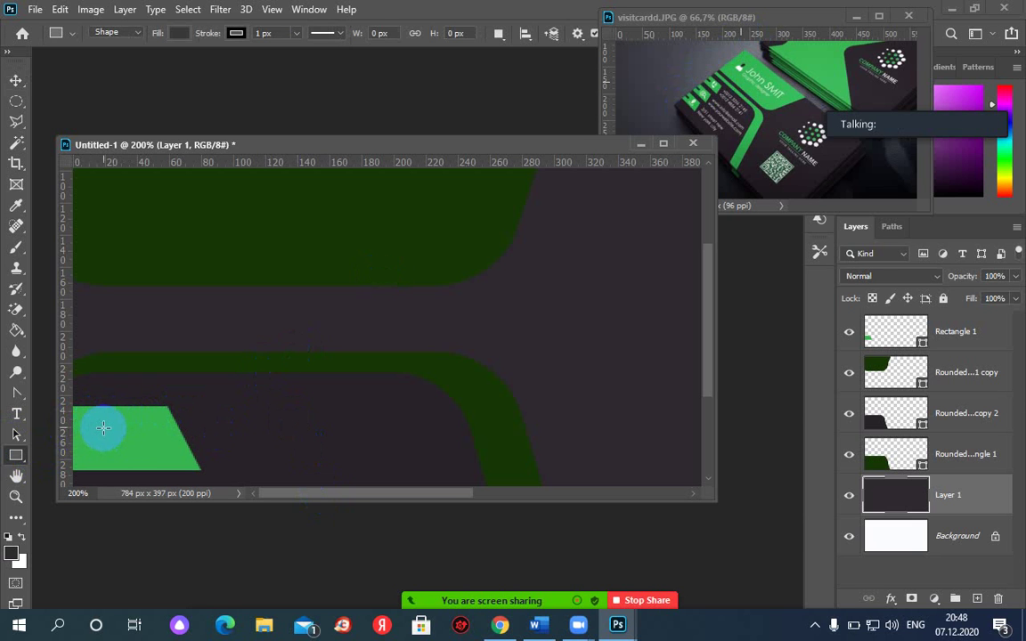
left_click_drag(106, 427, 66, 440)
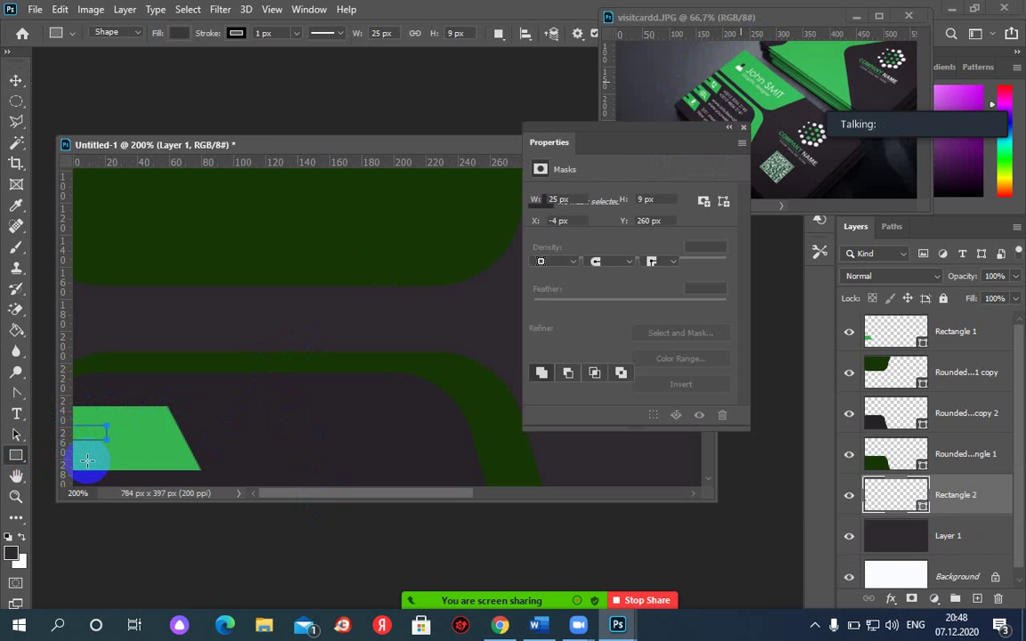
Move Rectangle 2 to the top of the stack and remove its stroke
left_click(922, 505)
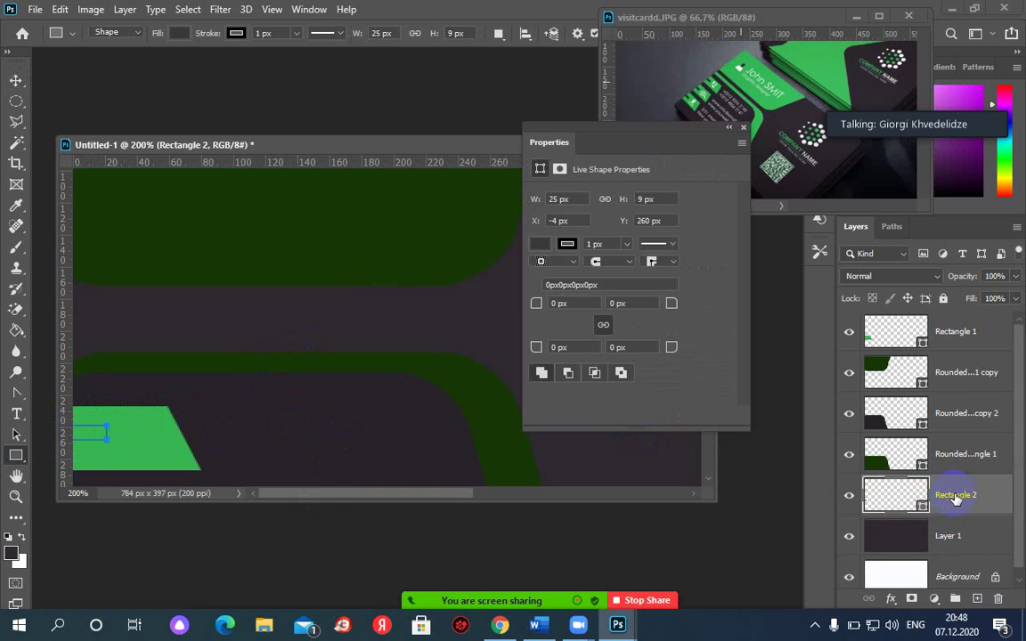
left_click_drag(956, 499, 930, 329)
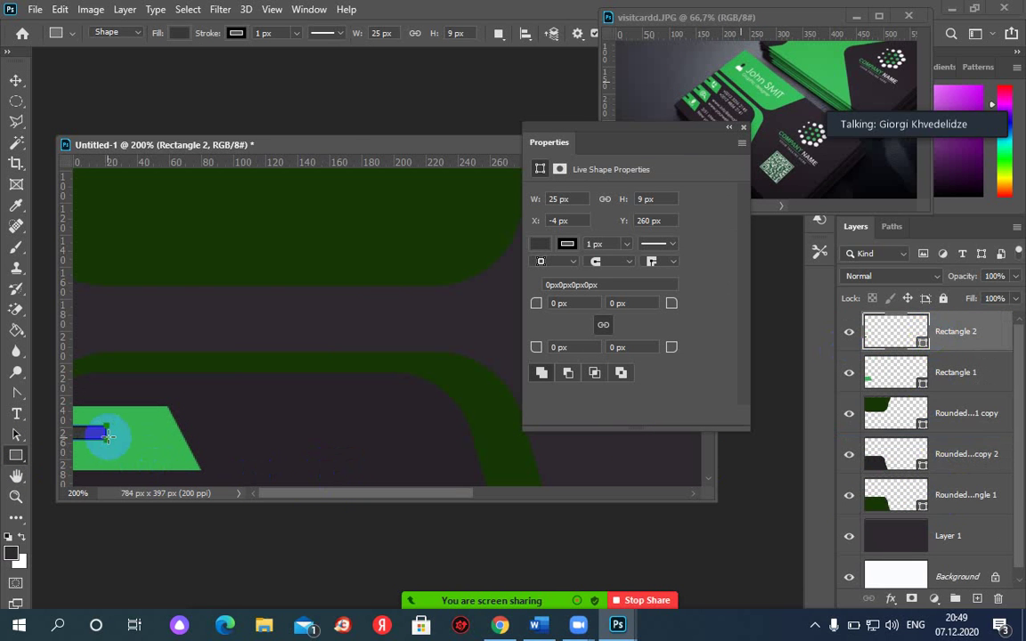
left_click(236, 33)
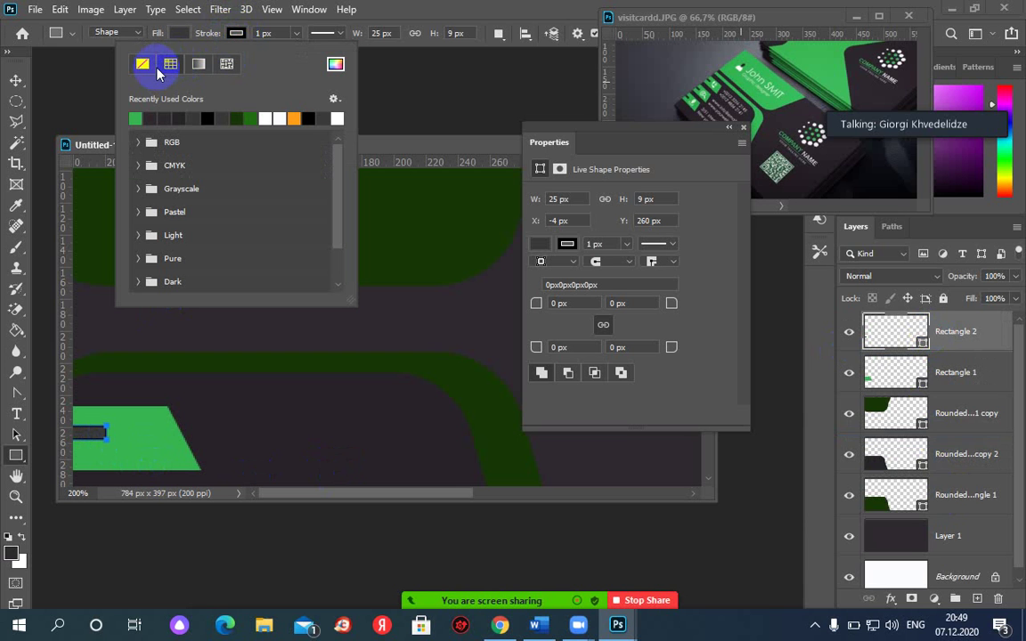
left_click(142, 65)
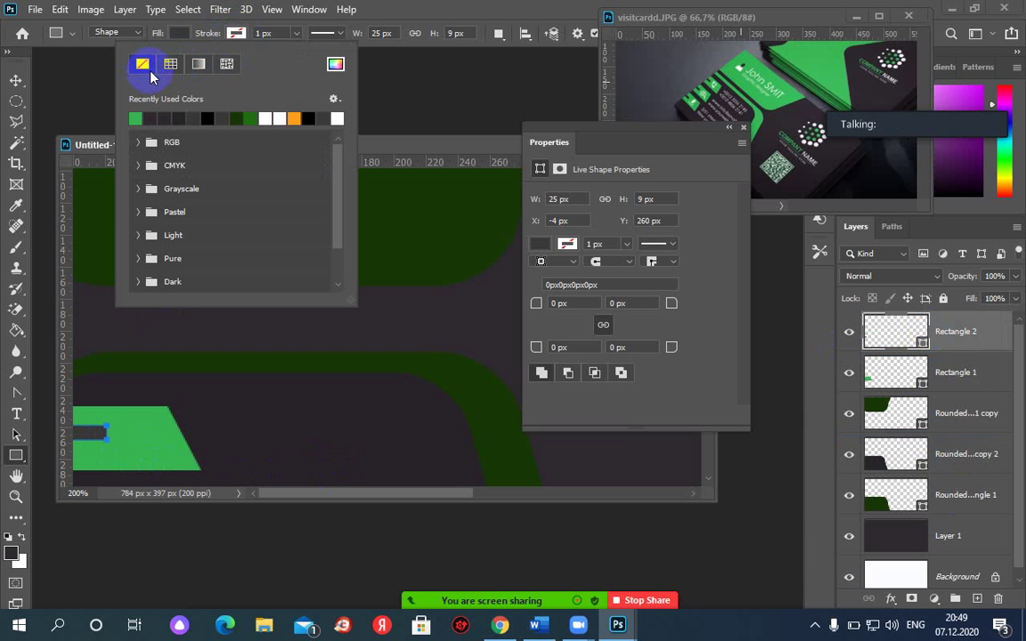
left_click(397, 12)
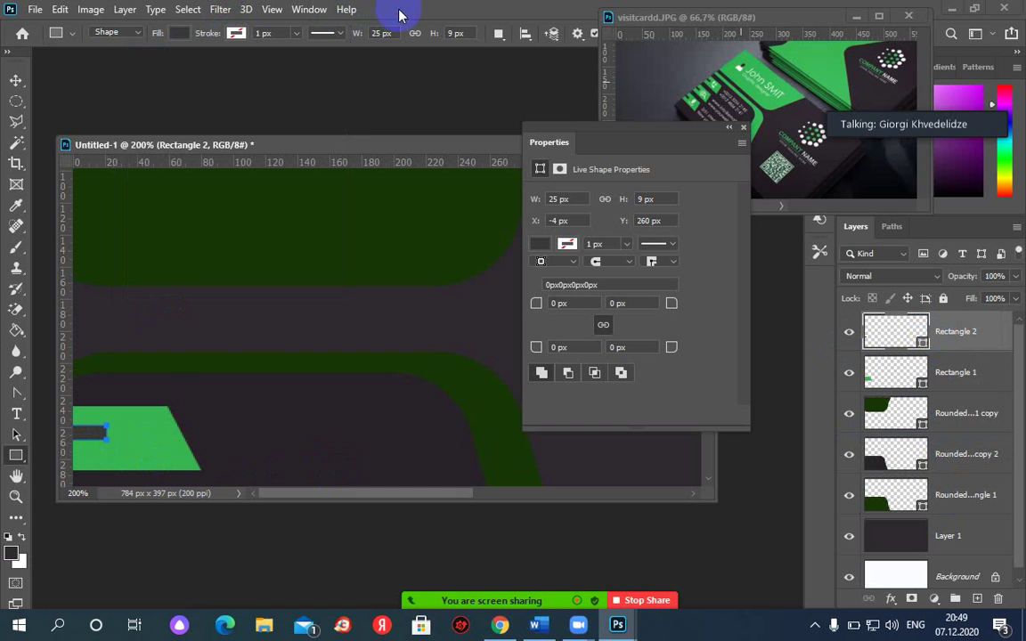
Select both the Rectangle 1 and Rectangle 2 layers together
left_click(16, 80)
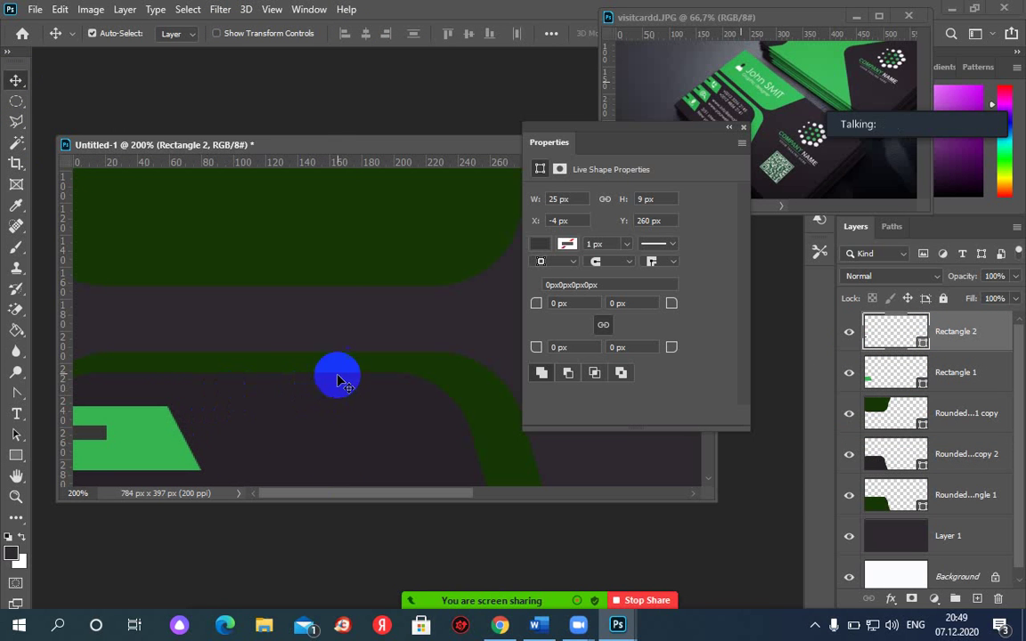
left_click_drag(636, 128, 544, 77)
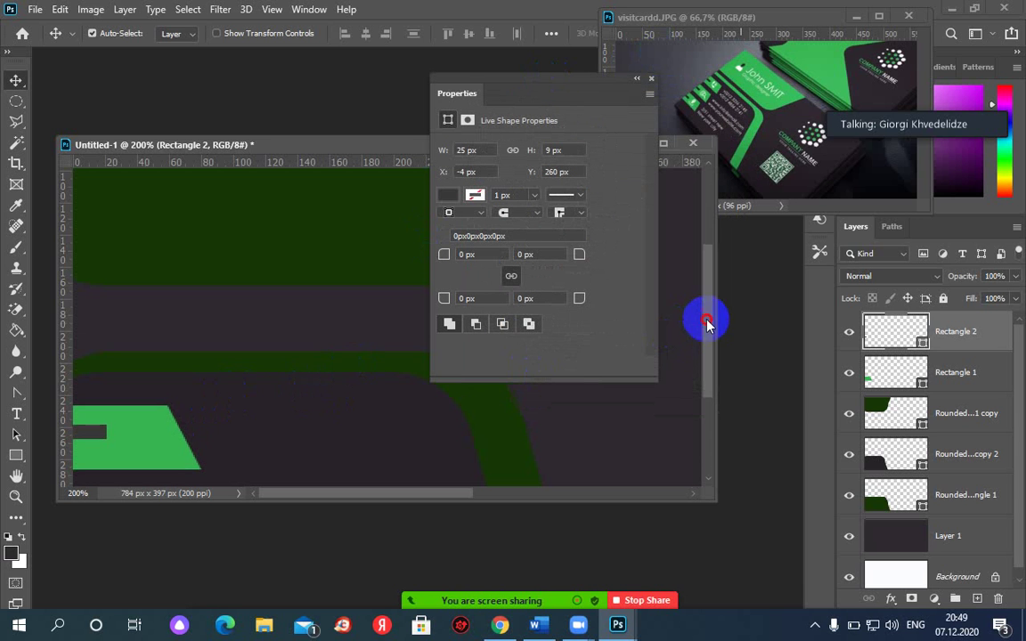
left_click_drag(705, 321, 718, 431)
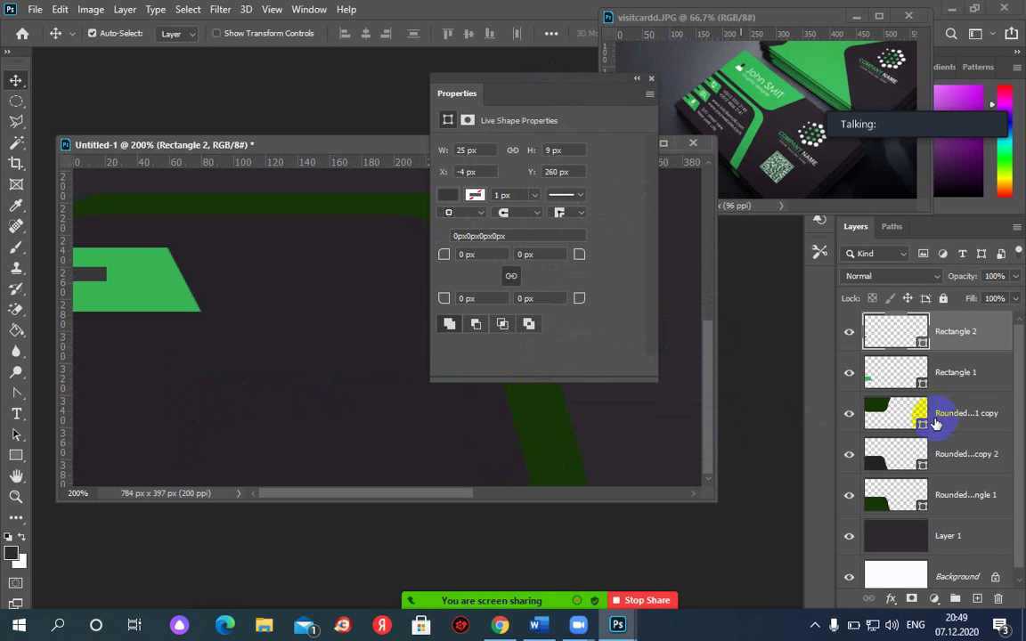
left_click(905, 375)
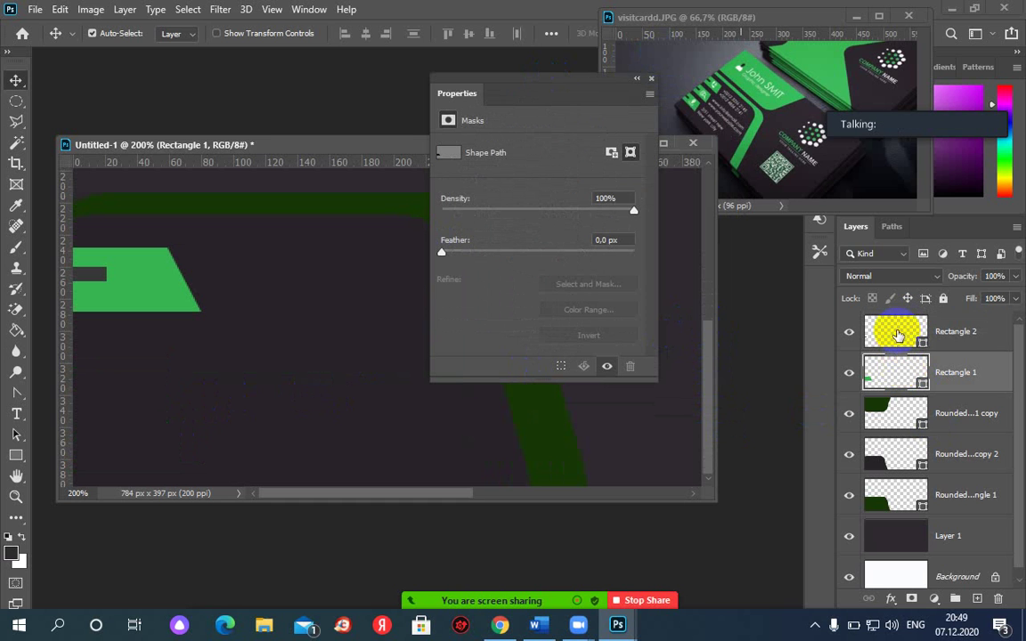
left_click(897, 332)
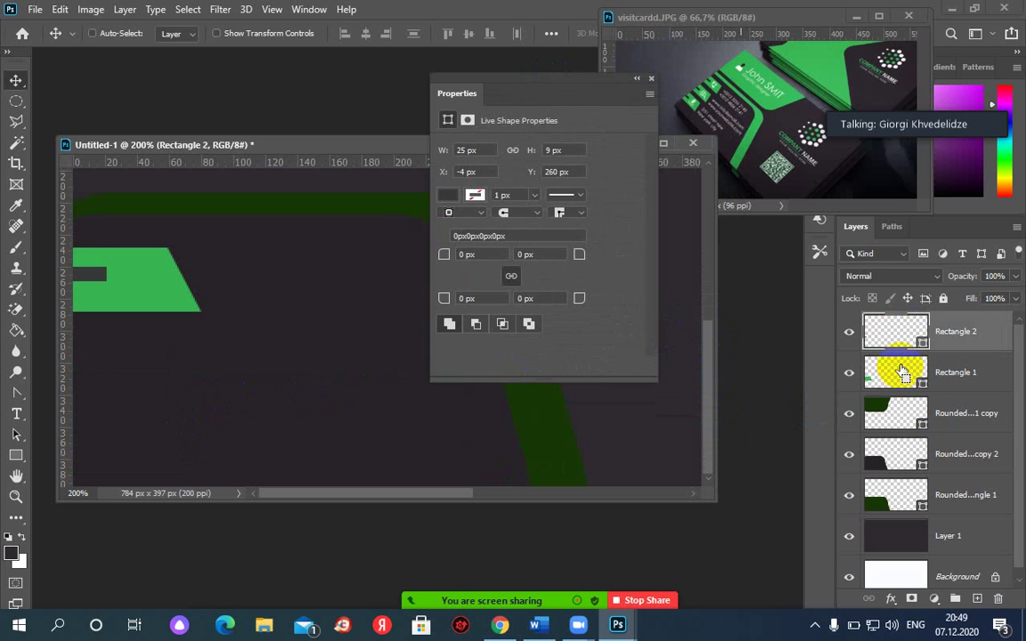
left_click(902, 372, "ctrl")
left_click(962, 372, "ctrl")
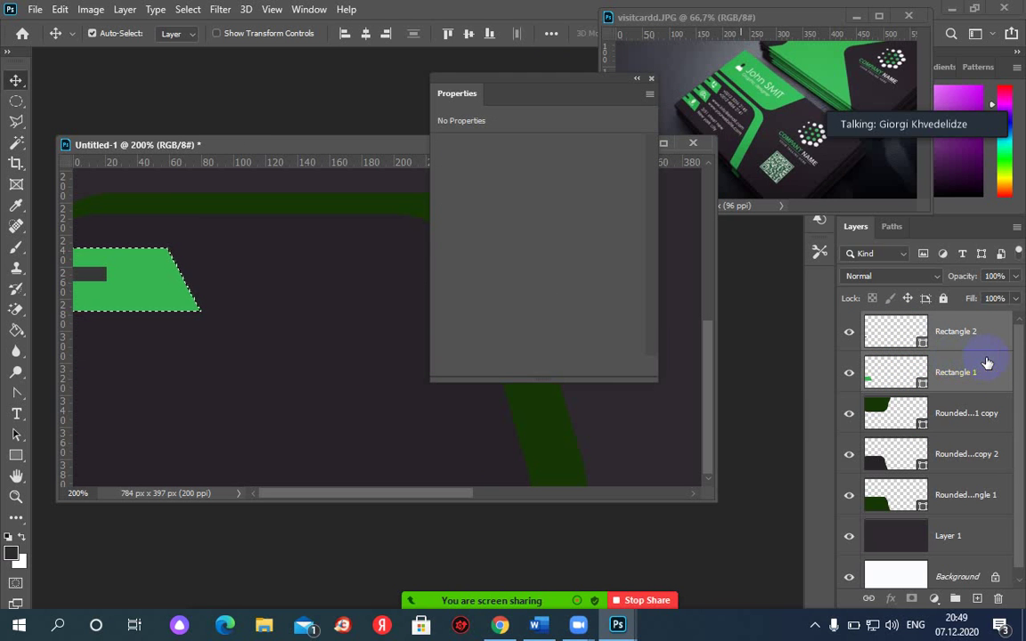
Merge Rectangle 1 and Rectangle 2 twice, undoing each merge to keep them separate
key("ctrl+e")
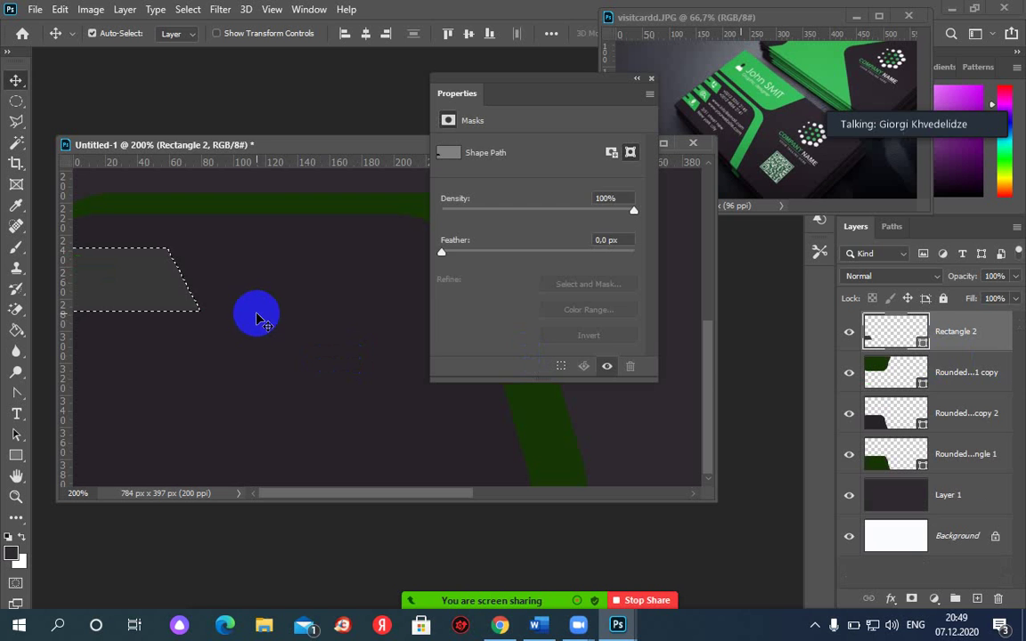
key("ctrl+z")
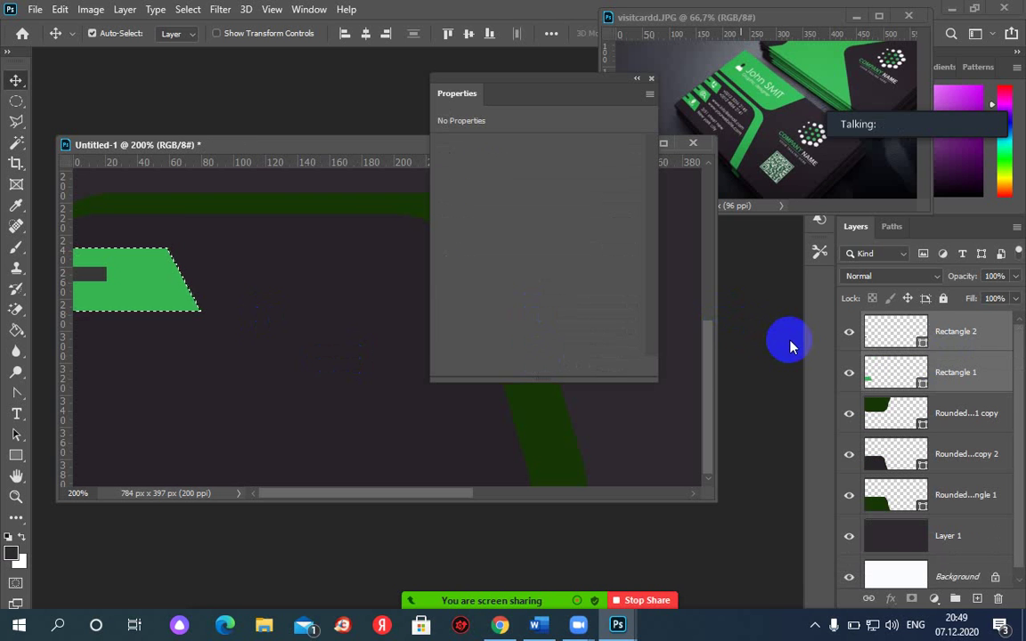
left_click(907, 360)
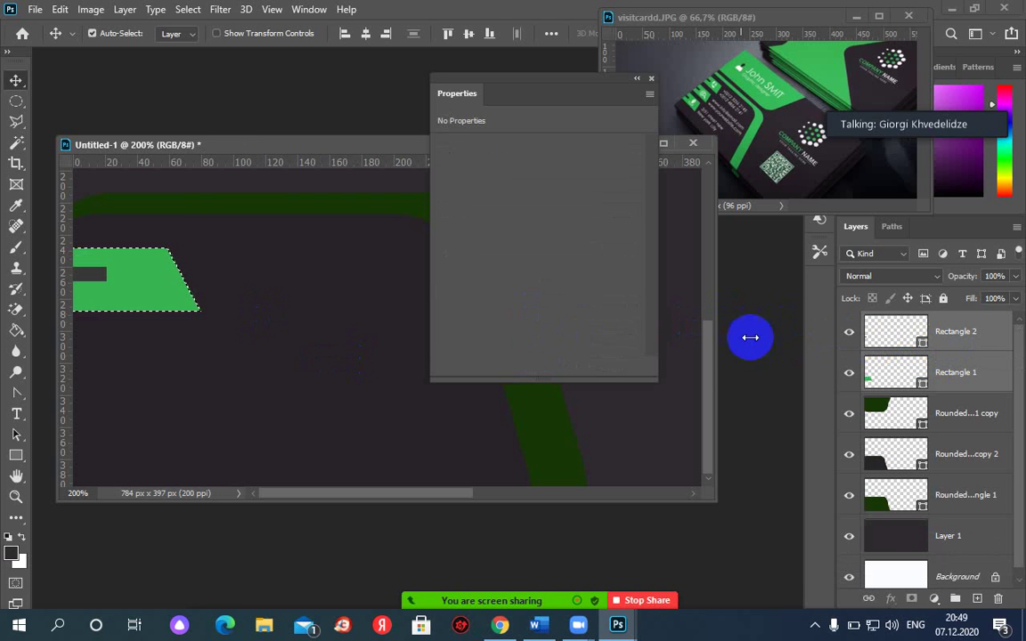
key("ctrl")
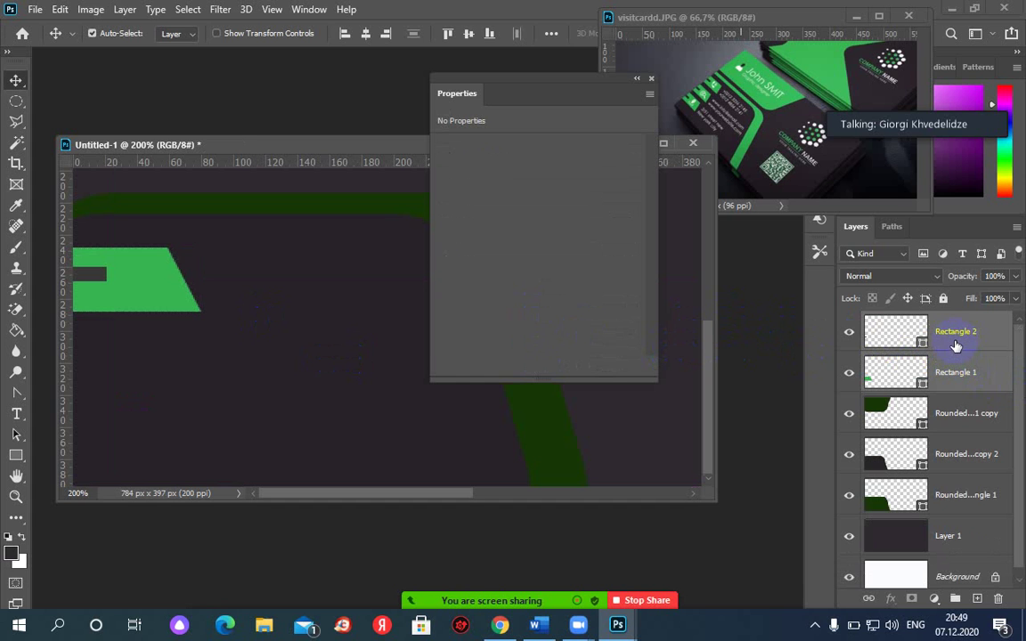
key("ctrl+e")
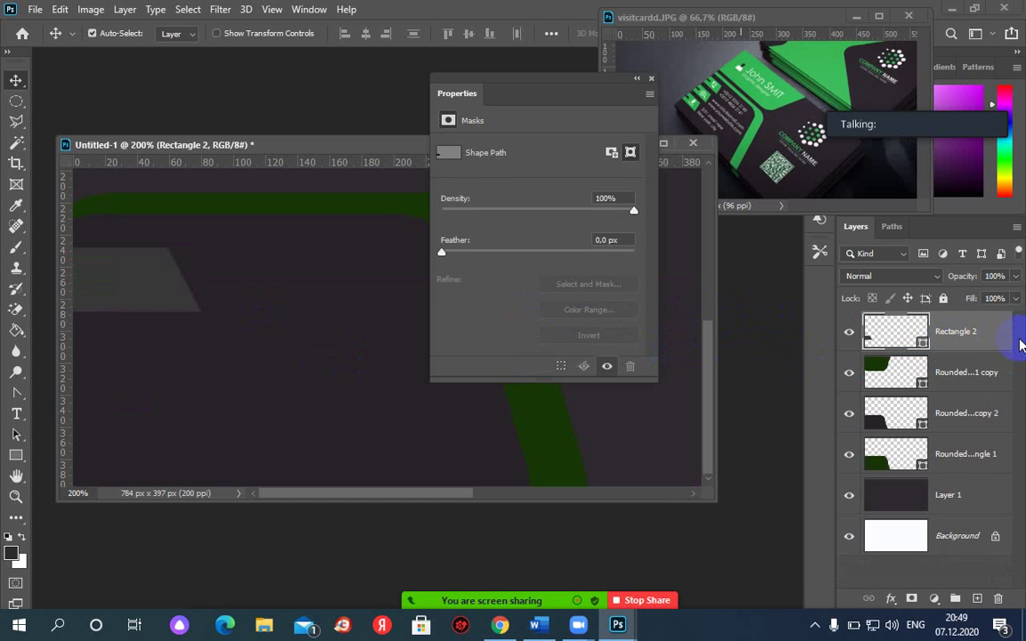
key("ctrl+z")
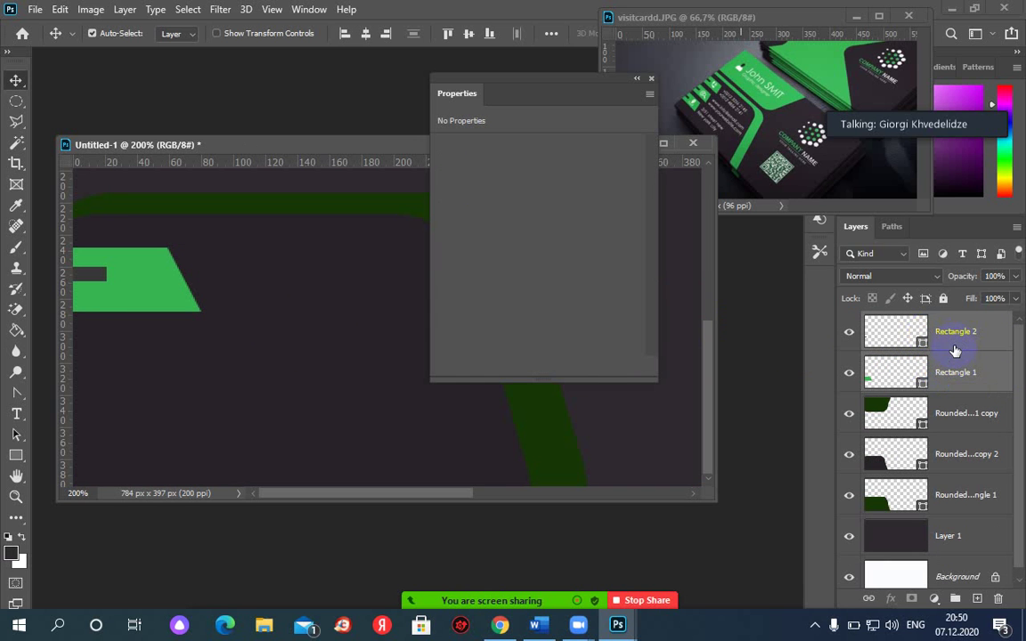
Duplicate the notched tab layers twice, placing each copy about 46 px lower
right_click(954, 353)
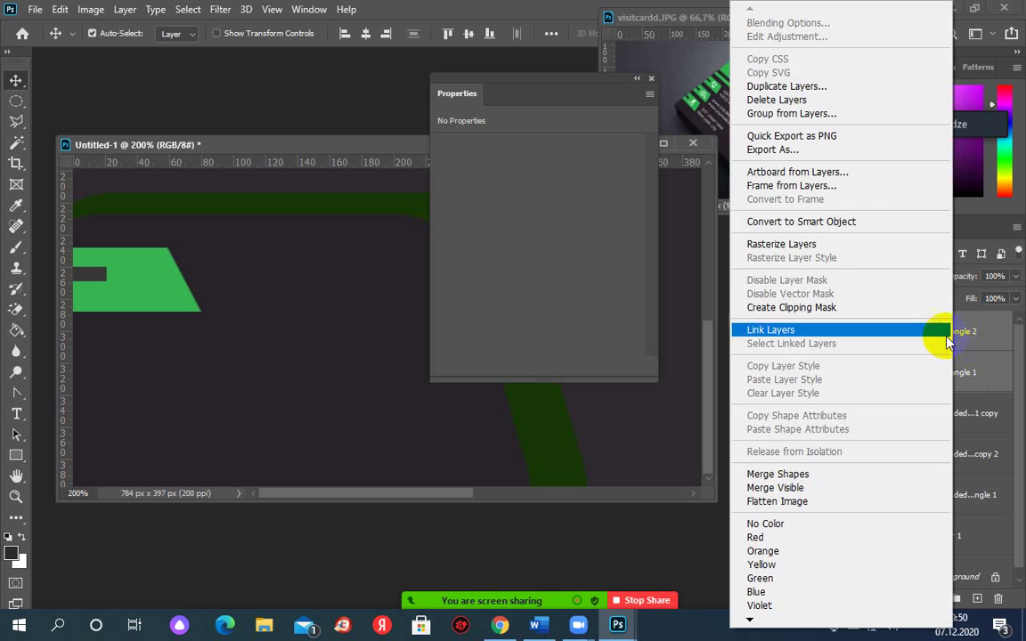
left_click(815, 86)
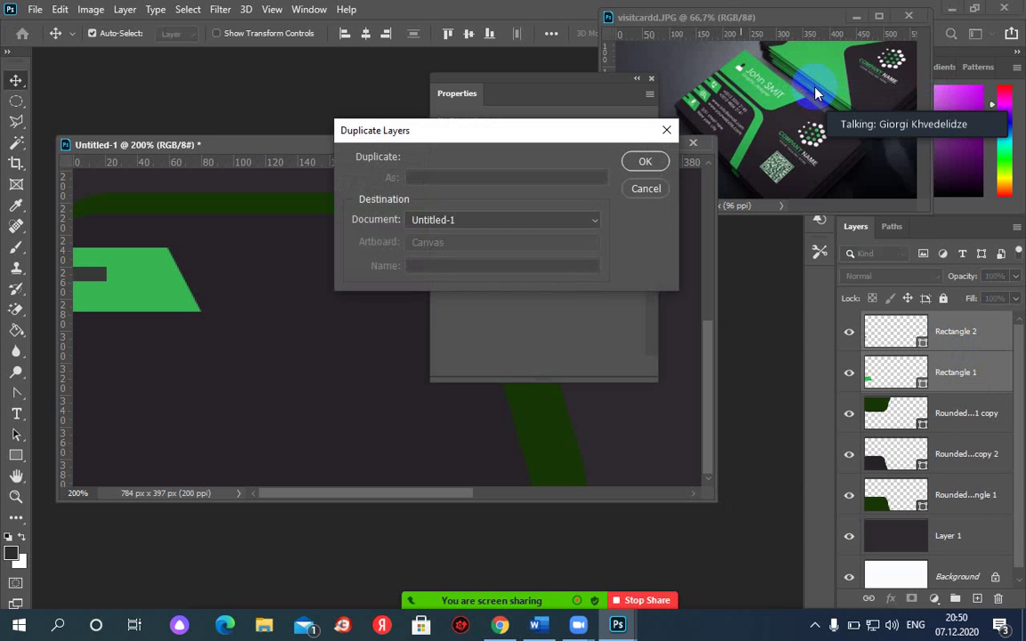
left_click(648, 163)
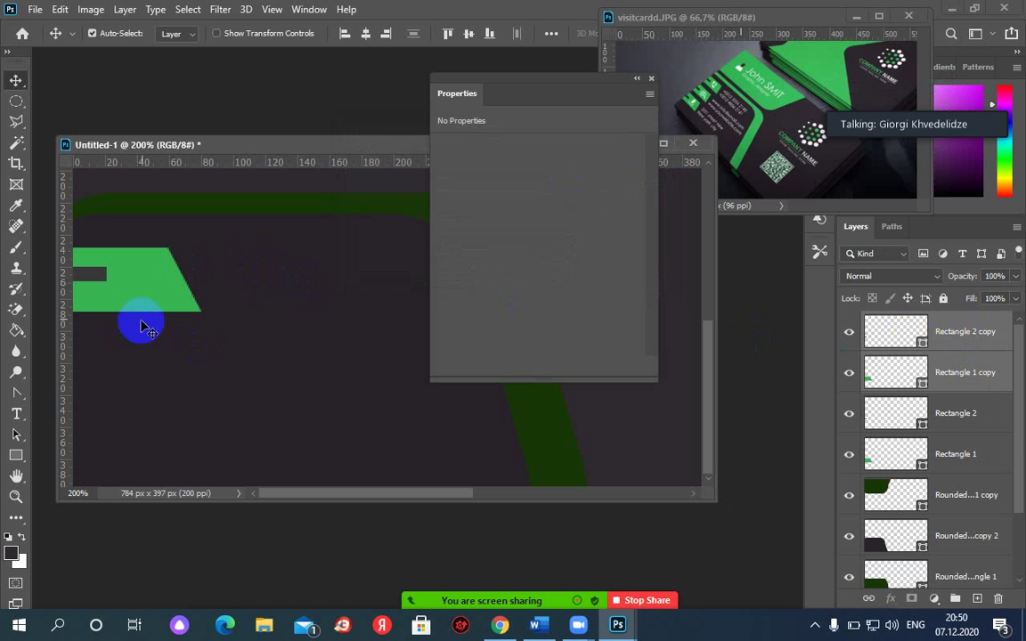
left_click_drag(142, 294, 147, 365)
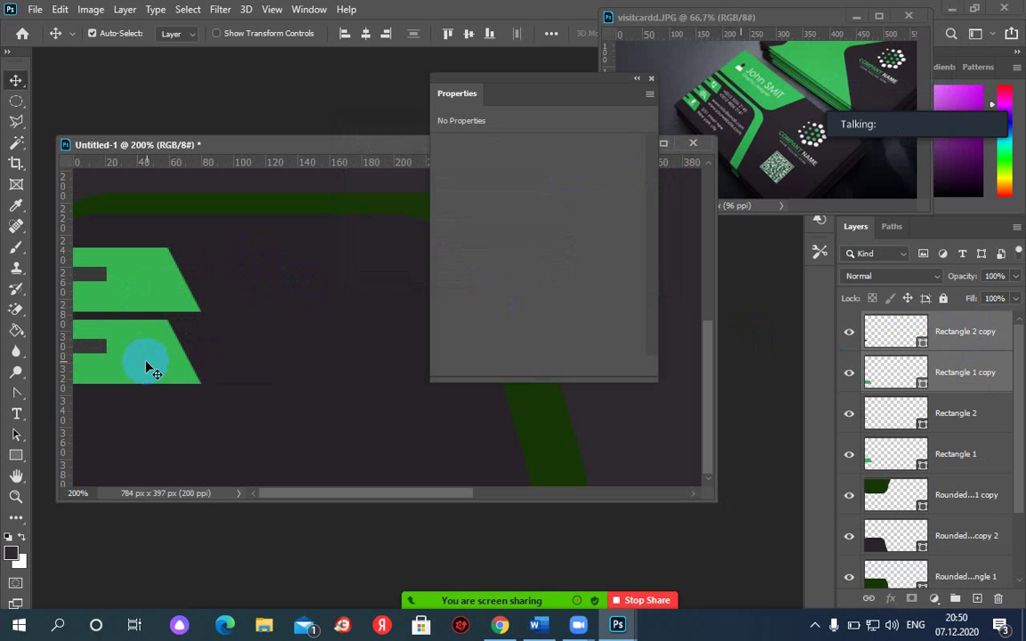
right_click(970, 350)
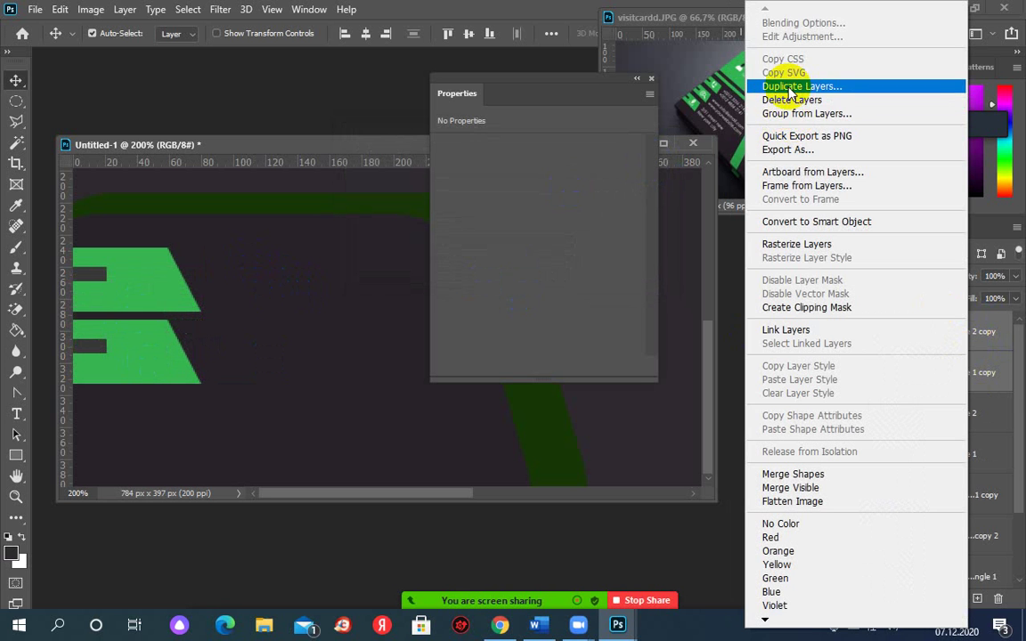
left_click(789, 91)
left_click(641, 161)
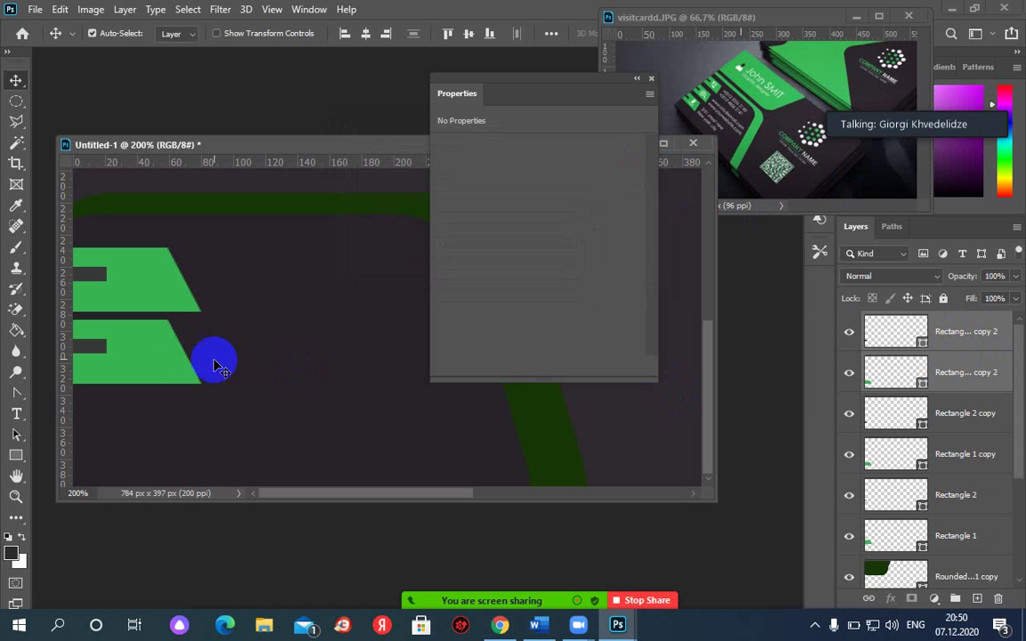
left_click_drag(154, 359, 161, 434)
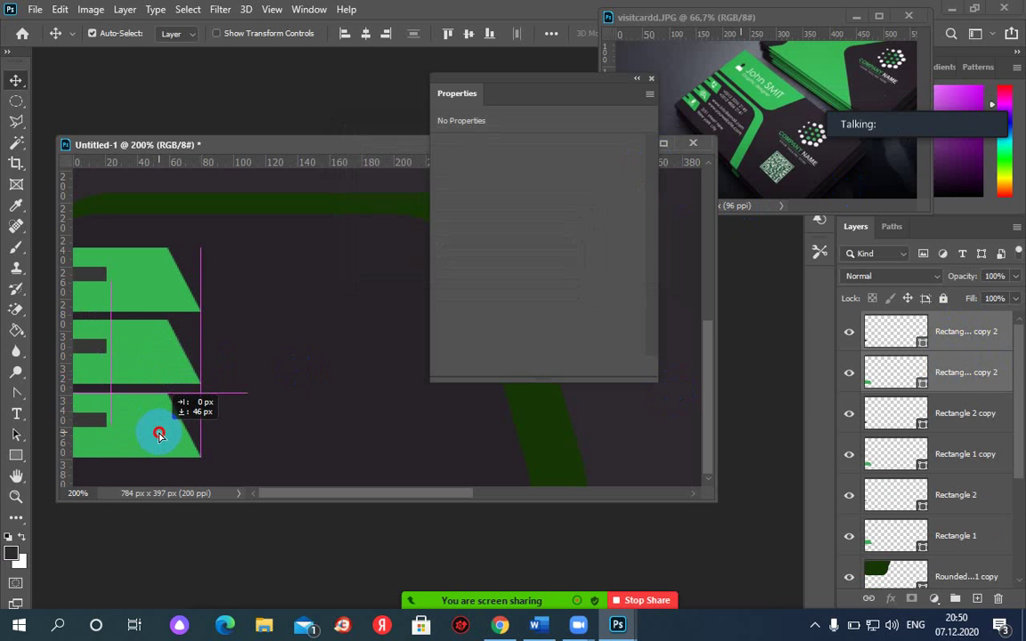
left_click_drag(159, 434, 160, 433)
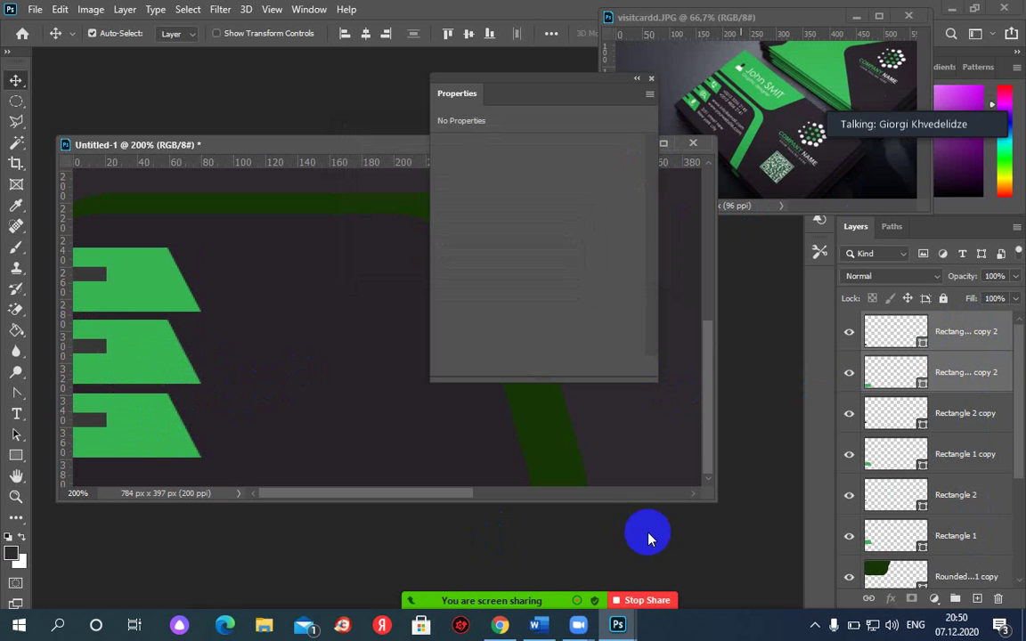
Group all the tab rectangle layers into Group 1 and zoom back to 100%
left_click(956, 536, "shift")
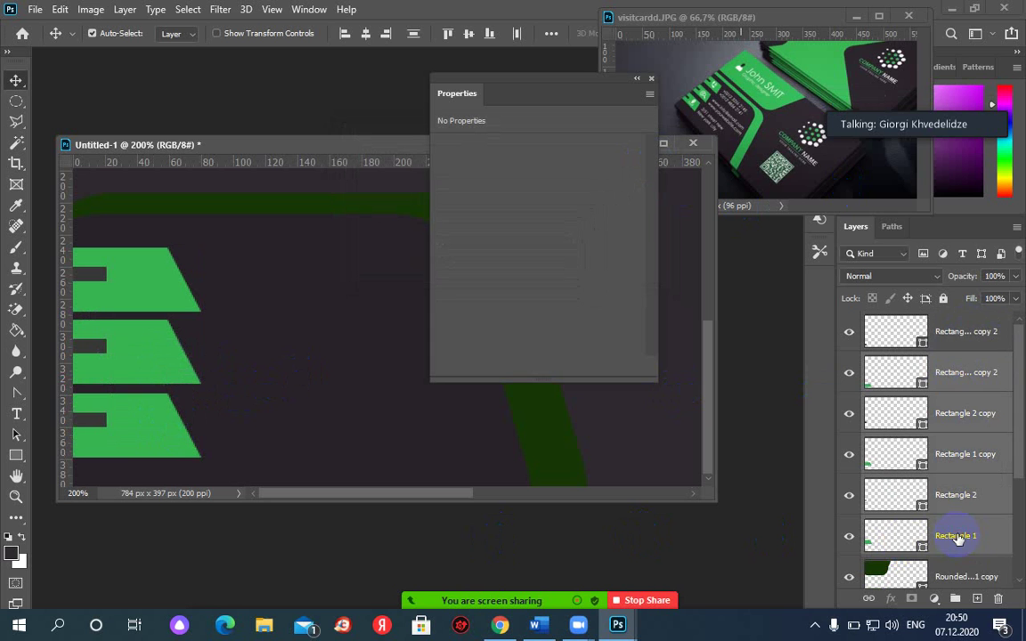
left_click(962, 332)
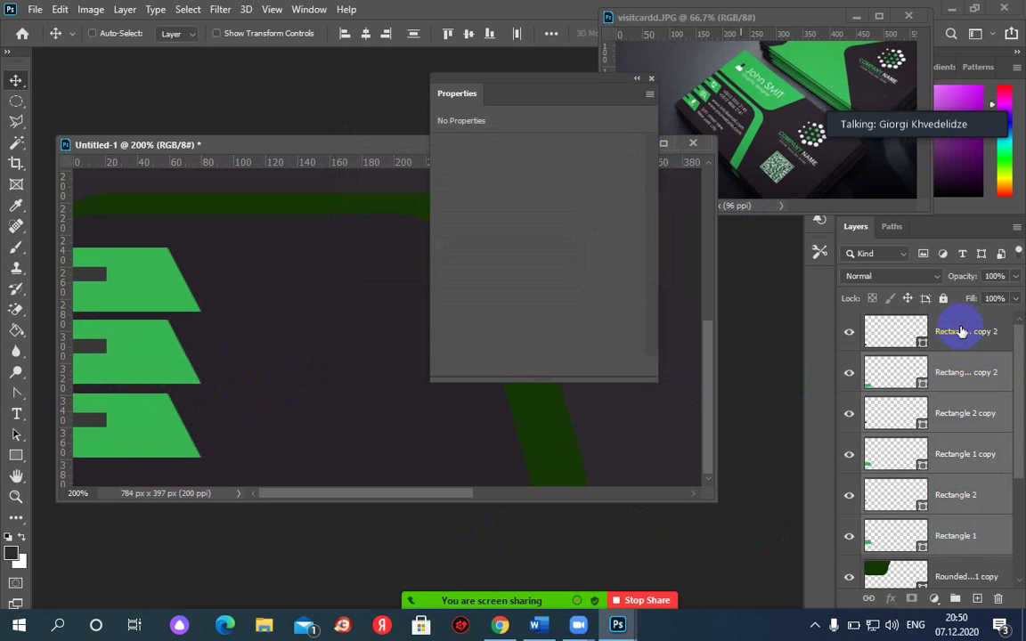
left_click(956, 598)
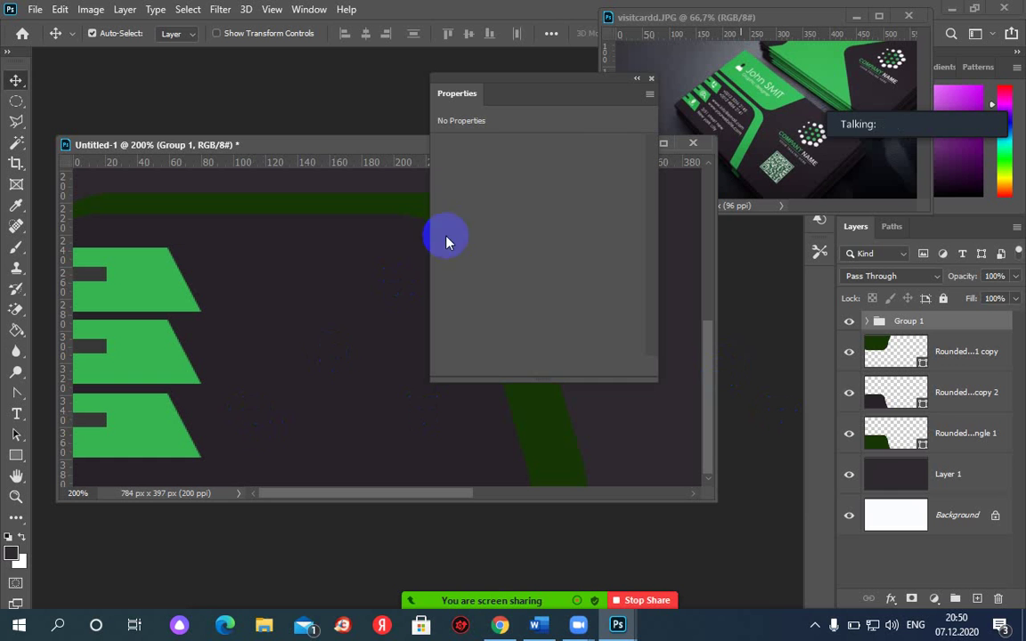
left_click(651, 79)
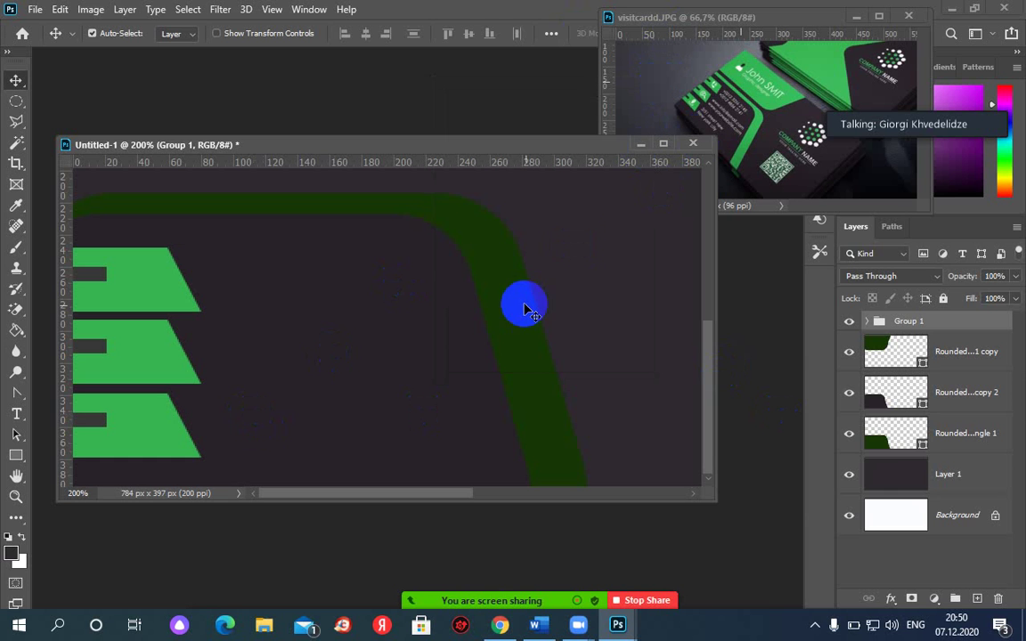
key("ctrl+minus")
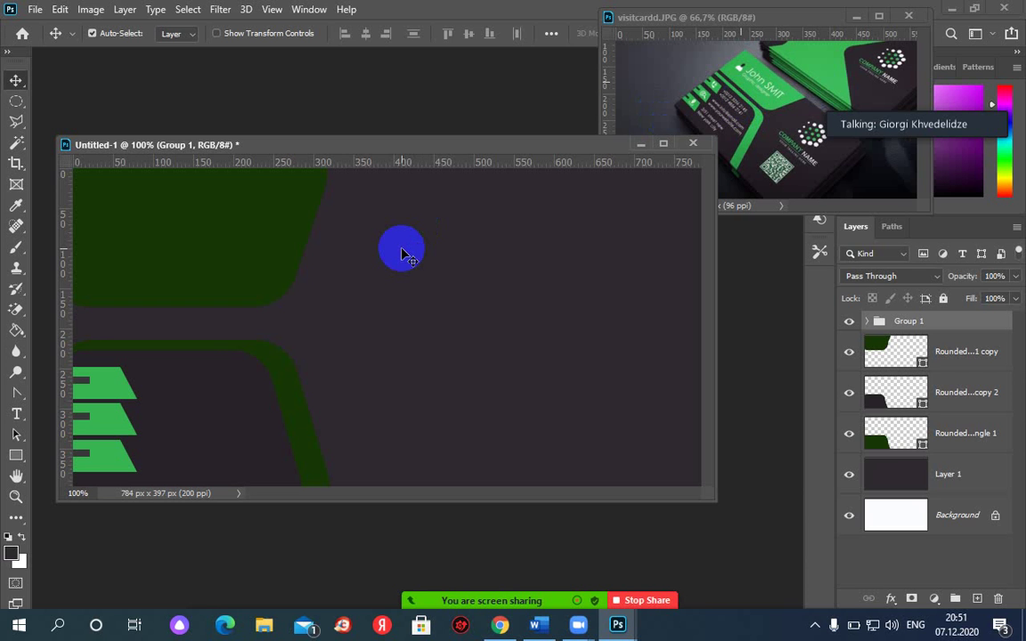
Switch to the Custom Shape Tool and preview its preset list beside the reference card image
left_click(18, 459)
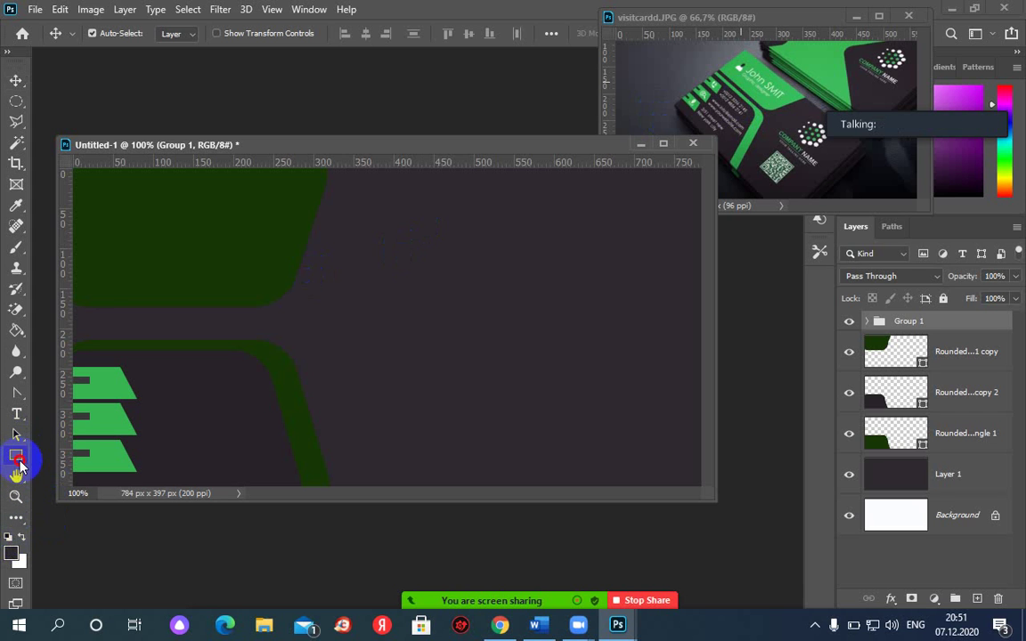
left_click_drag(18, 460, 74, 538)
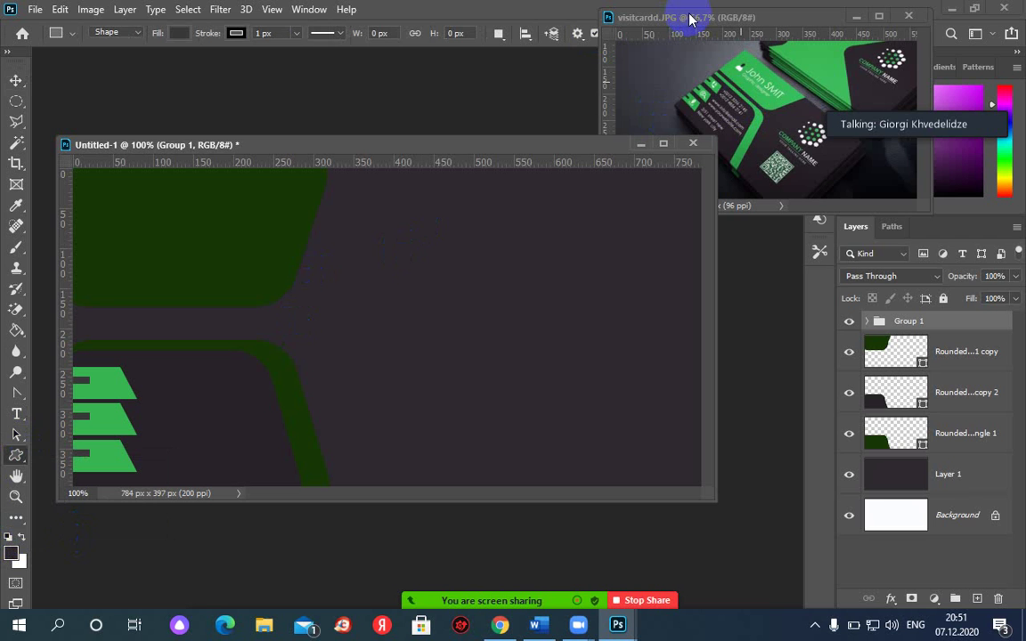
left_click(737, 18)
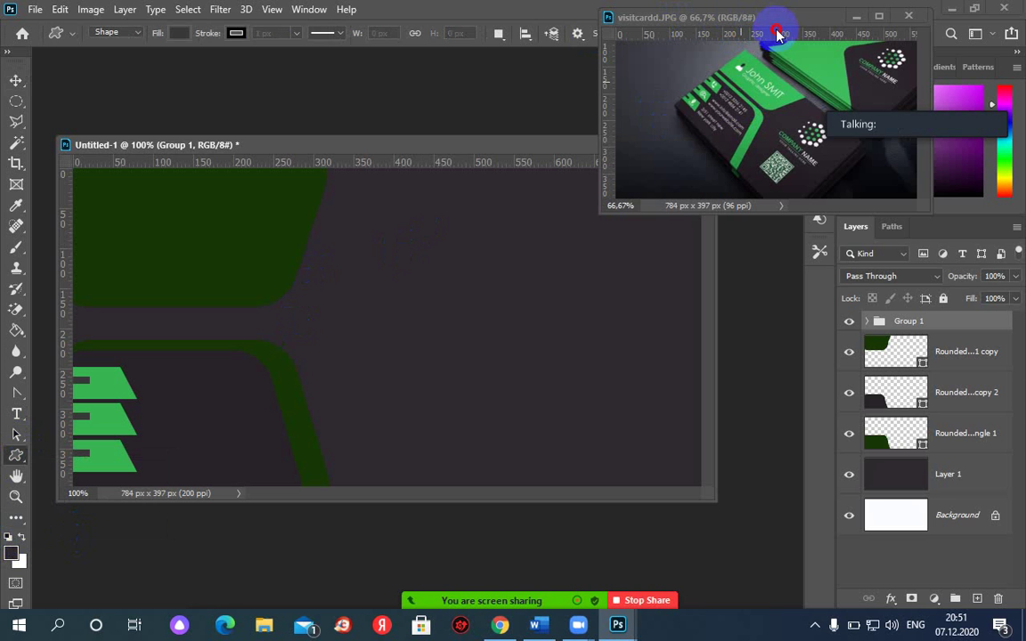
left_click_drag(755, 24, 794, 91)
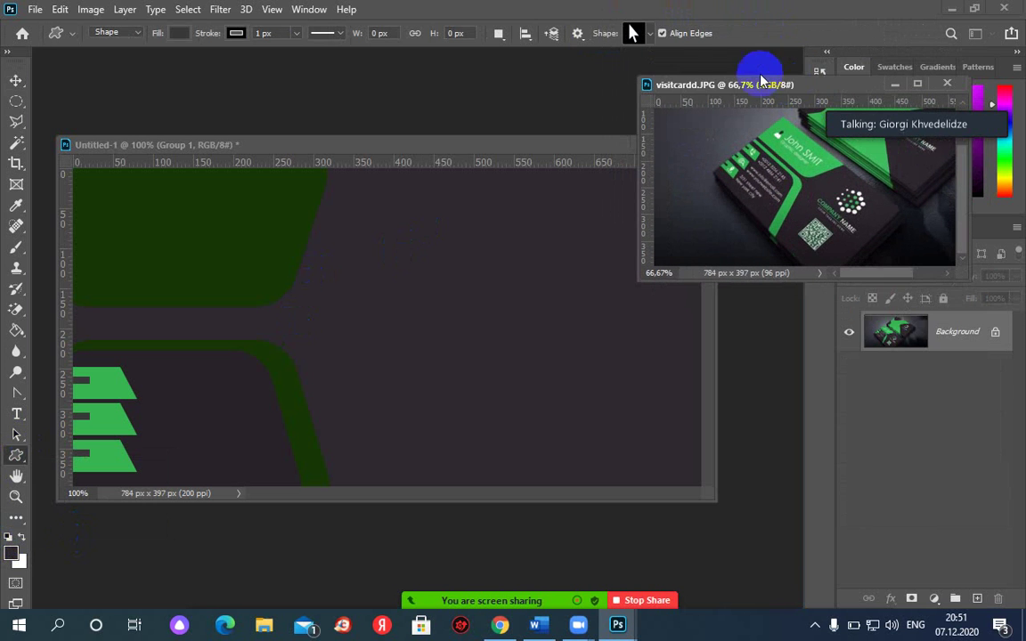
left_click(649, 34)
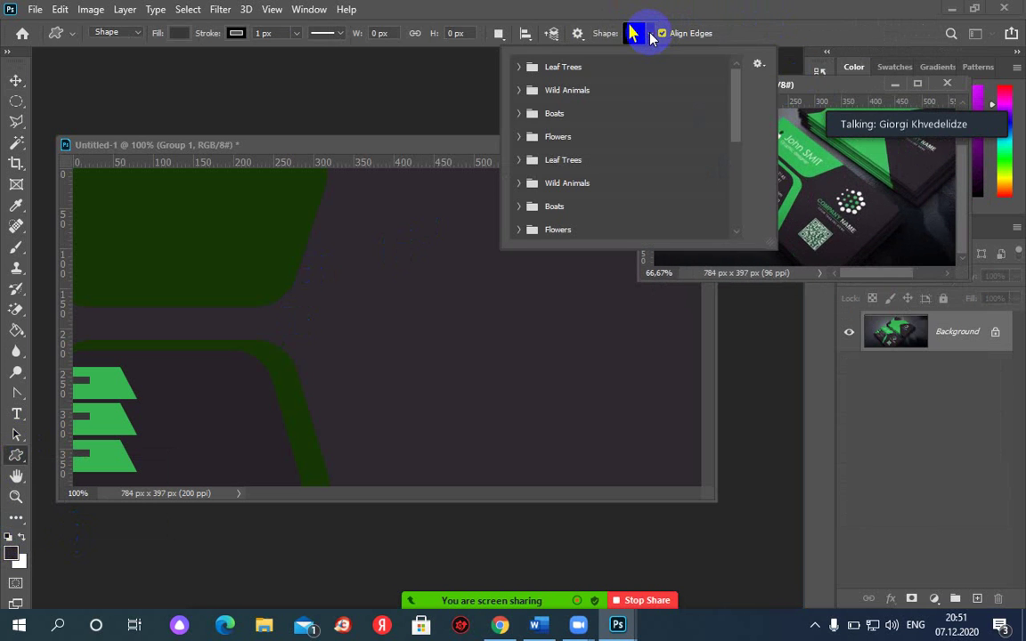
left_click(736, 13)
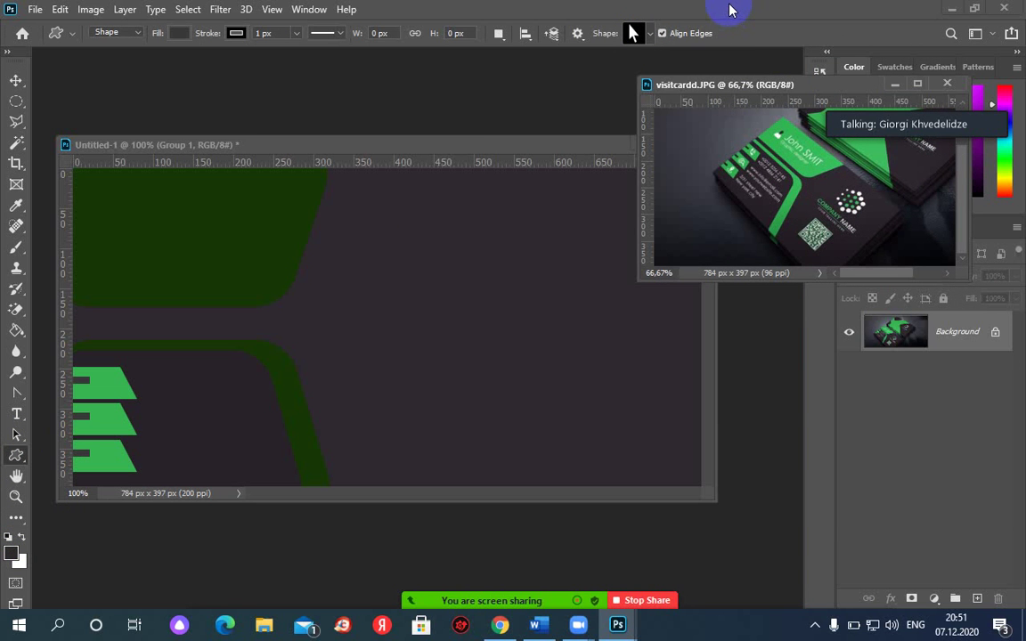
Zoom out and rearrange the card document, adjusting the three green notched tabs on the left edge
left_click(416, 259)
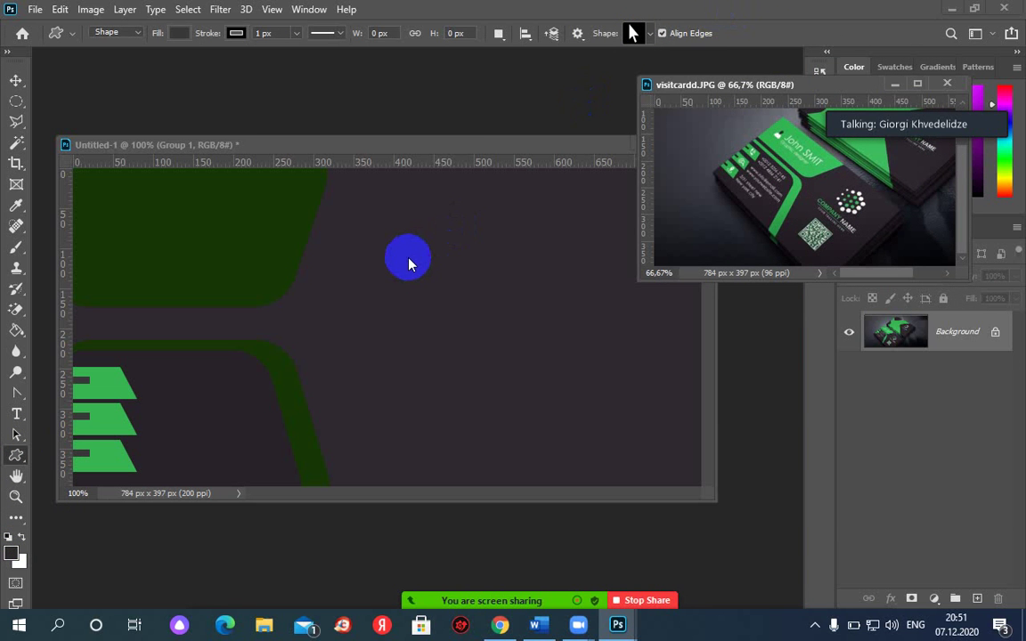
left_click(472, 290)
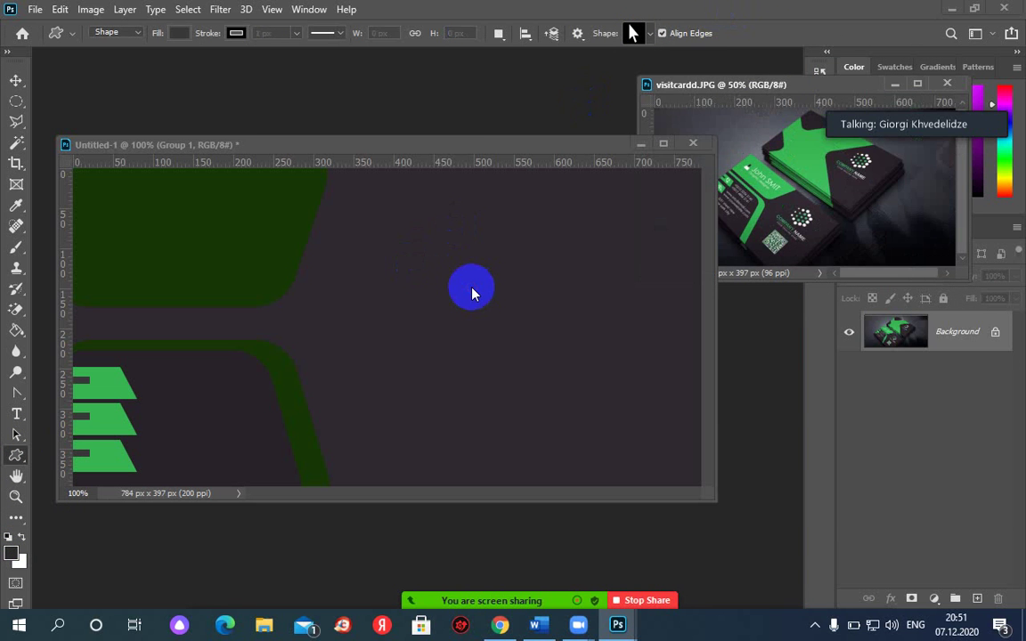
key("ctrl+minus")
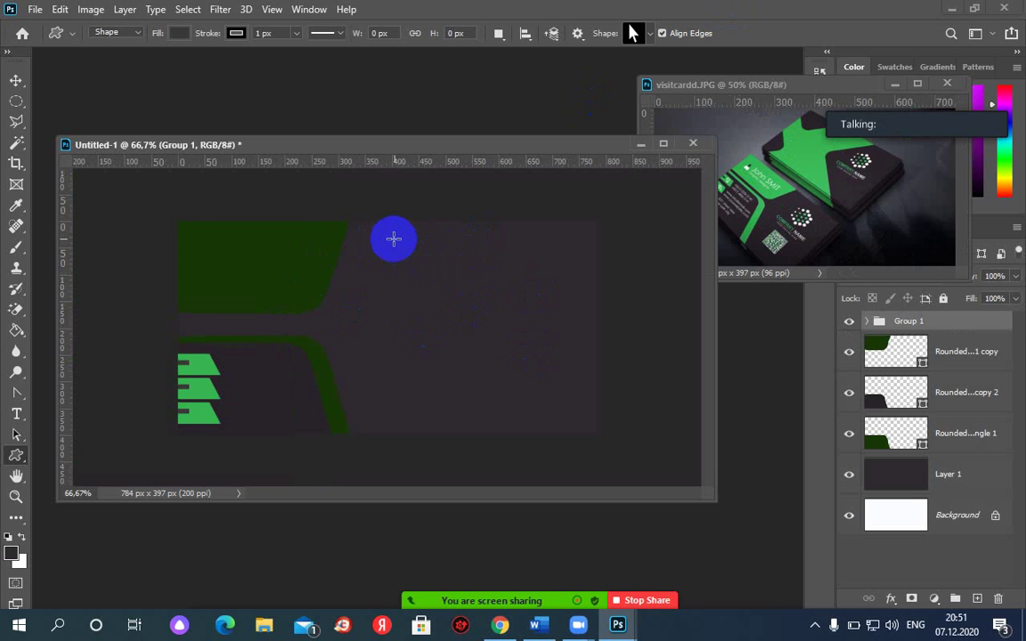
left_click_drag(600, 153, 564, 138)
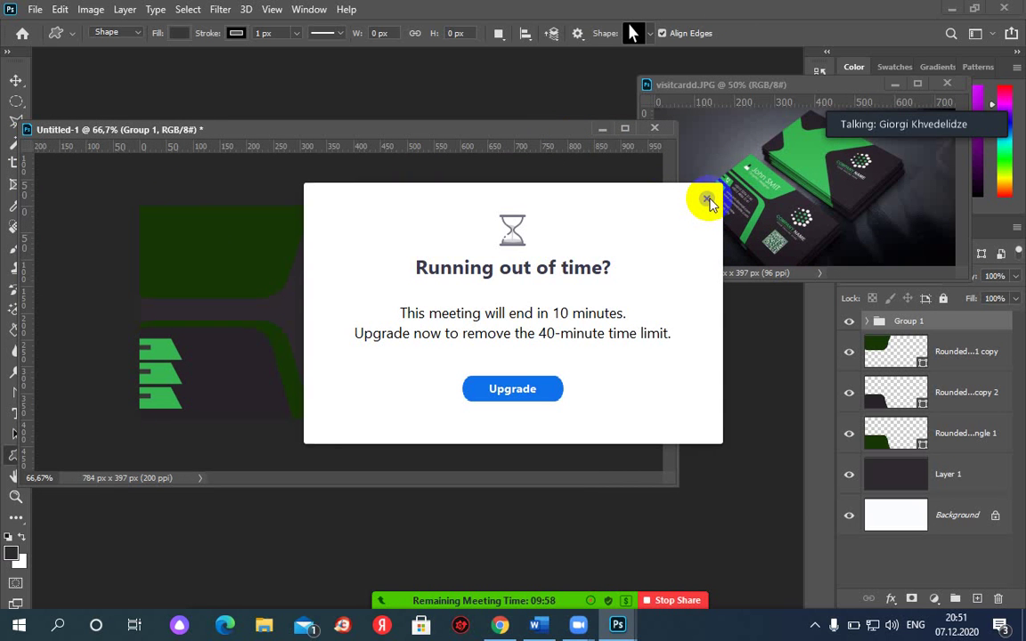
left_click(707, 200)
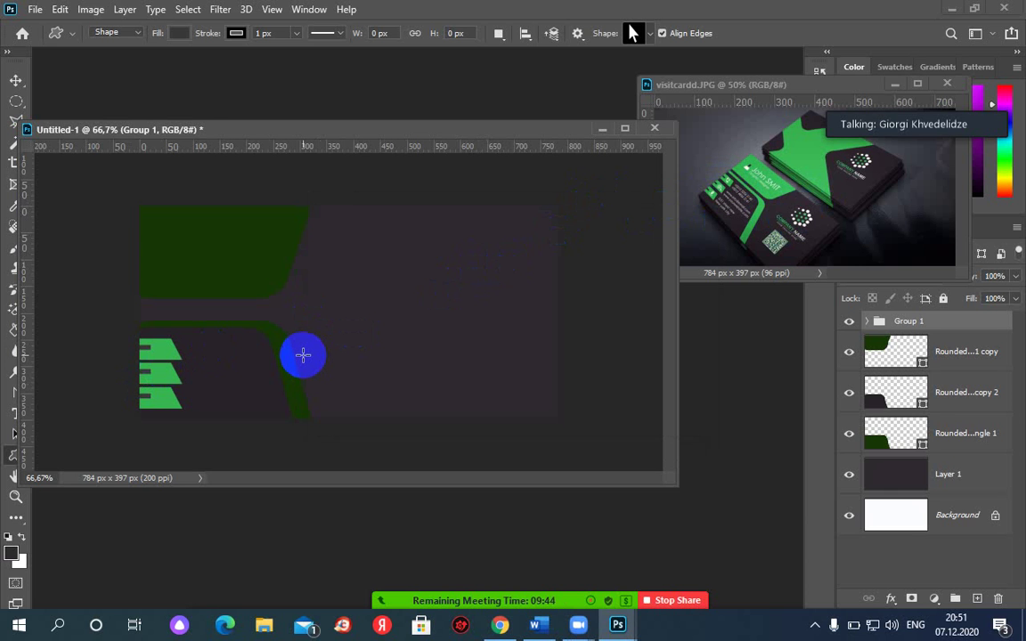
scroll(302, 355, "up", 1)
scroll(302, 360, "up", 1)
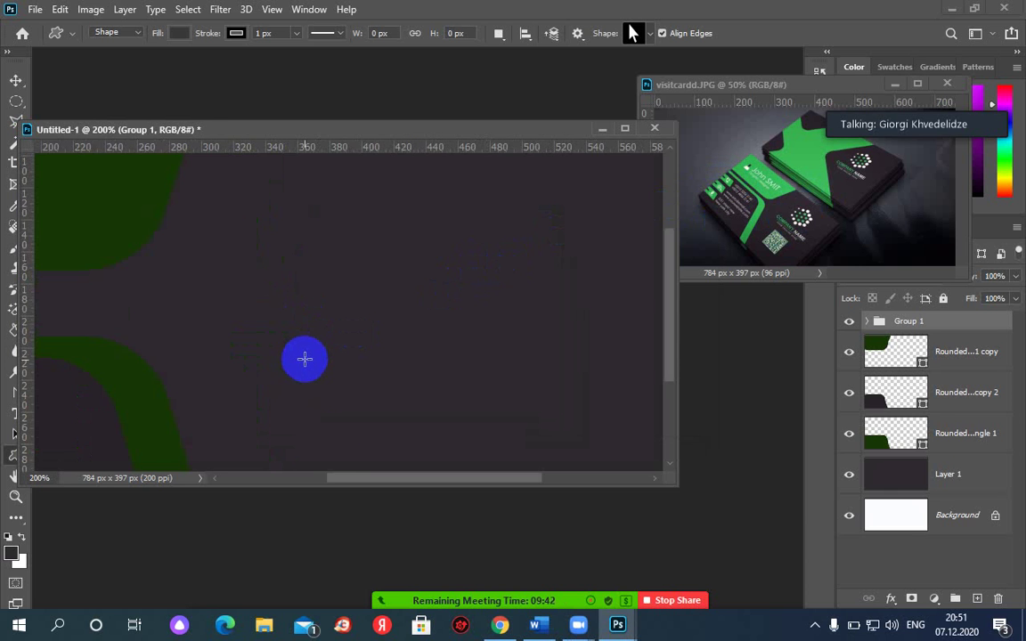
left_click_drag(390, 478, 244, 478)
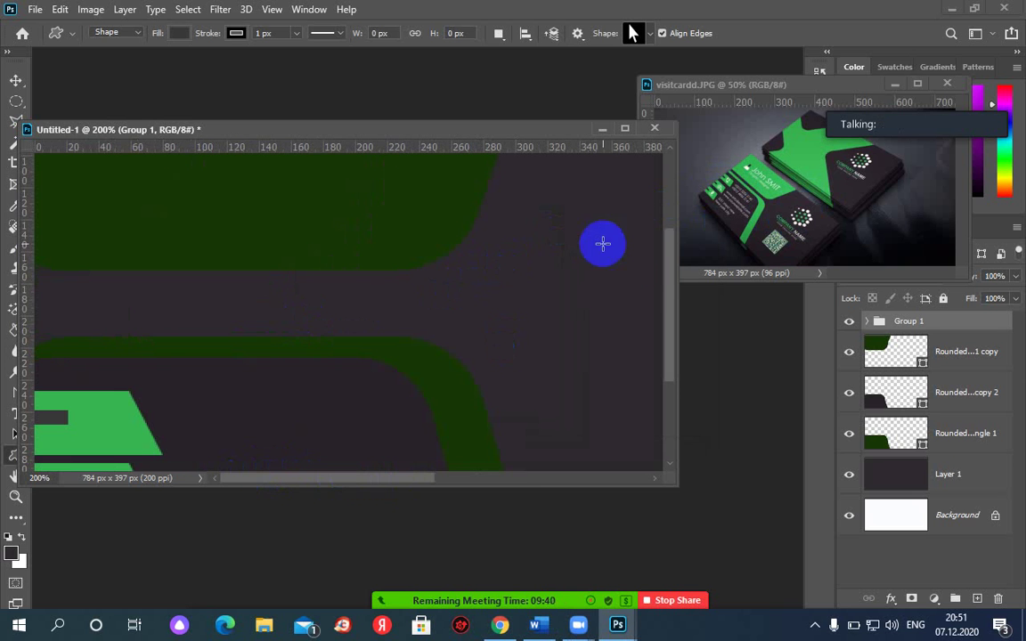
left_click_drag(673, 272, 667, 347)
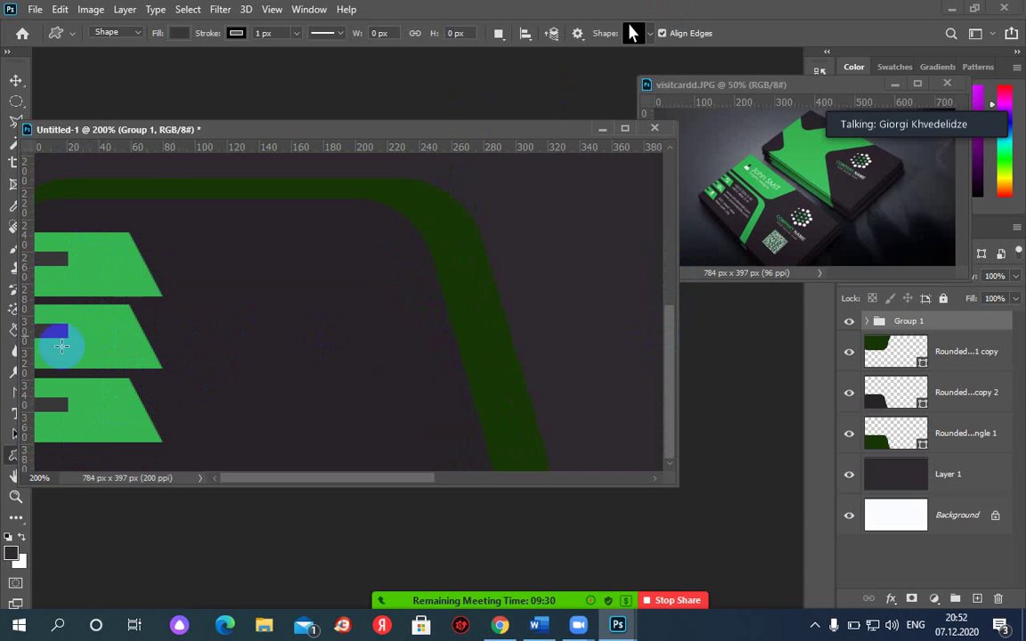
left_click_drag(201, 131, 246, 124)
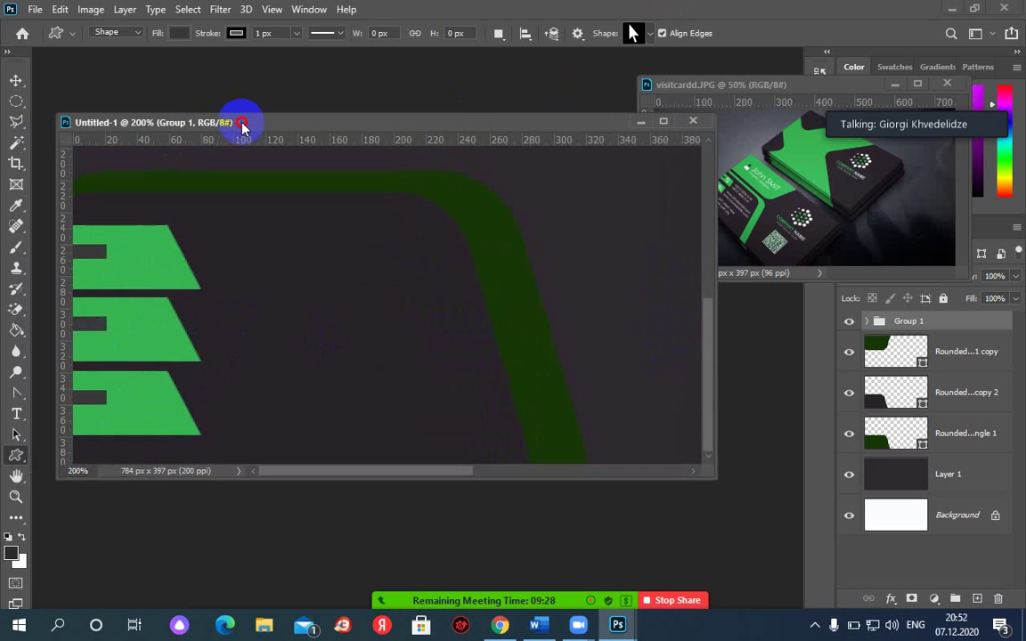
Keep the Custom Shape Tool and load All Legacy Default Shapes in the shape picker
right_click(14, 457)
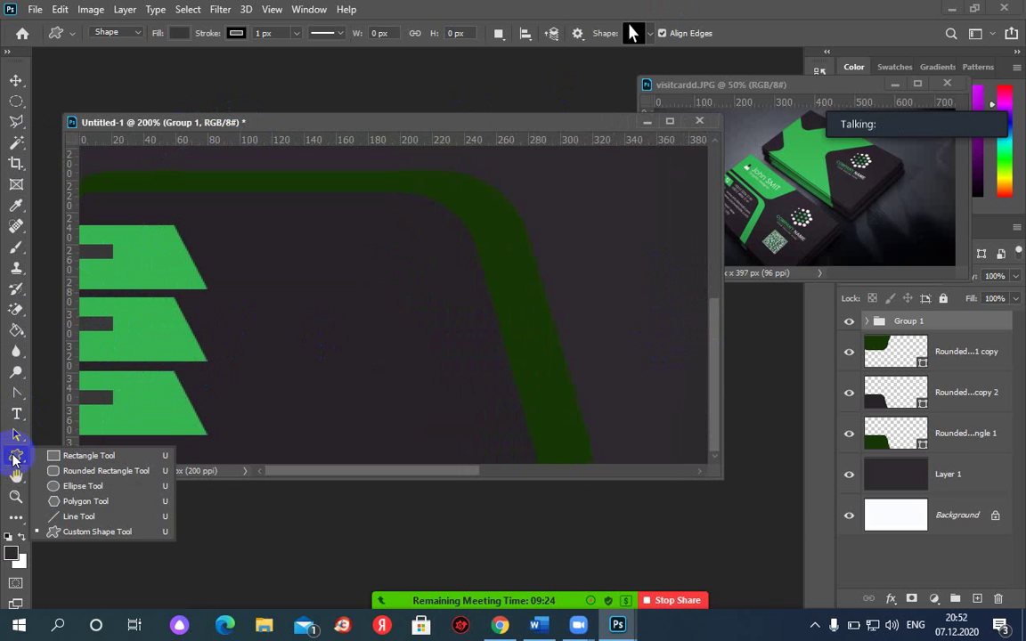
left_click(14, 457)
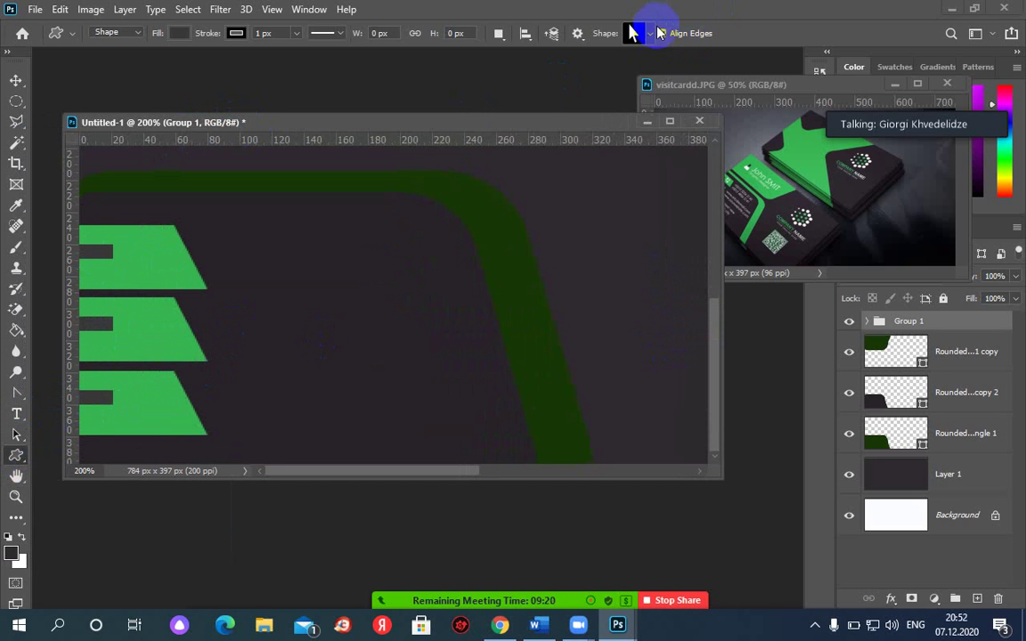
left_click(650, 35)
left_click_drag(737, 120, 738, 214)
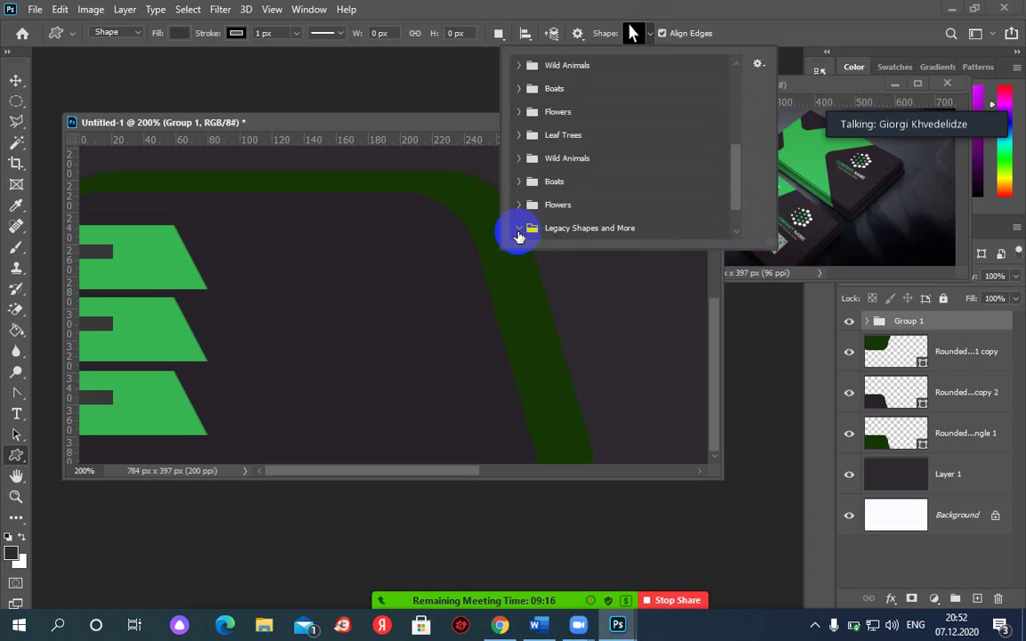
left_click_drag(735, 181, 728, 217)
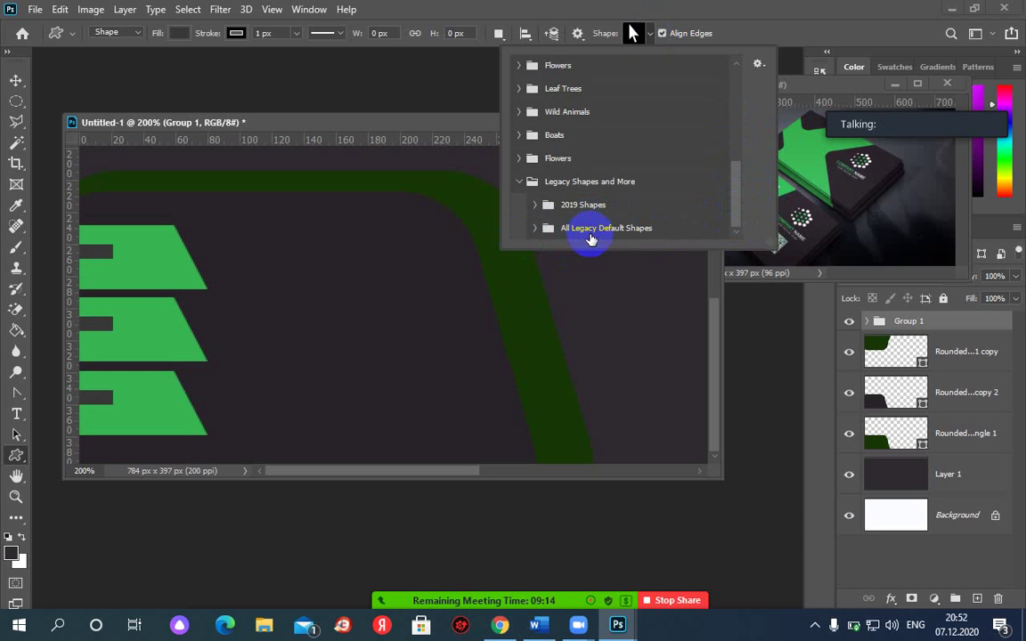
left_click(537, 228)
left_click_drag(736, 134, 735, 231)
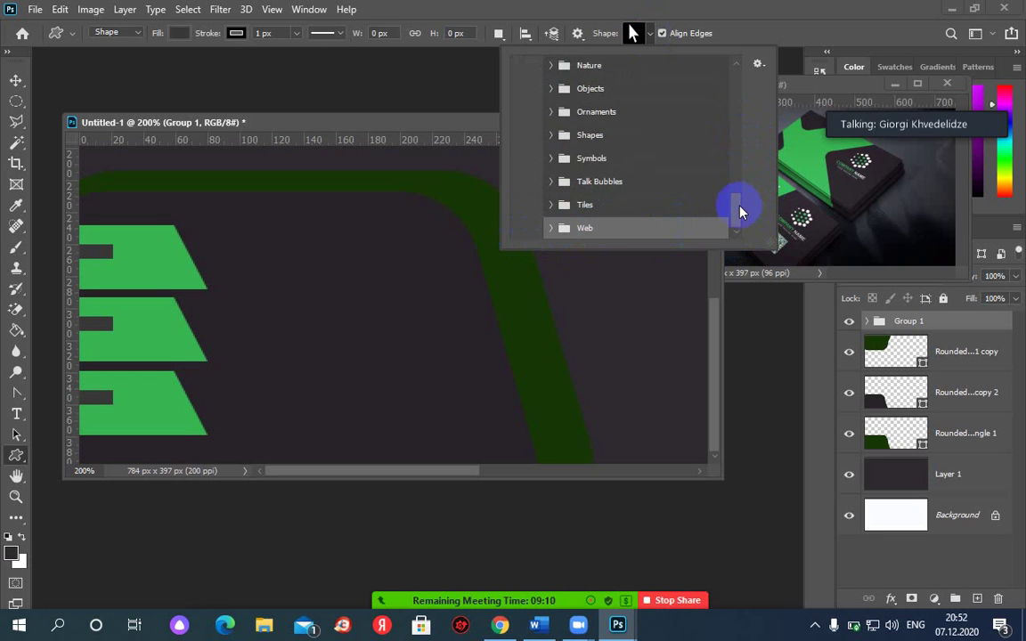
left_click(549, 228)
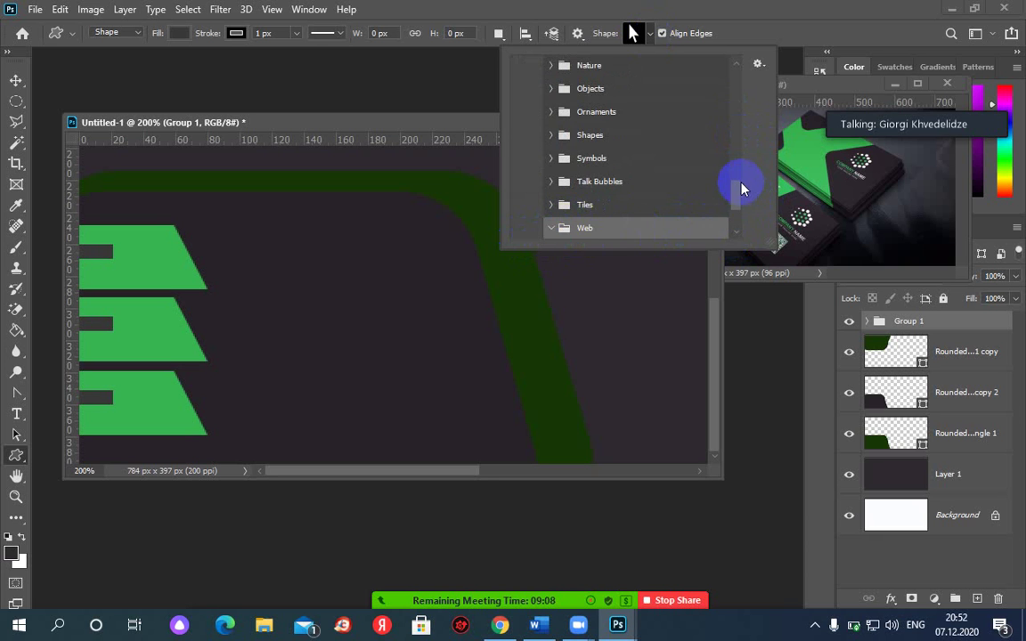
left_click_drag(737, 183, 738, 230)
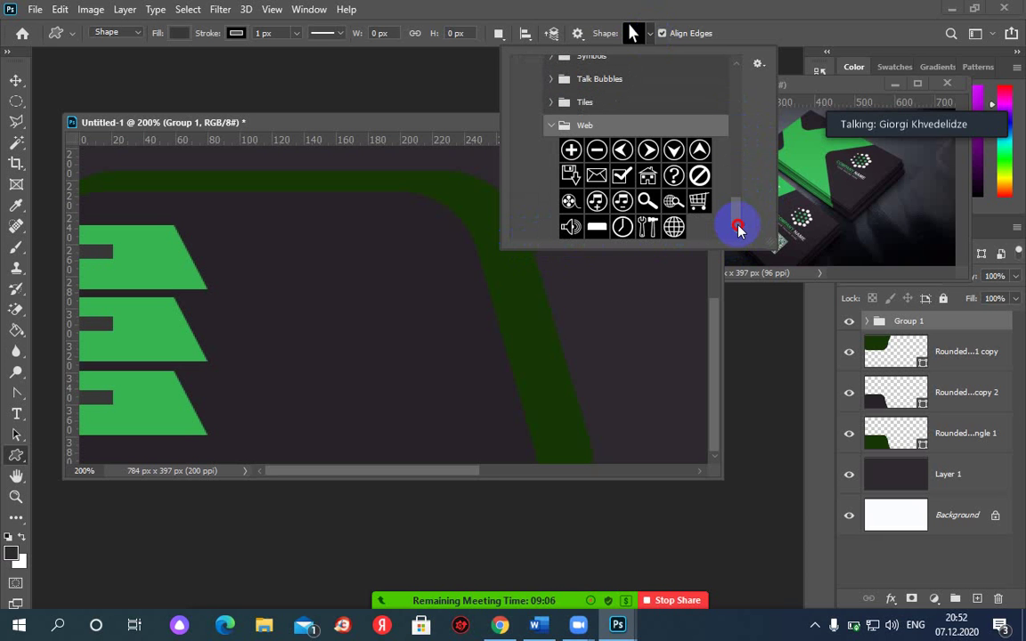
Move the reference card window further right and expand the Symbols folder in the picker
left_click(884, 86)
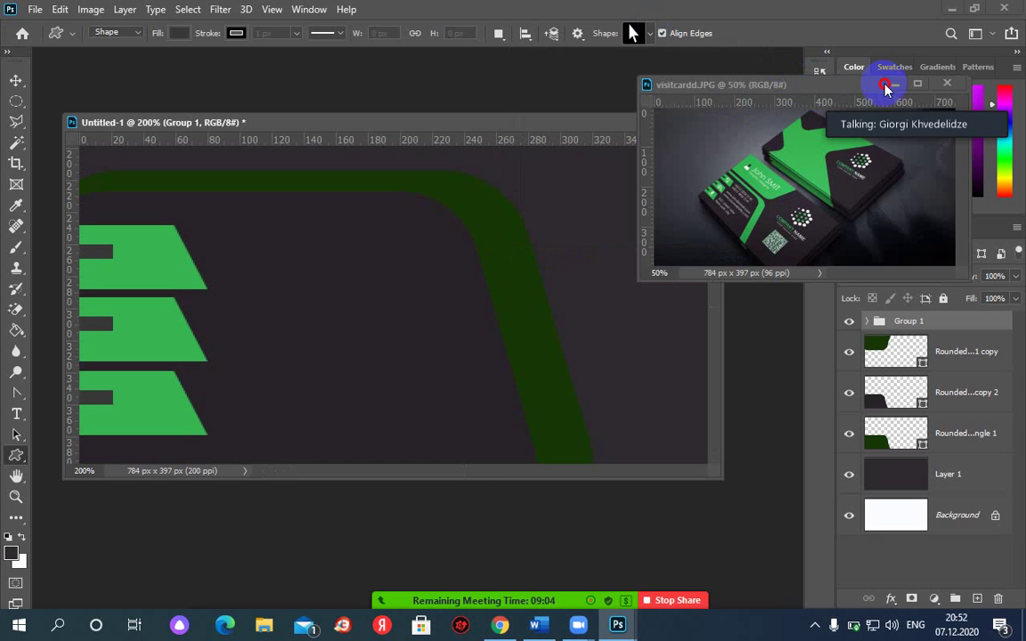
left_click_drag(785, 85, 905, 85)
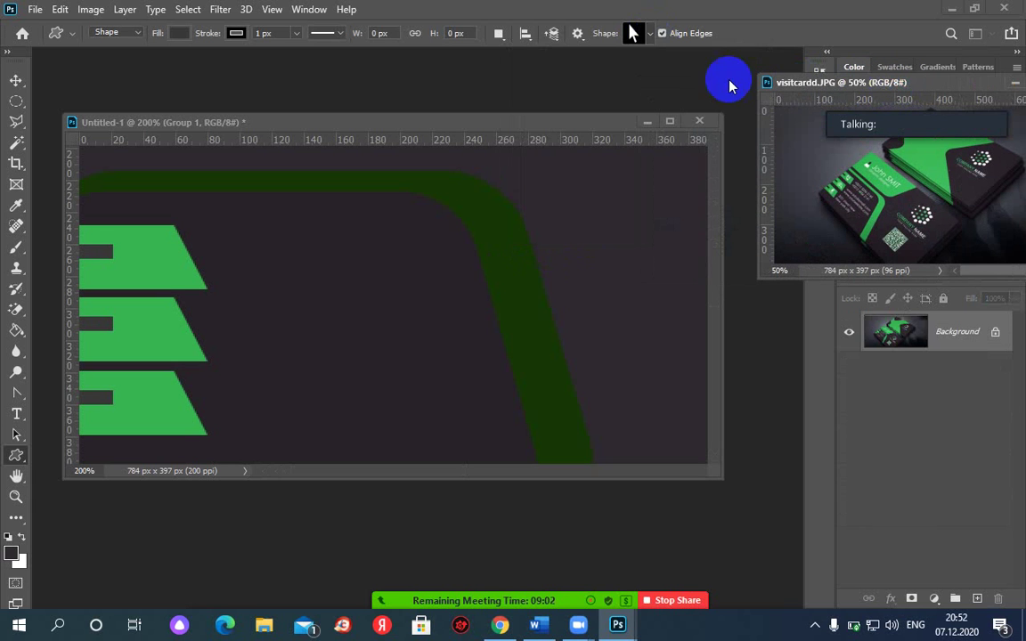
left_click(650, 33)
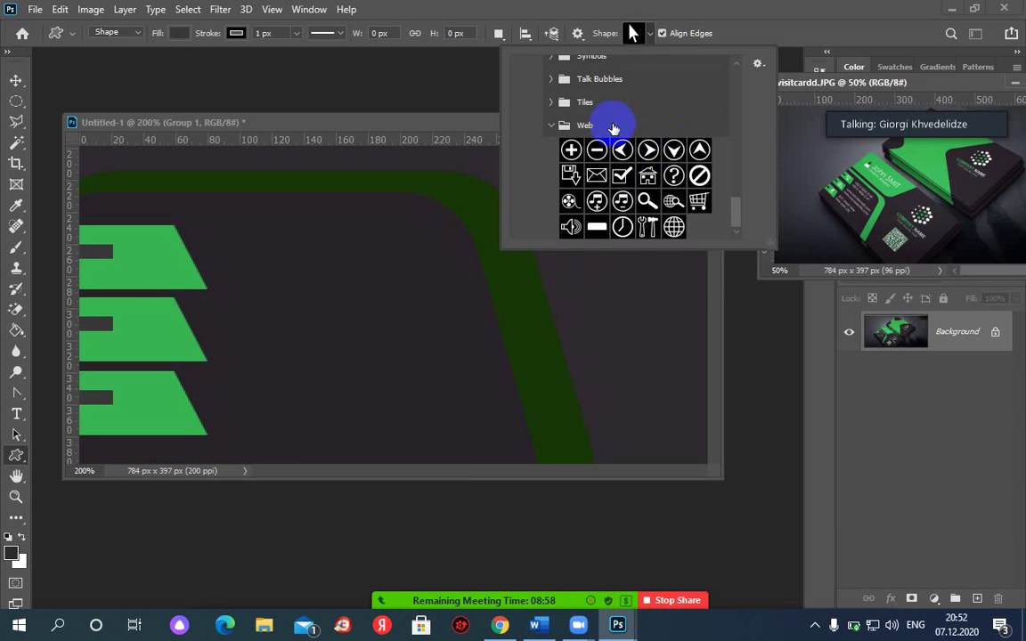
scroll(737, 206, "up", 3)
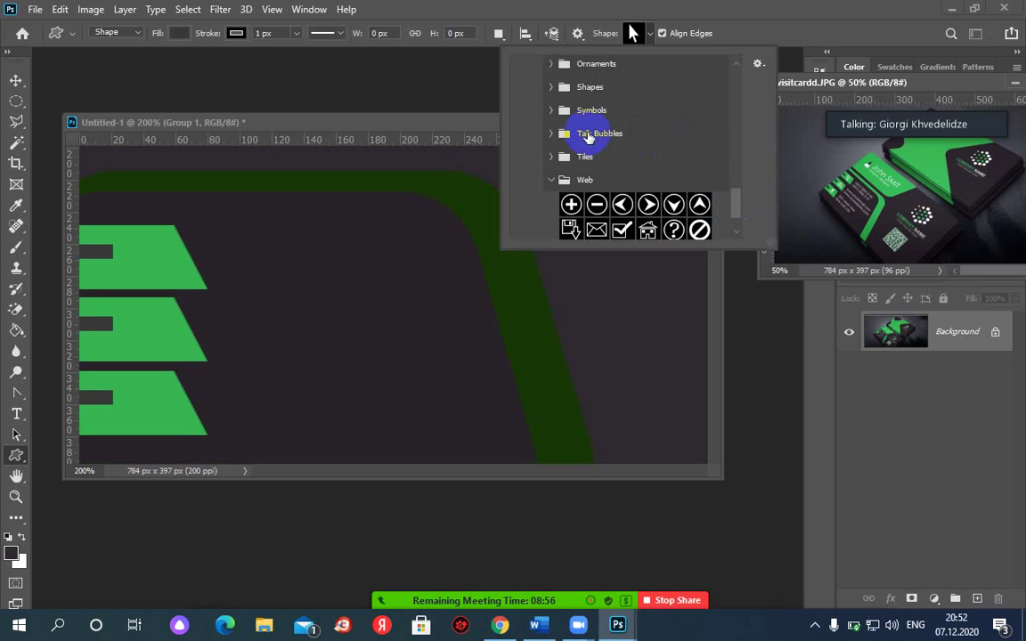
left_click(554, 110)
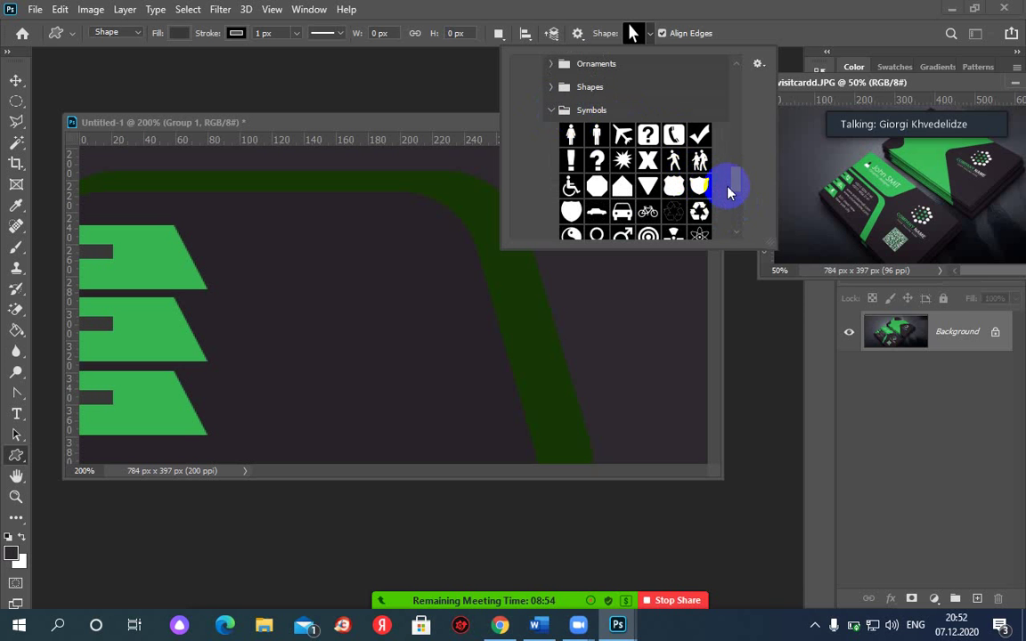
scroll(737, 178, "down", 2)
scroll(737, 178, "down", 2)
scroll(738, 178, "up", 5)
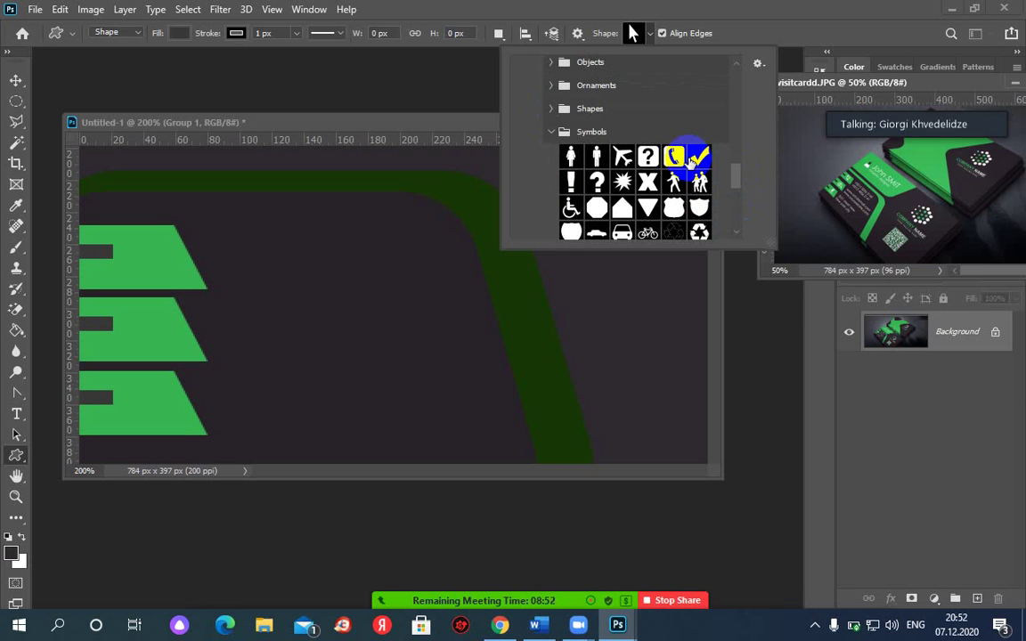
Browse the Shapes and Objects folders and choose Phone 3 as the custom shape
left_click(561, 108)
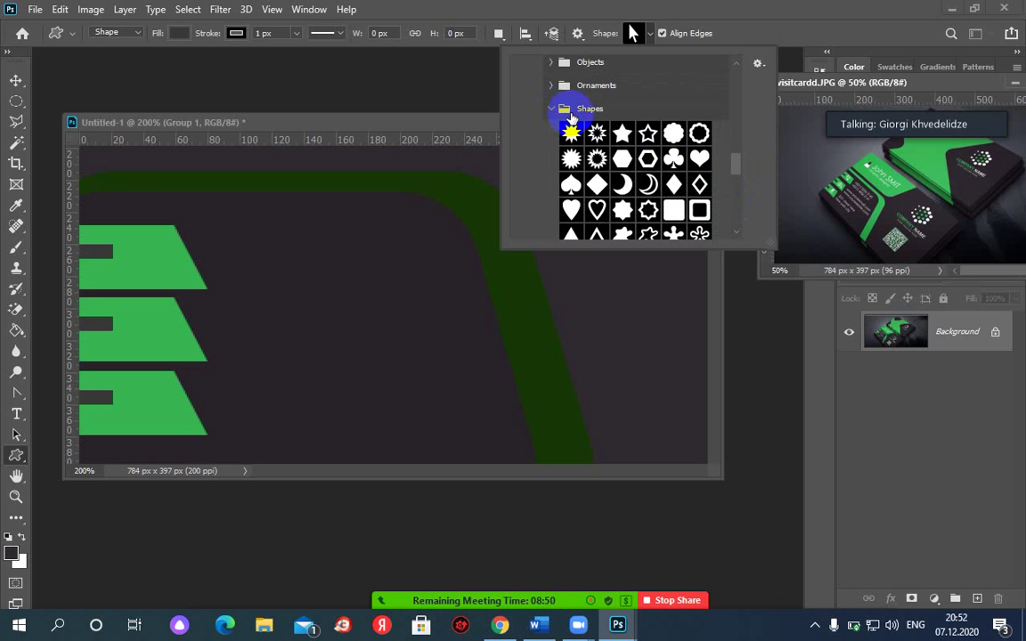
scroll(737, 171, "down", 2)
scroll(738, 172, "down", 2)
scroll(739, 160, "up", 5)
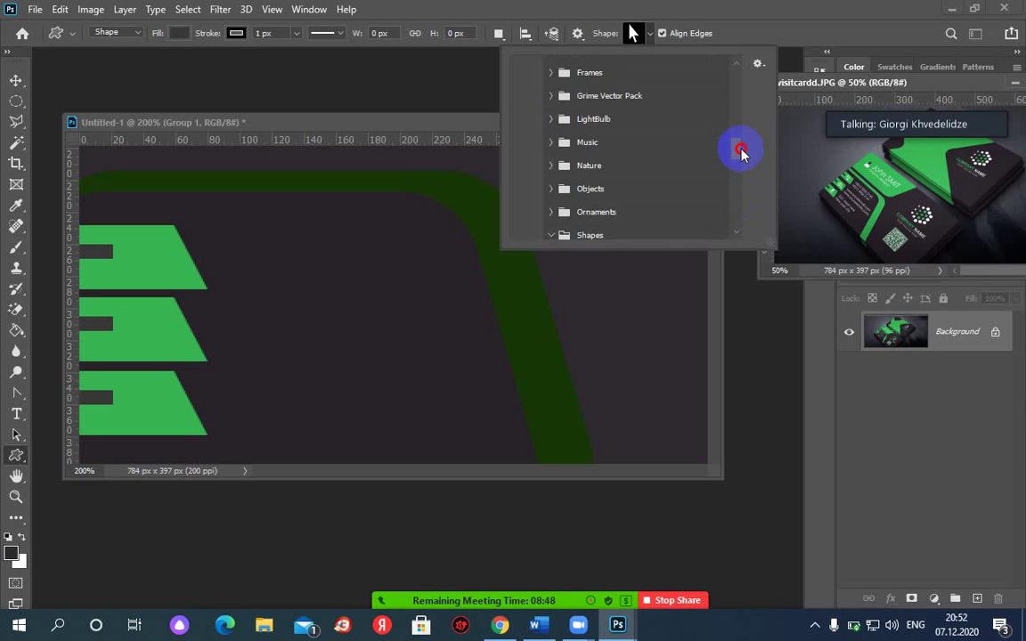
scroll(739, 152, "down", 1)
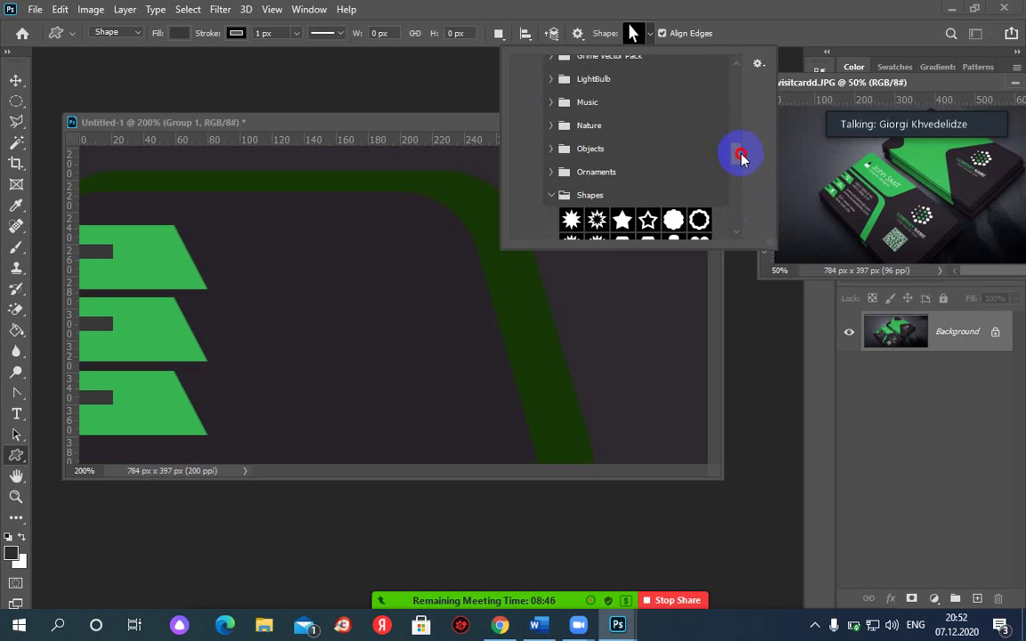
left_click(551, 149)
scroll(737, 153, "down", 2)
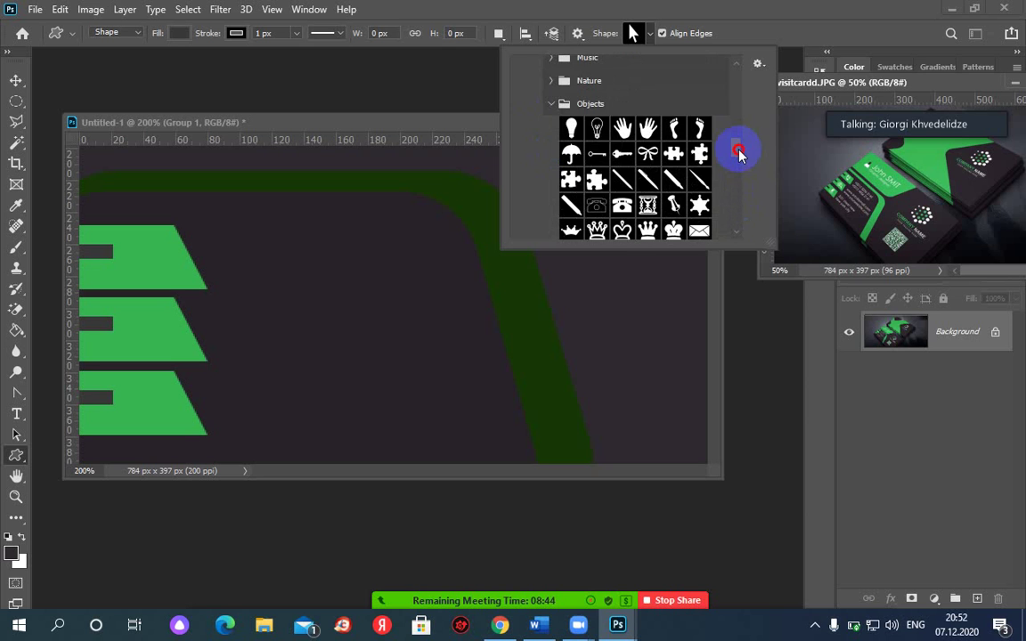
scroll(737, 153, "down", 1)
scroll(738, 156, "down", 1)
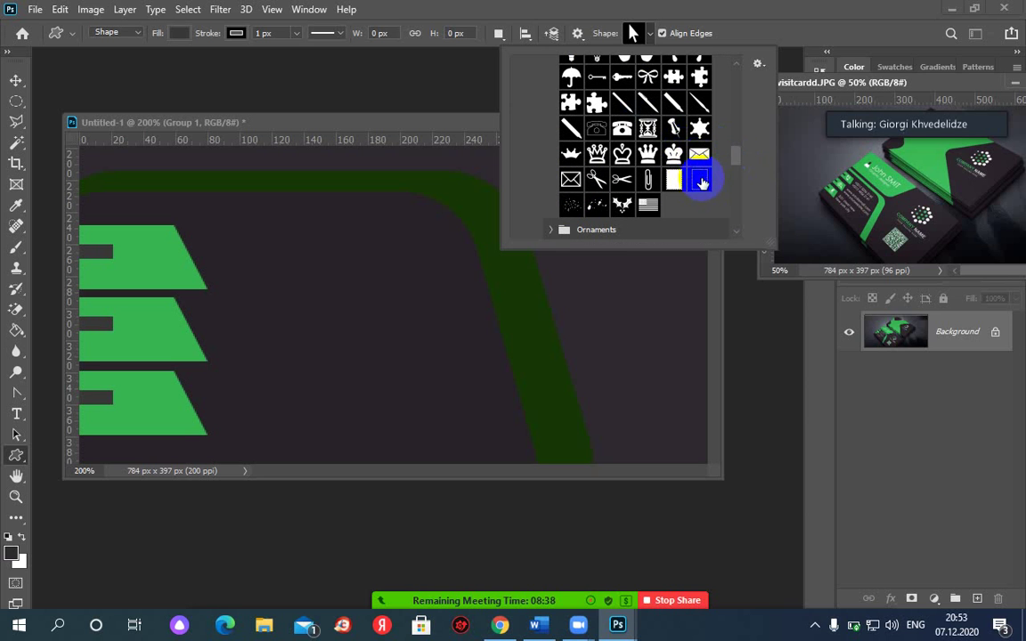
scroll(693, 178, "down", 1)
scroll(693, 178, "down", 1)
scroll(684, 167, "down", 2)
scroll(694, 172, "down", 1)
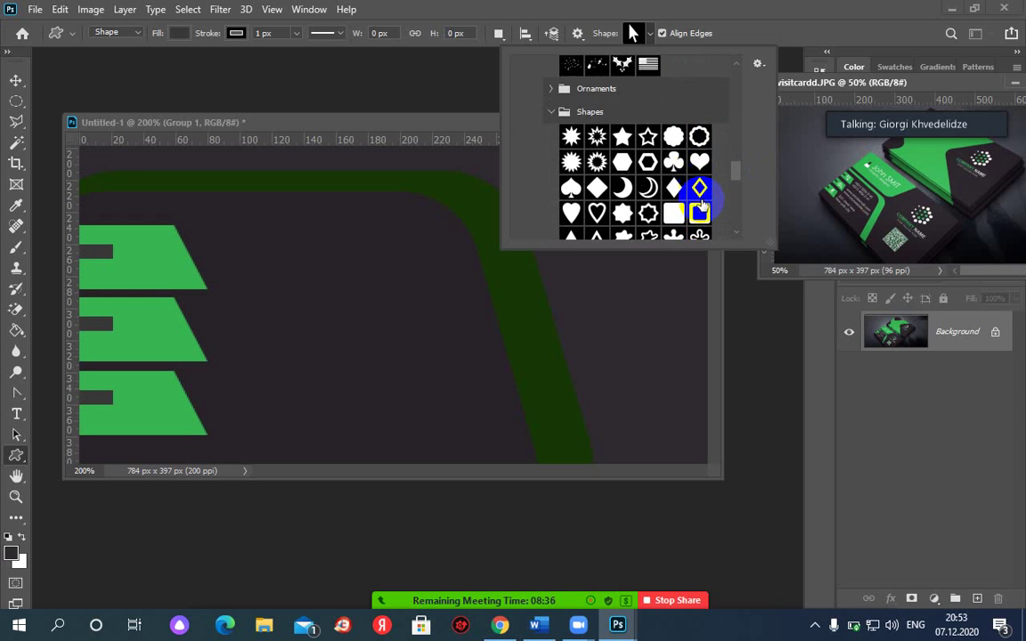
scroll(698, 194, "down", 5)
scroll(701, 209, "down", 2)
scroll(686, 203, "down", 1)
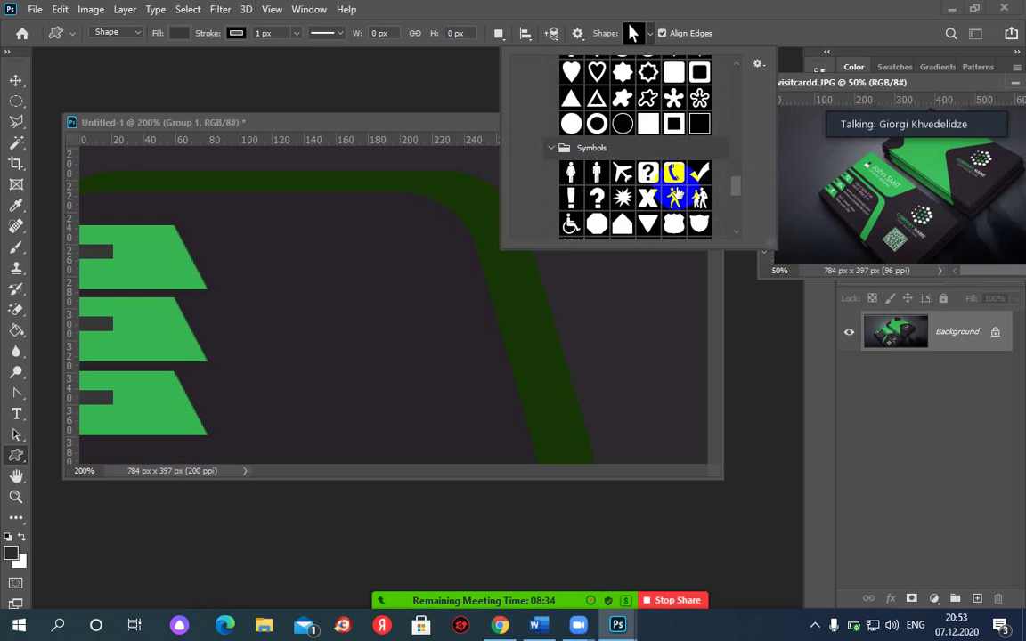
scroll(678, 196, "down", 1)
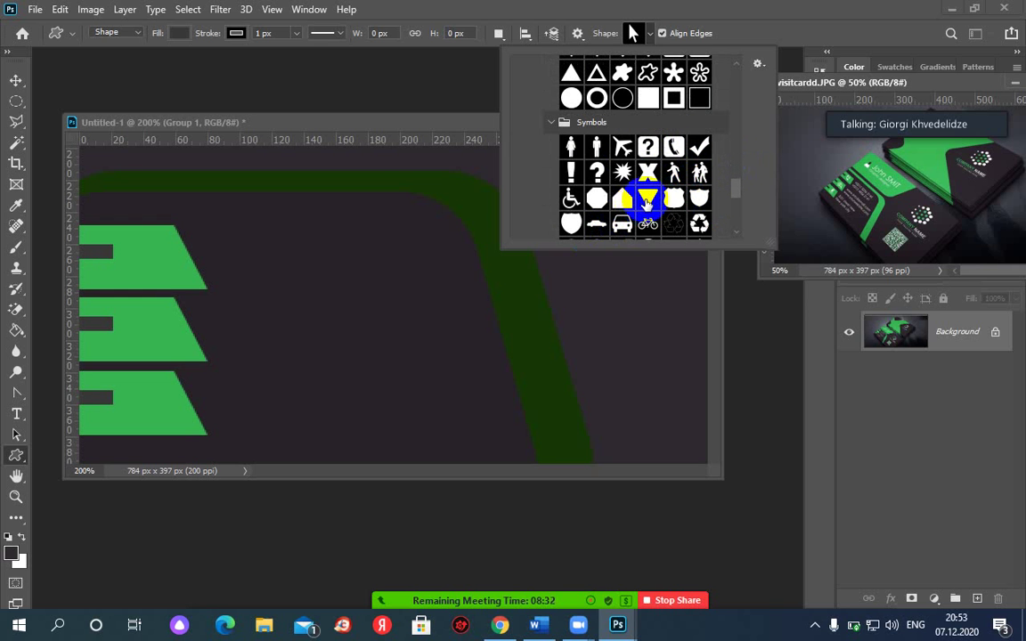
left_click(675, 149)
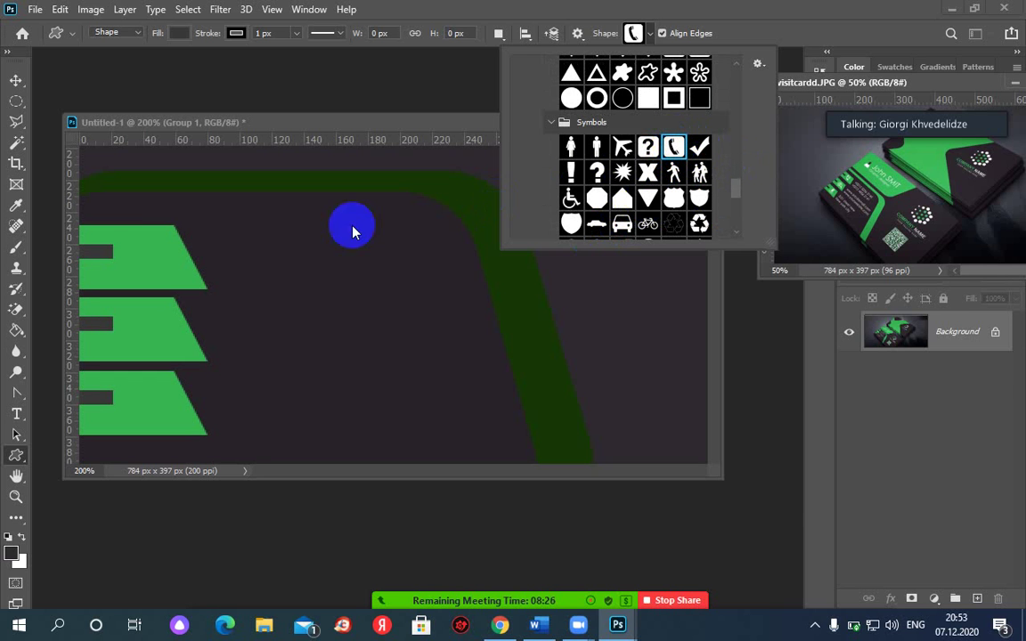
Draw a roughly 26 × 27 px Phone 3 icon on the top tab and select it with Direct Selection
left_click(138, 259)
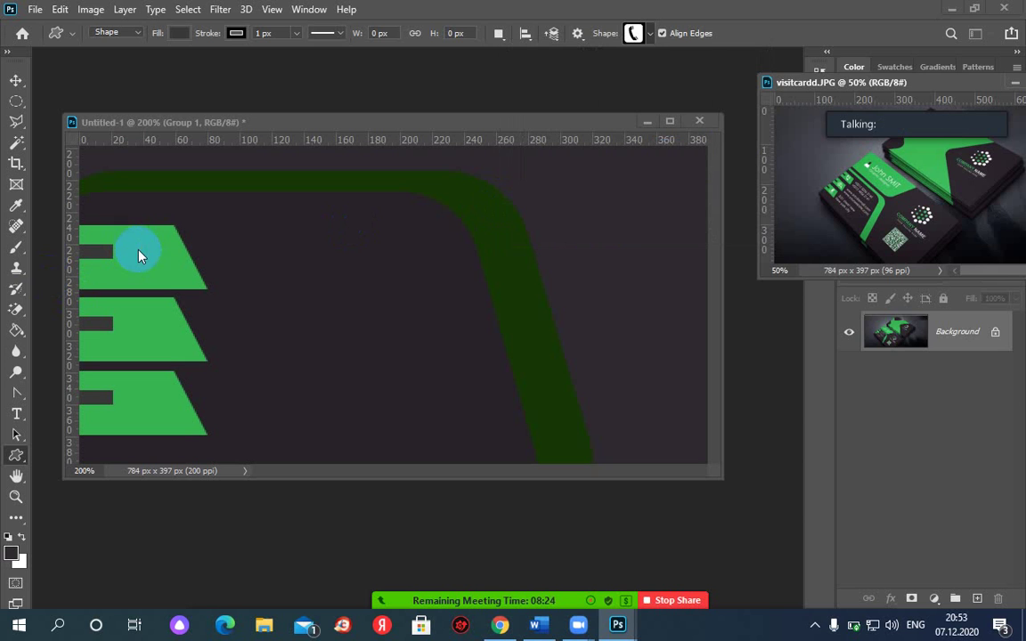
mouse_move(113, 242)
left_mouse_down()
mouse_move(134, 244)
mouse_move(168, 280)
left_mouse_up()
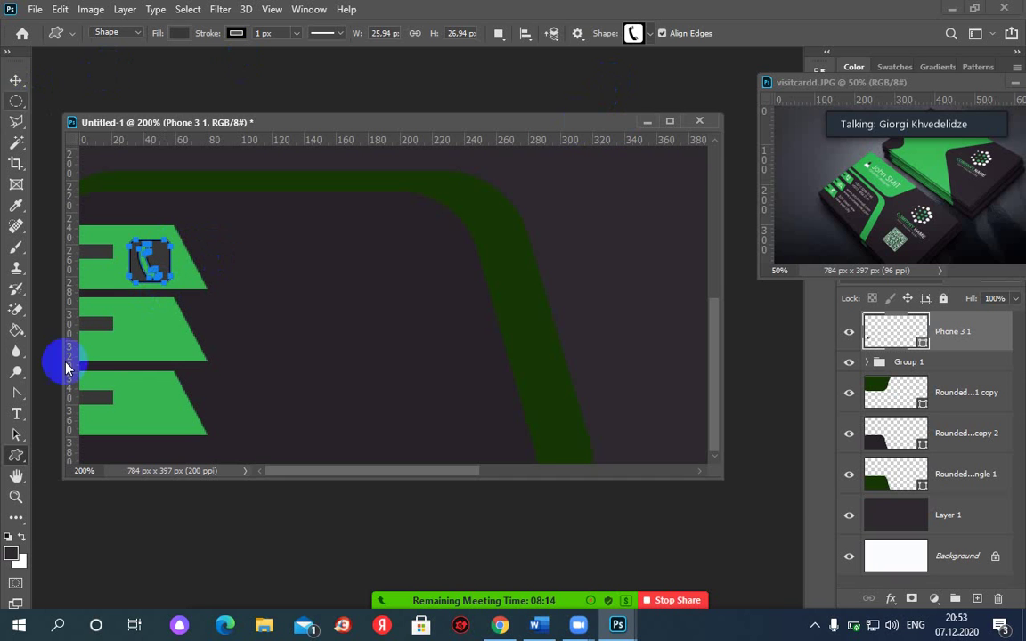
left_click(16, 434)
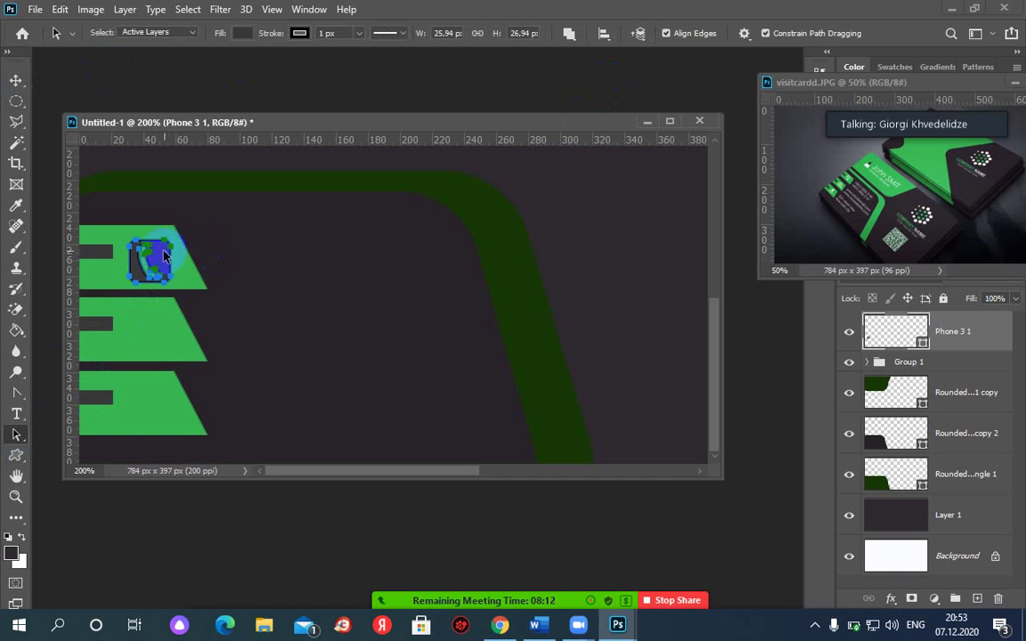
left_click(312, 250)
left_click(151, 255)
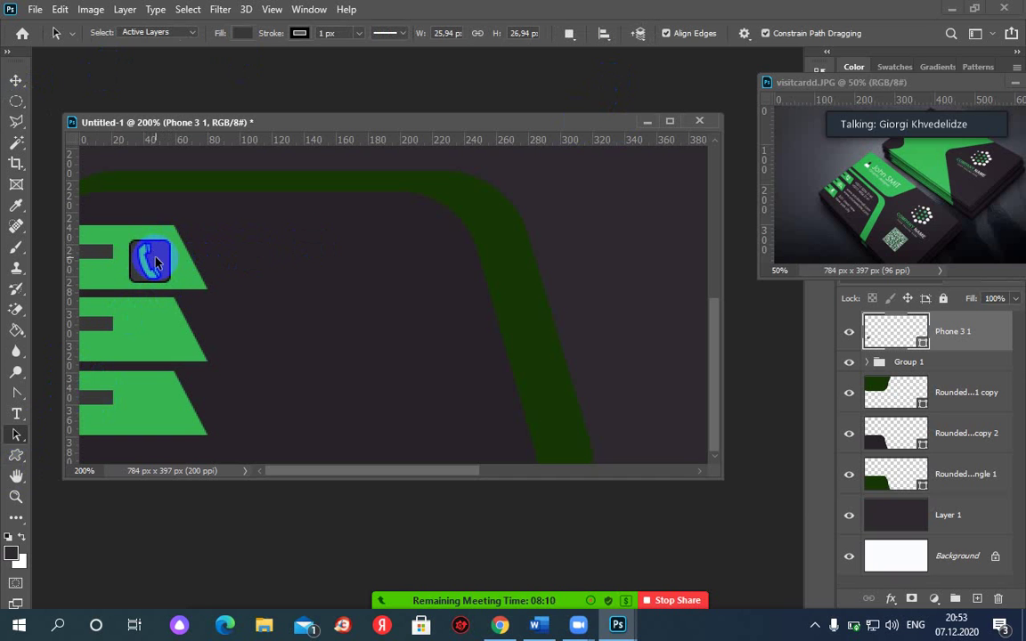
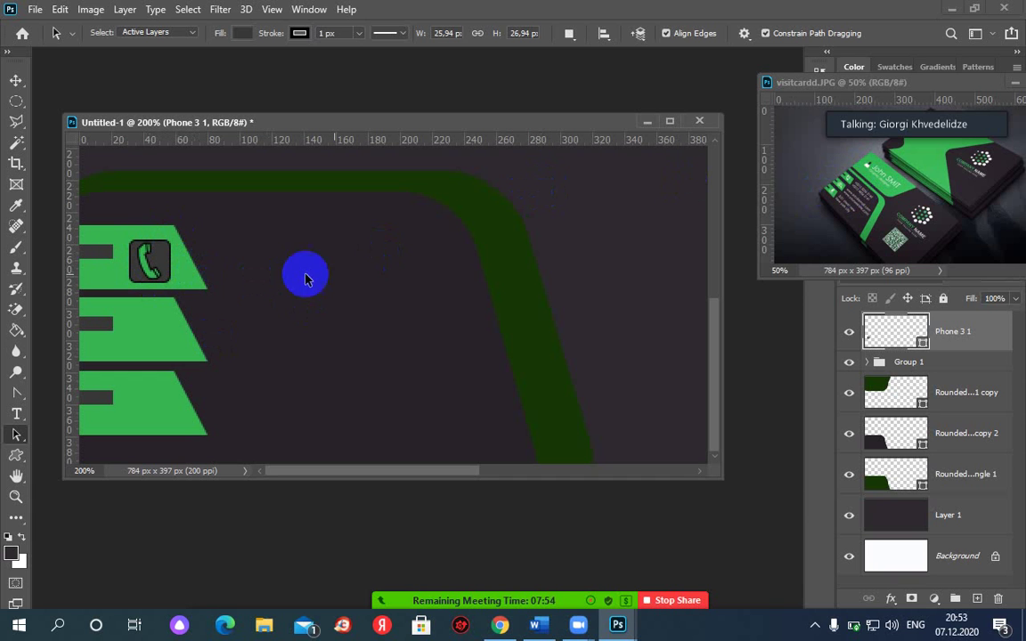
Zoom the visitcardd.JPG reference photo to 200% and scroll to its phone icon
left_click(875, 199)
scroll(875, 200, "up", 1)
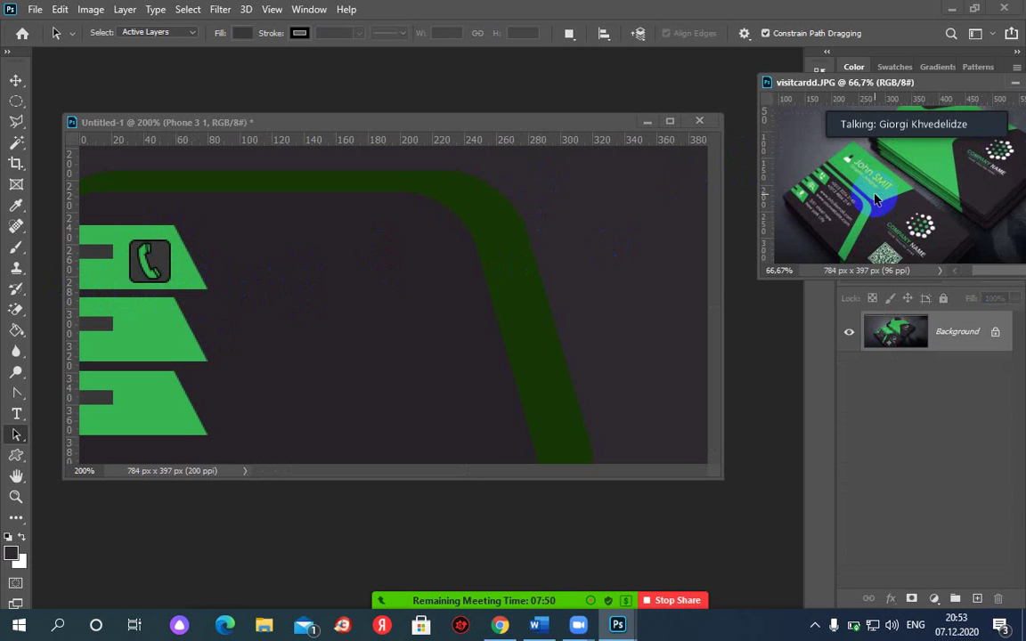
scroll(876, 199, "up", 1)
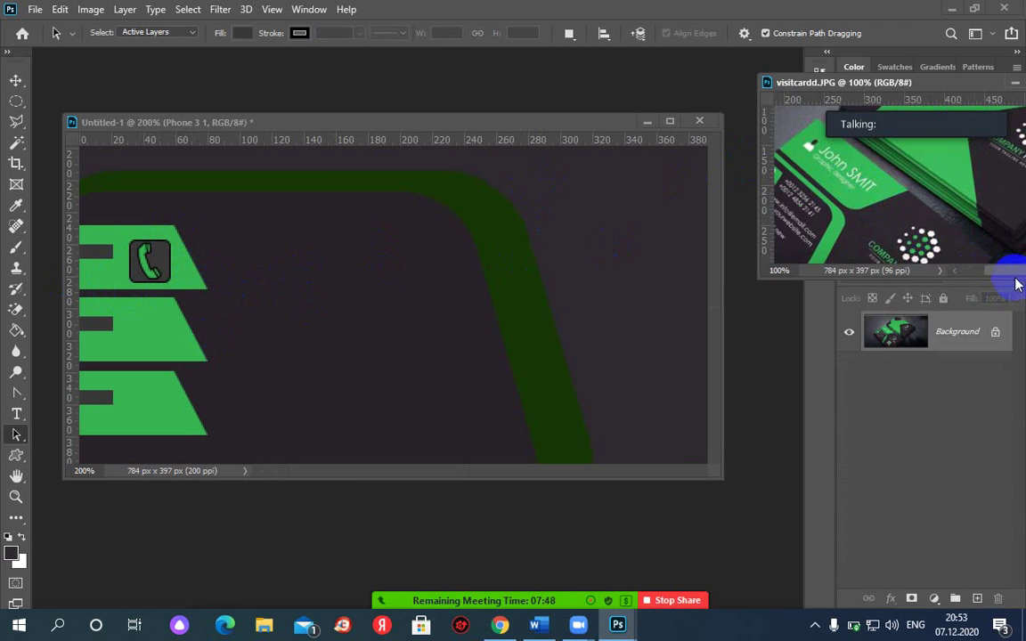
mouse_move(1014, 272)
left_mouse_down()
mouse_move(951, 278)
mouse_move(1001, 277)
left_mouse_up()
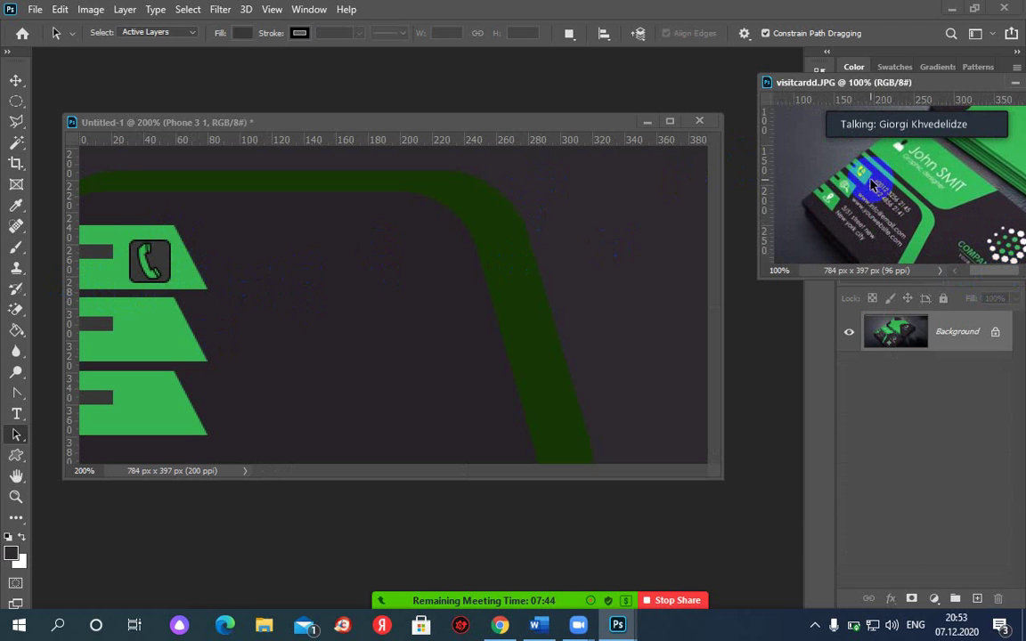
key("ctrl+plus")
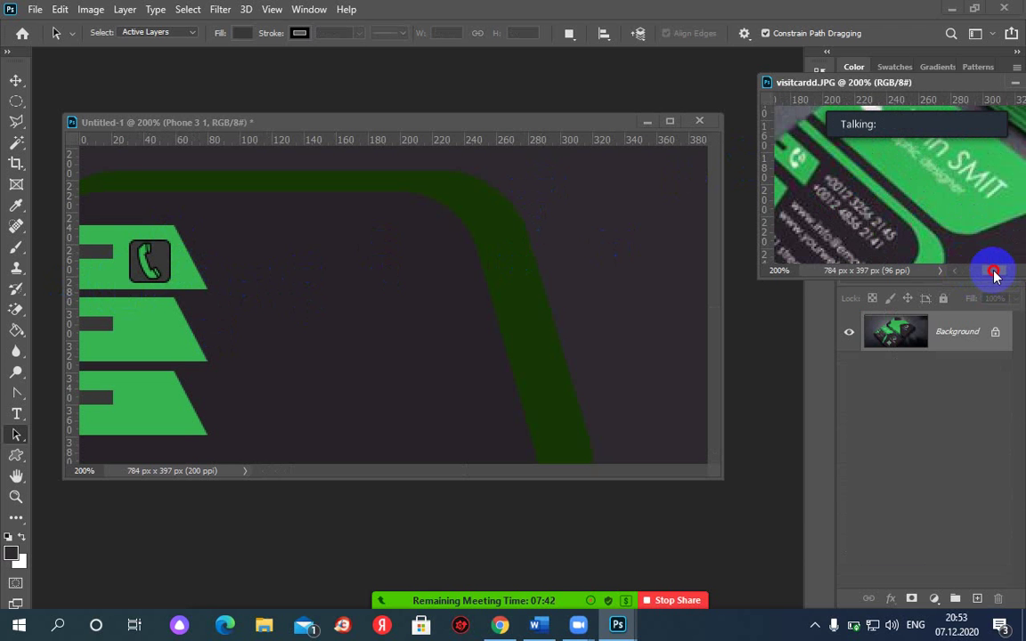
left_click_drag(994, 276, 985, 275)
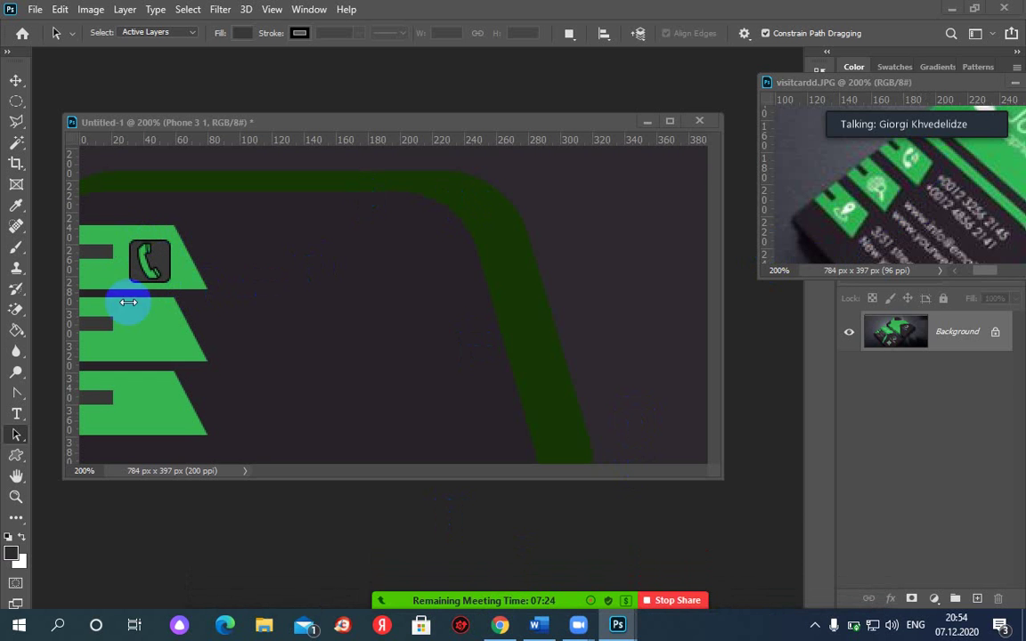
Try Magic Wand-selecting the phone icon, dismissing the error and checking its Phone 3 1 layer
left_click(20, 145)
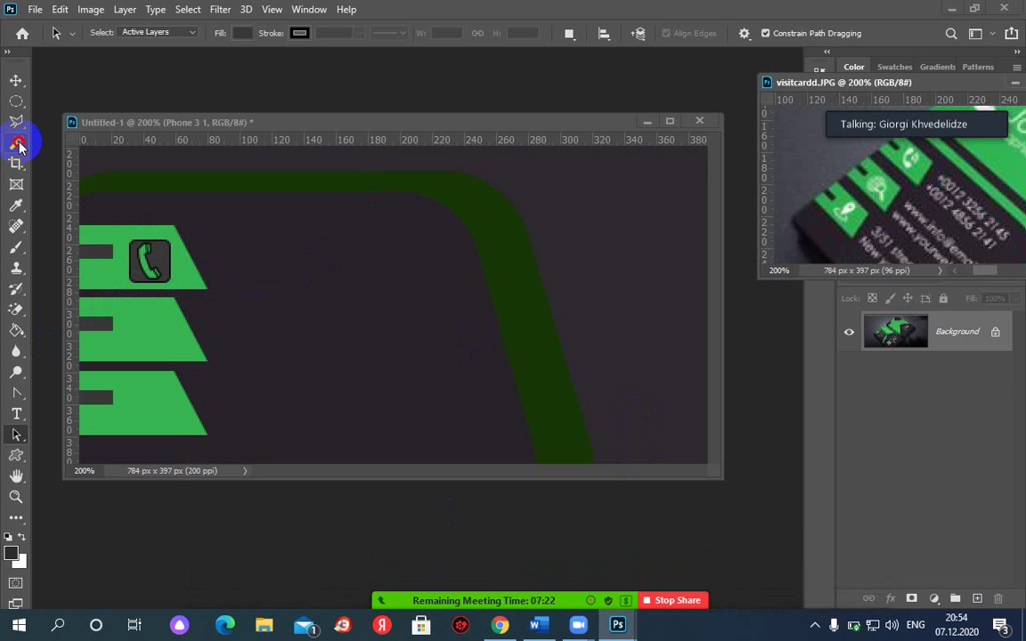
right_click(20, 145)
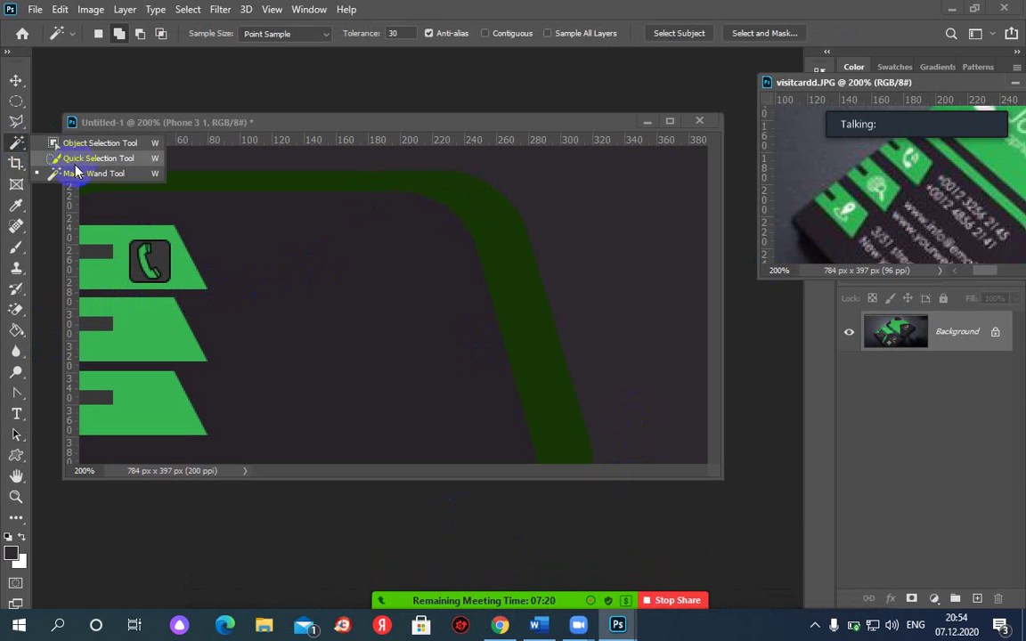
left_click(71, 173)
left_click(126, 281)
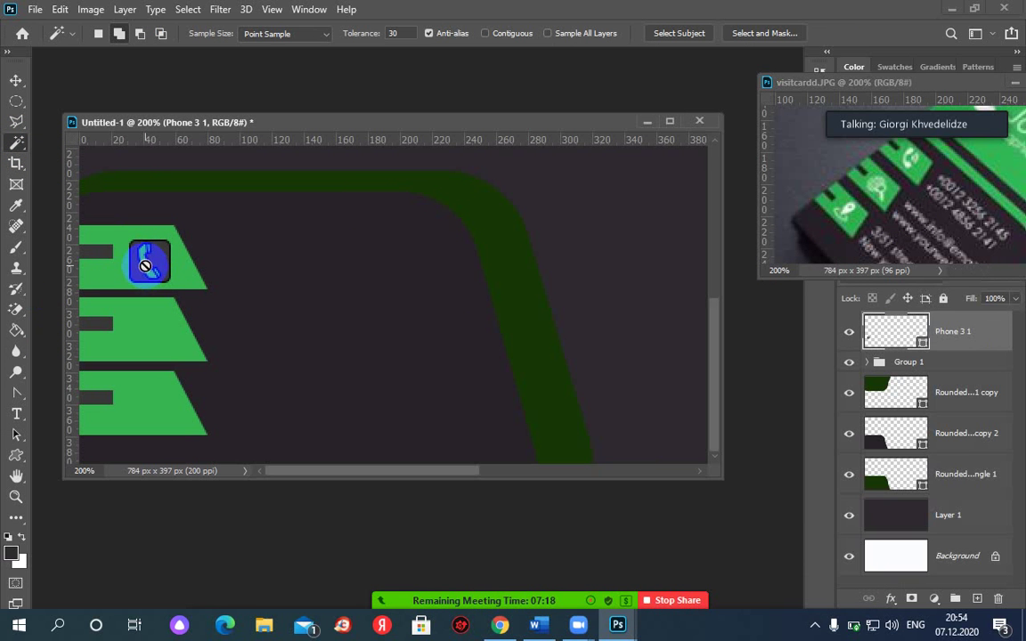
left_click(181, 277)
left_click(502, 241)
left_click(913, 331)
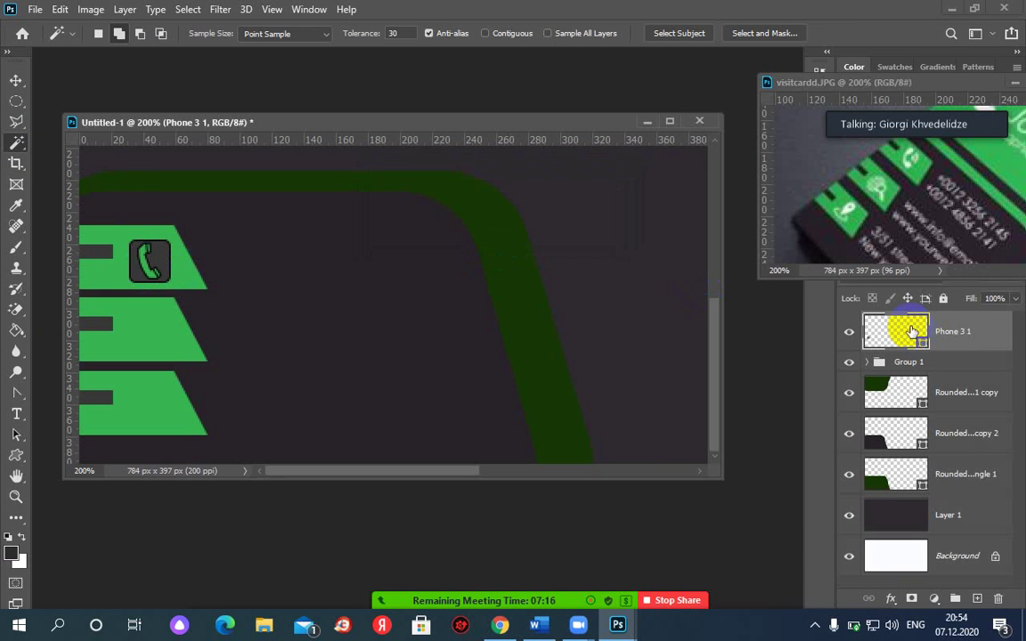
left_click(849, 332)
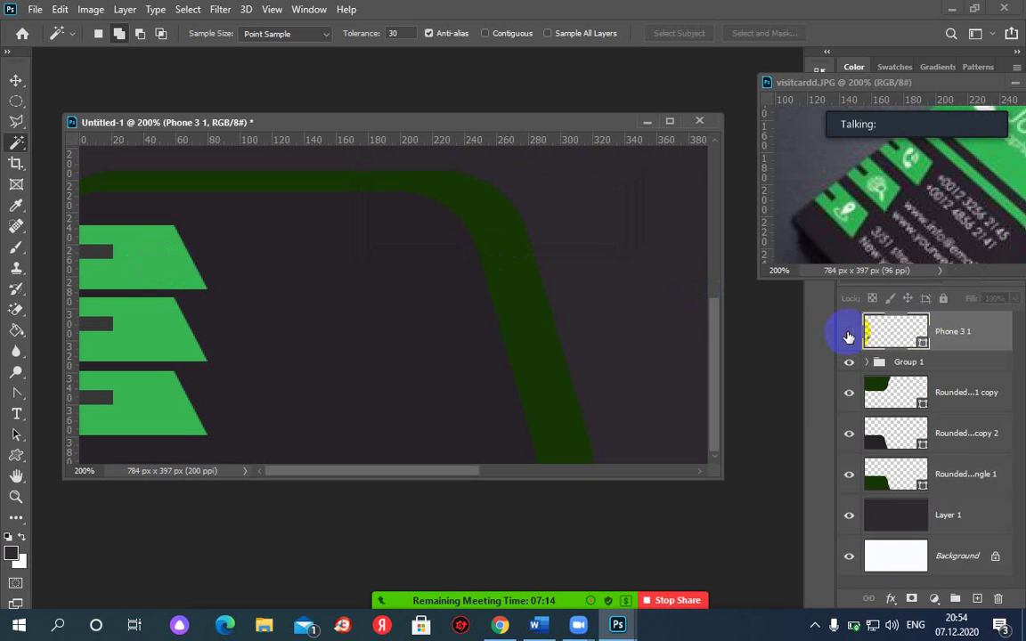
Retry the phone icon selection, toggle Phone 3 1 visibility, and zoom the card to 300%
left_click(146, 263)
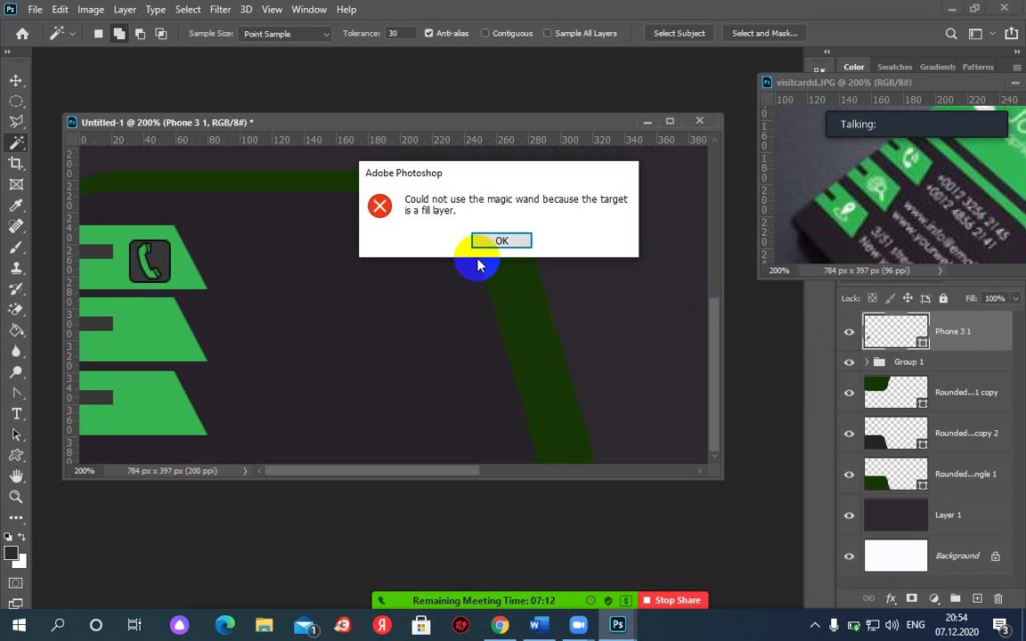
left_click(499, 241)
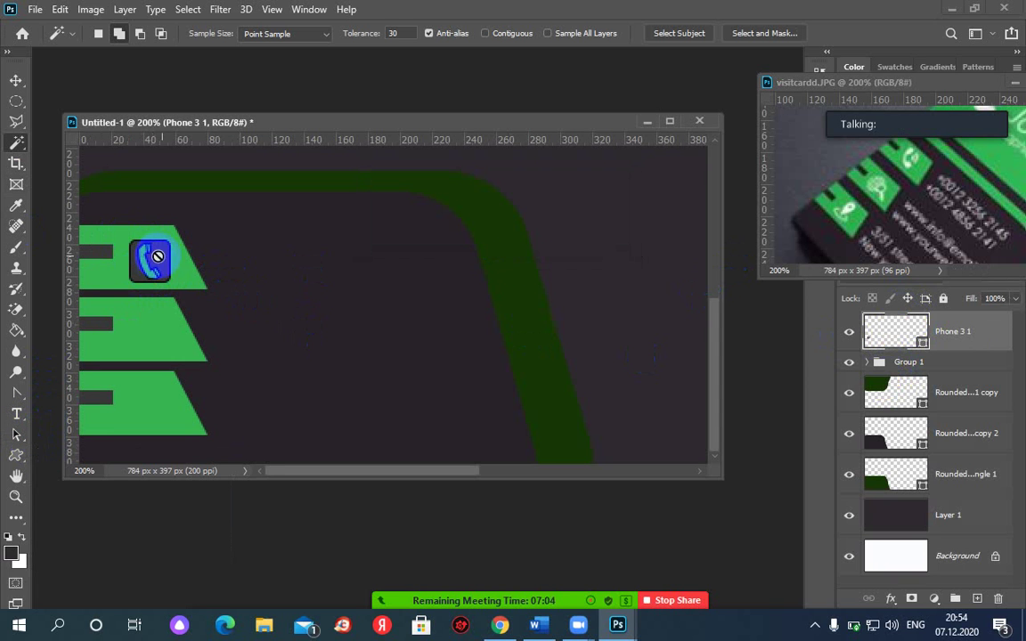
left_click(871, 343)
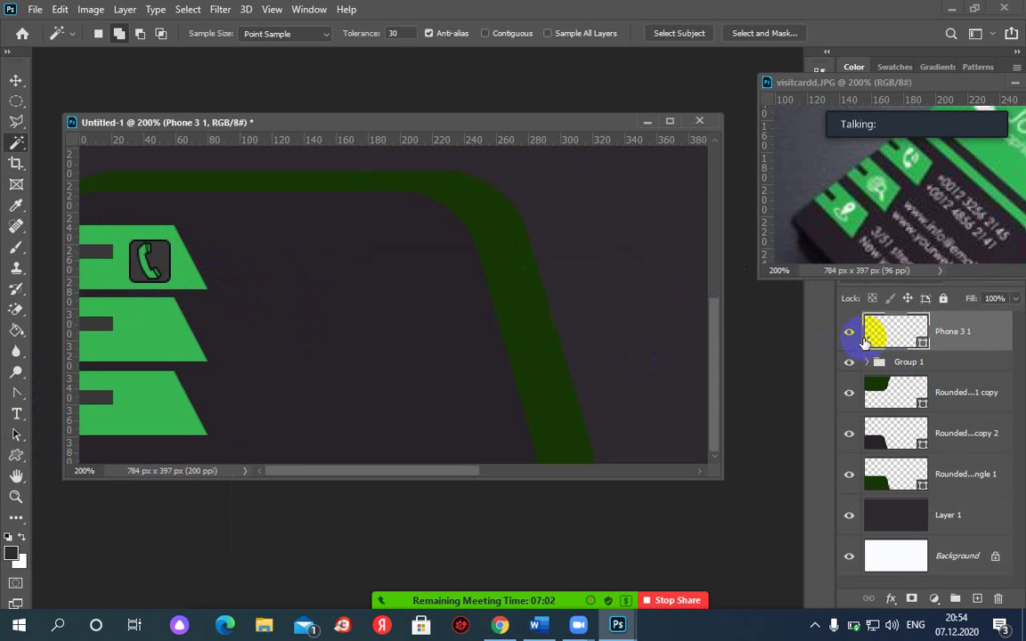
left_click(281, 281)
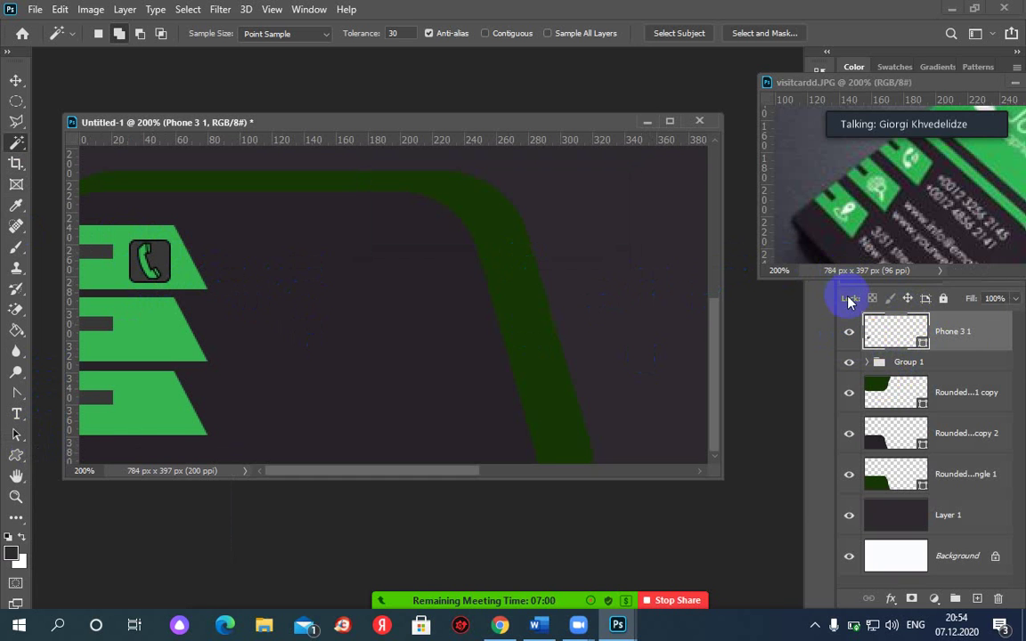
left_click(849, 337)
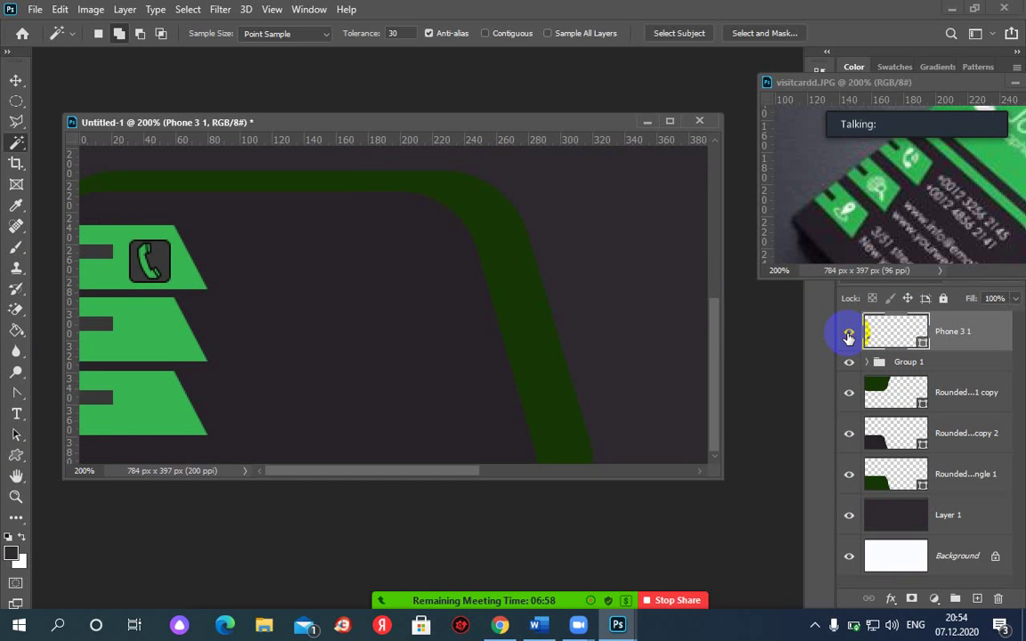
left_click_drag(196, 215, 160, 257)
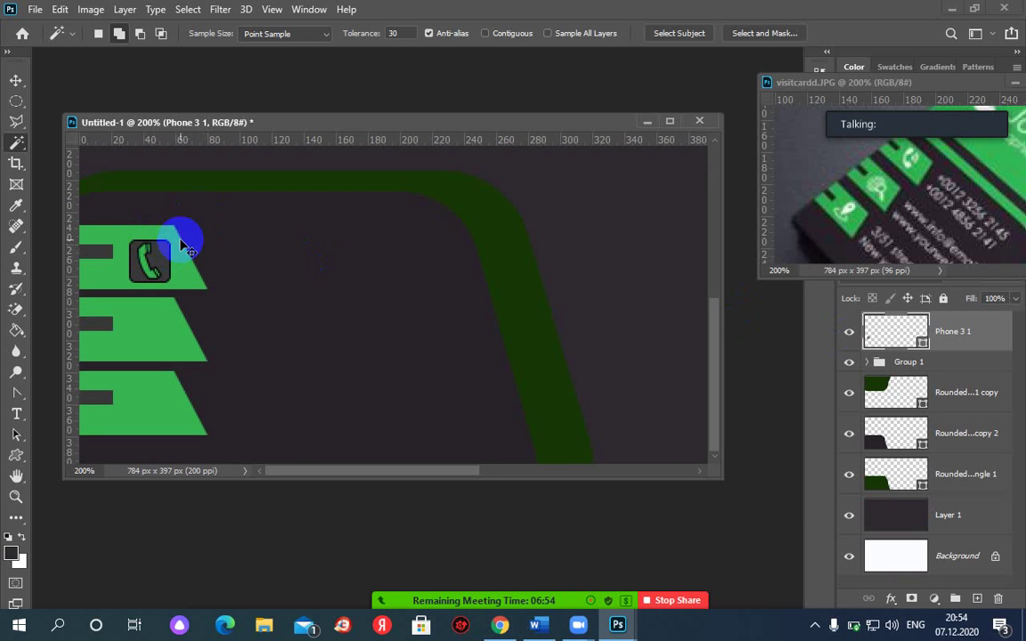
key("ctrl+plus")
left_click_drag(393, 471, 279, 471)
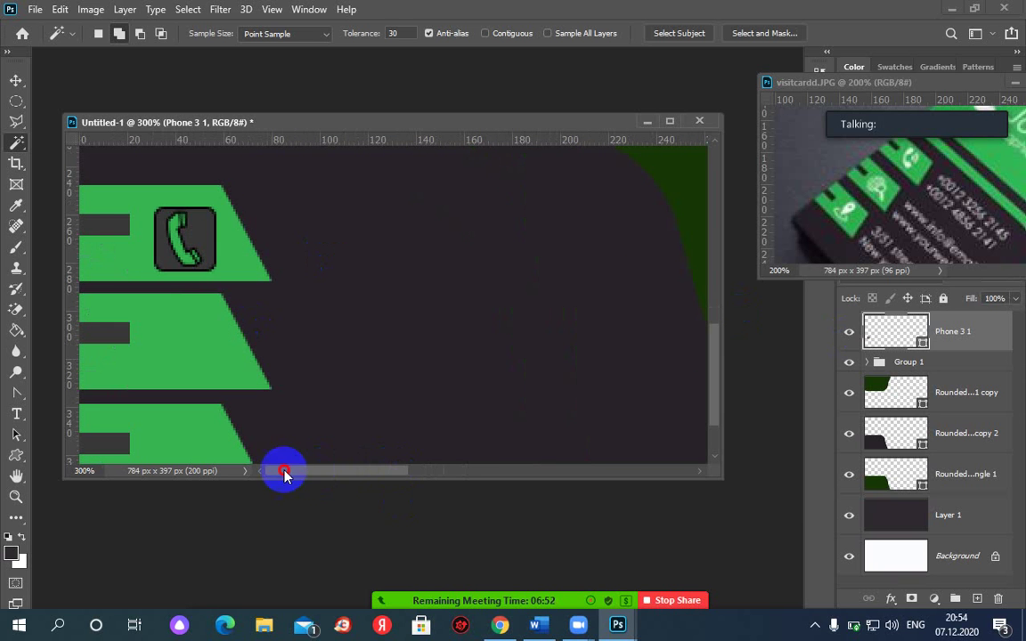
Retry the Magic Wand on the phone icon, then switch to the Path Selection Tool
left_click(190, 231)
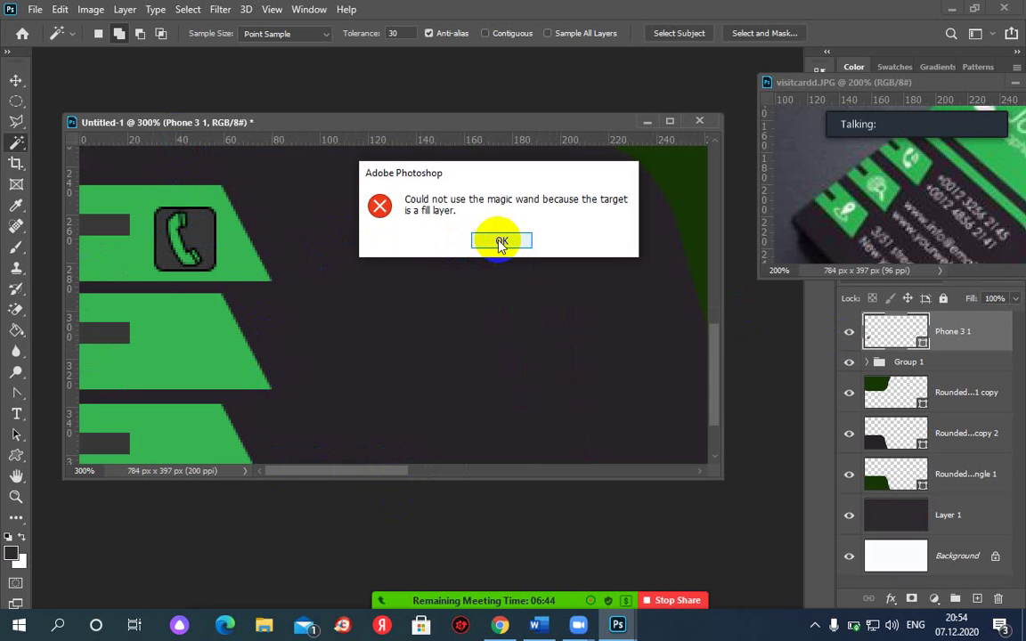
left_click(501, 241)
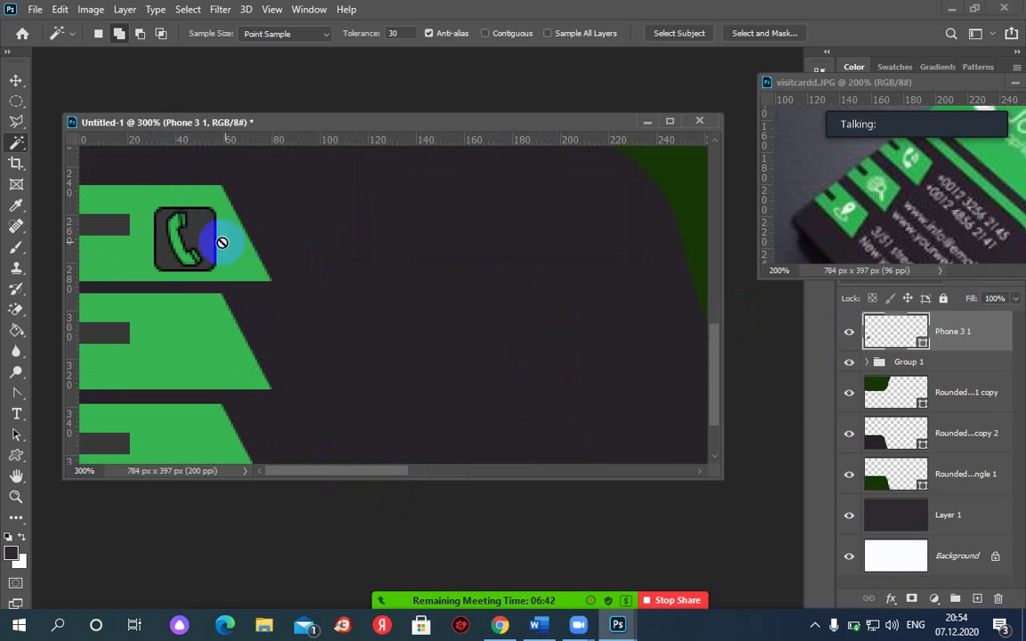
left_click(162, 224)
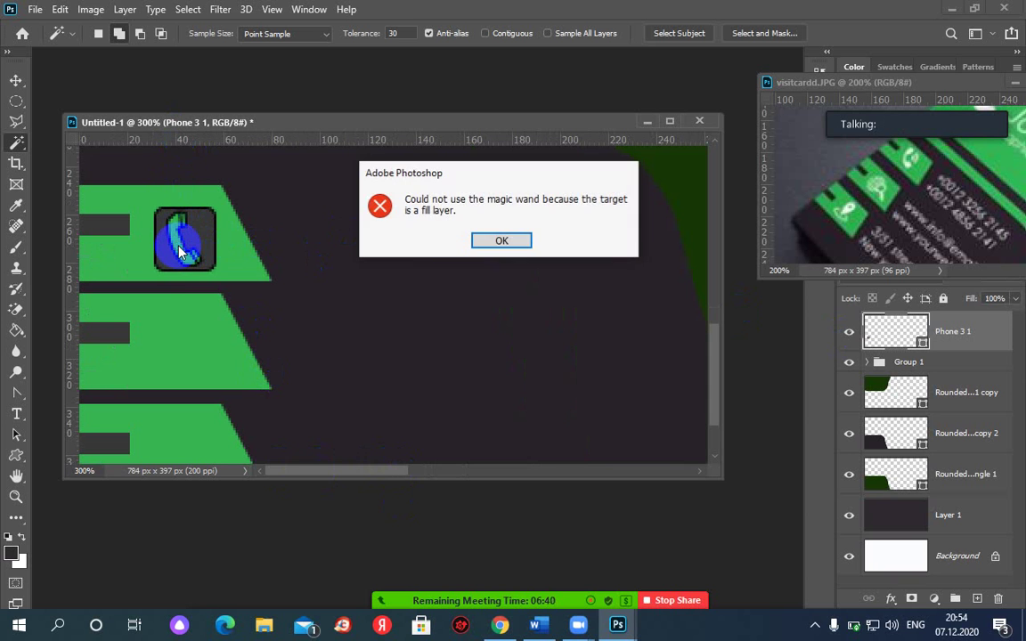
left_click(499, 241)
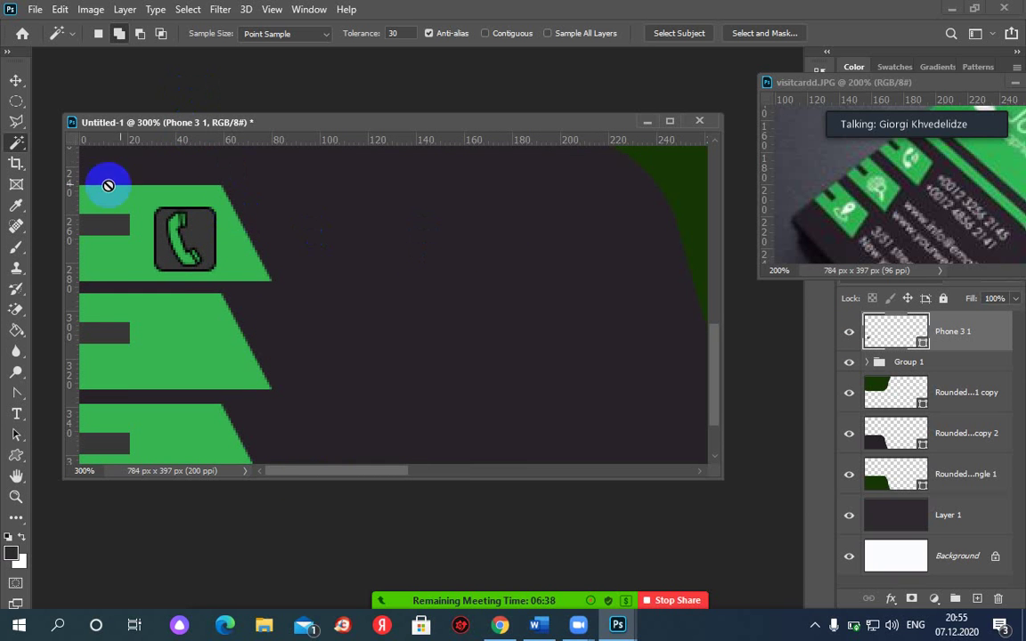
left_click(17, 435)
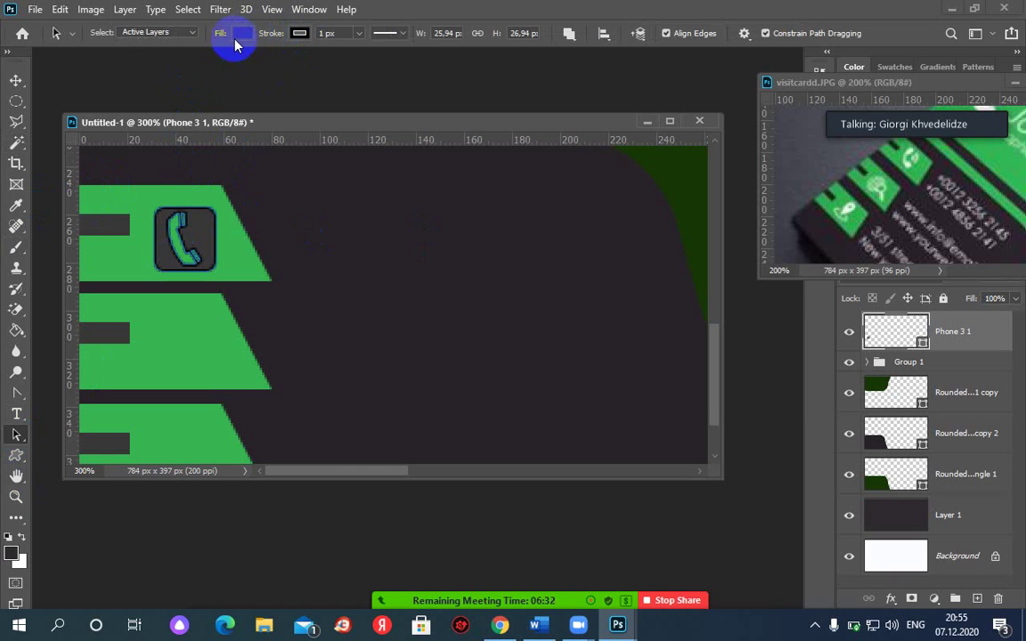
Set the phone shape's fill to white, undoing a yellow test fill
left_click(241, 34)
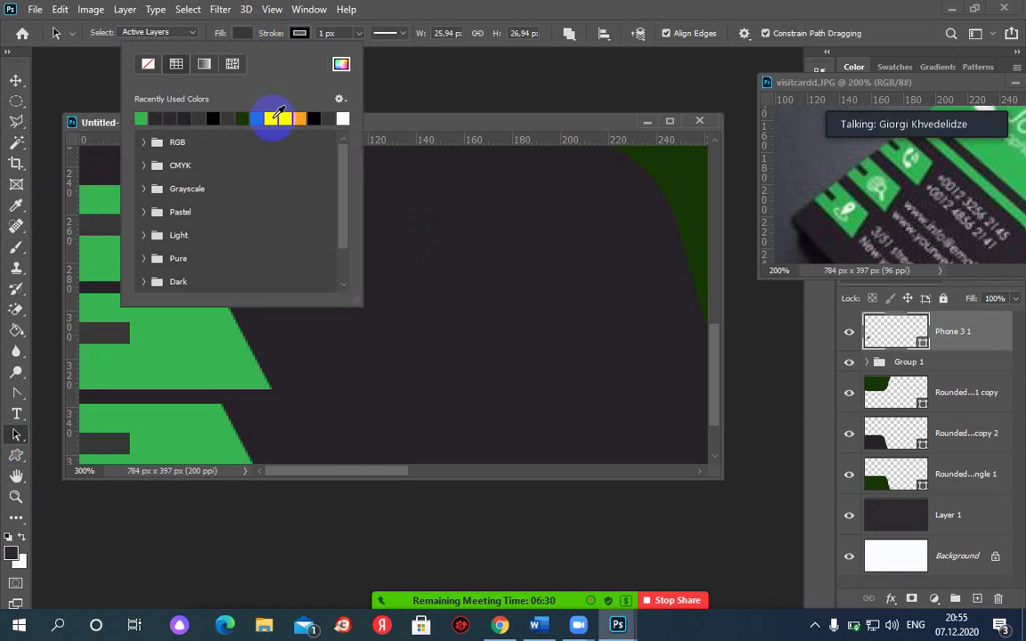
left_click(271, 119)
left_click(251, 184)
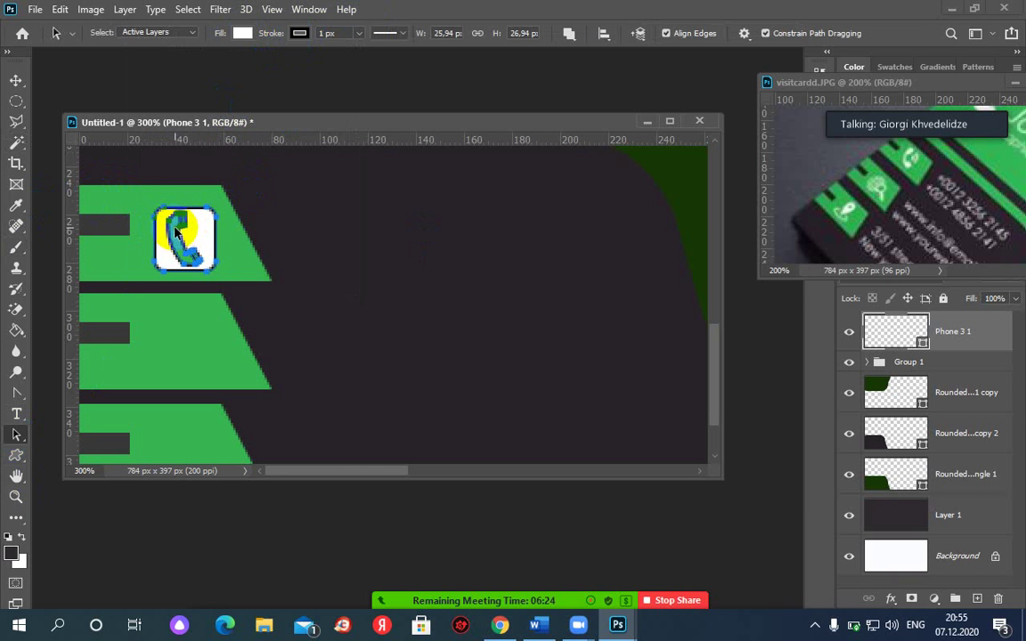
left_click(248, 41)
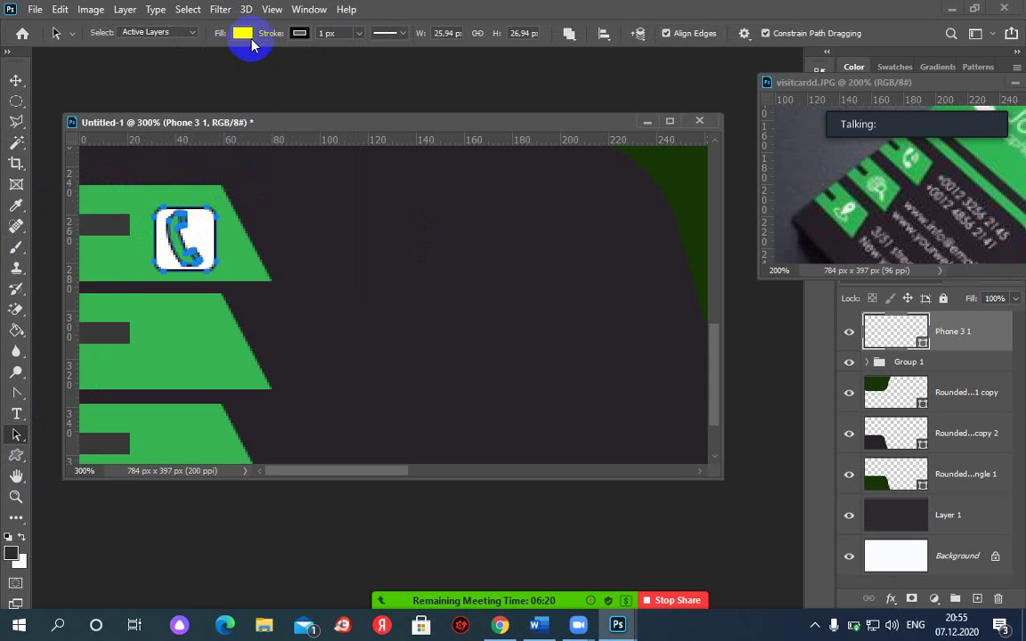
left_click(253, 44)
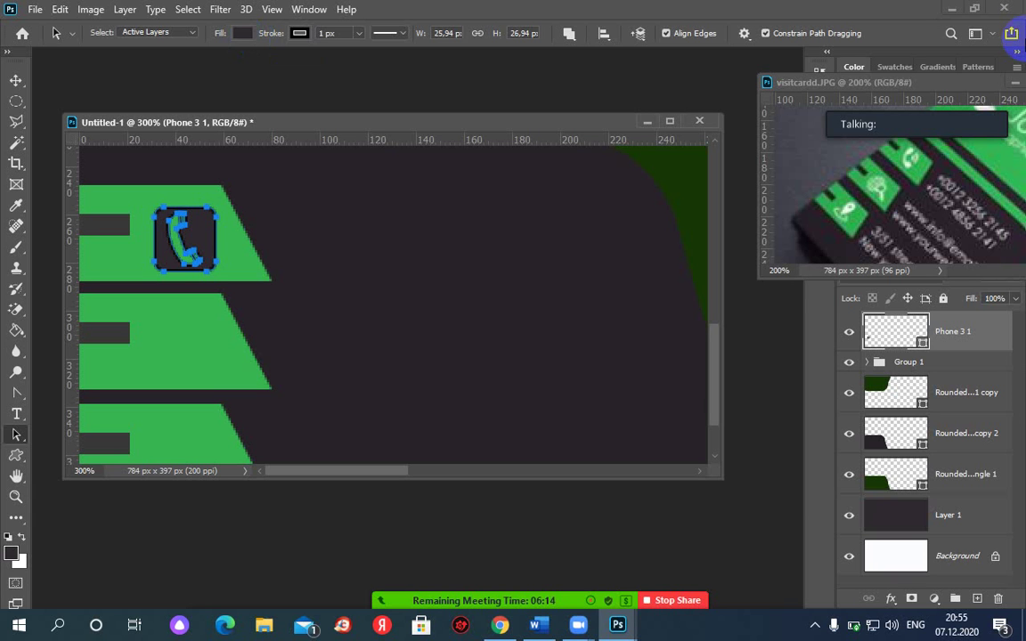
key("ctrl+z")
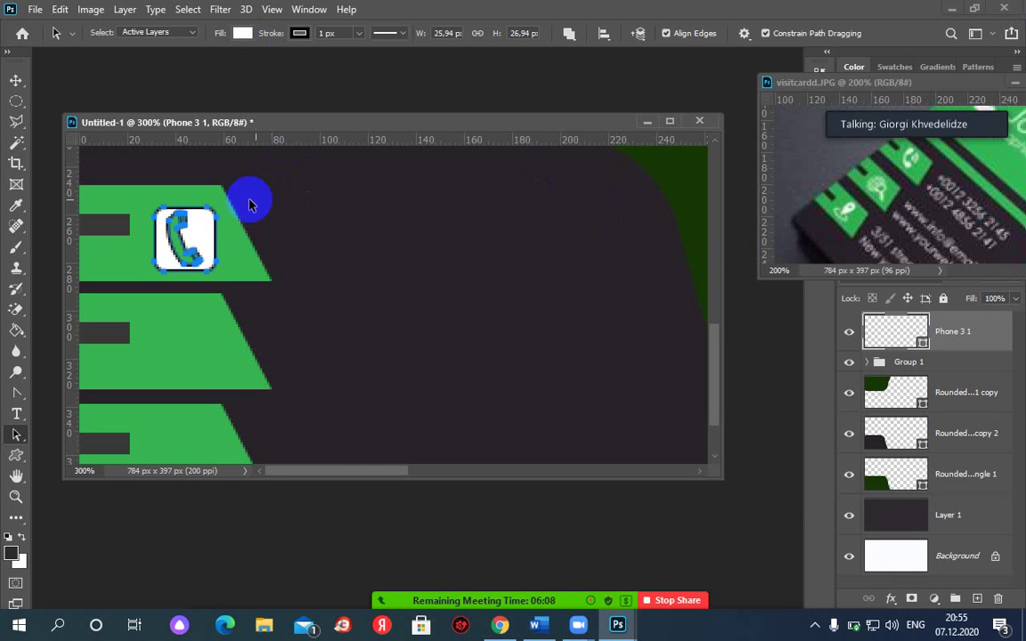
Try erasing the phone icon's white background with the Magic Eraser
left_click(16, 309)
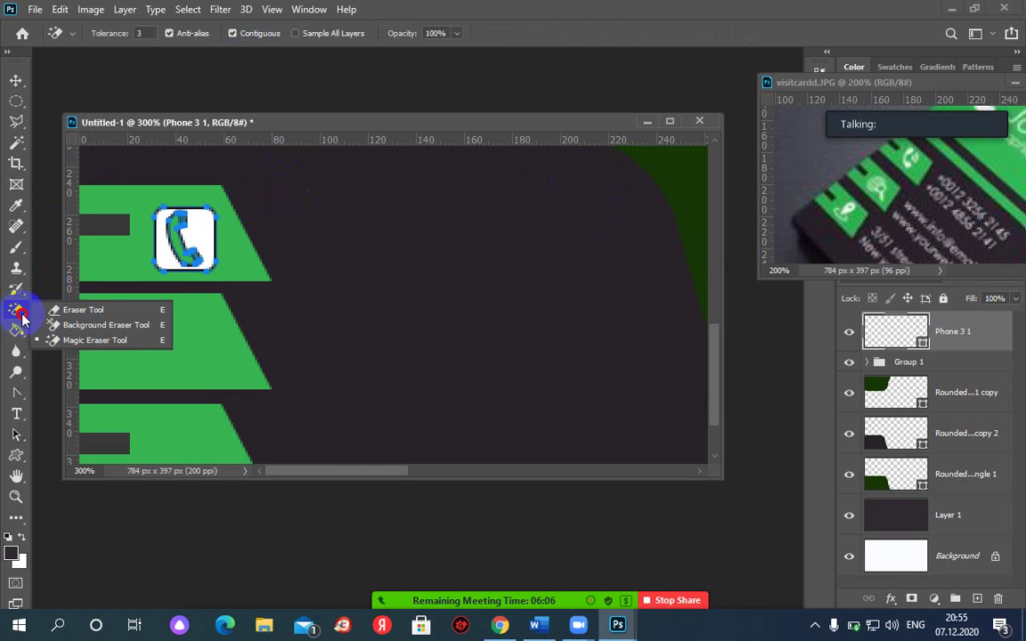
left_click(59, 341)
left_click(191, 227)
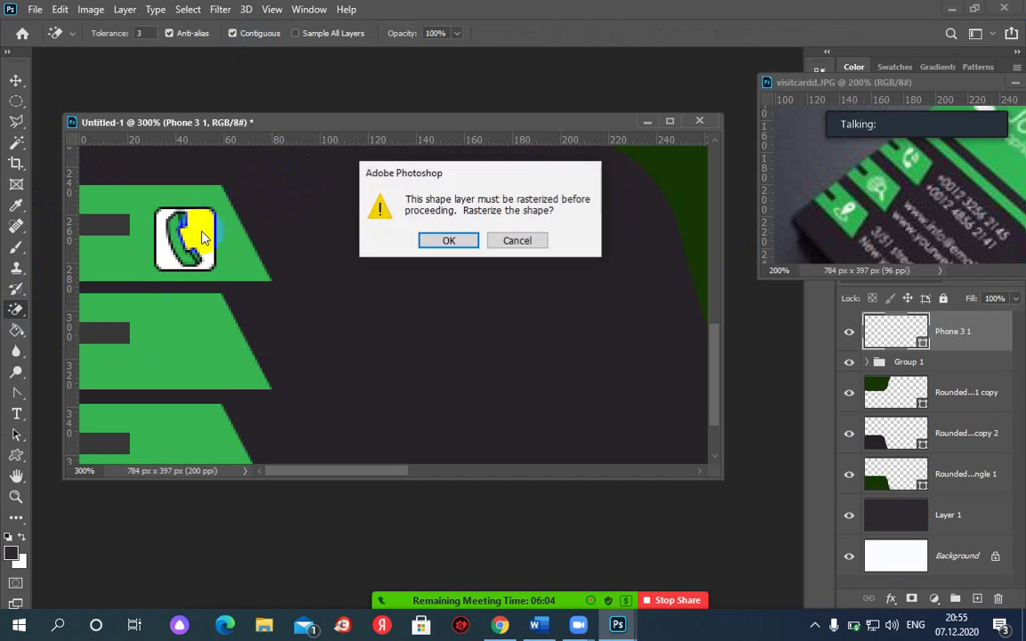
left_click(451, 243)
left_click(204, 223)
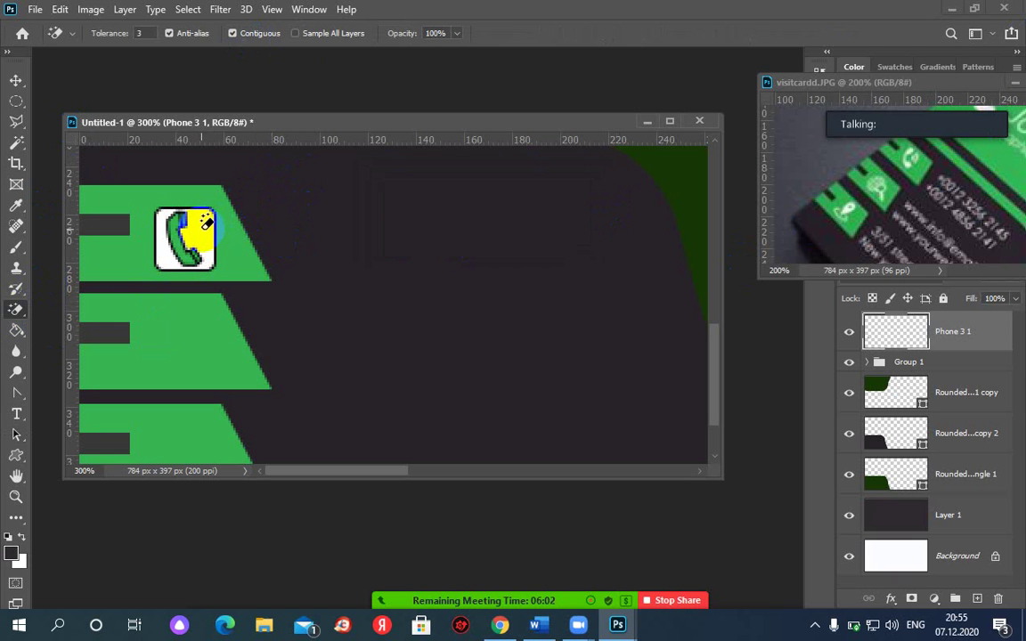
left_click(200, 235)
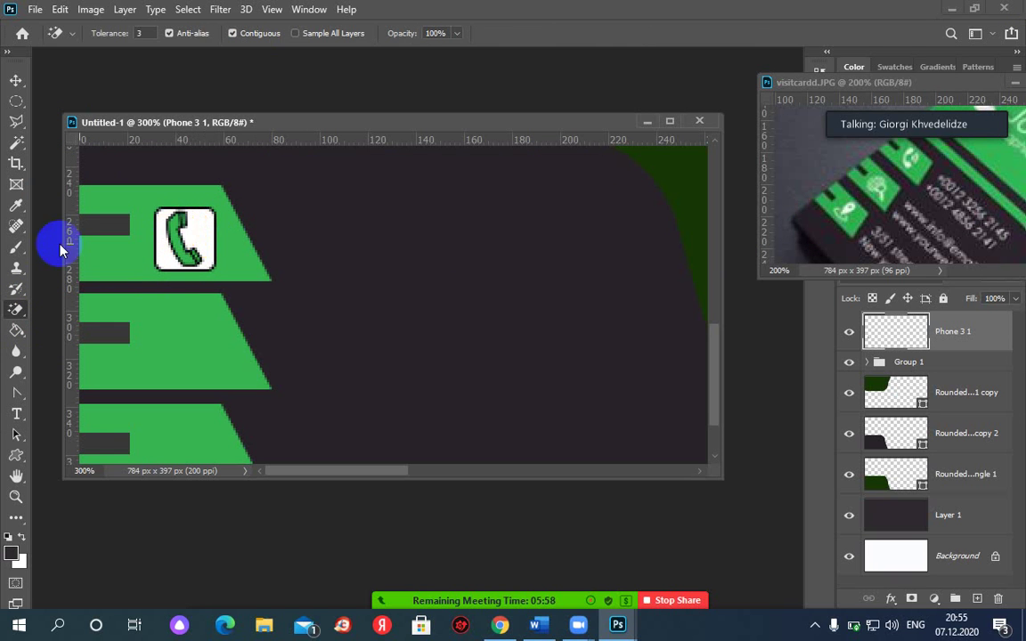
Magic Wand-select the phone icon's white area
left_click(17, 143)
left_click(81, 172)
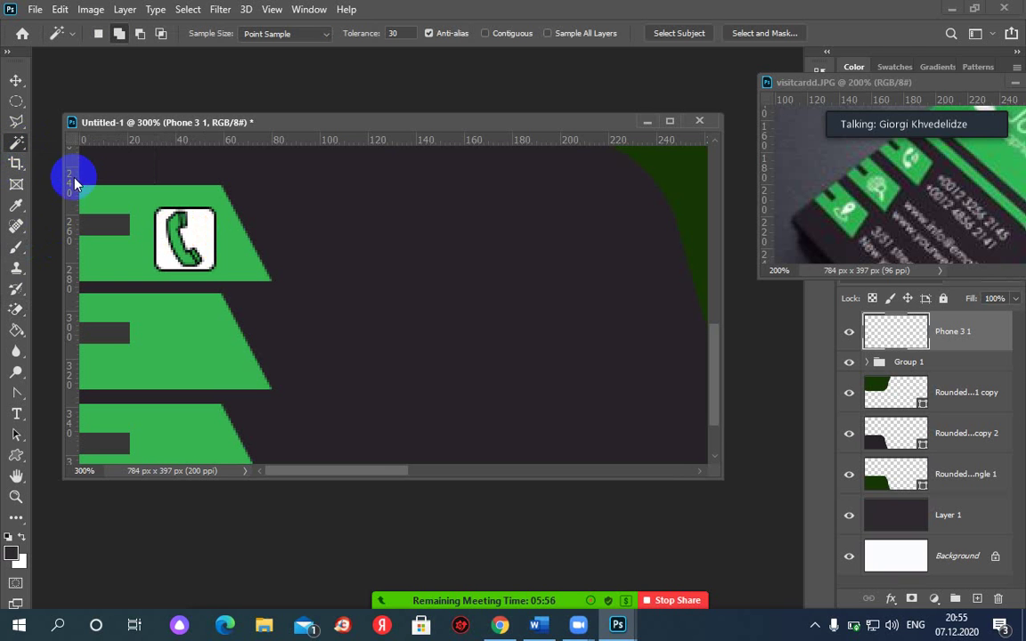
left_click(177, 230)
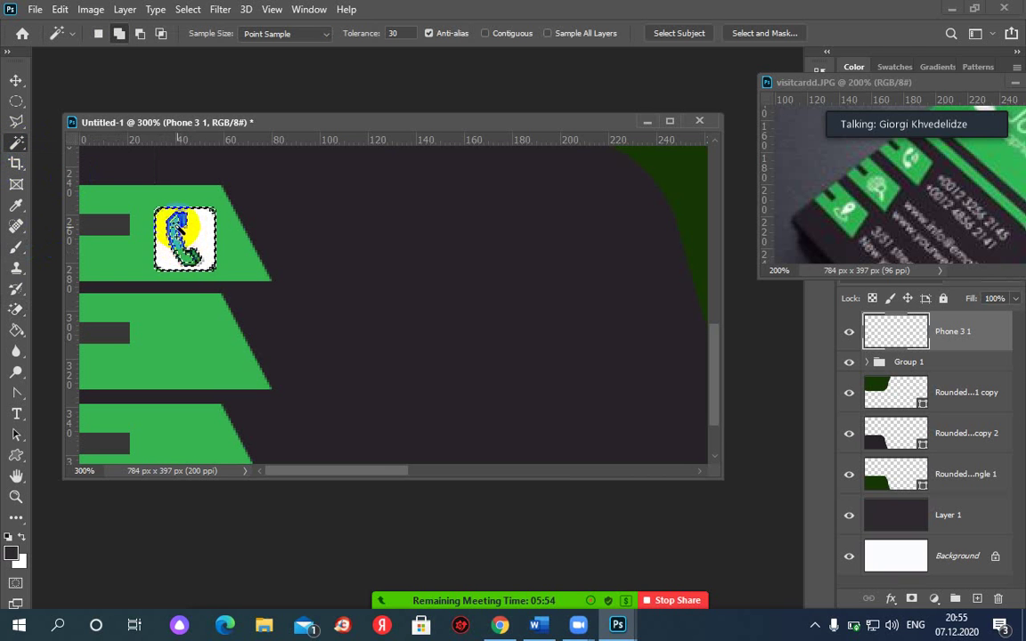
left_click(193, 285)
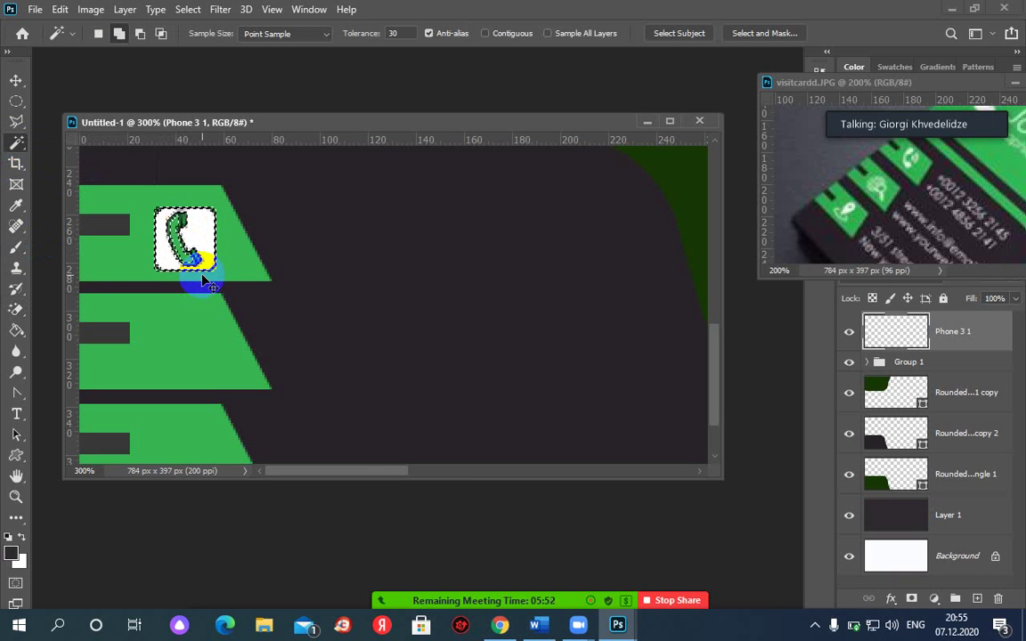
left_click(159, 221)
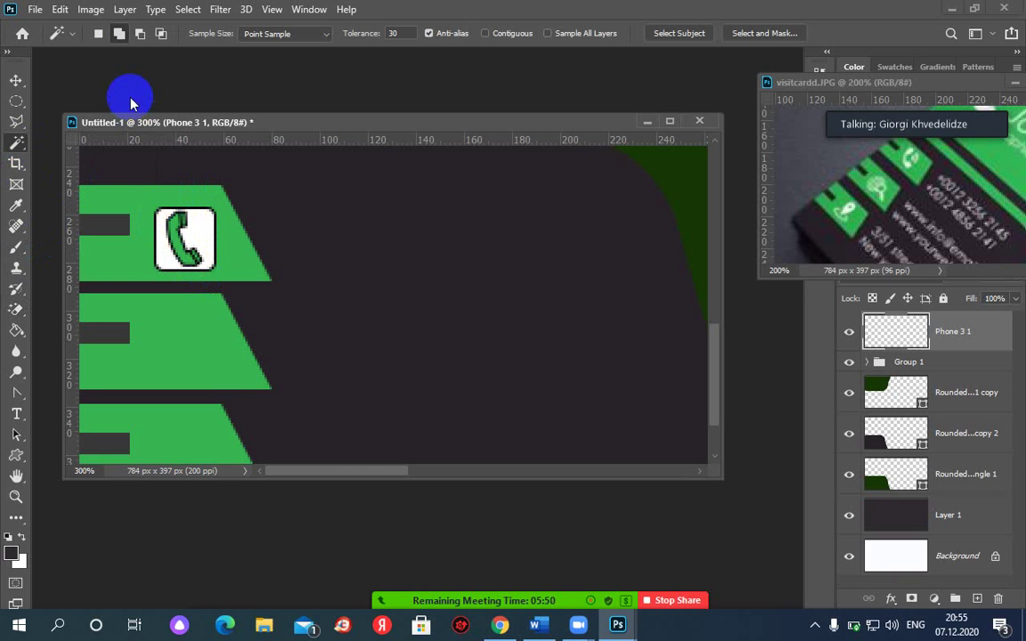
left_click(182, 254)
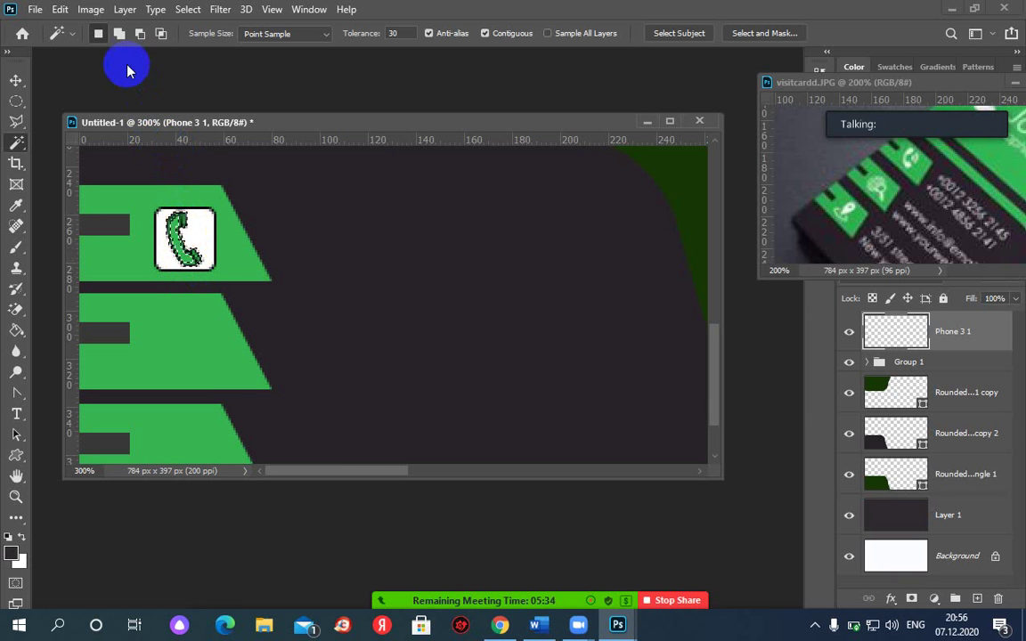
In Add to Selection mode, select the whole handset, dismissing the fill-layer warnings
left_click(120, 33)
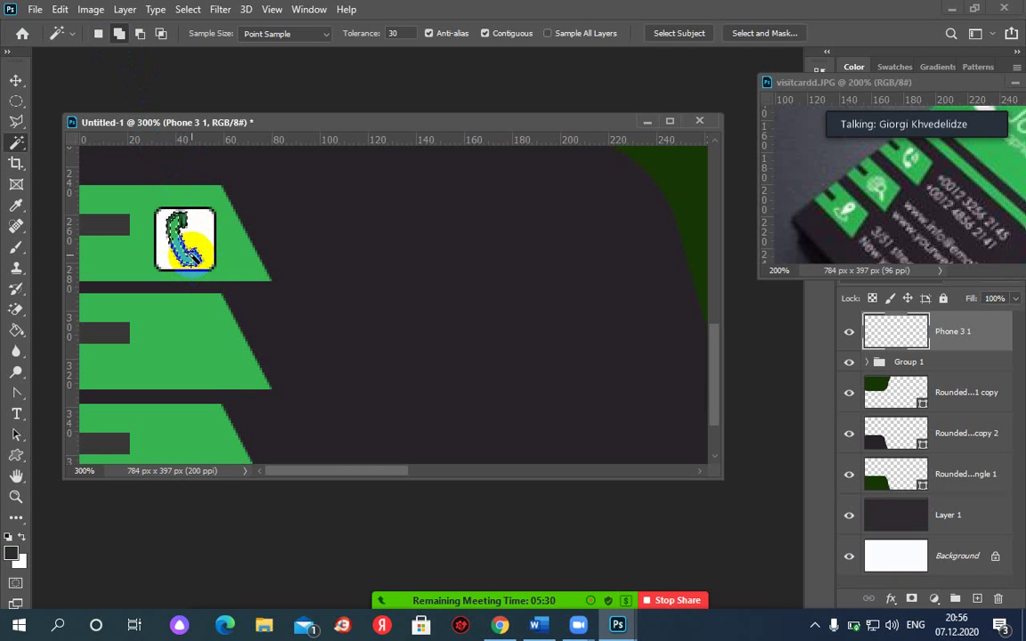
left_click(190, 261)
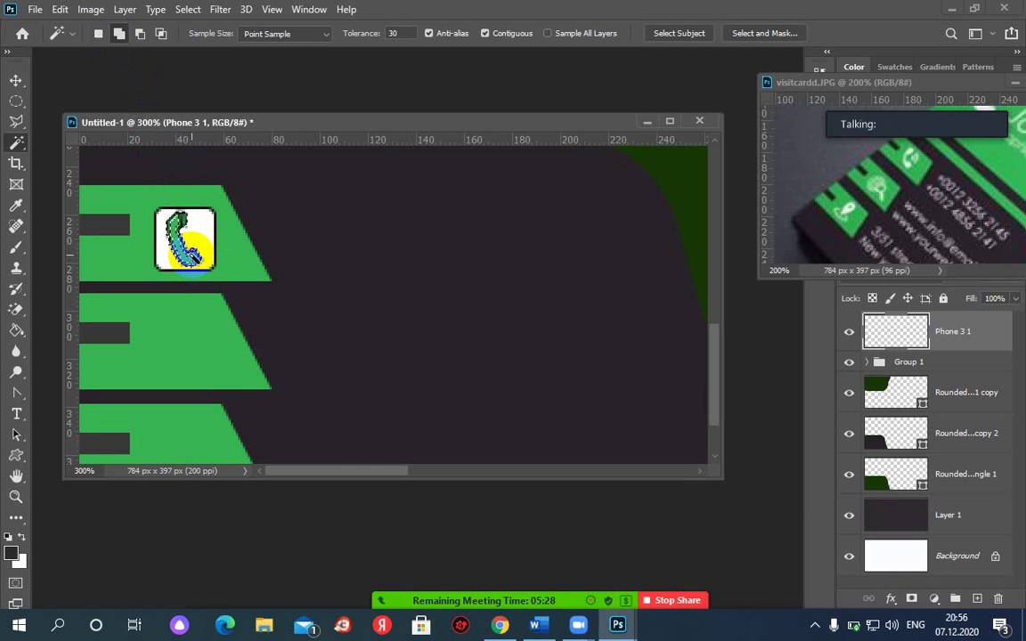
left_click(201, 263)
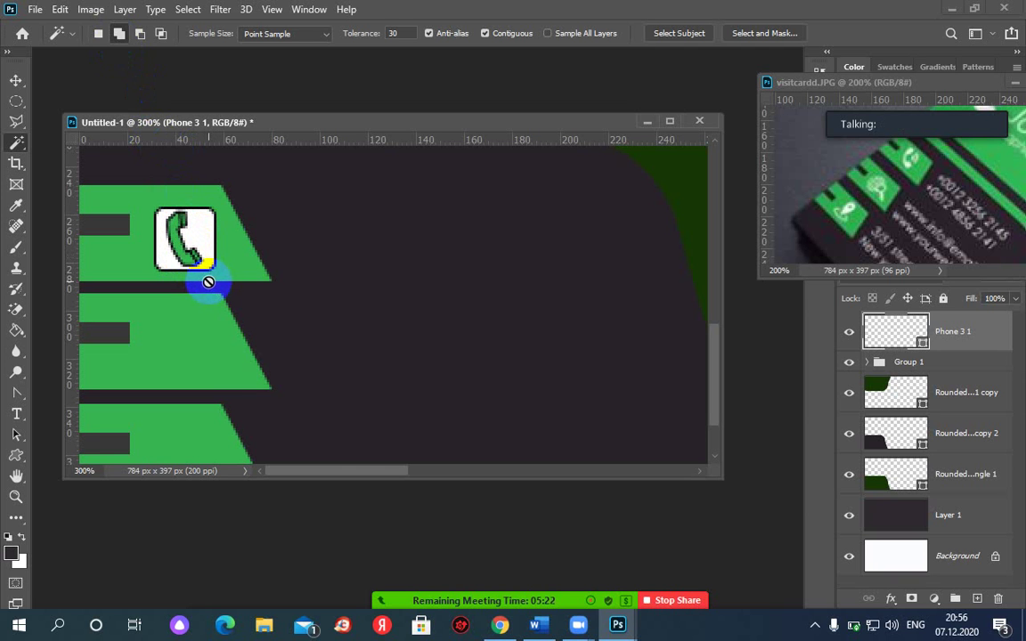
left_click(196, 214)
left_click(485, 238)
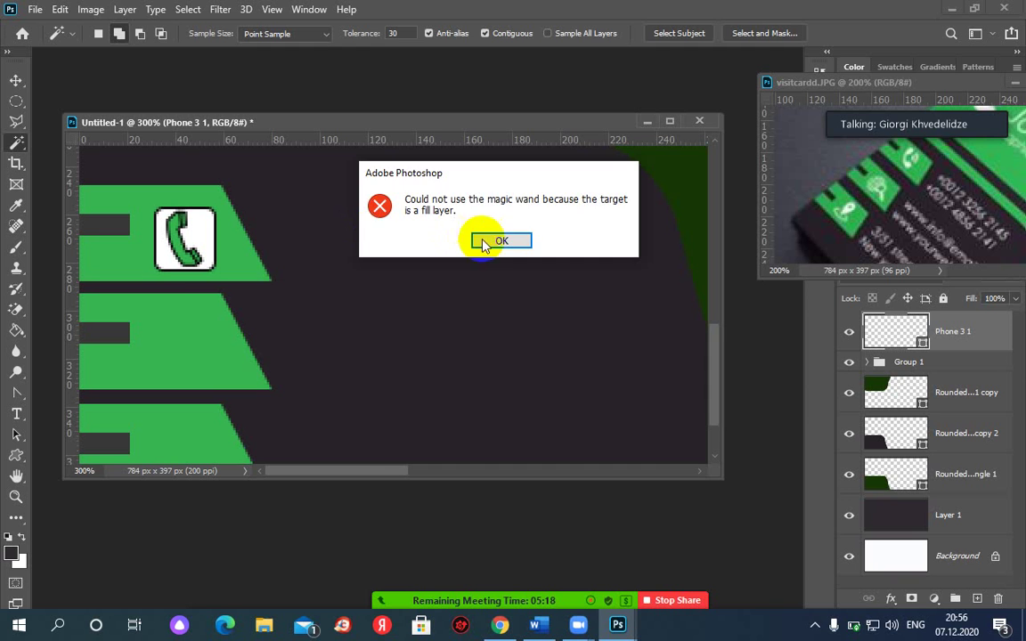
Rasterize the Phone 3 1 layer and Magic-Erase the icon's white background
left_click(14, 310)
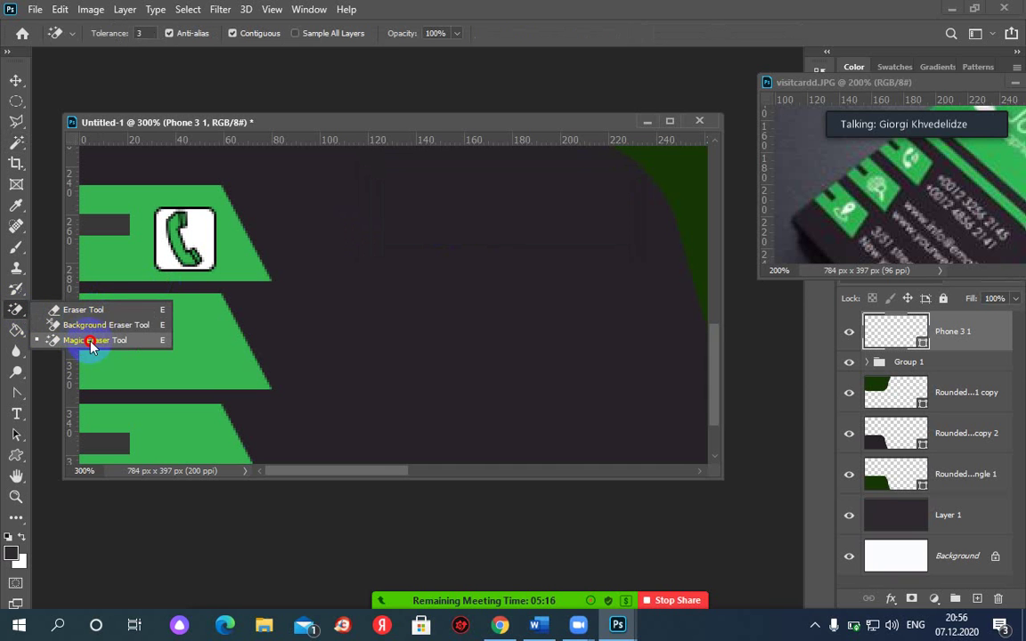
left_click(84, 345)
right_click(975, 327)
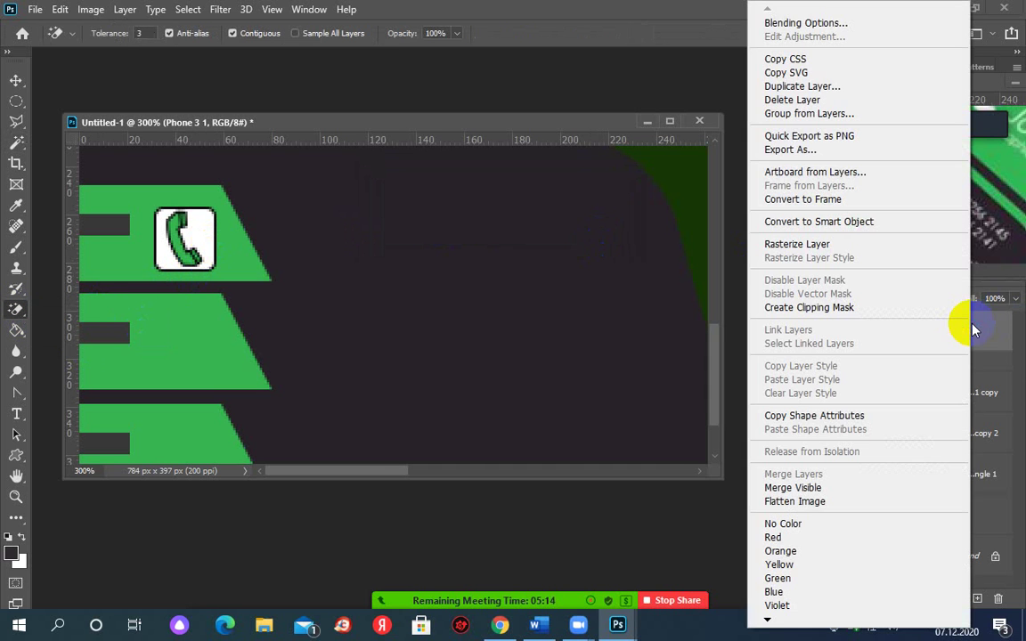
left_click(773, 244)
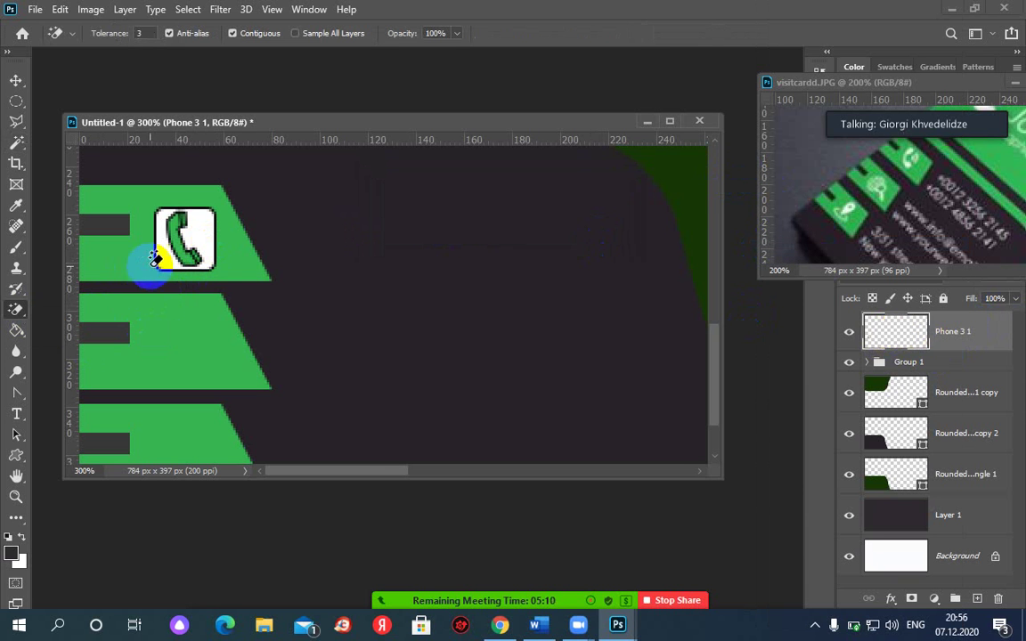
left_click(196, 233)
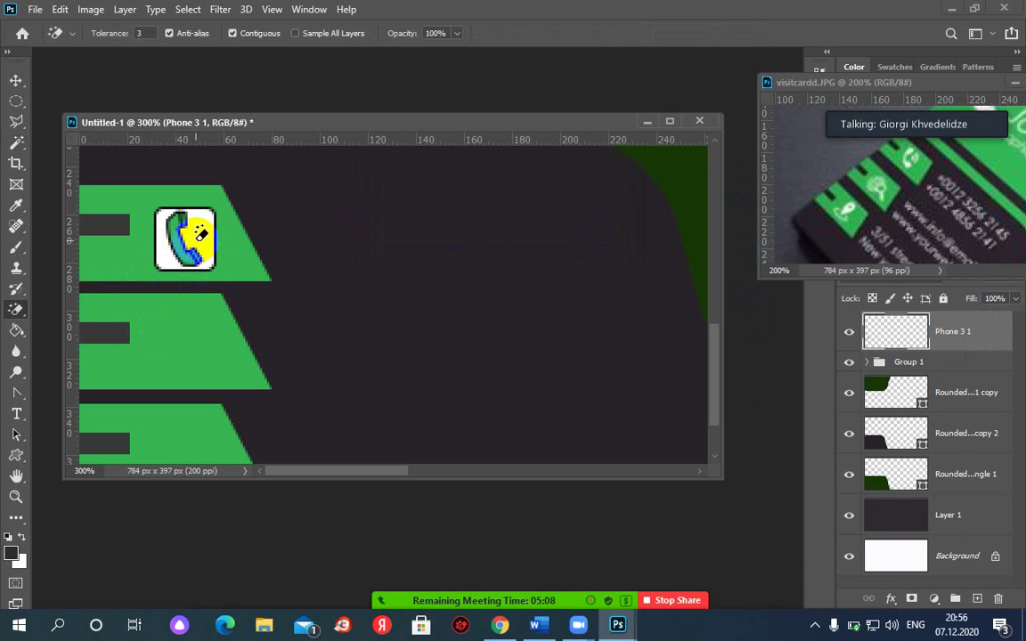
Select the icon area, invert the selection, and test a white fill before undoing it
left_click(16, 142)
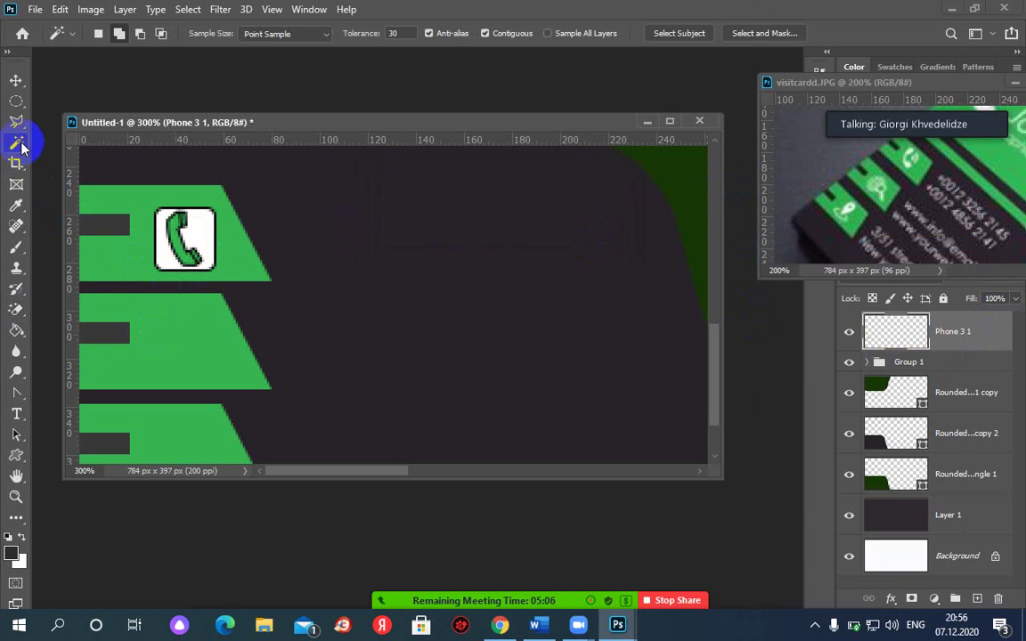
left_click(207, 236)
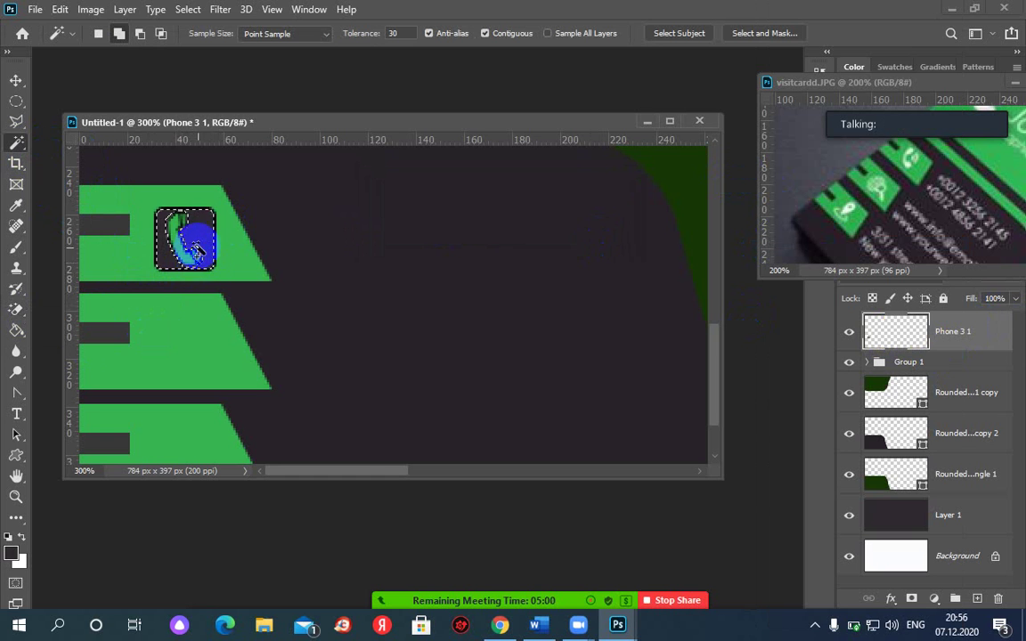
left_click(125, 10)
left_click(123, 10)
mouse_move(167, 10)
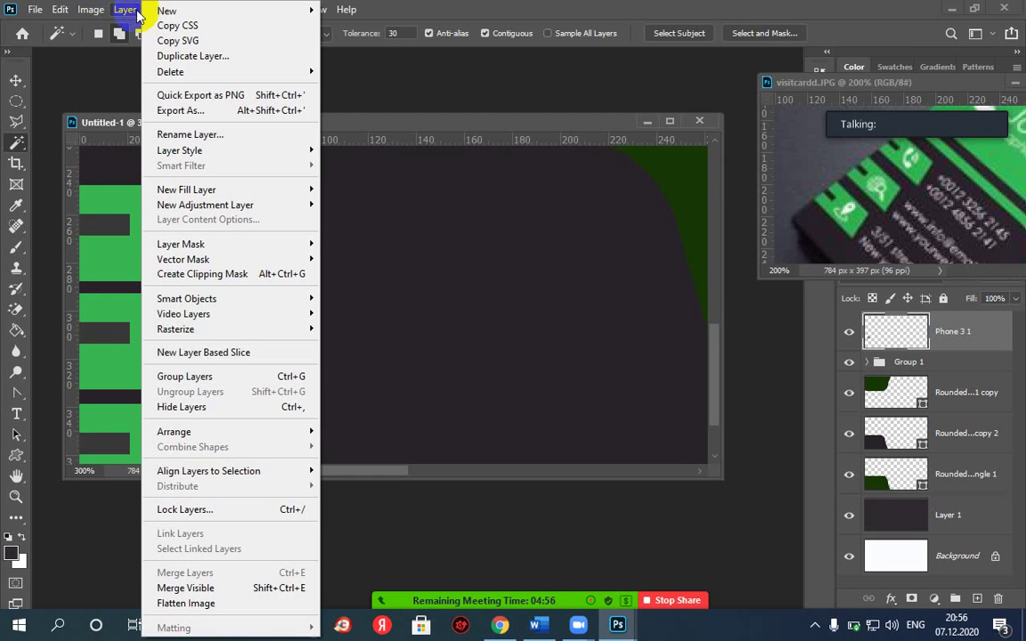
left_click(490, 11)
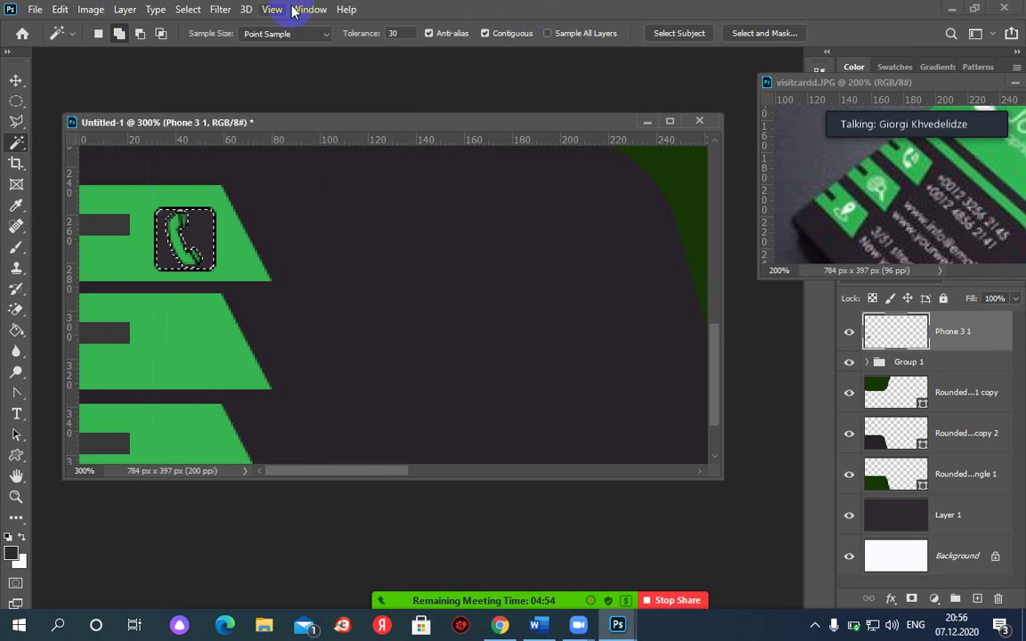
left_click(189, 9)
left_click(218, 73)
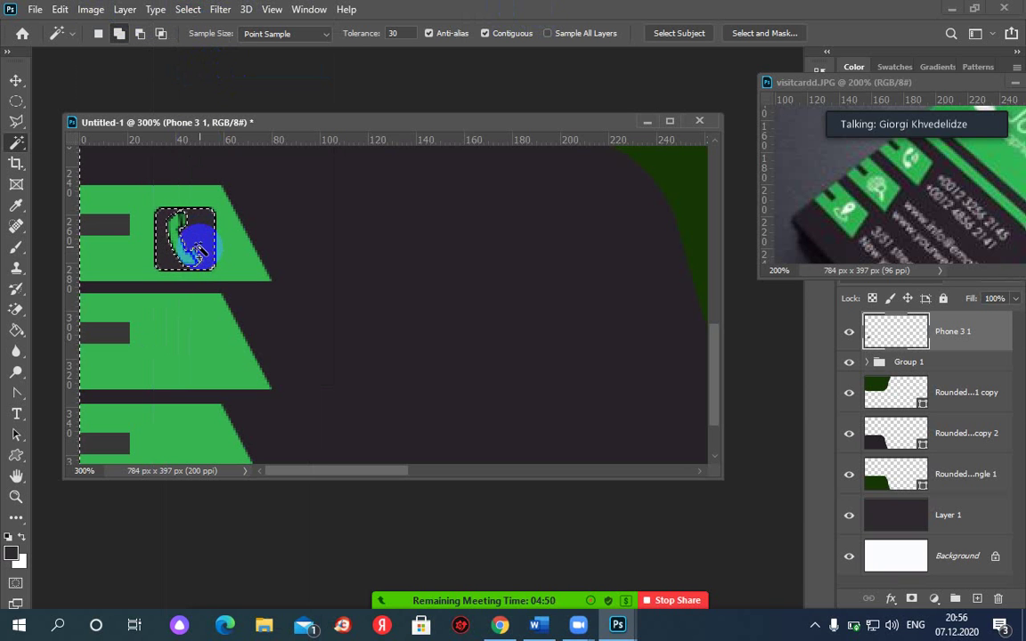
key("ctrl+BackSpace")
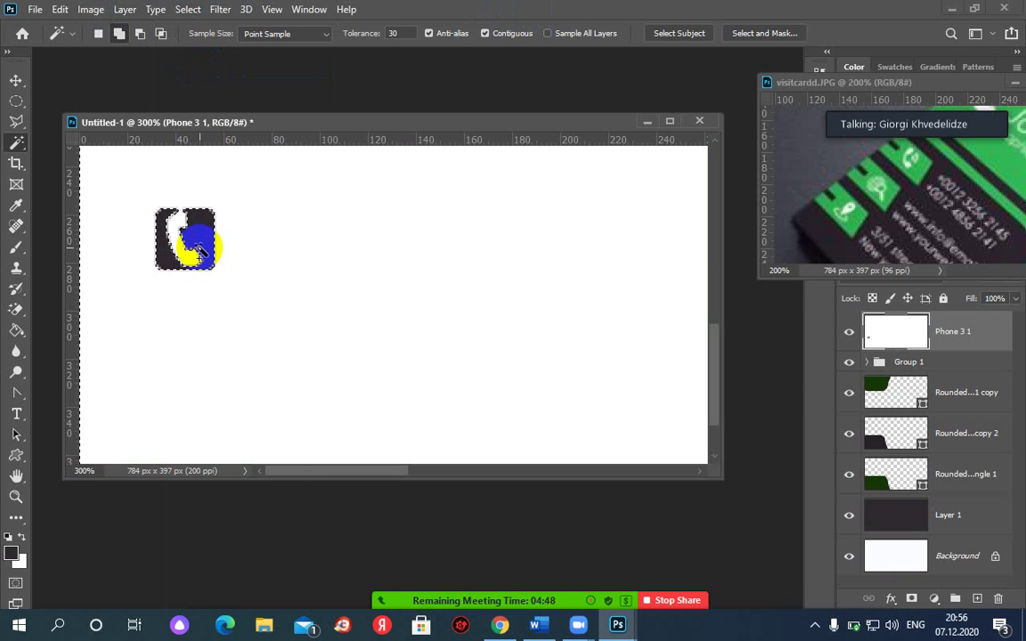
key("ctrl+z")
At 400% zoom, reselect the phone handset and the dark area around it on Phone 3 1
left_click(914, 331)
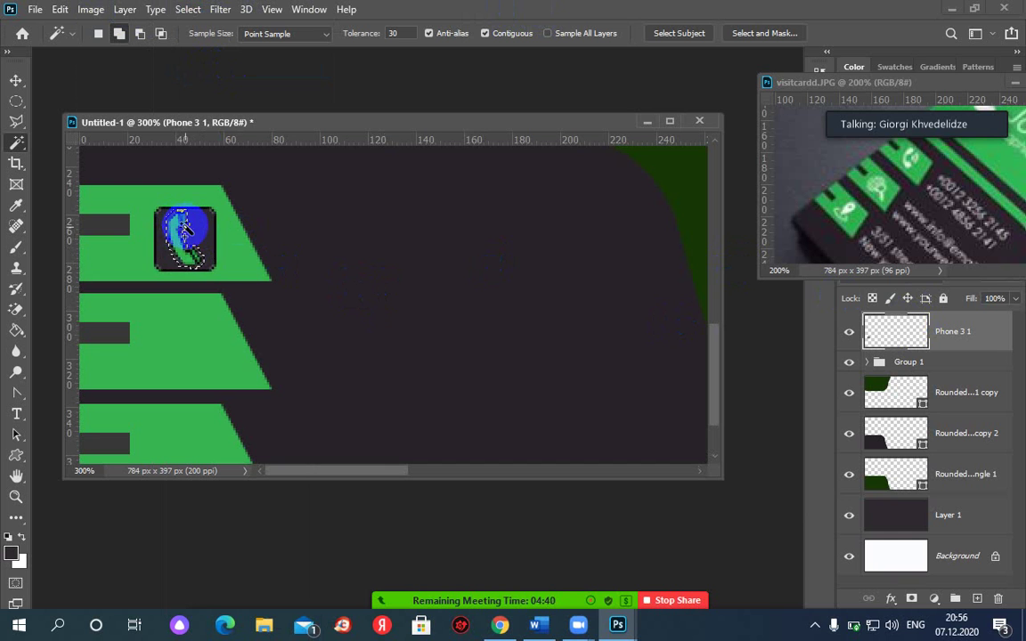
left_click(204, 265)
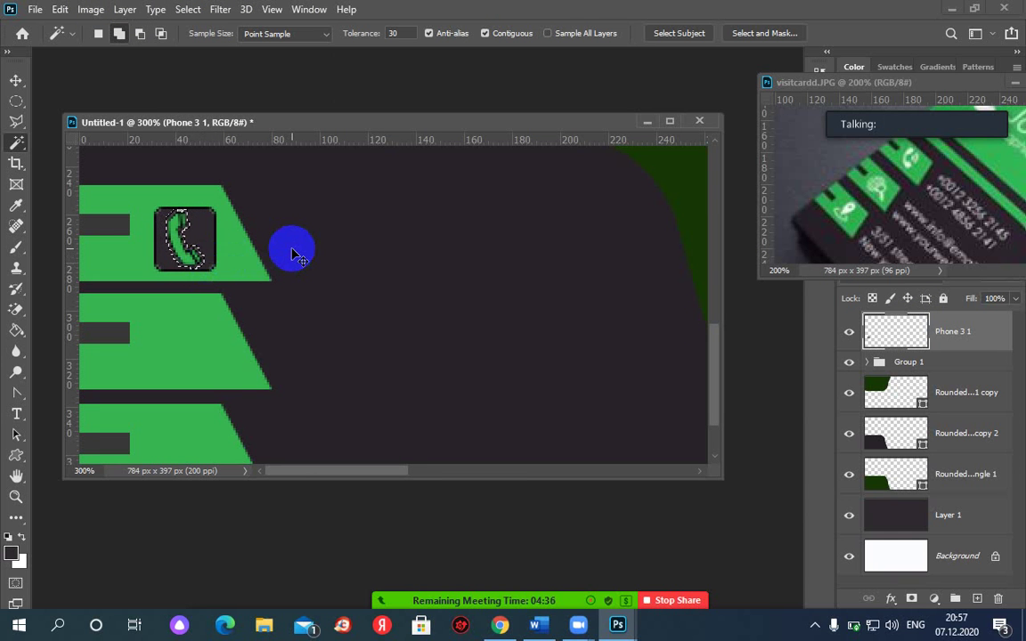
key("ctrl+plus")
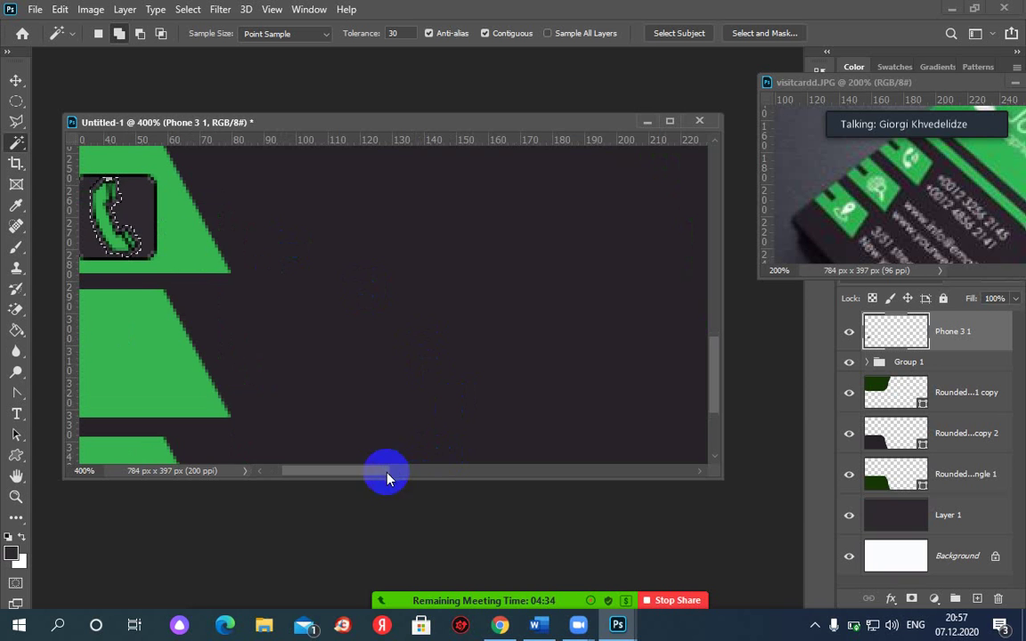
left_click_drag(385, 473, 344, 469)
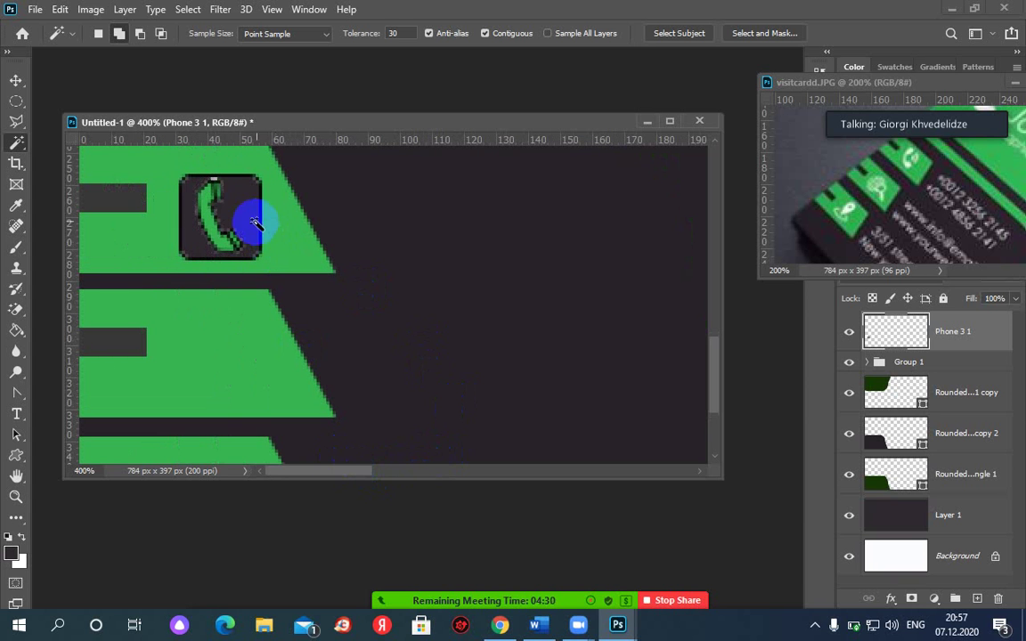
left_click(215, 203)
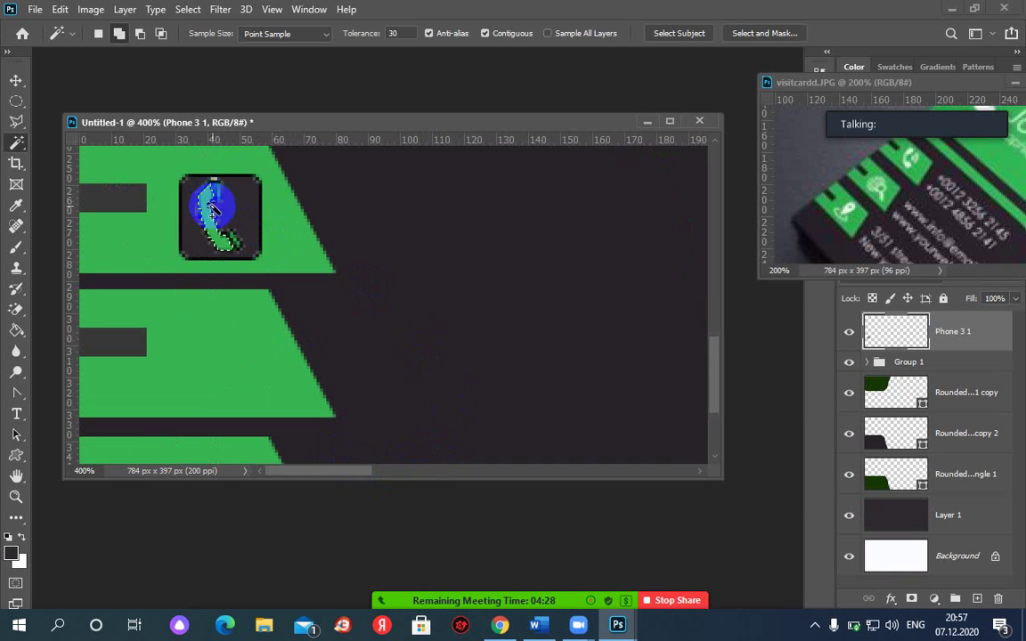
left_click(215, 197)
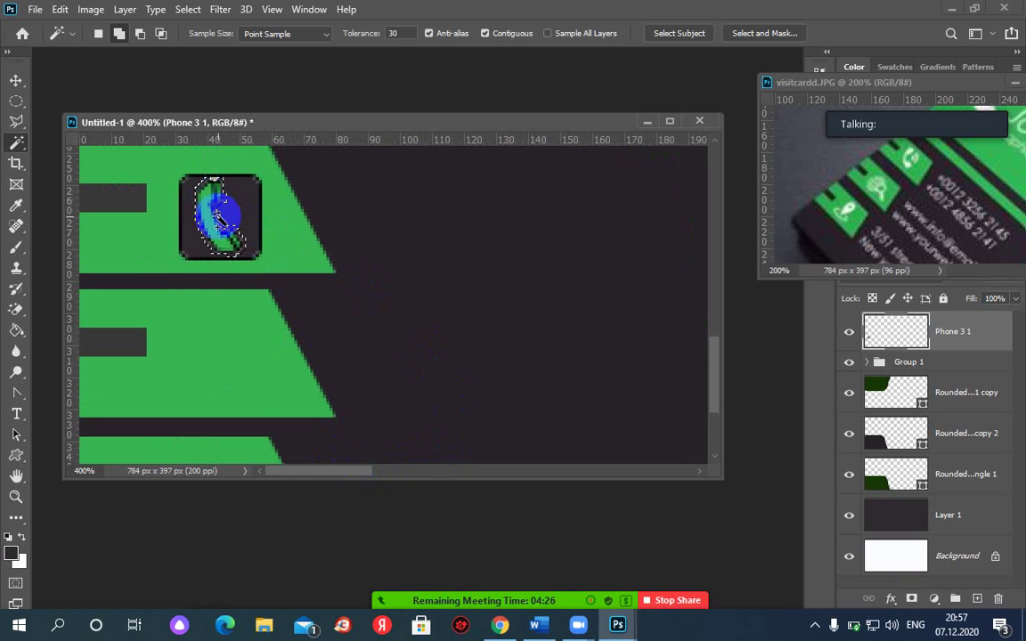
left_click(221, 225)
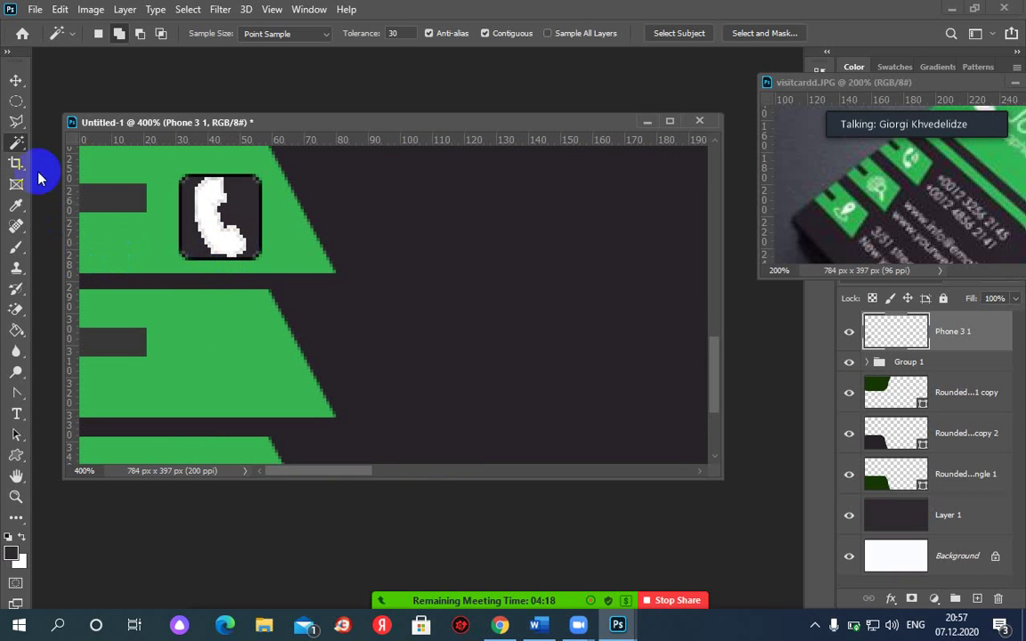
left_click(254, 200)
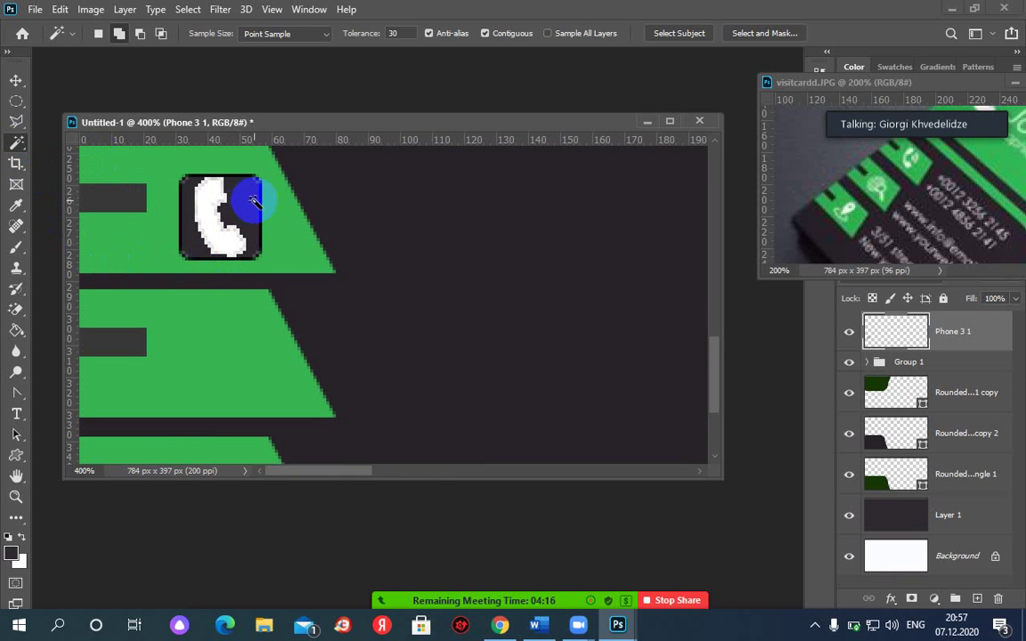
Delete the selection and Magic-Erase dark outline pixels at the phone's top, bottom and side
key("Delete")
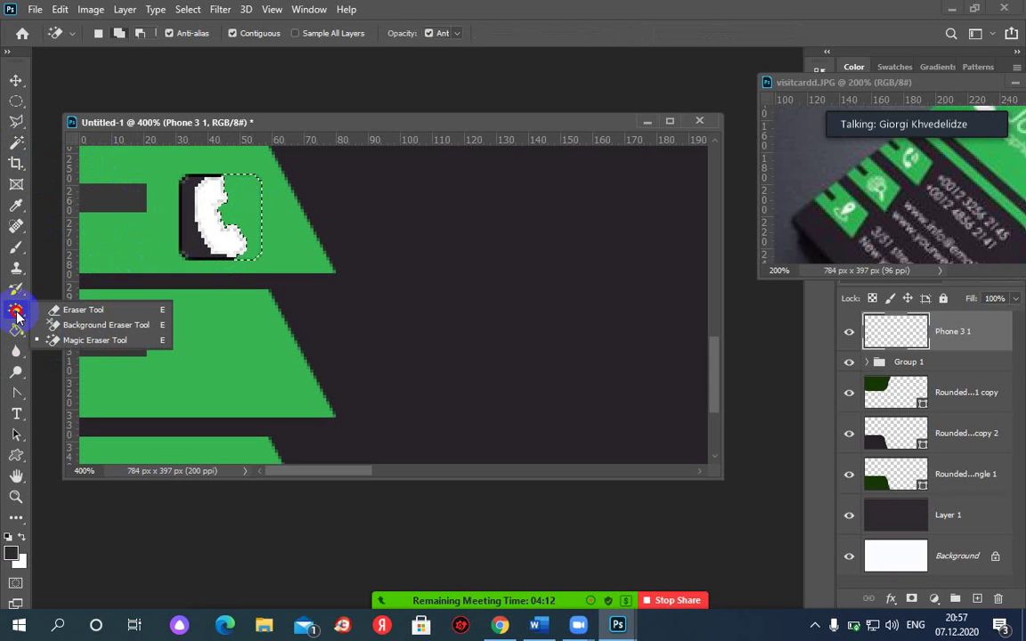
left_click_drag(16, 325, 76, 345)
left_click(74, 347)
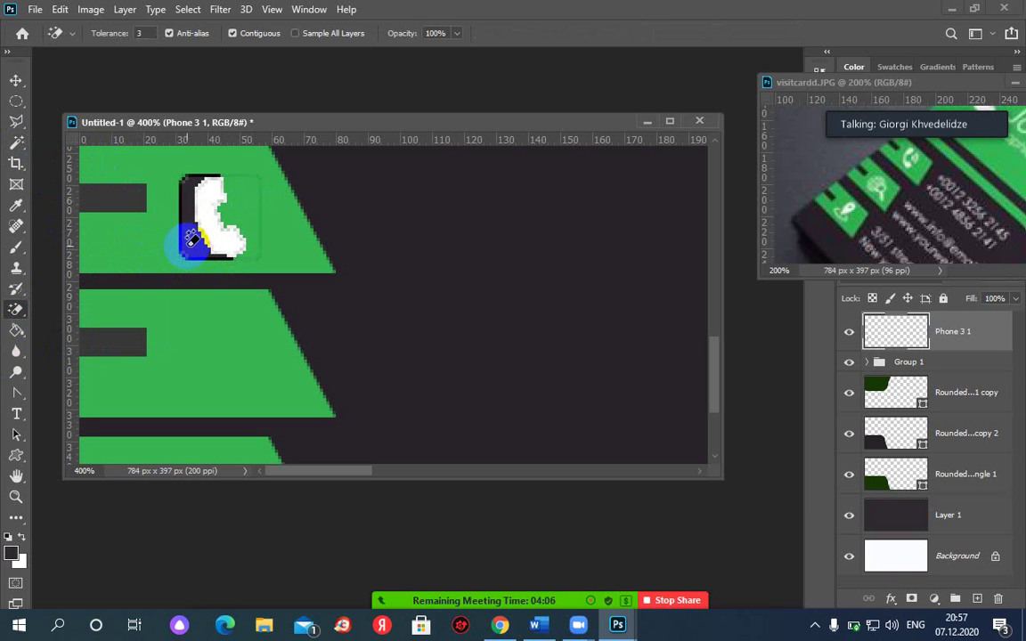
left_click(191, 239)
left_click(214, 172)
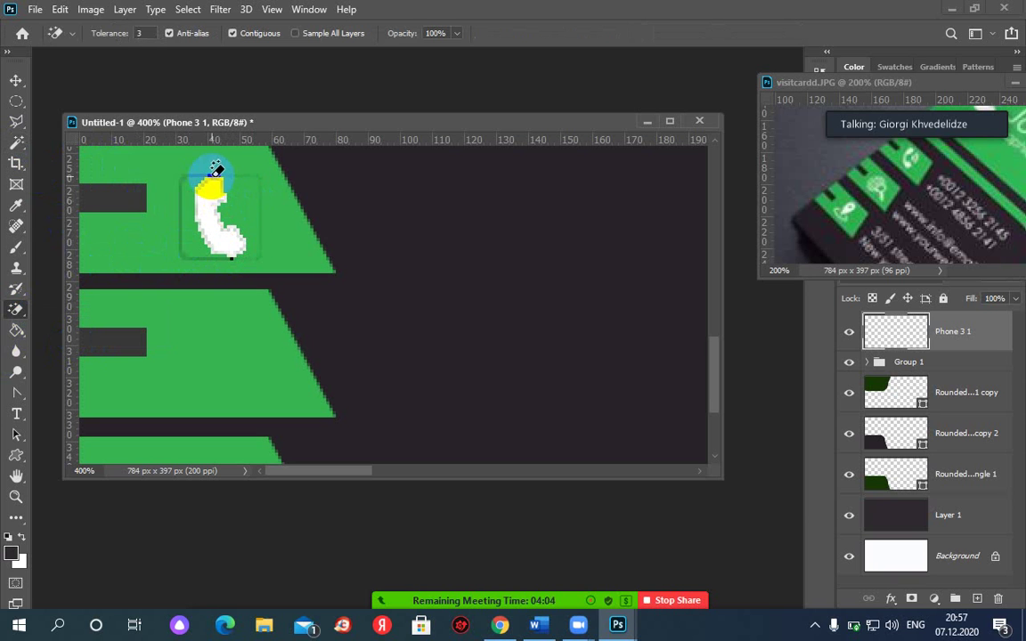
left_click(233, 256)
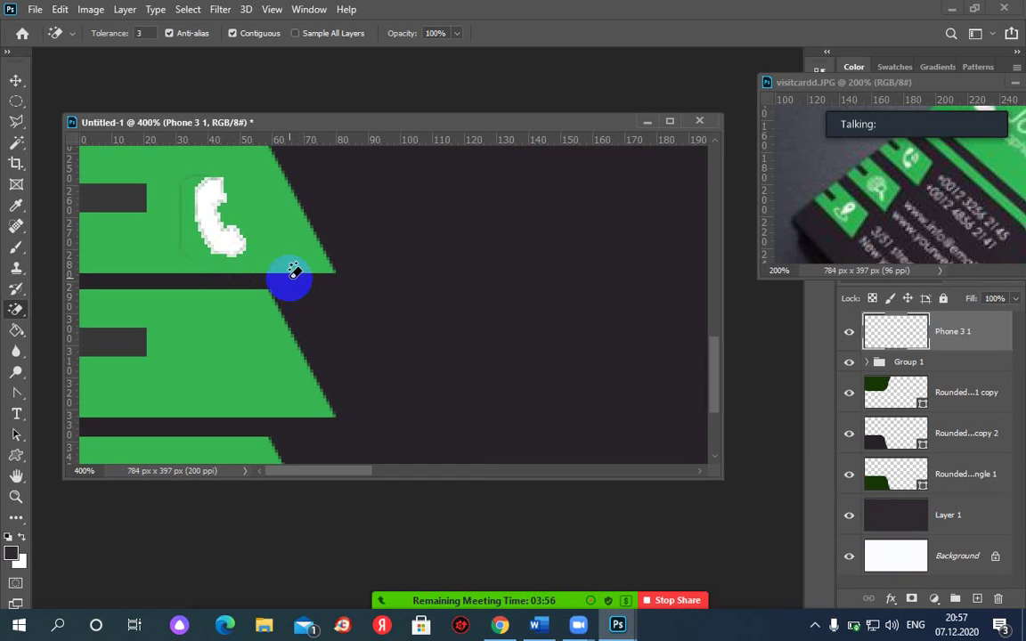
Back at 300%, Magic-Erase the remaining dark pixels around the phone icon
key("ctrl+minus")
key("ctrl+minus")
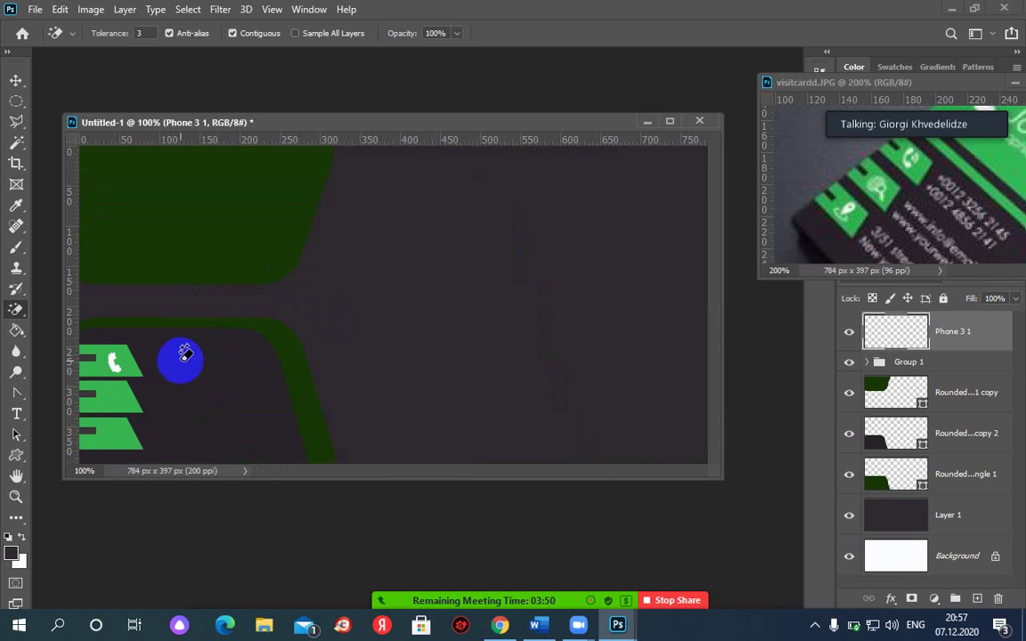
key("ctrl+plus")
key("ctrl+plus")
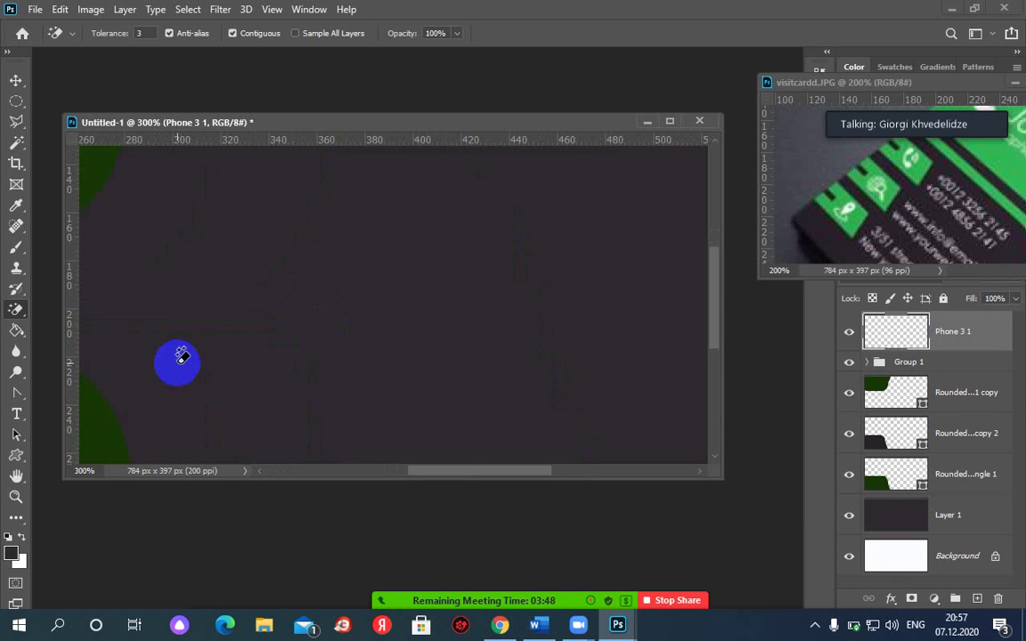
left_click_drag(456, 473, 287, 477)
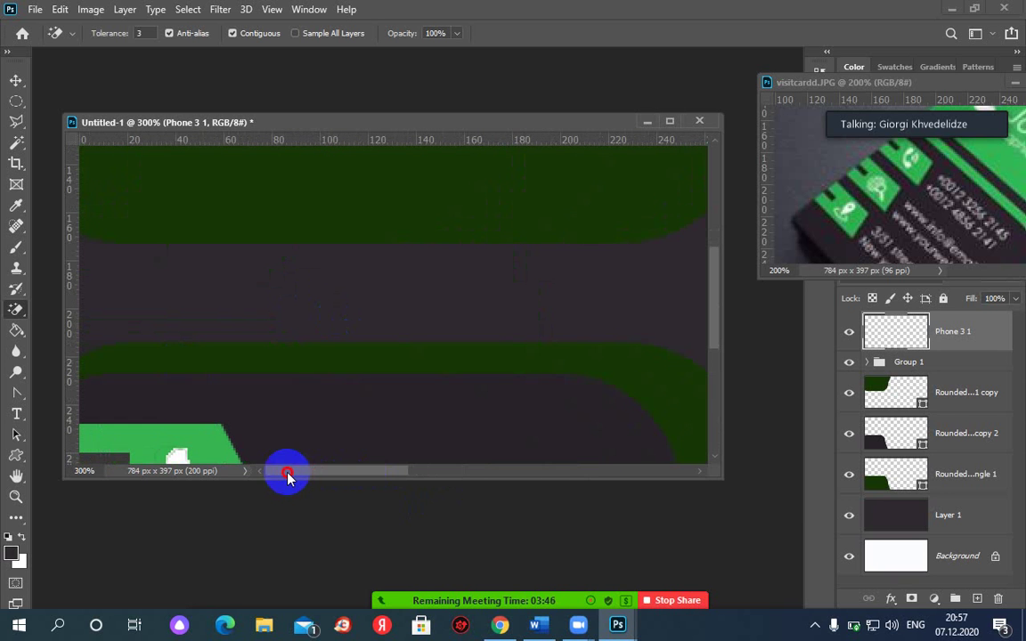
scroll(378, 302, "down", 2)
scroll(377, 309, "down", 4)
scroll(378, 316, "down", 4)
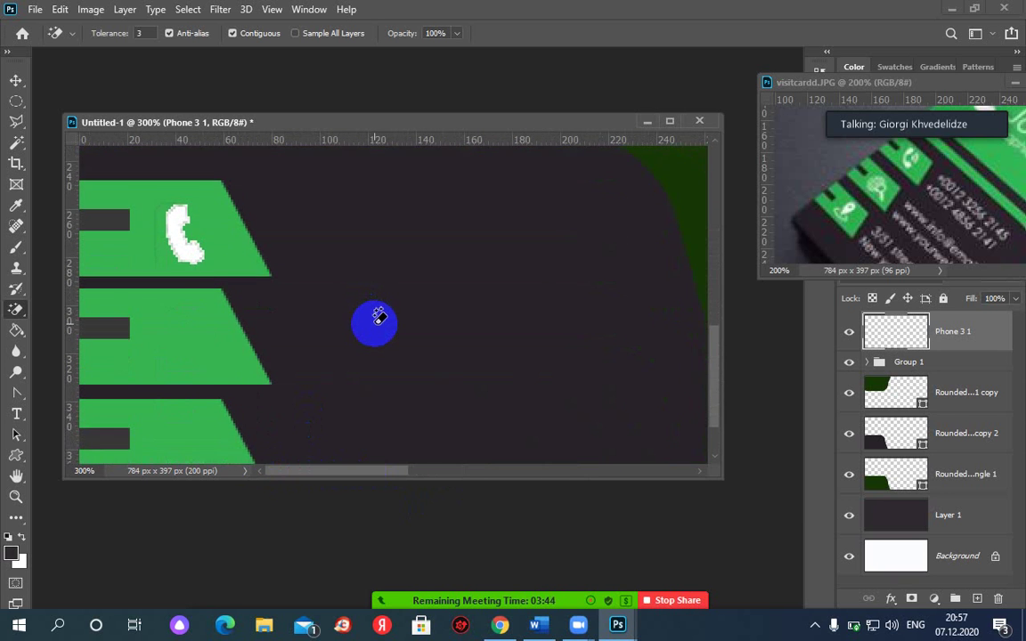
scroll(379, 321, "down", 1)
scroll(378, 320, "down", 1)
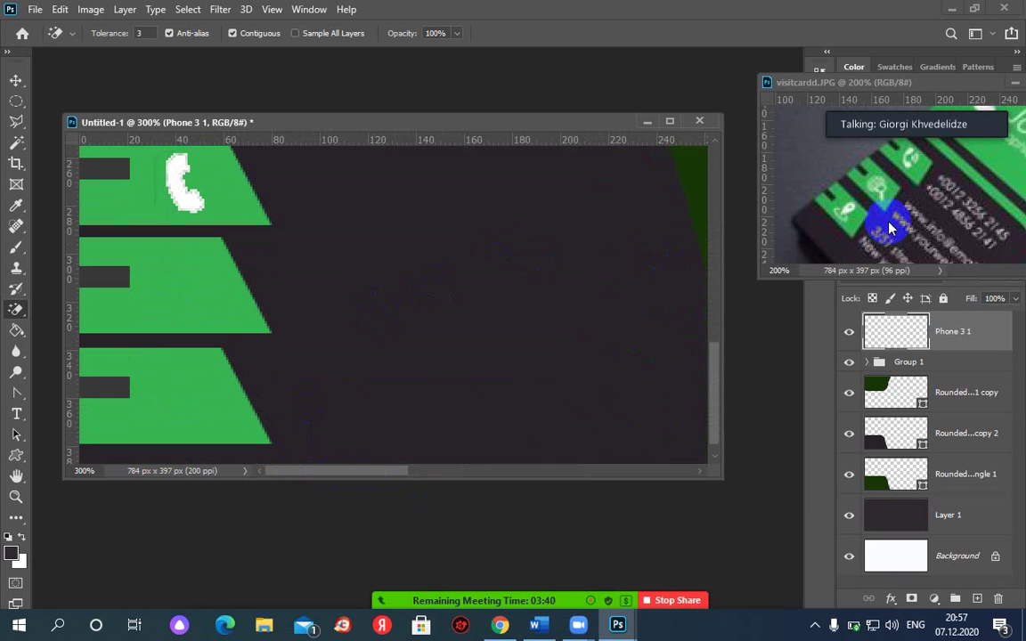
left_click(187, 212)
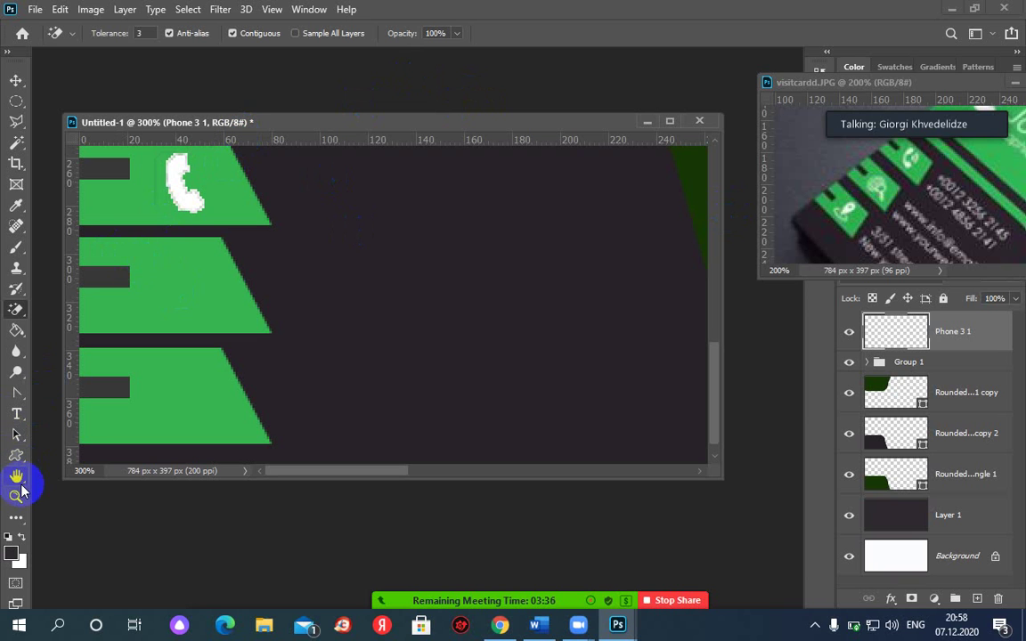
left_click(168, 168)
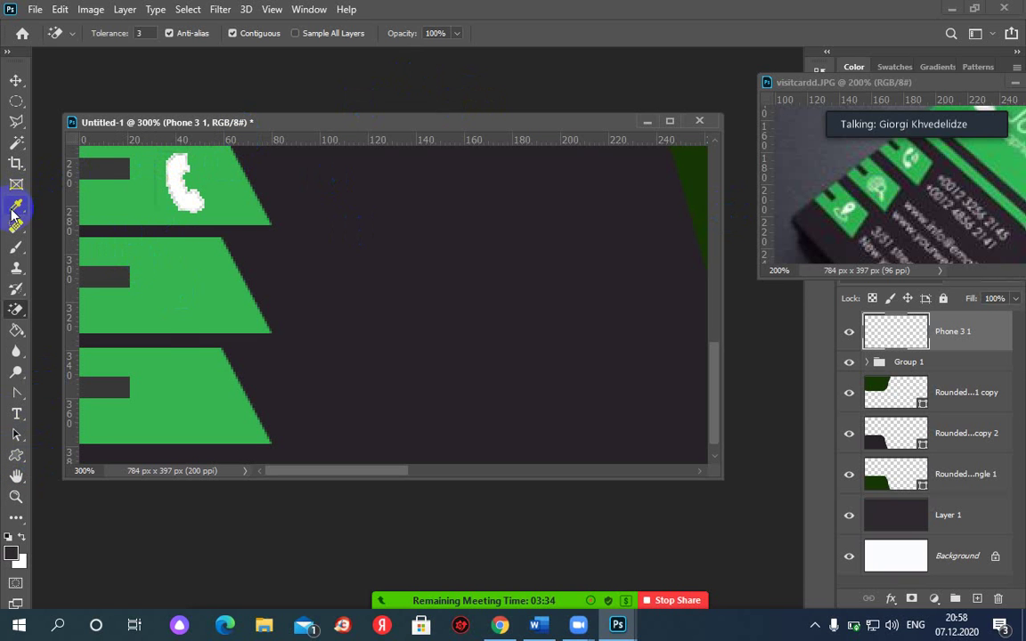
Rub out stray pixels near the top stripe with the ordinary Eraser Tool
right_click(16, 309)
left_click(51, 312)
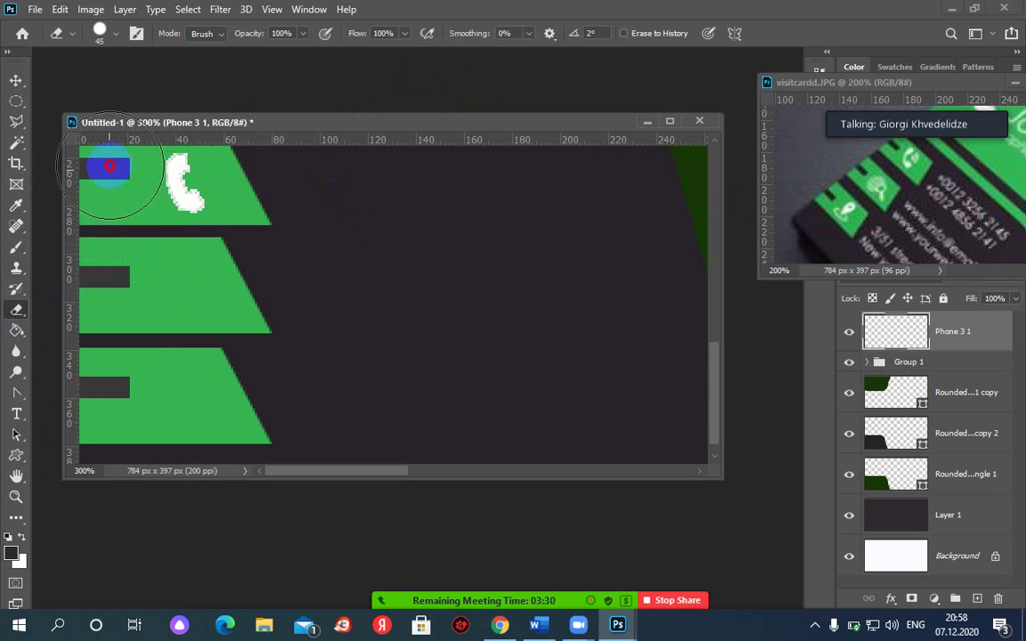
mouse_move(110, 166)
left_mouse_down()
mouse_move(114, 229)
mouse_move(142, 248)
mouse_move(114, 160)
mouse_move(125, 142)
mouse_move(156, 150)
mouse_move(108, 236)
mouse_move(101, 389)
mouse_move(114, 350)
mouse_move(32, 343)
left_mouse_up()
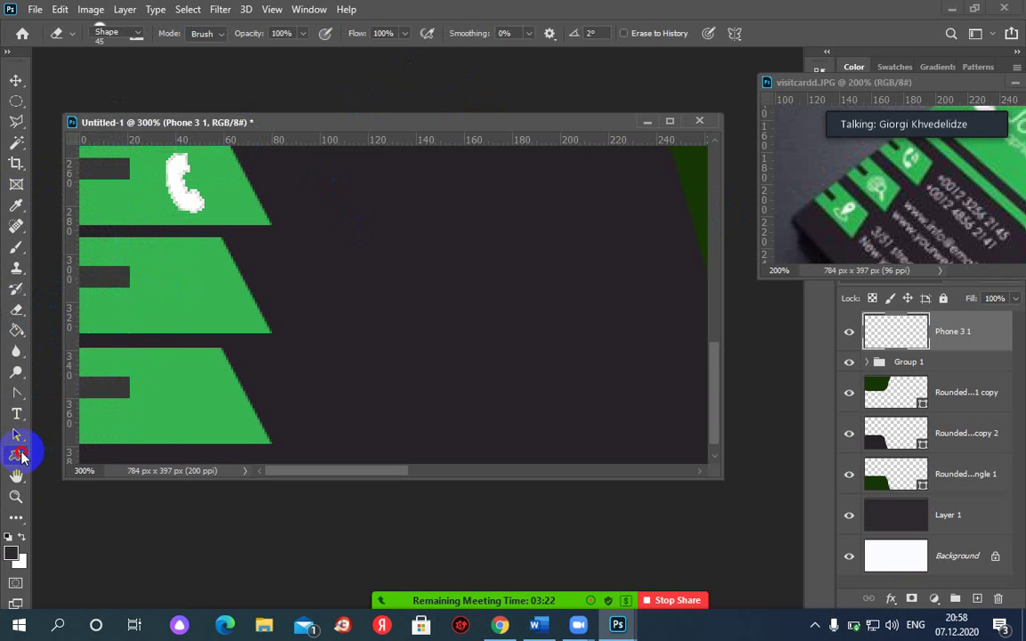
Draw the Search custom shape from the Web set onto the second green stripe
mouse_move(20, 455)
left_mouse_down()
mouse_move(100, 485)
mouse_move(68, 526)
mouse_move(81, 532)
left_mouse_up()
left_click(649, 33)
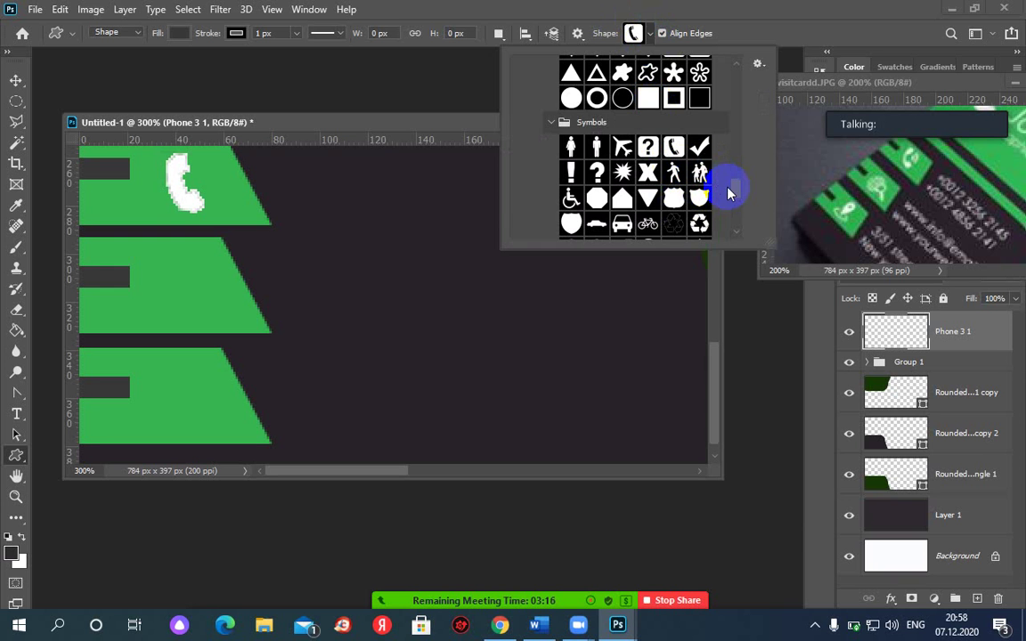
mouse_move(735, 194)
left_mouse_down()
mouse_move(736, 205)
mouse_move(725, 153)
left_mouse_up()
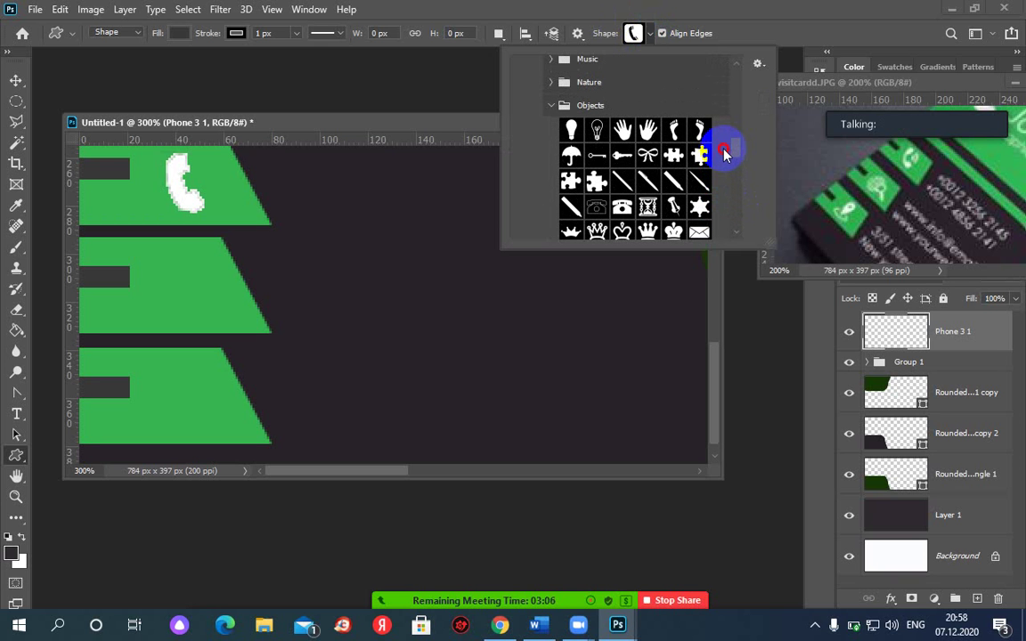
scroll(724, 154, "down", 1)
left_click_drag(724, 154, 728, 221)
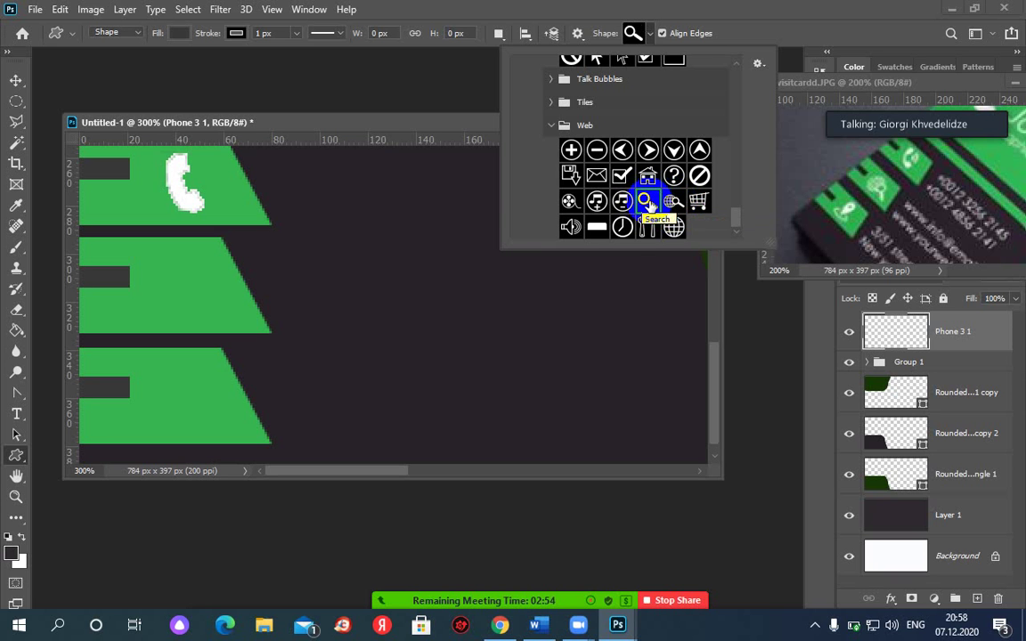
left_click_drag(168, 275, 211, 319)
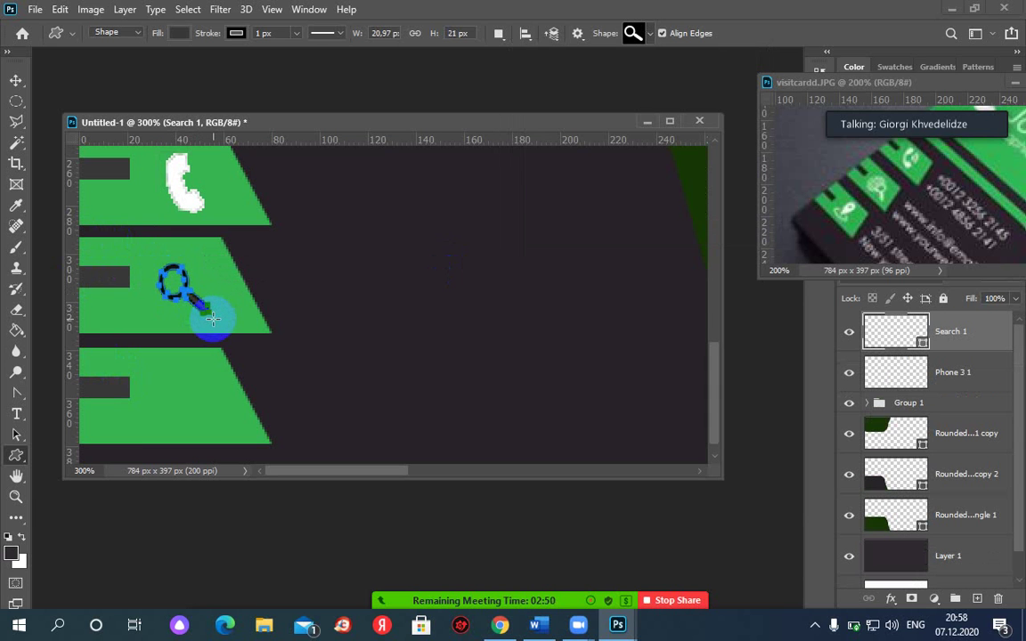
Switch to the Move Tool and make the Search 1 layer active again
left_click(75, 469)
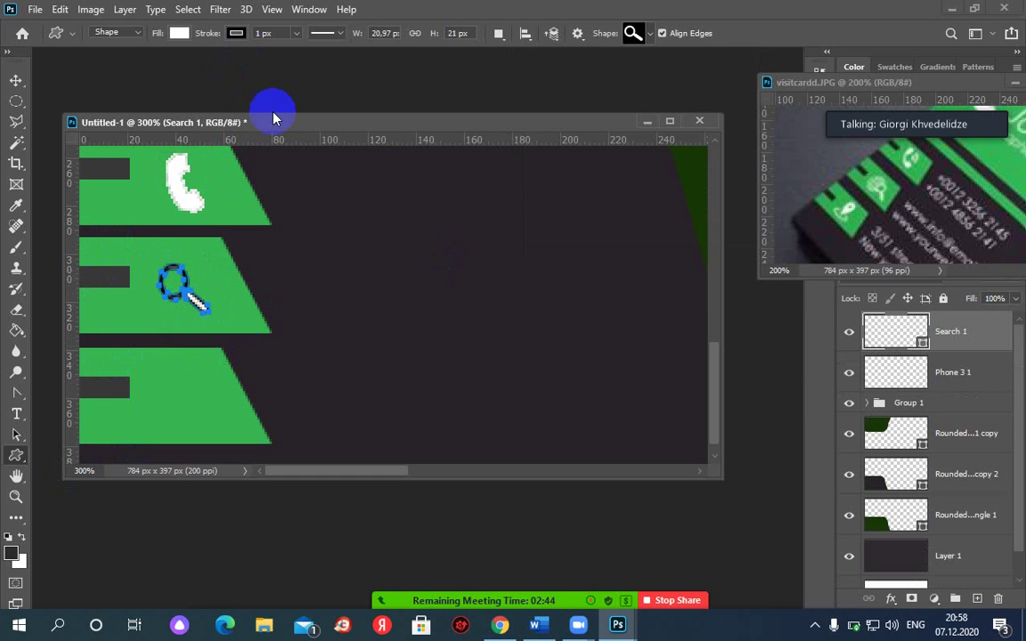
left_click(16, 80)
left_click(335, 301)
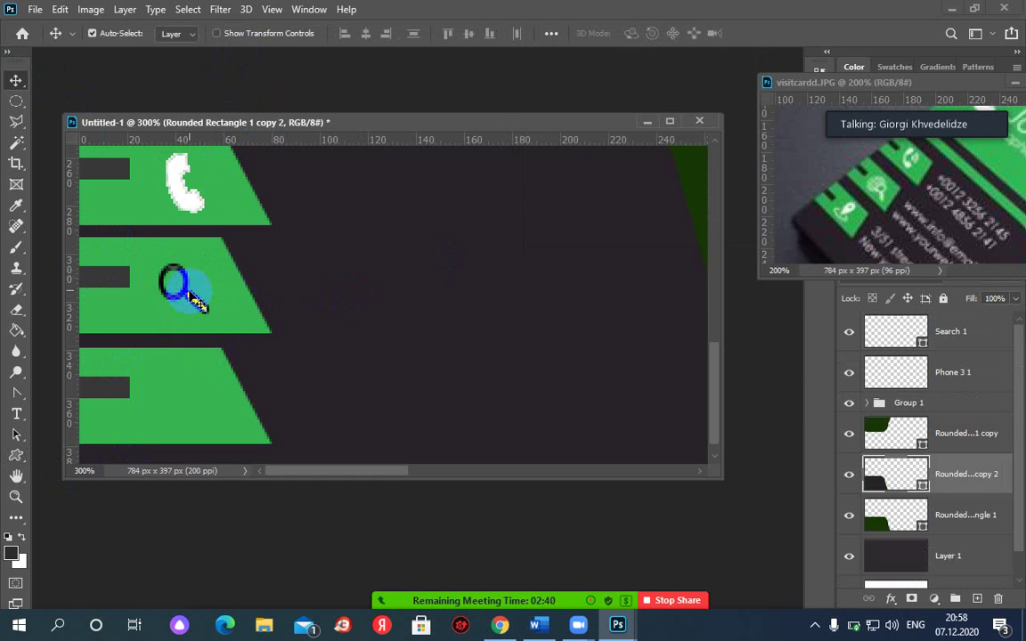
left_click(192, 299)
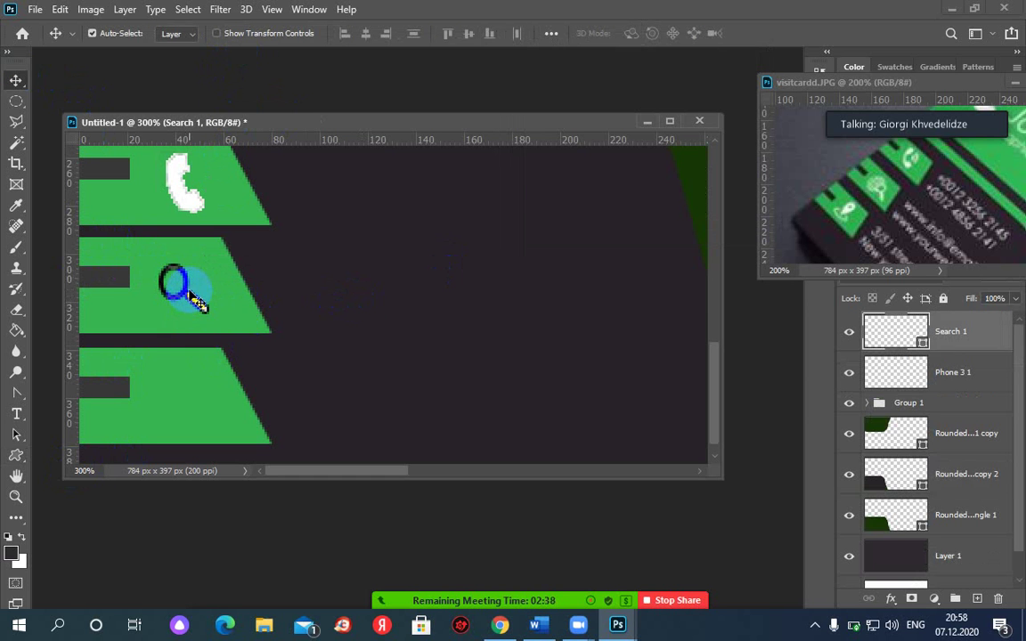
Select the magnifier path and set its stroke to None
left_click(16, 435)
left_click(169, 277)
left_click(301, 33)
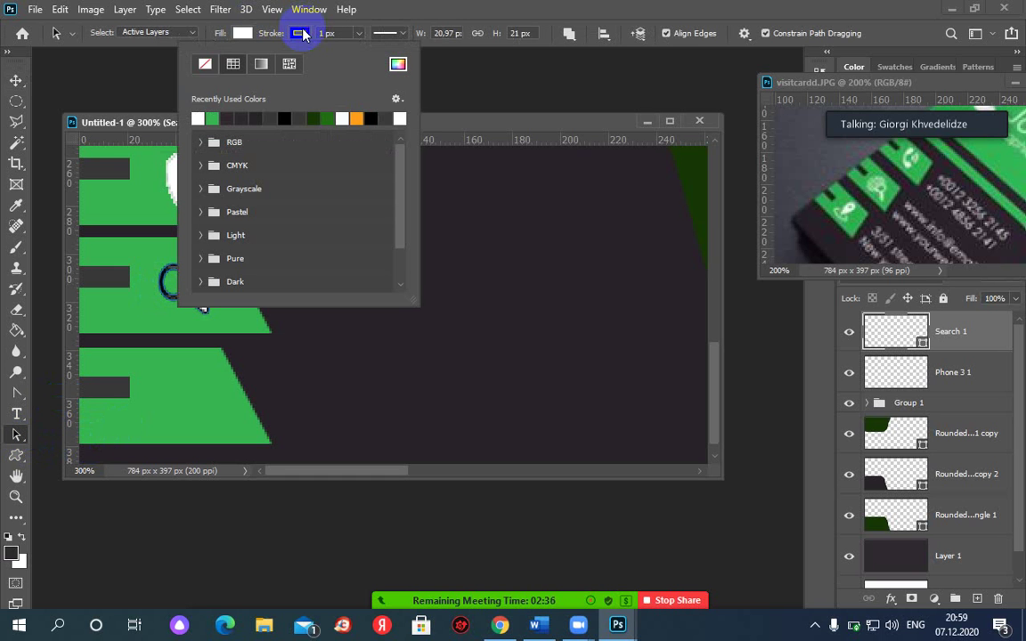
left_click(229, 67)
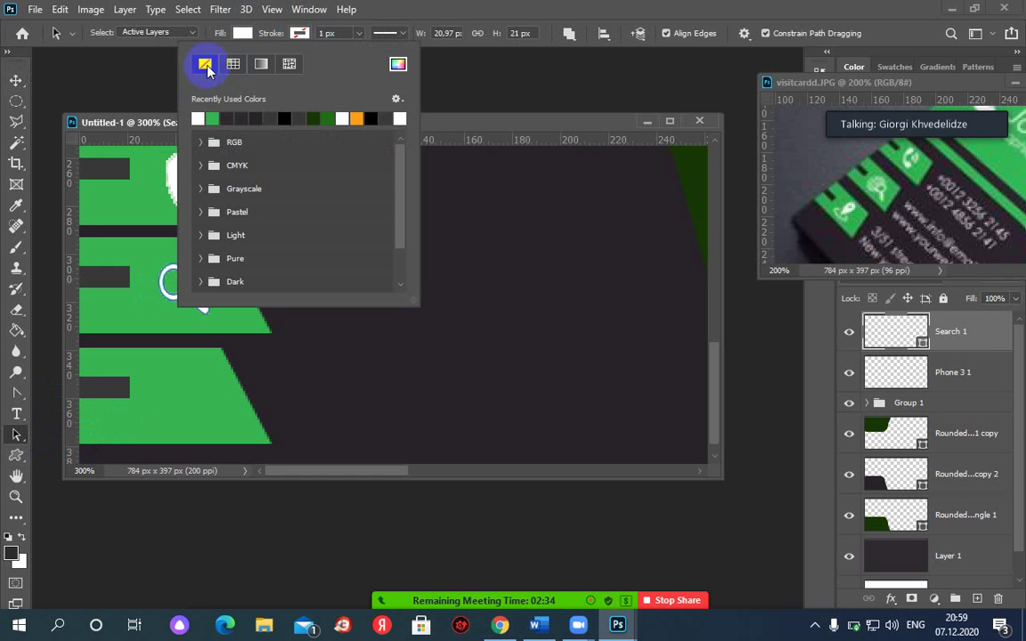
left_click(443, 111)
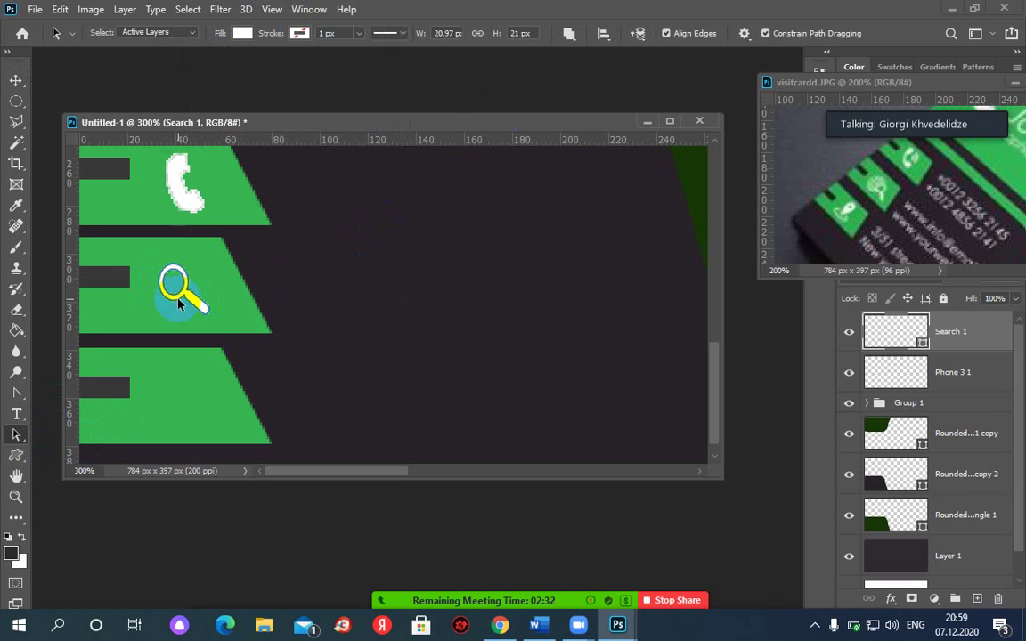
left_click(318, 248)
left_click(199, 304)
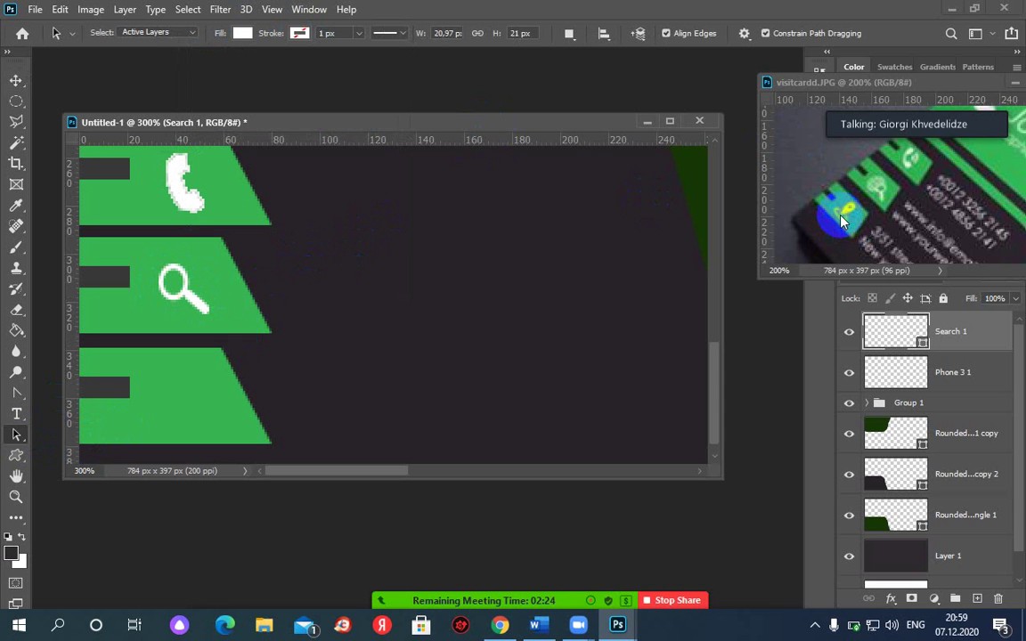
Open location1.jpg from the Desktop\ps folder
left_click(36, 11)
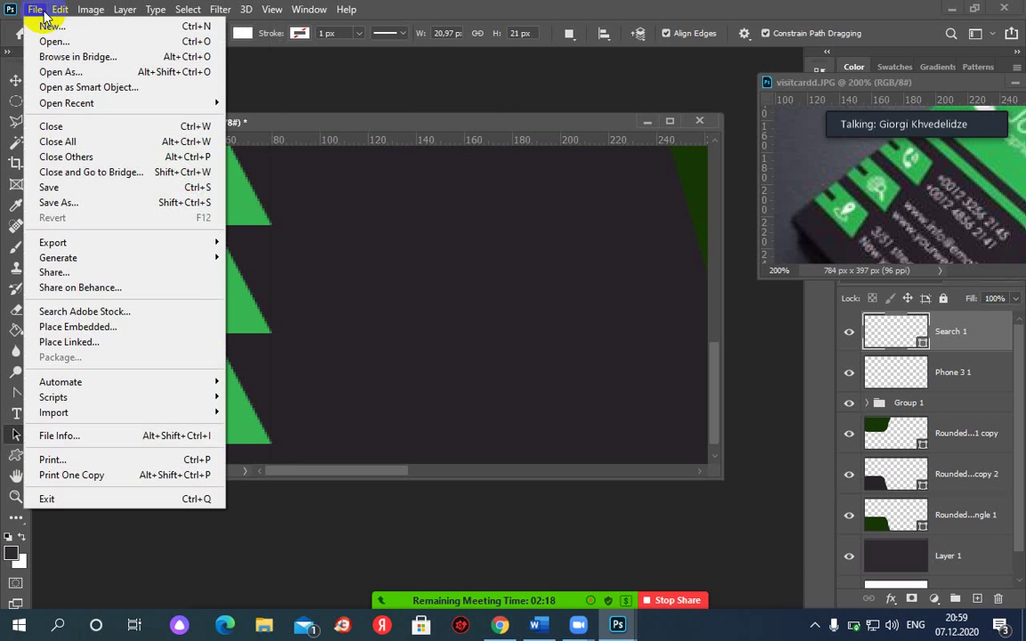
key("Escape")
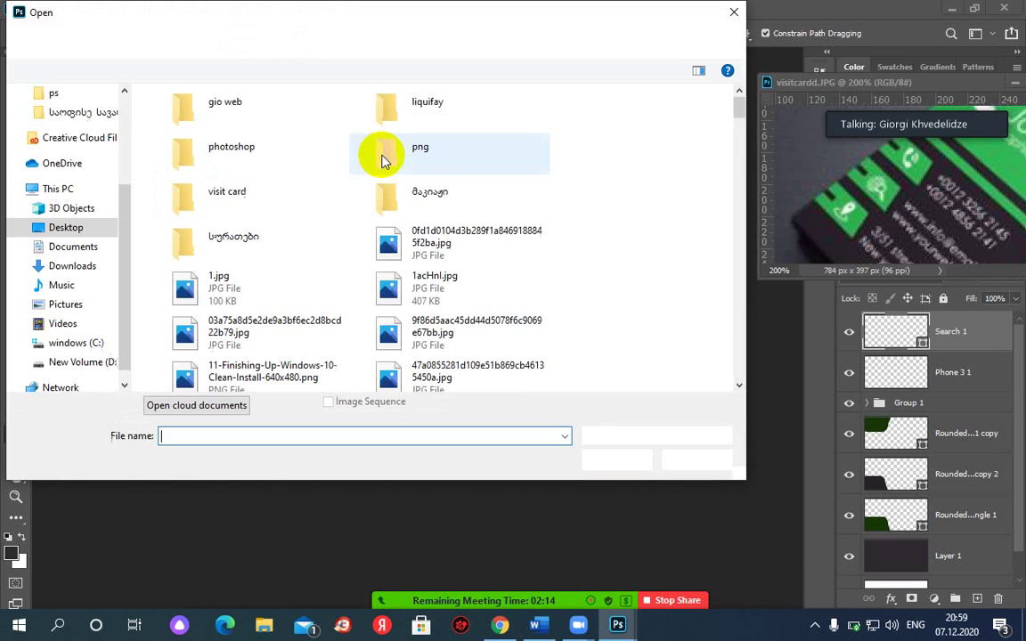
scroll(402, 180, "down", 2)
scroll(430, 224, "down", 3)
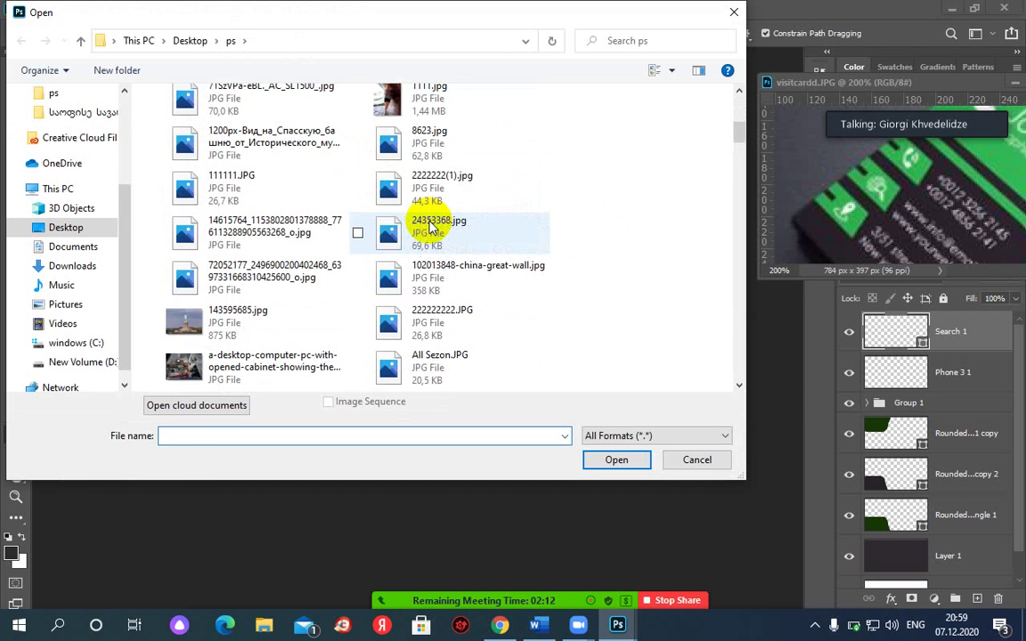
scroll(418, 217, "down", 3)
left_click(426, 187)
key("l")
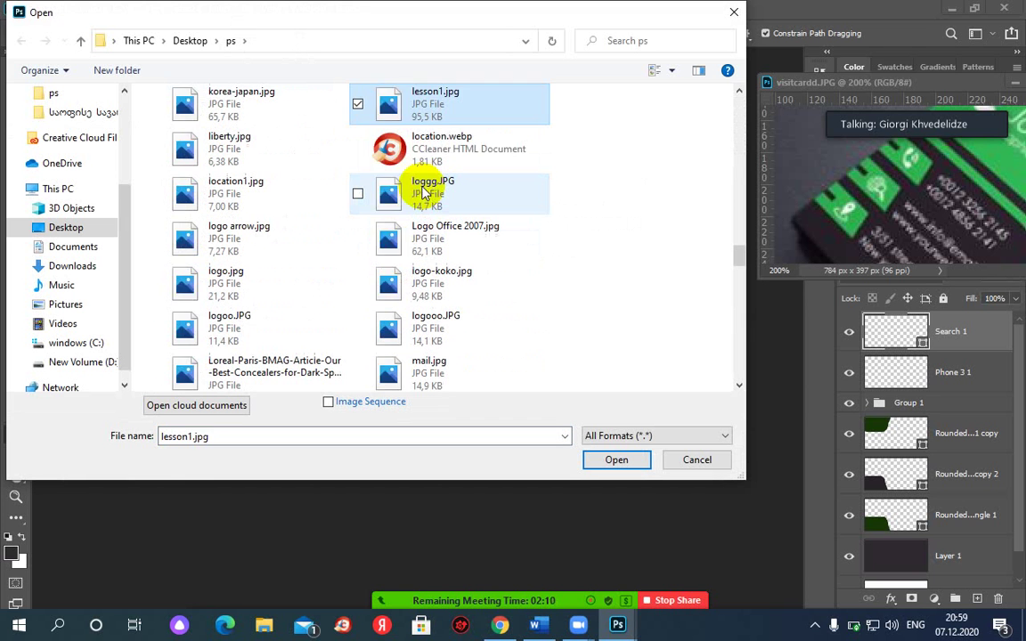
key("o")
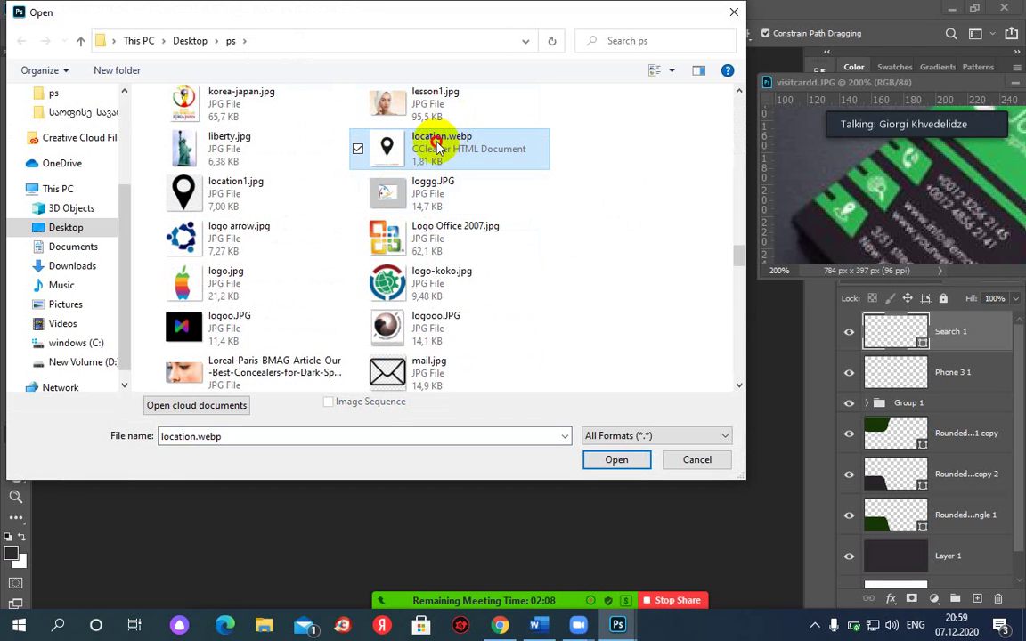
left_click(436, 143)
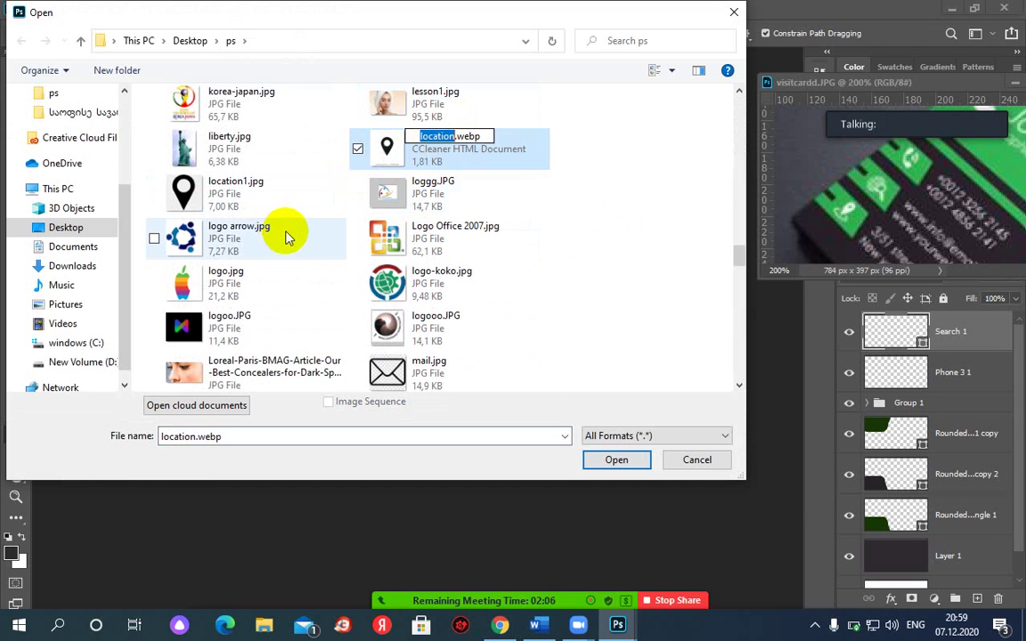
left_click(234, 196)
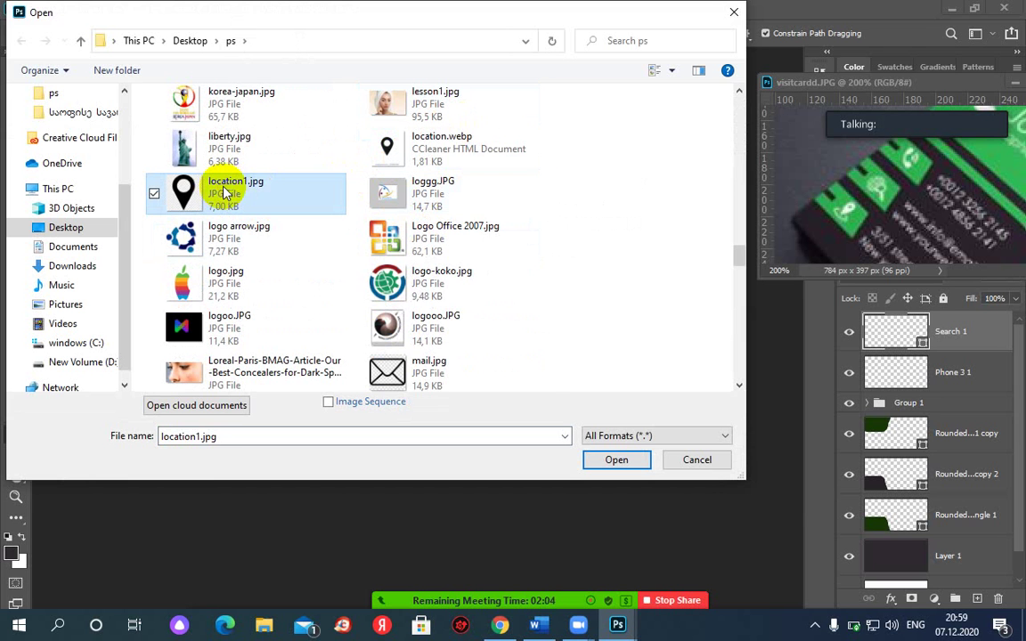
left_click(587, 458)
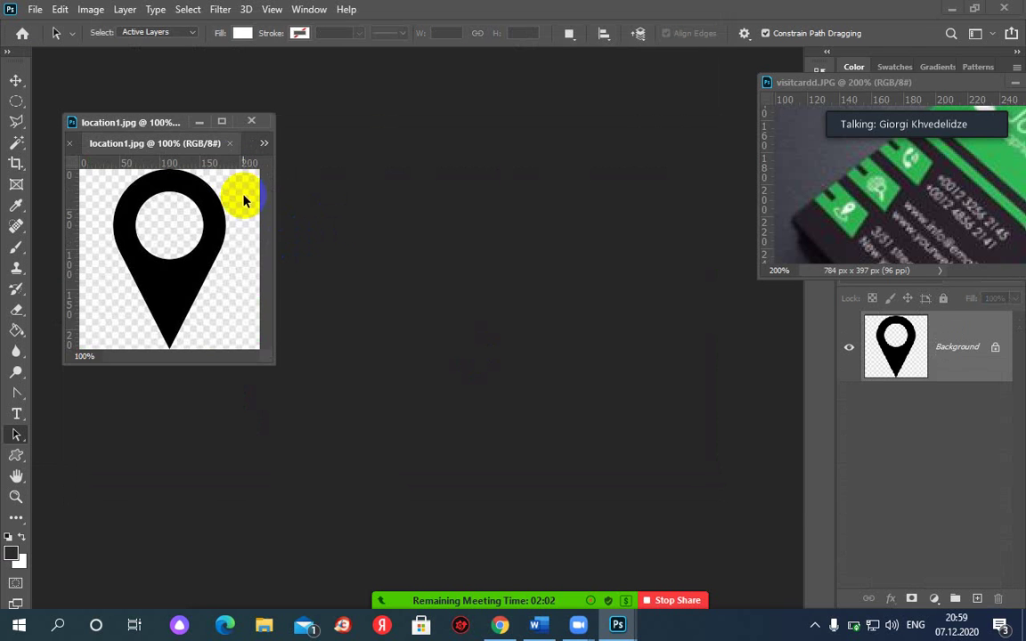
Float location1.jpg beside the card, try dragging the pin across, then close it
mouse_move(198, 143)
left_mouse_down()
mouse_move(298, 204)
mouse_move(469, 115)
left_mouse_up()
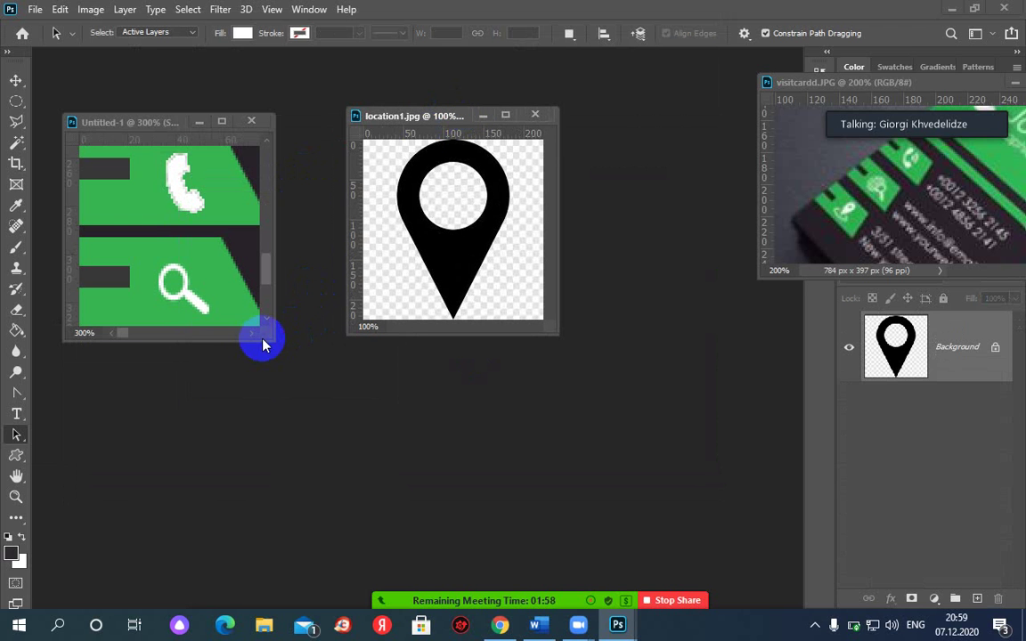
left_click_drag(272, 337, 410, 439)
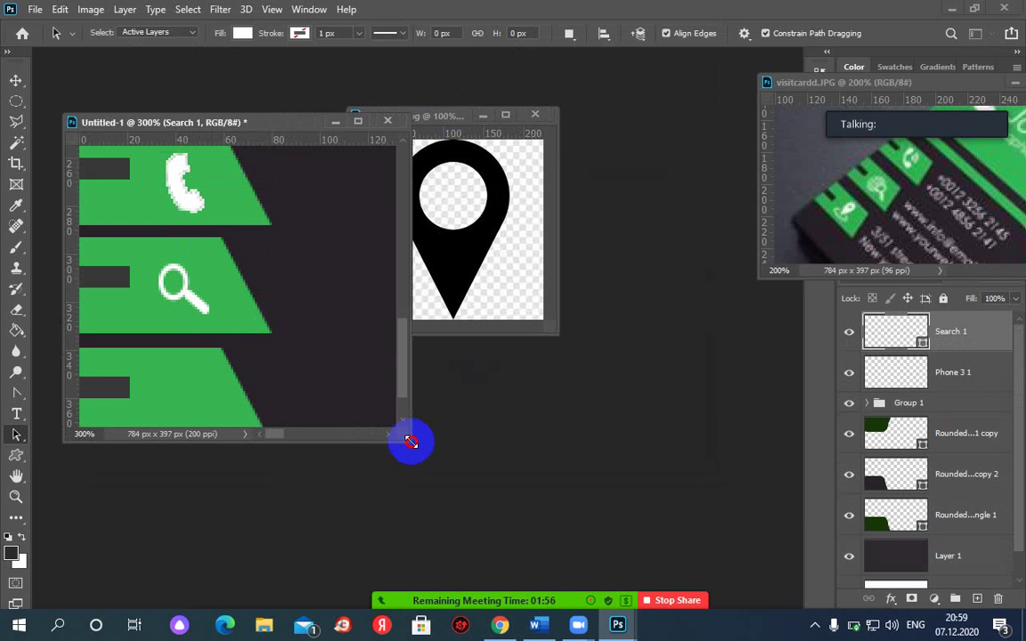
scroll(365, 222, "down", 3)
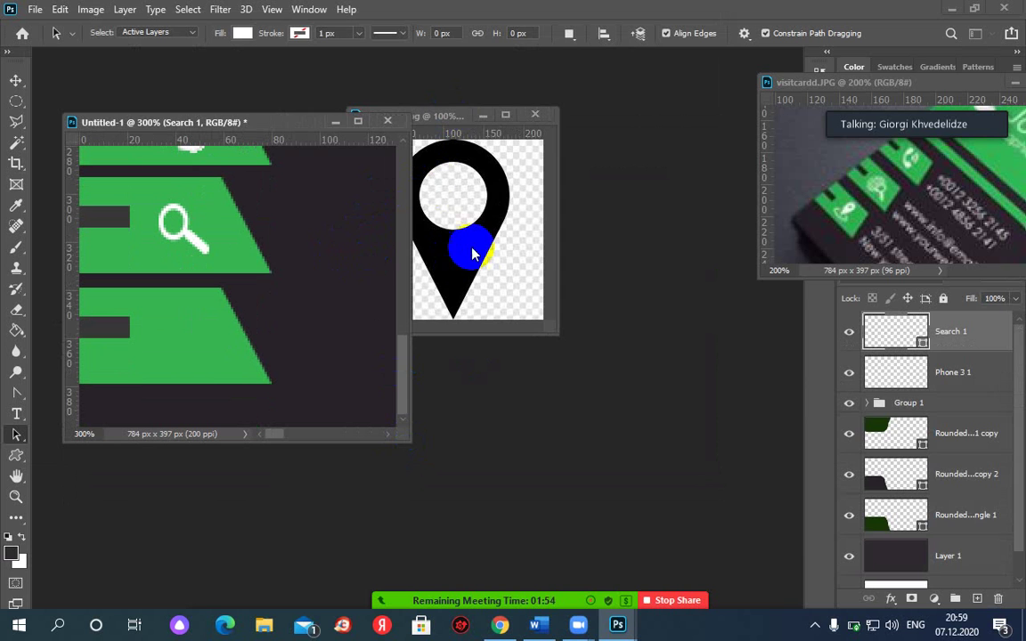
left_click(477, 234)
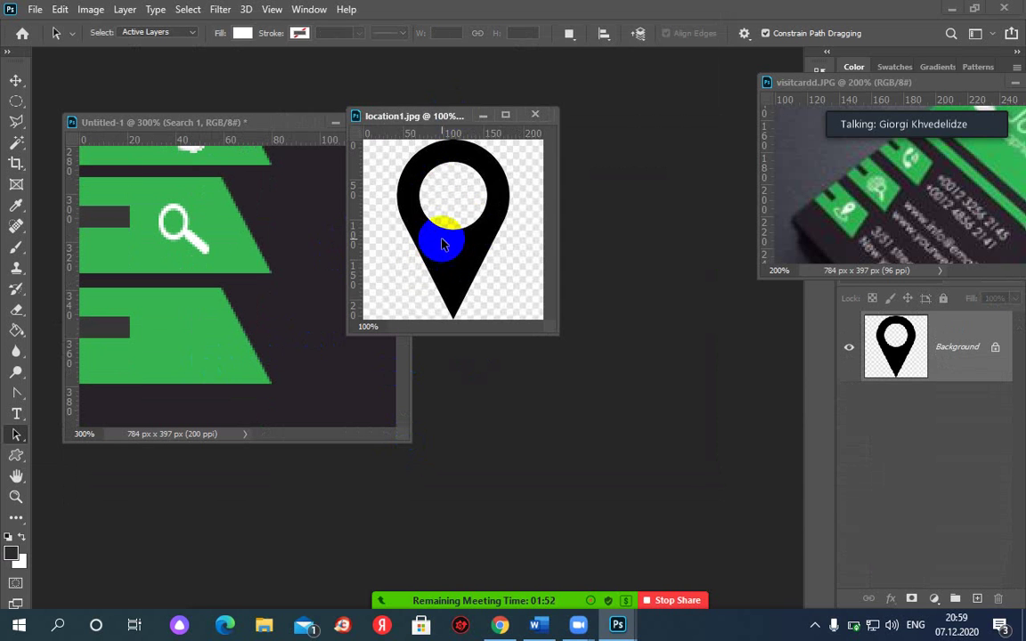
left_click_drag(446, 236, 204, 371)
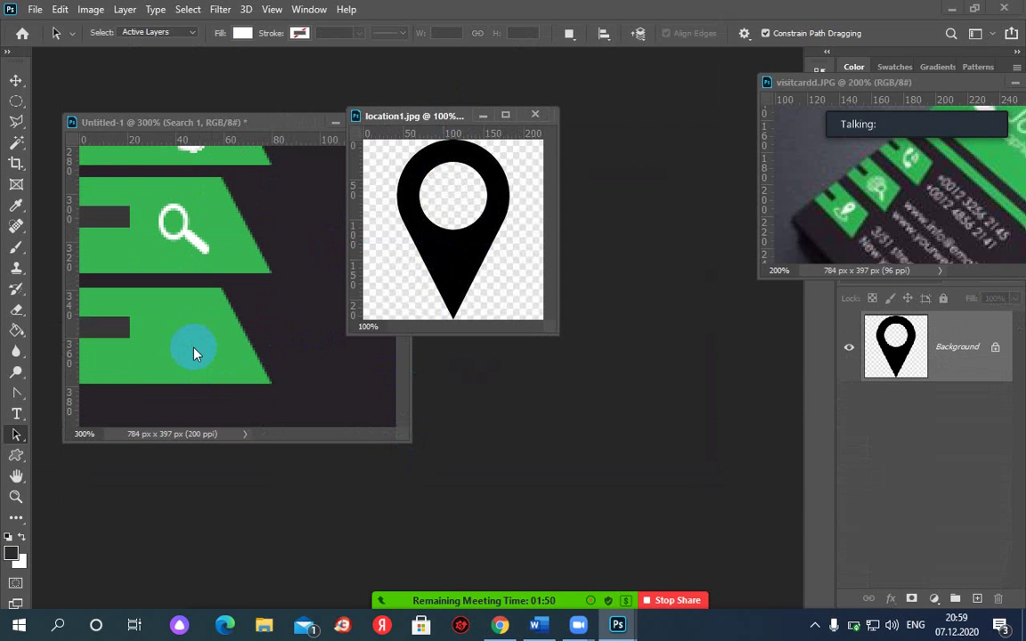
left_click_drag(428, 222, 222, 318)
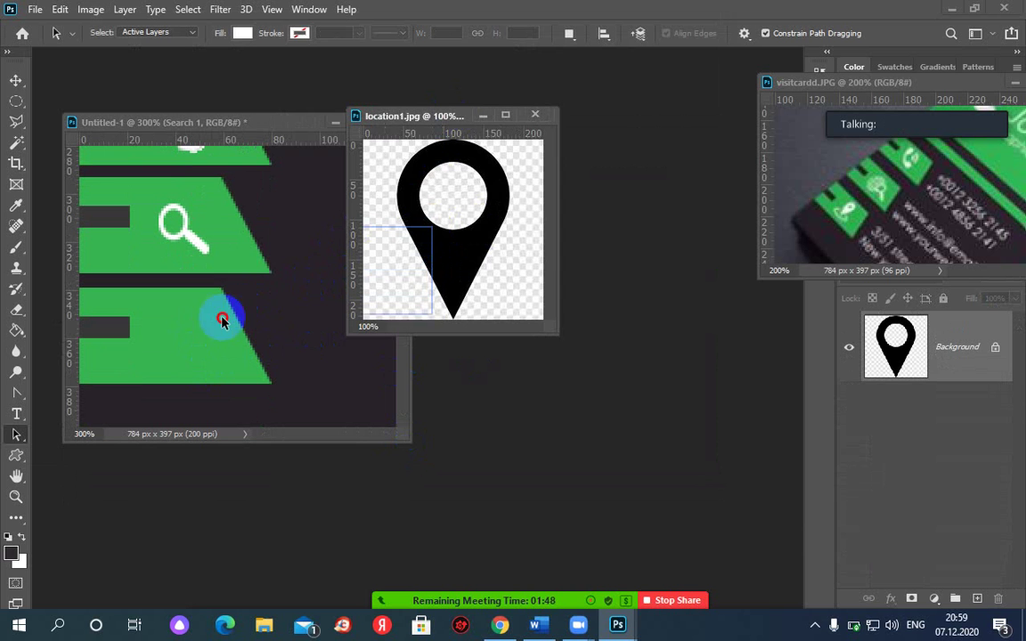
left_click_drag(436, 190, 221, 304)
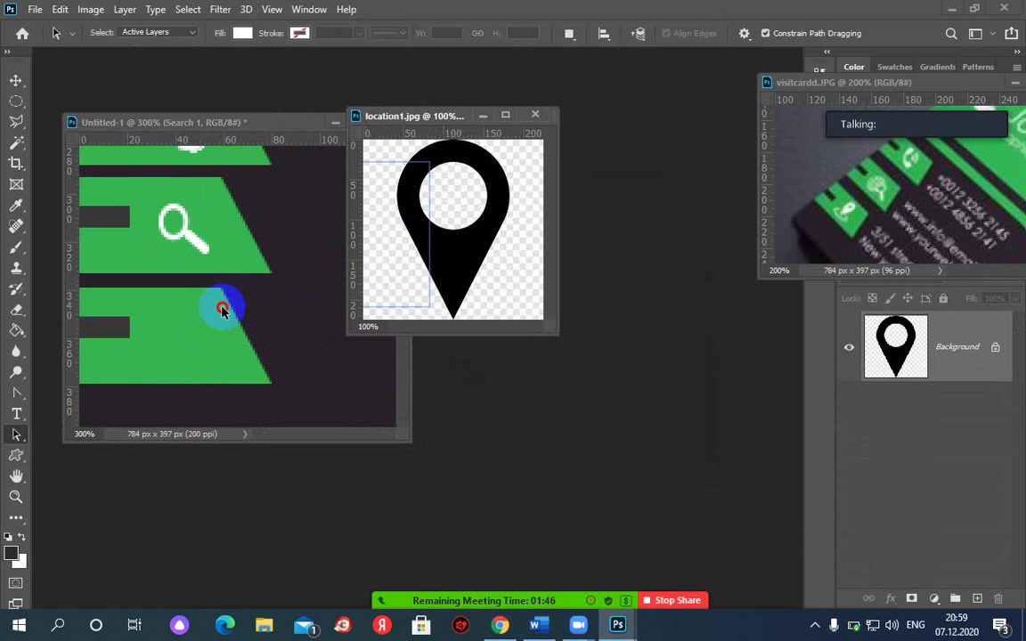
left_click(535, 115)
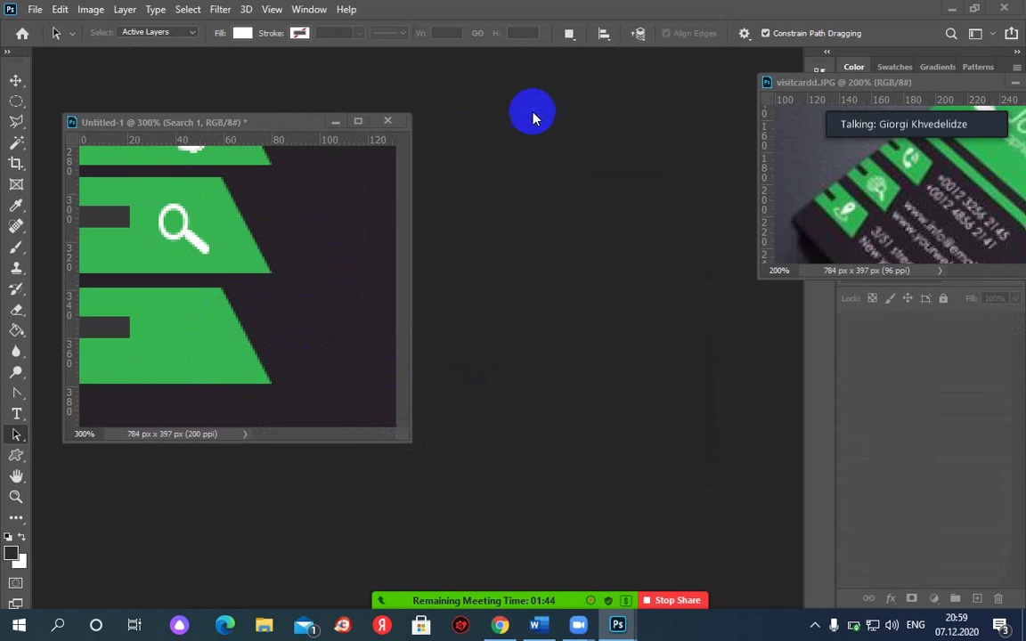
left_click(34, 10)
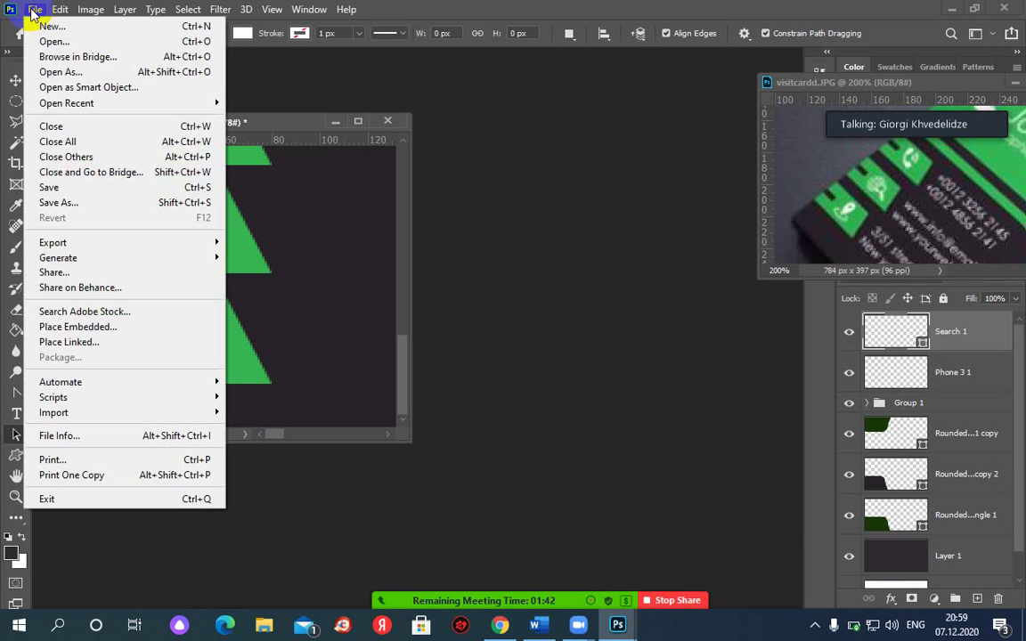
left_click(89, 334)
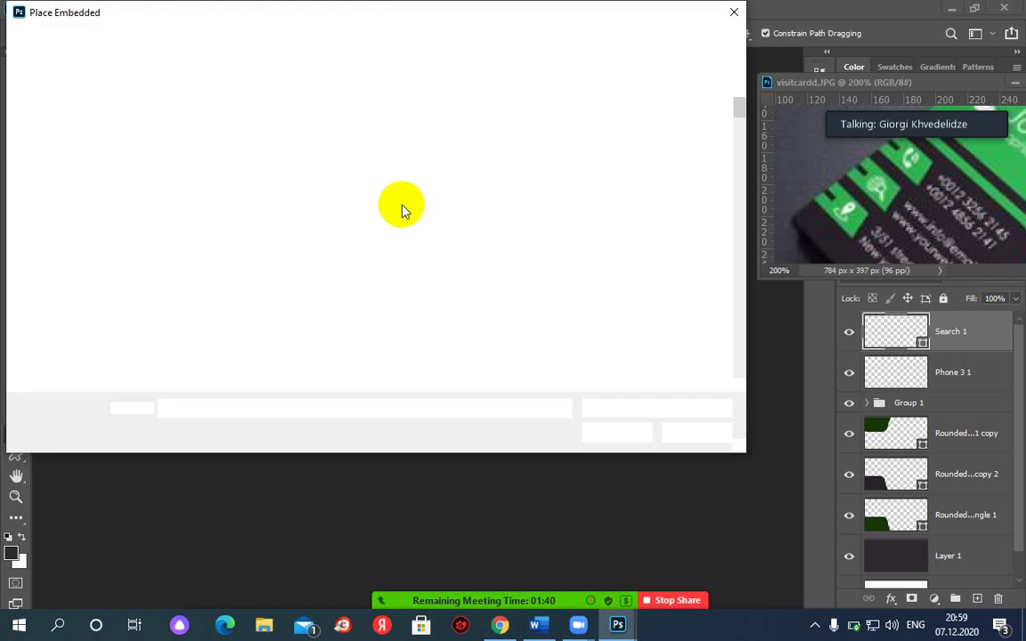
left_click(410, 216)
key("l")
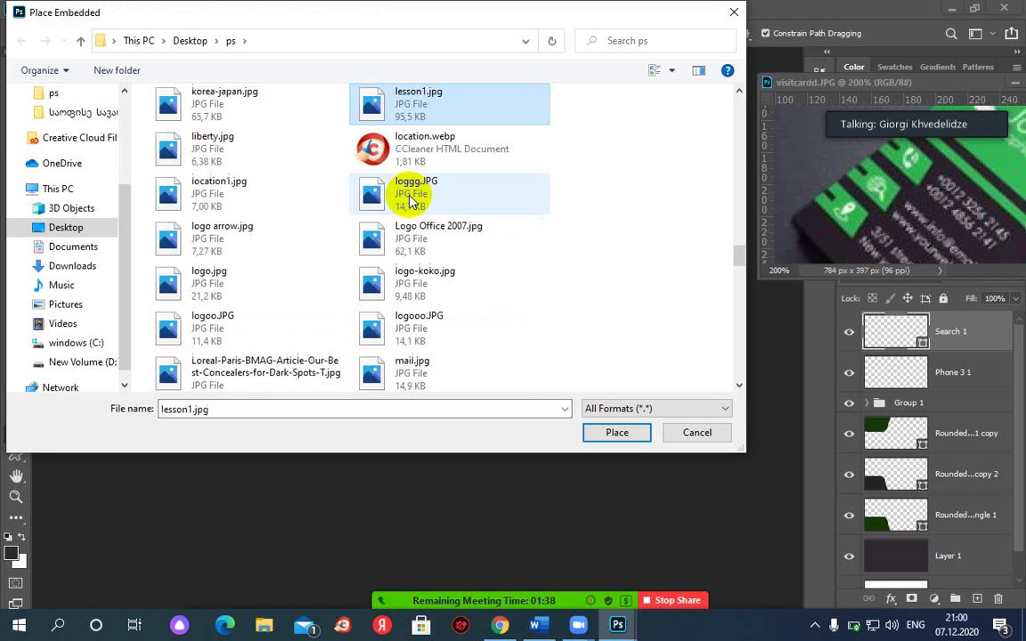
double_click(201, 195)
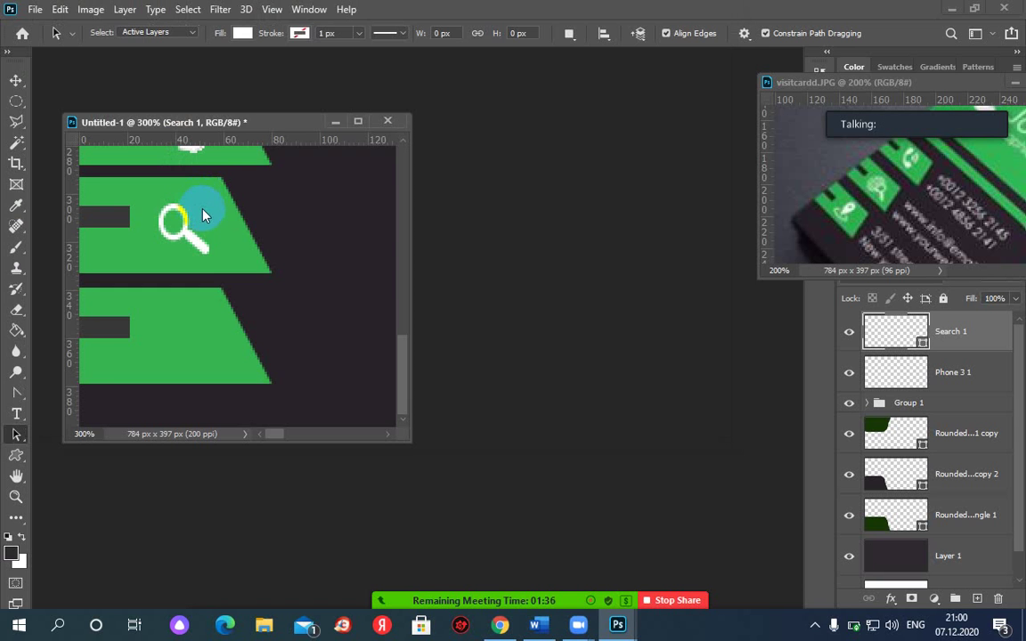
left_click_drag(402, 432, 664, 566)
left_click_drag(537, 461, 473, 275)
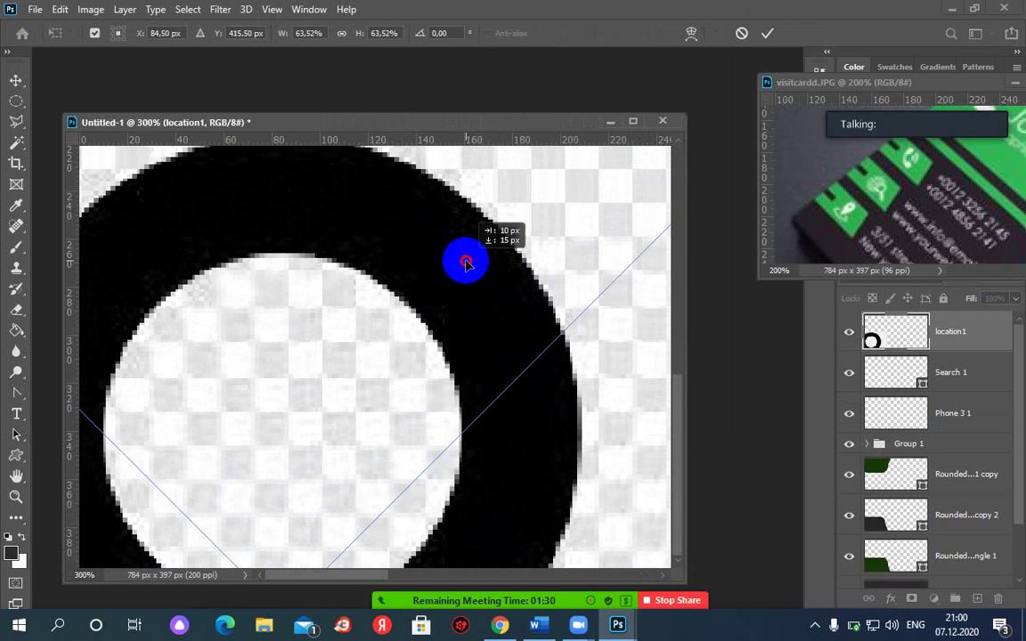
left_click_drag(474, 276, 468, 263)
left_click(87, 10)
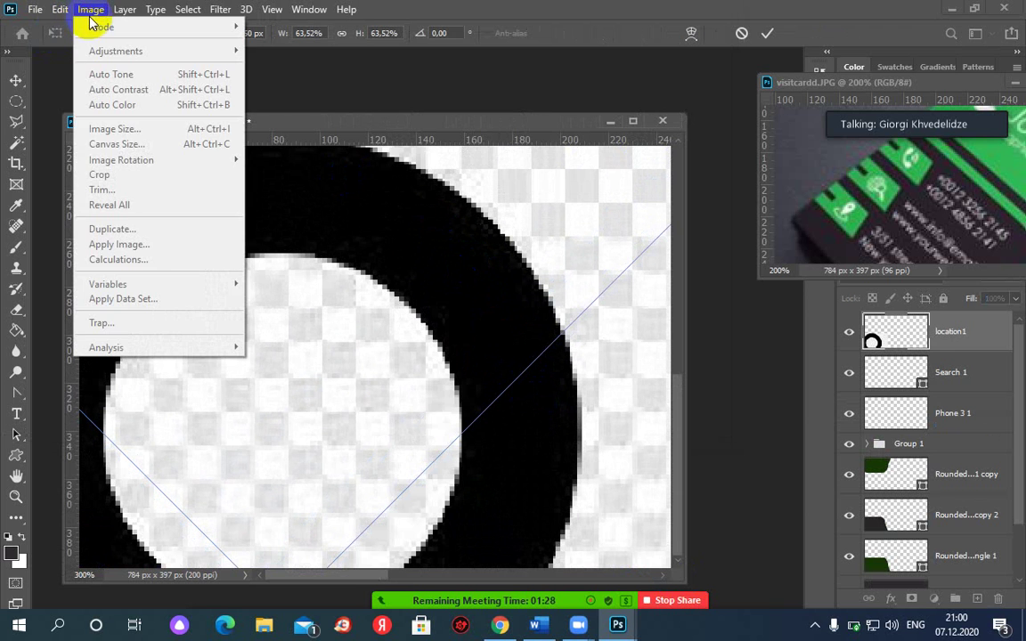
left_click(343, 91)
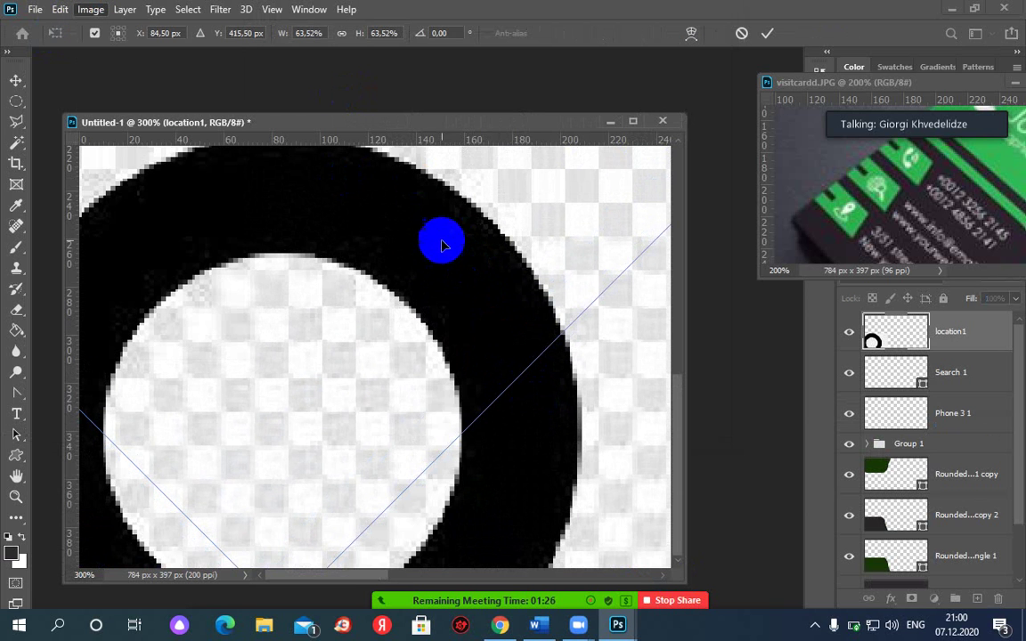
left_click(767, 33)
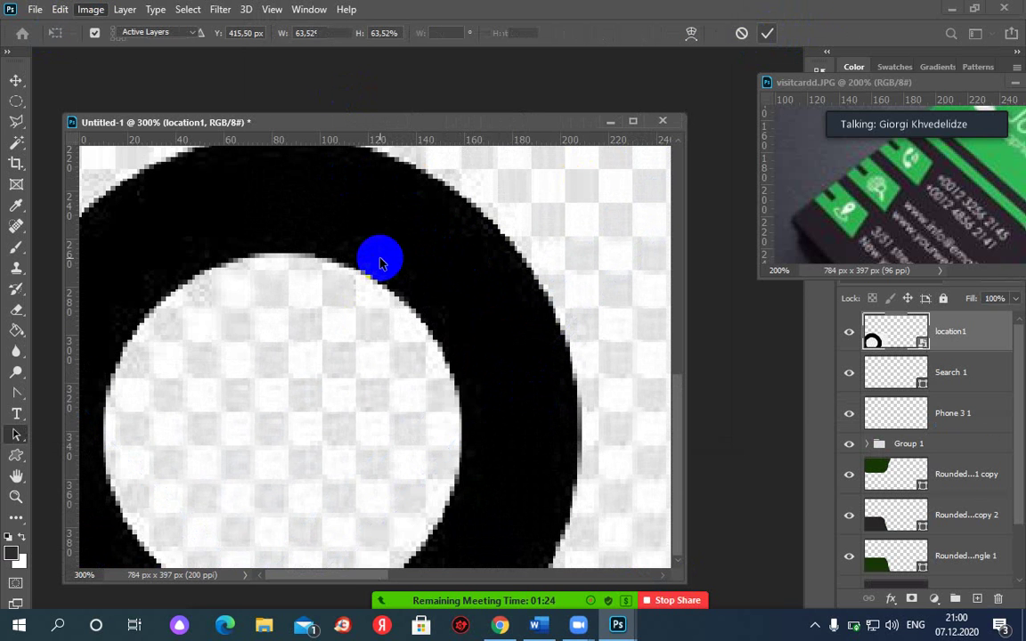
left_click(91, 9)
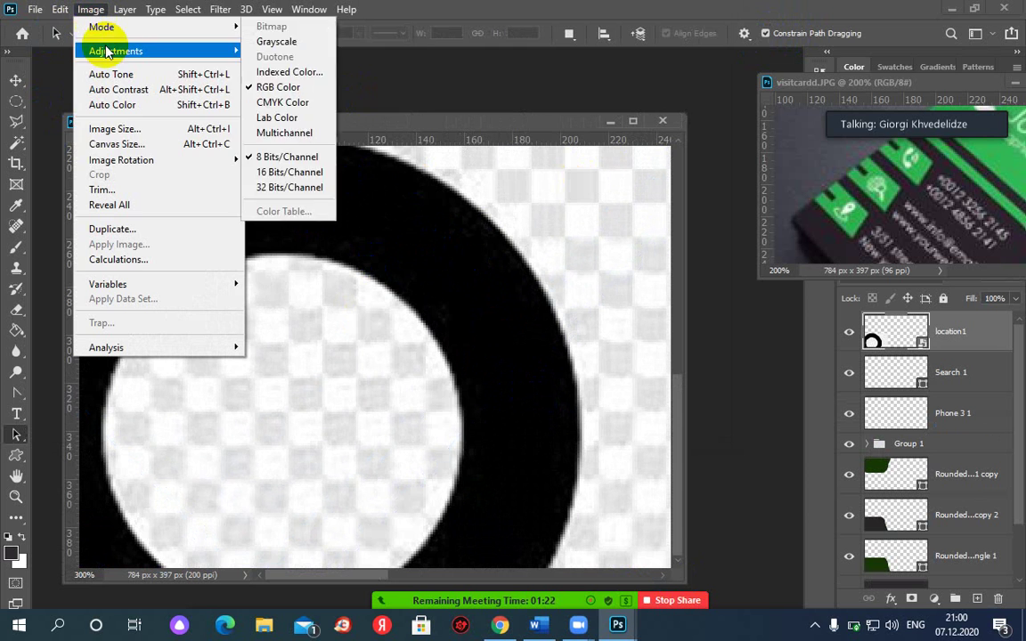
left_click(107, 129)
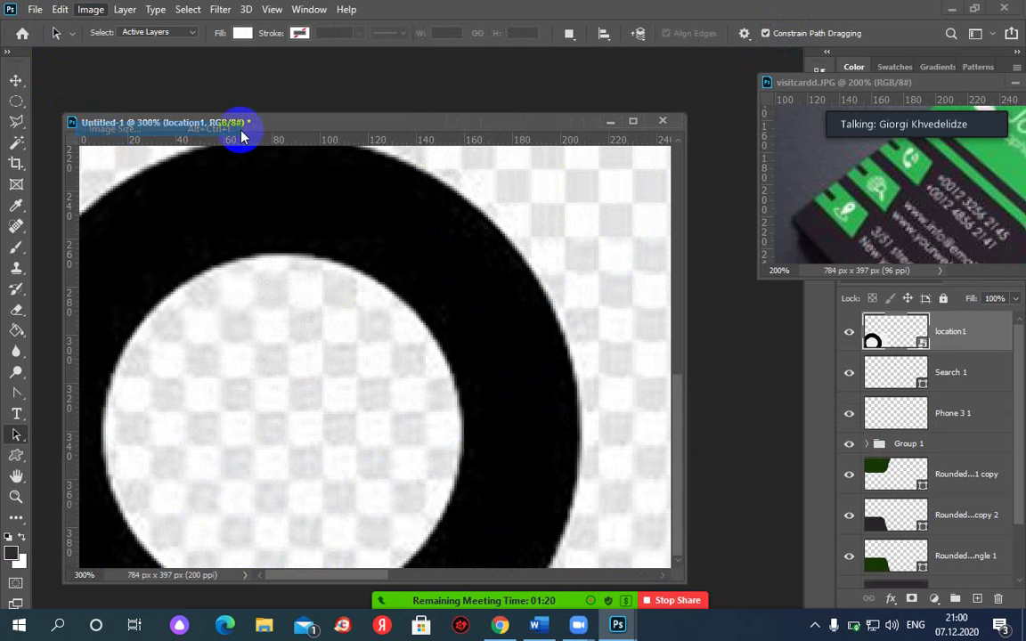
left_click(400, 239)
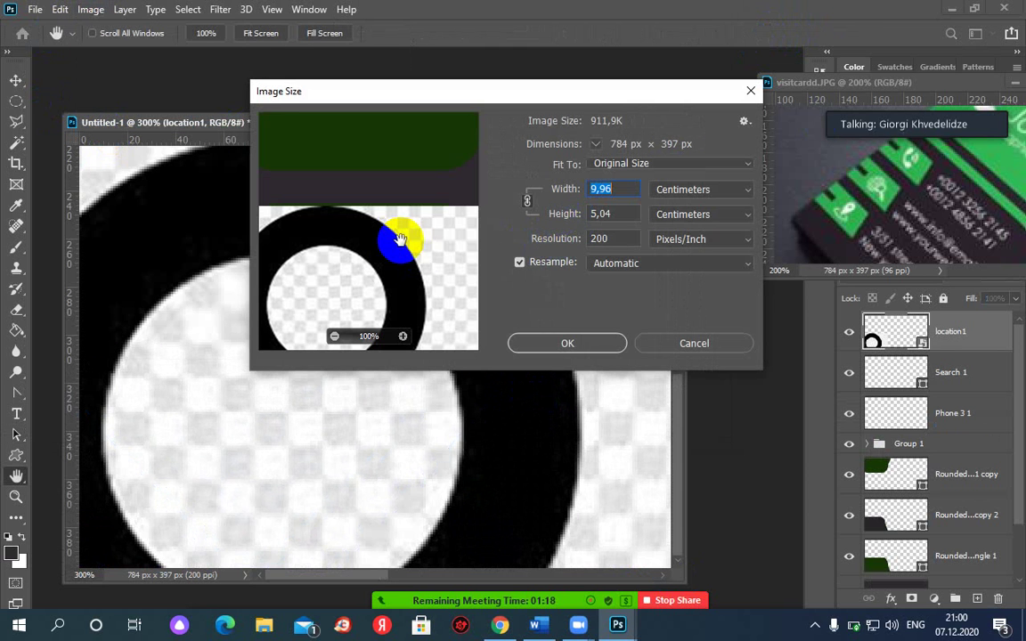
left_click_drag(400, 239, 410, 265)
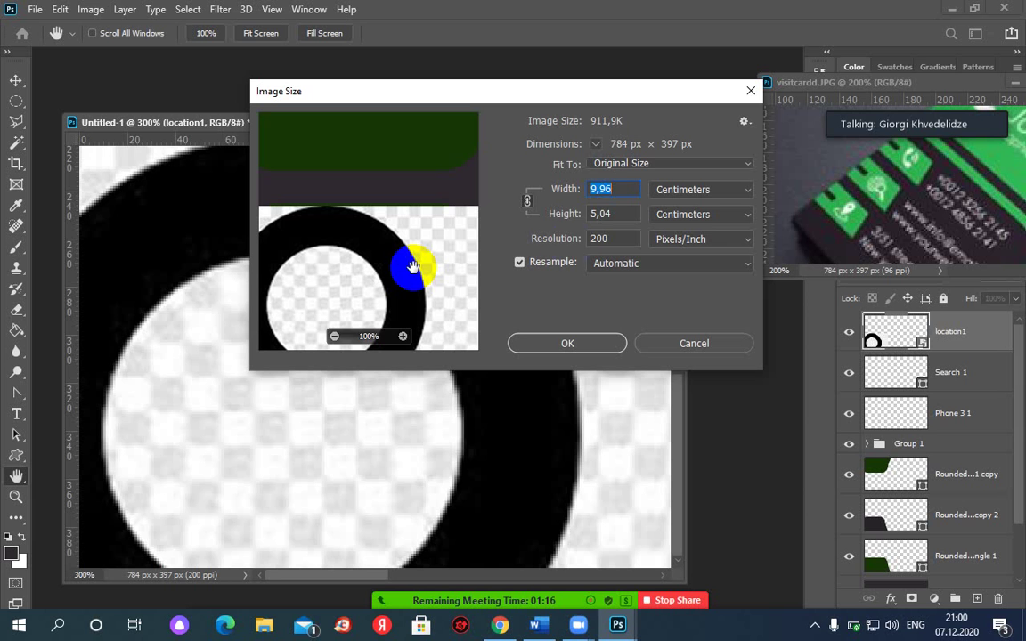
left_click(599, 214)
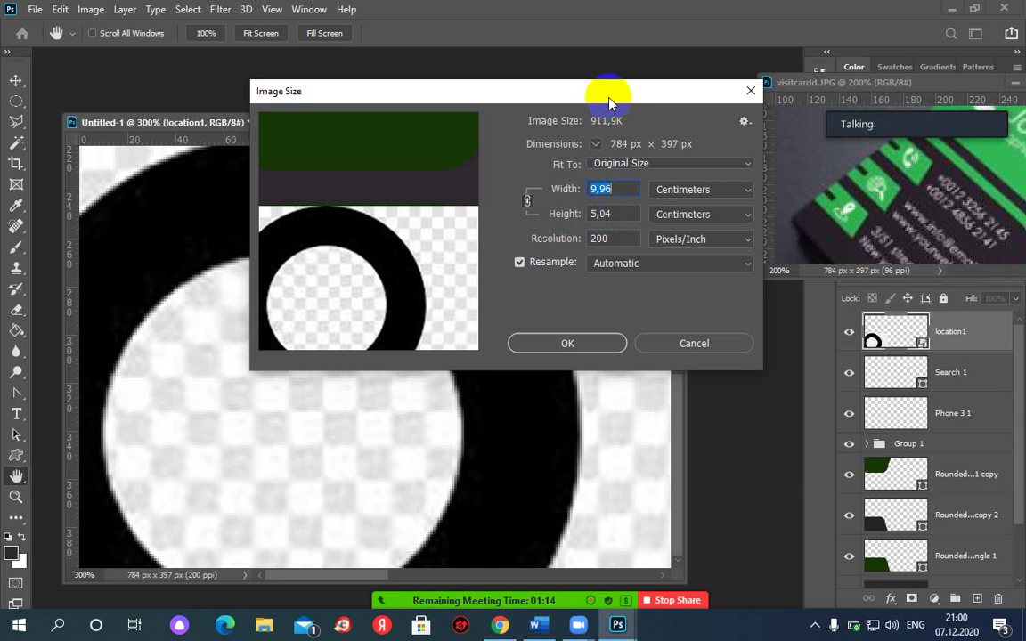
left_click_drag(550, 89, 516, 68)
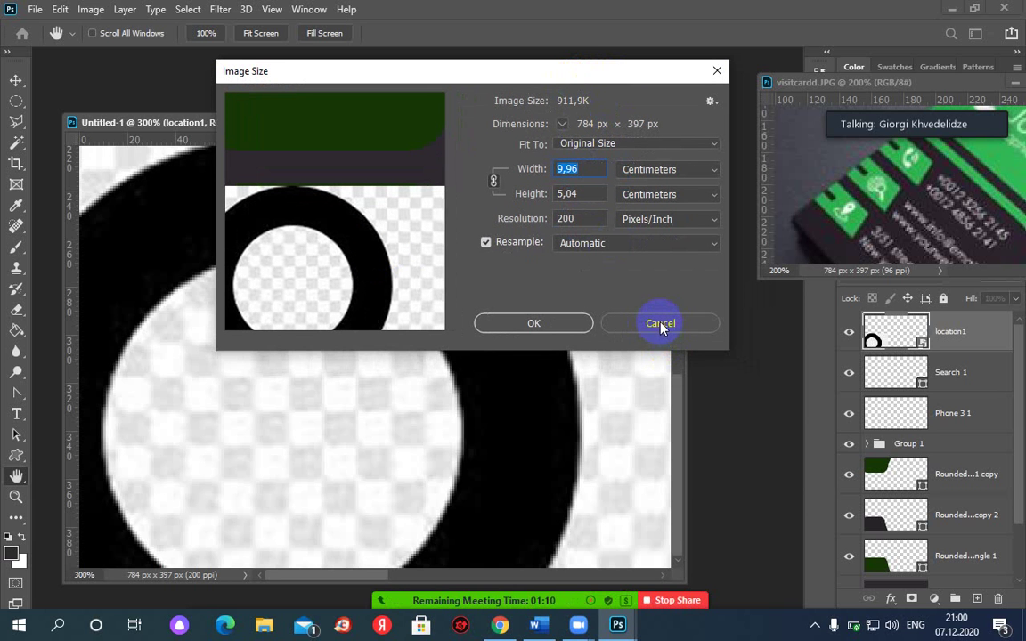
key("a")
left_click(525, 323)
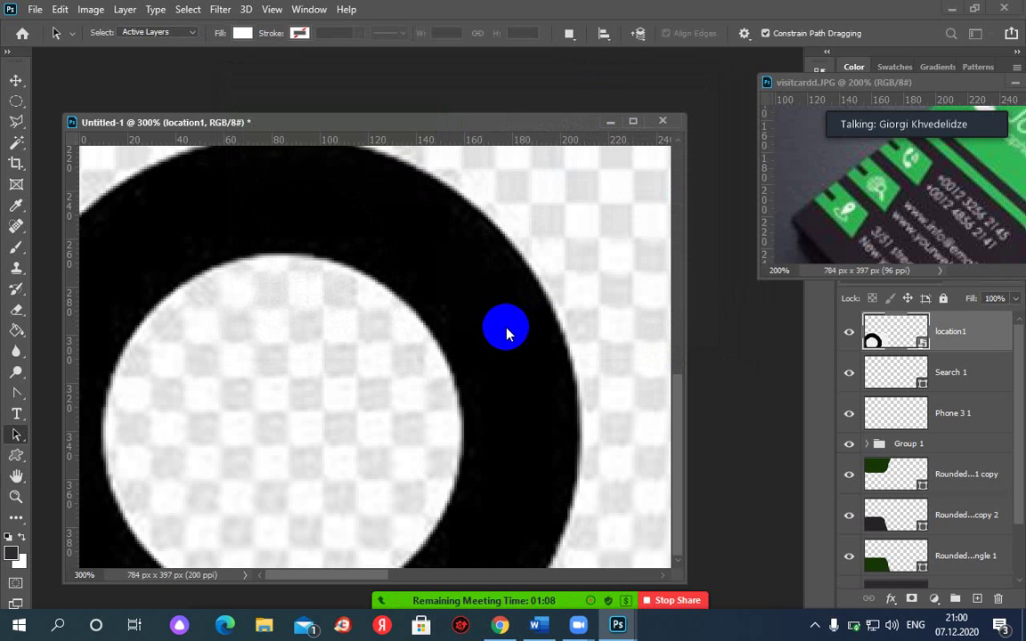
key("Delete")
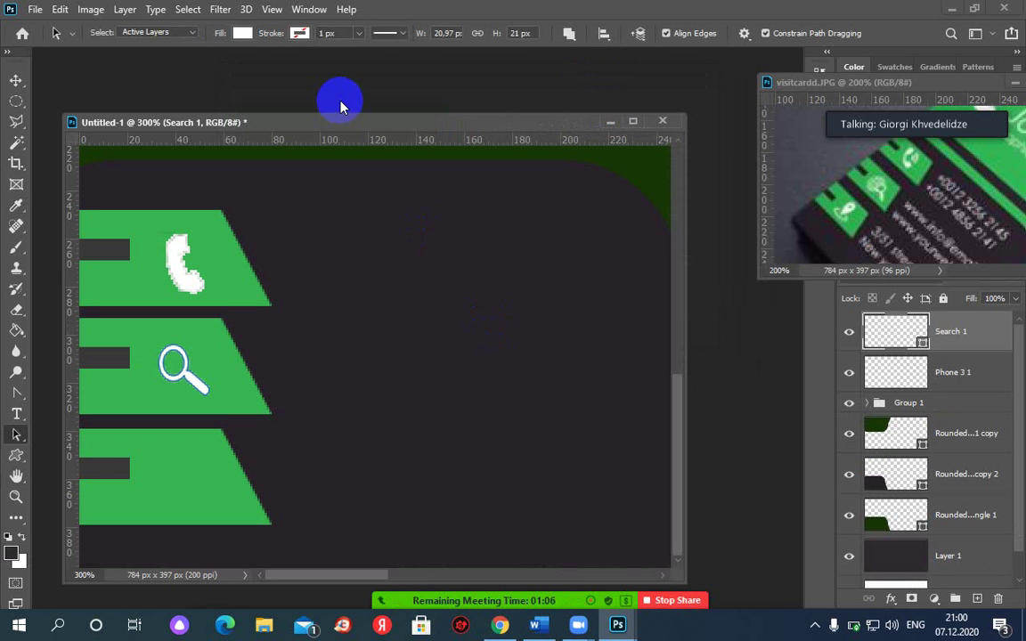
Try opening location.webp from the ps folder and dismiss the wrong file type error
left_click(33, 10)
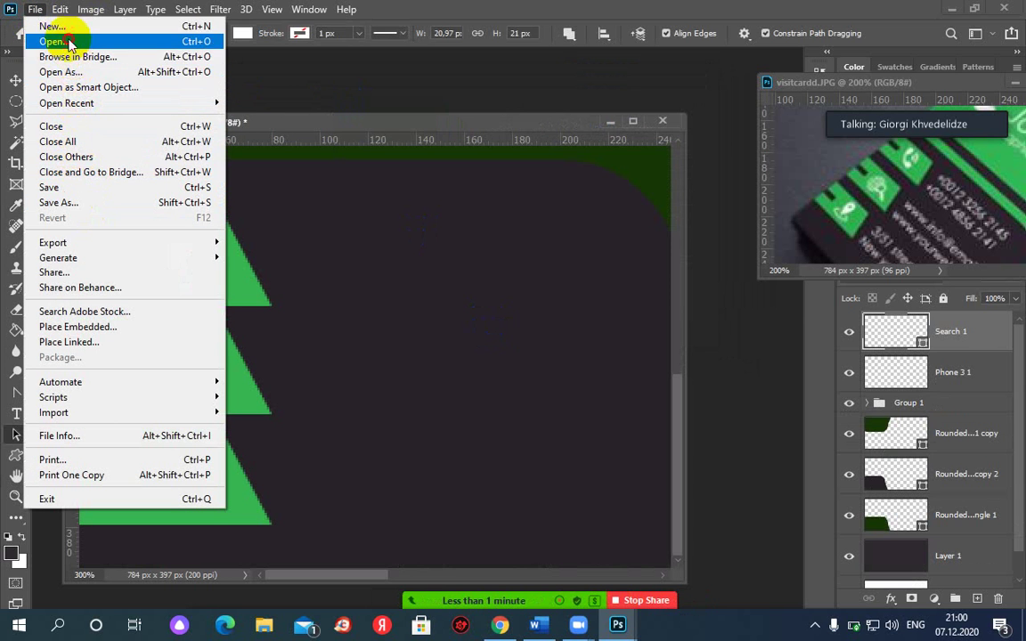
left_click(412, 122)
key("ctrl+o")
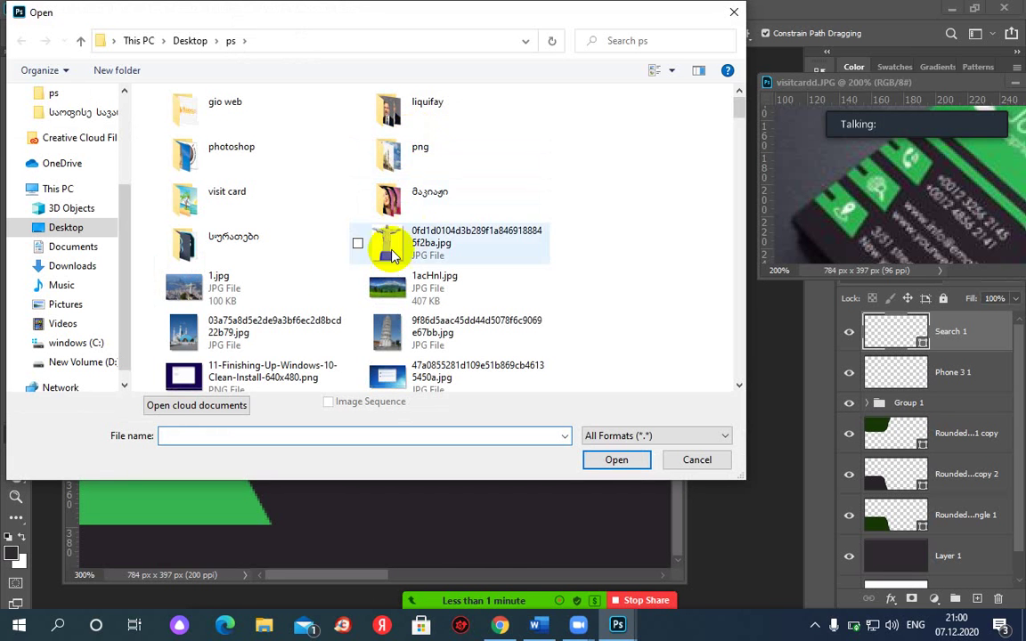
scroll(311, 283, "down", 2)
left_click(414, 230)
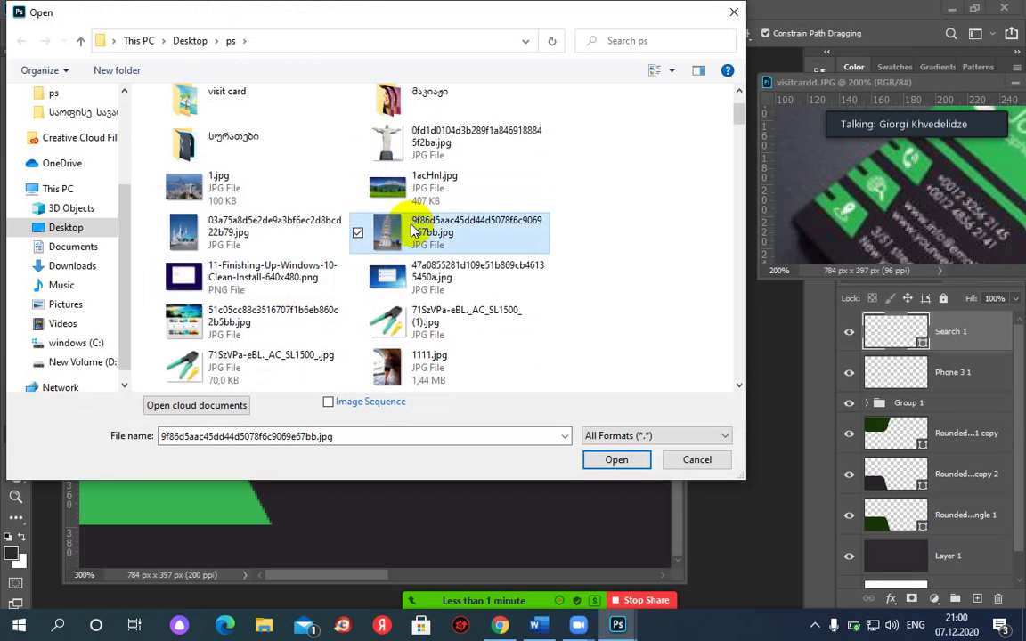
scroll(414, 230, "down", 10)
left_click(414, 229)
scroll(414, 230, "down", 1)
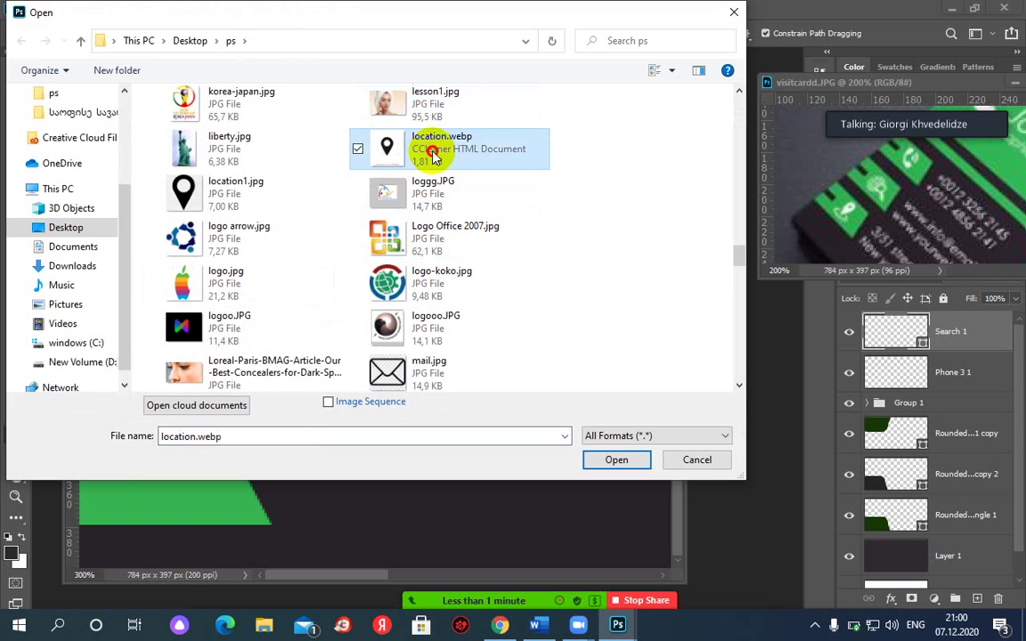
double_click(435, 152)
left_click(485, 240)
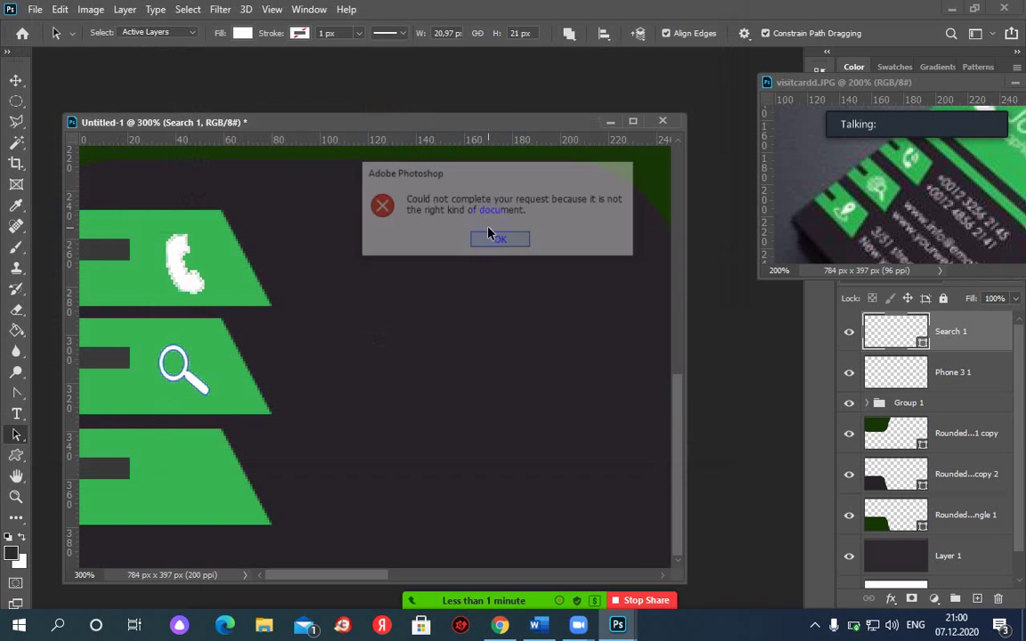
Open location1.jpg from the ps folder via File > Open
left_click(35, 9)
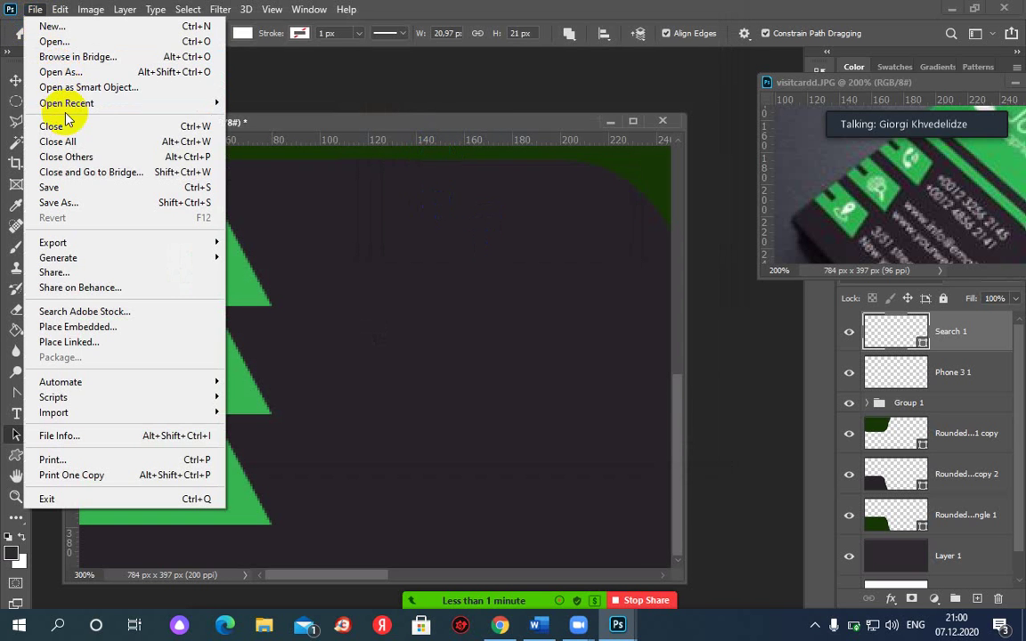
left_click(57, 41)
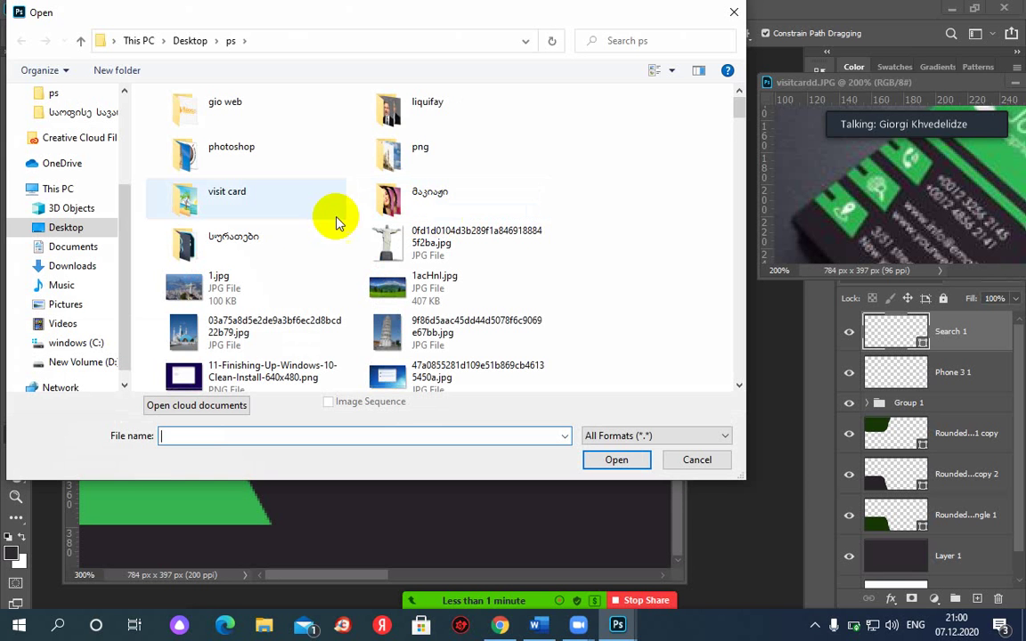
scroll(389, 206, "down", 10)
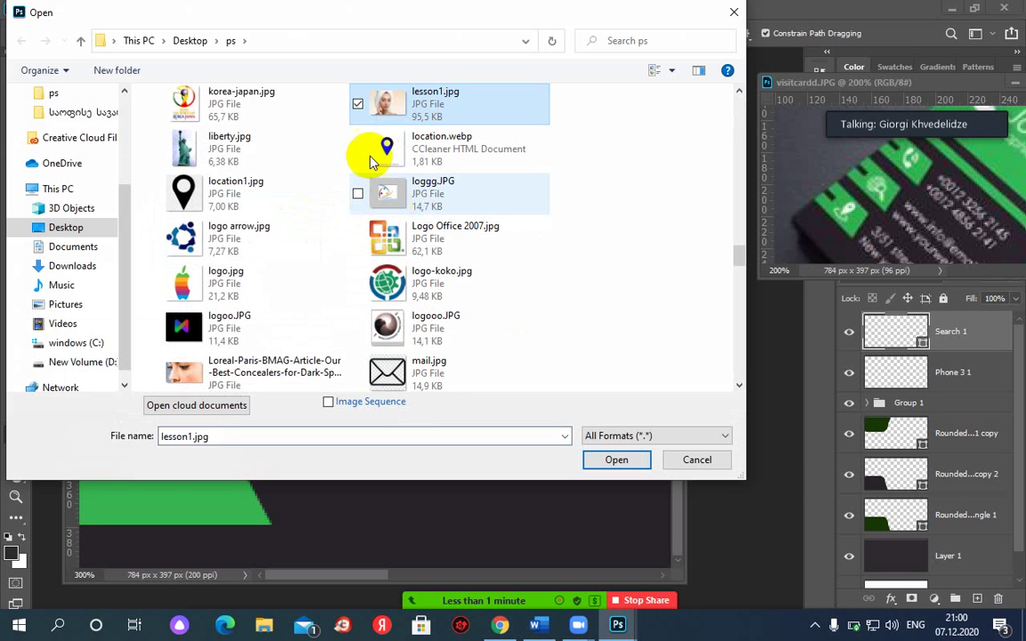
double_click(239, 194)
Float location1.jpg in its own enlarged document window
left_click(230, 194)
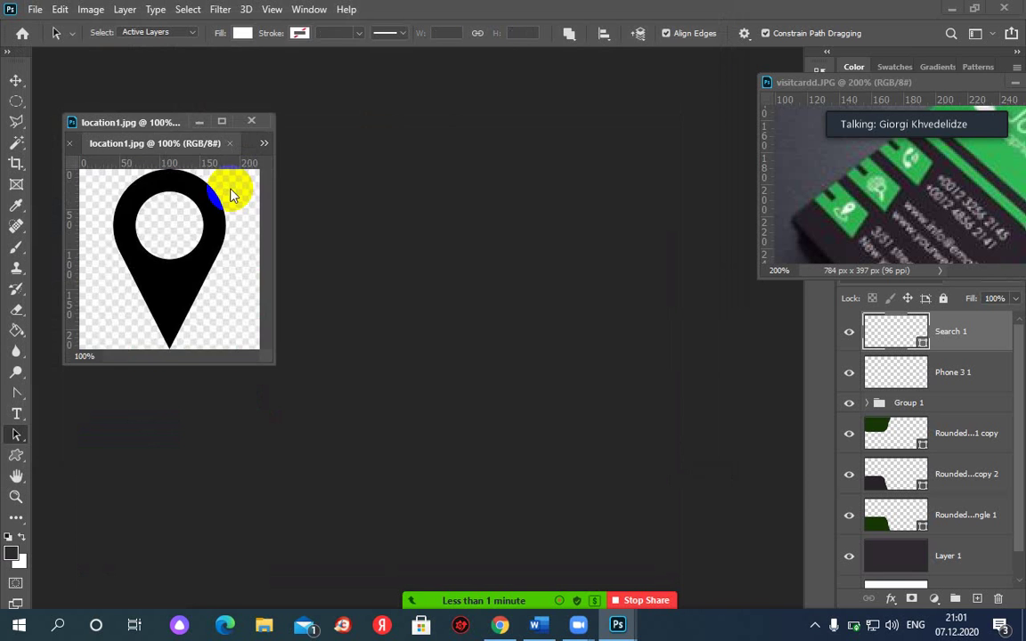
left_click_drag(172, 143, 408, 154)
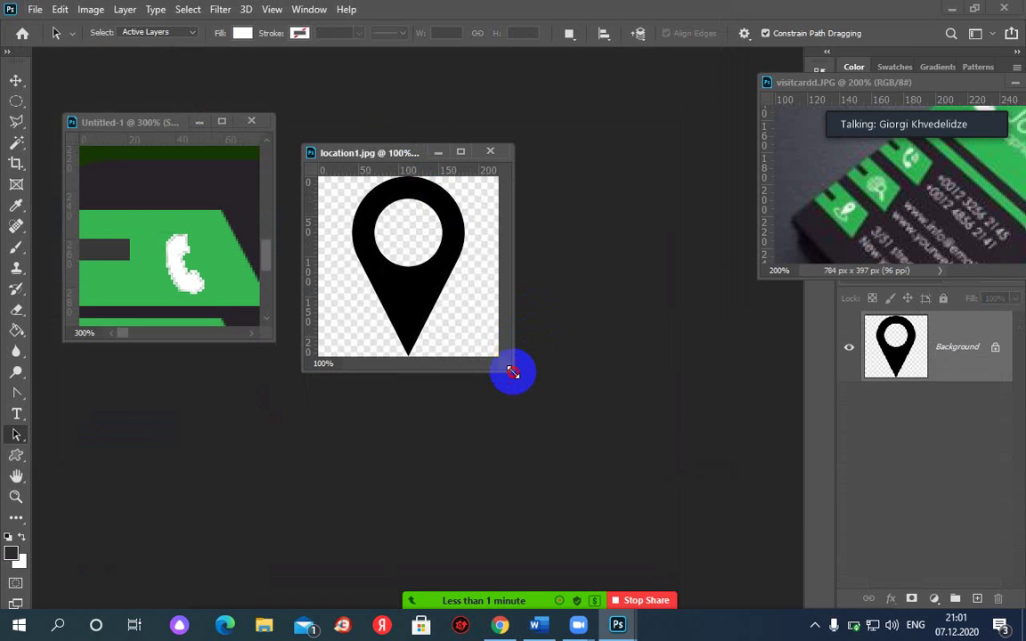
left_click_drag(512, 369, 688, 468)
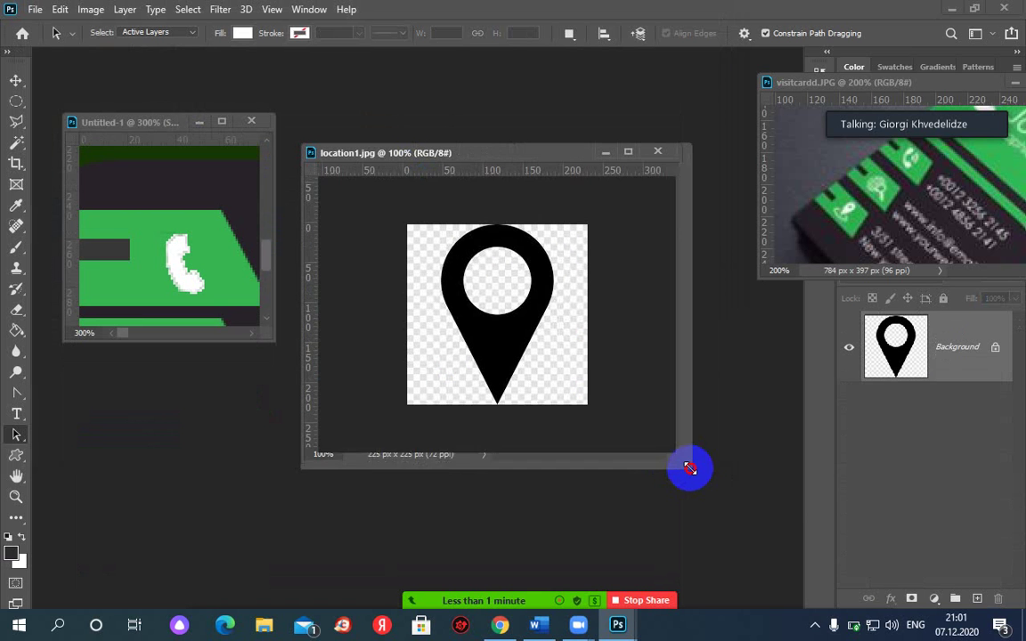
Resize location1.jpg to 3,94 cm wide, giving 112 × 112 px
left_click(90, 9)
left_click(138, 131)
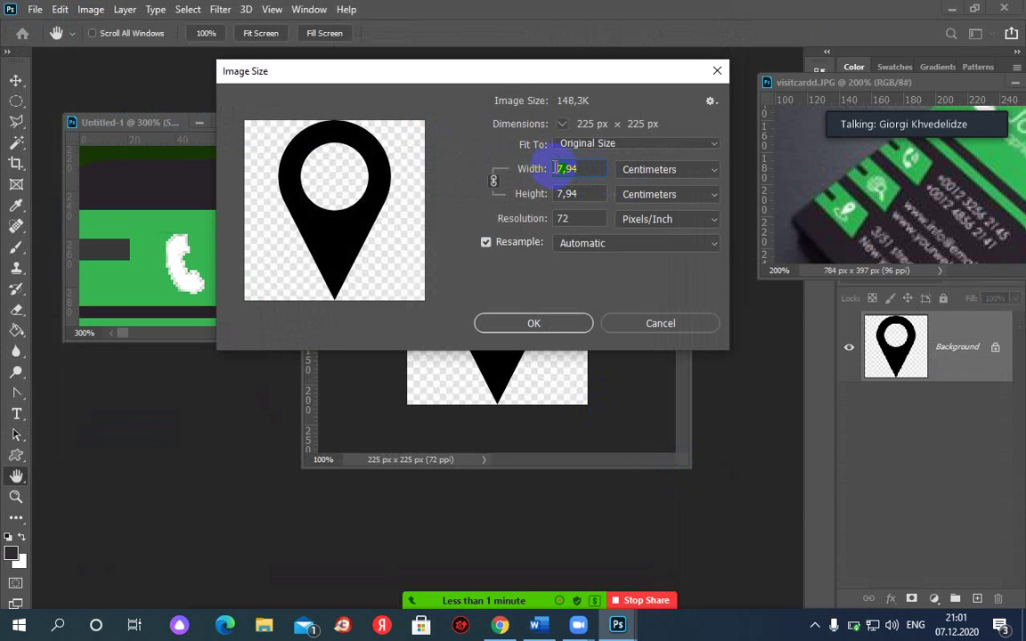
type("394")
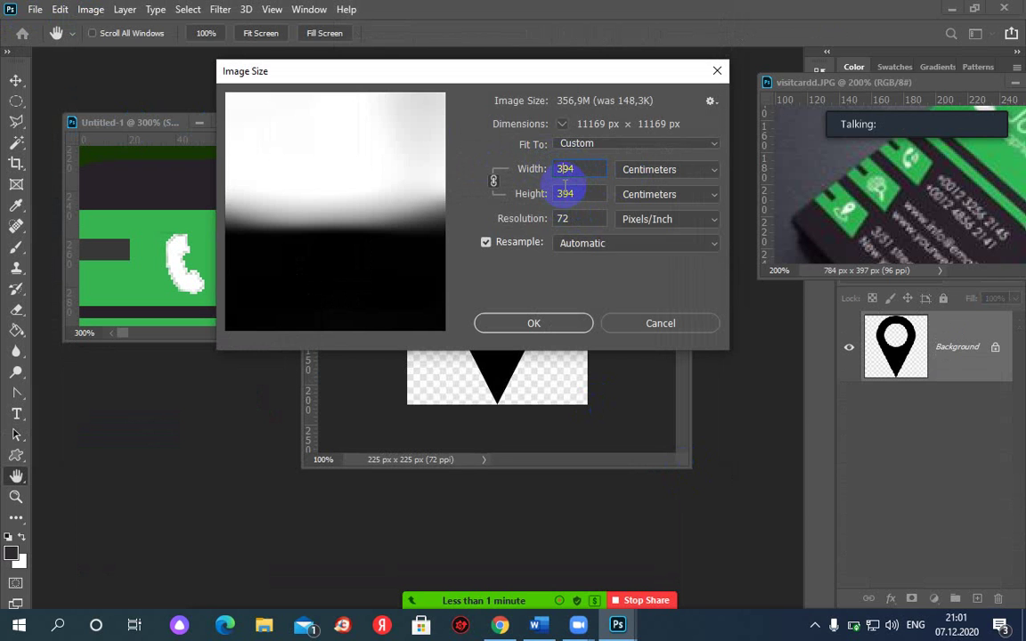
type("3,94")
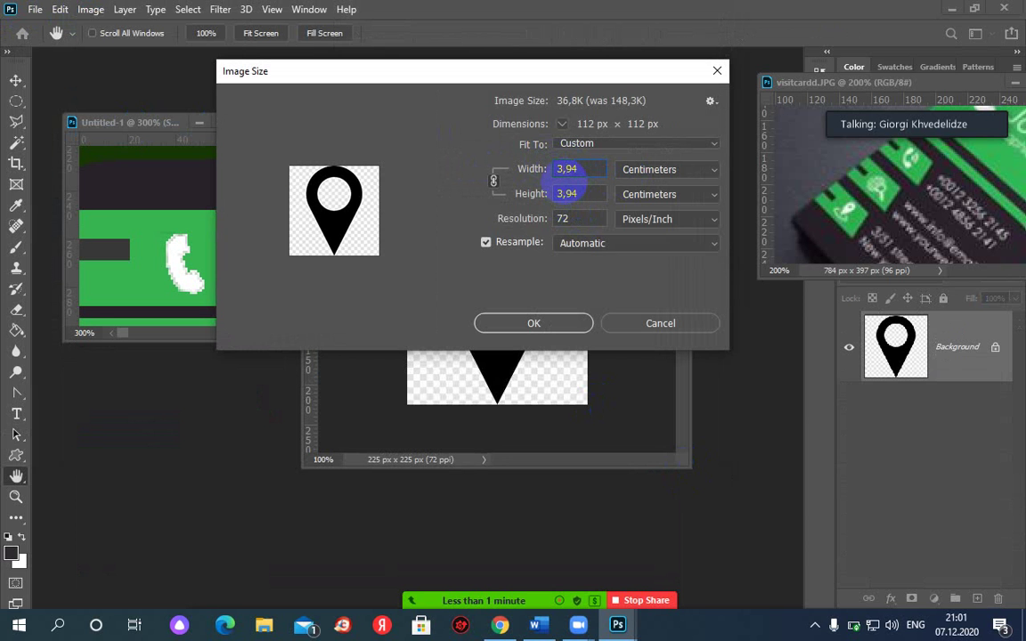
left_click(563, 323)
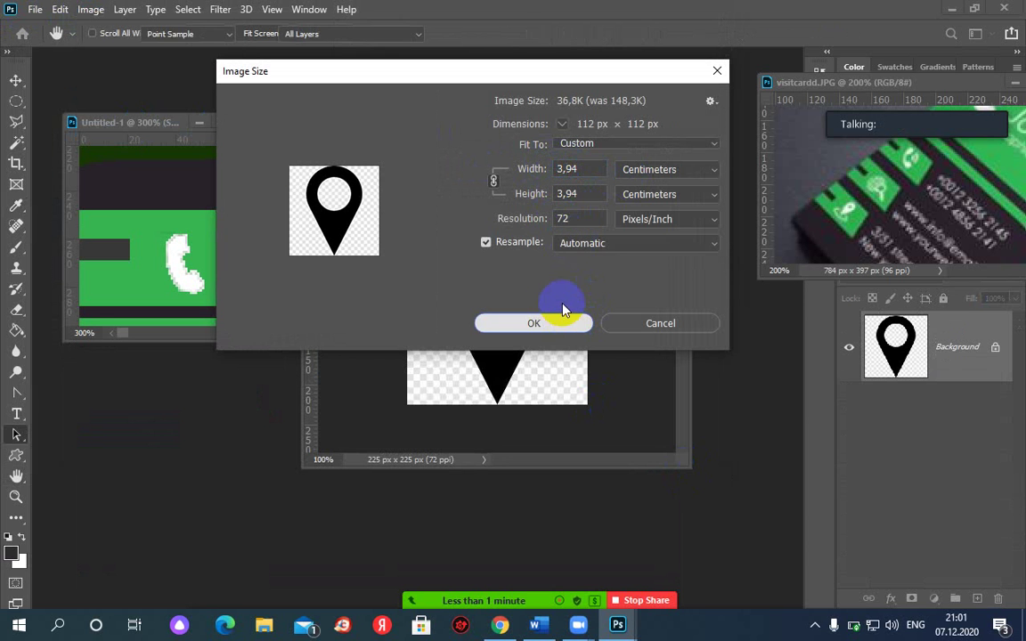
Drag the map pin into the business card and place it over the green stripes
left_click(16, 80)
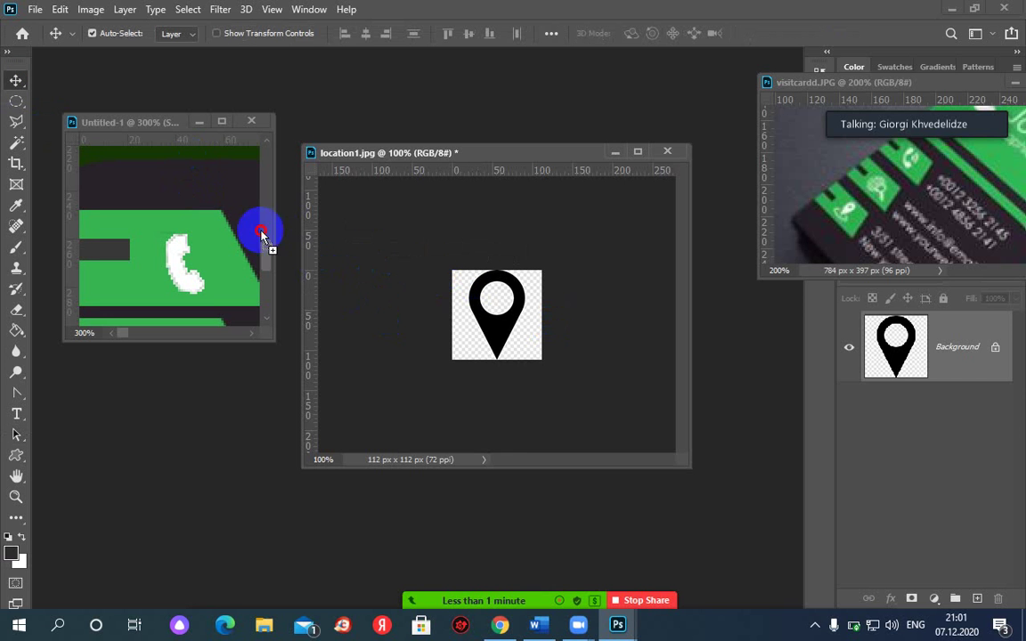
mouse_move(472, 277)
left_mouse_down()
mouse_move(201, 217)
mouse_move(198, 241)
left_mouse_up()
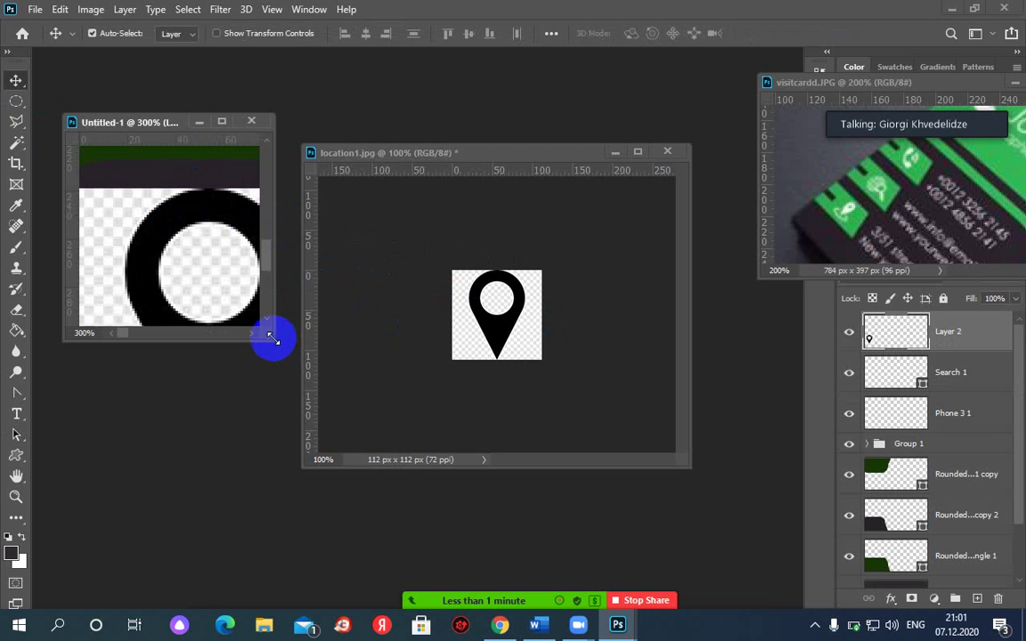
left_click_drag(273, 342, 613, 536)
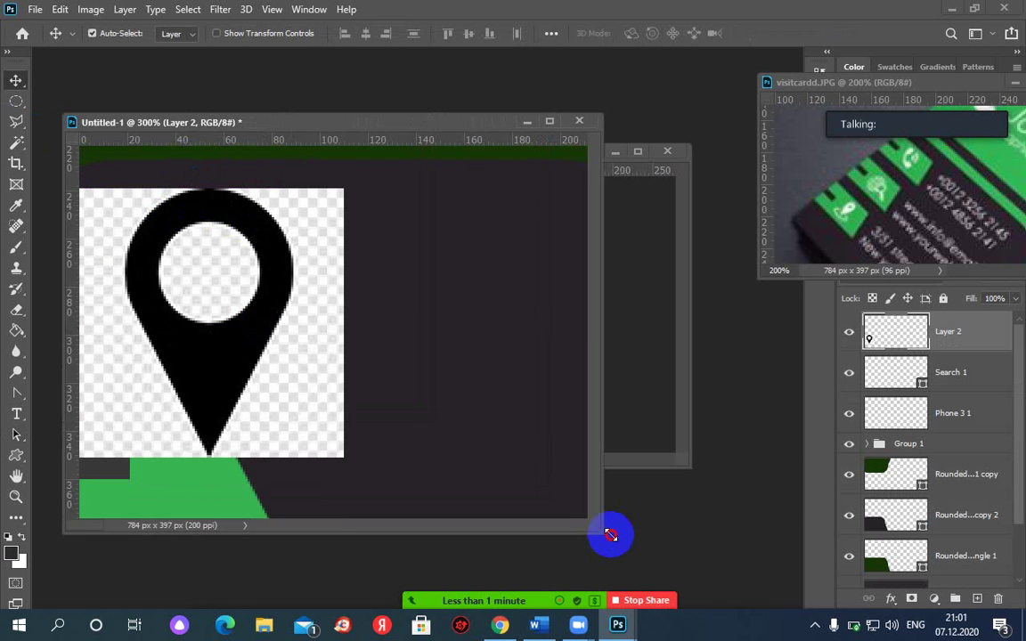
left_click_drag(256, 353, 356, 327)
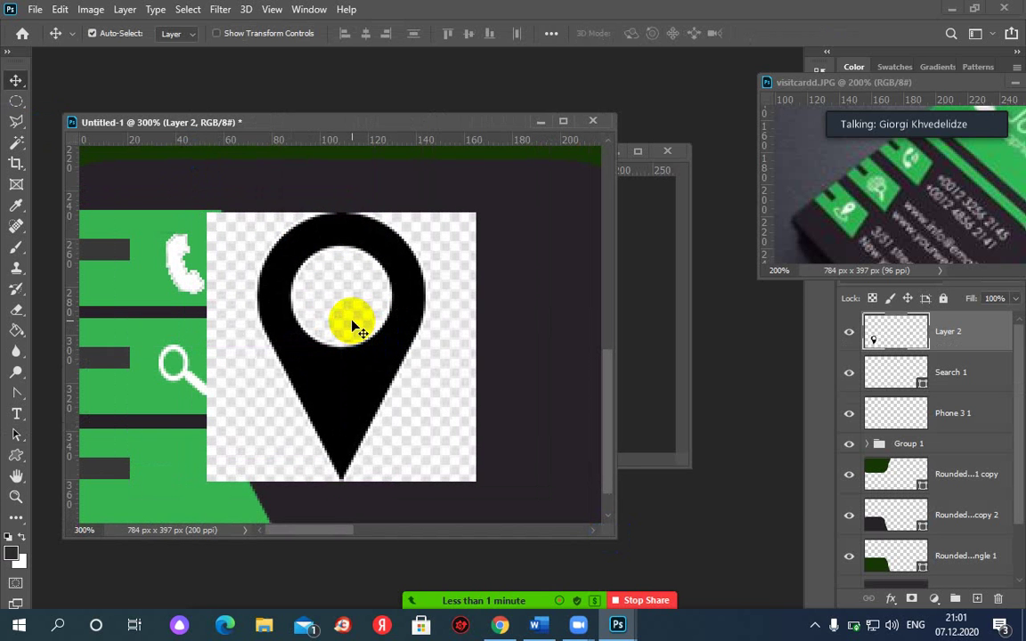
Scale the pin to about 39% and nudge it into place beside the stripes
key("ctrl+t")
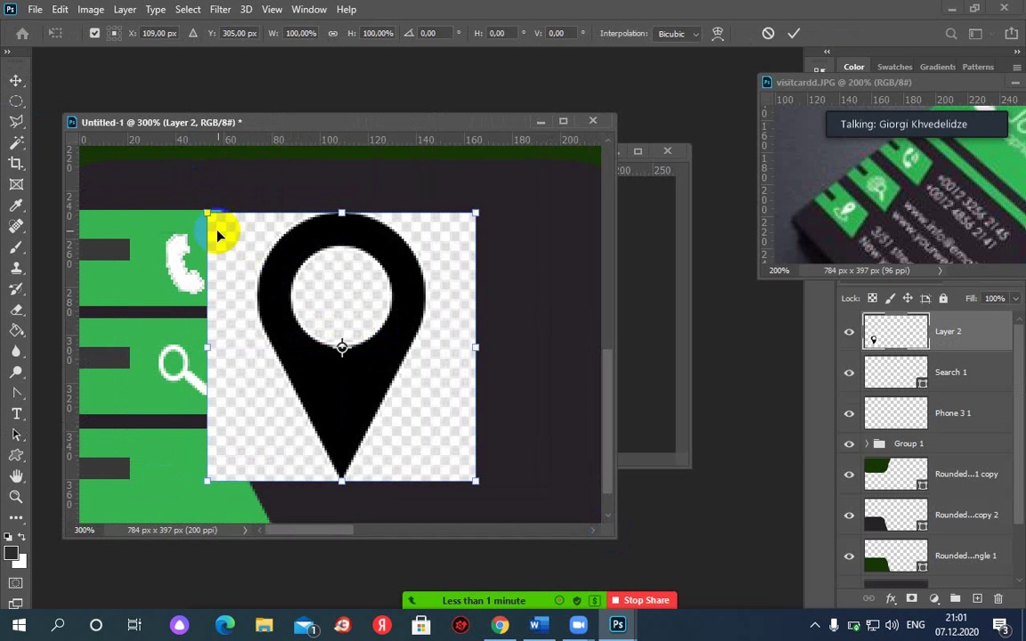
left_click_drag(207, 216, 290, 296)
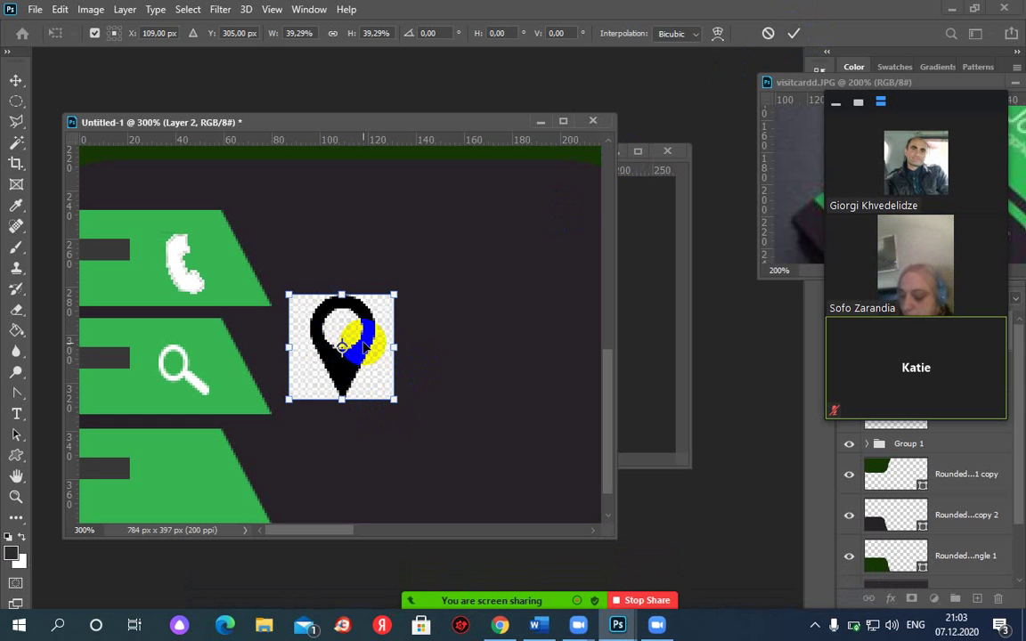
left_click(795, 34)
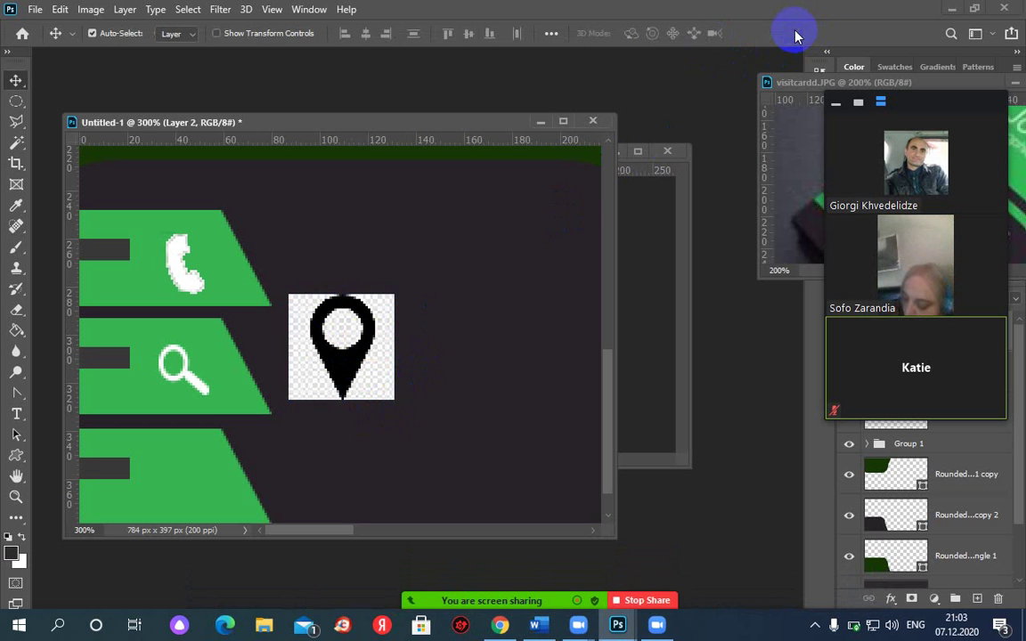
mouse_move(366, 341)
left_mouse_down()
mouse_move(348, 358)
mouse_move(367, 353)
left_mouse_up()
left_click(20, 313)
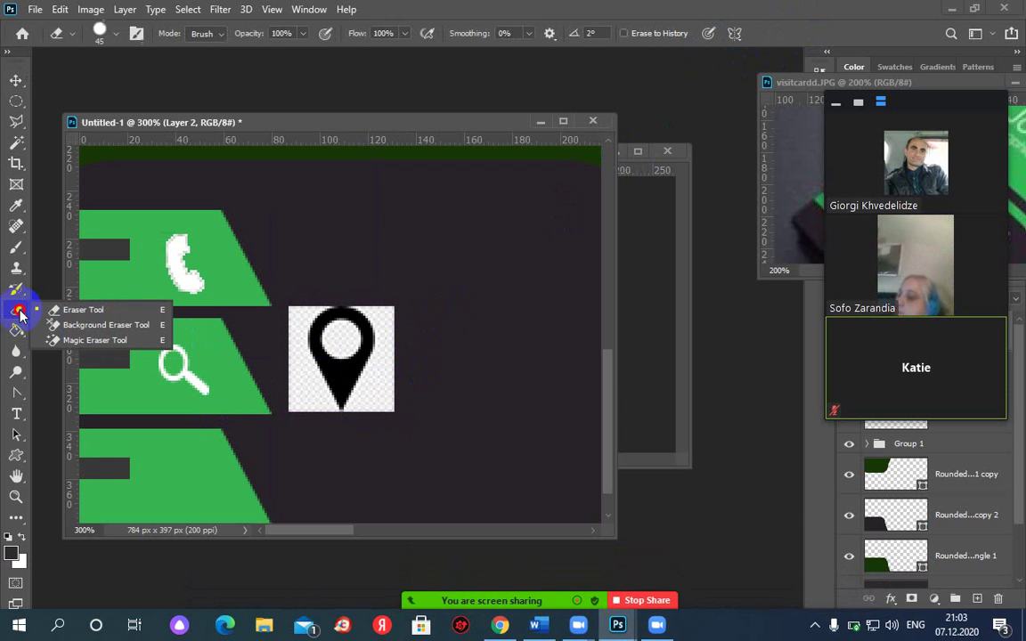
left_click(89, 340)
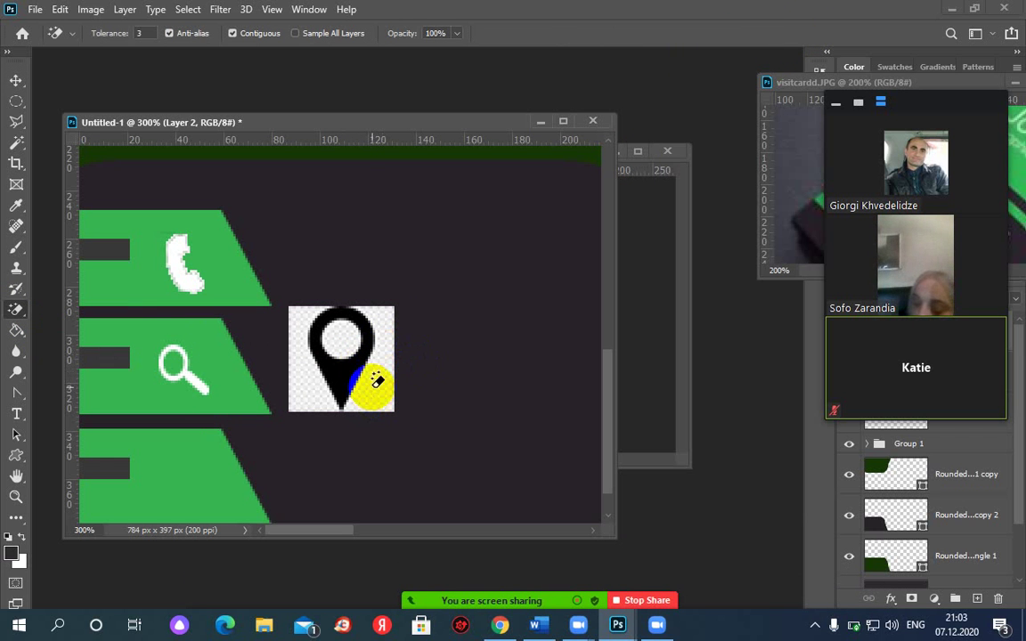
Magic-Wand select the pin's checkered square background, delete it, and deselect
left_click(18, 145)
left_click(66, 173)
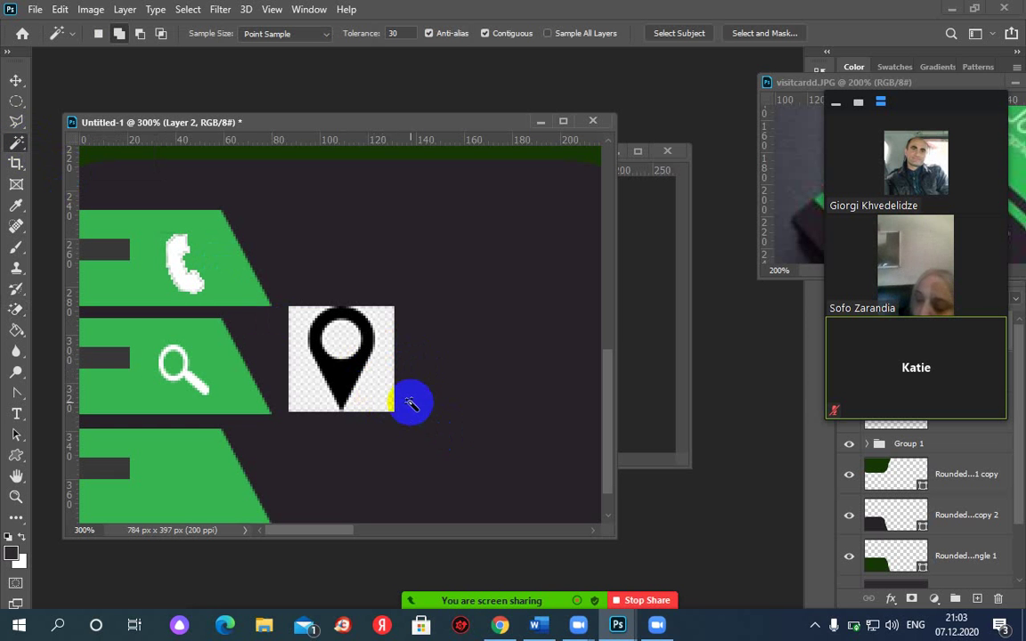
left_click(381, 392)
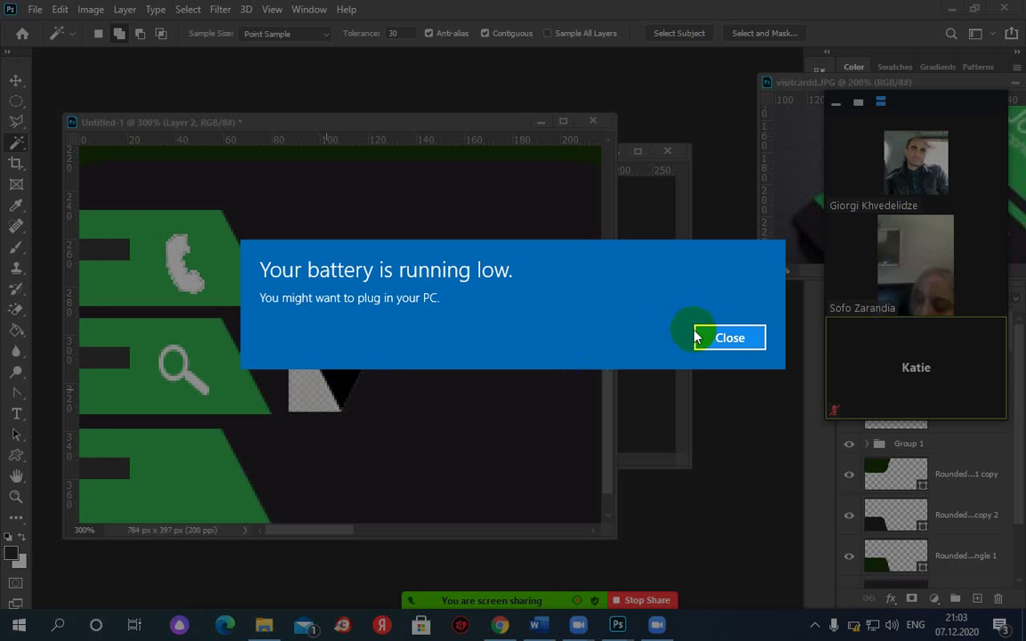
left_click(729, 338)
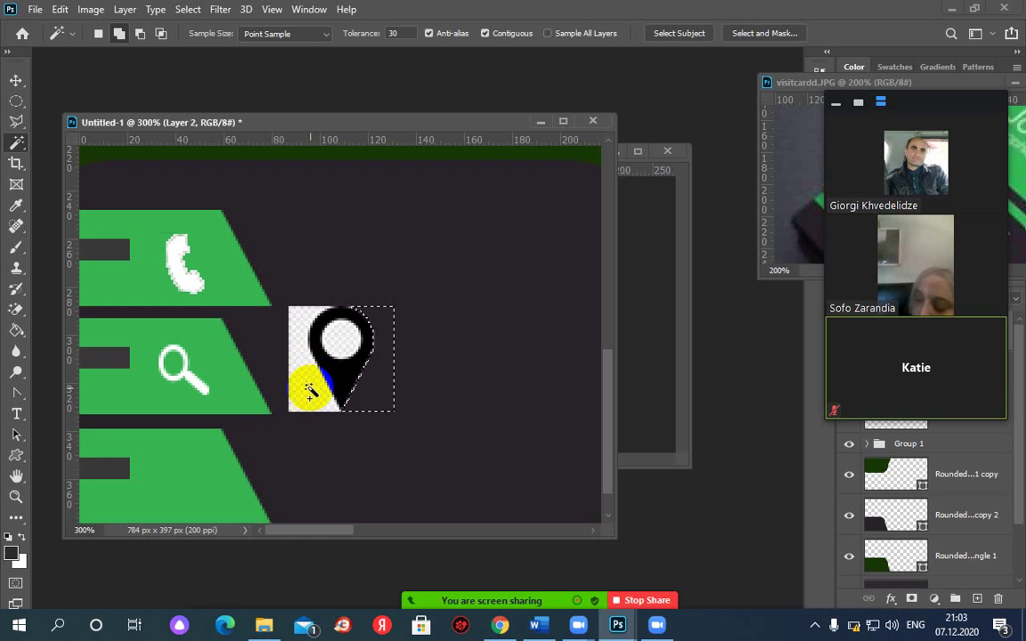
left_click(311, 384)
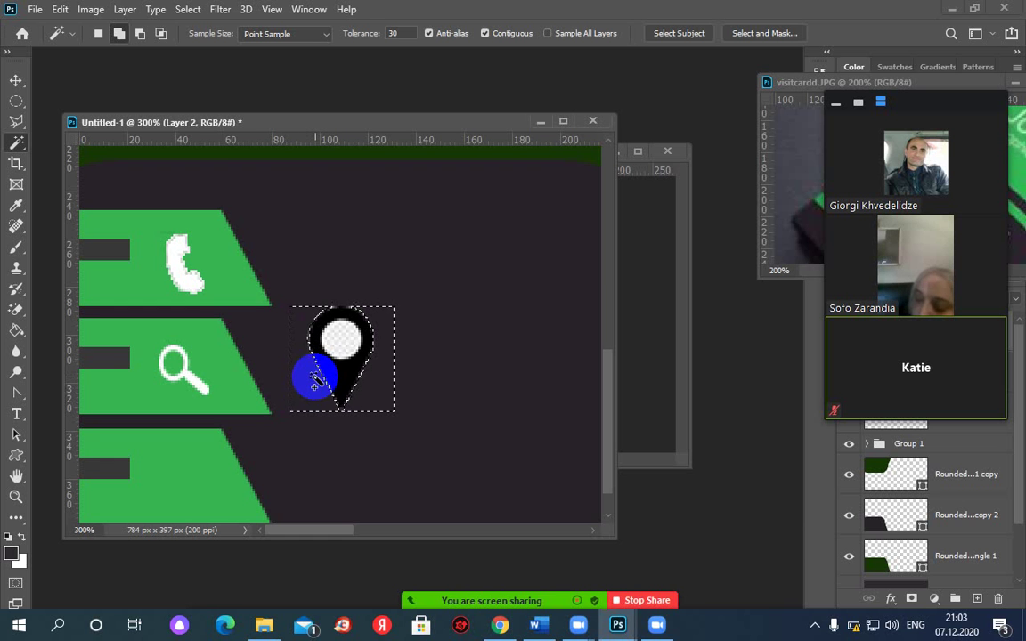
left_click(343, 346)
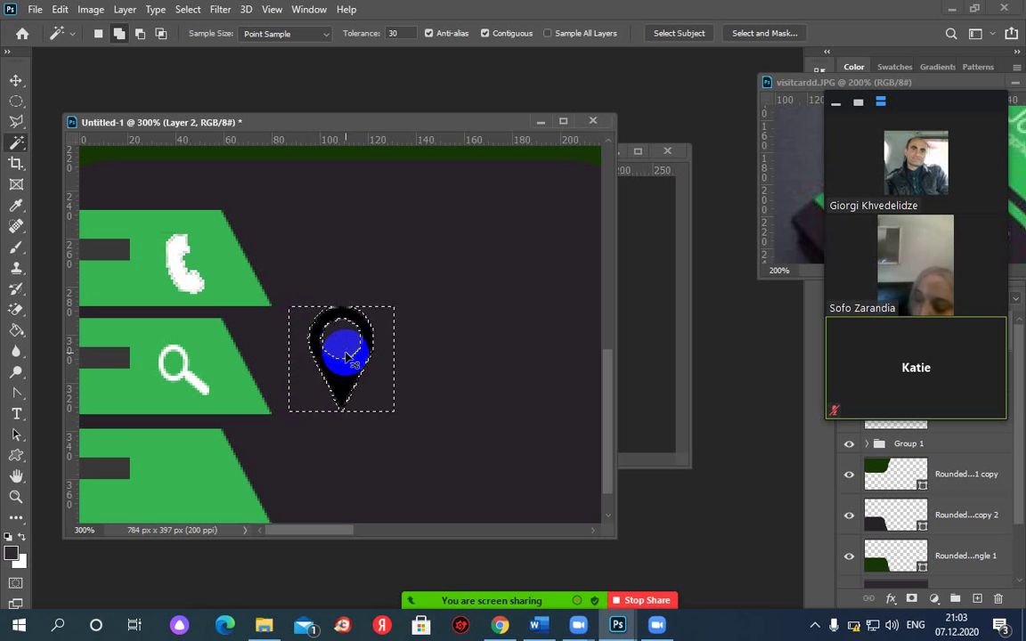
key("ctrl+d")
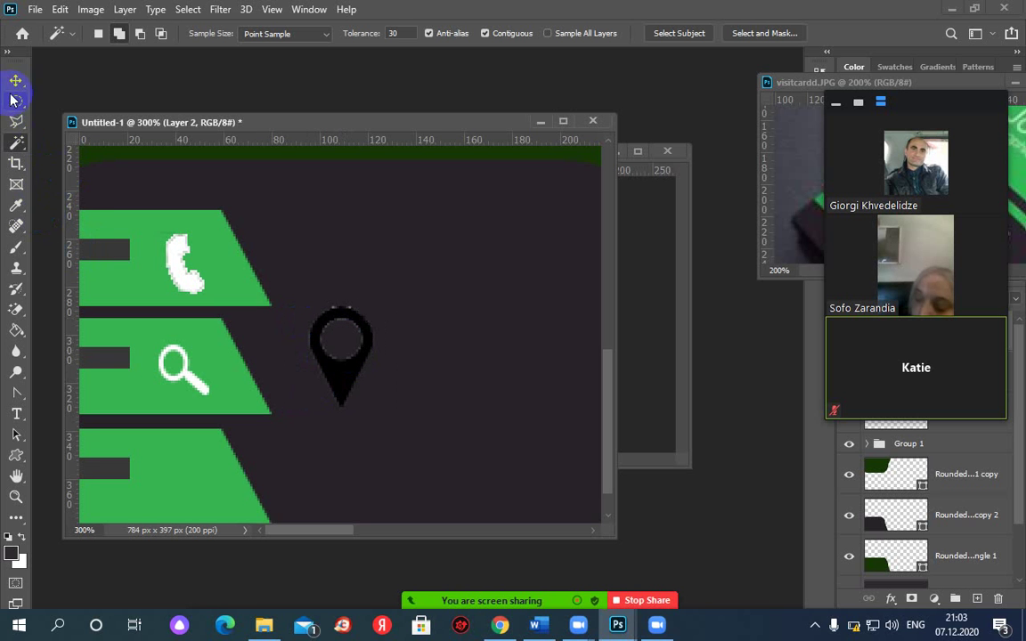
left_click(16, 80)
Move the pin onto the bottom green stripe and shrink it to about 60%
mouse_move(325, 368)
left_mouse_down()
mouse_move(190, 476)
mouse_move(167, 481)
left_mouse_up()
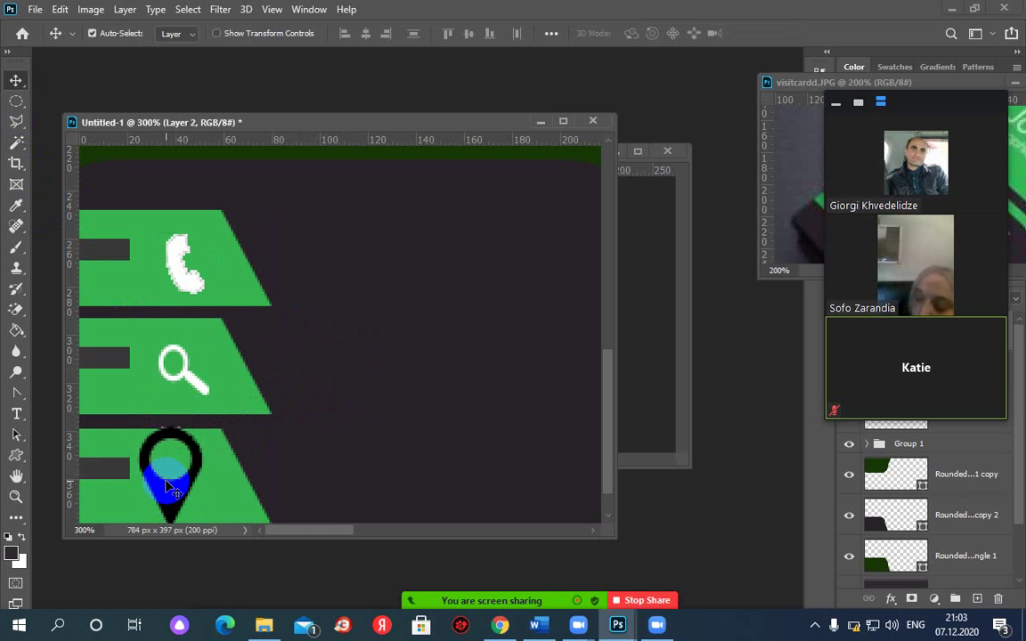
key("ctrl+t")
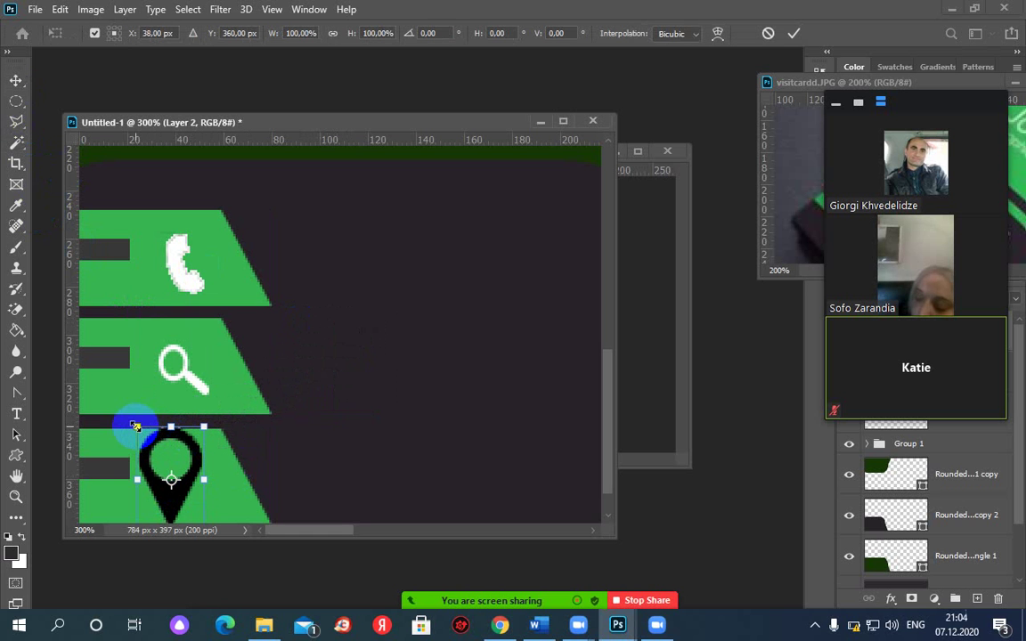
left_click_drag(135, 426, 149, 447)
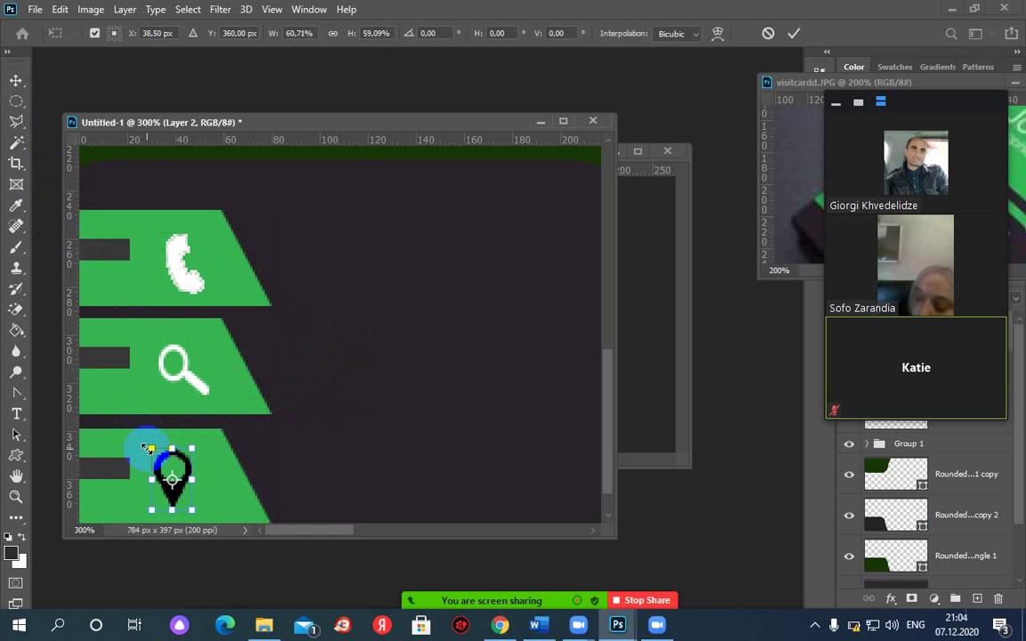
key("Return")
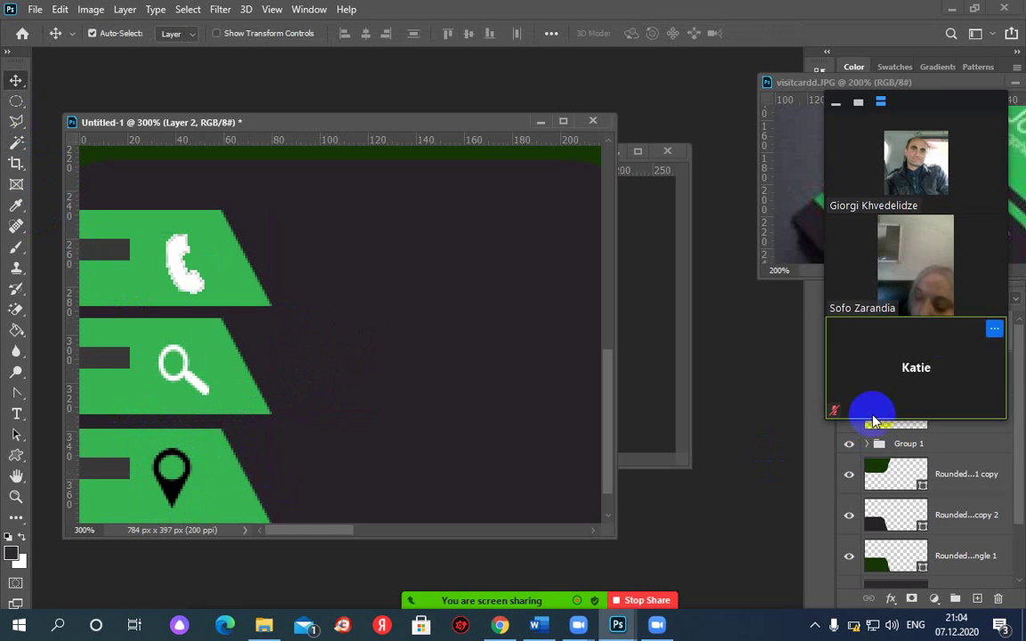
Load the Layer 2 pin as a selection, invert it to white, and deselect
left_click(837, 103)
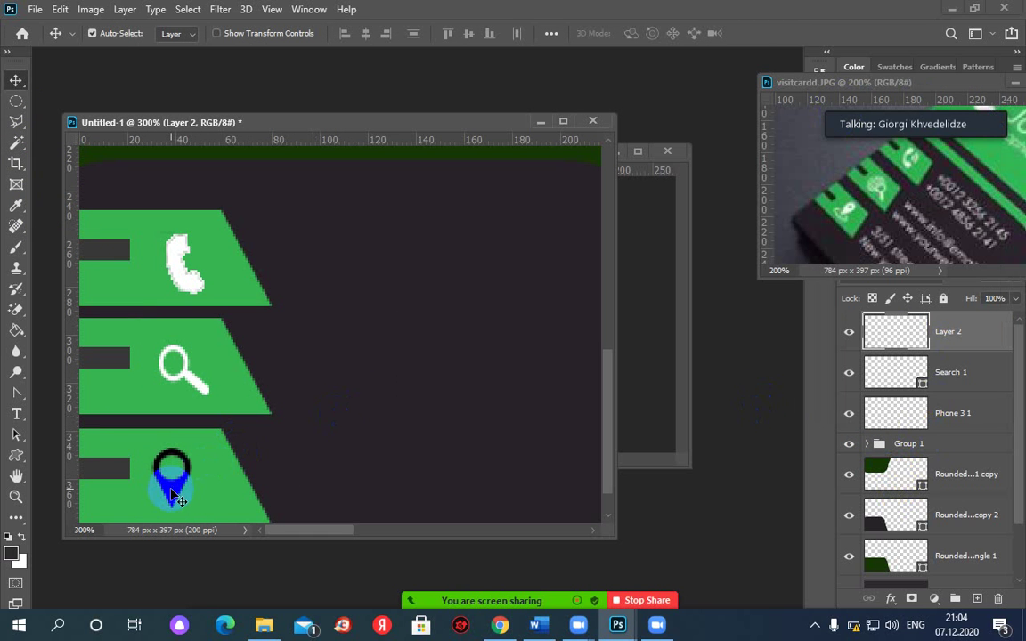
left_click(896, 334)
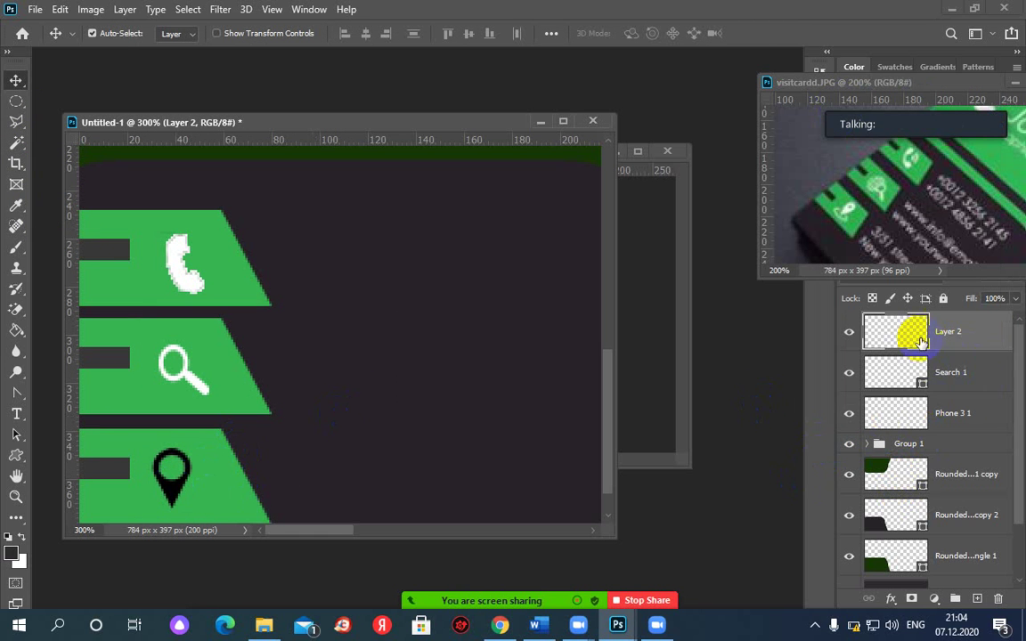
left_click(888, 334, "ctrl")
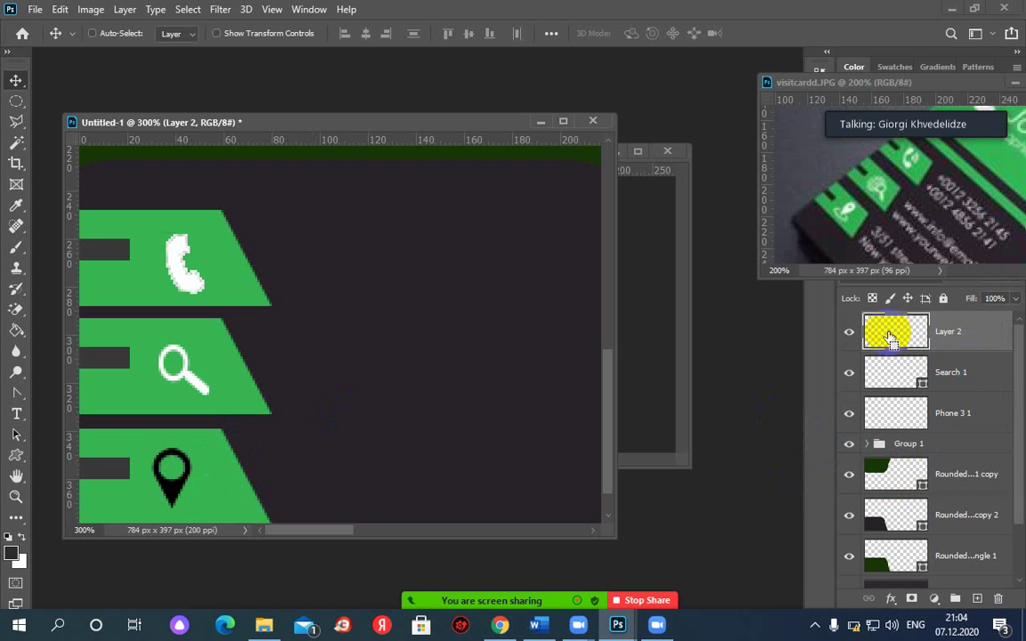
left_click(146, 483)
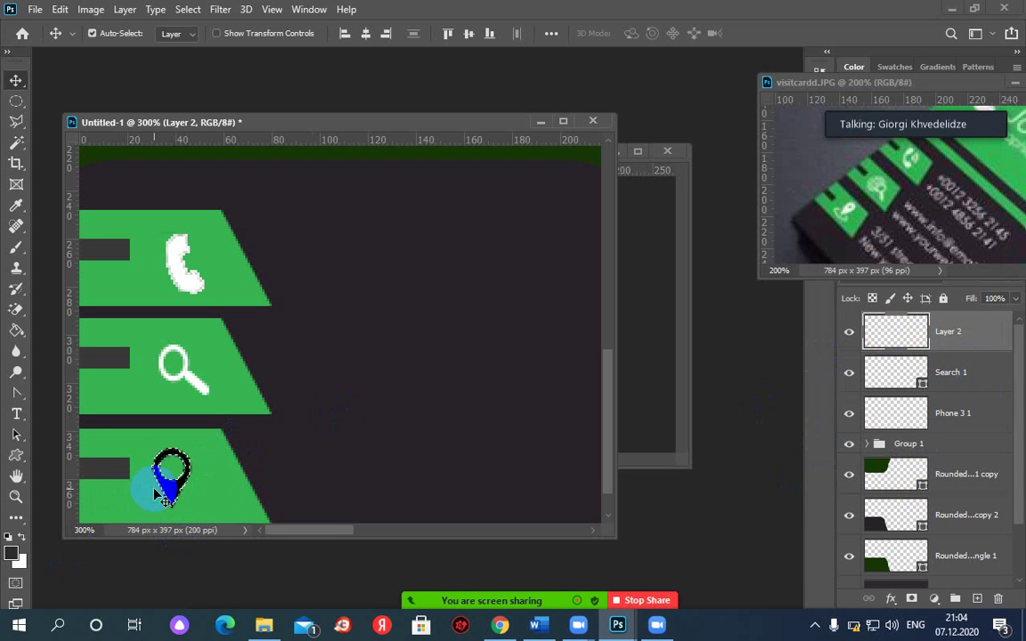
key("ctrl+i")
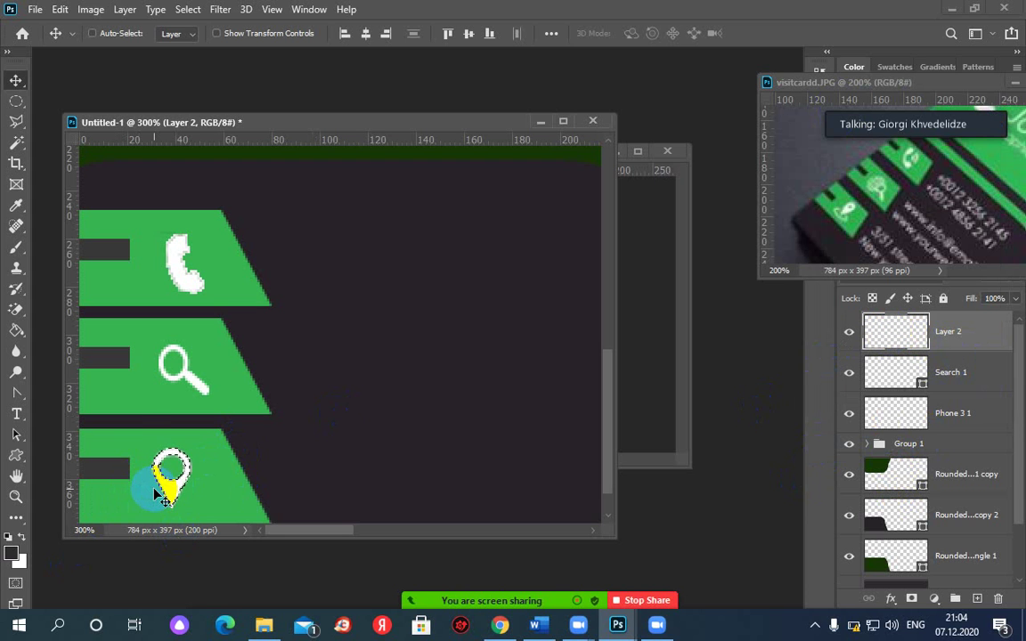
key("ctrl+d")
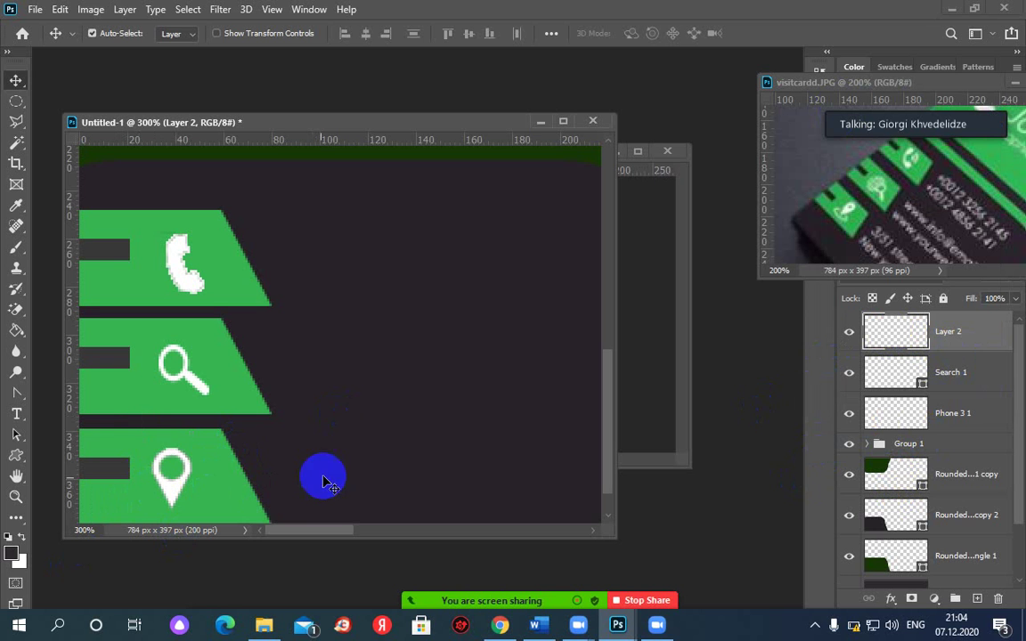
key("ctrl+minus")
key("ctrl+minus")
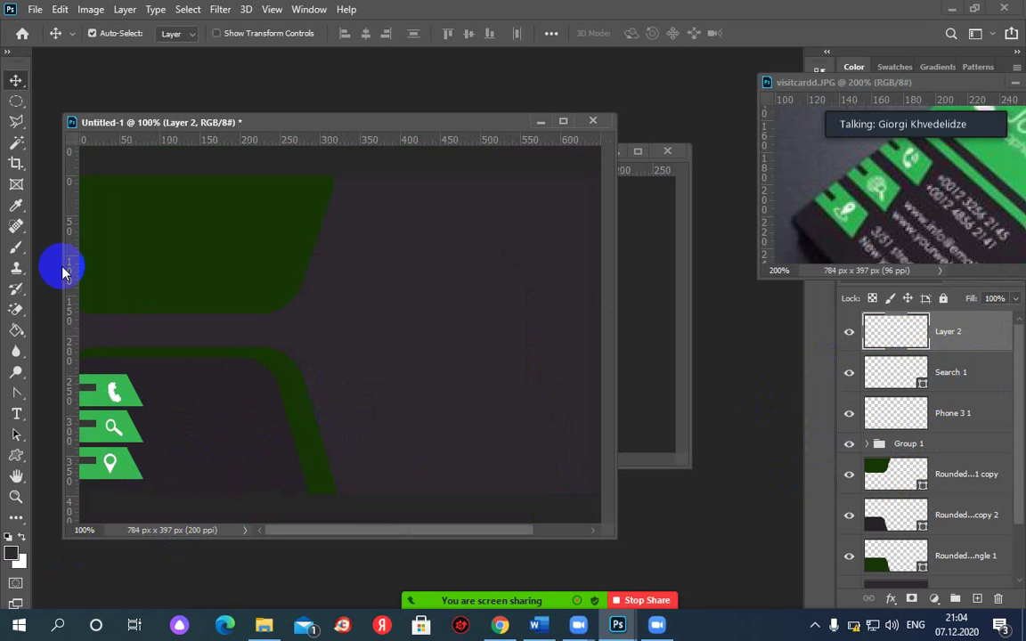
Add a vertical guide at x 30 px and check the Phone and Search icon layers
left_click_drag(71, 274, 103, 284)
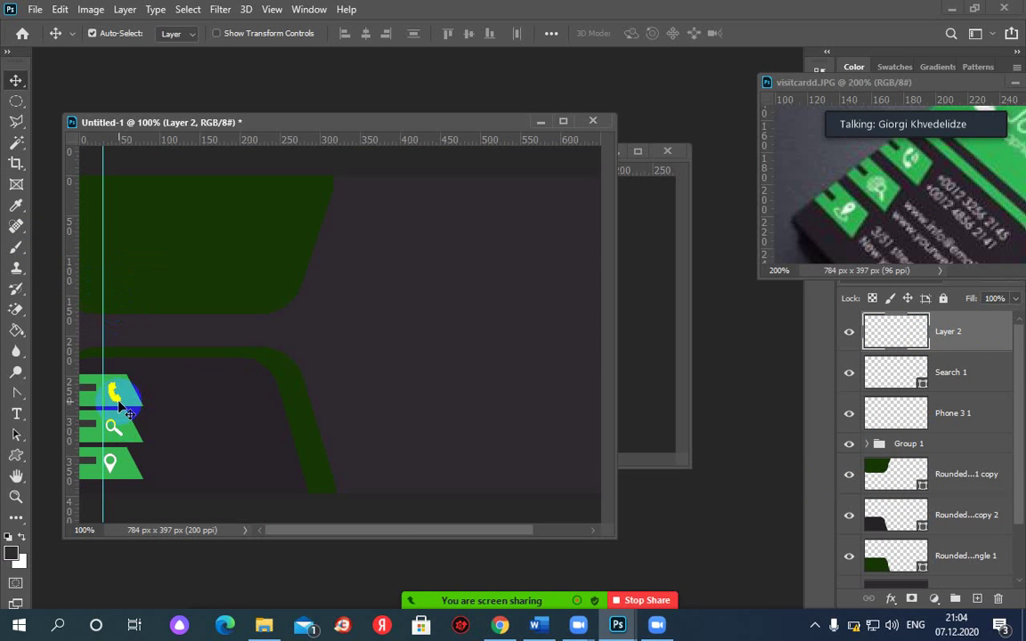
left_click(117, 399)
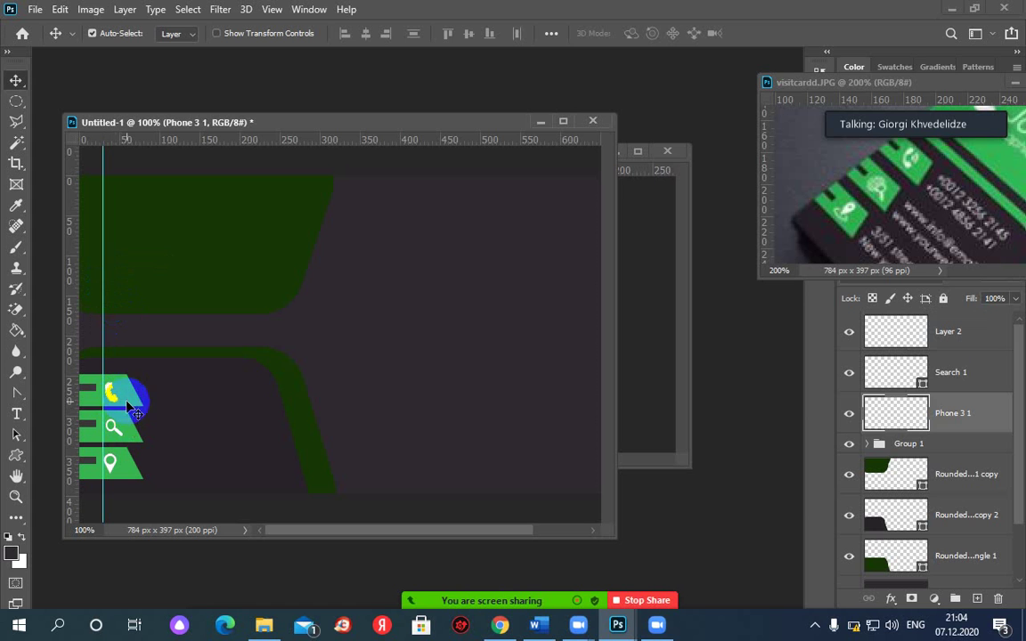
left_click(125, 436)
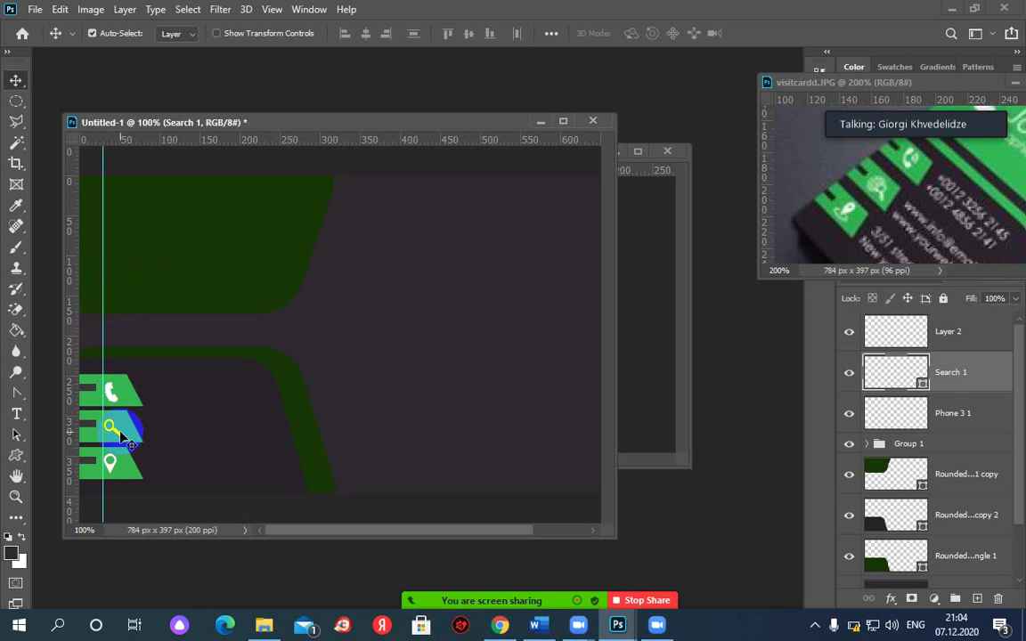
left_click(122, 406)
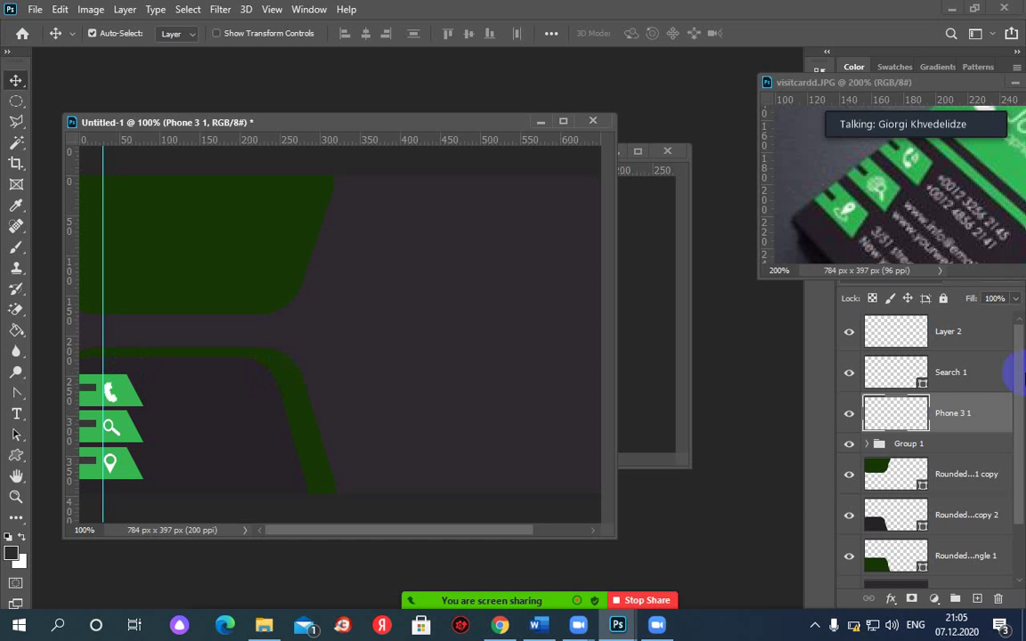
left_click(890, 372, "ctrl")
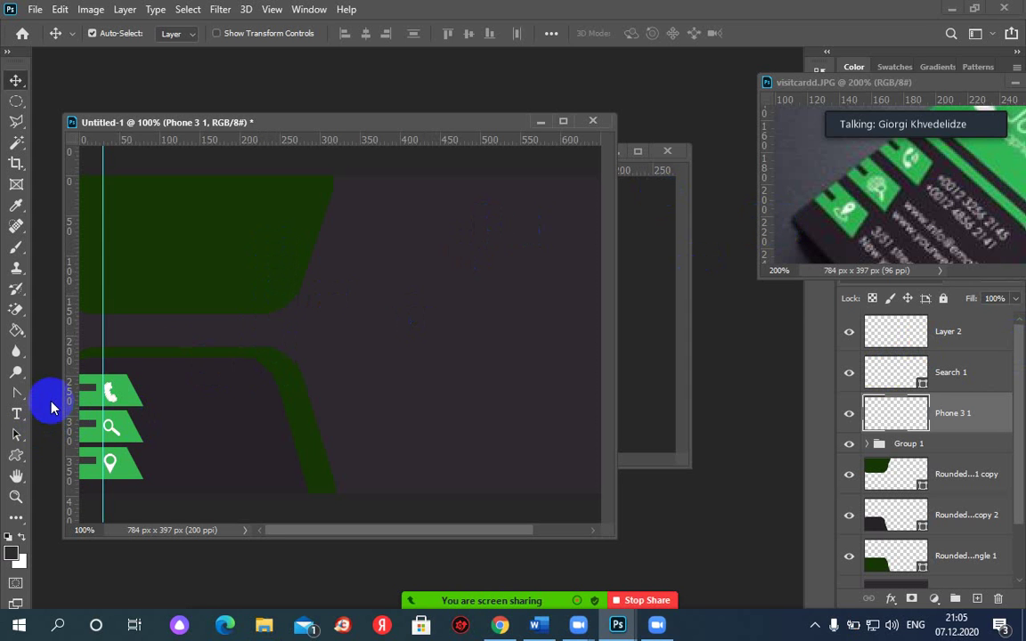
left_click(16, 414)
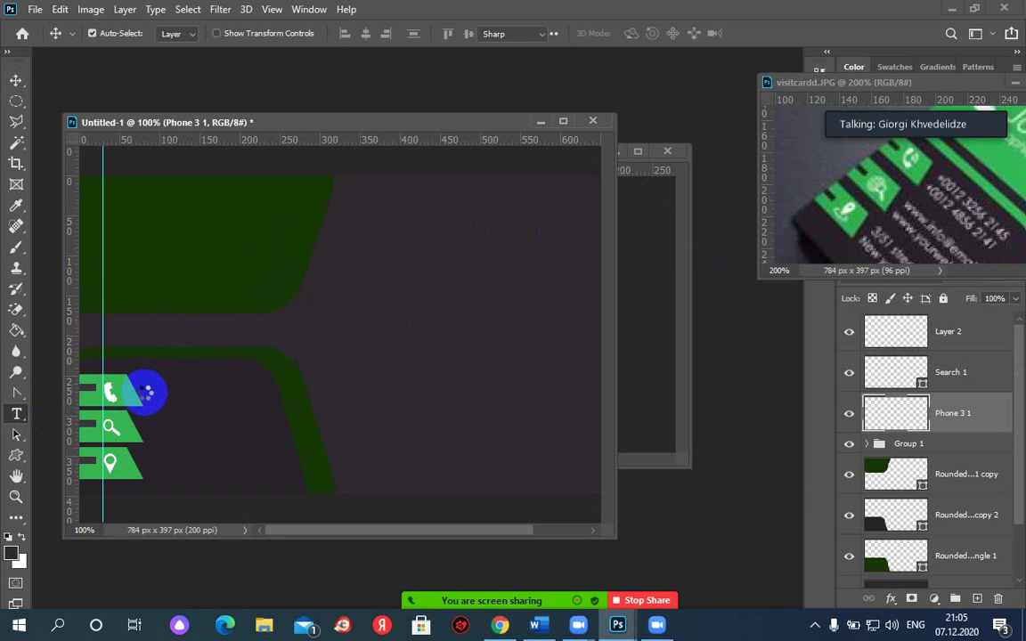
Create a placeholder text layer and move it to the right of the phone icon
left_click(145, 390)
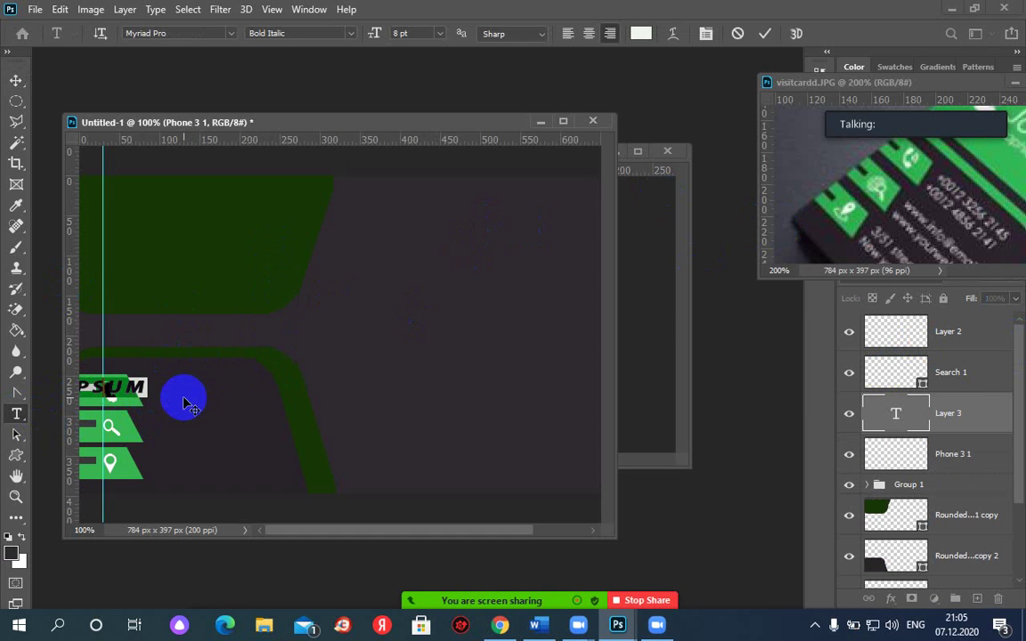
left_click_drag(150, 390, 141, 390)
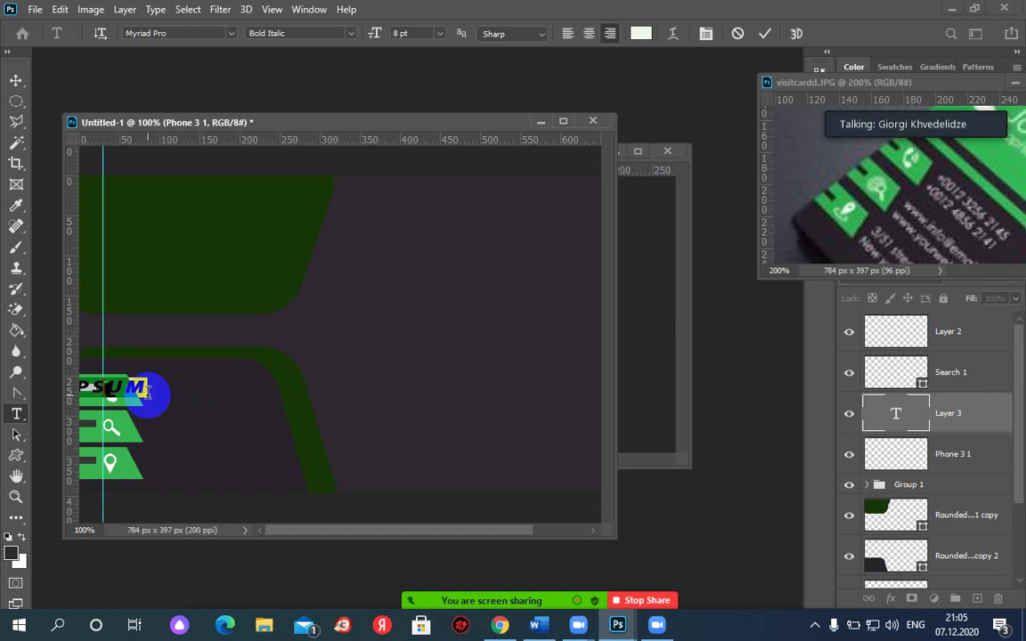
double_click(145, 390)
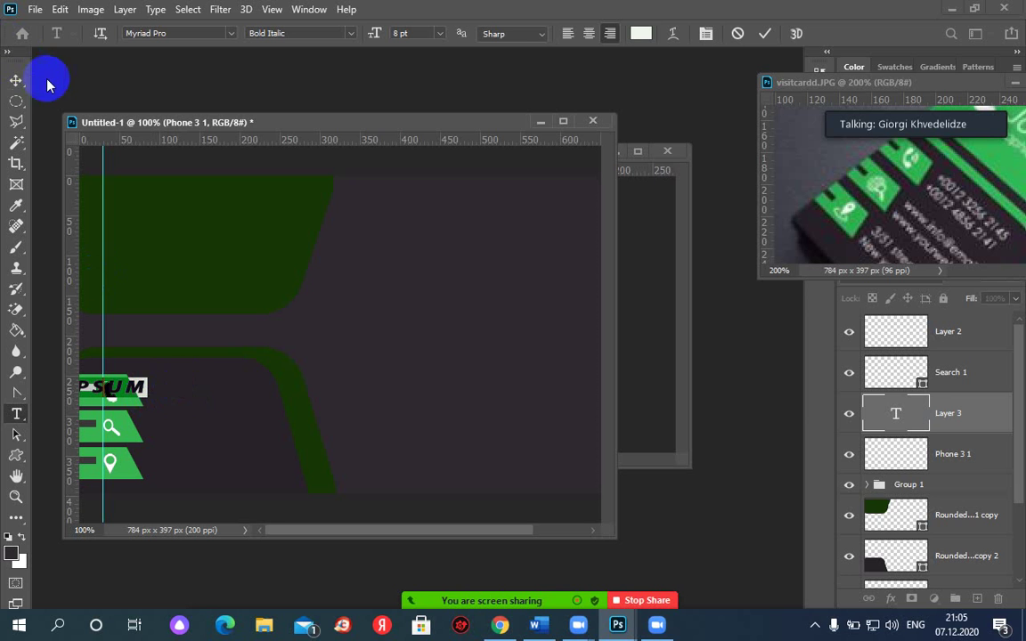
left_click(16, 81)
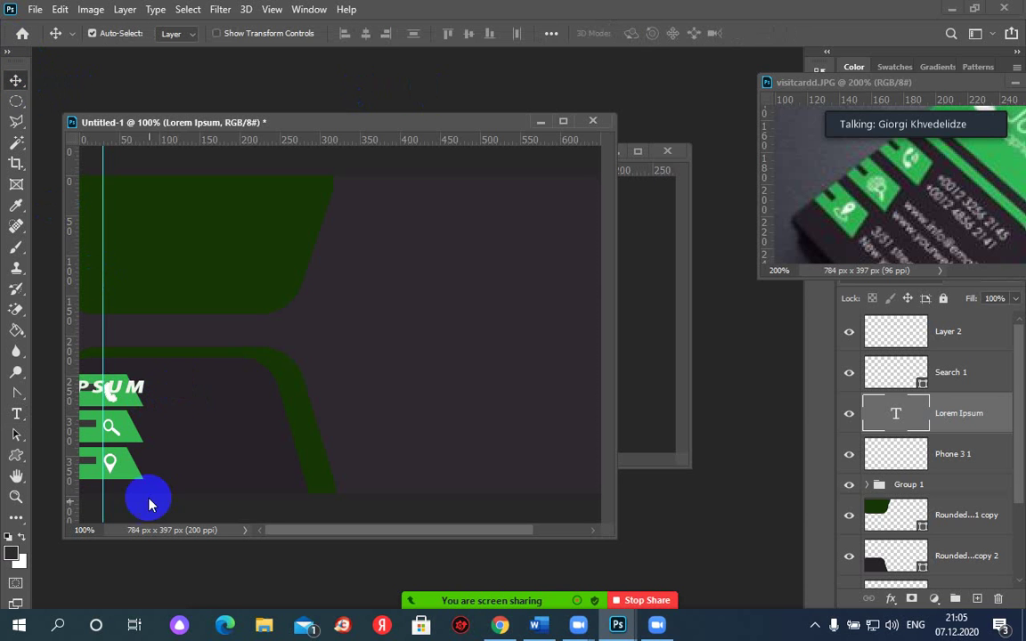
left_click_drag(142, 397, 308, 395)
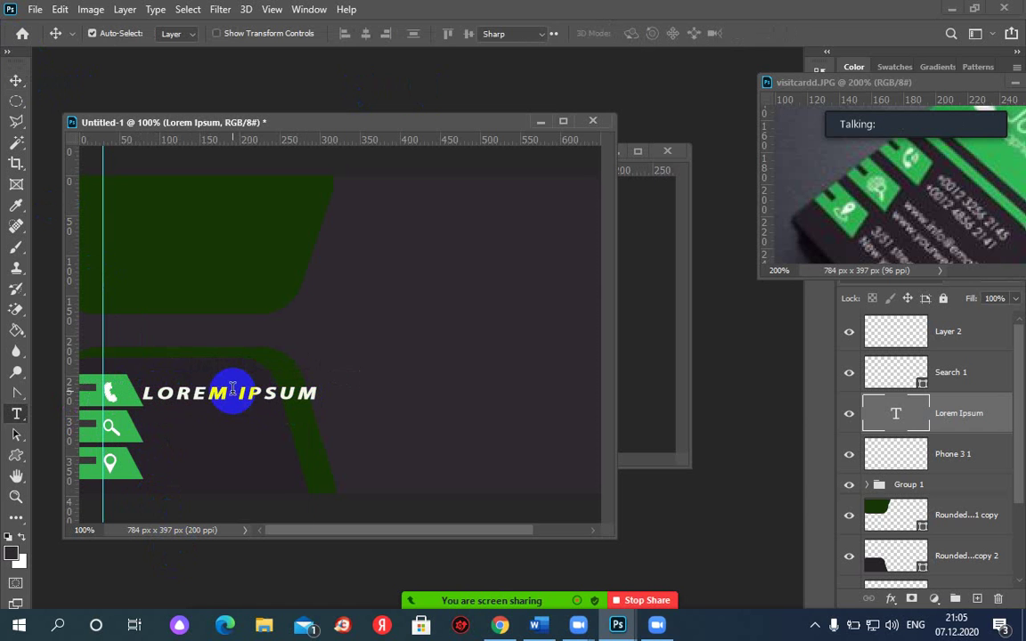
Replace the placeholder text with the card's phone number
double_click(232, 391)
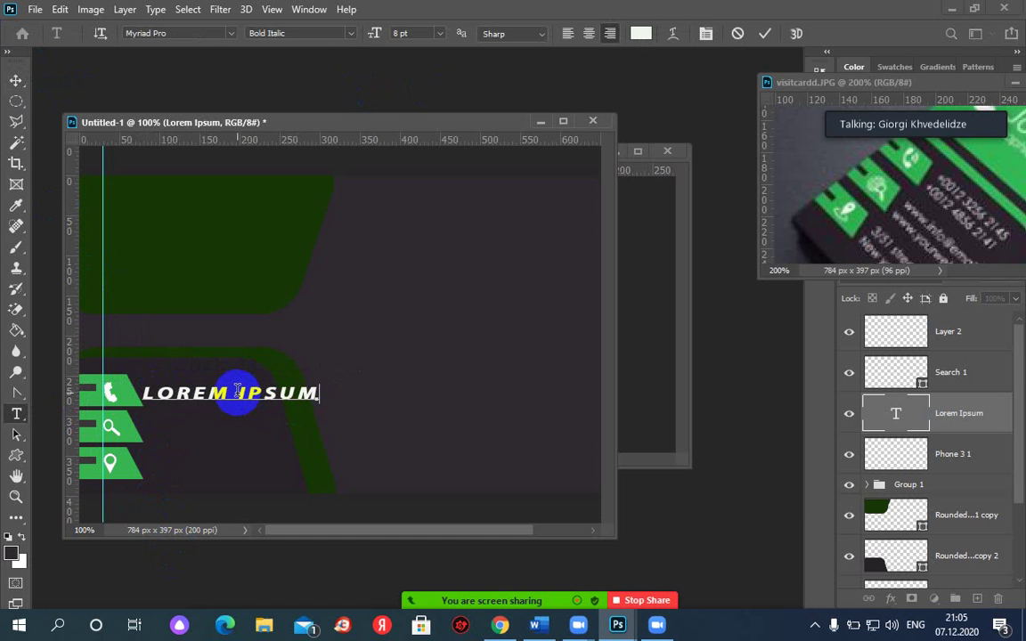
type("591 60")
type("2 6")
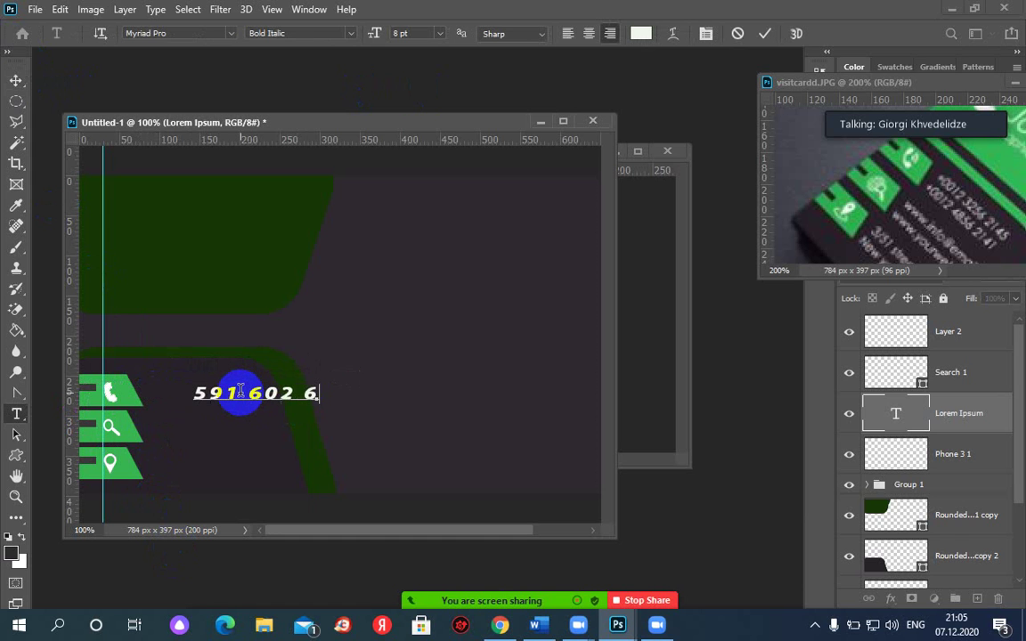
type("01")
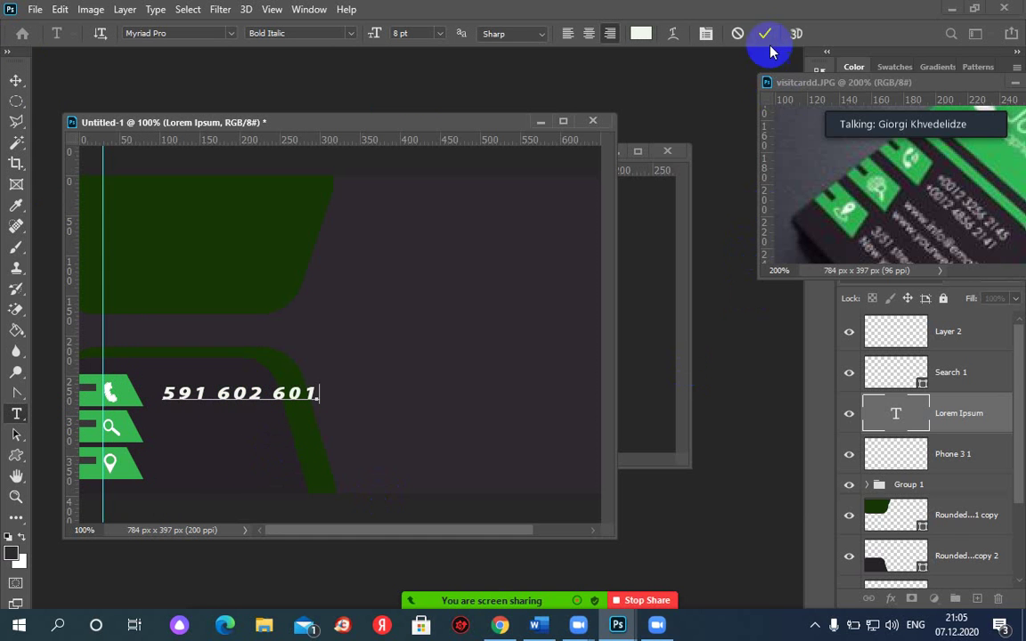
right_click(220, 394)
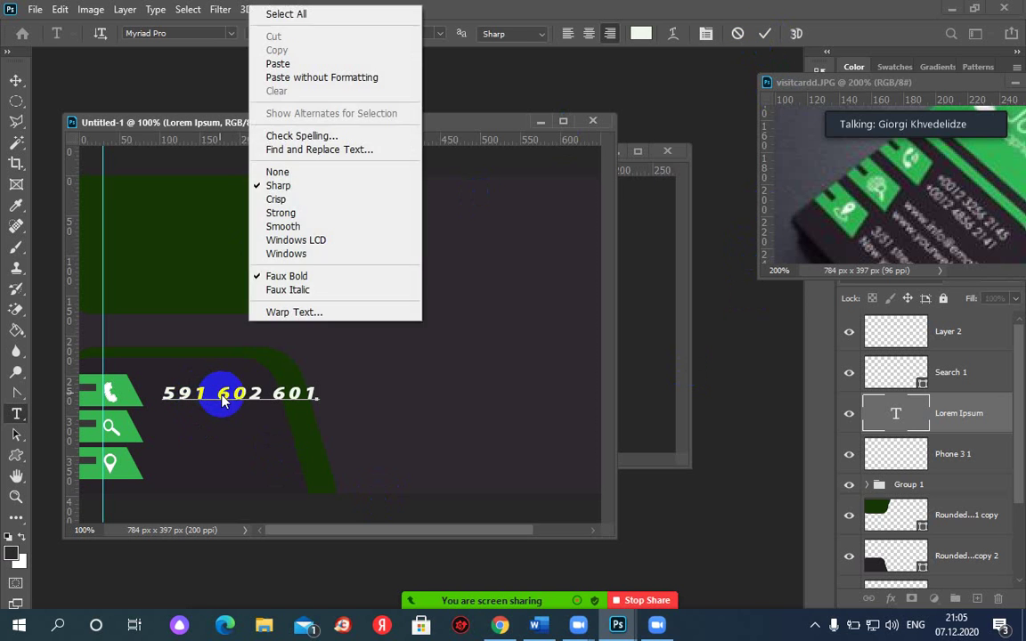
left_click(219, 393)
double_click(222, 393)
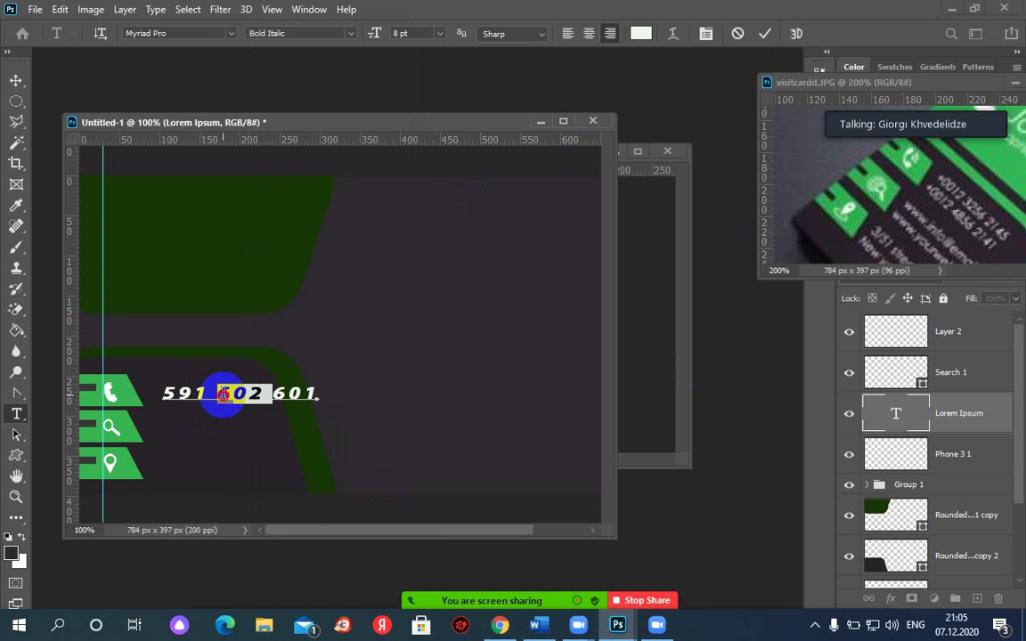
mouse_move(223, 393)
left_mouse_down()
mouse_move(211, 392)
mouse_move(332, 390)
left_mouse_up()
Set the phone number text to 6 pt and commit it
left_click(439, 34)
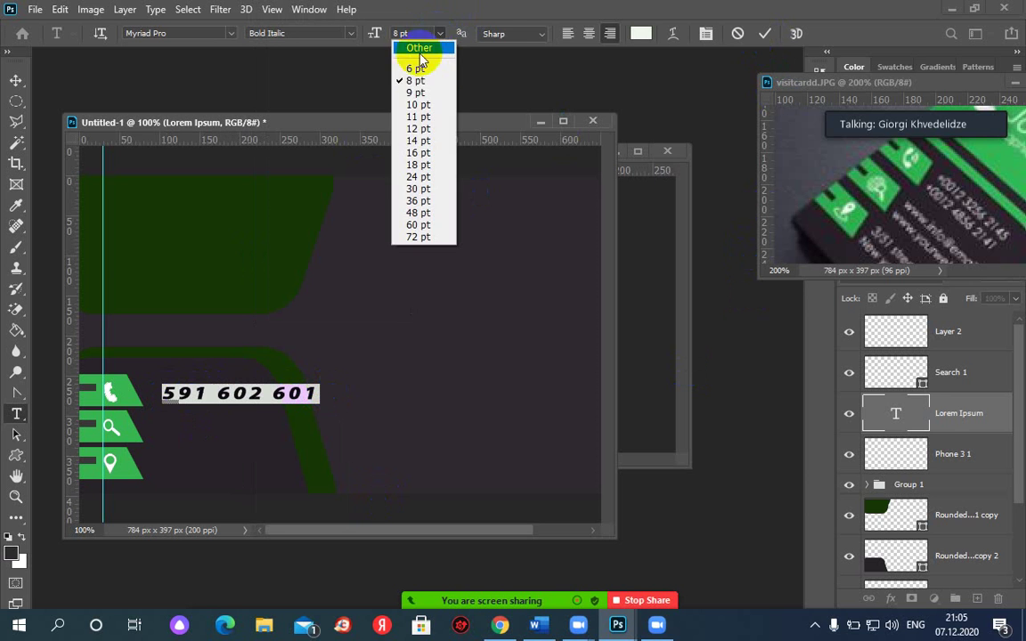
left_click(408, 78)
left_click(437, 34)
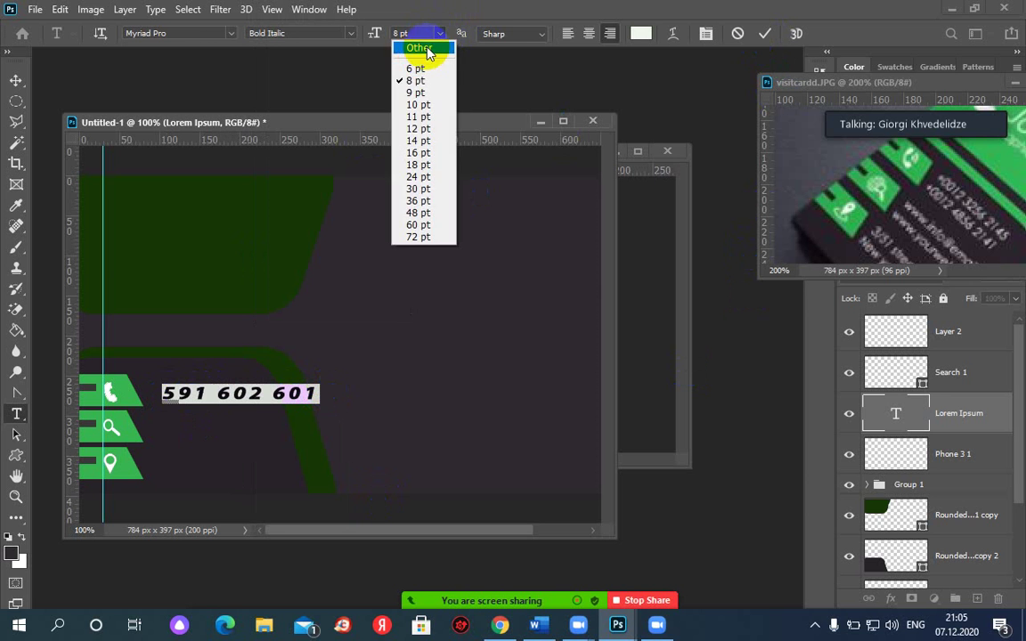
left_click(412, 70)
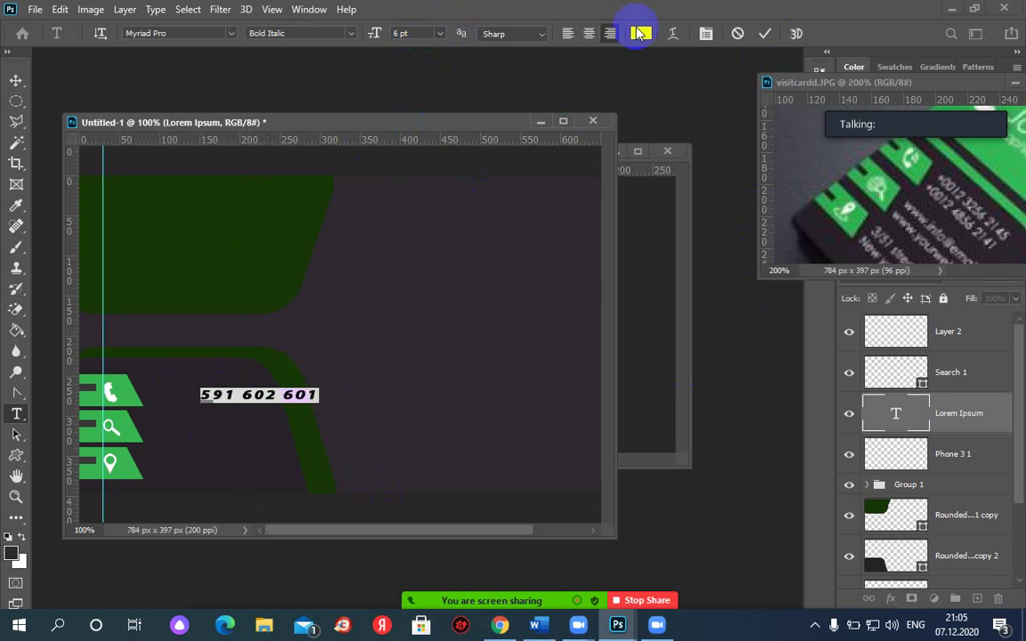
left_click(764, 33)
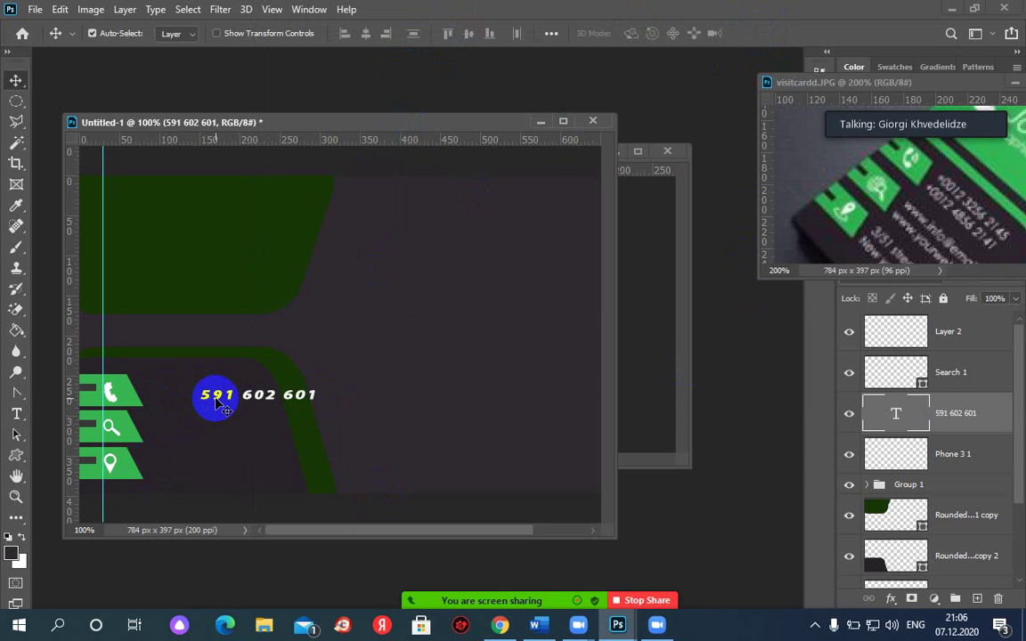
left_click_drag(204, 400, 158, 398)
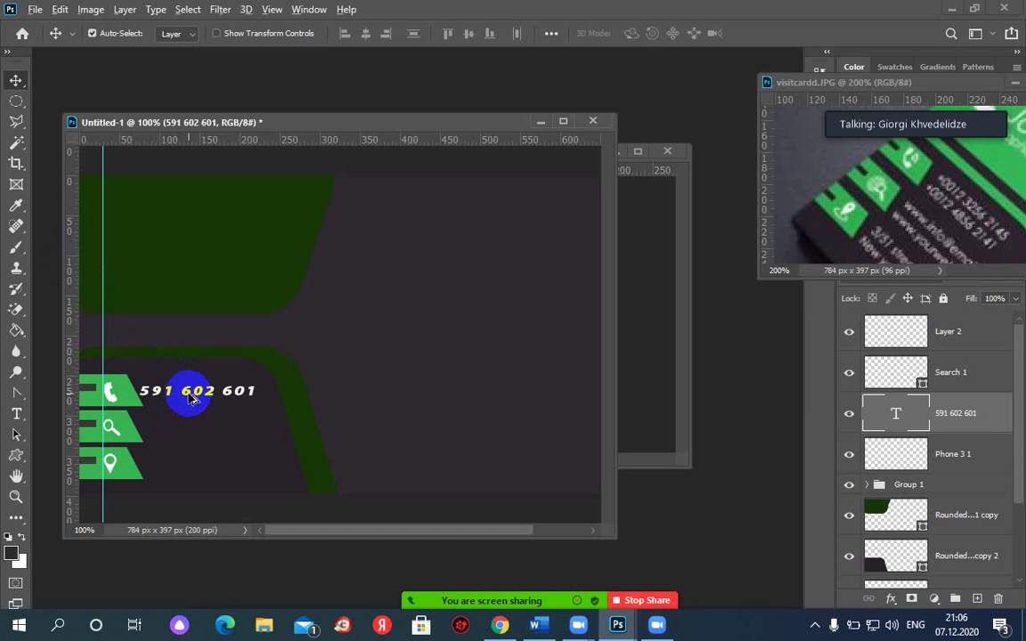
left_click_drag(189, 400, 197, 435)
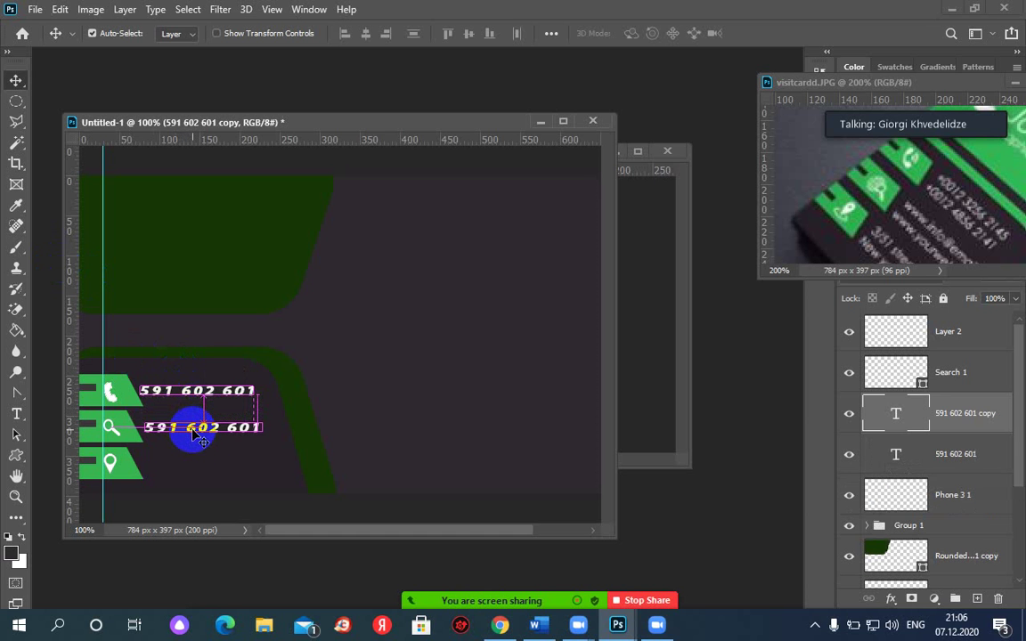
left_click_drag(194, 432, 196, 467)
double_click(193, 426)
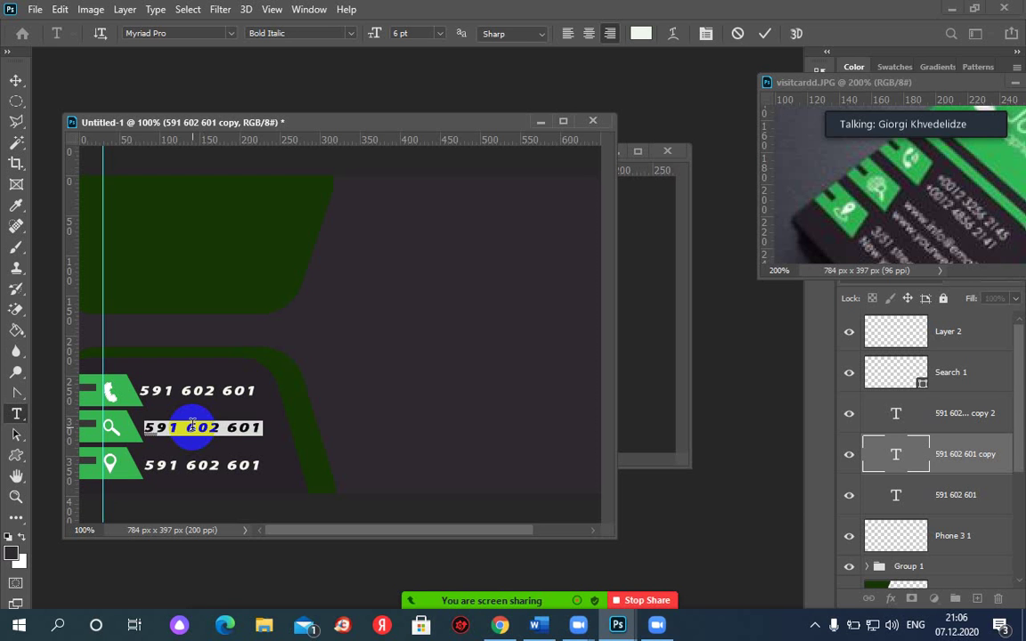
type("WWW.B")
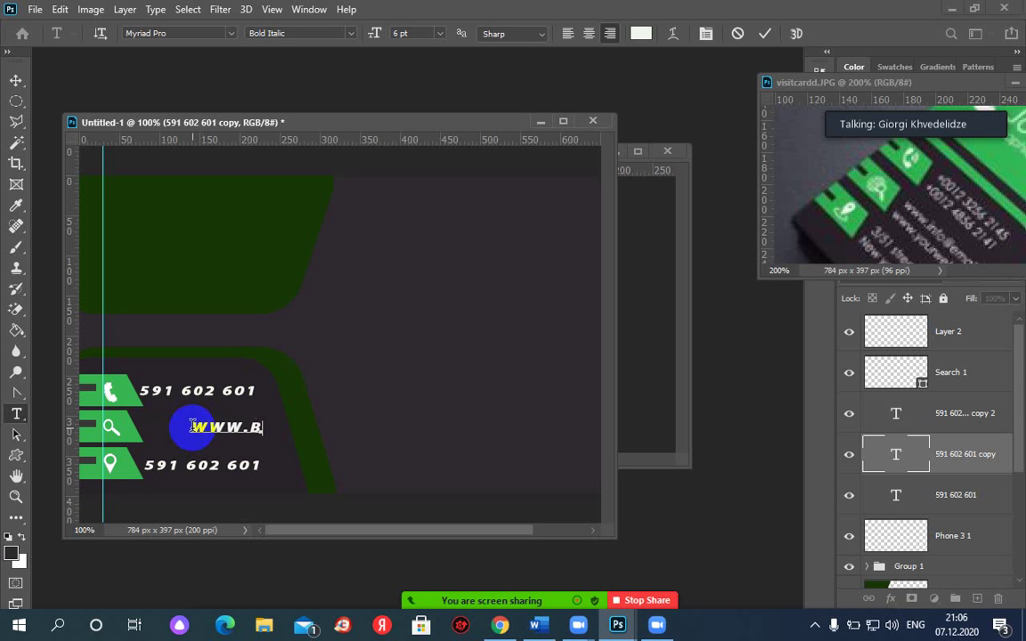
type("TA.")
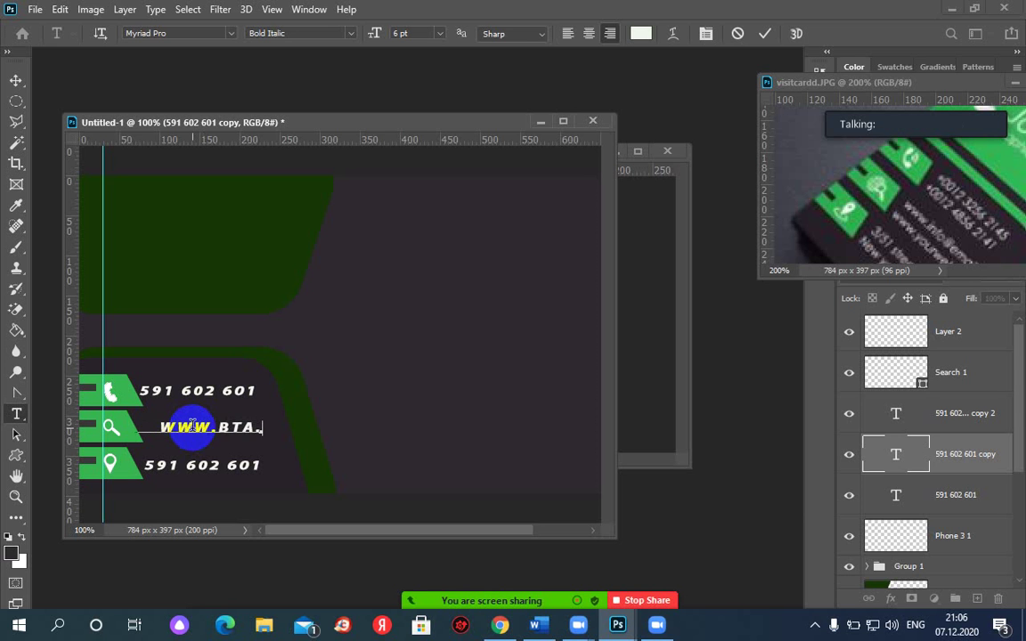
type("GE")
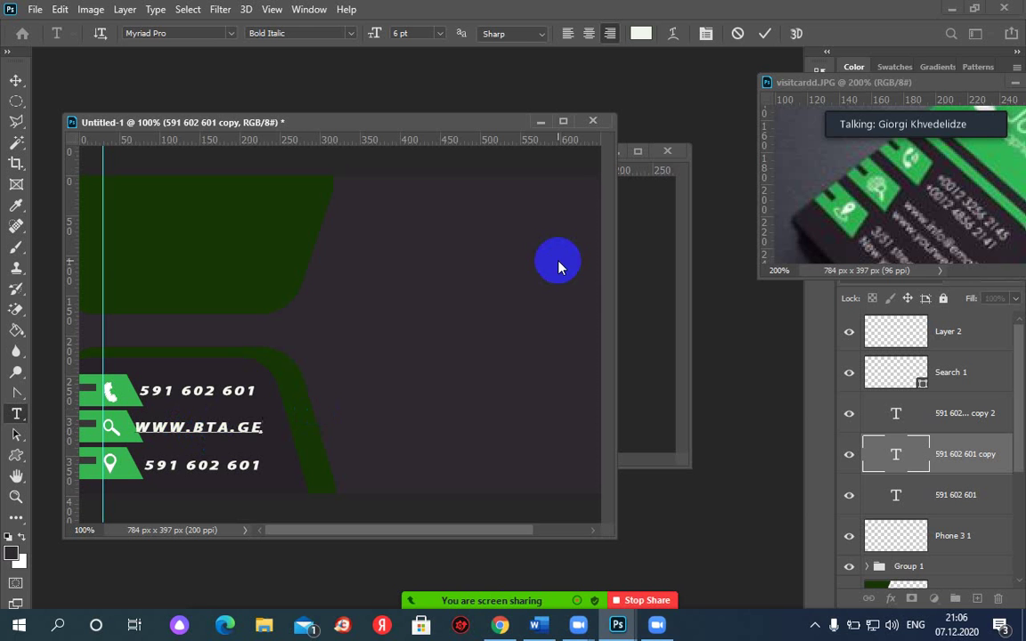
left_click(764, 33)
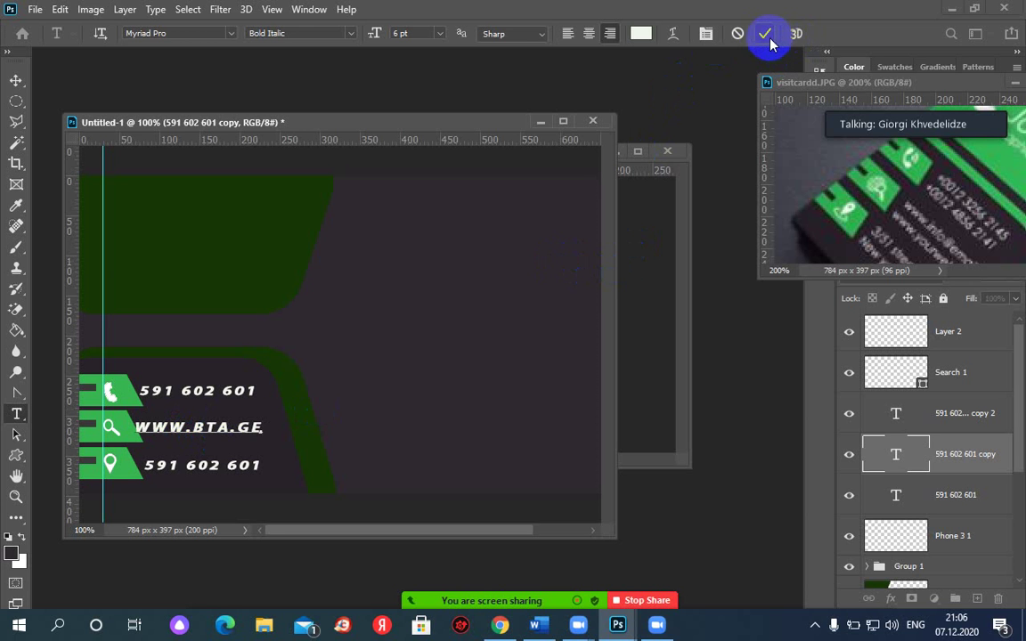
key("v")
Rewrite the bottom copy as the e-mail line and move it right beside the pin
double_click(211, 461)
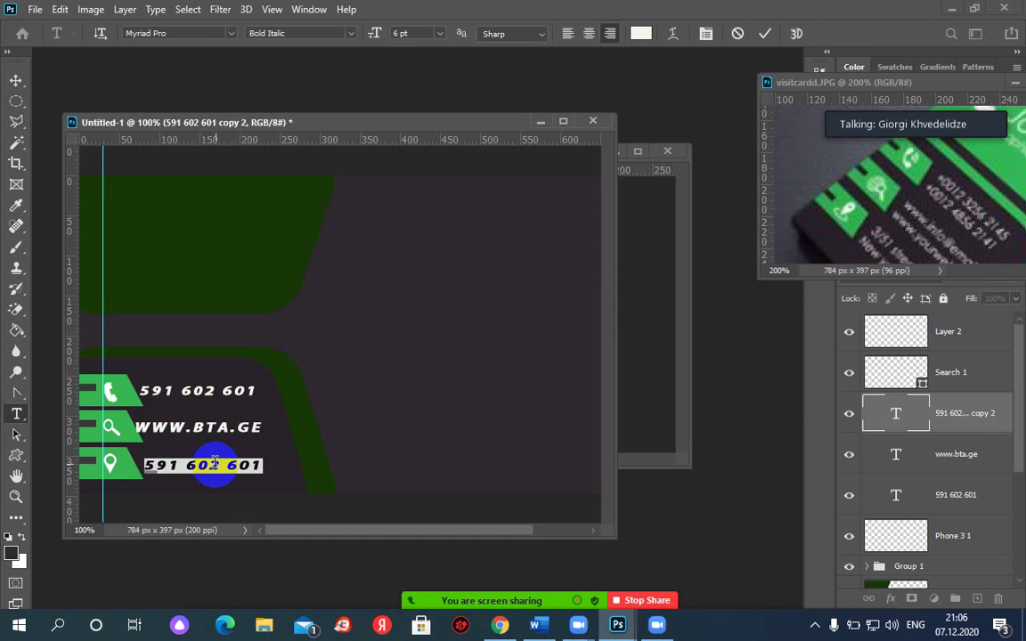
type("BTA.MAI")
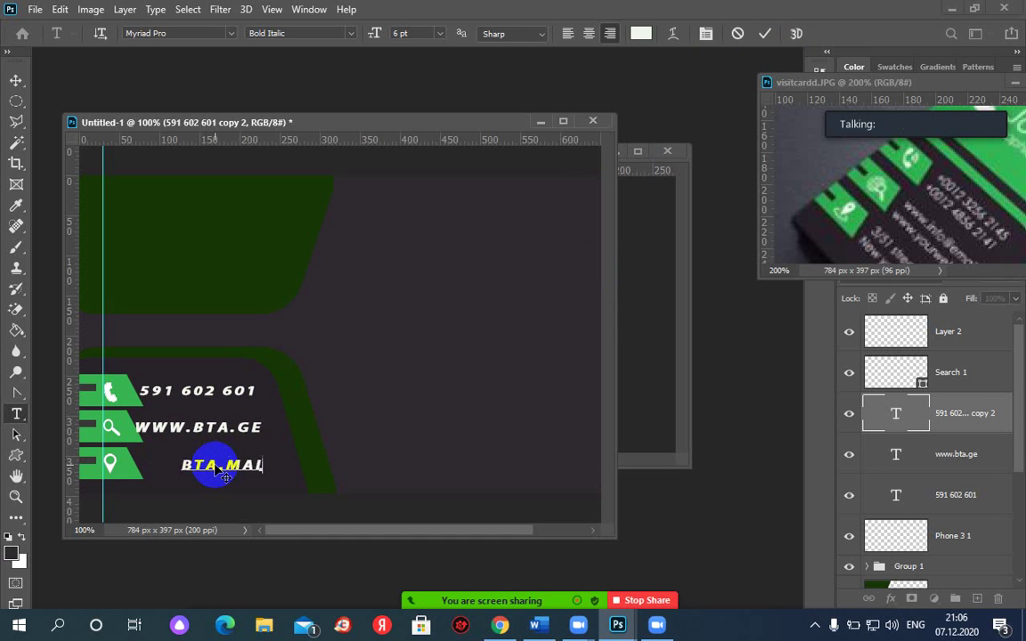
type("L.")
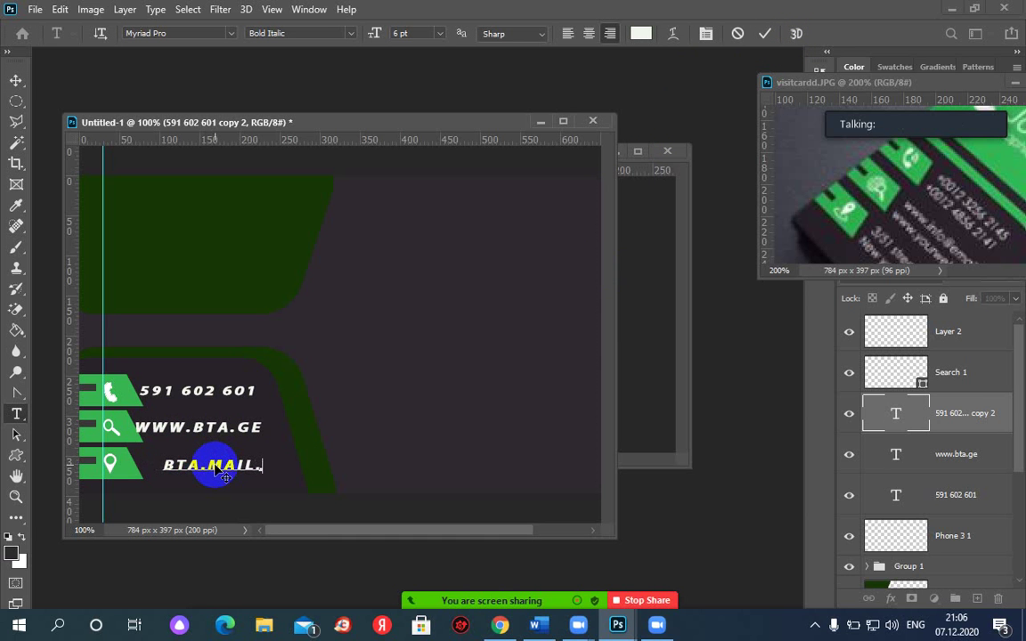
type("COM")
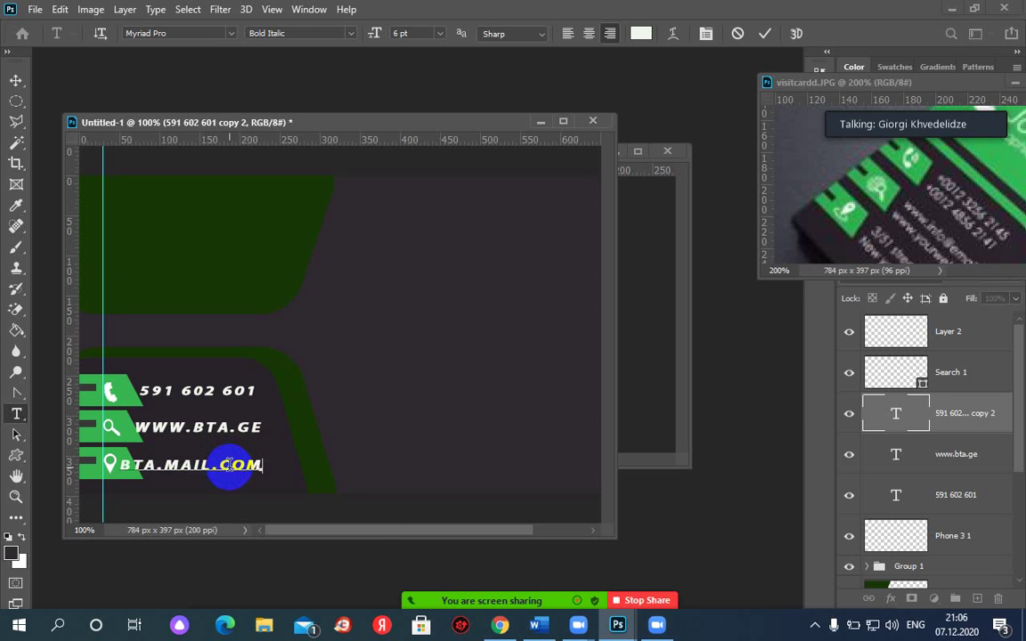
left_click(764, 33)
key("v")
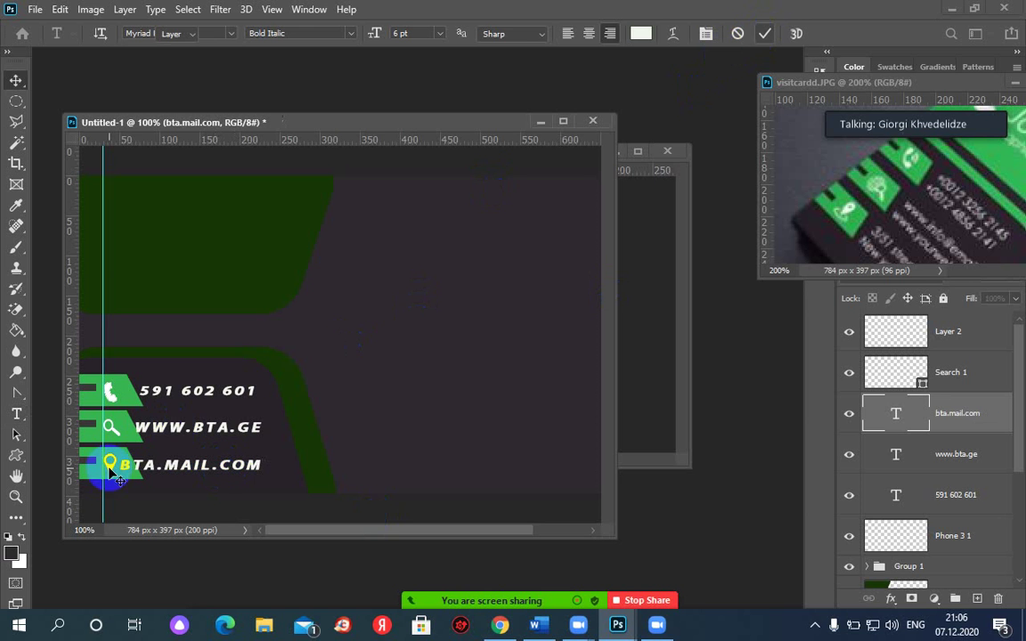
left_click_drag(133, 475, 164, 472)
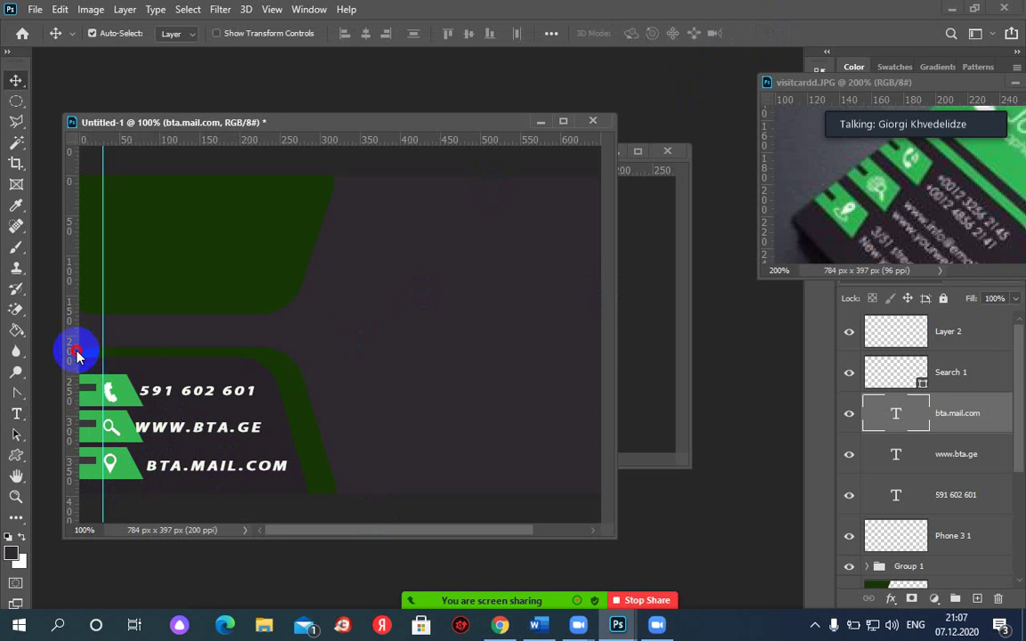
Add a second vertical guide and nudge the website and phone lines right onto it
left_click_drag(77, 355, 147, 352)
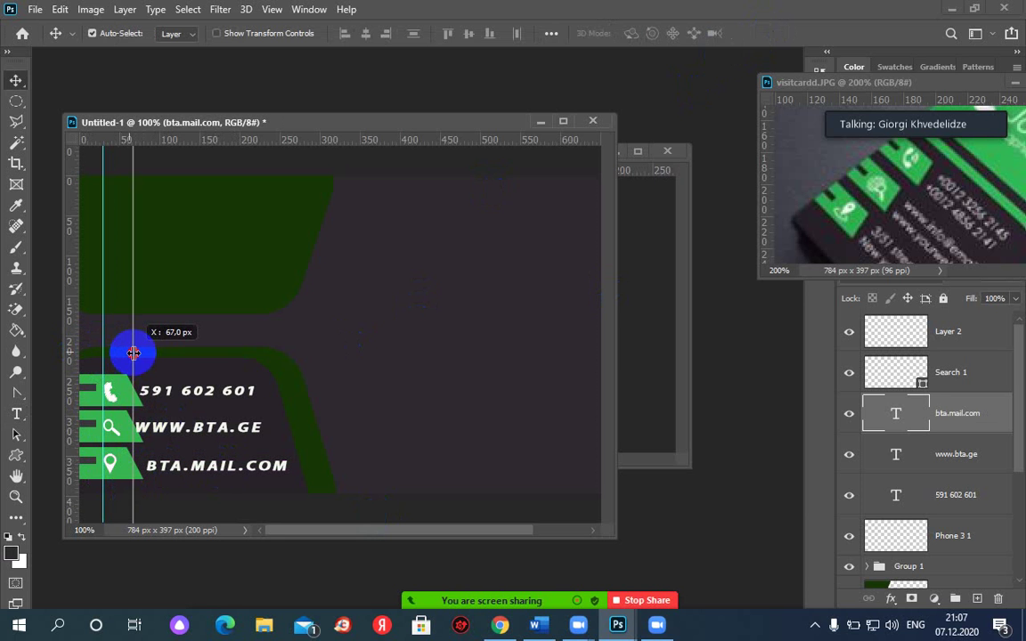
left_click(174, 432)
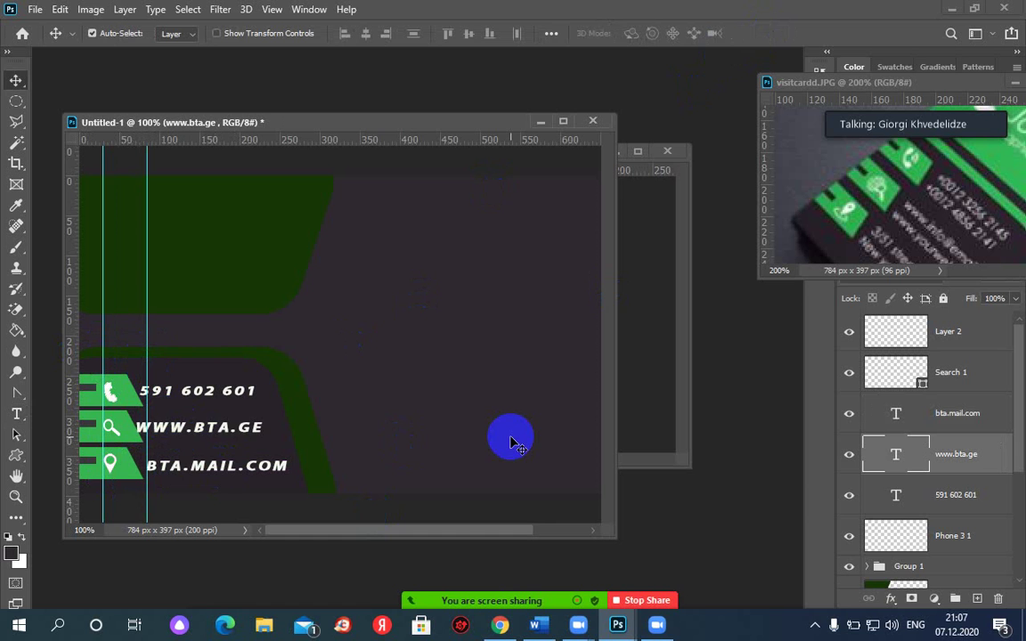
key("Right")
key("Right")
key("Right")
key("Right")
key("Right")
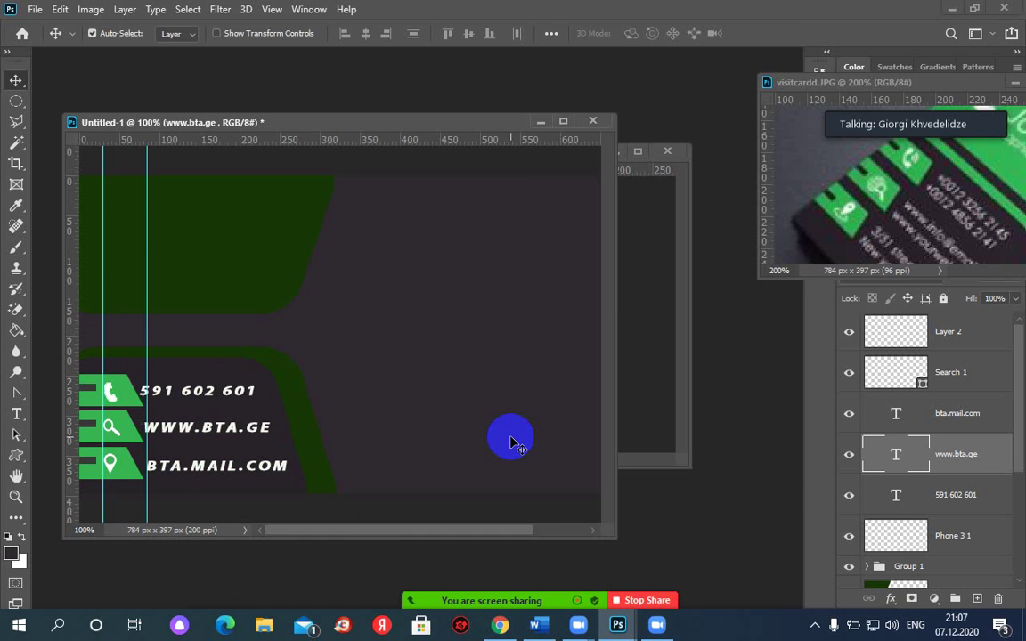
key("Right")
key("Right")
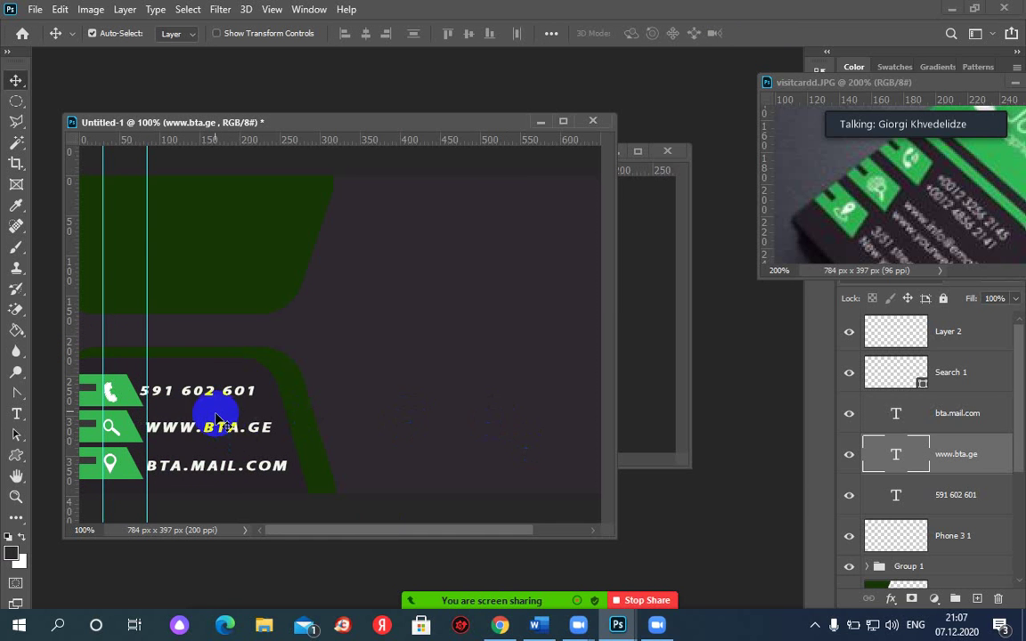
left_click(185, 398)
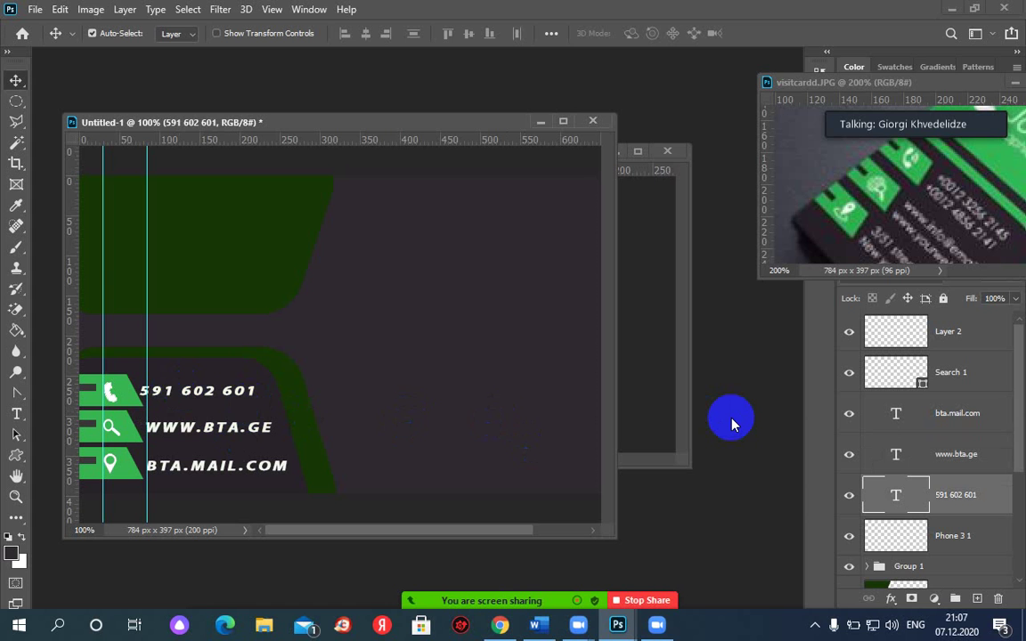
key("Right")
key("Right")
key("Right")
key("Right")
key("Right")
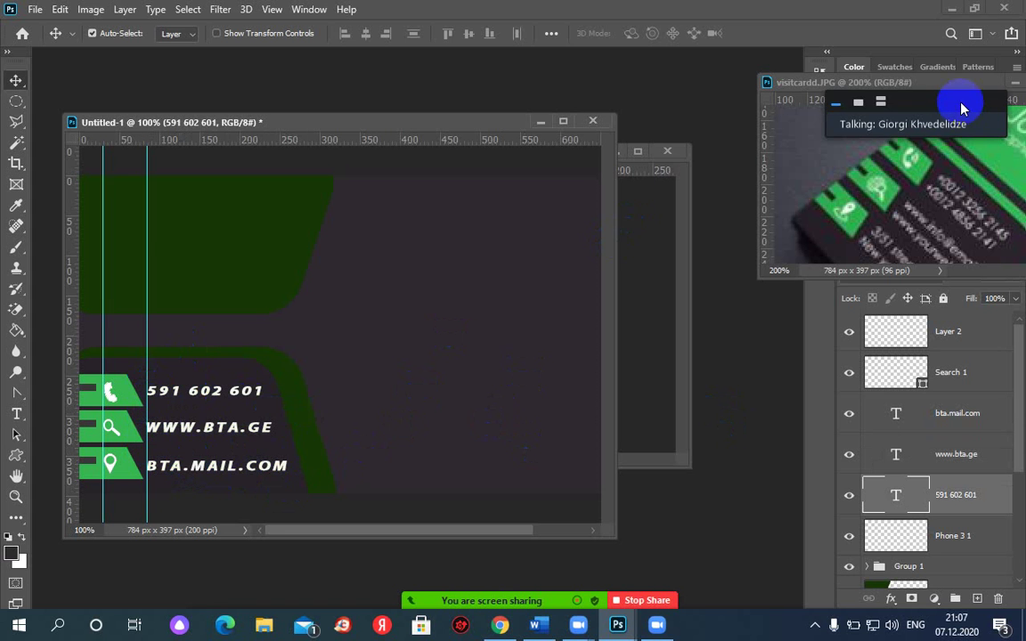
Enlarge the visitcardd.JPG reference window, scroll to its hexagon logo, and move it right
left_click_drag(804, 89, 583, 81)
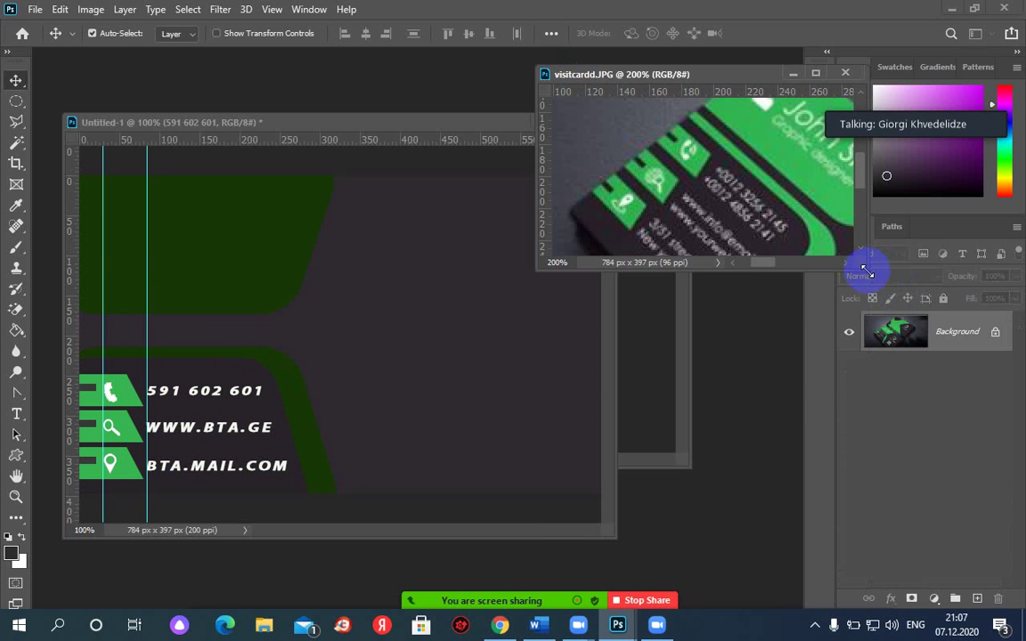
left_click_drag(865, 270, 975, 379)
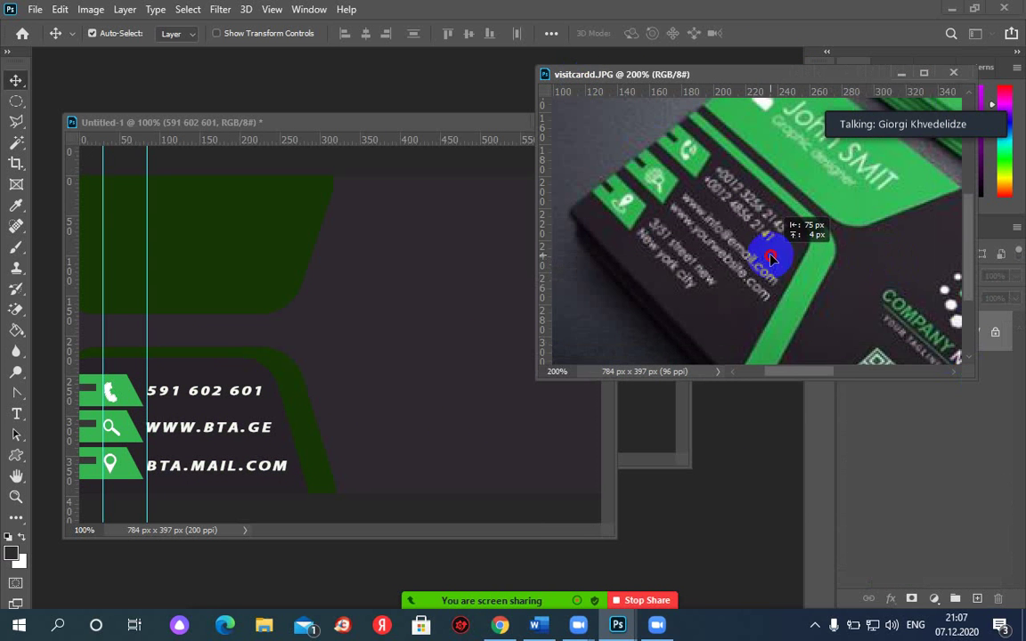
left_click_drag(771, 258, 775, 262)
left_click(643, 274)
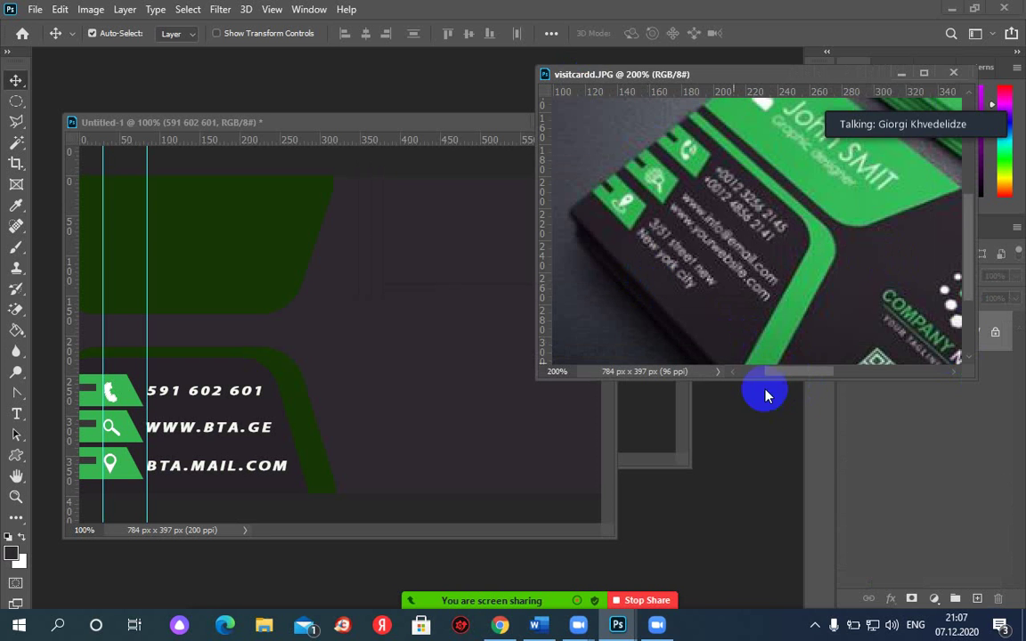
left_click_drag(789, 372, 831, 367)
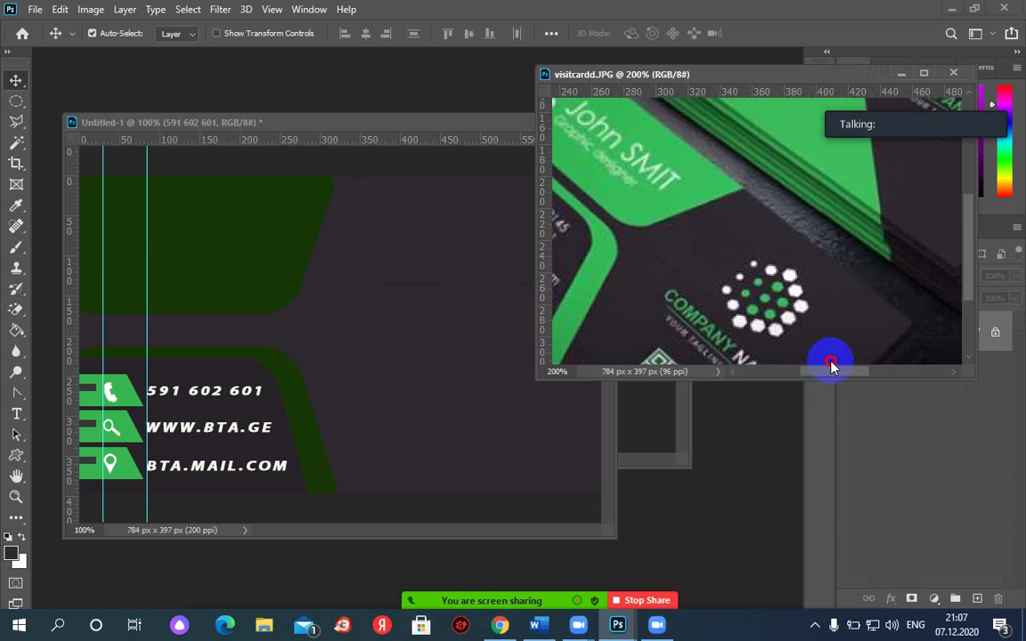
left_click_drag(967, 229, 970, 267)
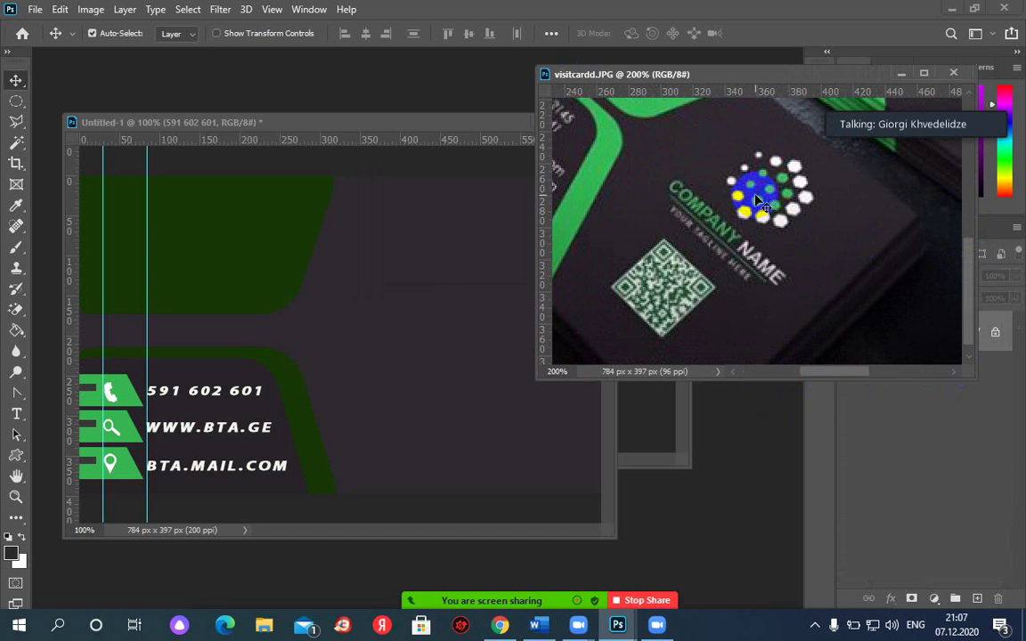
mouse_move(685, 75)
left_mouse_down()
mouse_move(746, 69)
mouse_move(790, 91)
left_mouse_up()
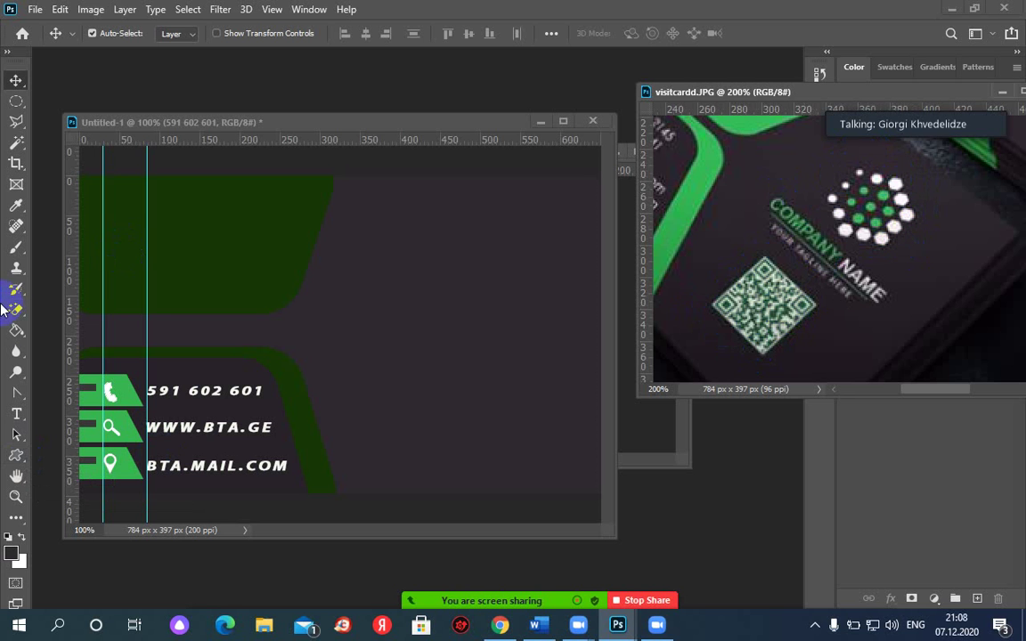
Choose the Polygon tool and set it to 5 sides
left_click(16, 455)
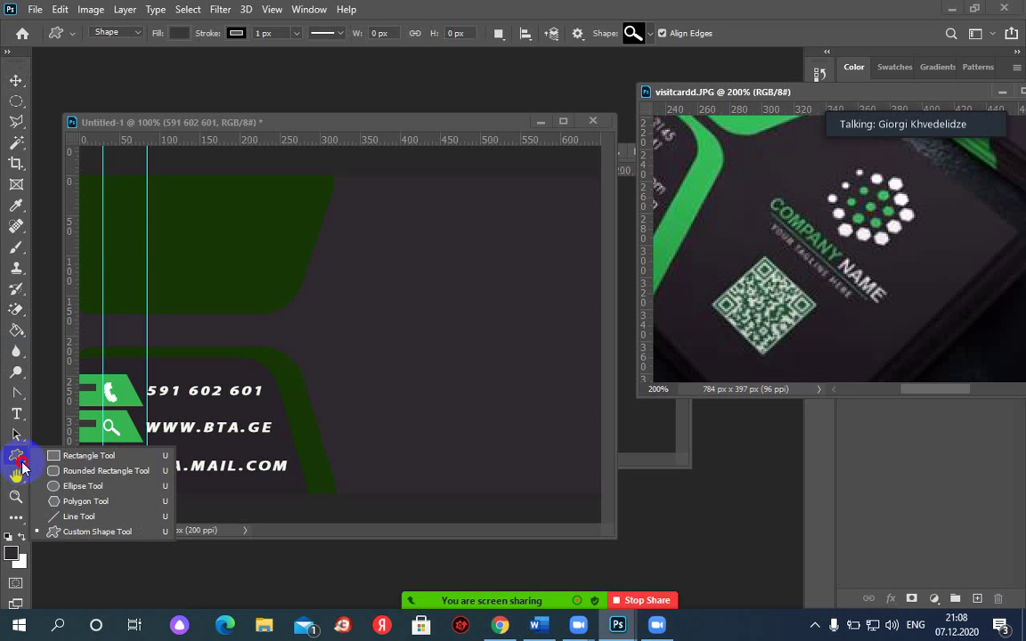
left_click(59, 488)
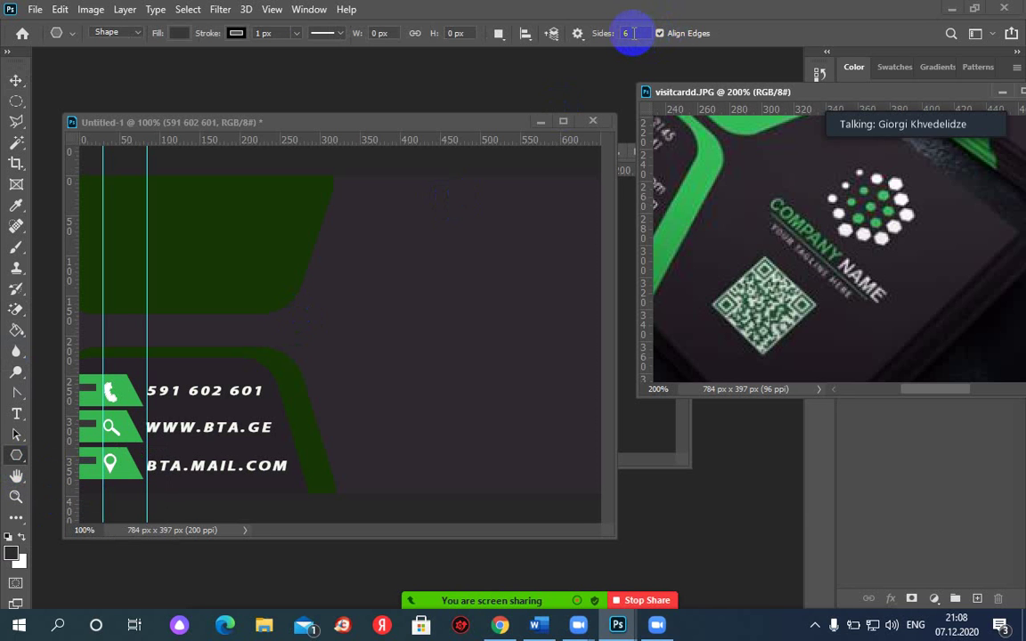
left_click_drag(632, 33, 622, 32)
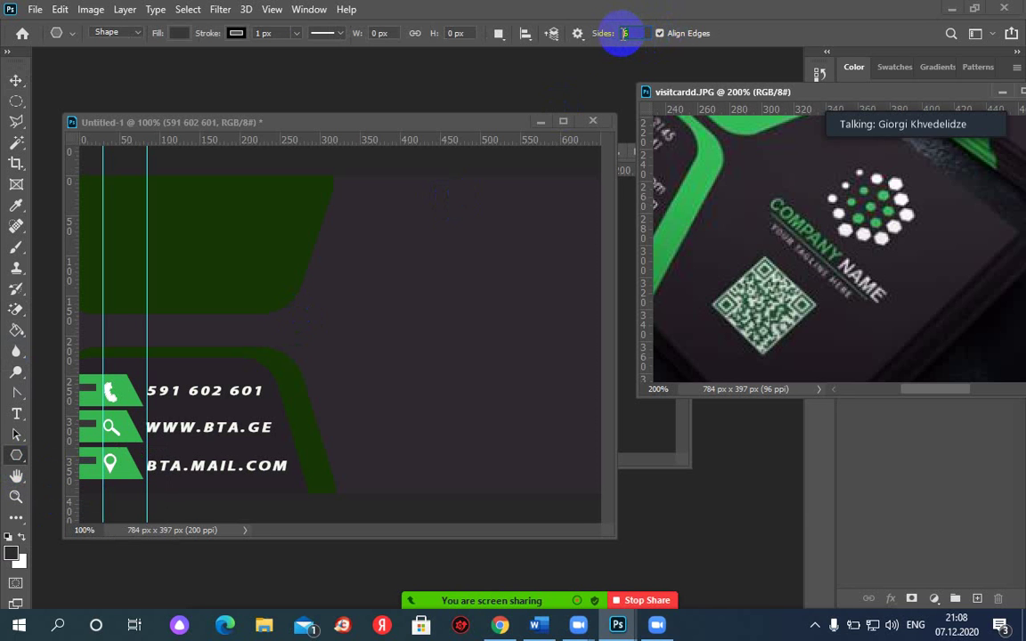
type("5")
key("Return")
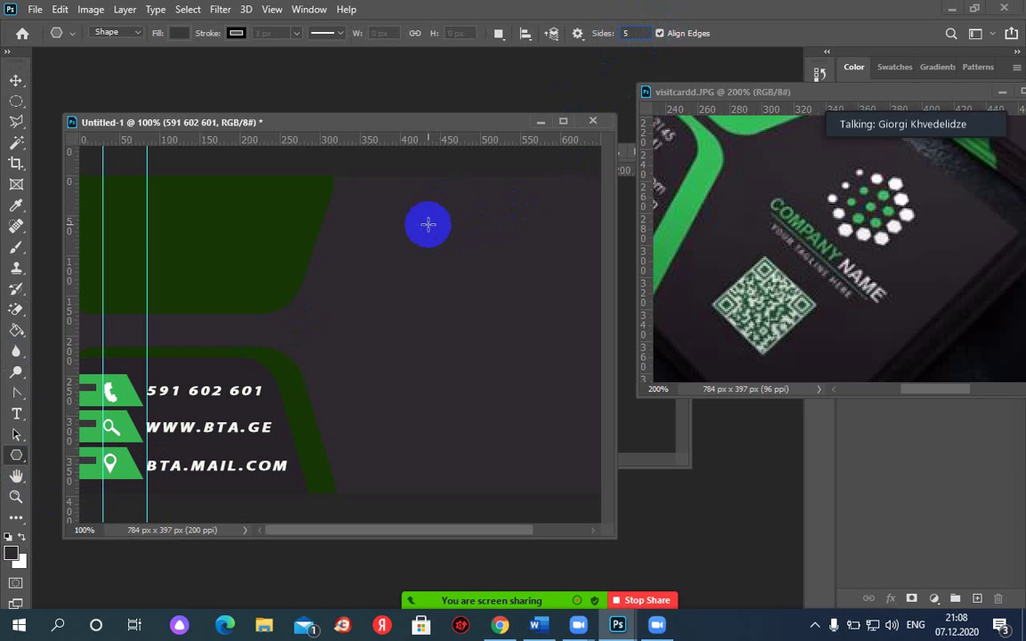
Draw a pentagon near the card's top centre, try an orange fill, then undo both
left_click_drag(433, 228, 447, 245)
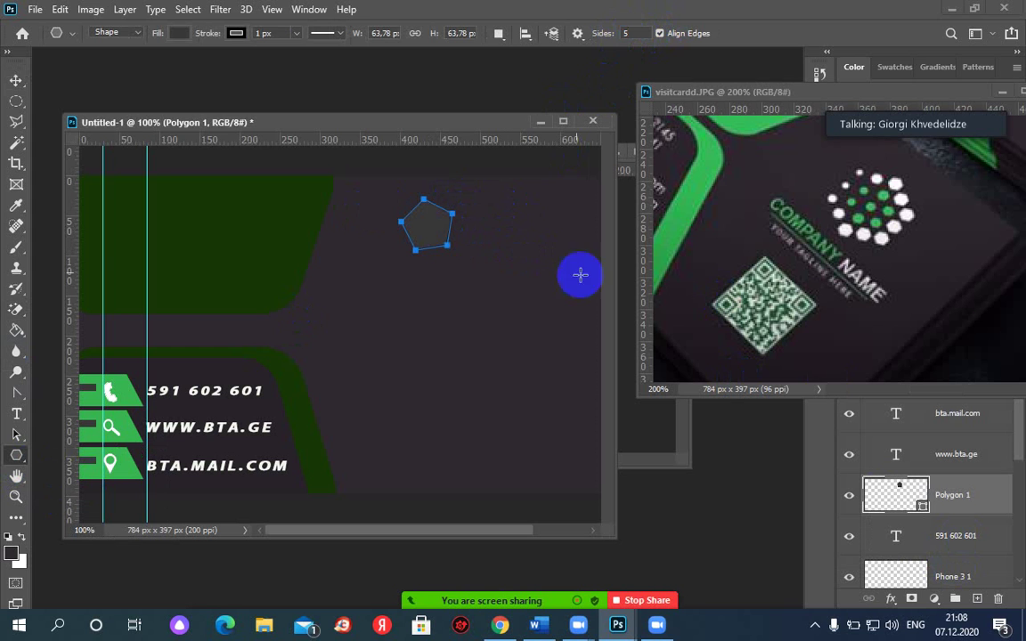
left_click(176, 39)
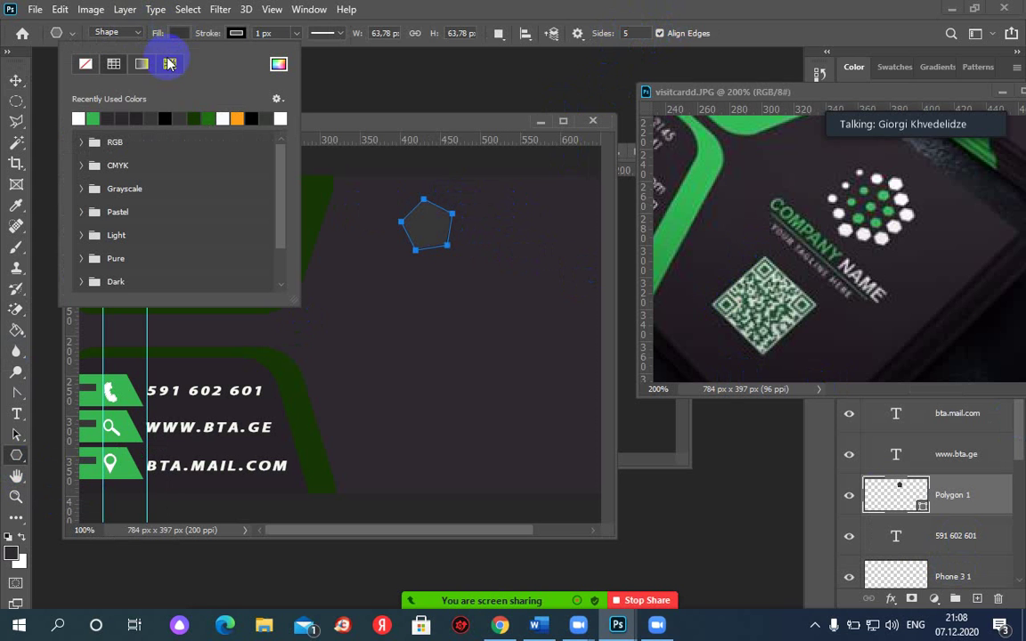
left_click(243, 118)
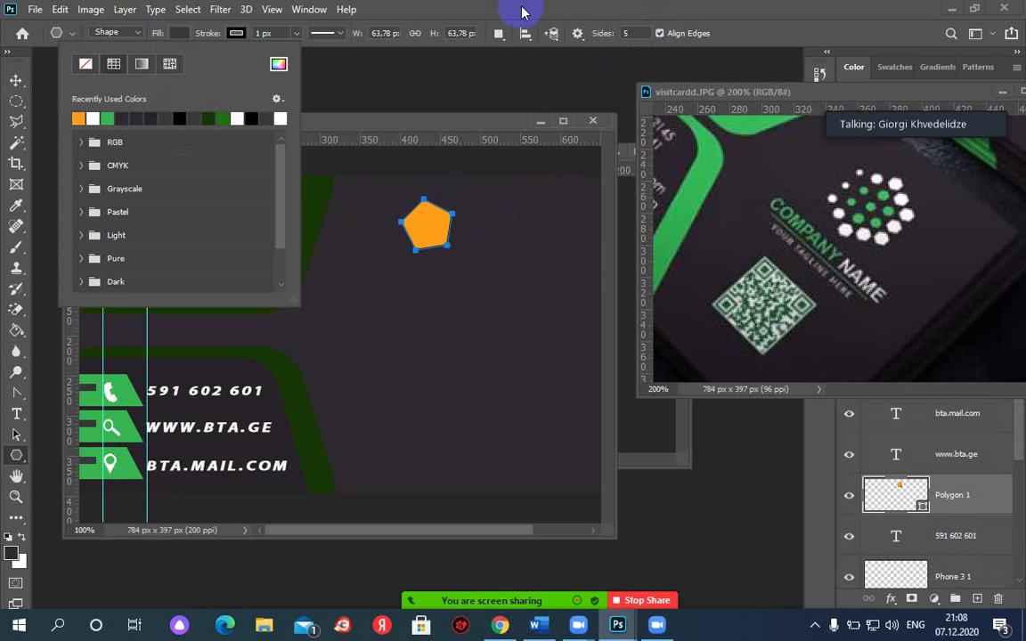
left_click(469, 11)
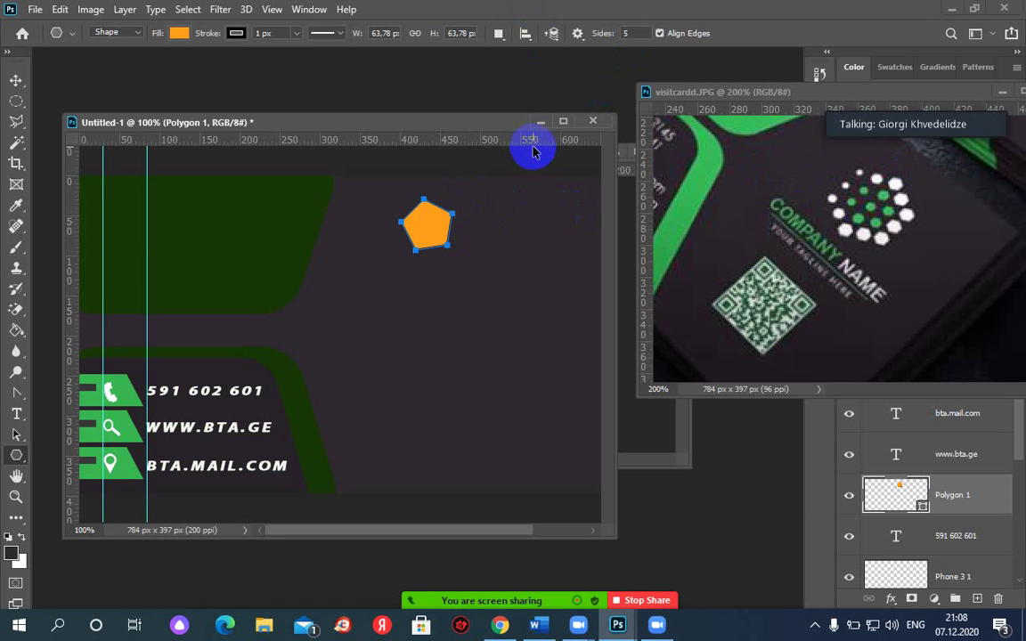
key("ctrl+z")
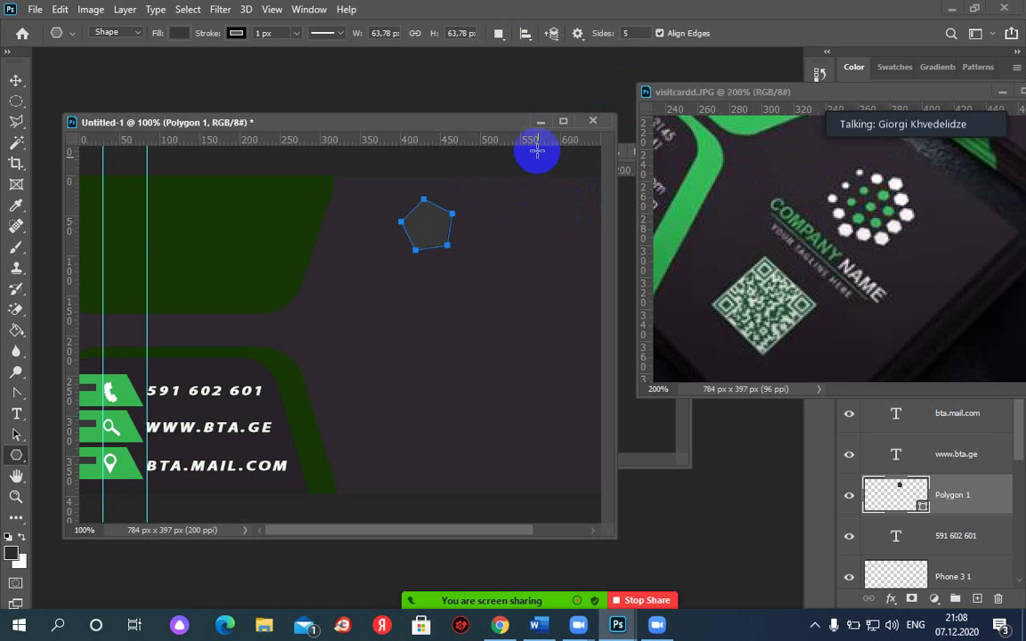
key("ctrl+z")
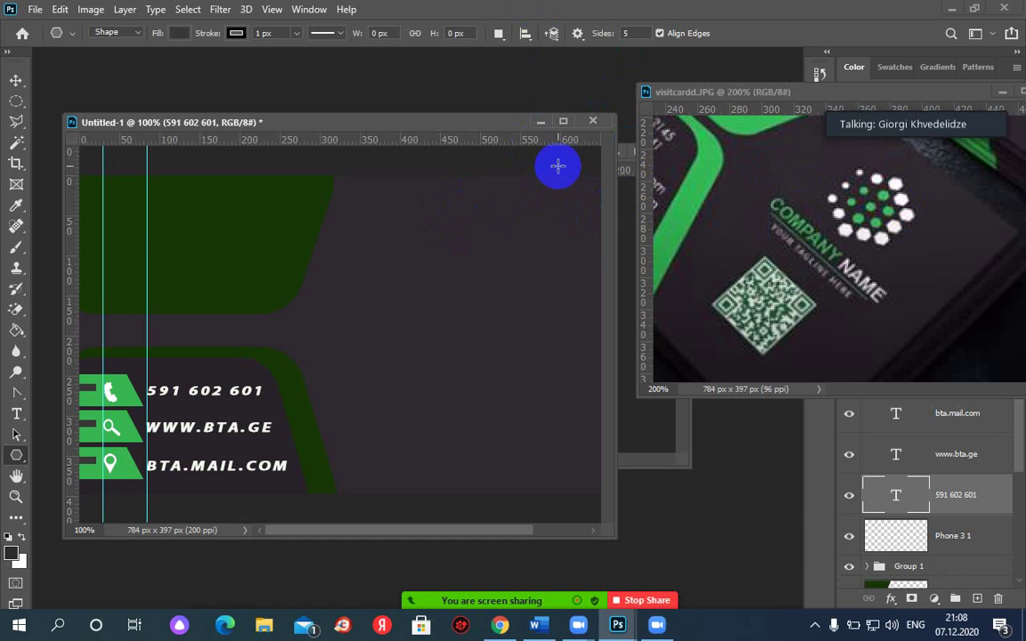
left_click(625, 33)
type("6")
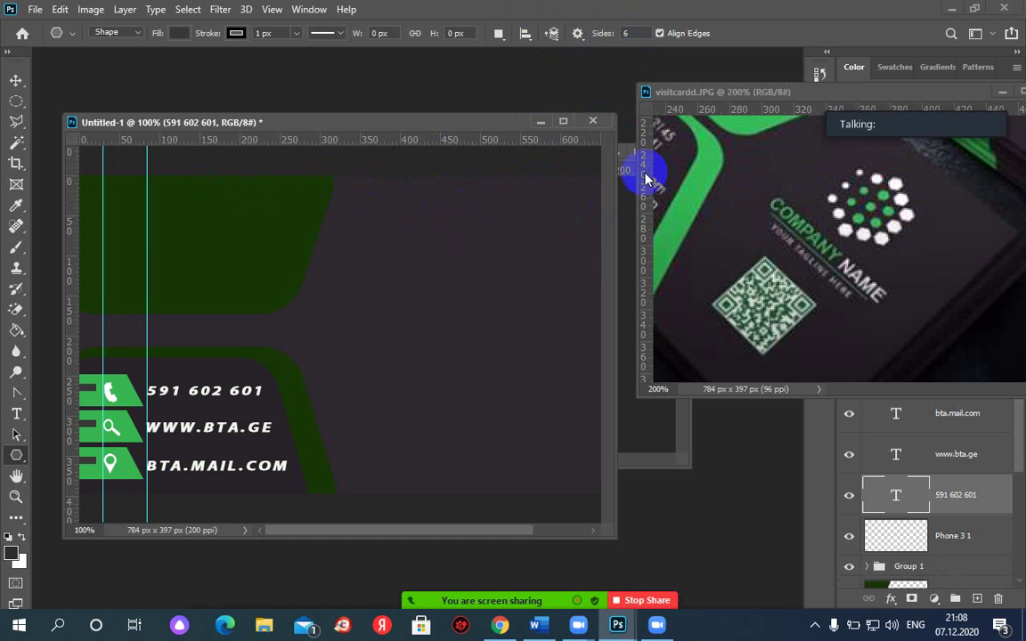
Draw a 100 × 100 px circle with the Ellipse Tool
right_click(17, 455)
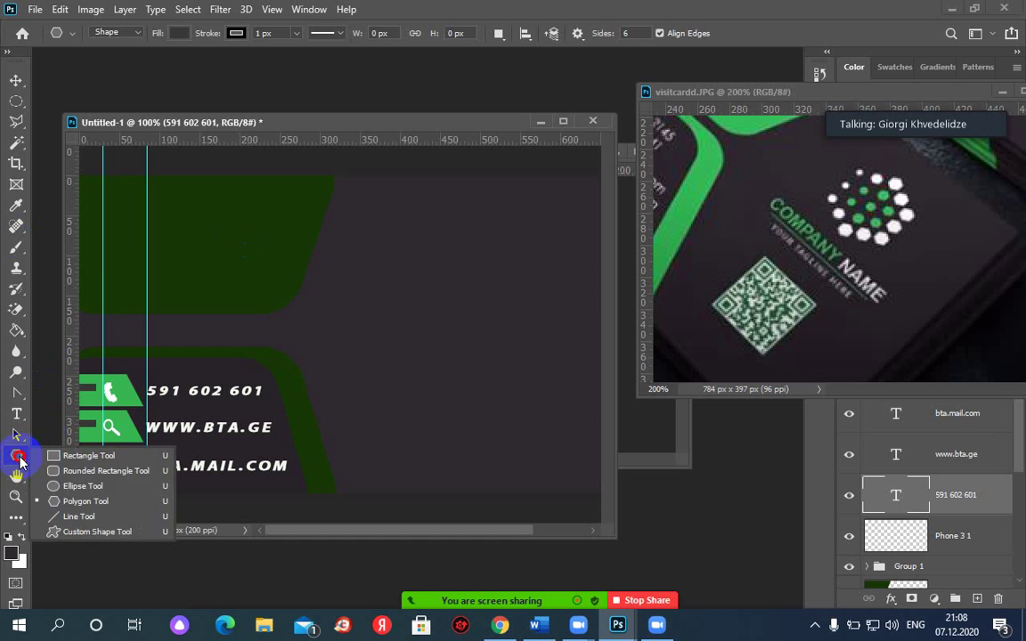
left_click(64, 487)
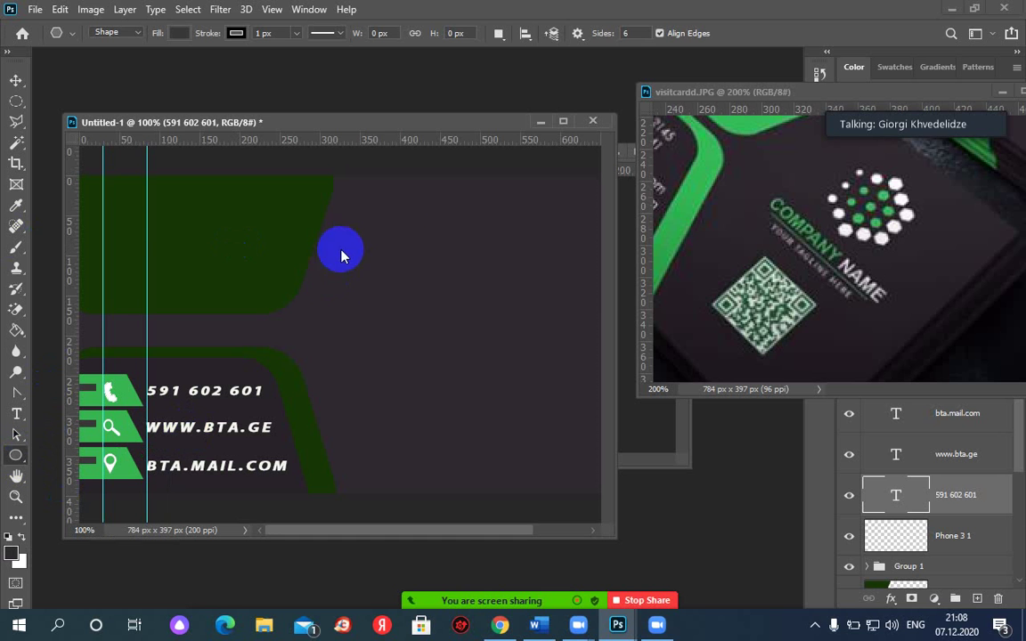
left_click(440, 233)
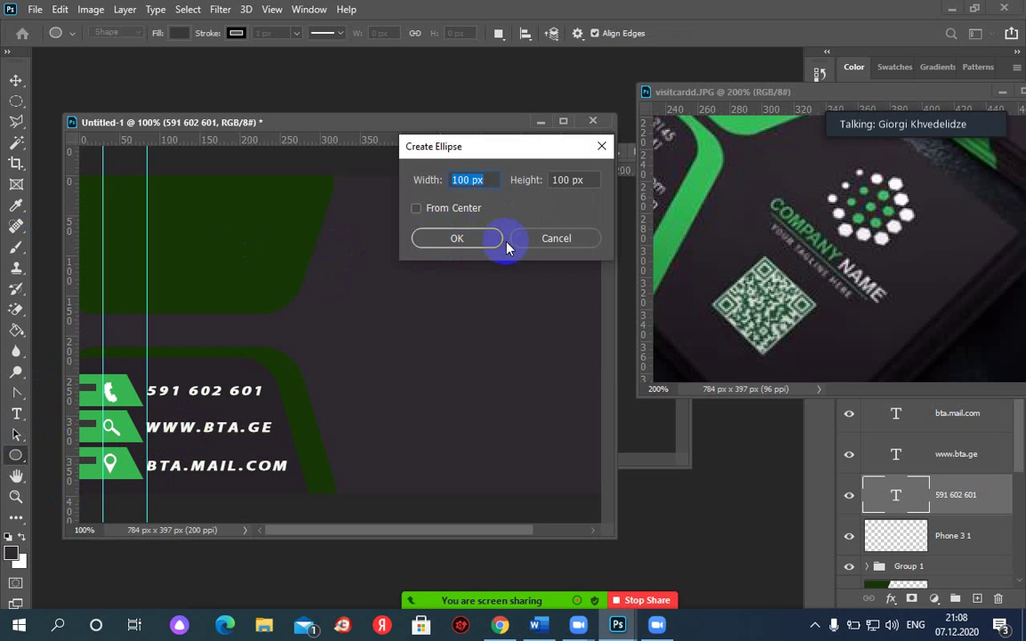
left_click(460, 245)
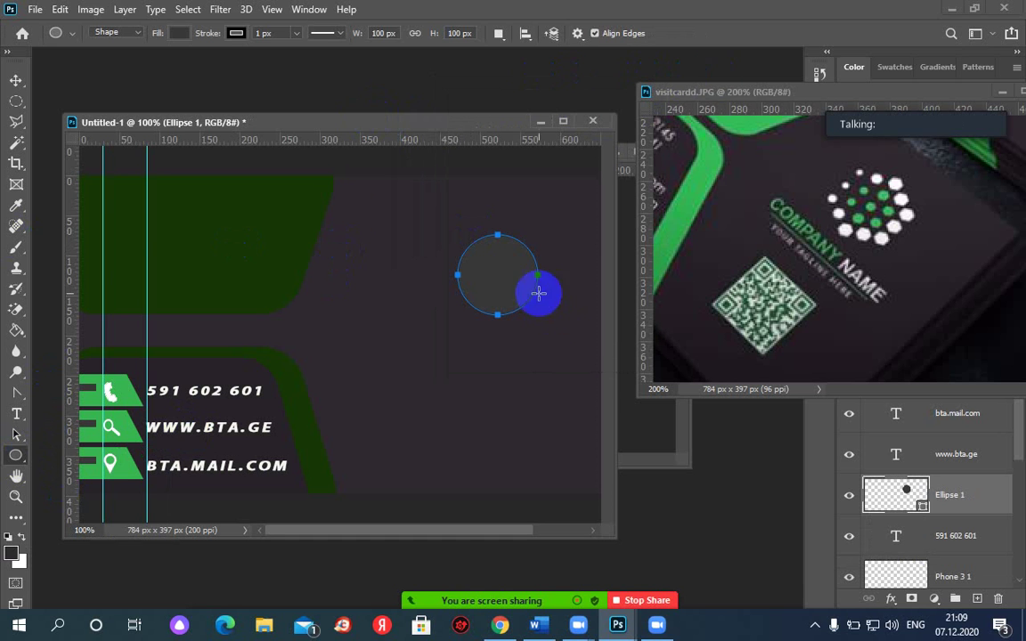
Shift the circle slightly left and set its fill to No Color
left_click(16, 434)
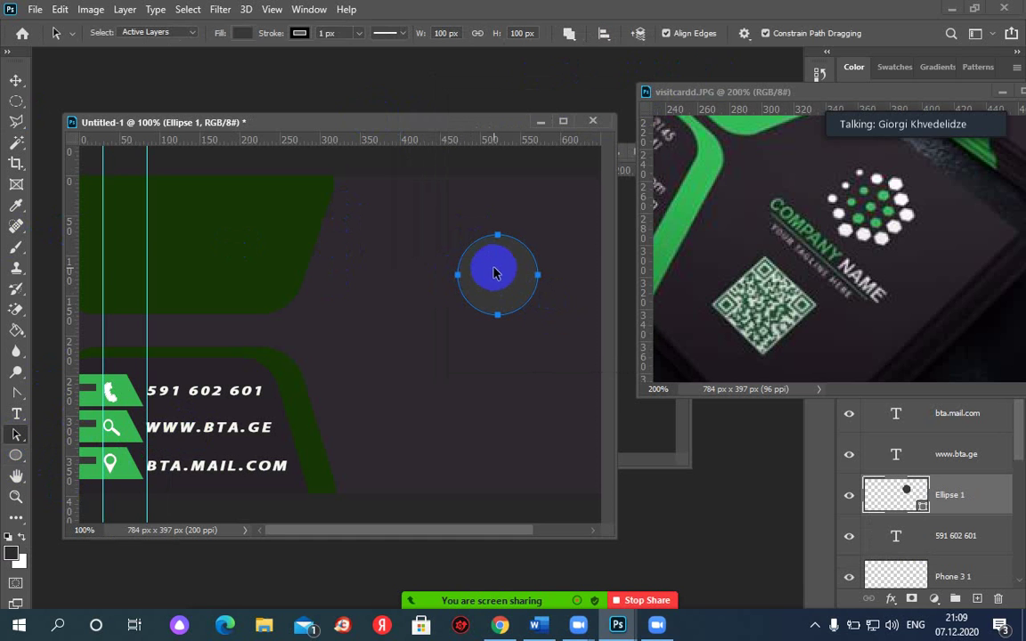
mouse_move(470, 218)
left_mouse_down()
mouse_move(492, 262)
mouse_move(447, 233)
left_mouse_up()
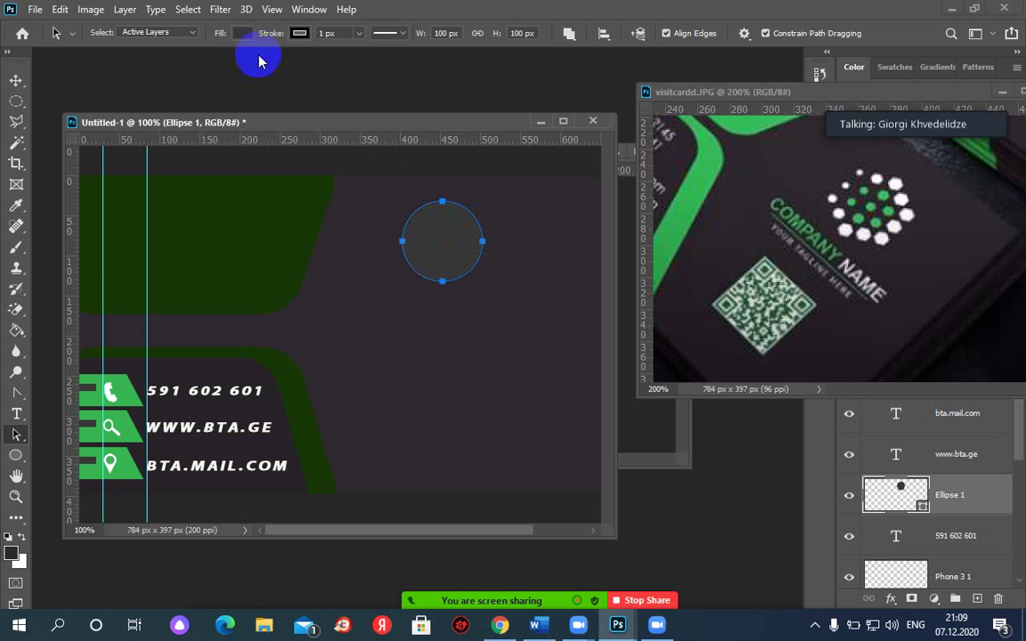
left_click(241, 36)
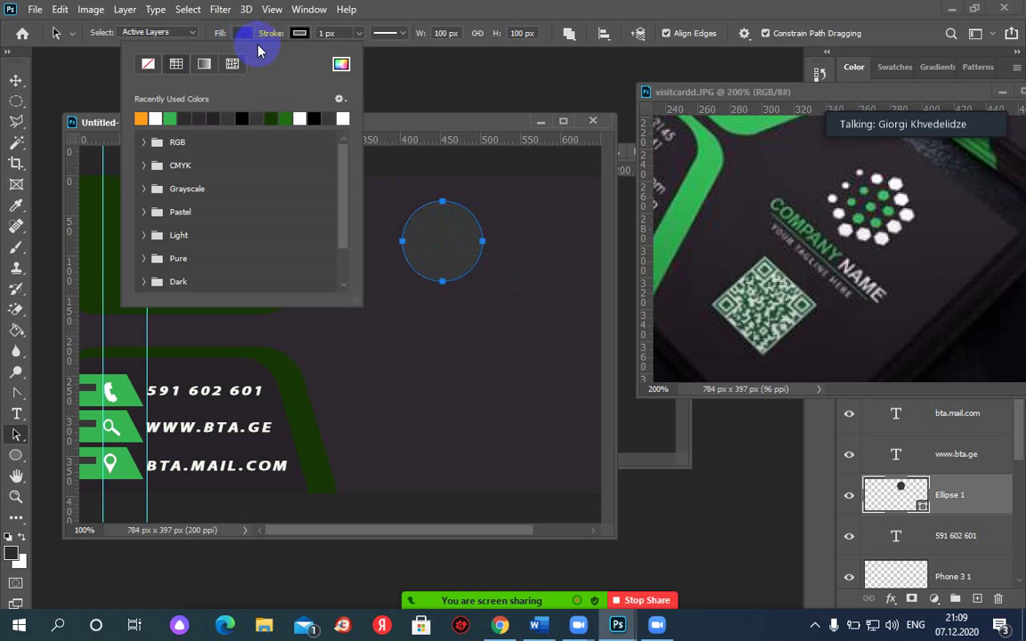
left_click(147, 63)
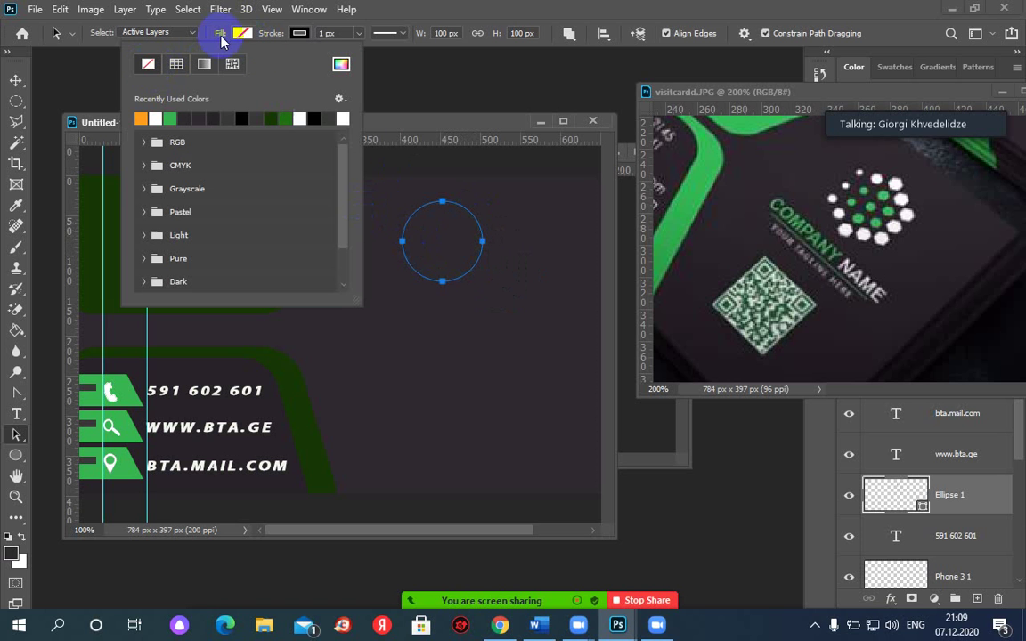
left_click(391, 11)
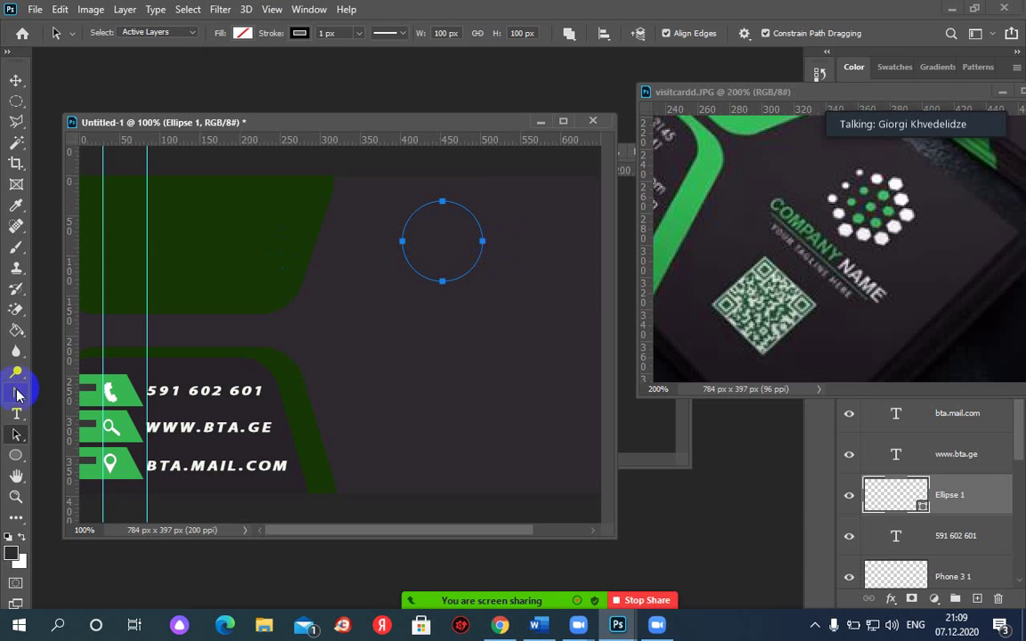
Draw a small hexagon, about 34 px wide, above the circle with the Polygon Tool
left_click(15, 456)
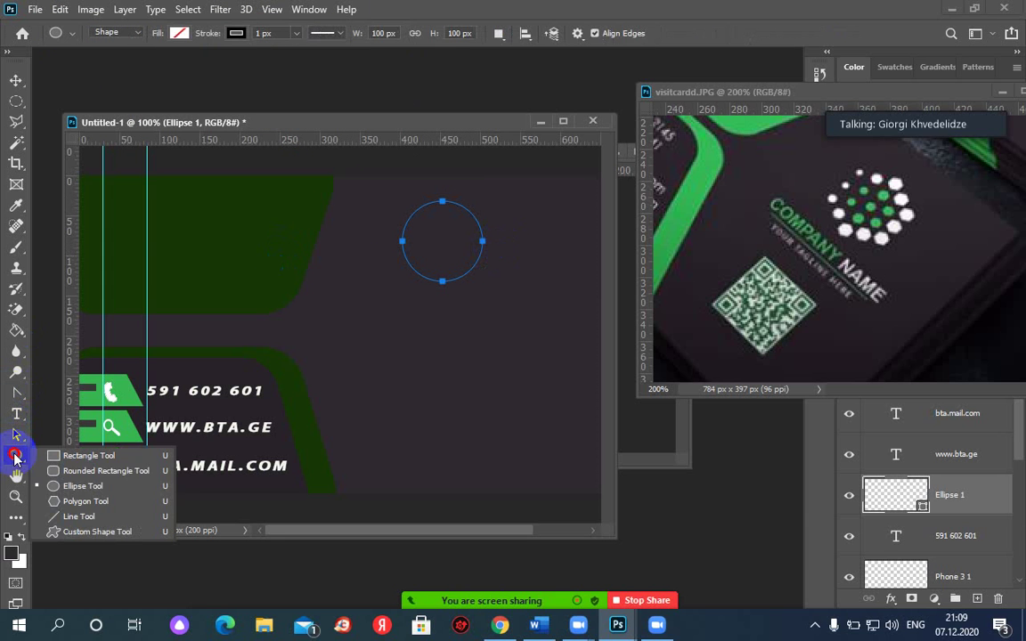
left_click(75, 505)
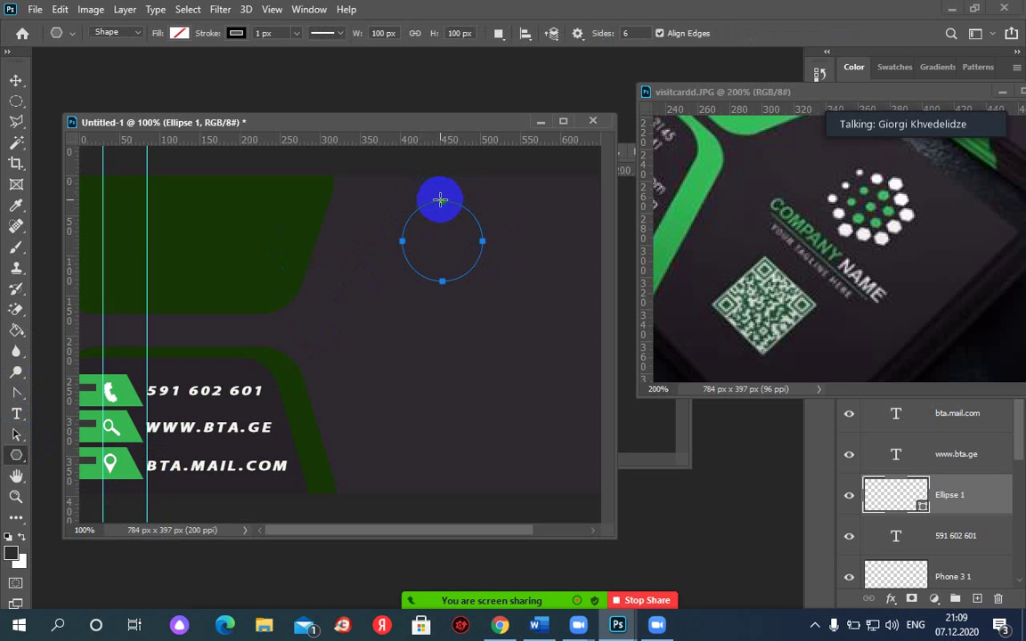
left_click_drag(437, 197, 428, 194)
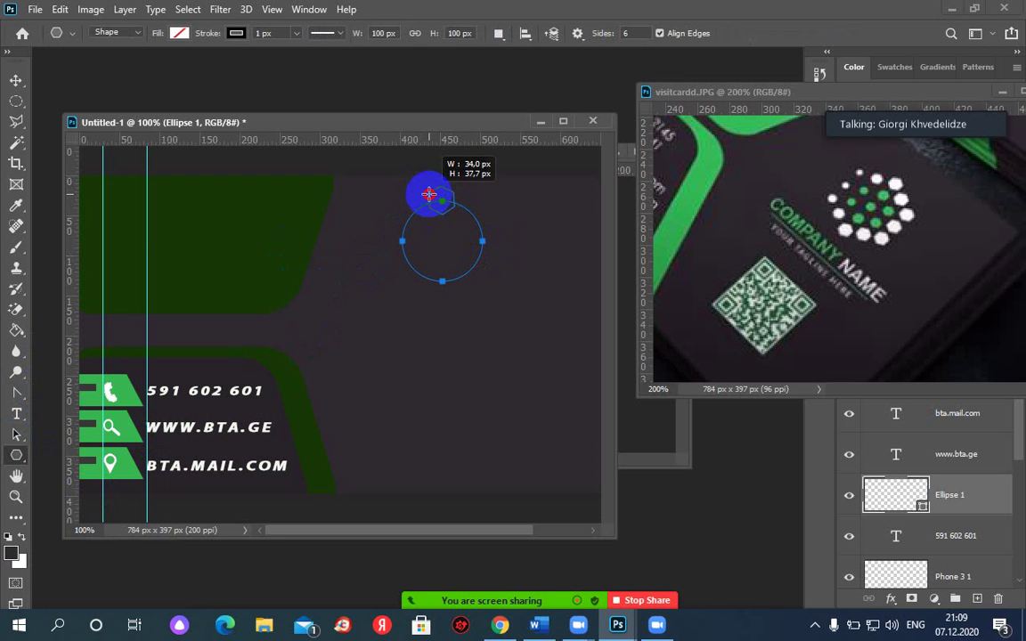
left_click_drag(428, 194, 428, 202)
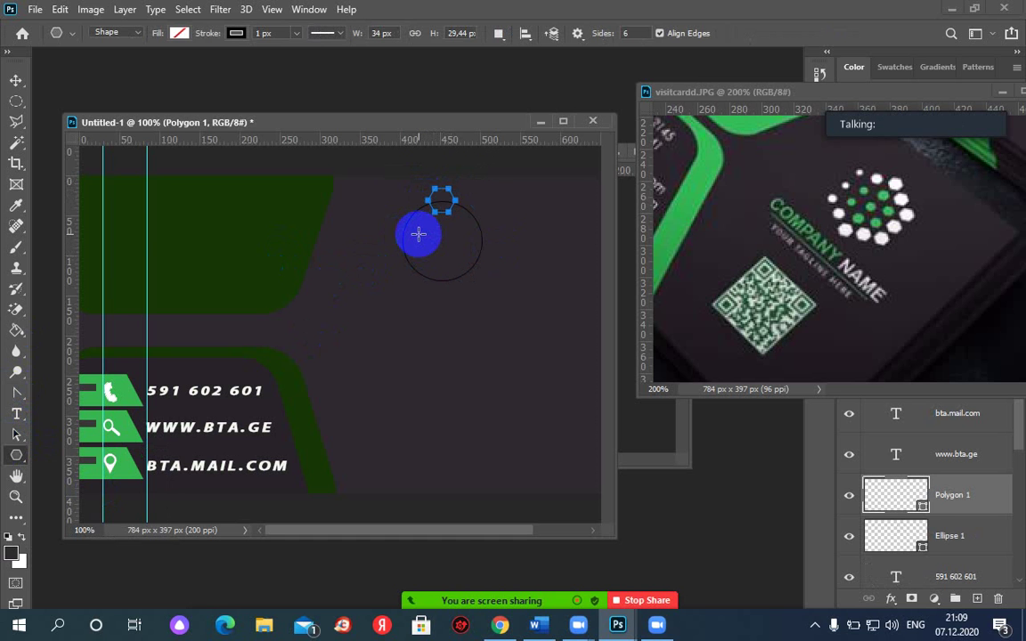
Give the hexagon a white fill and no outline
left_click(178, 33)
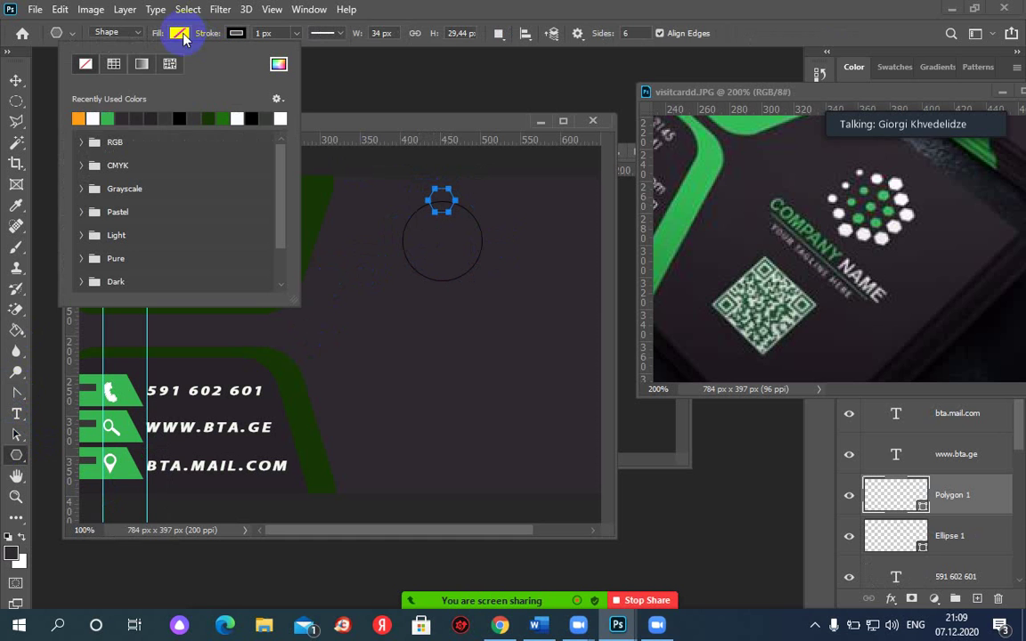
left_click(93, 118)
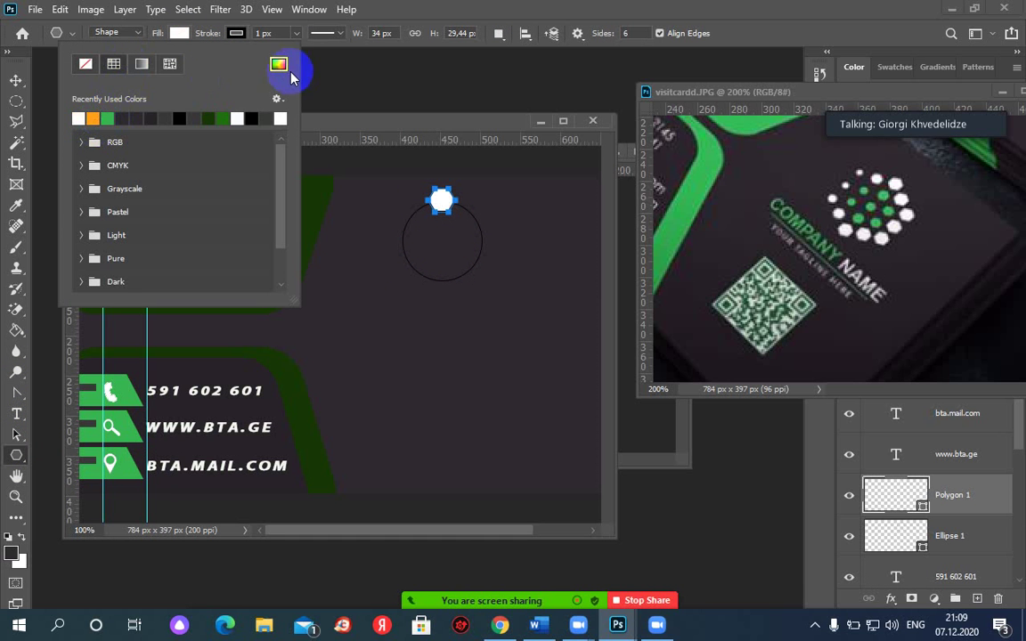
left_click(236, 33)
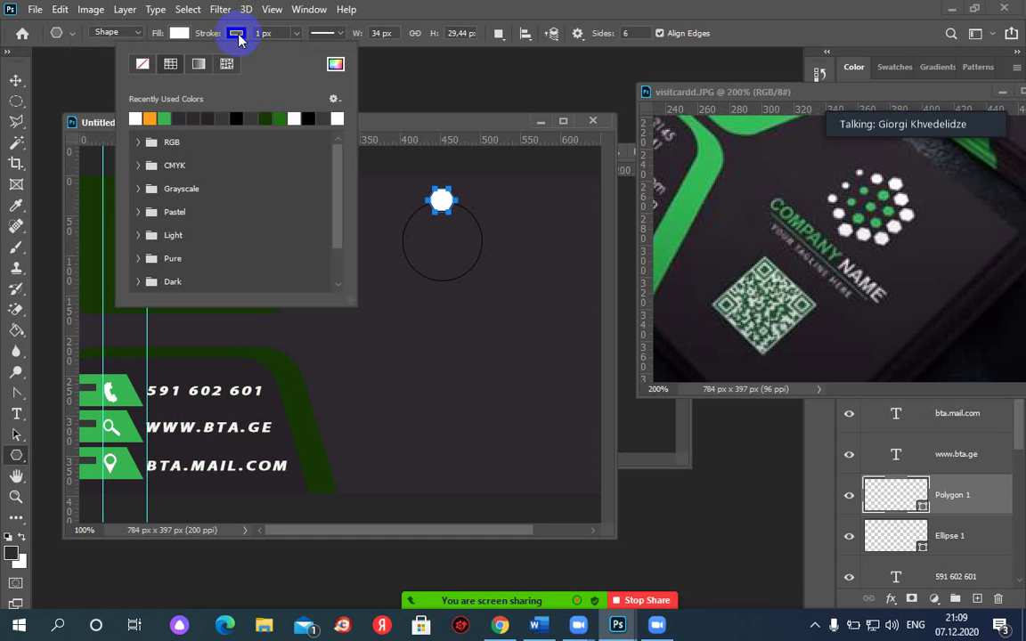
left_click(142, 64)
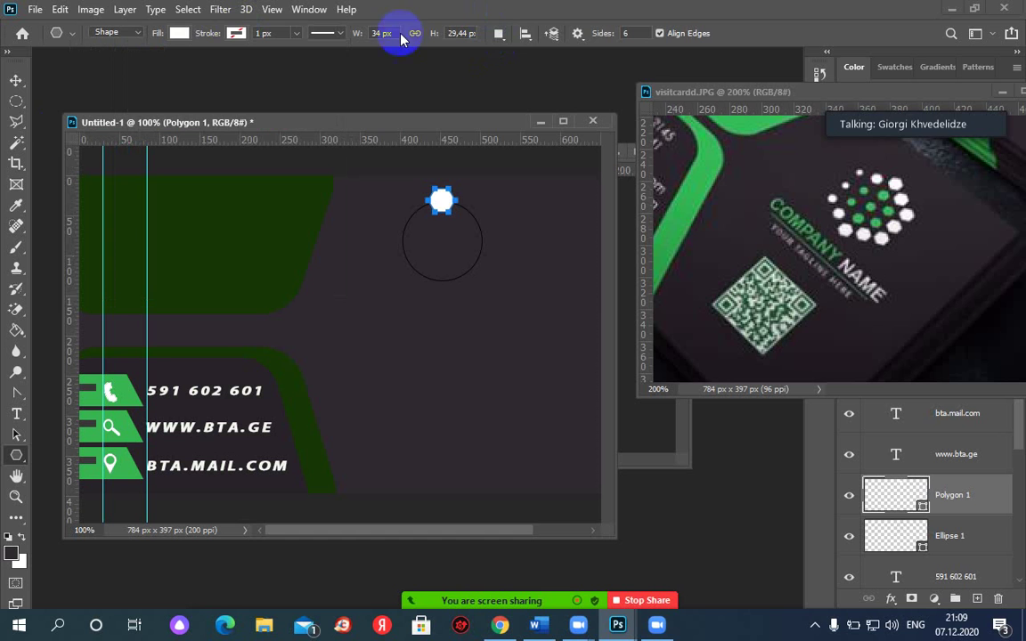
left_click(15, 80)
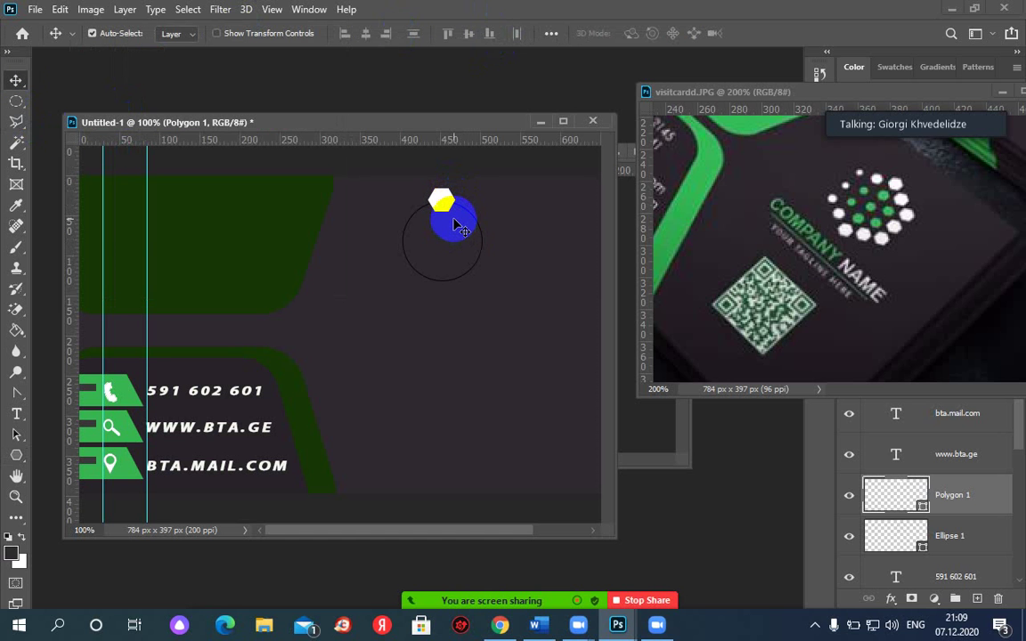
Add horizontal and vertical guides crossing through the circle's centre
left_click_drag(454, 225, 443, 205)
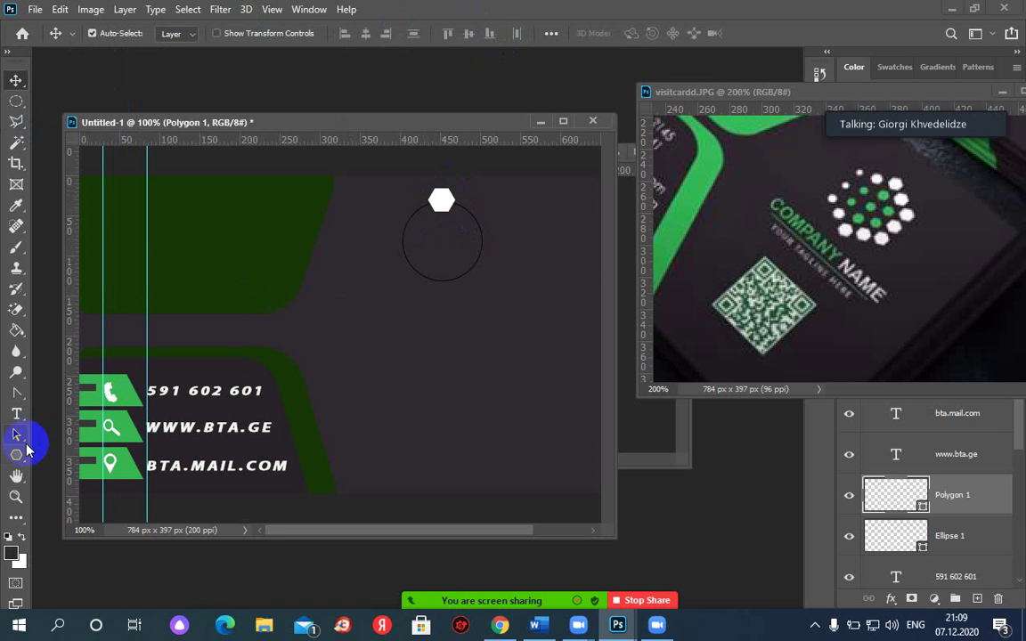
left_click_drag(412, 142, 436, 240)
left_click_drag(75, 256, 441, 252)
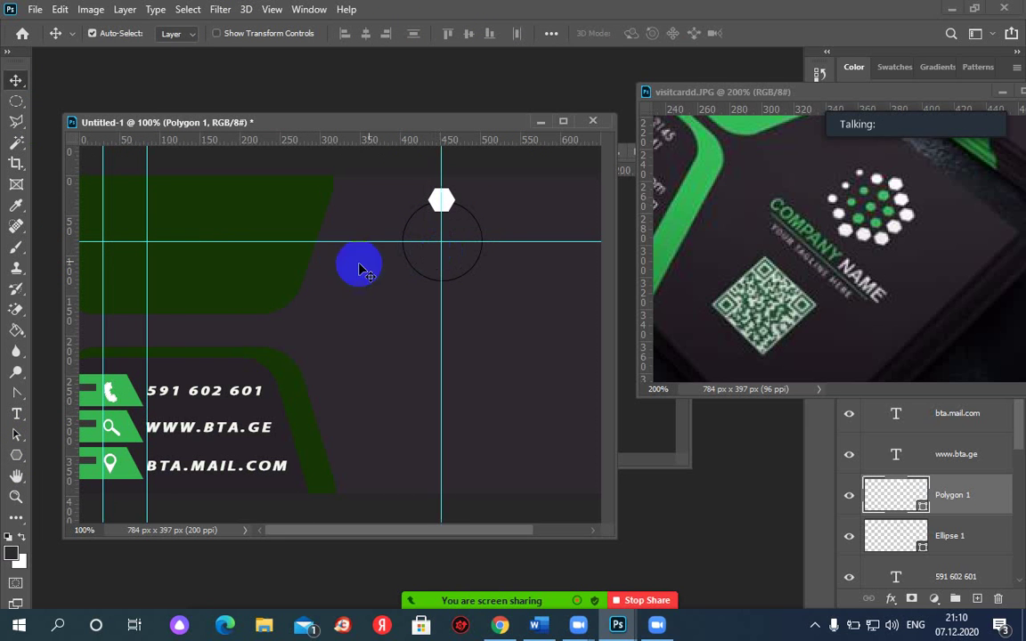
left_click(16, 434)
Zoom in on the logo area and select the hexagon
left_click(440, 202)
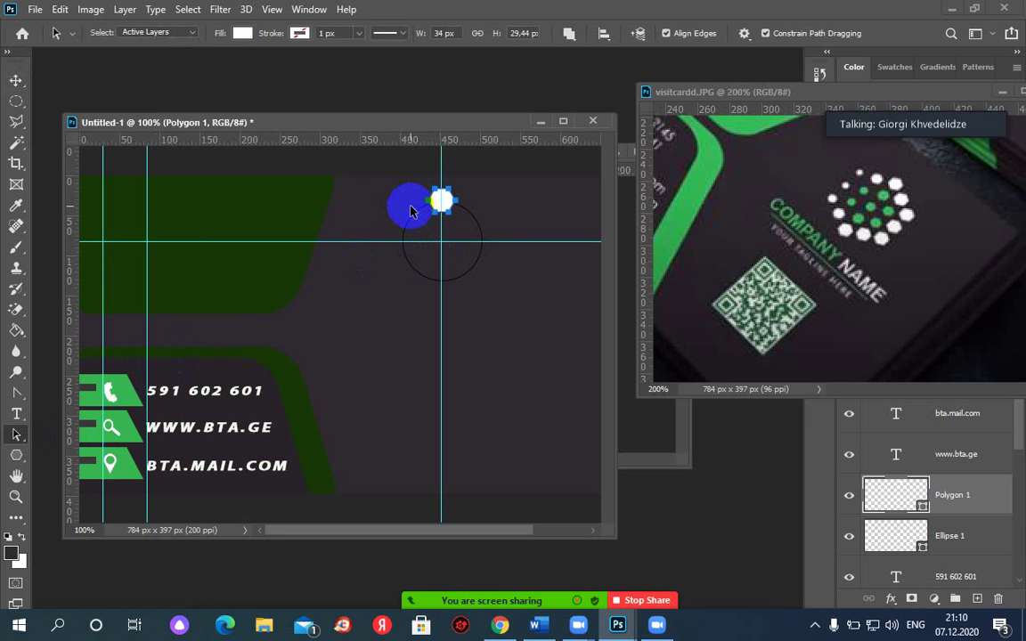
key("ctrl+plus")
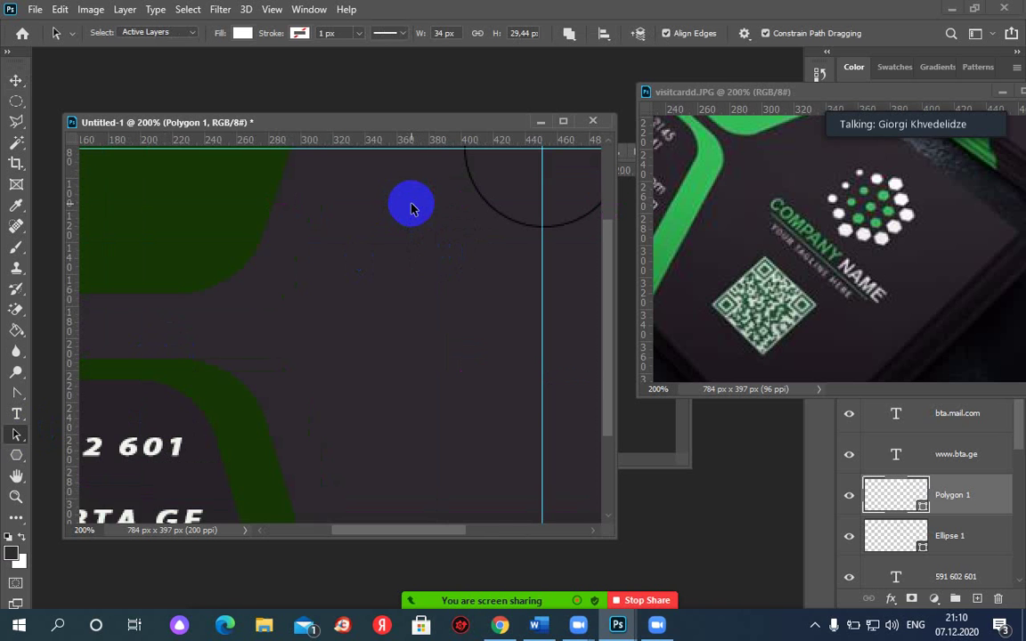
left_click_drag(463, 236, 297, 407)
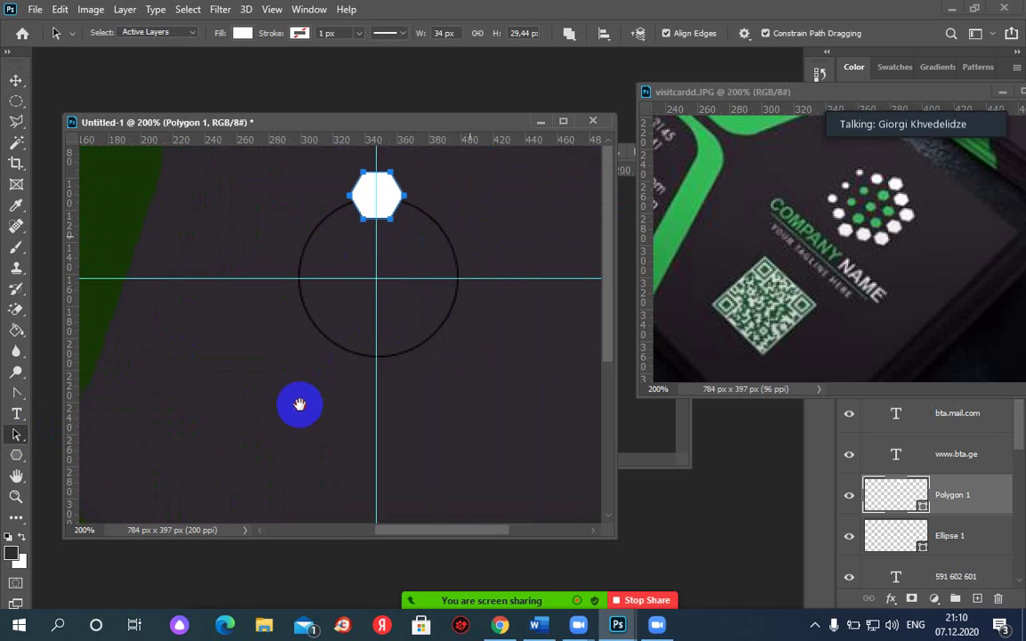
left_click(352, 200)
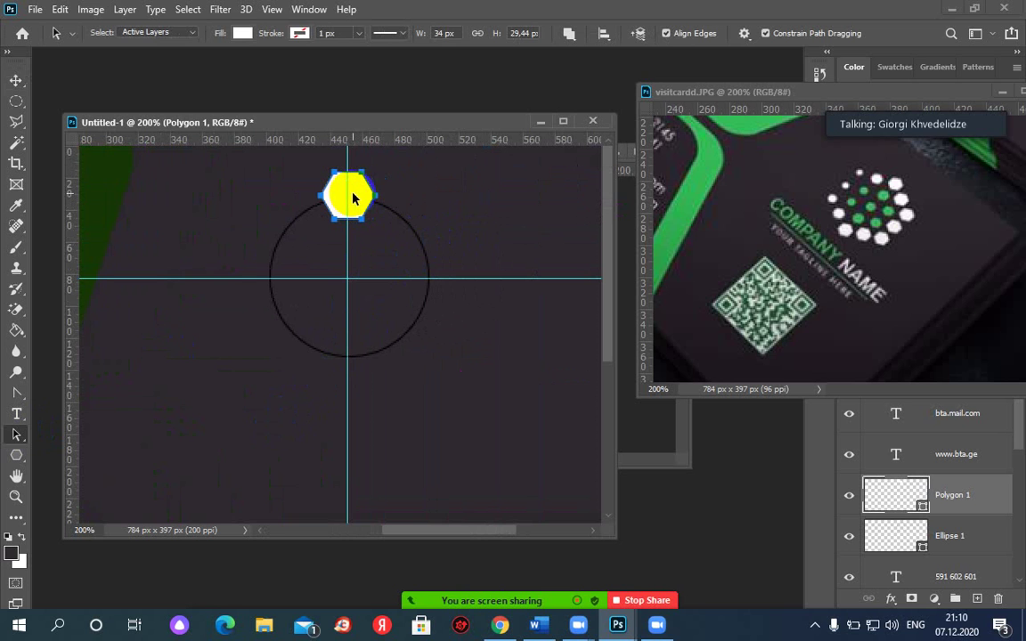
left_click(388, 183)
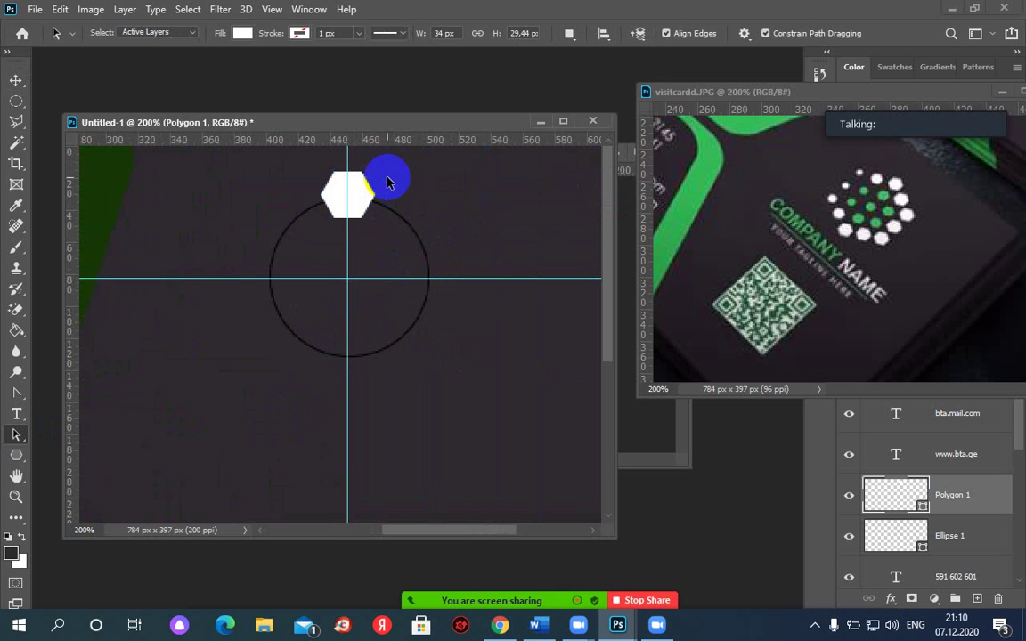
Free-transform the hexagon onto the vertical guide at X 452 px, Y 31 px, rotated about 25°
key("ctrl+t")
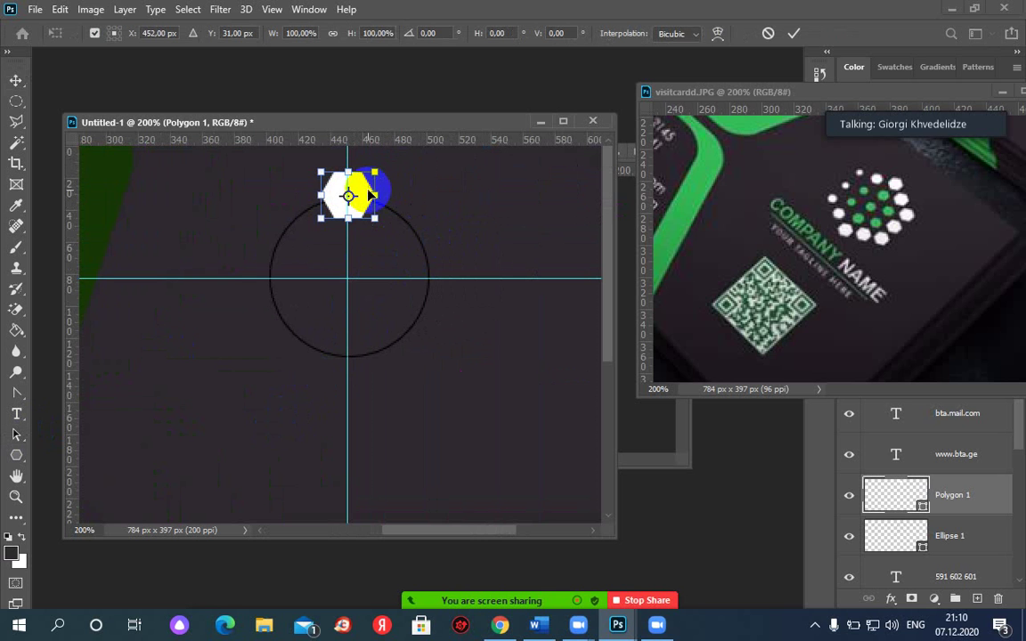
left_click(374, 214)
left_click(350, 198)
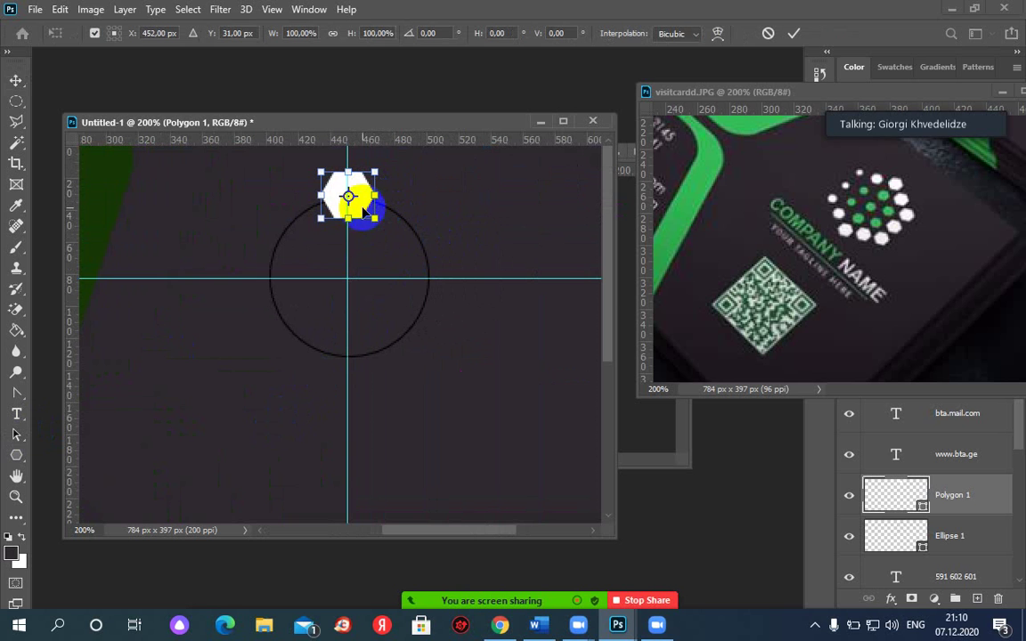
left_click(372, 198)
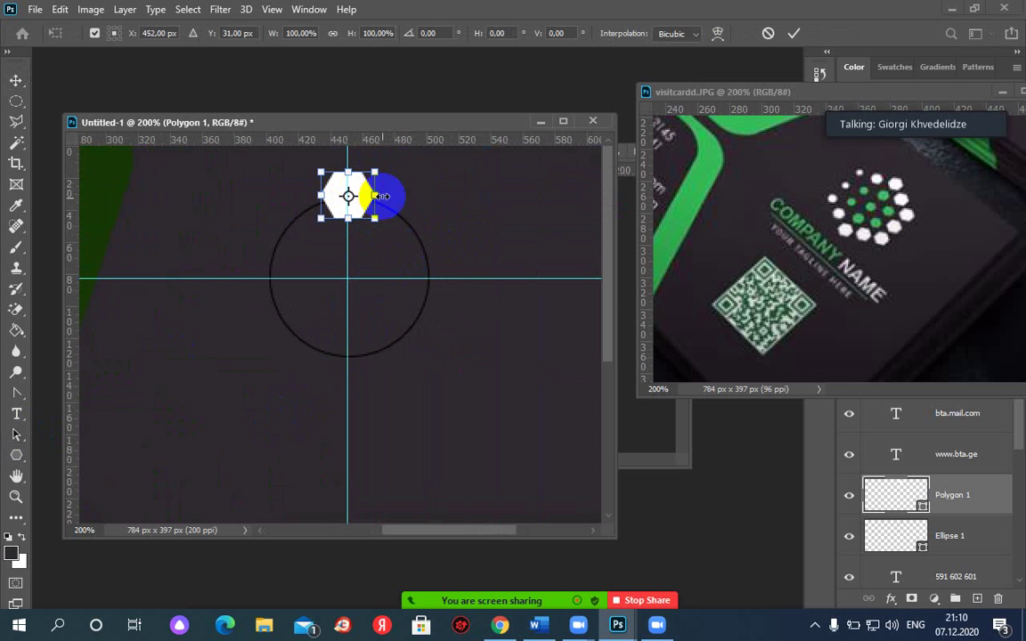
left_click(374, 192)
mouse_move(403, 178)
left_mouse_down()
mouse_move(420, 207)
mouse_move(426, 178)
left_mouse_up()
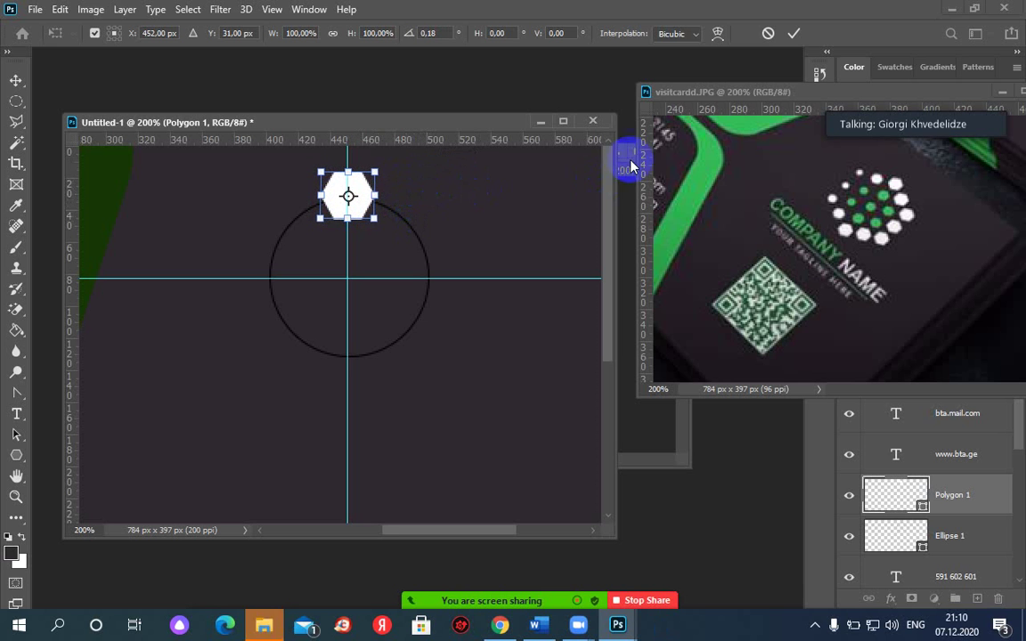
Commit the hexagon's placement and move the reference card photo window aside
key("Return")
left_click(792, 91)
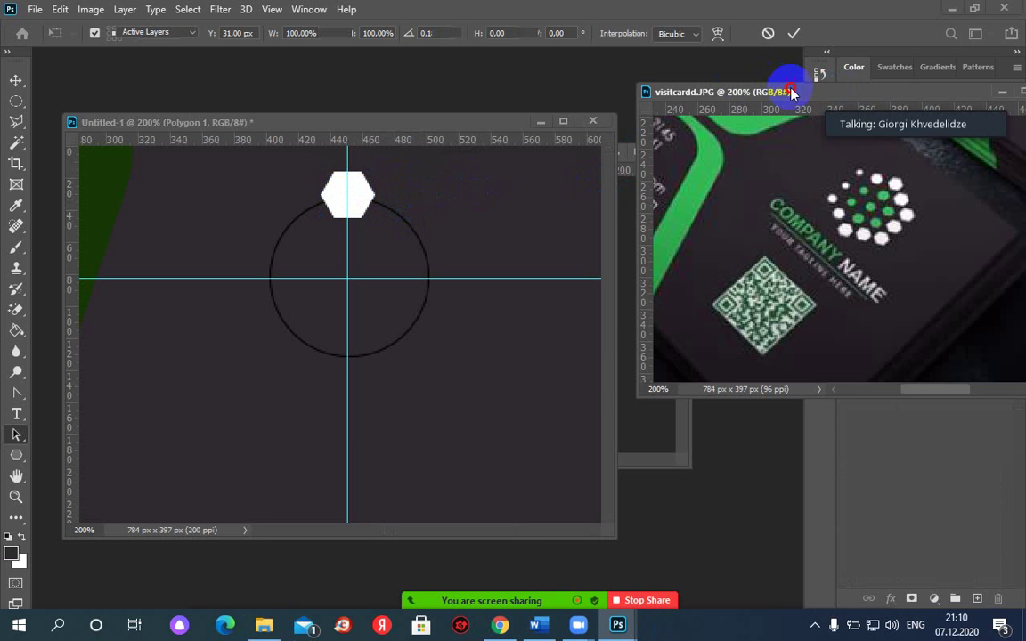
left_click_drag(791, 92, 565, 76)
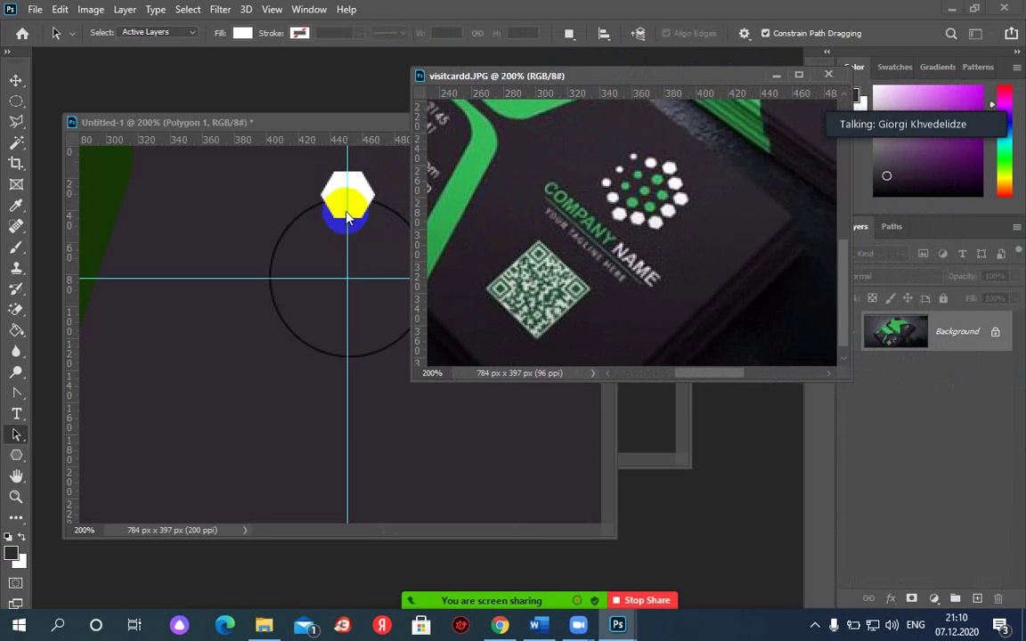
left_click(347, 218)
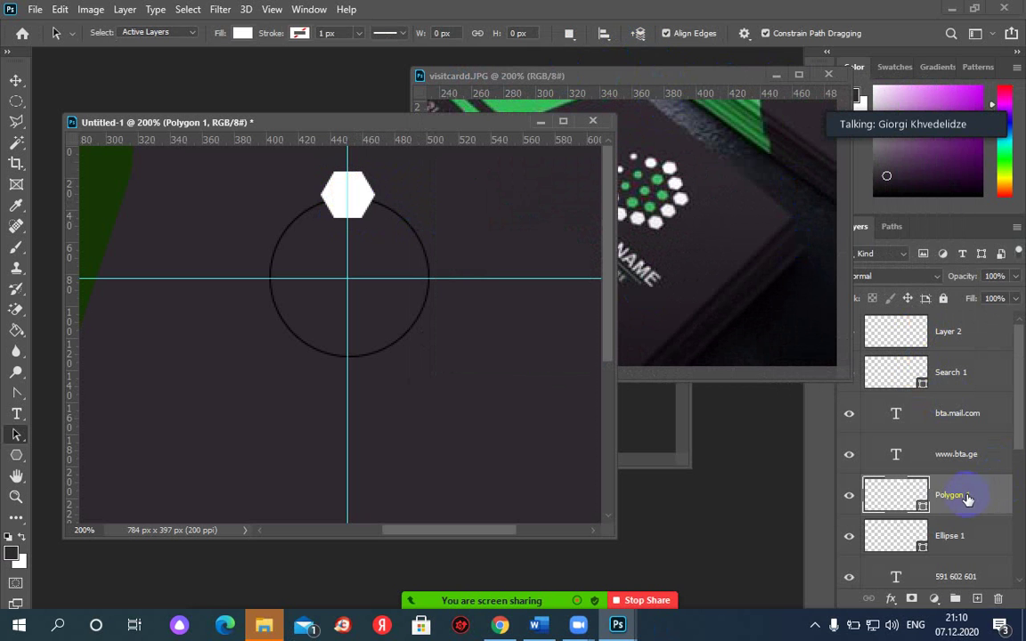
Move Polygon 1 to the top of the layer stack and duplicate it as Polygon 1 copy
left_click(847, 495)
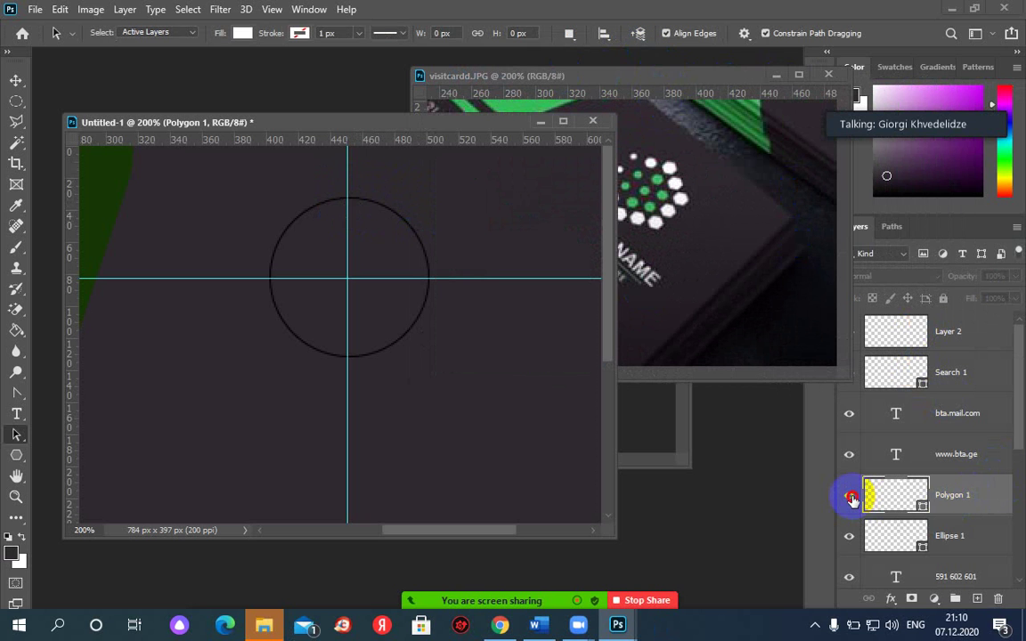
left_click(954, 500)
left_click_drag(954, 500, 957, 341)
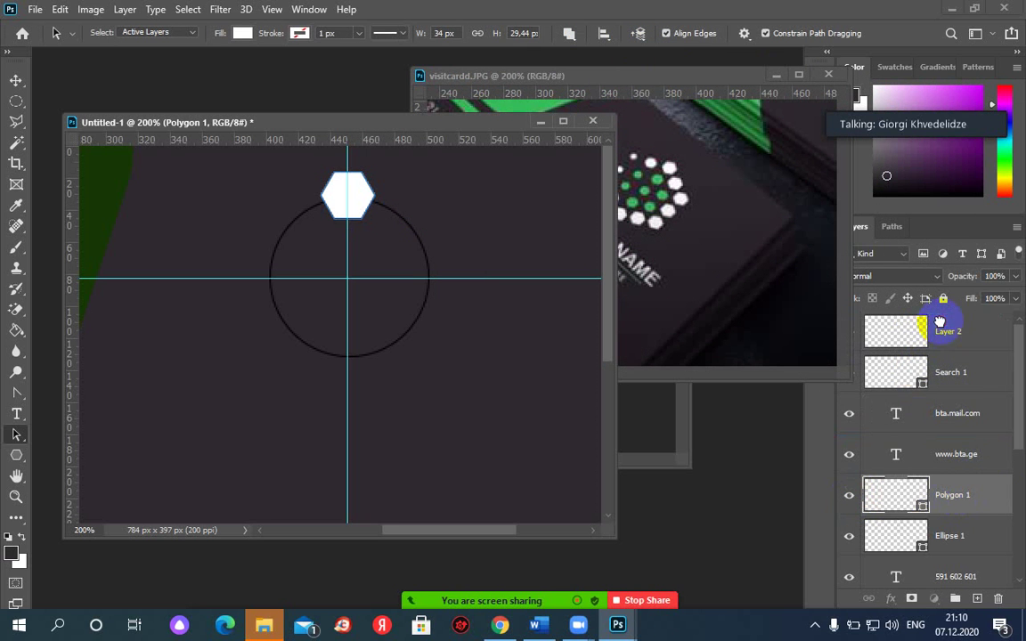
double_click(954, 335)
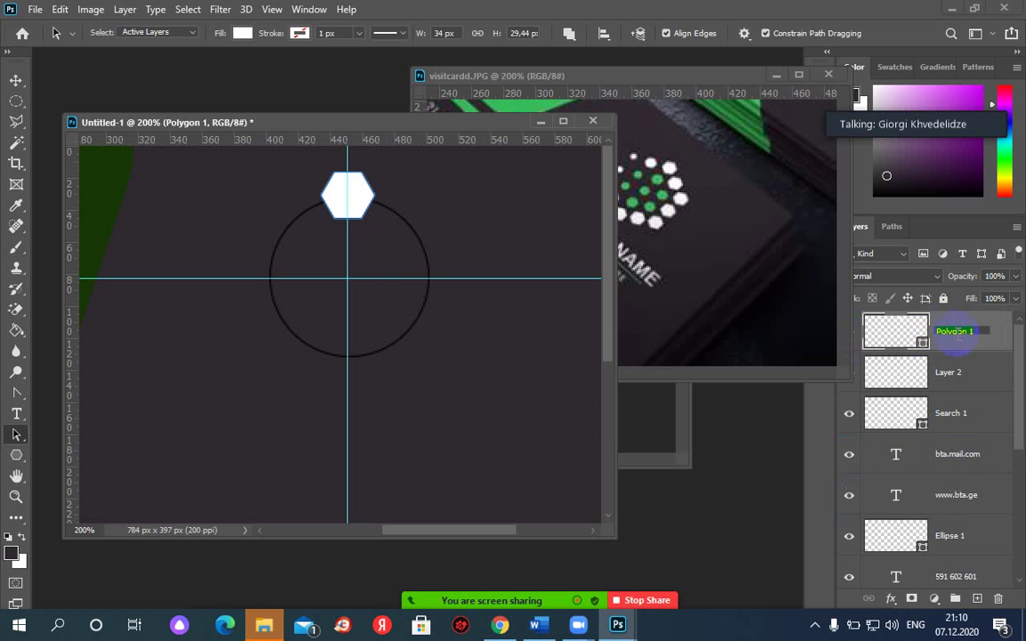
left_click(947, 342)
left_click(912, 333)
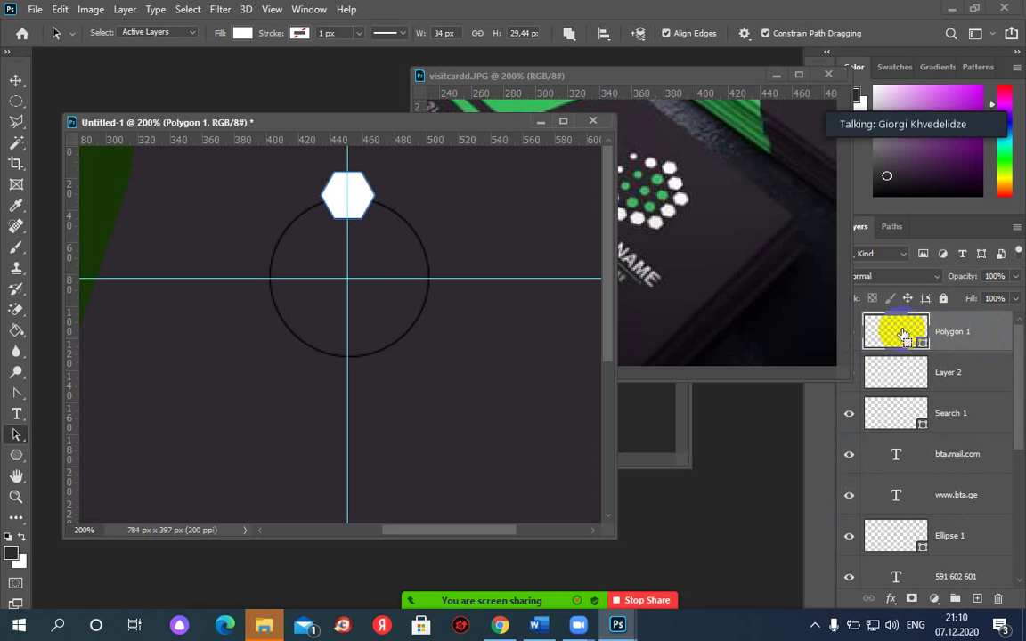
key("ctrl+j")
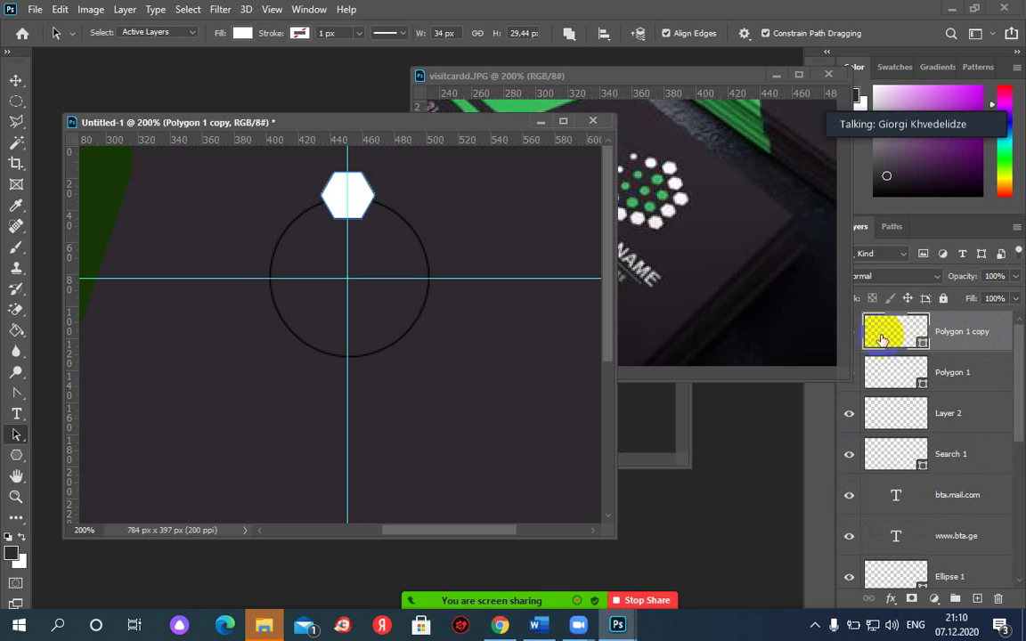
Rotate Polygon 1 copy about 48° using the circle's centre as the pivot
right_click(961, 340)
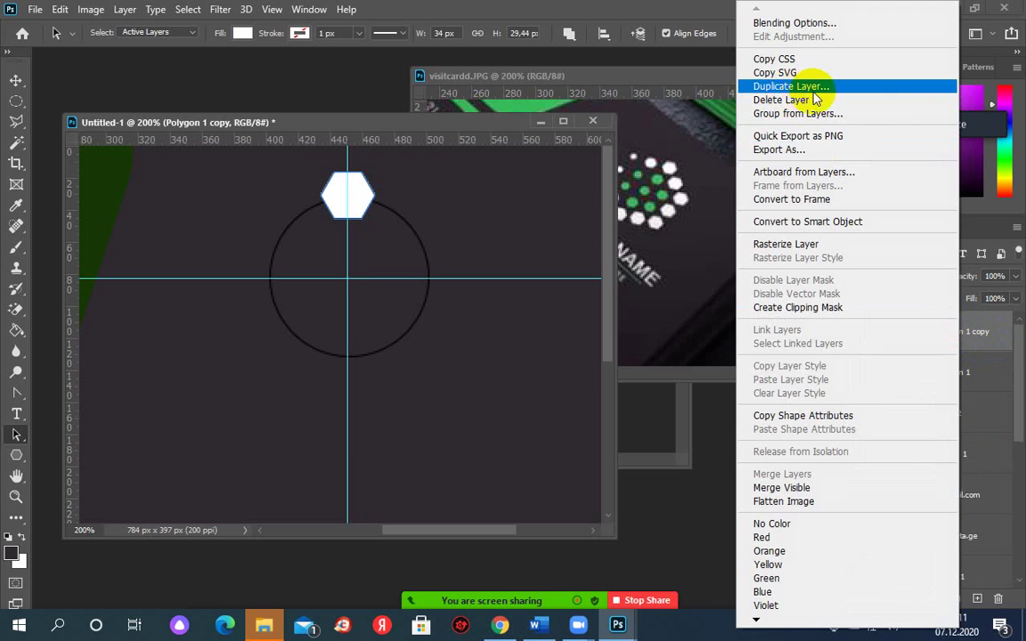
left_click(668, 13)
left_click(348, 197)
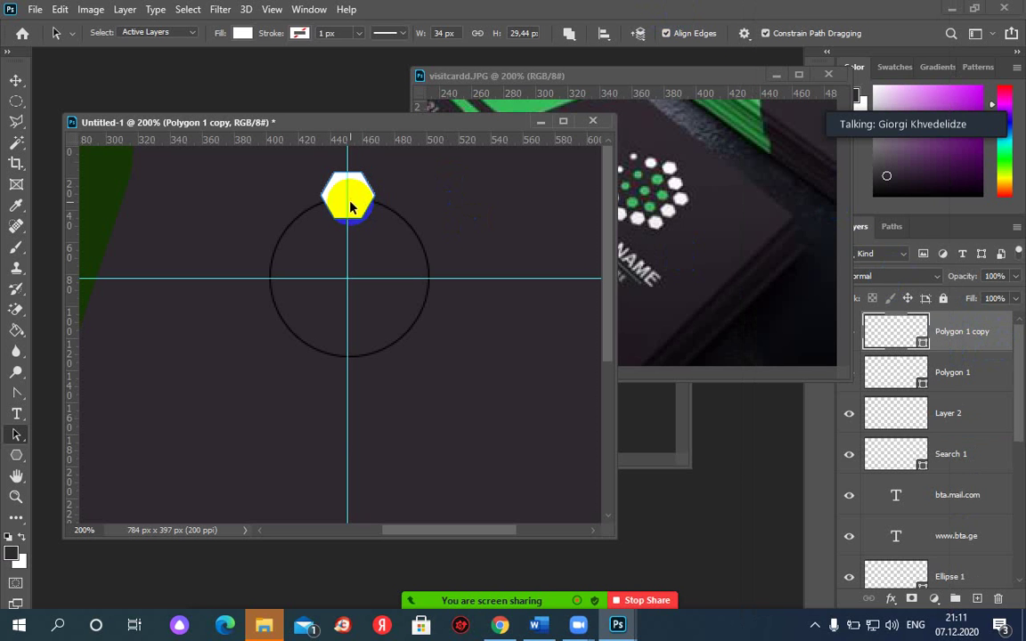
key("ctrl+t")
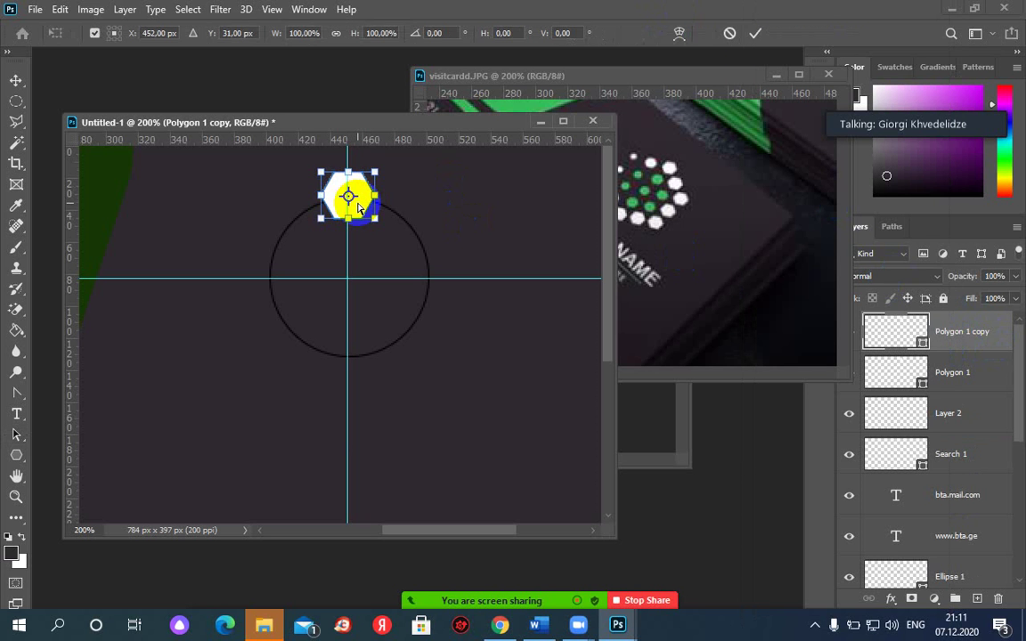
left_click_drag(353, 199, 357, 201)
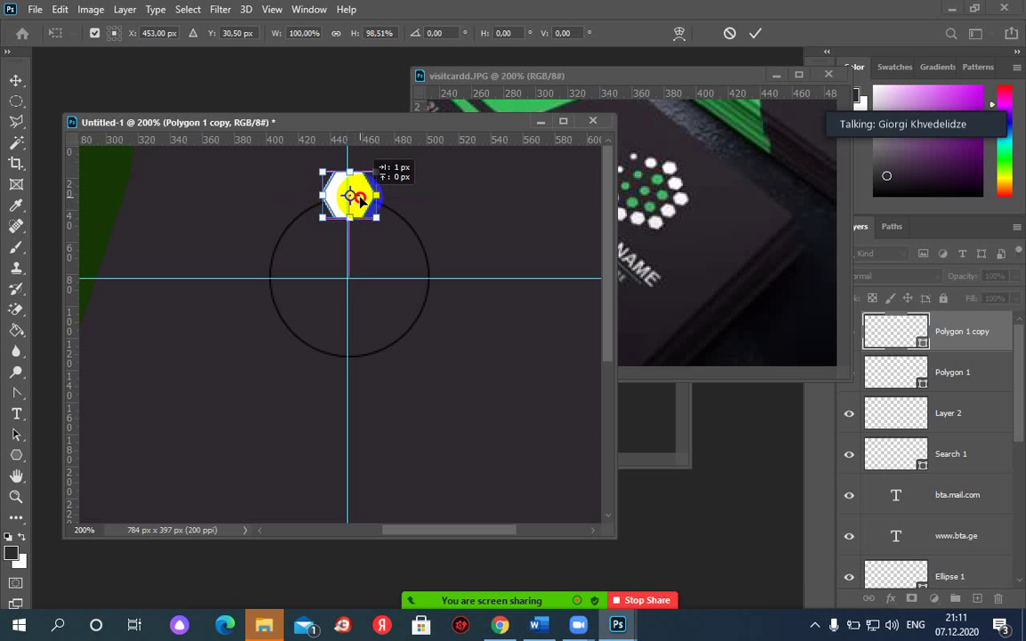
mouse_move(354, 198)
left_mouse_down()
mouse_move(366, 210)
mouse_move(353, 197)
left_mouse_up()
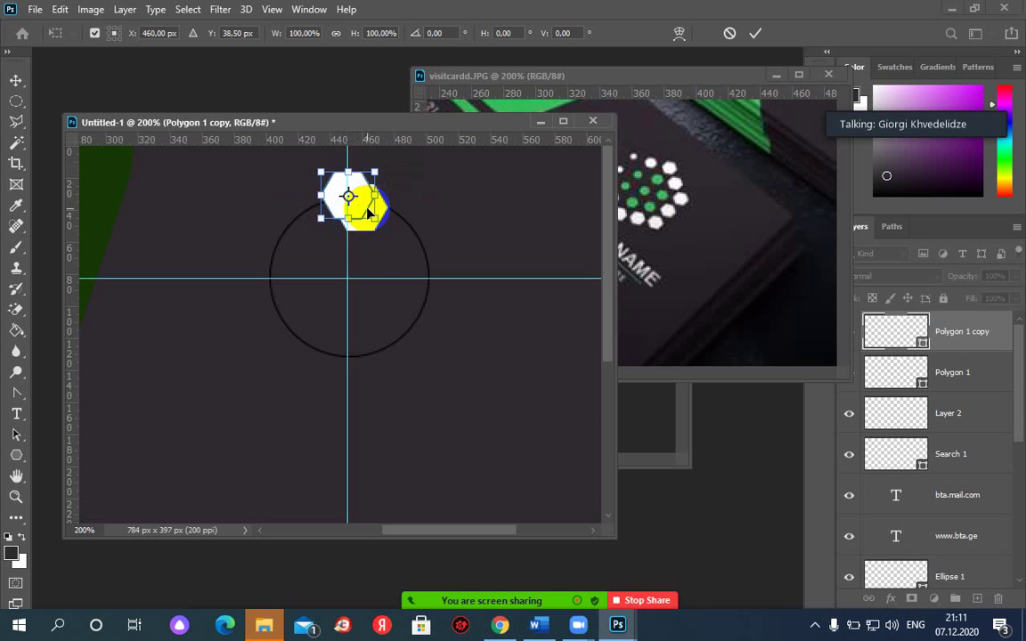
left_click(119, 38)
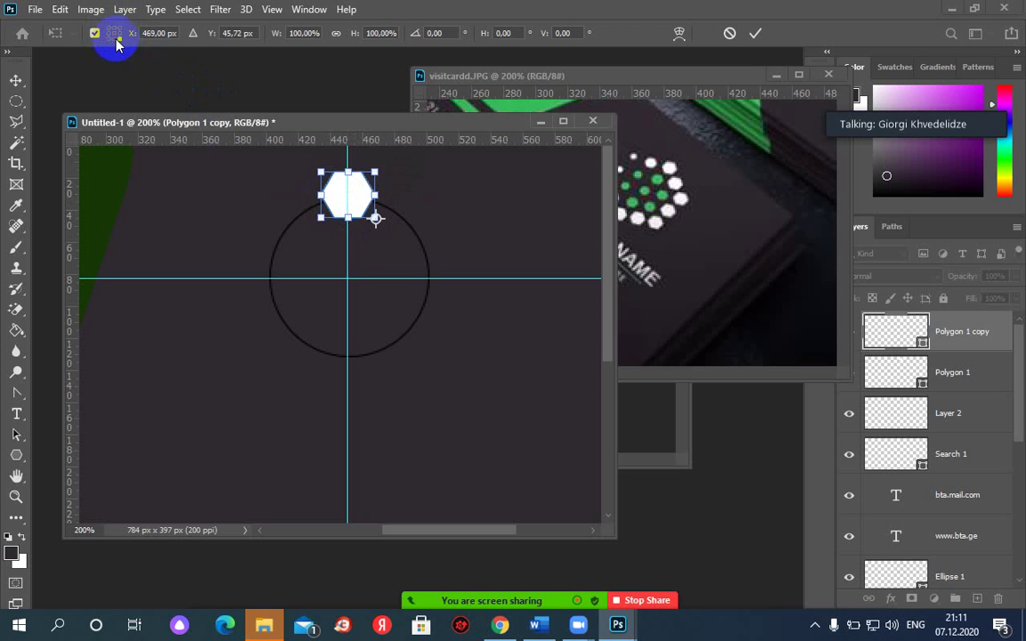
mouse_move(398, 210)
left_mouse_down()
mouse_move(379, 221)
mouse_move(352, 282)
left_mouse_up()
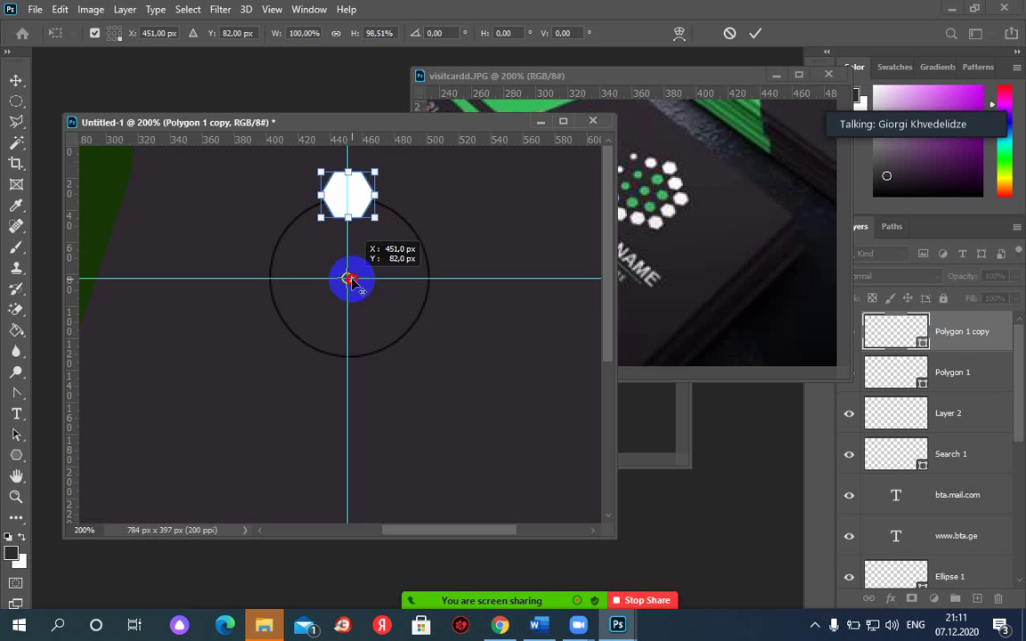
mouse_move(401, 177)
left_mouse_down()
mouse_move(443, 195)
mouse_move(488, 240)
left_mouse_up()
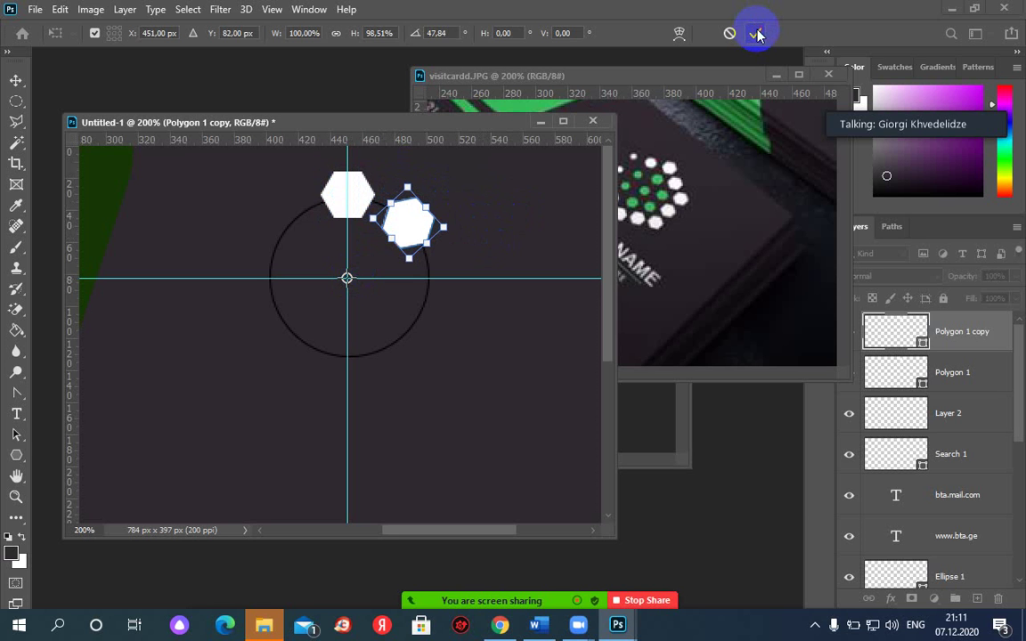
left_click(756, 34)
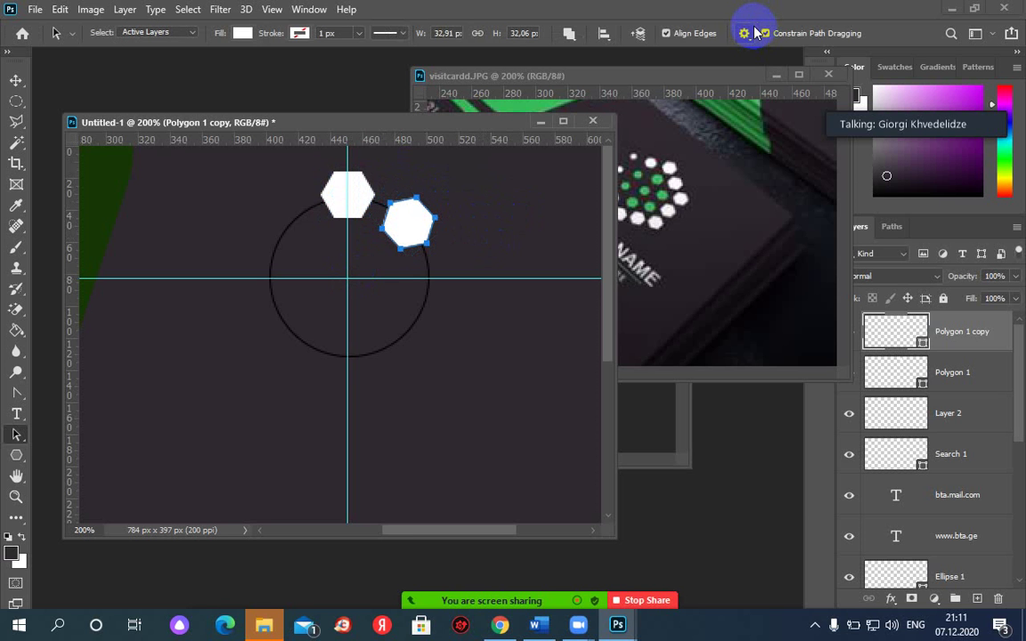
Duplicate and repeat the rotation until hexagons up to Polygon 1 copy 6 ring the circle
key("ctrl+j")
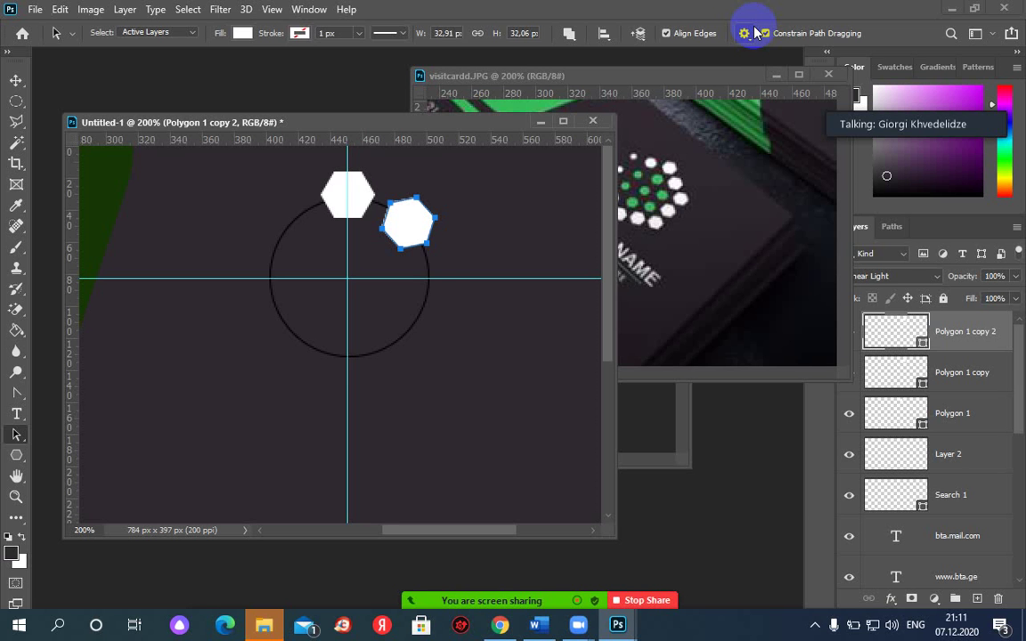
key("ctrl+alt+shift+t")
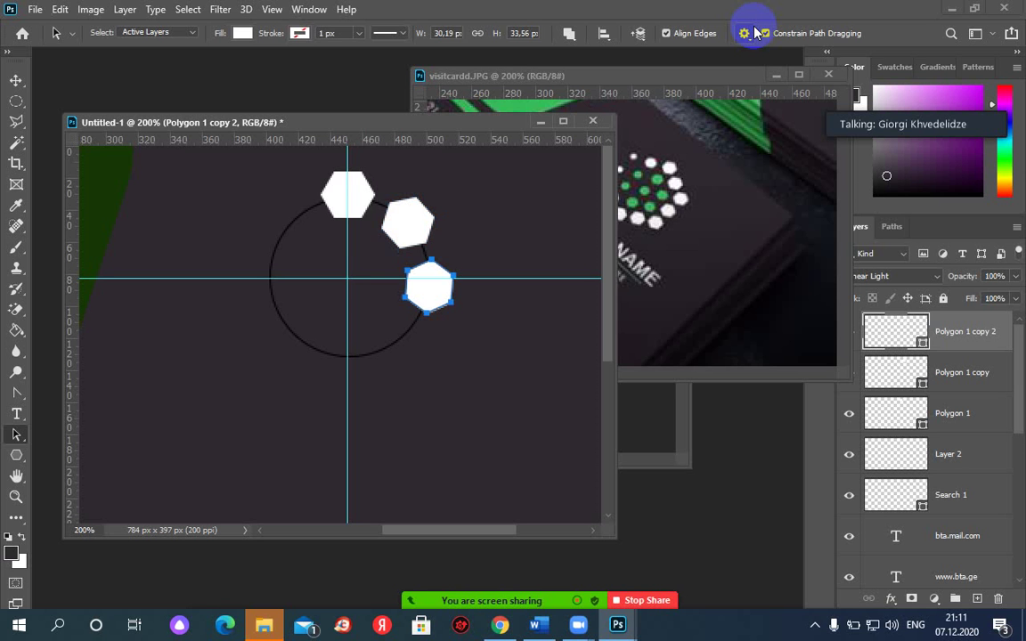
key("ctrl+j")
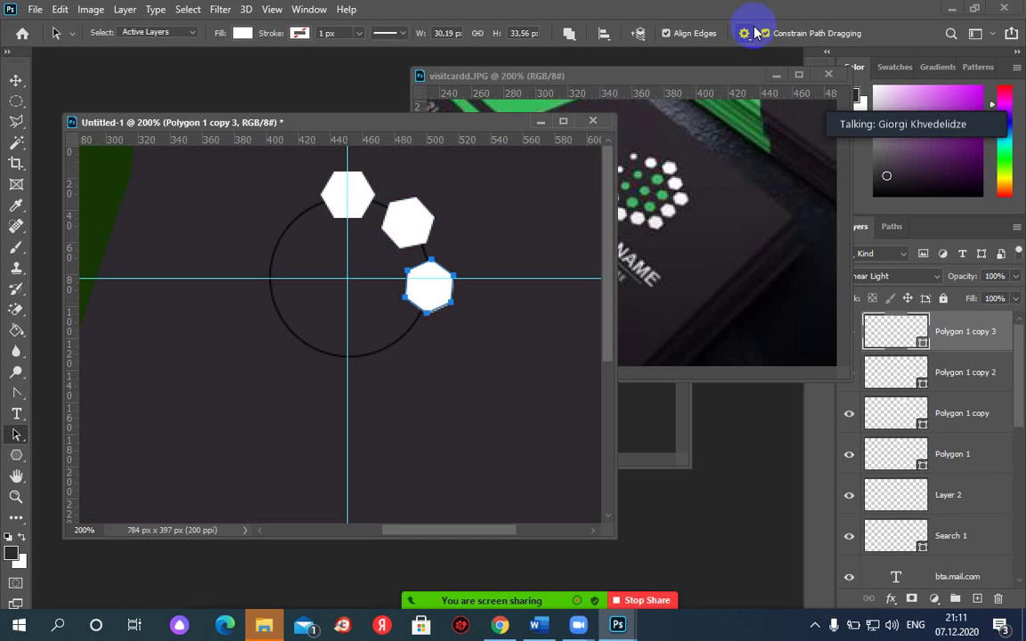
key("ctrl+shift+t")
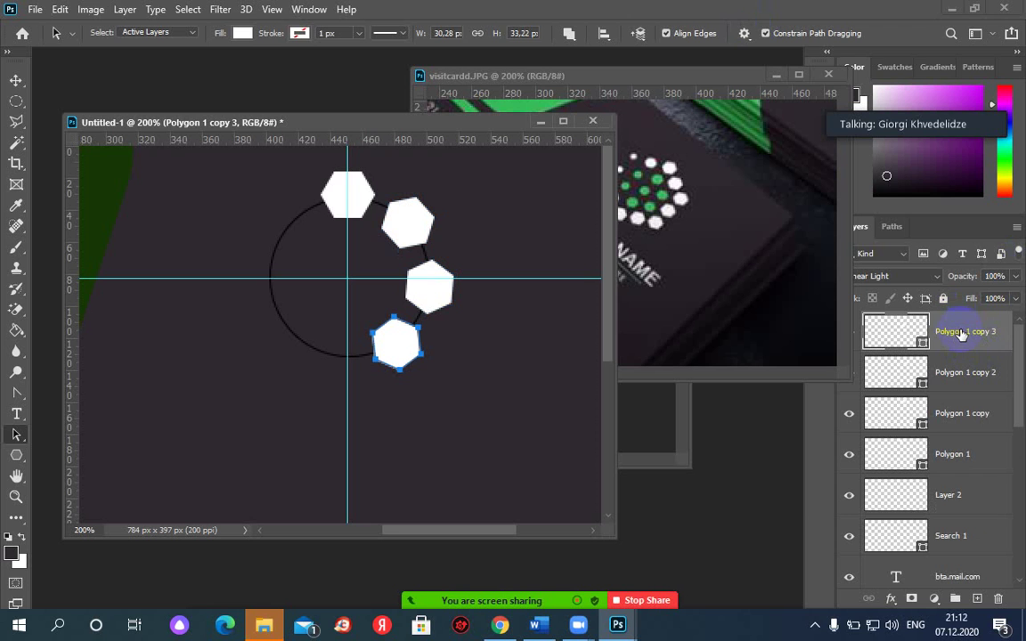
left_click(931, 344)
key("ctrl+j")
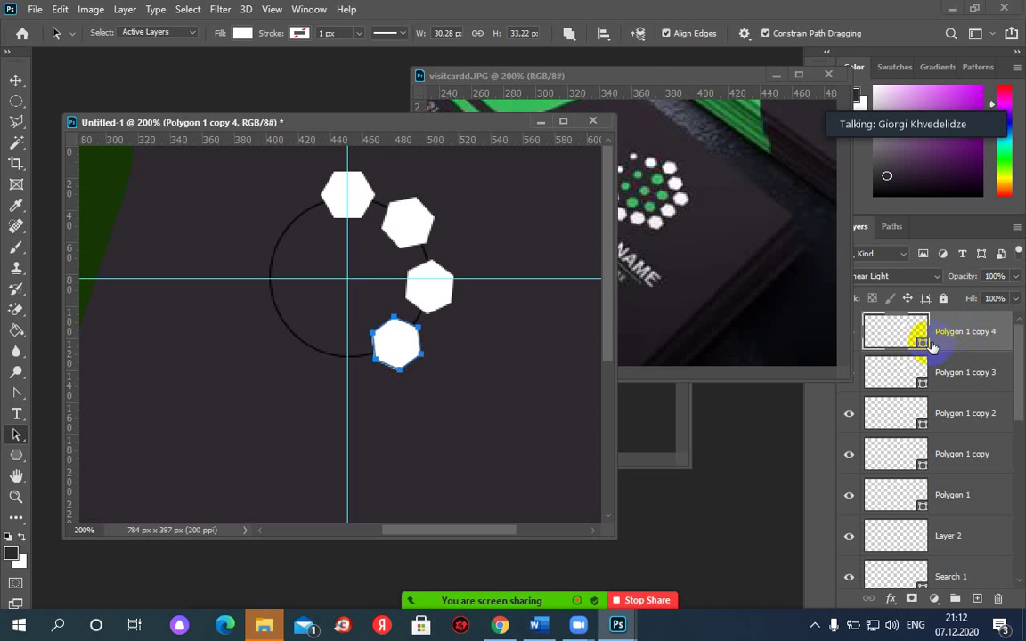
key("ctrl+shift+t")
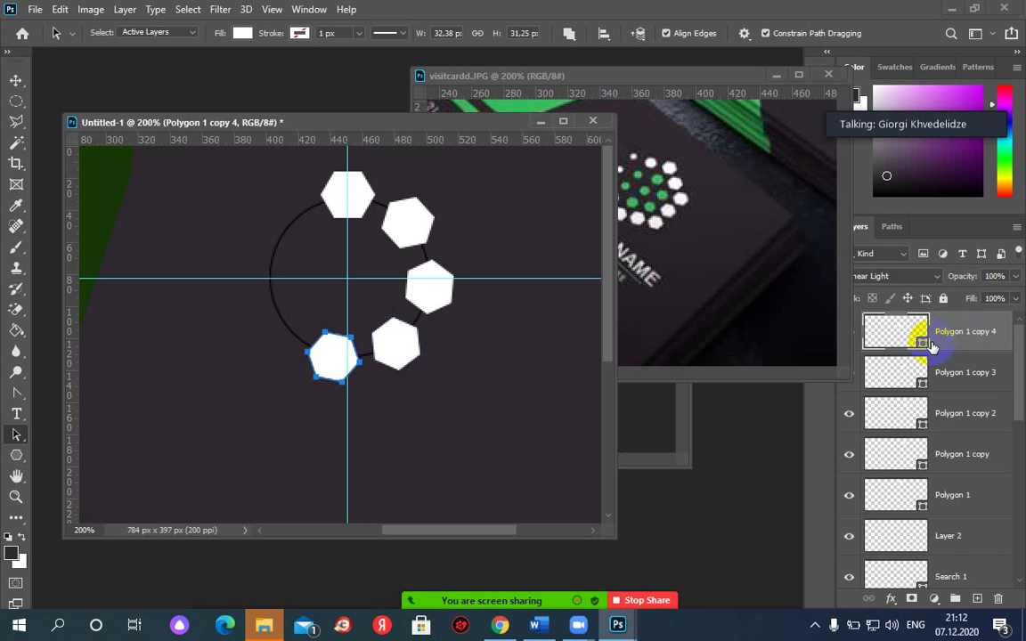
key("ctrl+j")
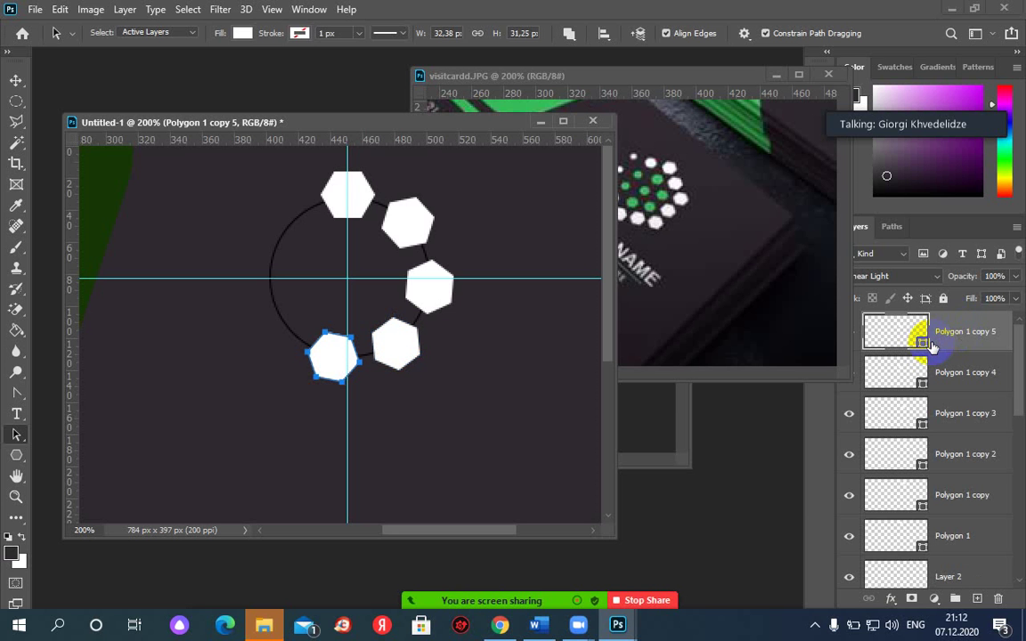
key("ctrl+shift+t")
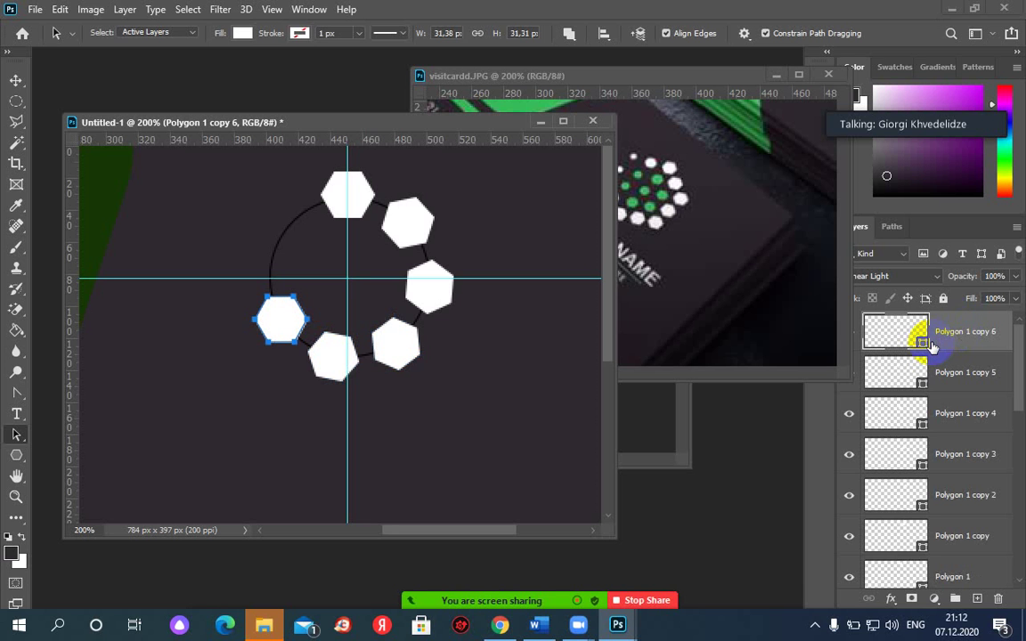
key("ctrl+shift+t")
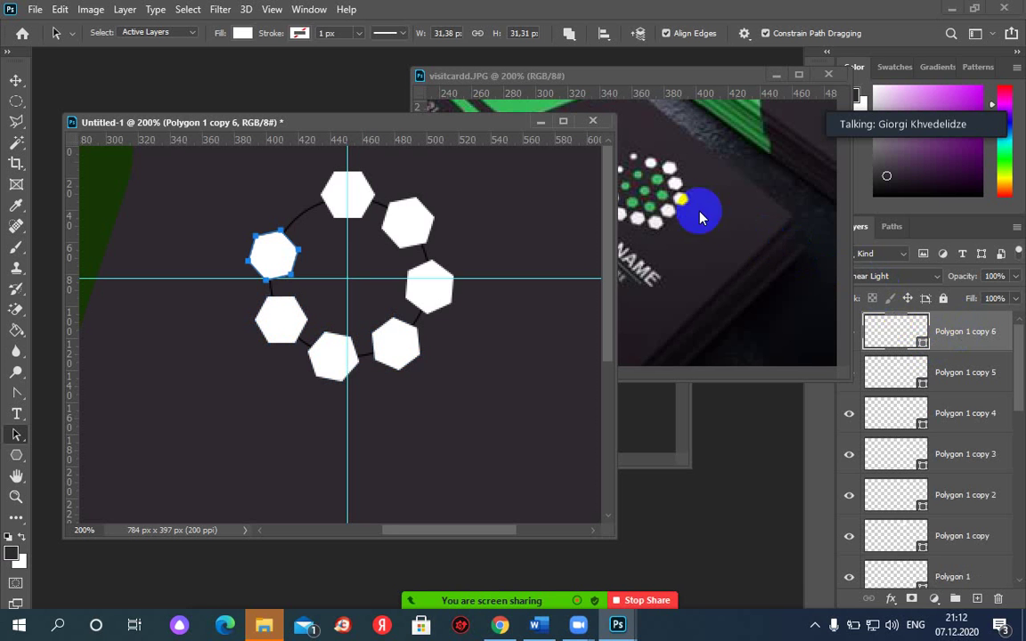
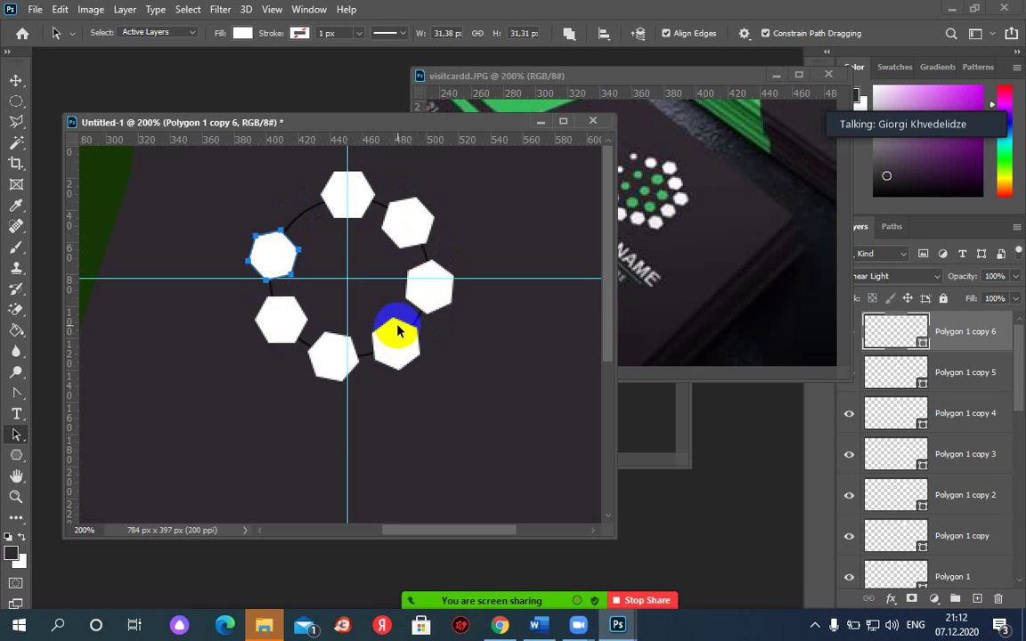
Duplicate the hexagon as an eighth copy and nudge it into the ring's upper-left gap
key("ctrl+j")
left_click_drag(280, 260, 324, 204)
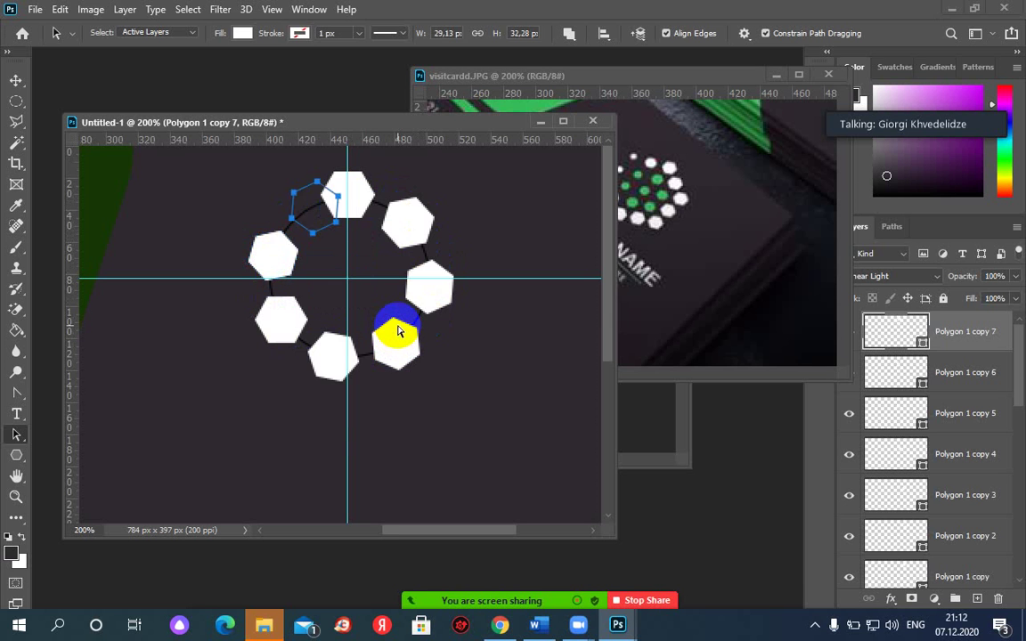
left_click(323, 203)
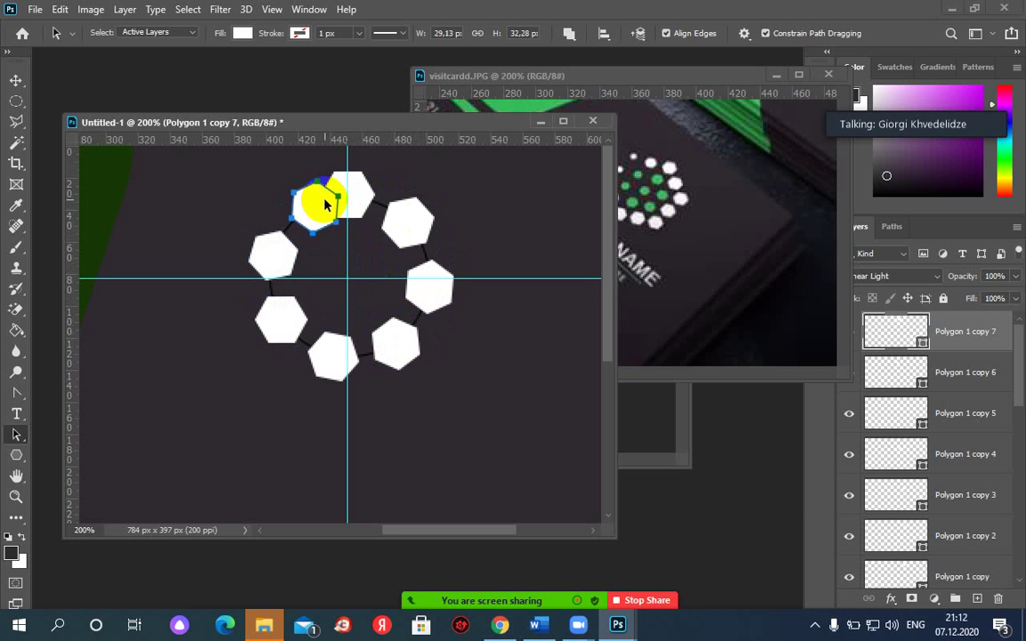
key("Left")
key("Left")
key("Left")
key("Left")
key("Left")
key("Left")
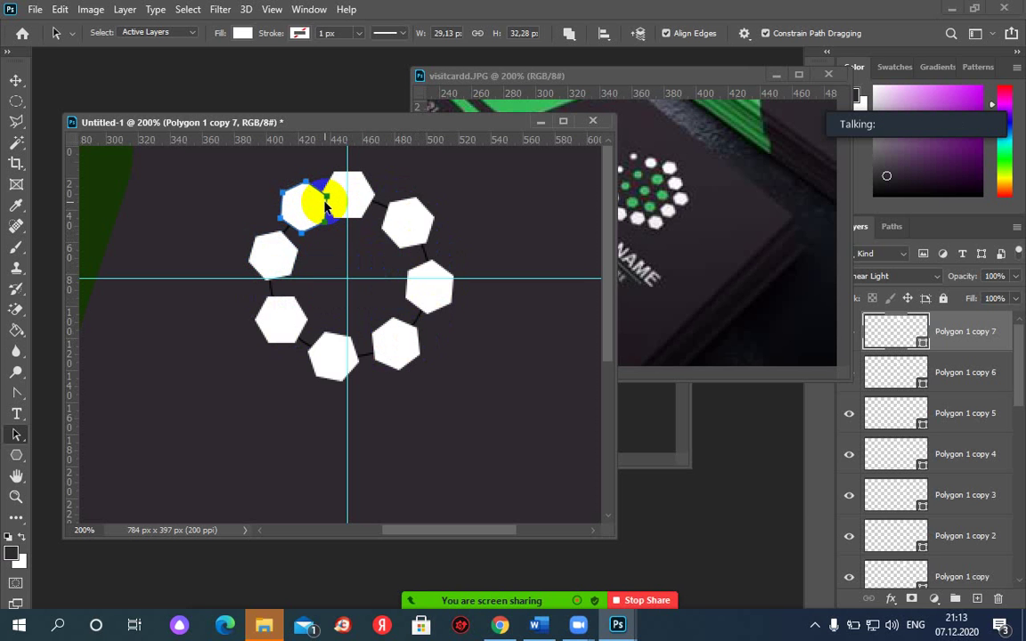
key("Left")
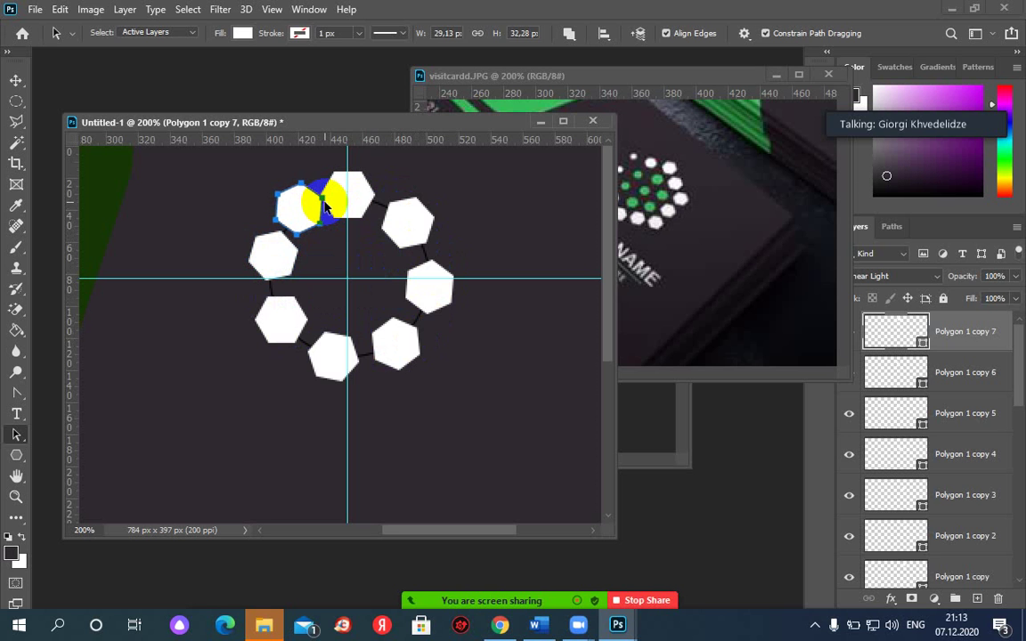
key("Left")
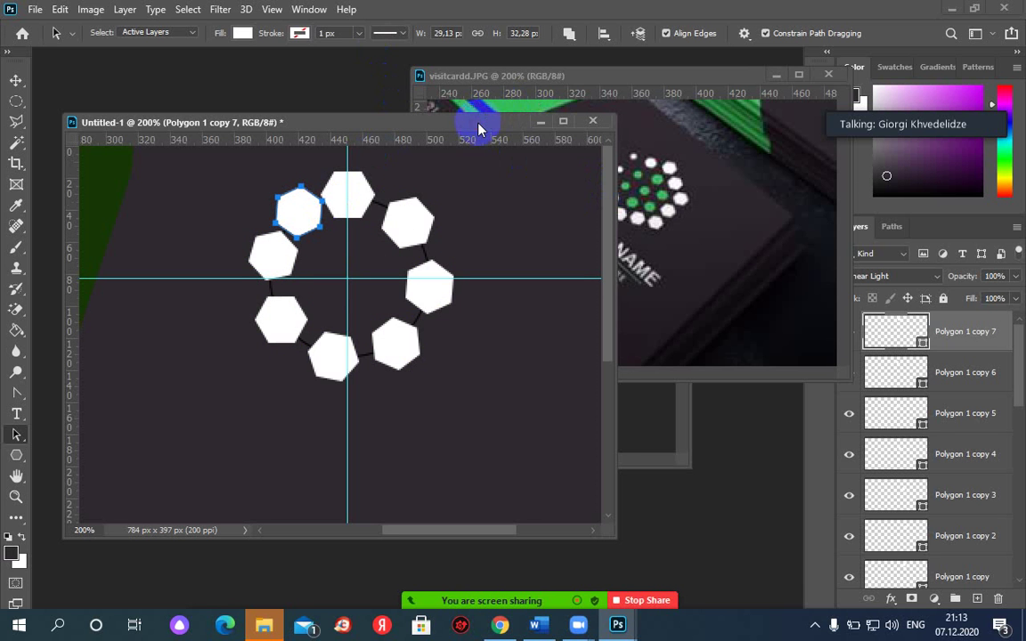
left_click_drag(476, 126, 432, 119)
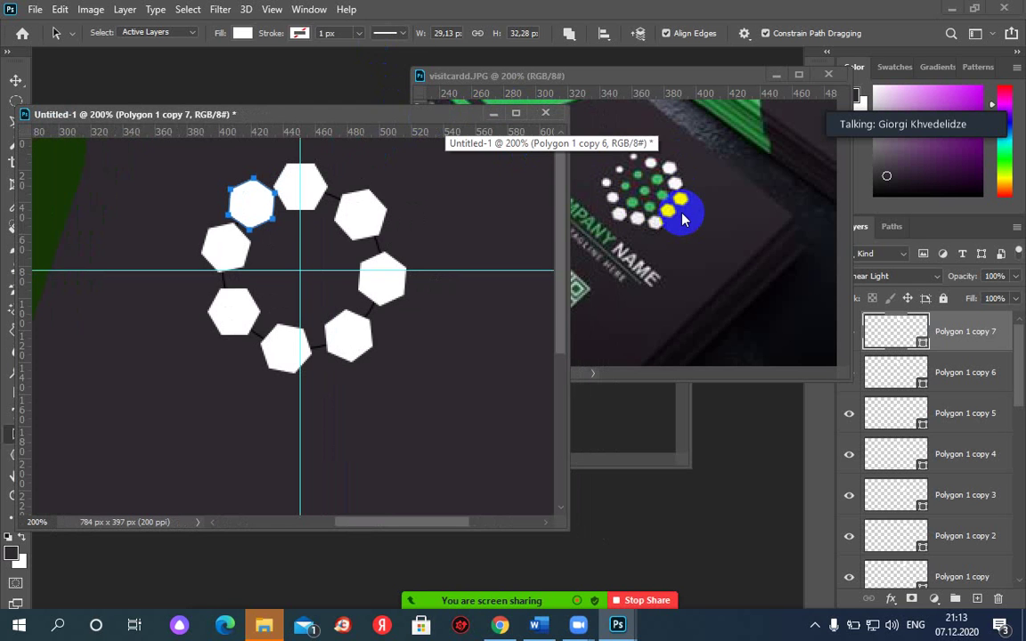
left_click(374, 216)
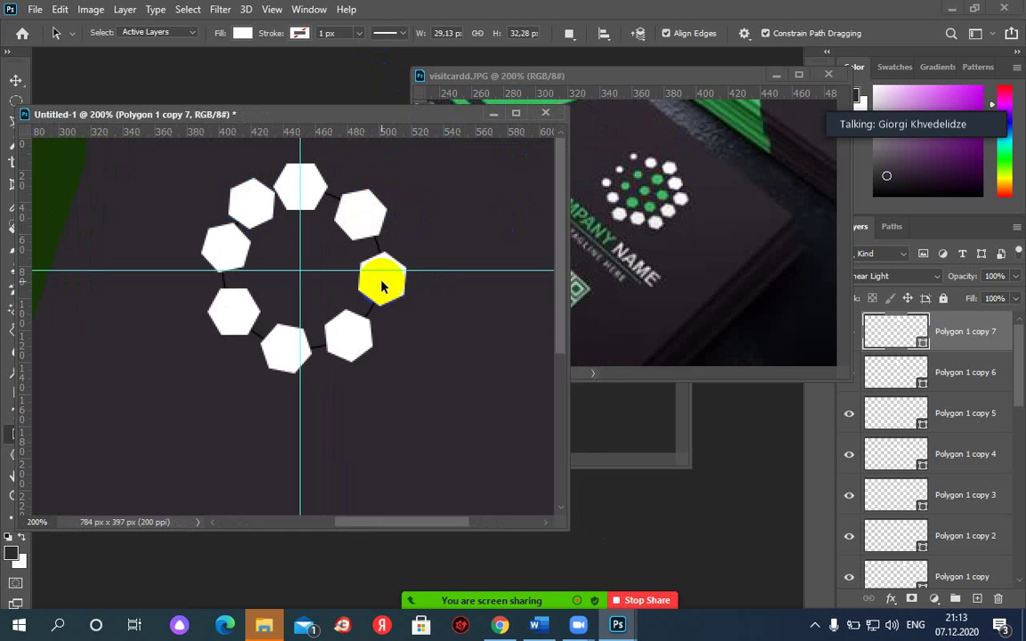
left_click(355, 203)
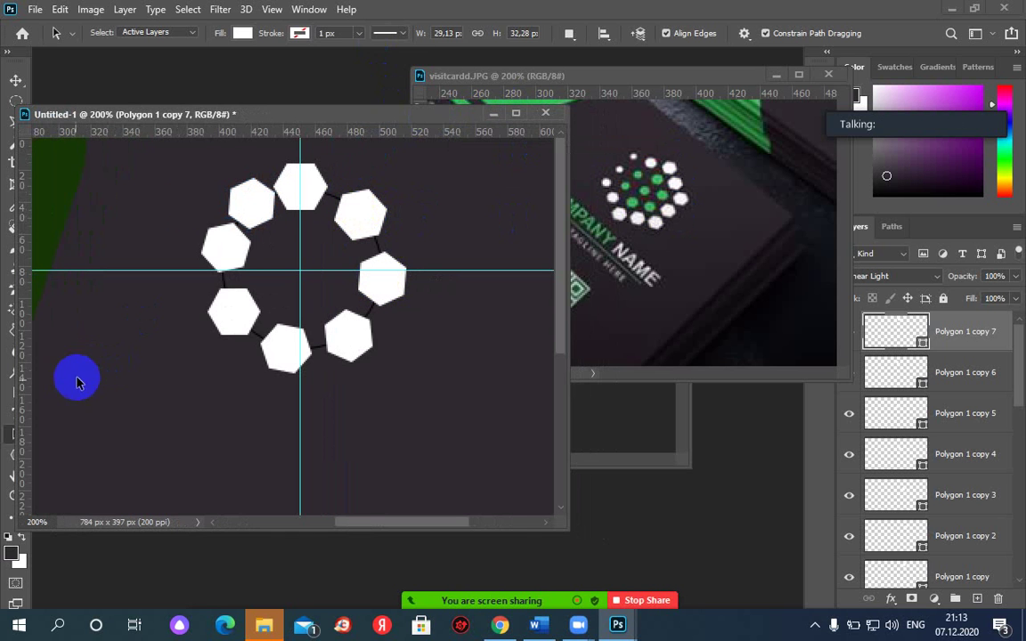
left_click_drag(243, 113, 286, 113)
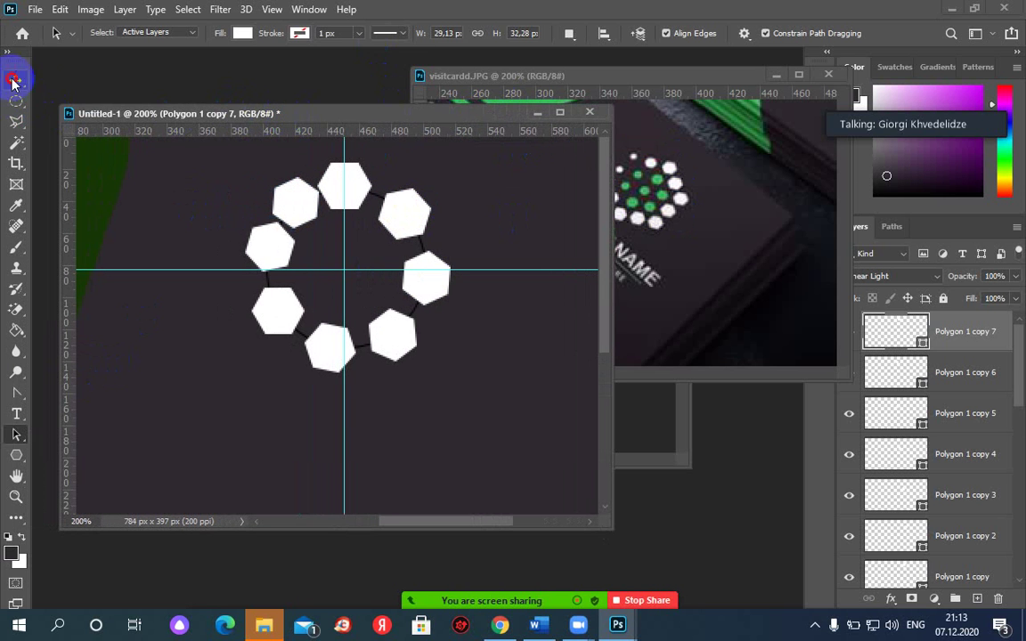
Select hexagon layers Polygon 1 copy through copy 4 and put them in Free Transform
left_click(16, 80)
left_click(412, 219)
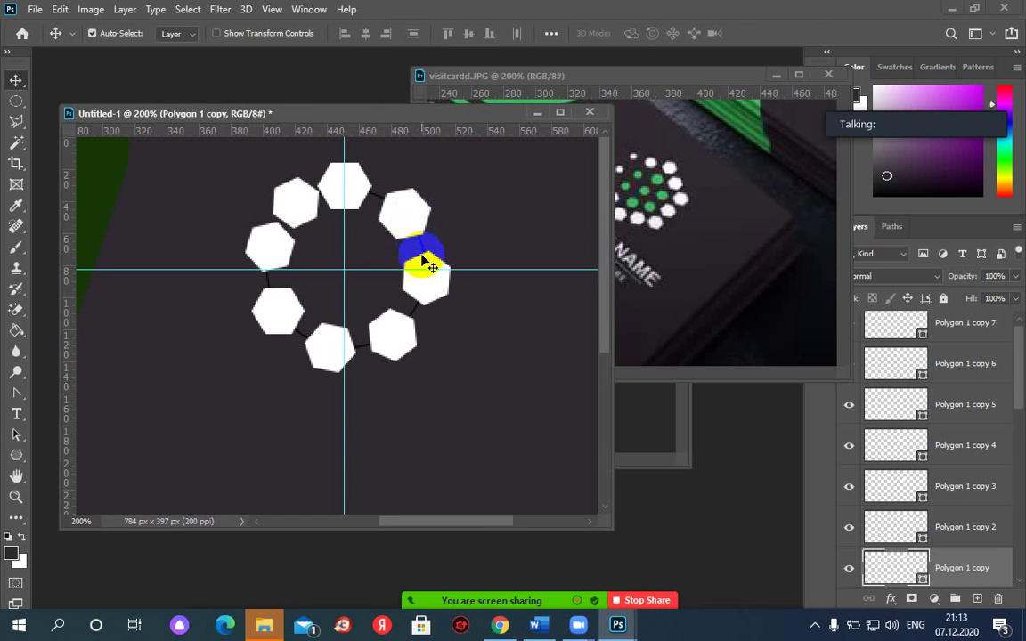
key("ctrl")
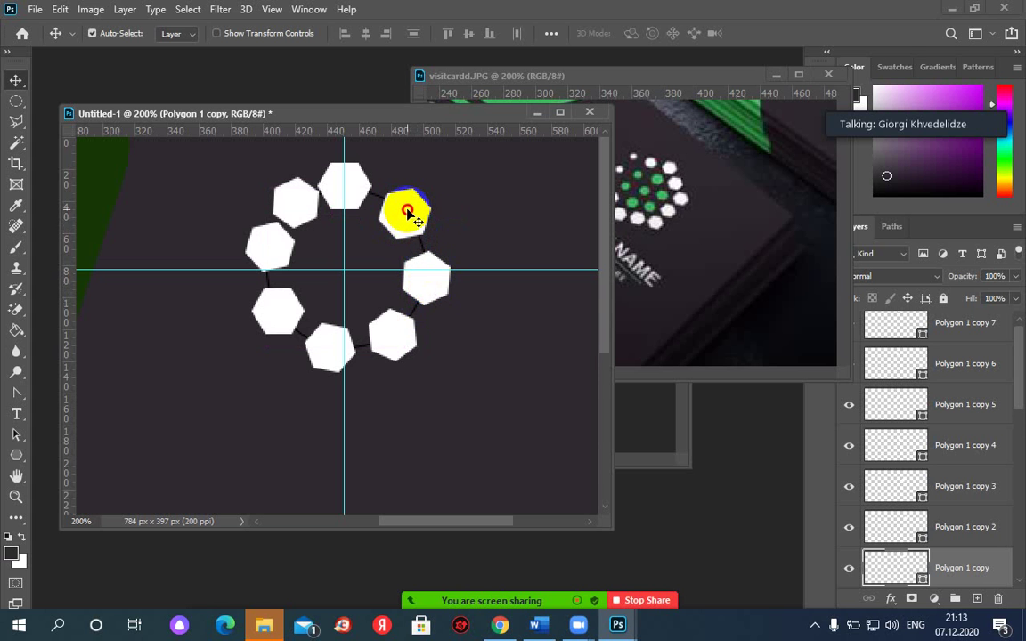
left_click(431, 289, "ctrl+shift")
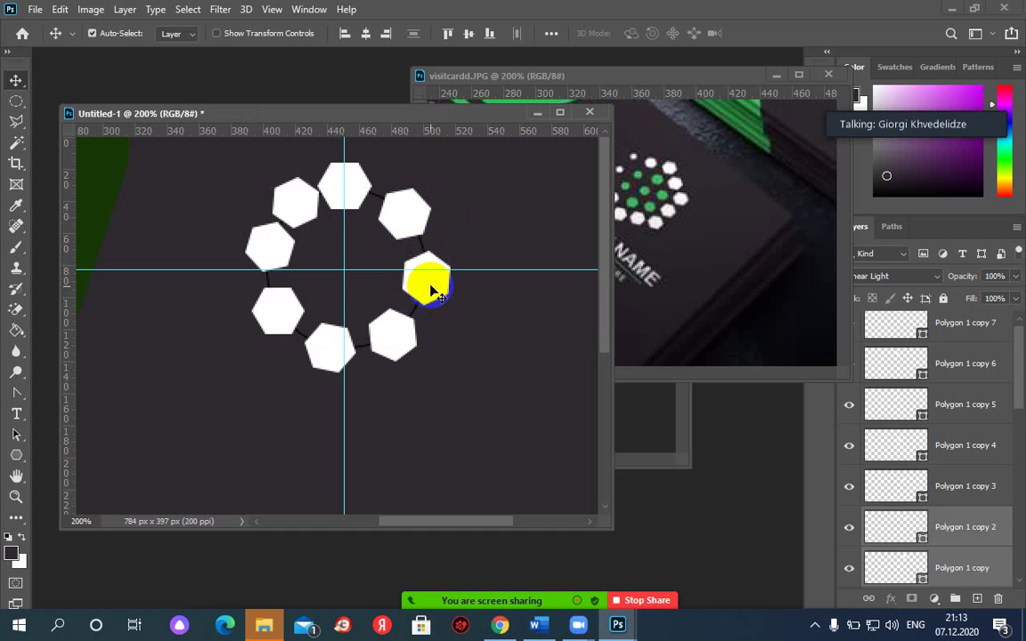
left_click(401, 343, "ctrl+shift")
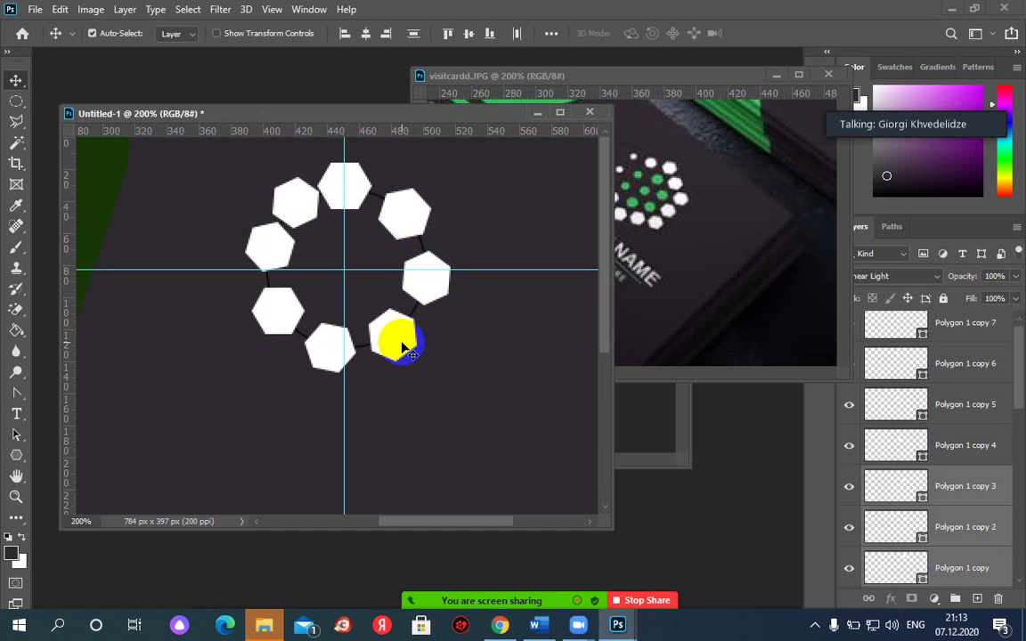
left_click(328, 358, "ctrl+shift")
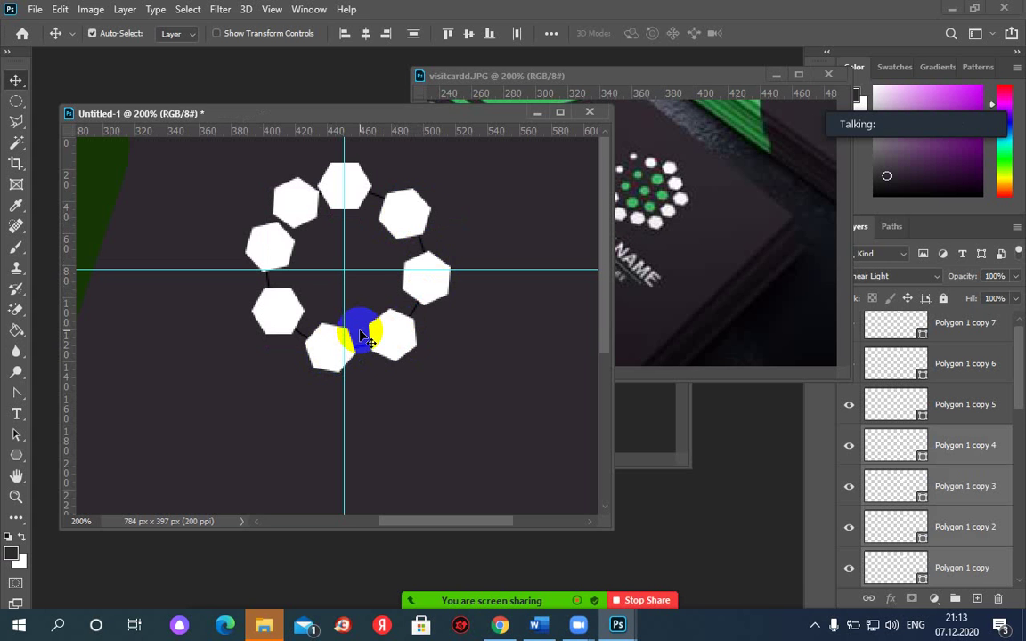
key("ctrl+t")
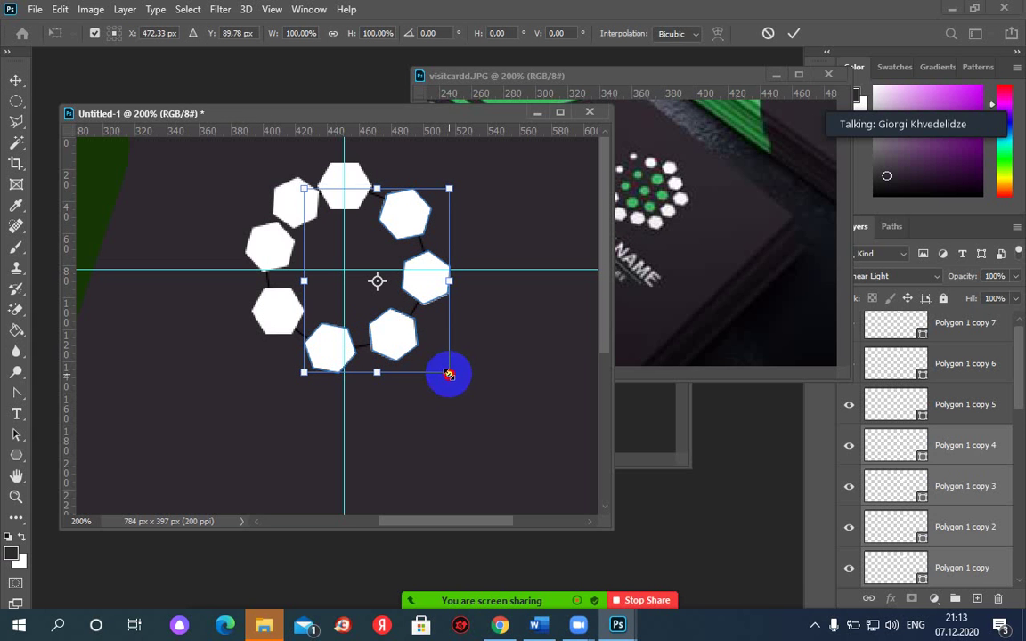
Enlarge the right hexagons slightly, shrink the top and left ones to about 89%, and reposition the top one
left_click_drag(449, 374, 452, 376)
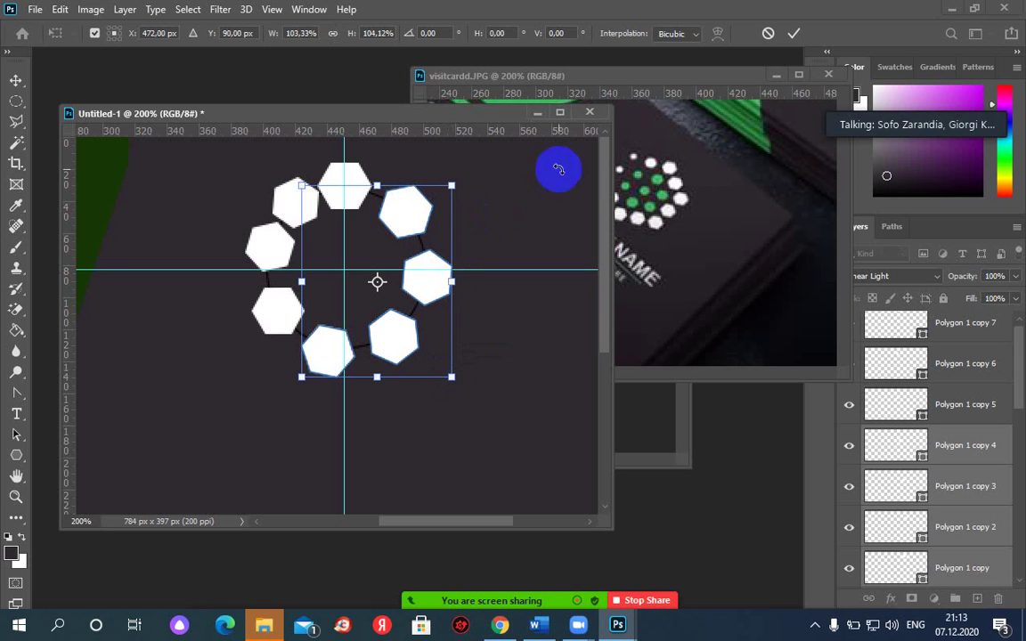
left_click(794, 33)
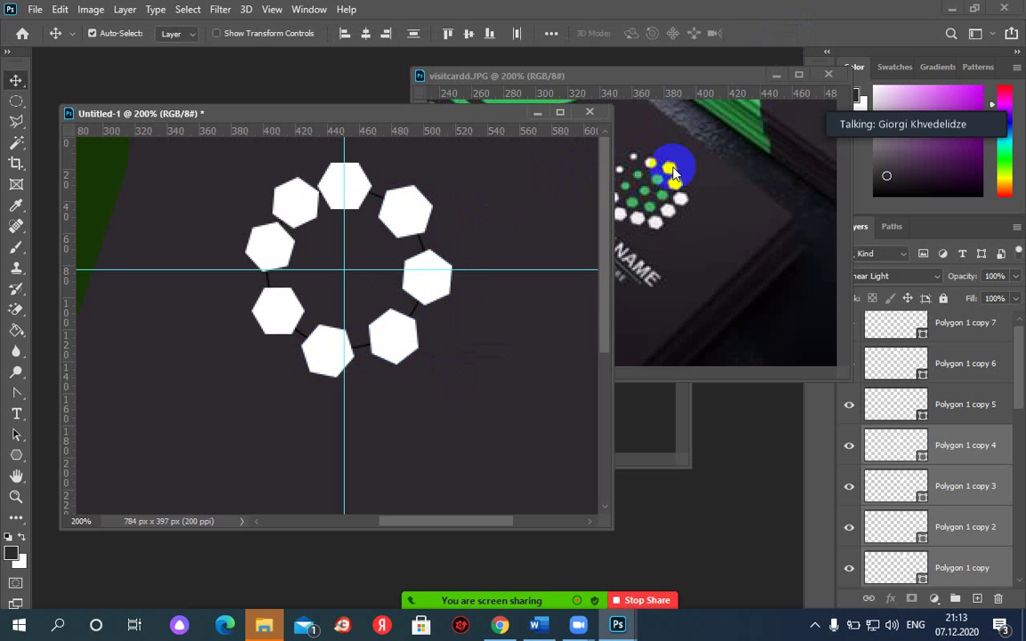
left_click(281, 311)
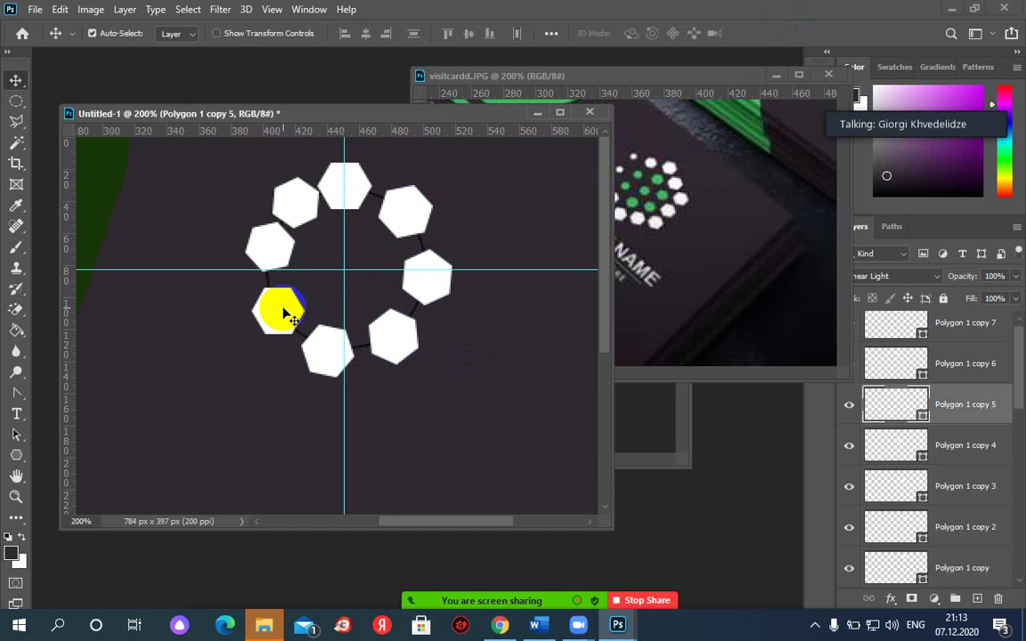
left_click_drag(283, 313, 286, 307)
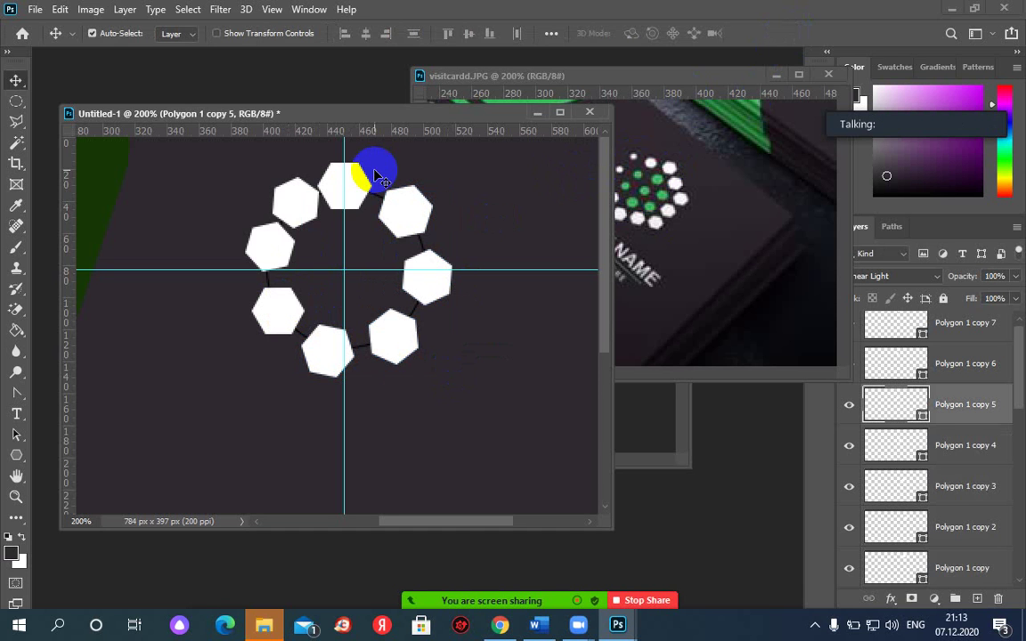
left_click(356, 185)
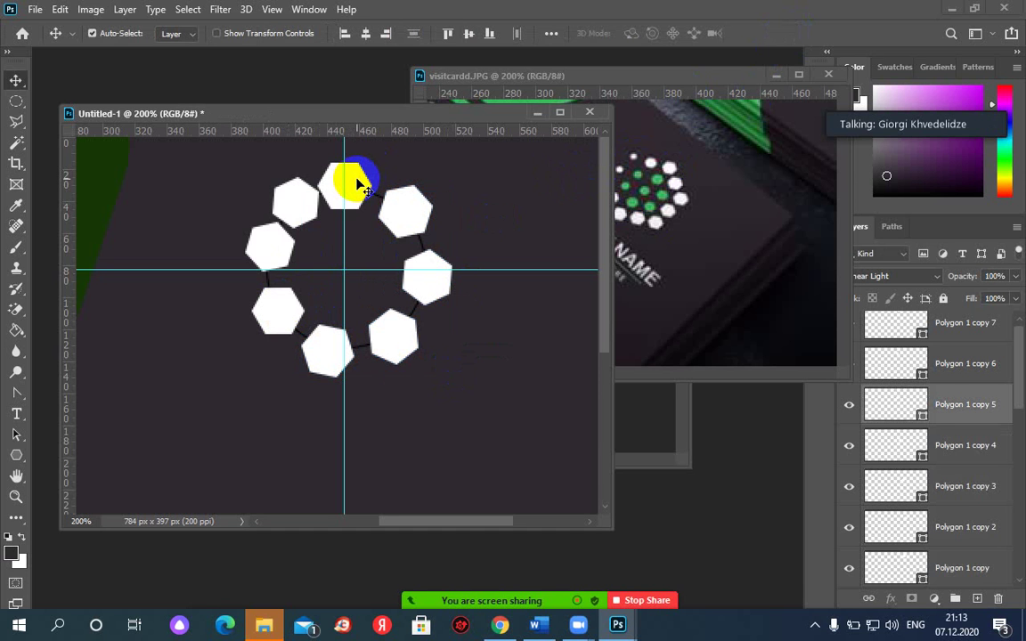
key("ctrl+t")
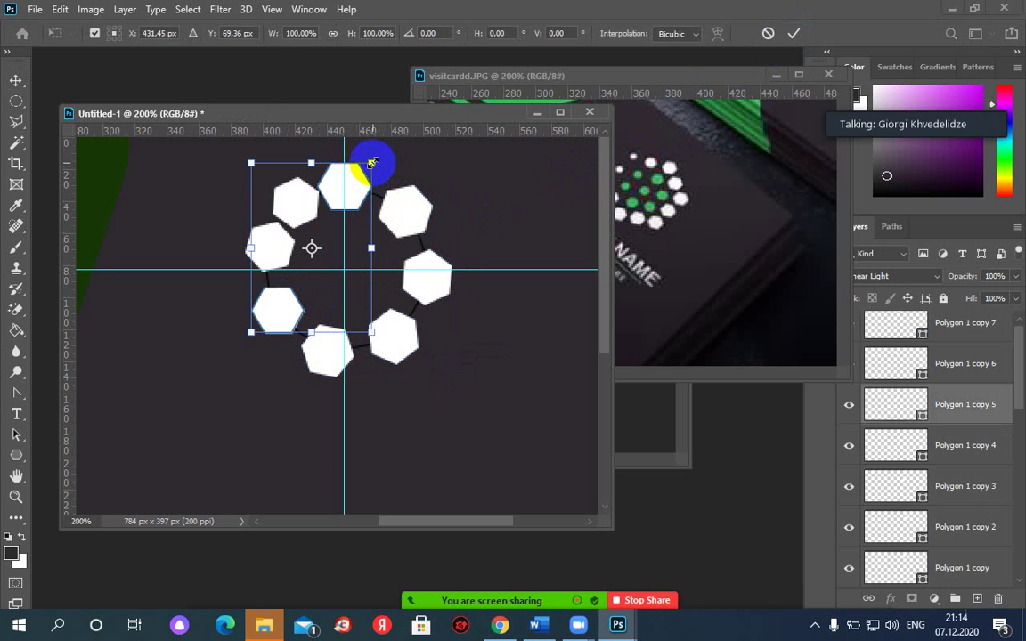
left_click_drag(371, 163, 366, 171)
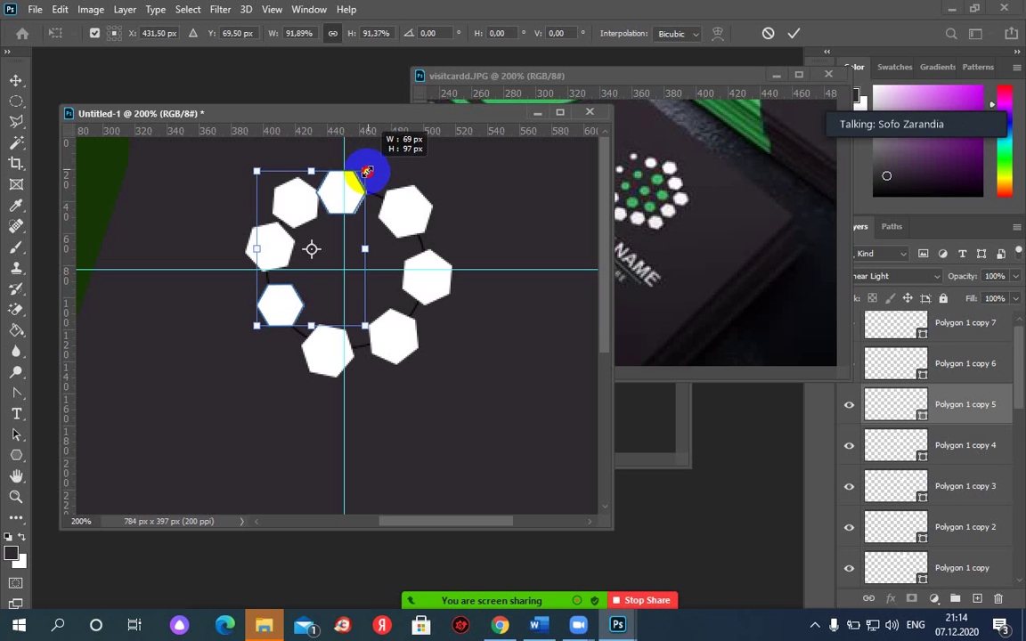
left_click(794, 34)
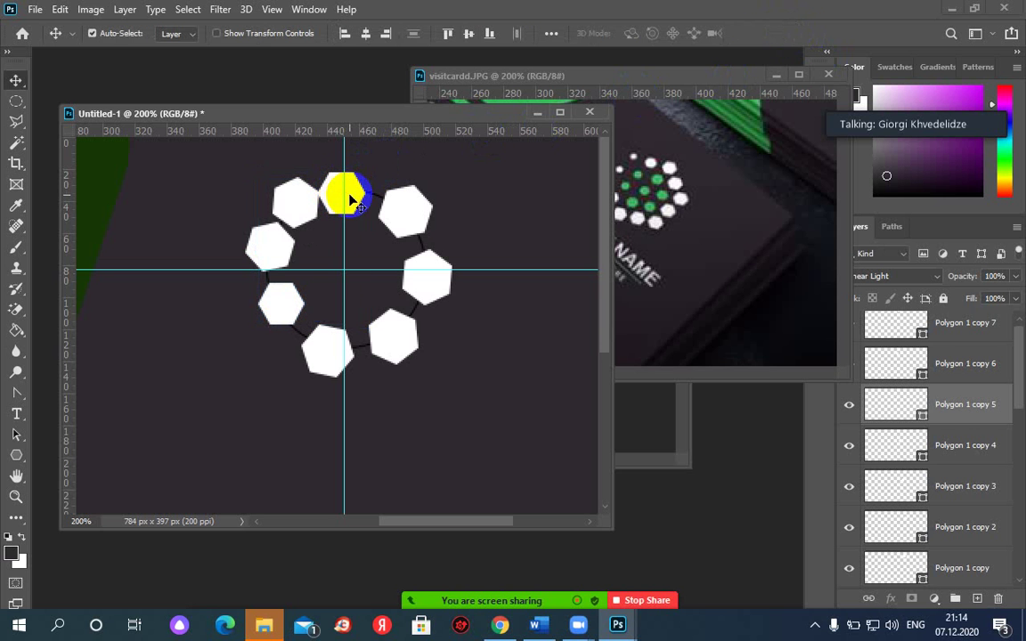
mouse_move(357, 198)
left_mouse_down()
mouse_move(583, 184)
mouse_move(360, 194)
mouse_move(458, 202)
mouse_move(313, 203)
mouse_move(255, 267)
mouse_move(302, 211)
mouse_move(269, 256)
left_mouse_up()
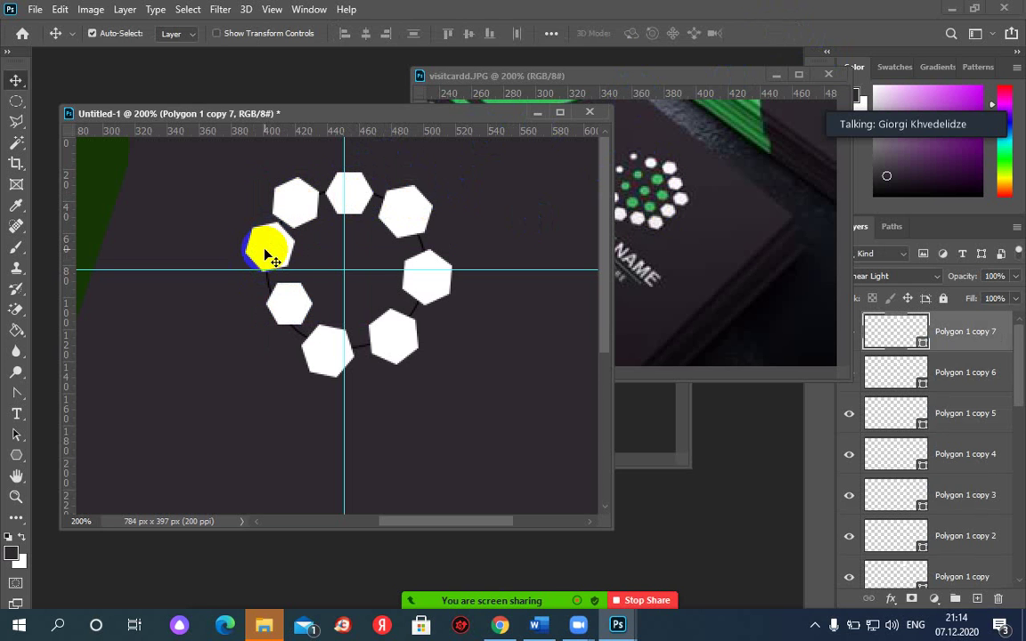
left_click(270, 257, "shift")
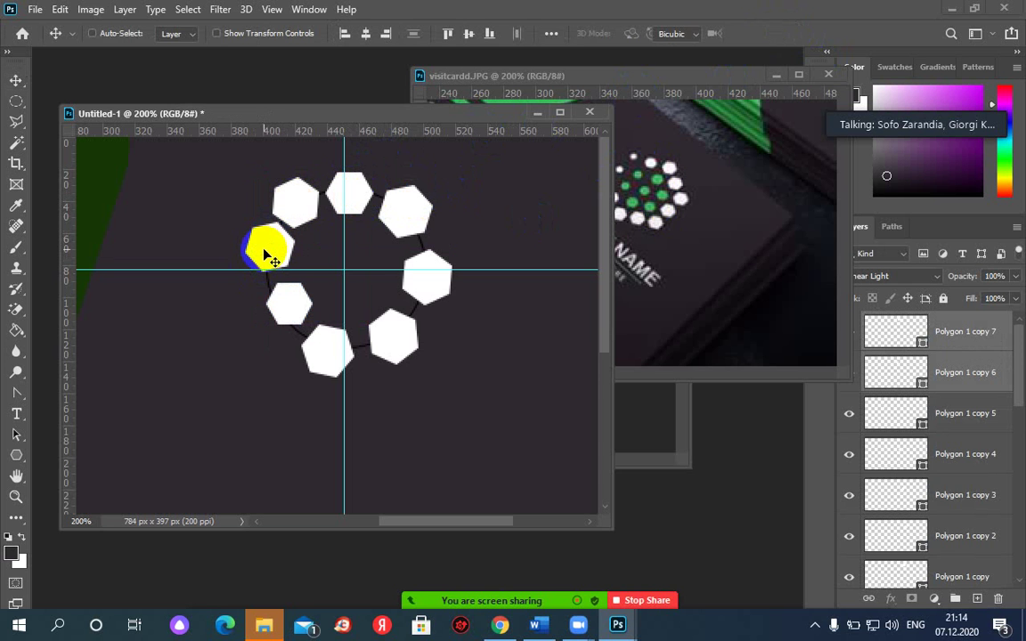
key("ctrl+t")
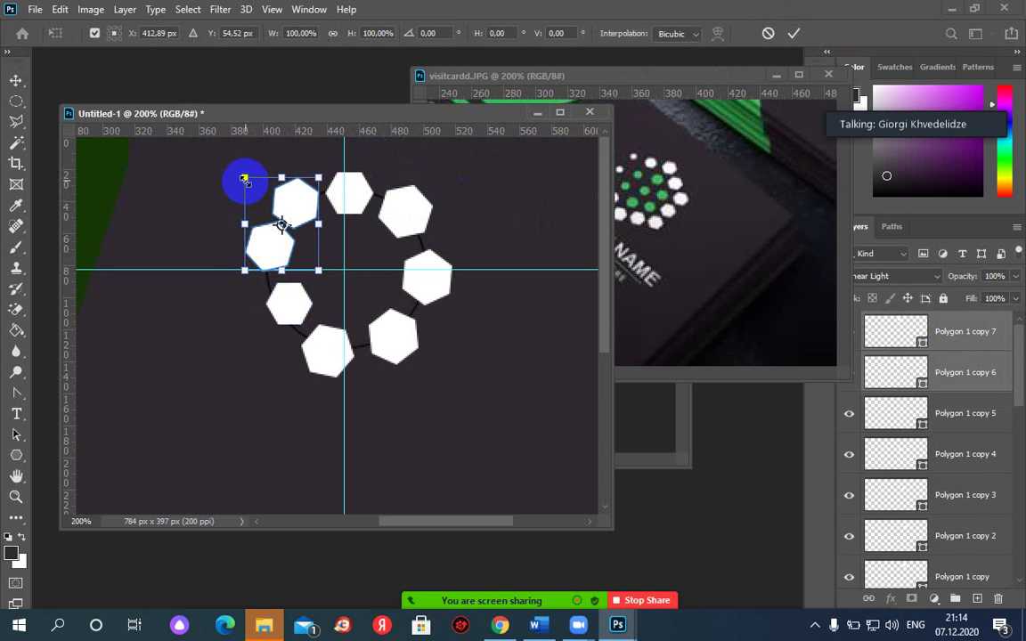
left_click_drag(245, 177, 258, 192)
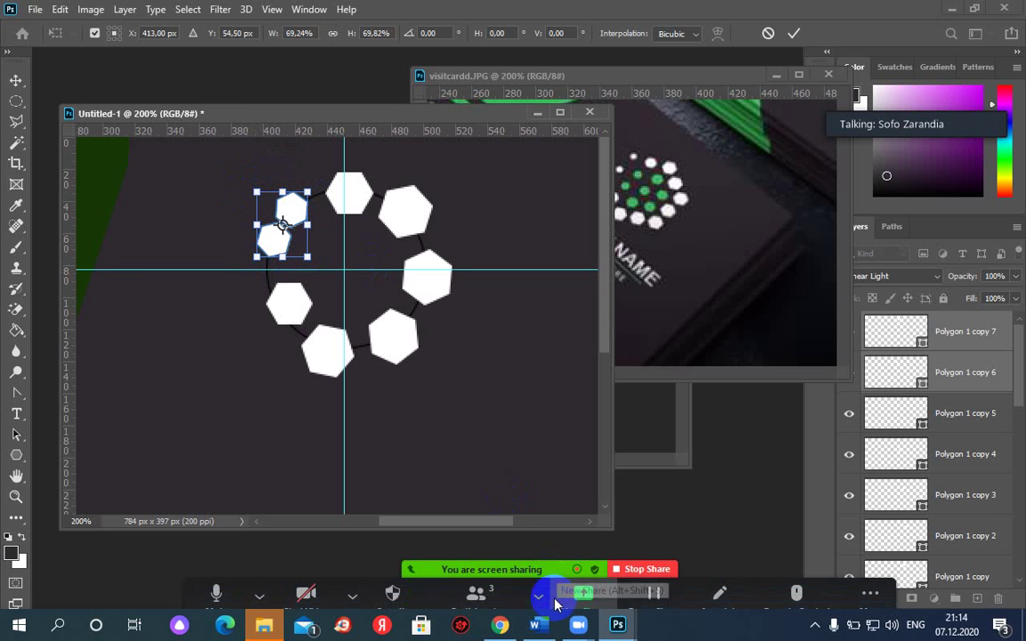
left_click(475, 586)
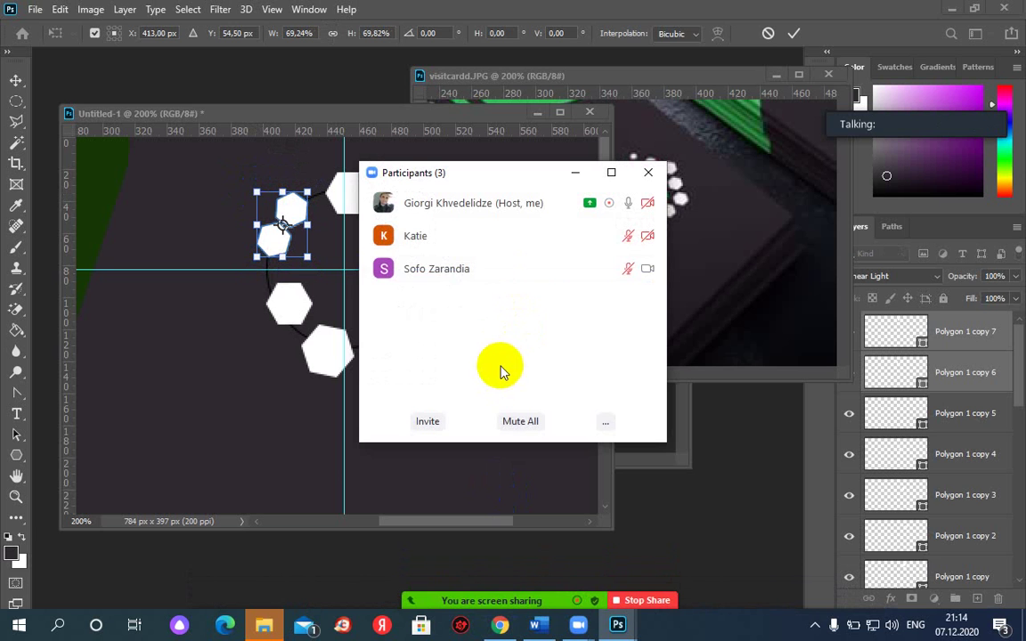
left_click(573, 172)
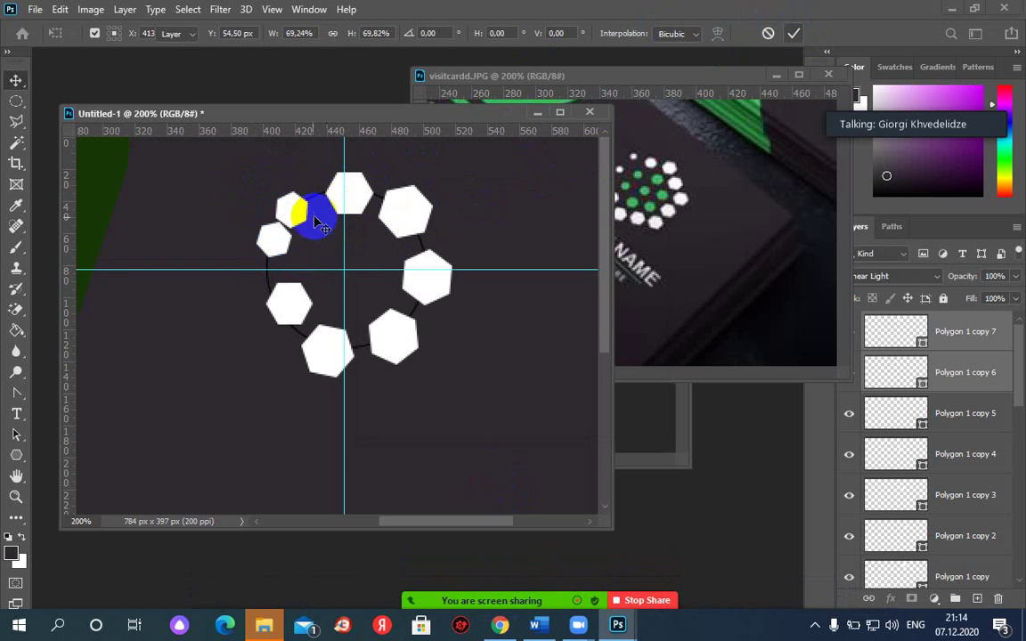
double_click(294, 211)
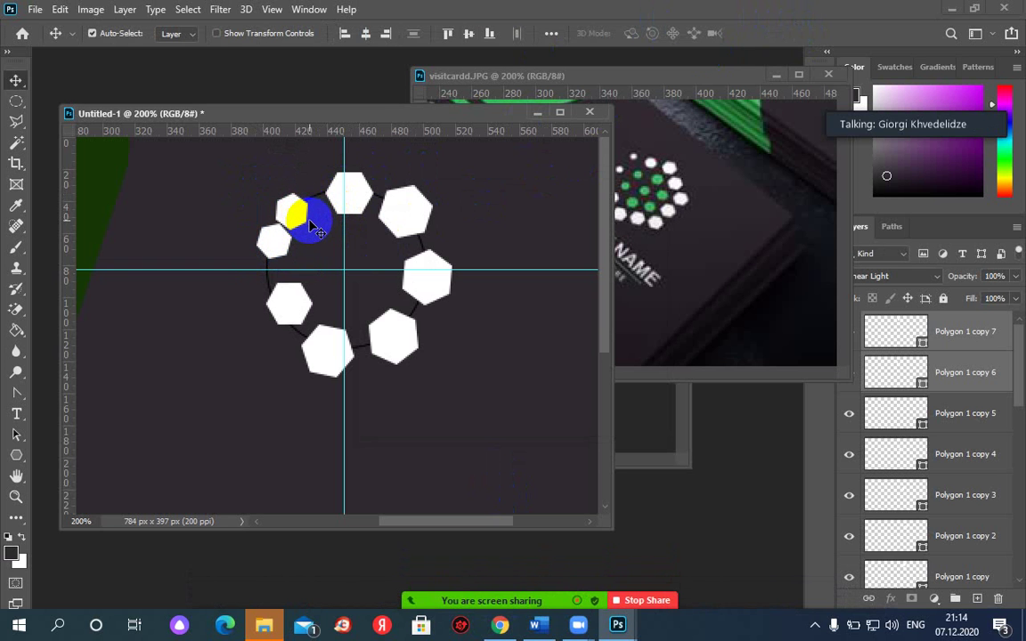
left_click(300, 218)
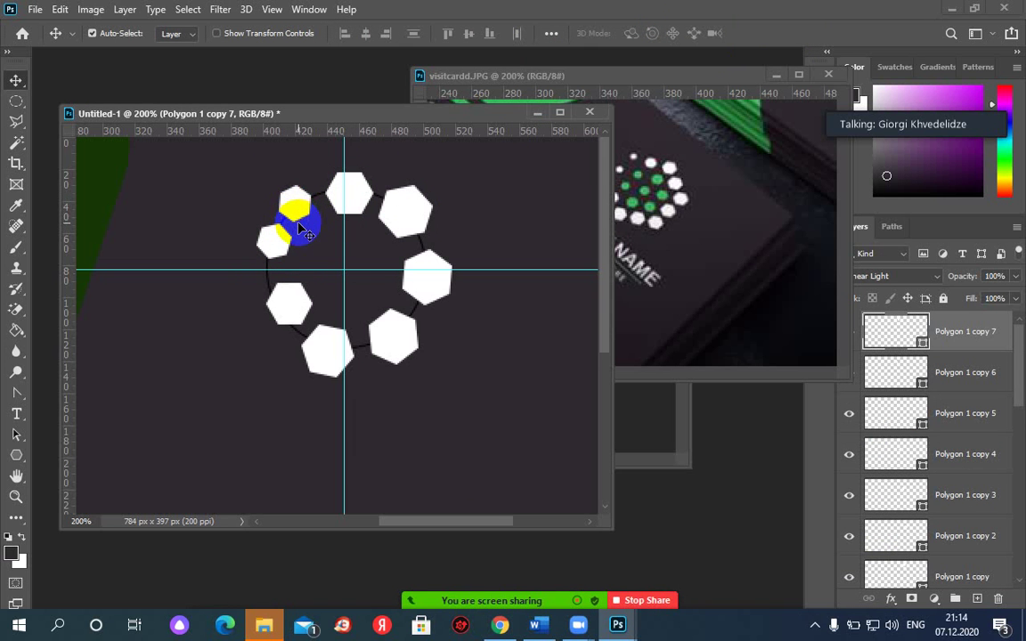
left_click(274, 246)
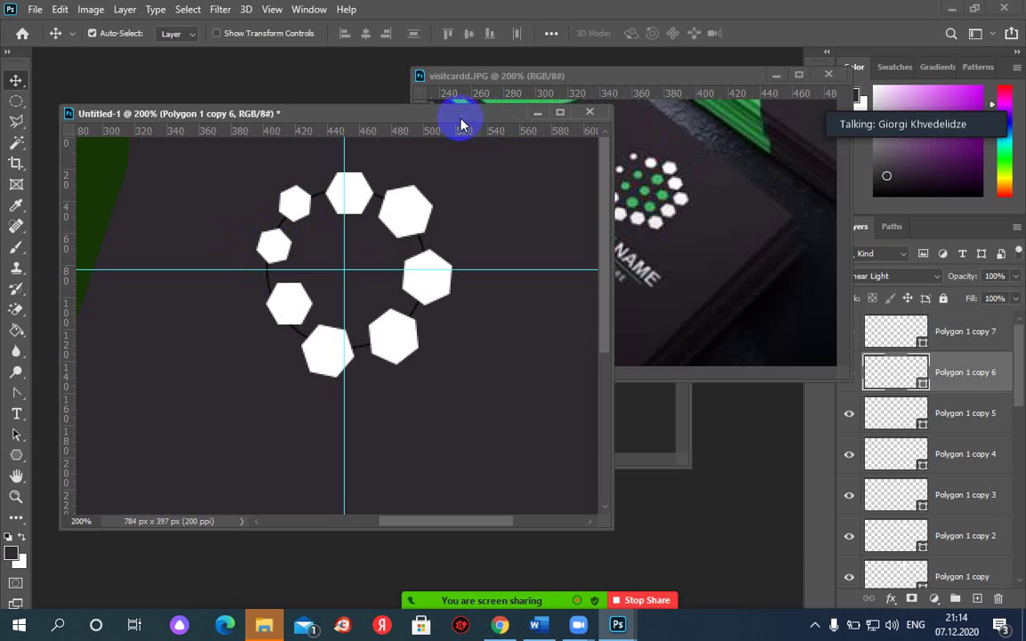
Move the card's document window up and left, undoing an accidental background move
left_click_drag(459, 116, 421, 111)
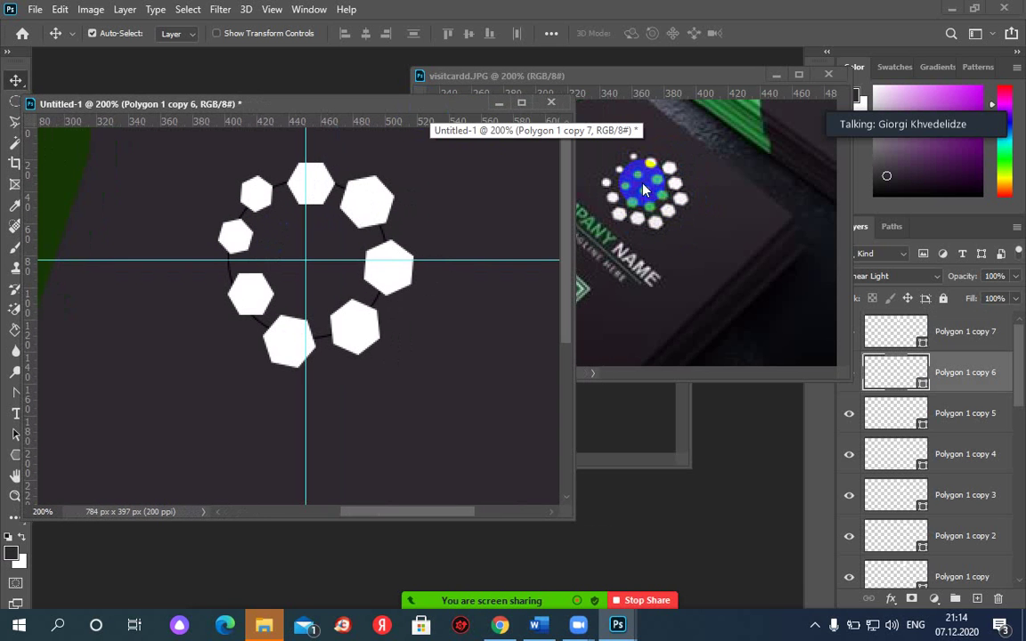
left_click(941, 386)
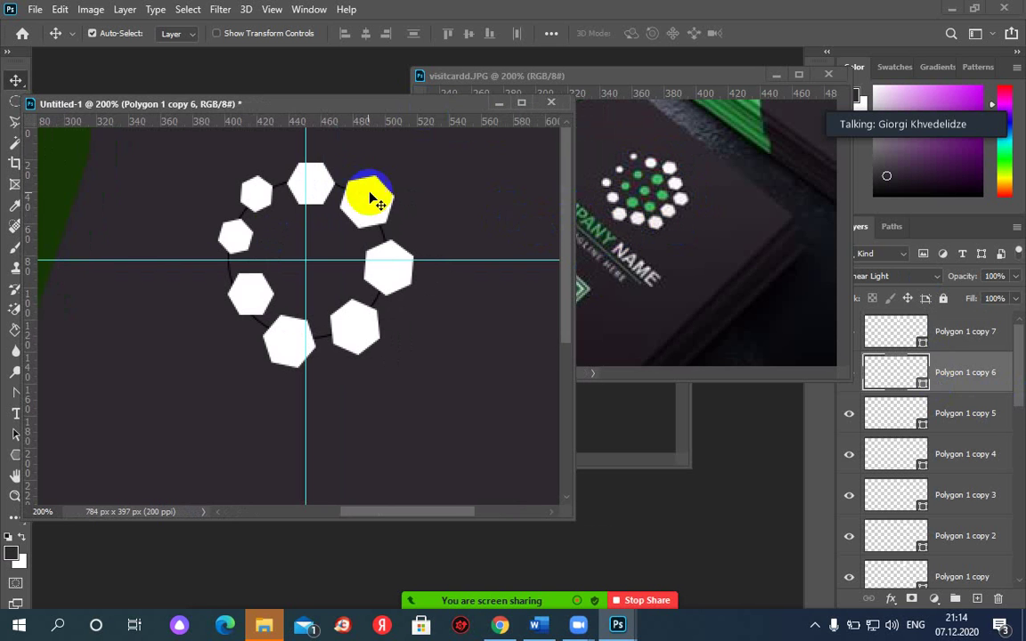
left_click_drag(189, 158, 270, 256)
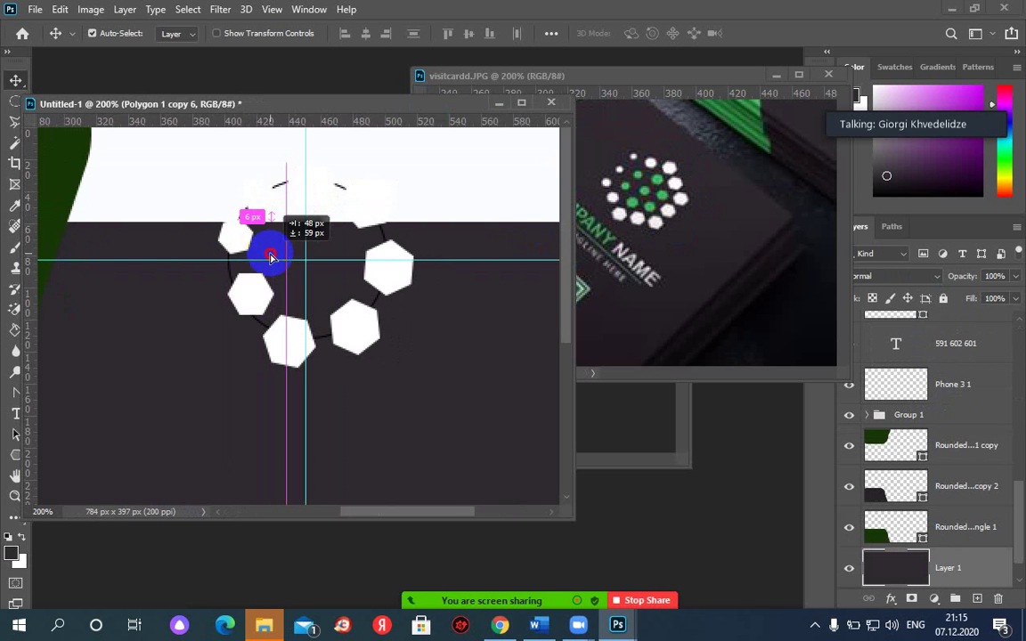
key("ctrl+z")
Select the layers from Search 1 up to Polygon 1 copy 7
left_click(942, 378)
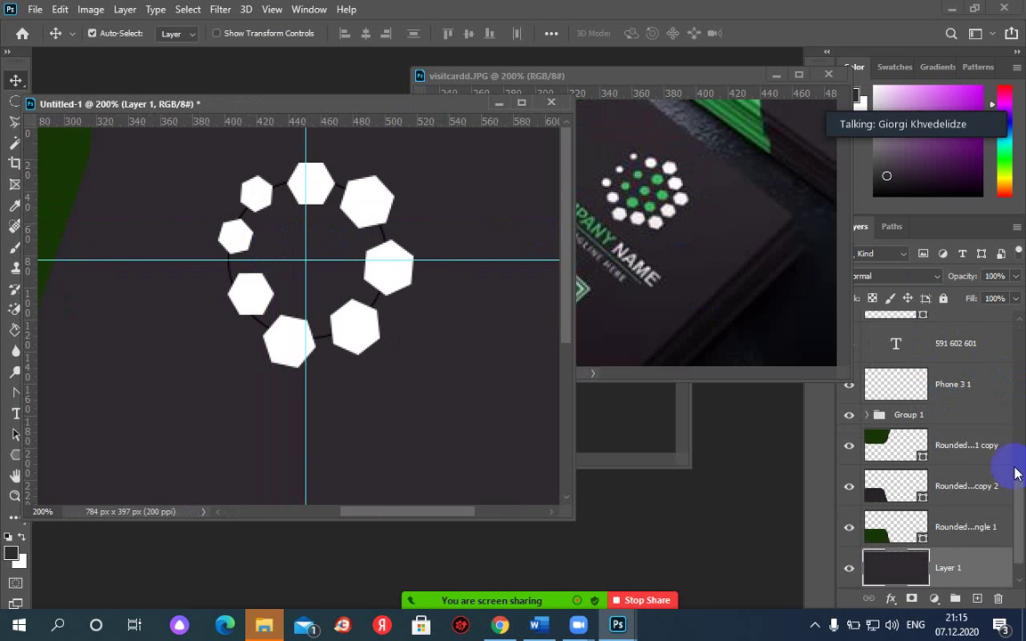
left_click_drag(1018, 469, 1022, 363)
left_click(960, 466)
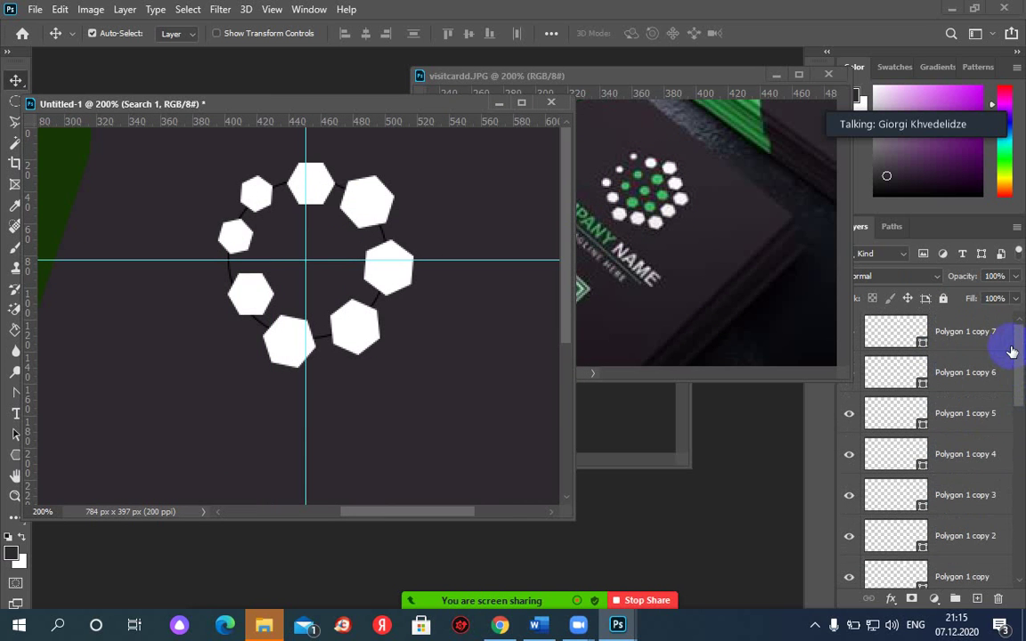
left_click(972, 331, "shift")
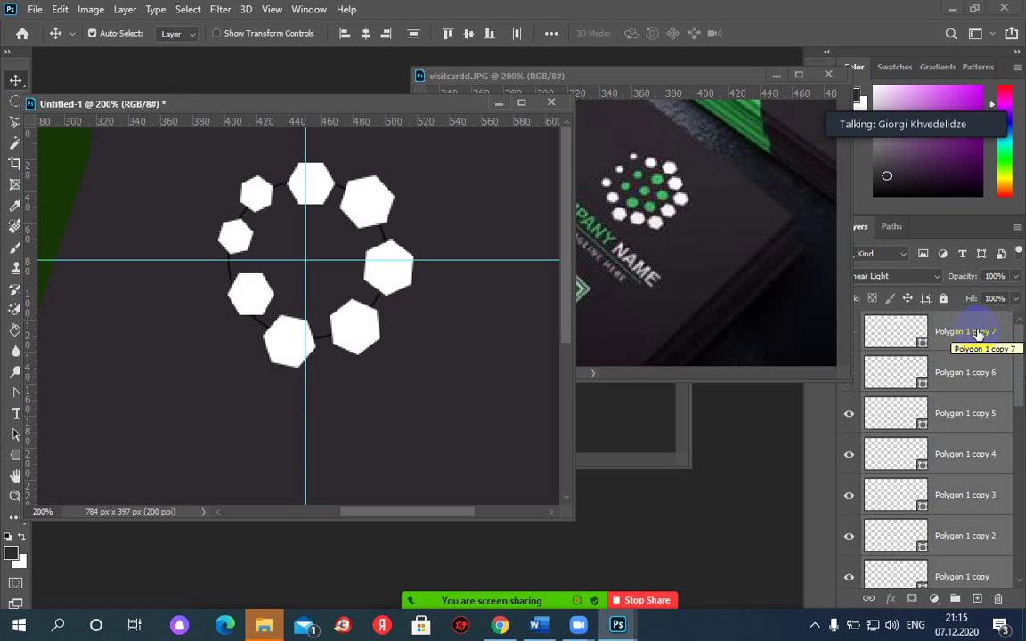
Group the selected hexagon layers into Group 2
scroll(982, 416, "down", 3)
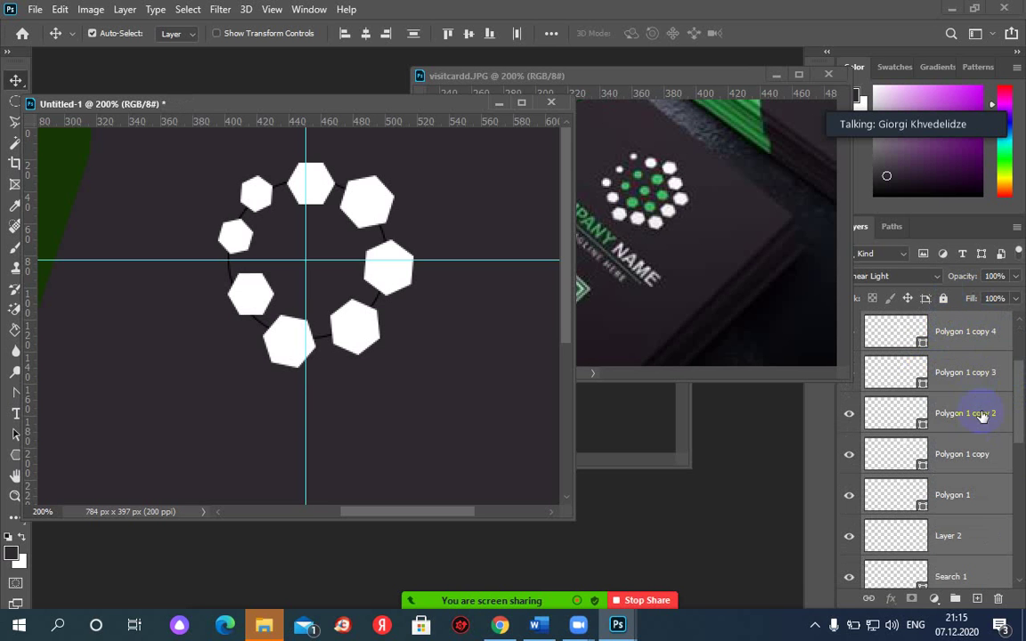
scroll(971, 445, "down", 2)
scroll(970, 450, "up", 3)
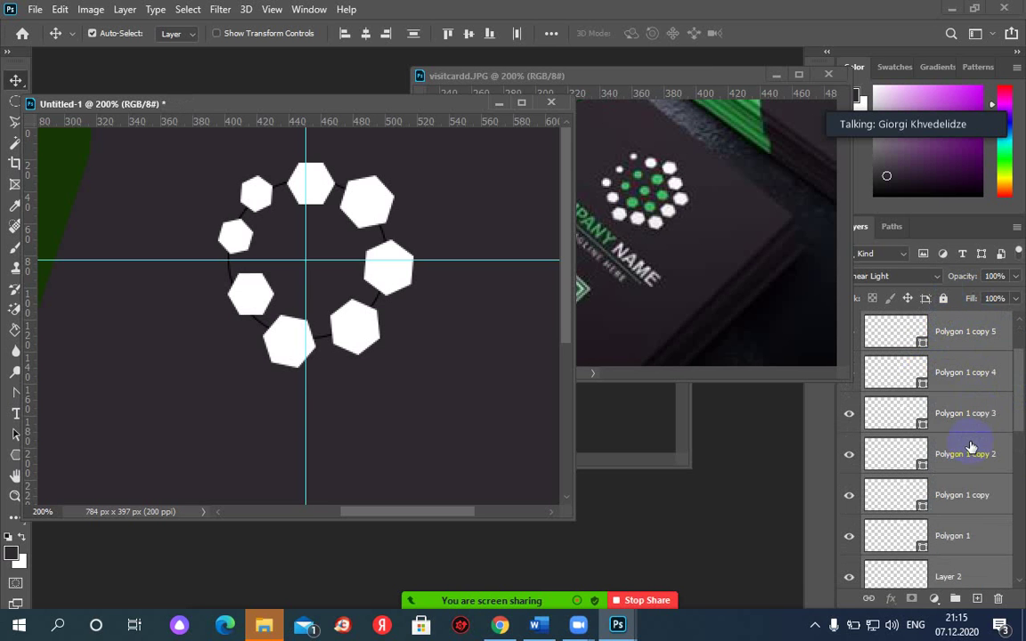
left_click(955, 602)
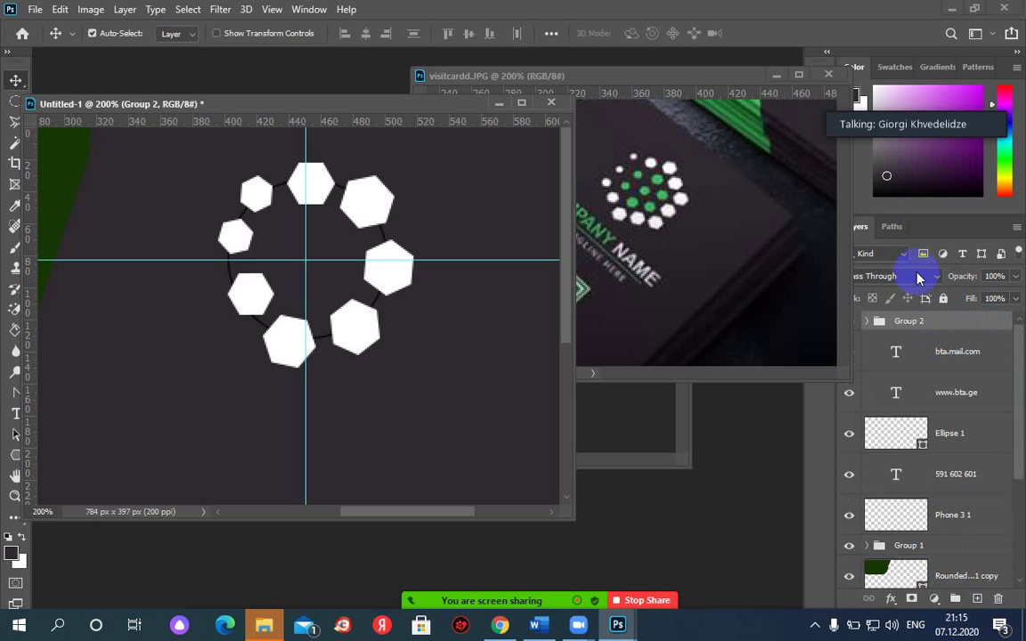
Duplicate Group 2 as Group 2 copy
right_click(929, 323)
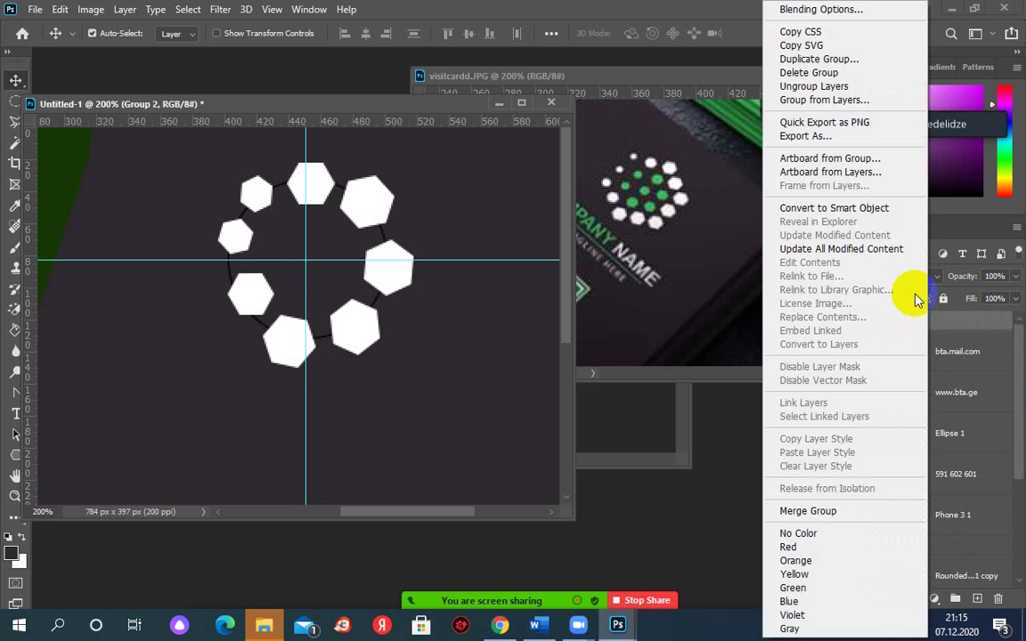
left_click(819, 59)
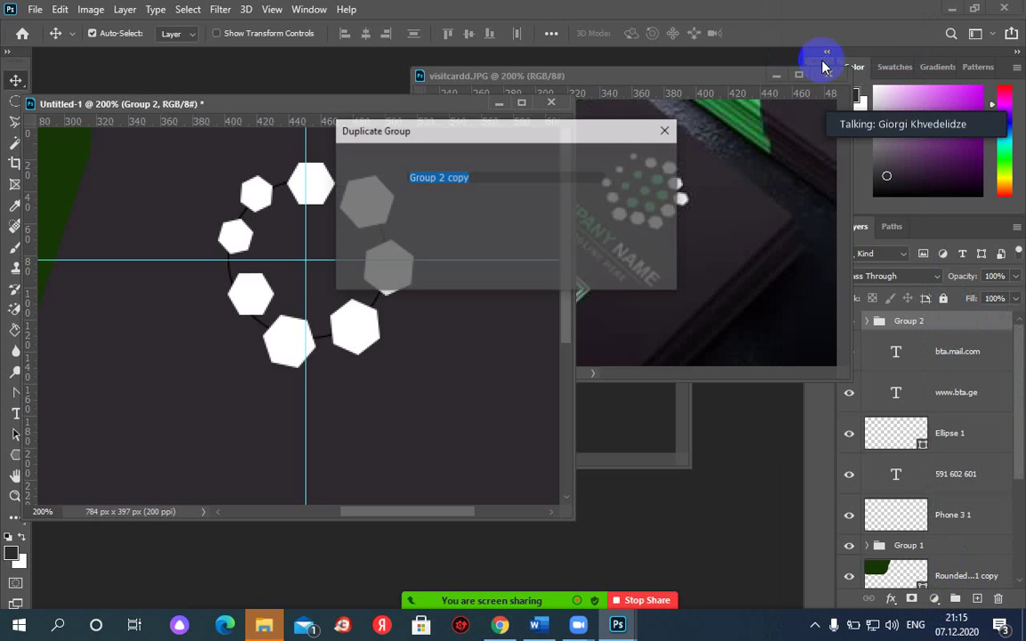
left_click(648, 160)
left_click(917, 322)
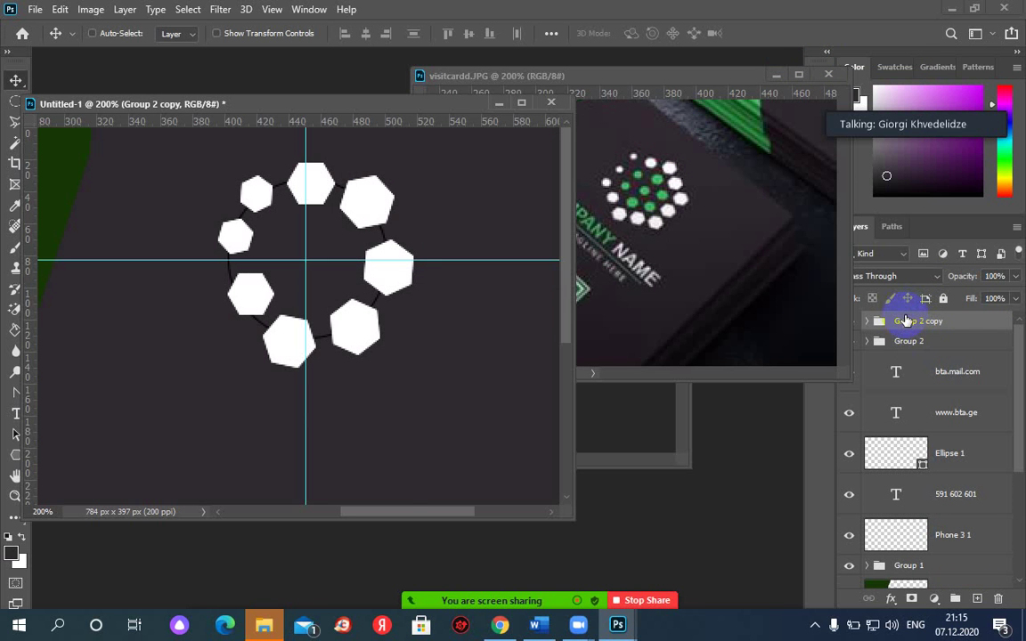
key("ctrl+t")
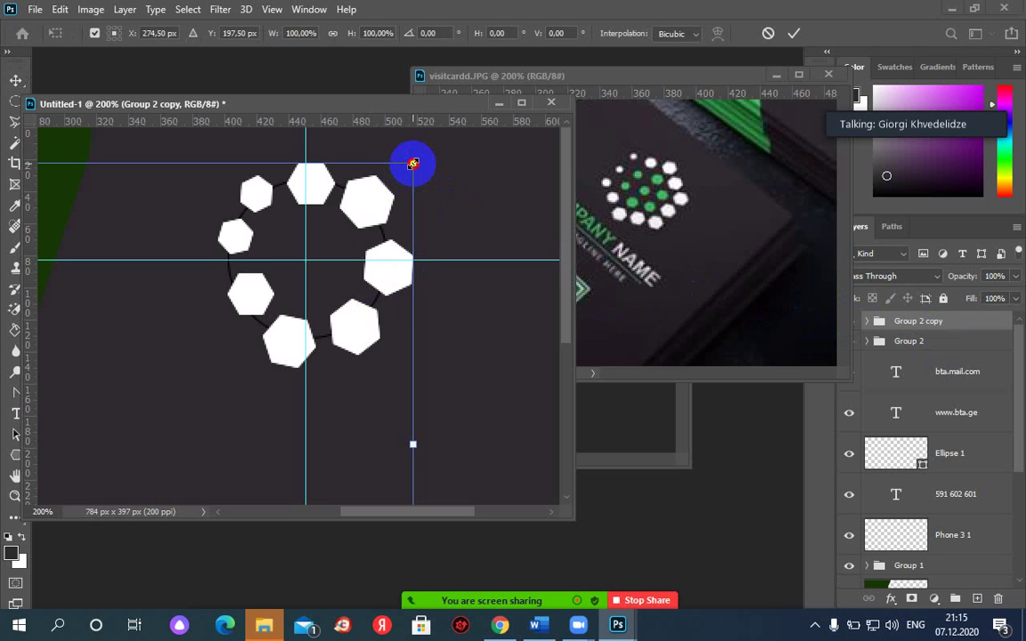
left_click_drag(413, 164, 396, 180)
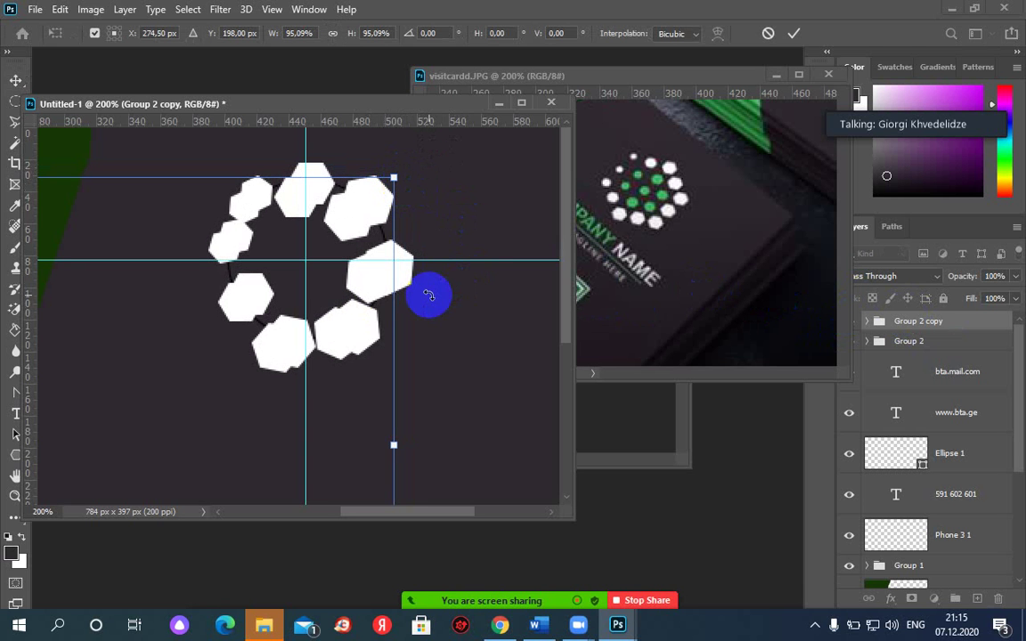
key("ctrl+z")
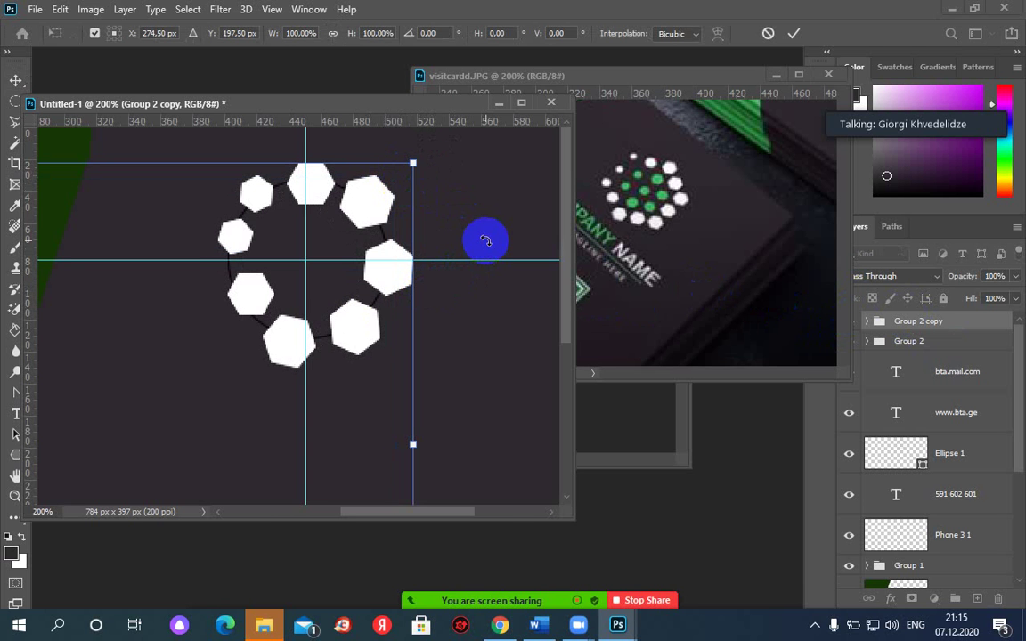
left_click(767, 33)
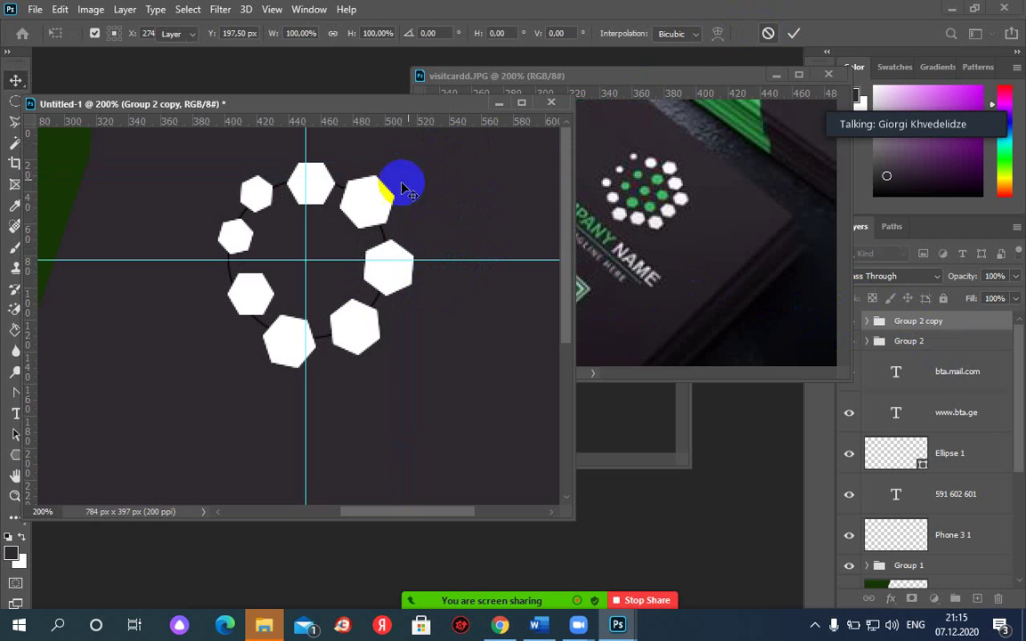
left_click(314, 180)
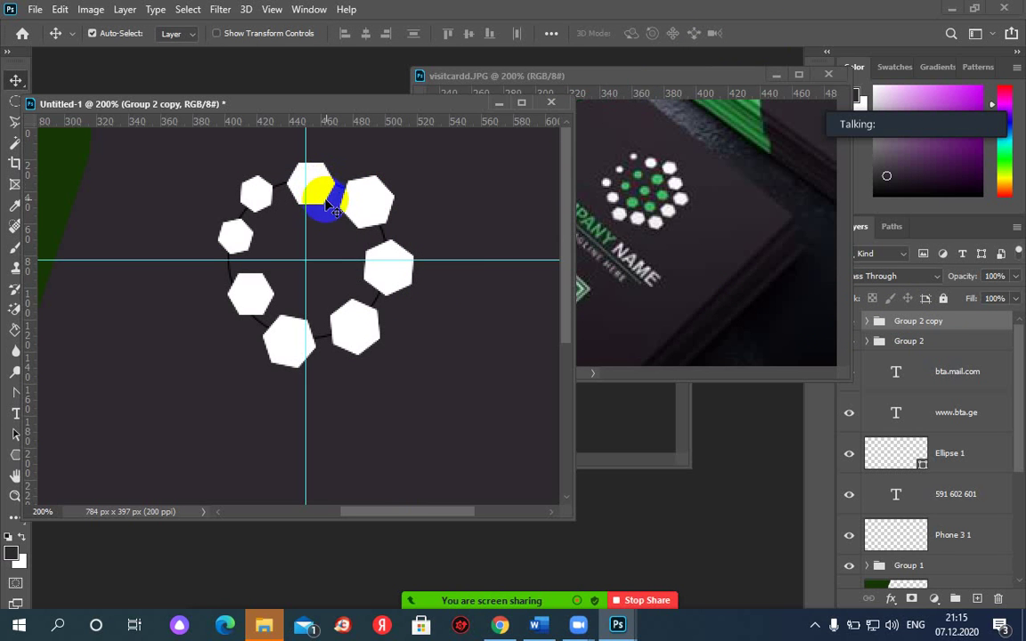
left_click(323, 190)
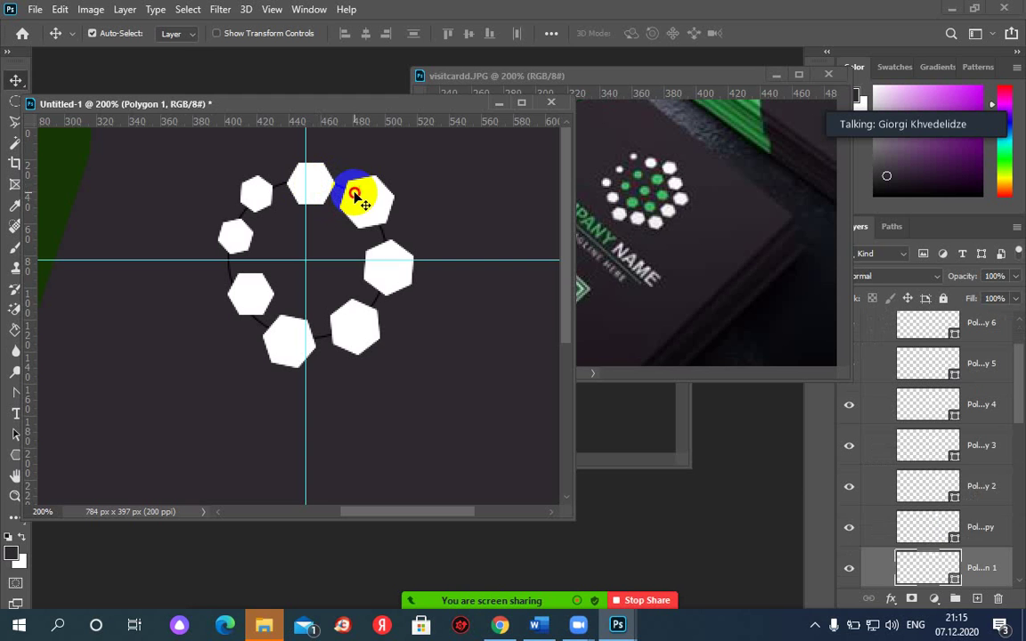
left_click(389, 268, "shift")
left_click(356, 322, "shift")
left_click(310, 342, "shift")
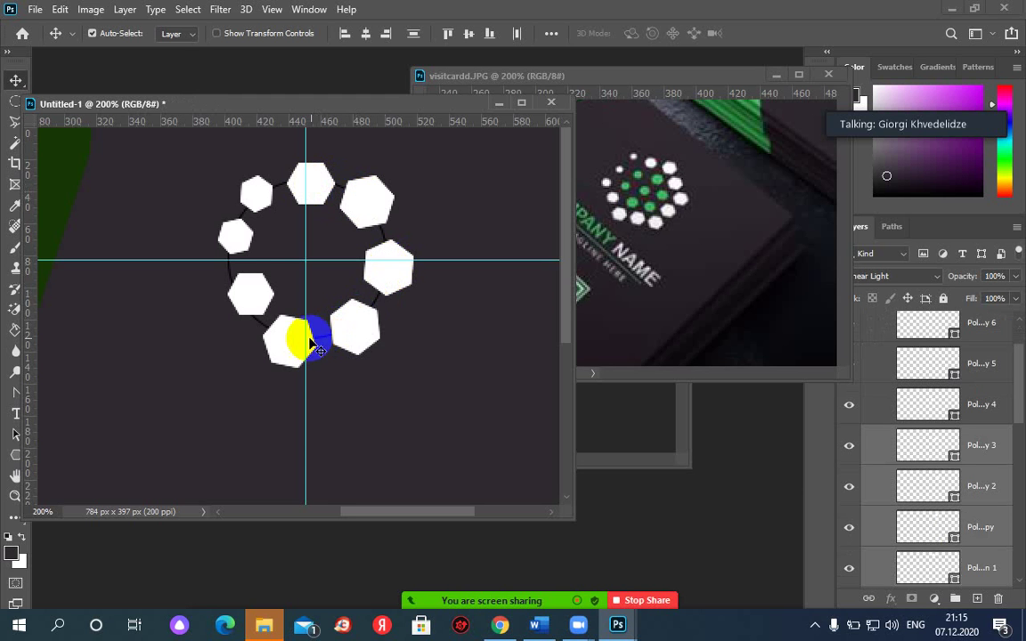
left_click(252, 292, "shift")
left_click(237, 237, "shift")
left_click(256, 194, "shift")
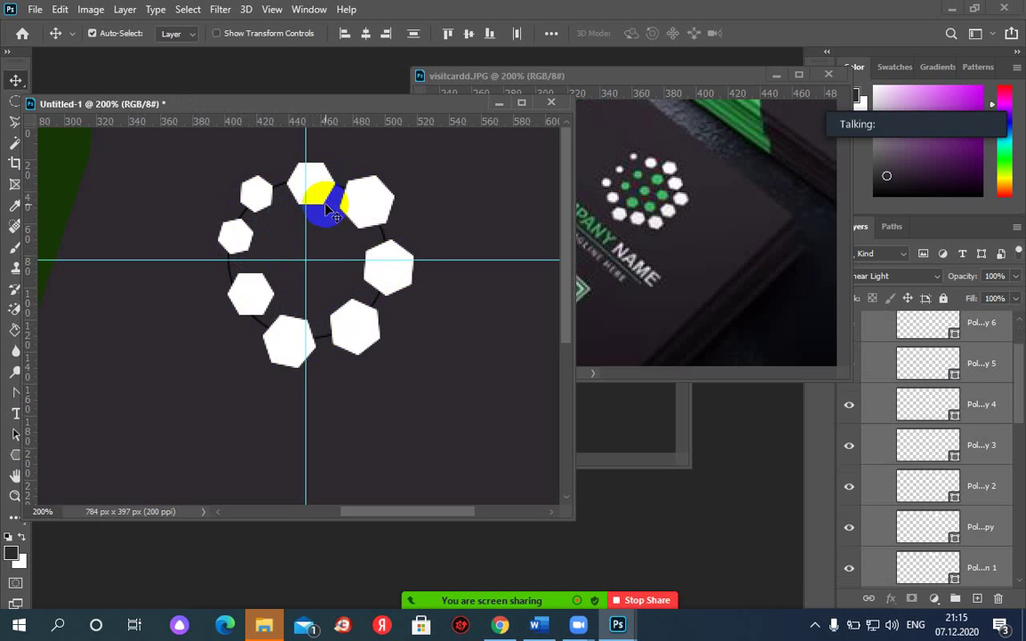
Scale the copied hexagon ring to about 49% around its centre and commit
key("ctrl+t")
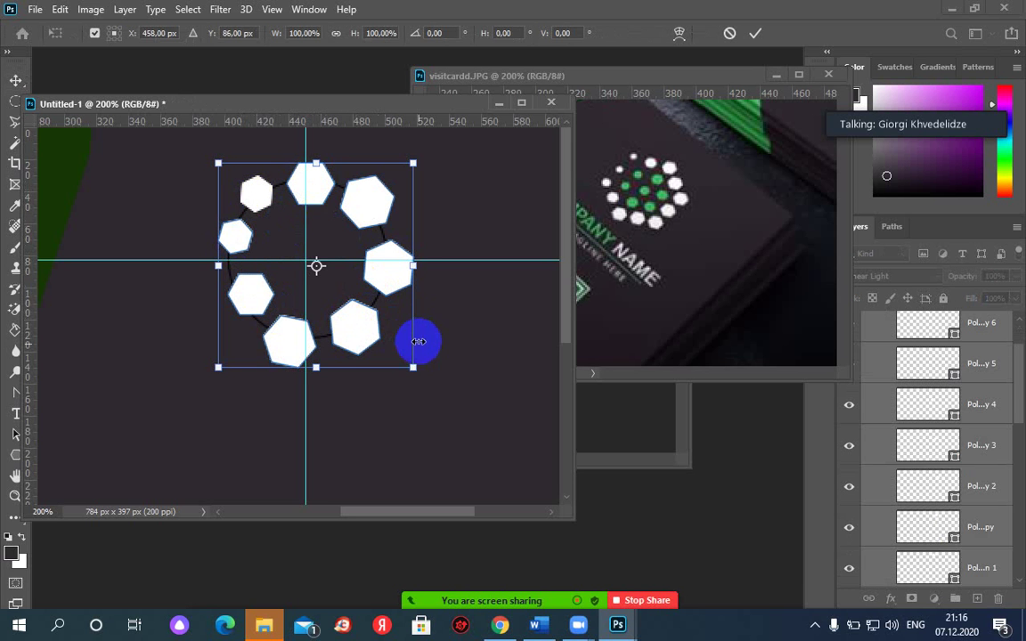
left_click_drag(412, 365, 351, 326)
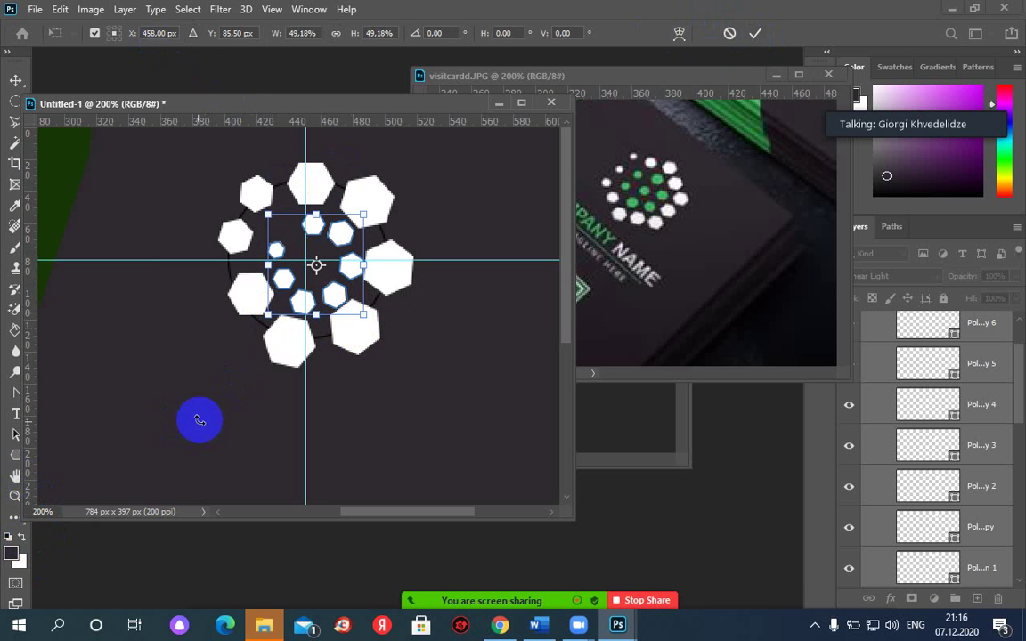
key("Return")
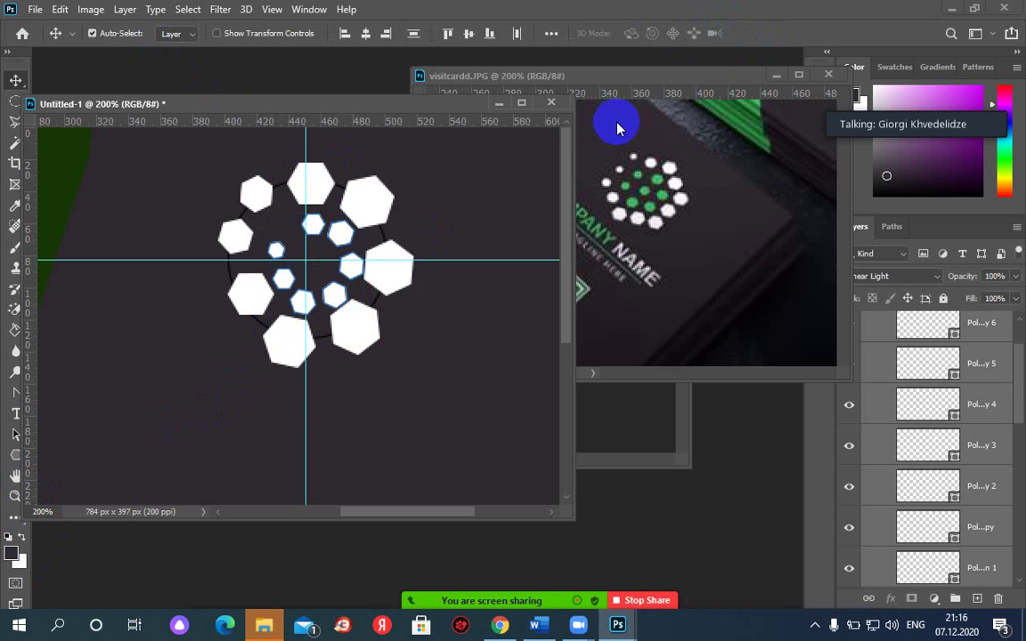
Set the foreground colour to the green sampled from the reference card
left_click(14, 555)
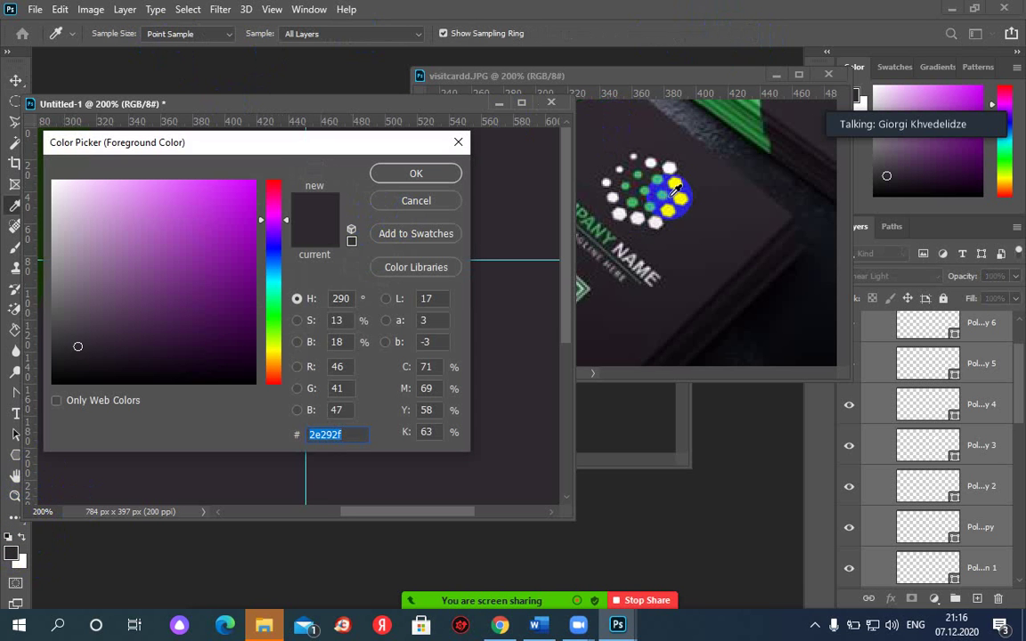
left_click(669, 189)
left_click(419, 171)
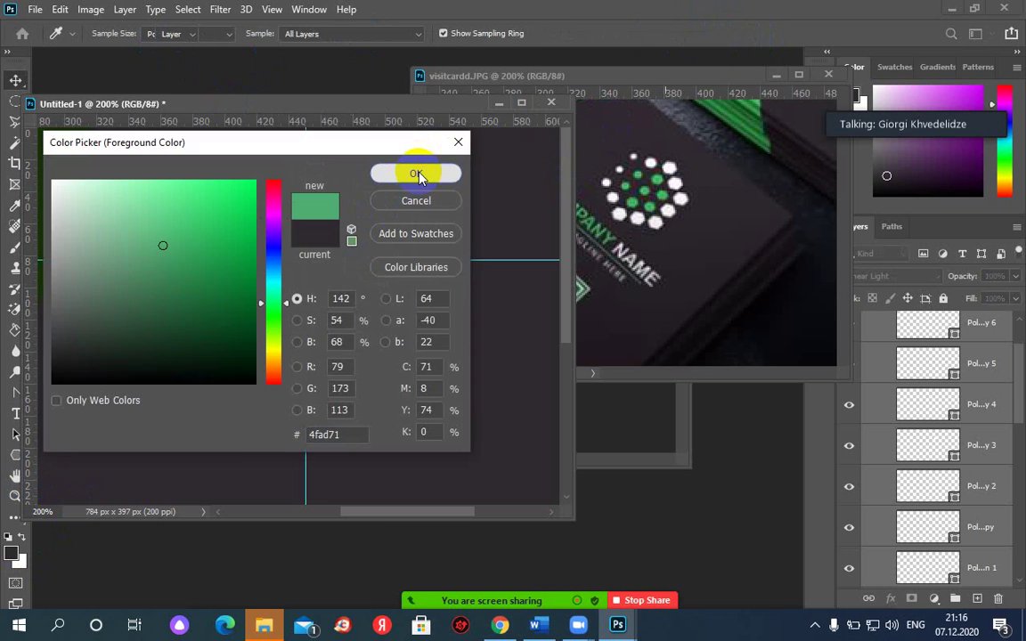
Rasterize the selected small hexagon polygon layers
left_click(349, 232)
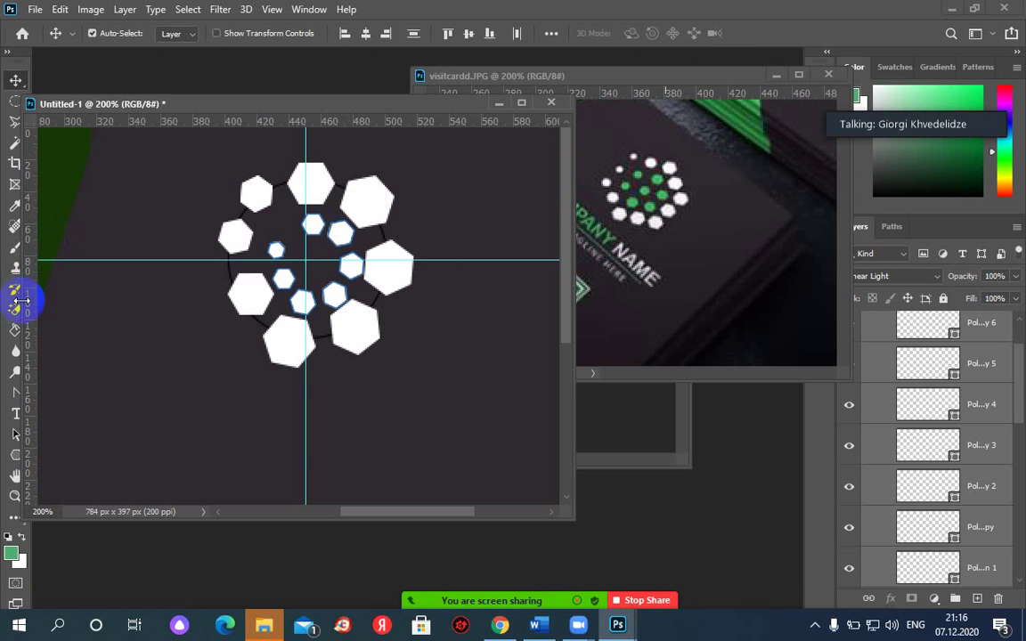
right_click(984, 352)
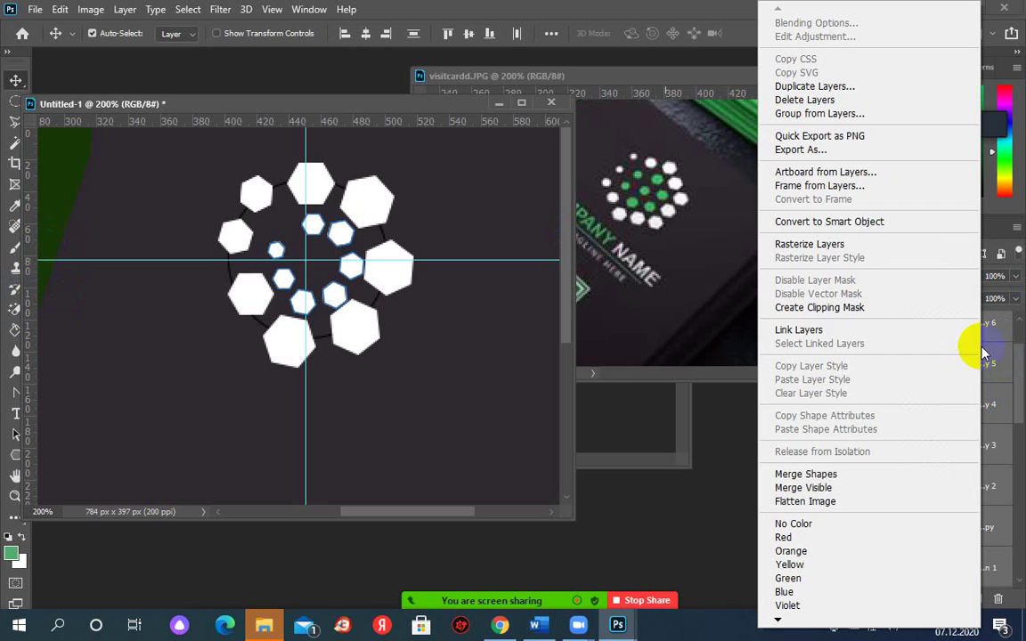
left_click(828, 243)
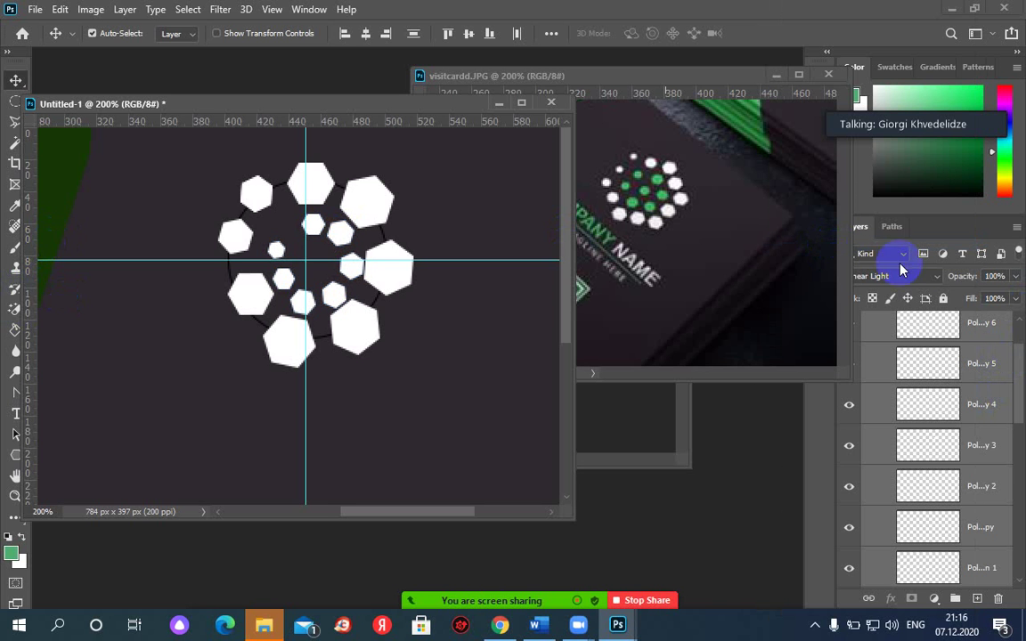
left_click(339, 236)
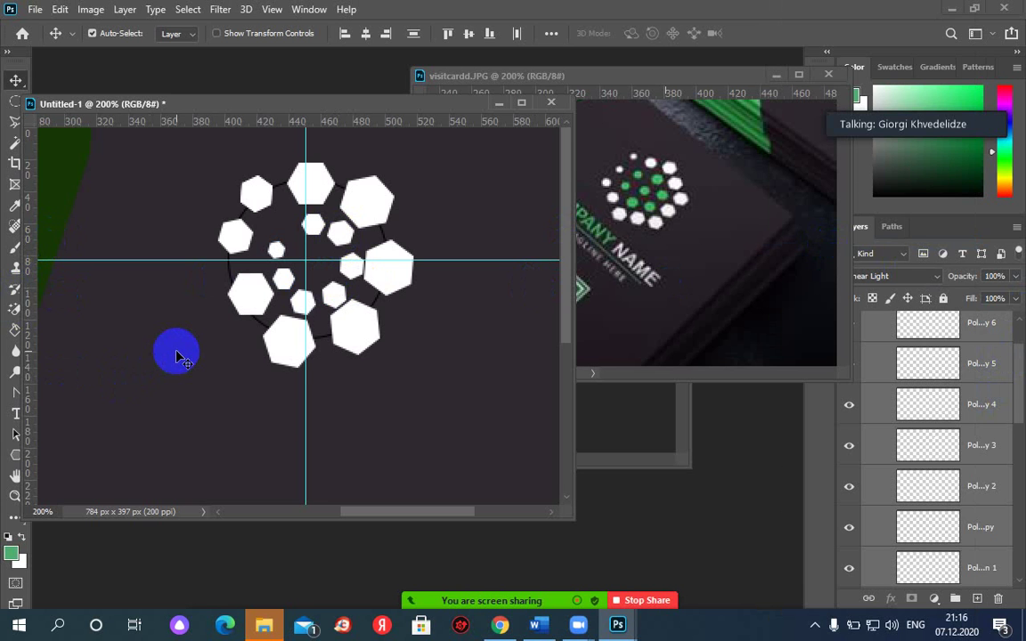
Merge the small hexagon layers and fill them green with the Paint Bucket
left_click(14, 329)
left_click(278, 277)
left_click(287, 212)
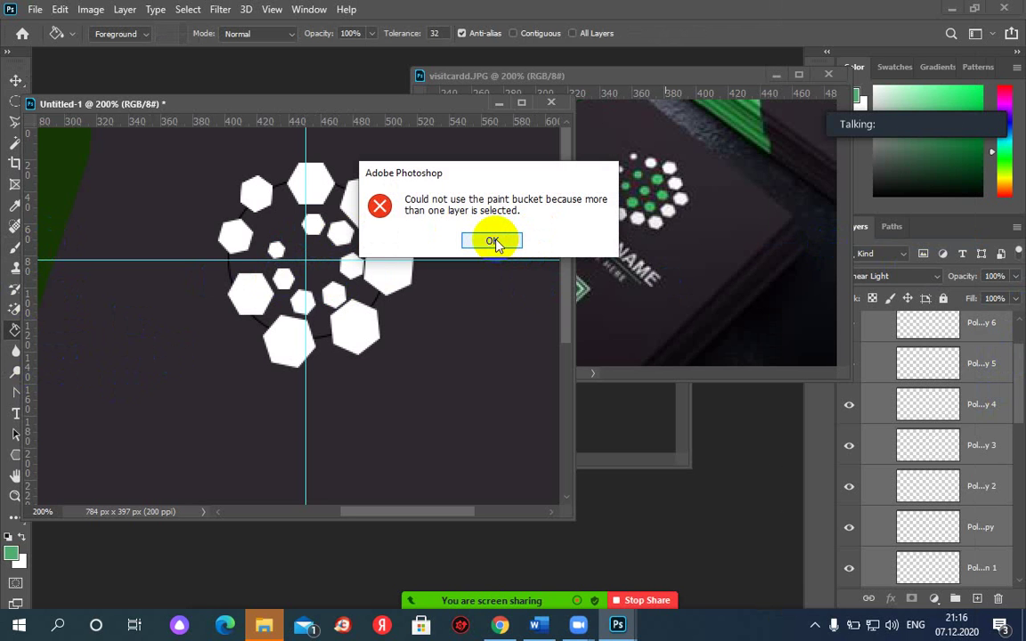
left_click(495, 241)
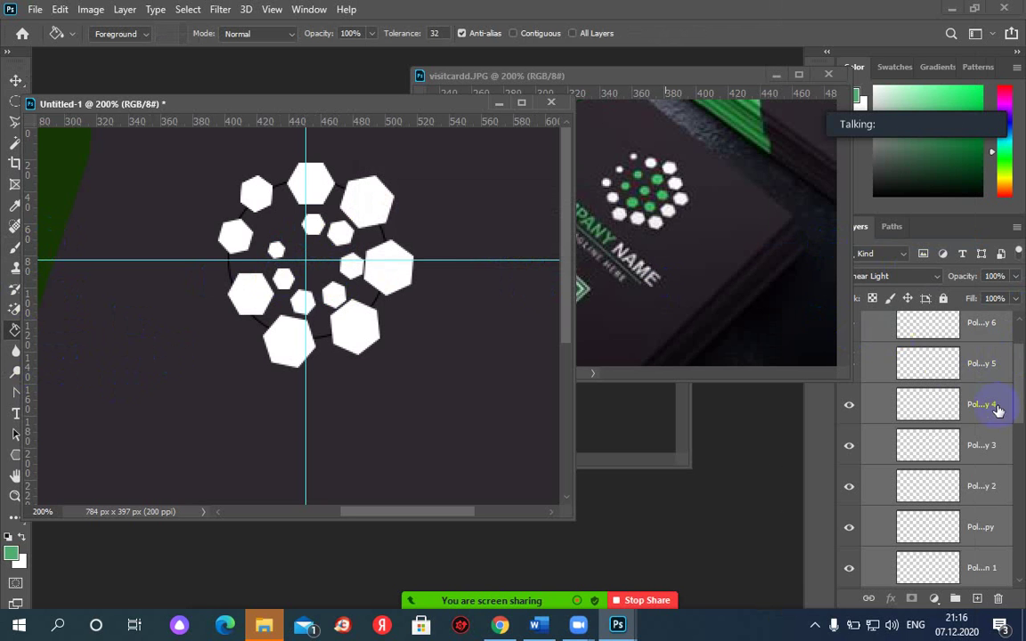
mouse_move(1021, 401)
left_mouse_down()
mouse_move(1022, 435)
mouse_move(1022, 401)
left_mouse_up()
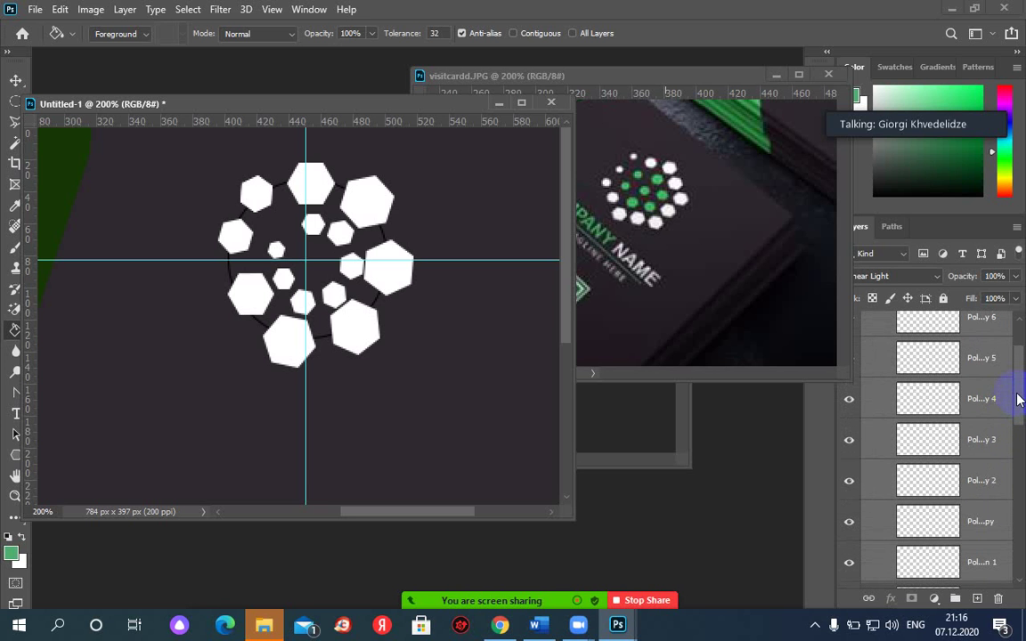
key("ctrl+e")
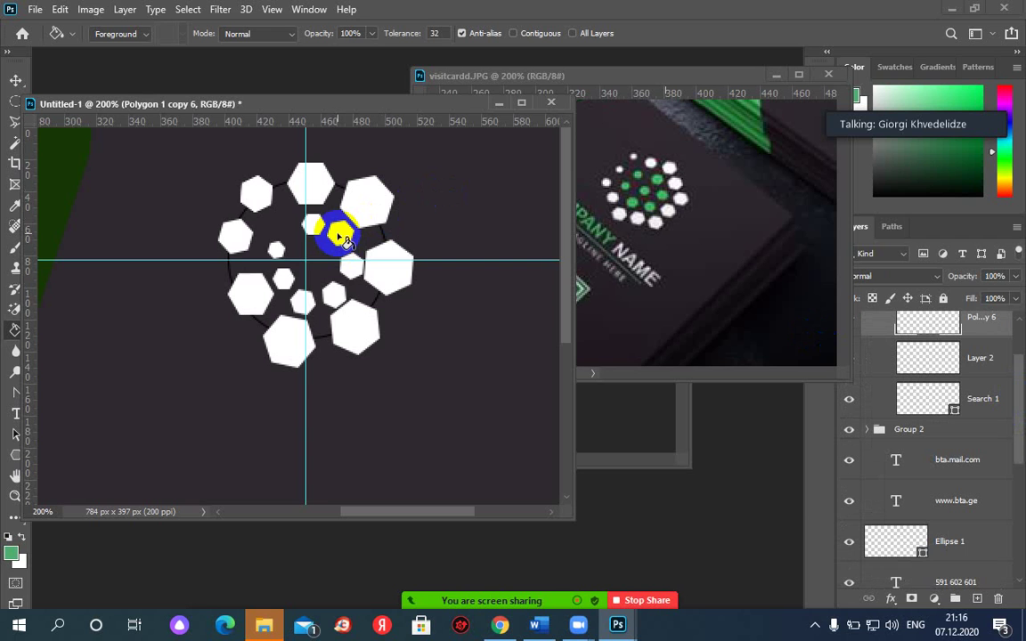
left_click(342, 238)
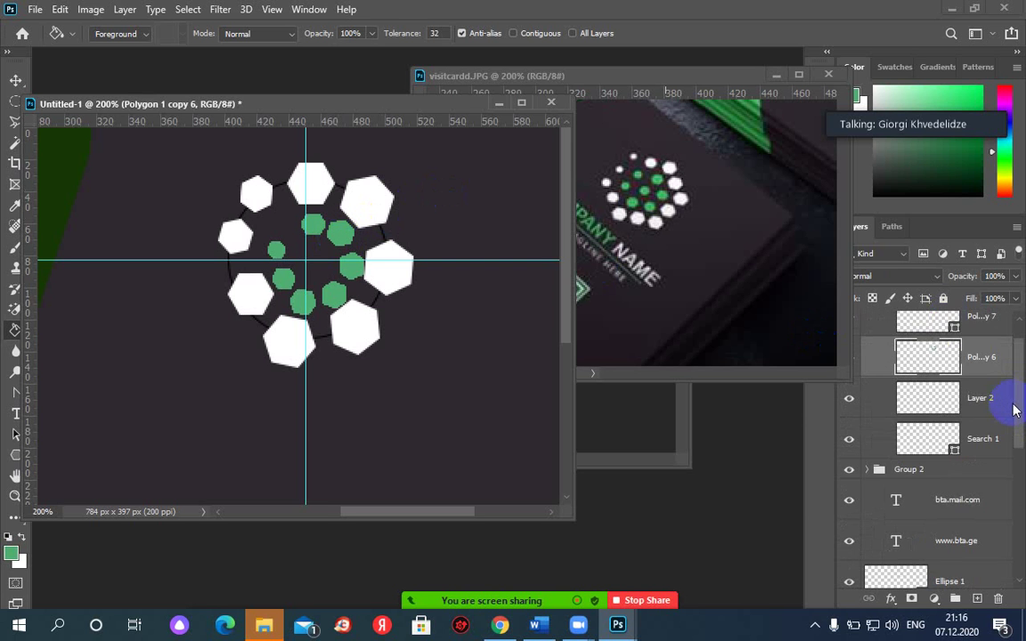
scroll(1014, 409, "up", 2)
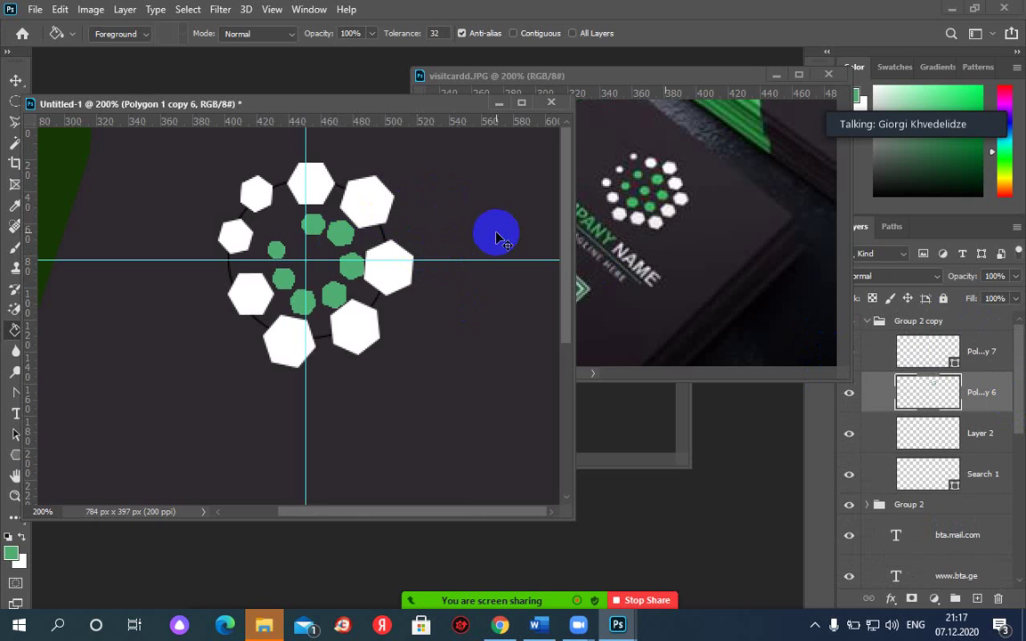
Hide the Ellipse 1 layer, then delete it and confirm with Yes
key("ctrl+minus")
key("ctrl+minus")
key("ctrl+minus")
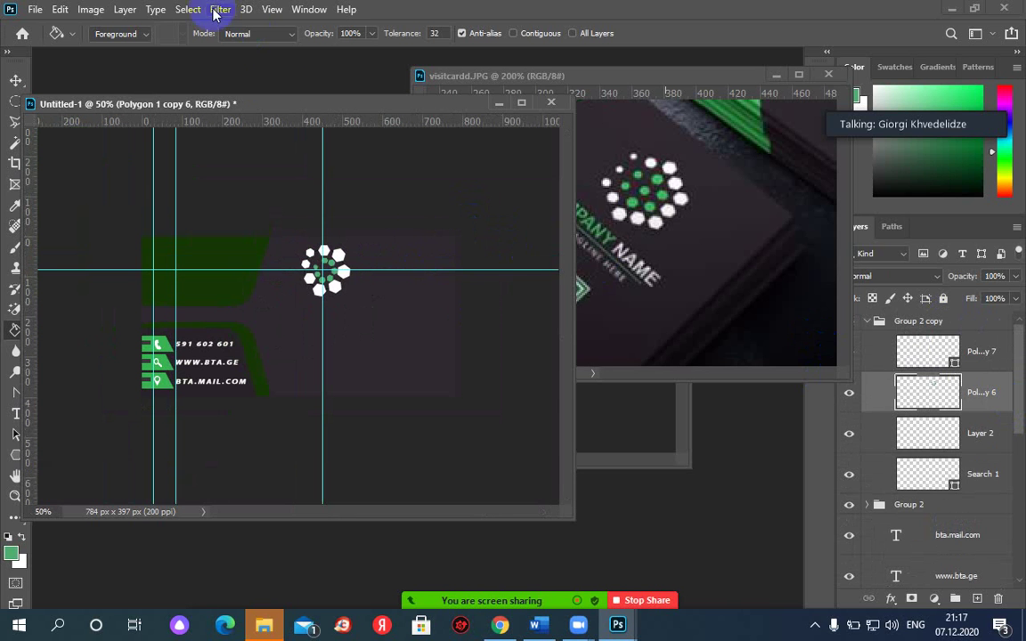
left_click_drag(283, 107, 310, 107)
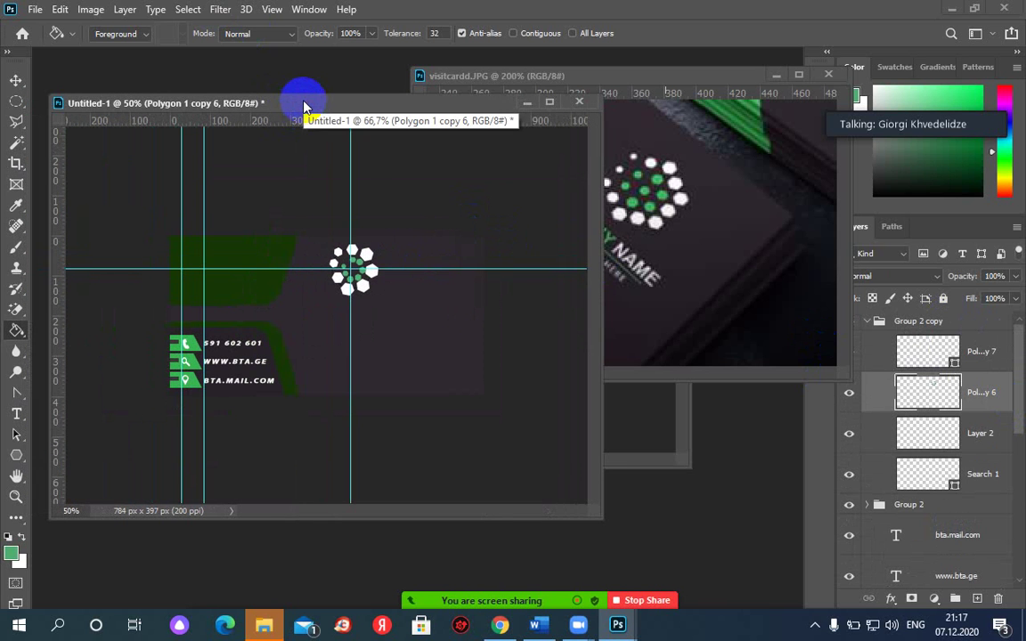
key("ctrl+plus")
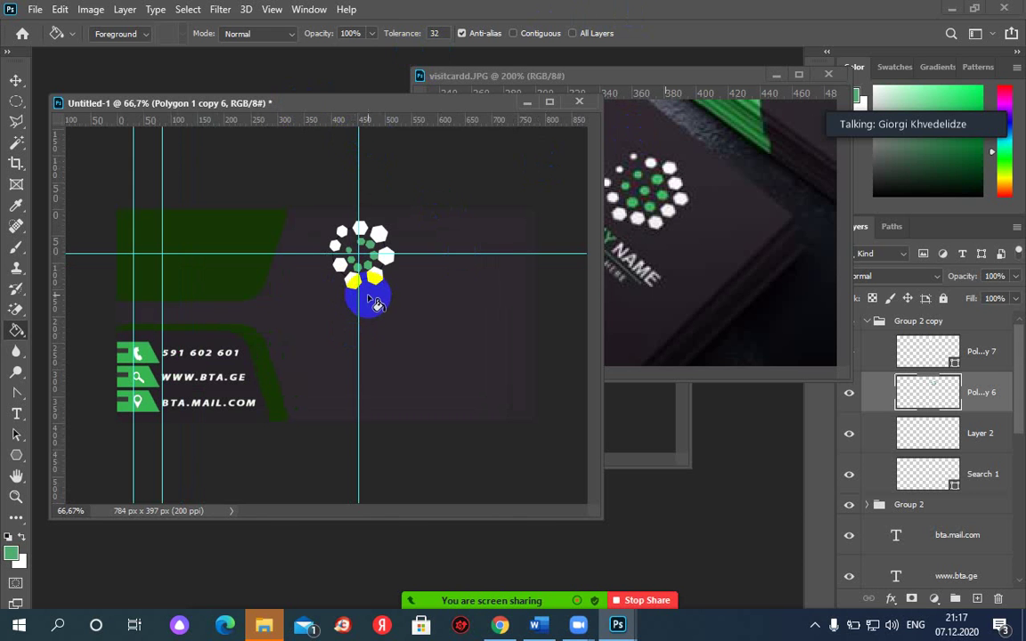
left_click(16, 80)
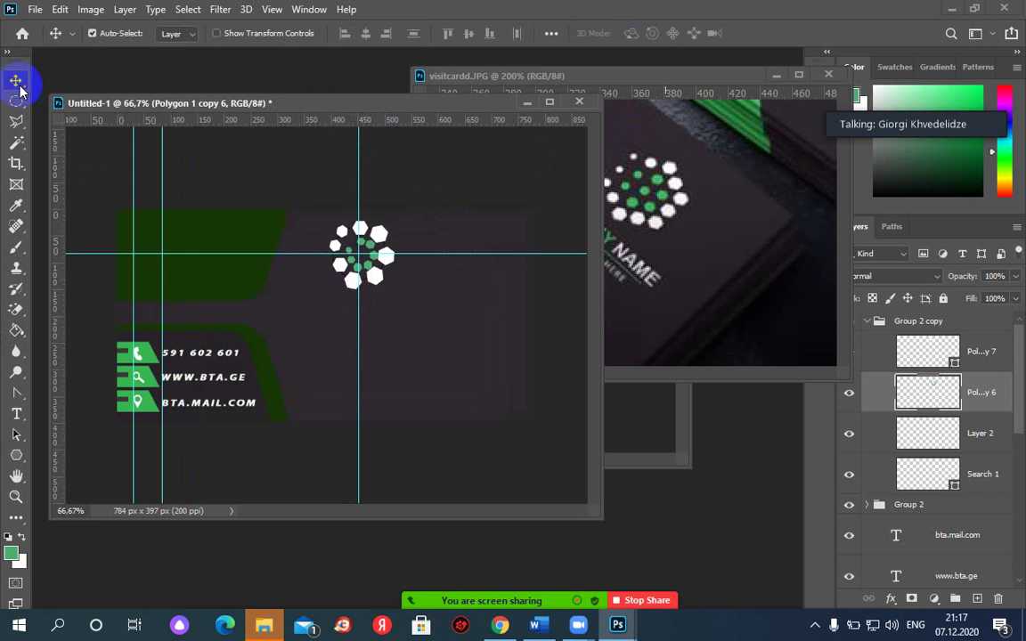
left_click_drag(397, 106, 376, 99)
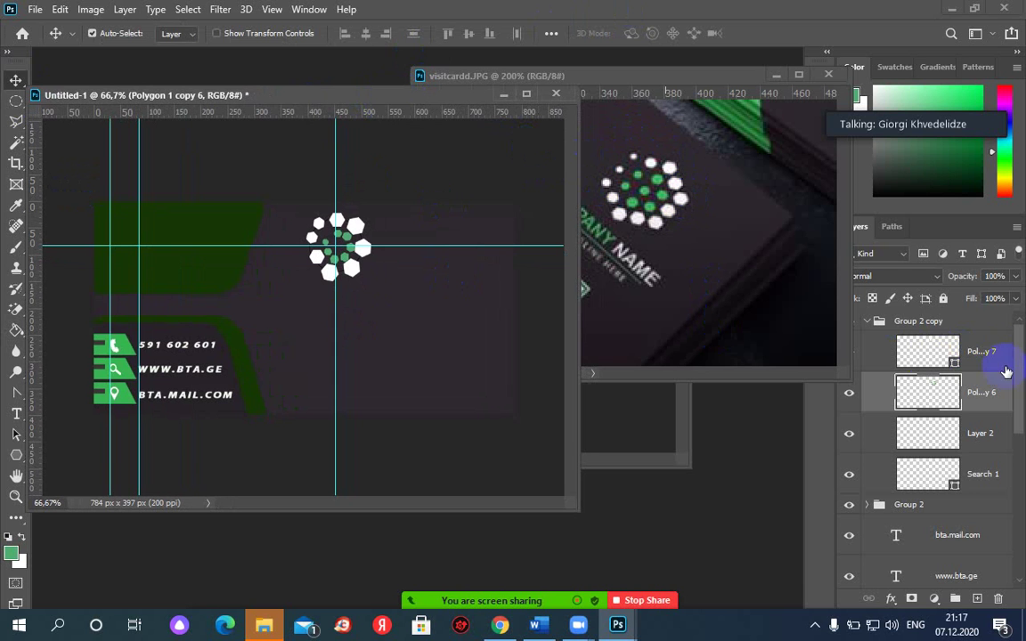
mouse_move(1021, 359)
left_mouse_down()
mouse_move(1018, 461)
mouse_move(1018, 430)
left_mouse_up()
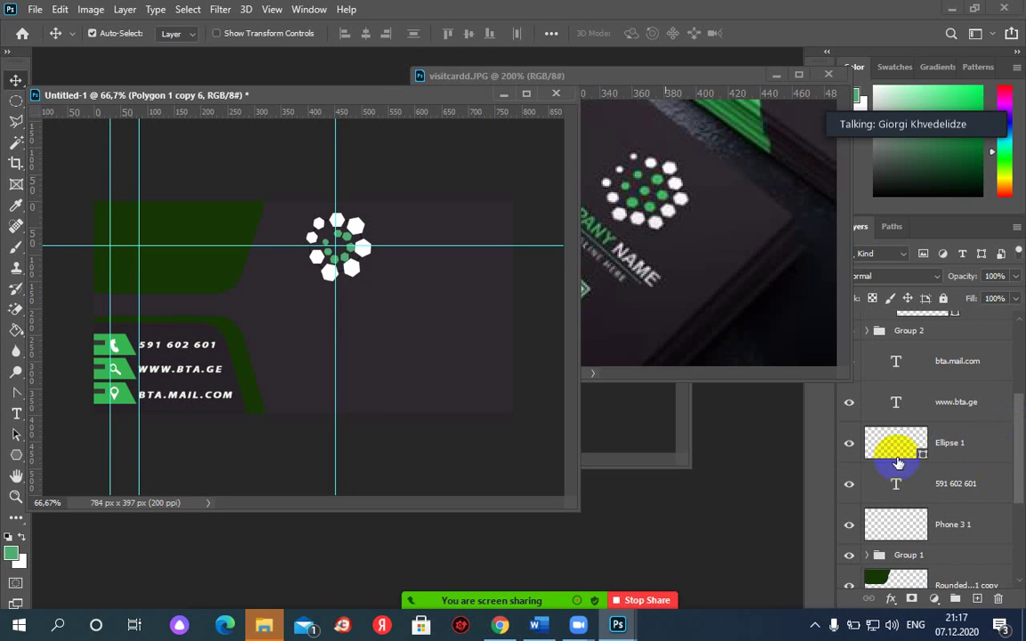
left_click(849, 451)
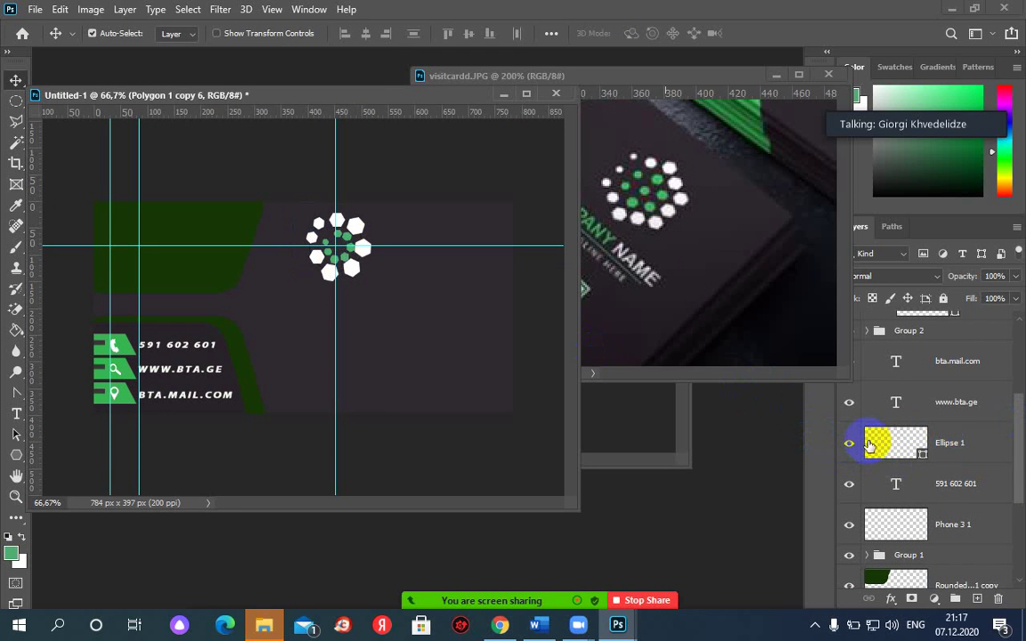
left_click(966, 442)
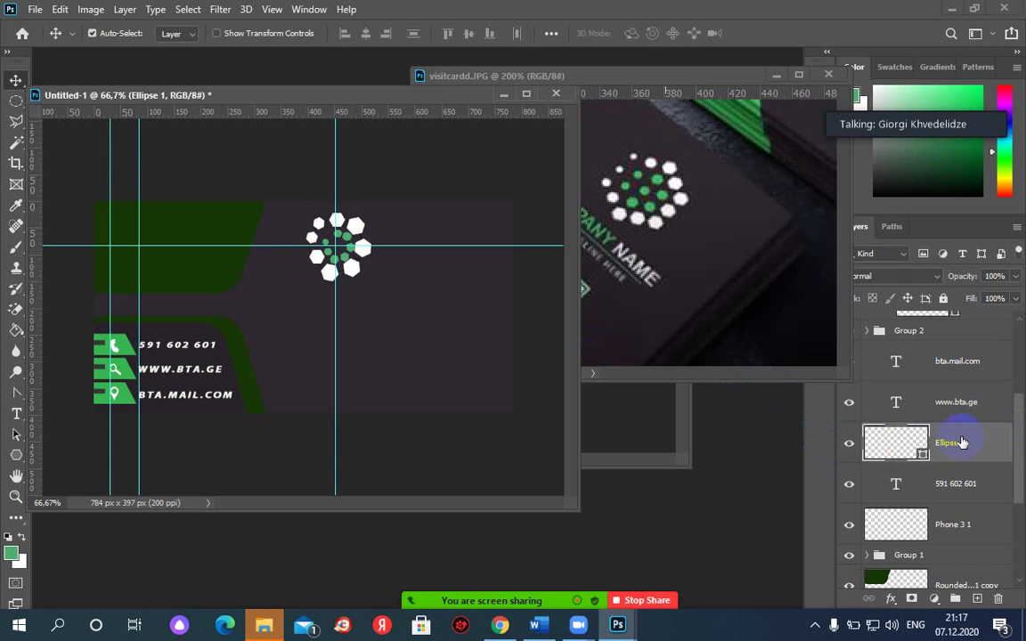
left_click(998, 599)
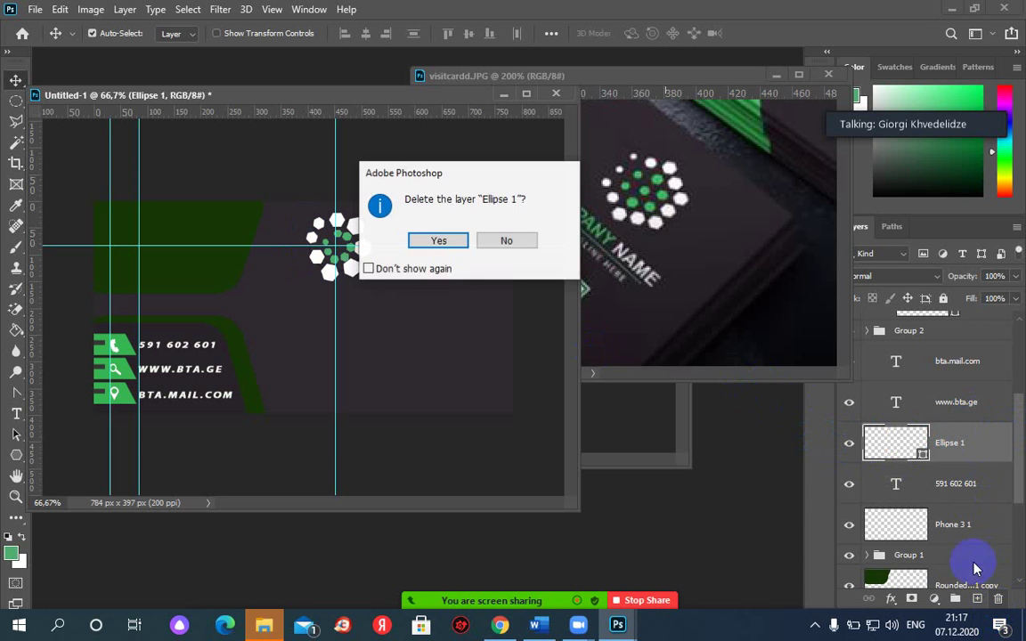
left_click(434, 241)
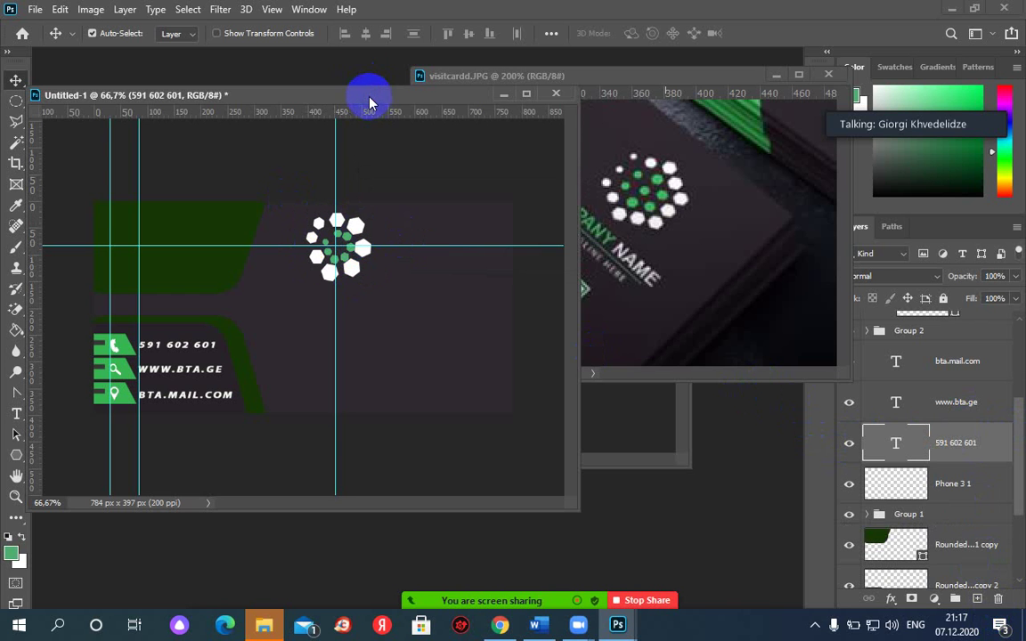
mouse_move(368, 97)
left_mouse_down()
mouse_move(550, 356)
mouse_move(534, 339)
mouse_move(434, 100)
left_mouse_up()
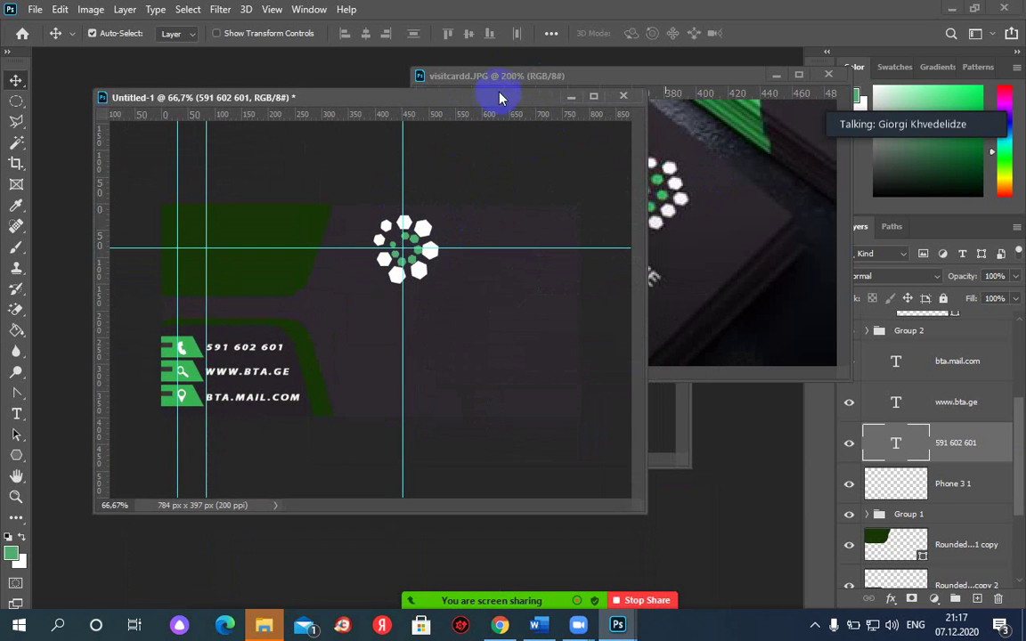
Show visitcardd.JPG at 100% and select the Custom Shape Tool
left_click_drag(513, 77, 621, 78)
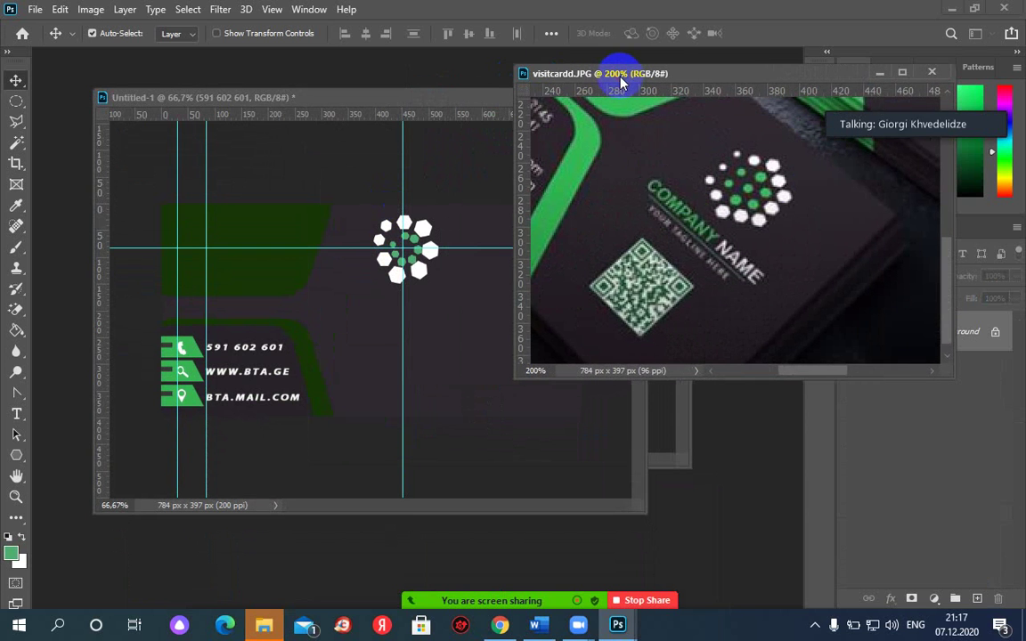
key("ctrl+minus")
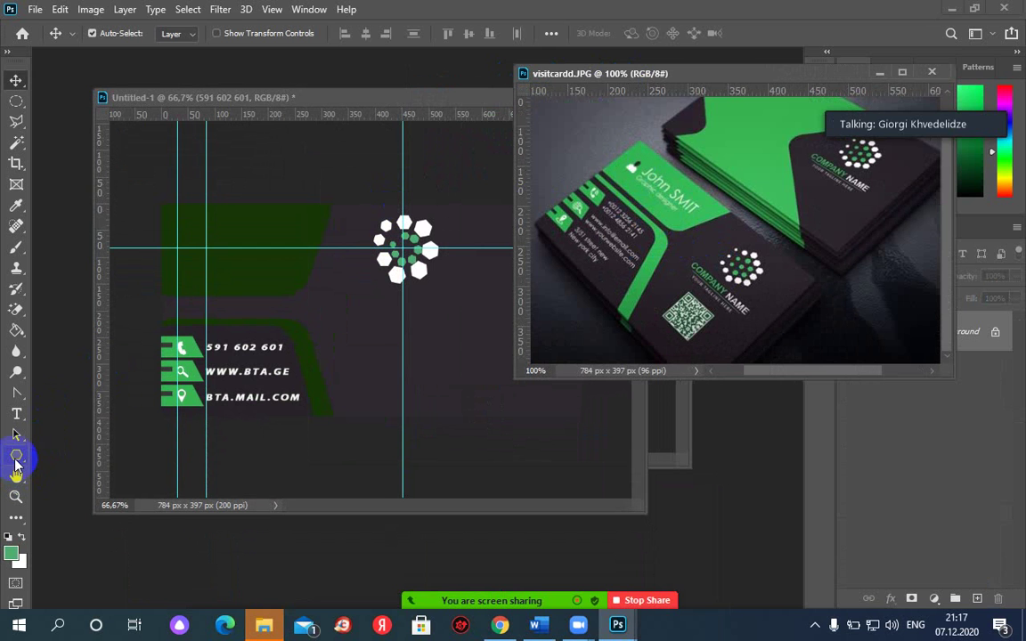
left_click_drag(16, 456, 81, 535)
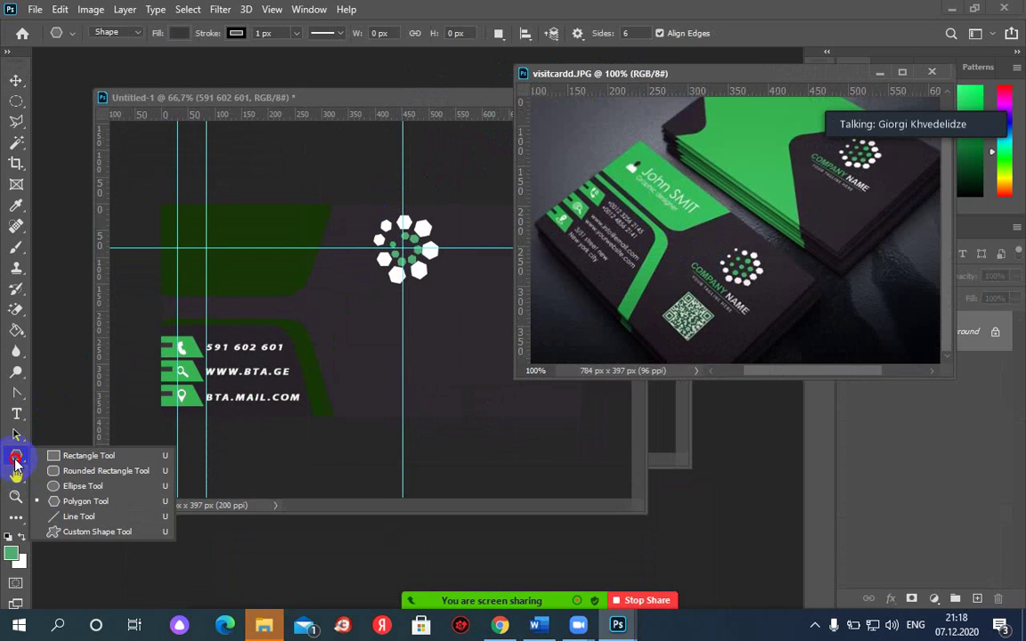
left_click(81, 534)
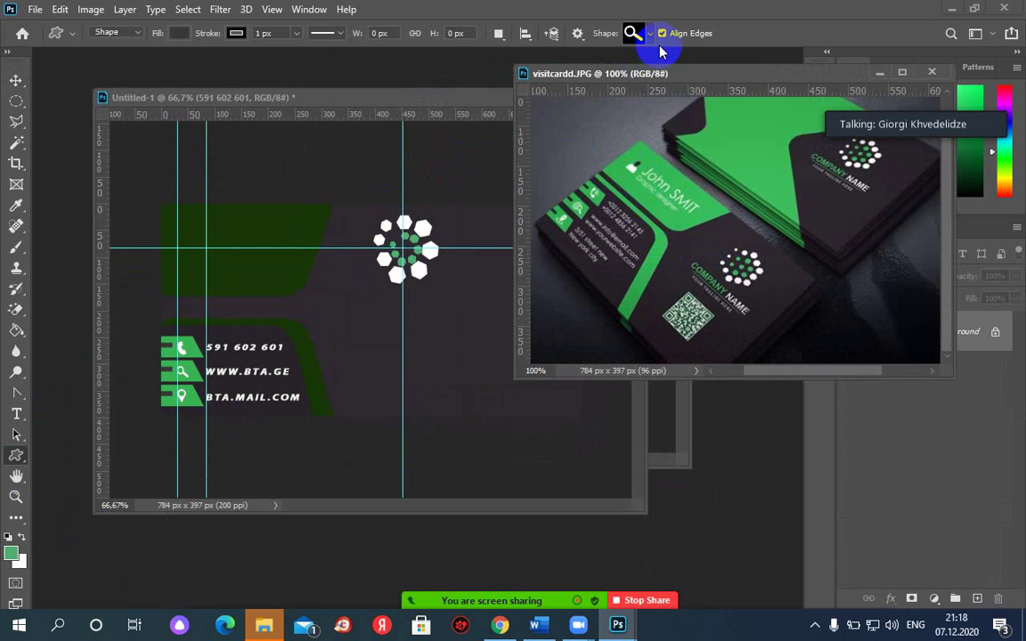
Browse the custom shape library, then switch to the Chrome browser
left_click(651, 33)
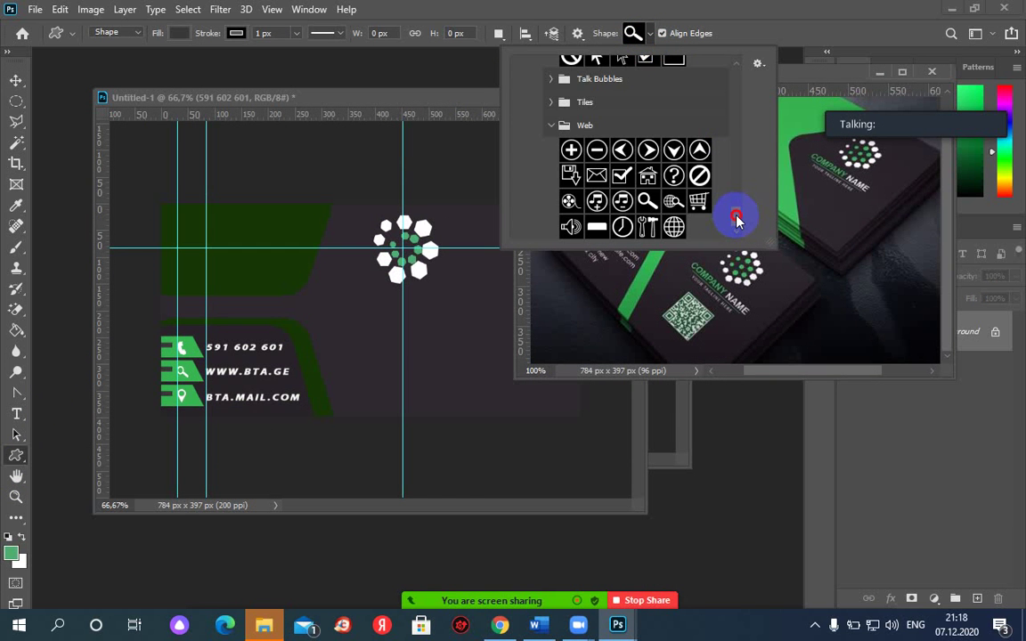
mouse_move(735, 219)
left_mouse_down()
mouse_move(738, 122)
mouse_move(748, 146)
left_mouse_up()
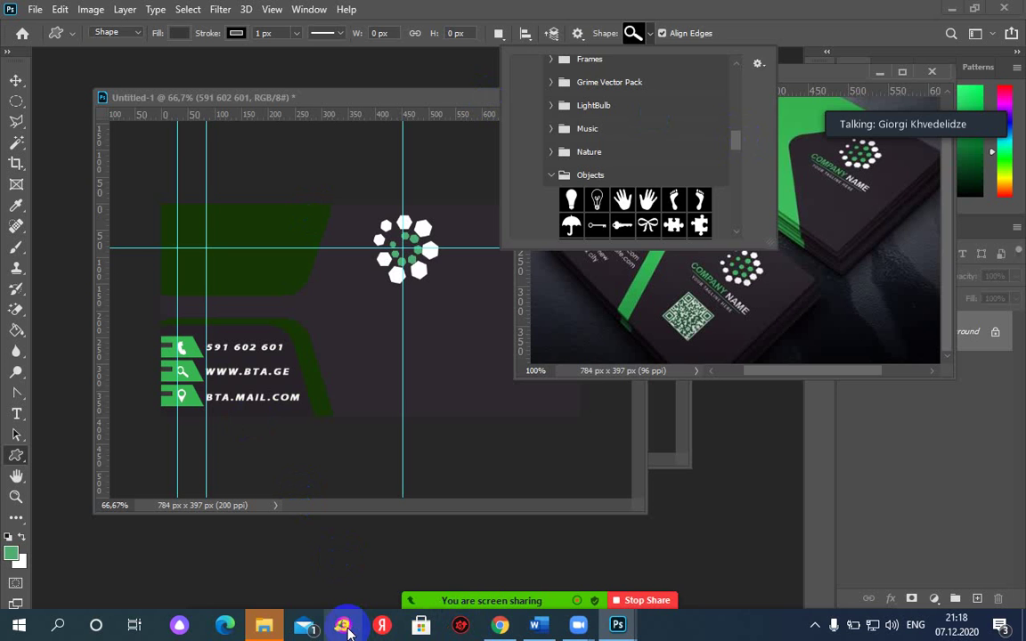
left_click(347, 631)
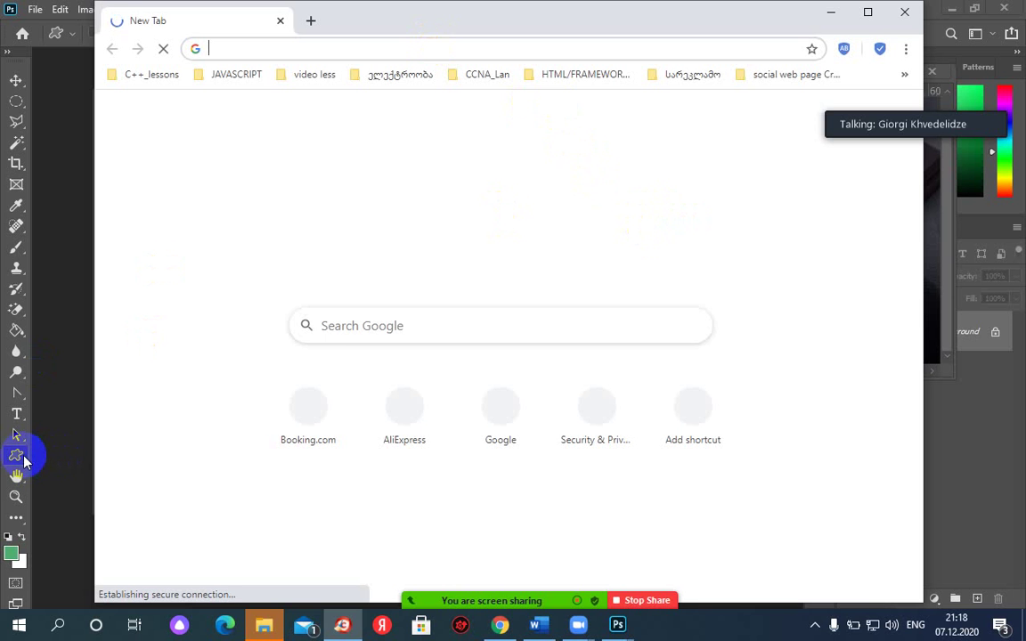
Search Google Images for 'user icon' and open the outline user icon result
left_click(388, 325)
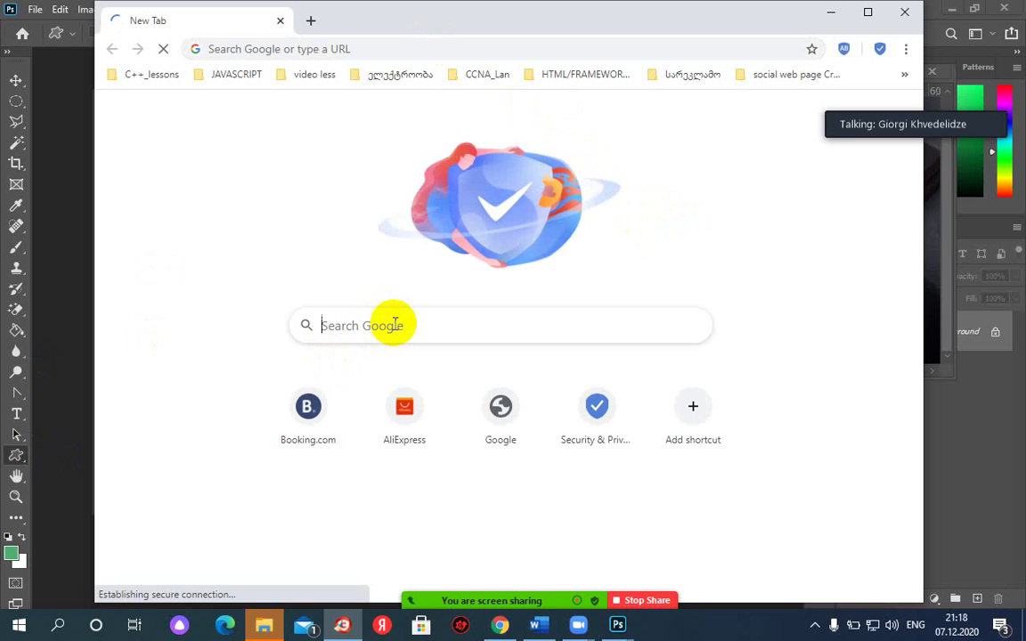
type("user icon")
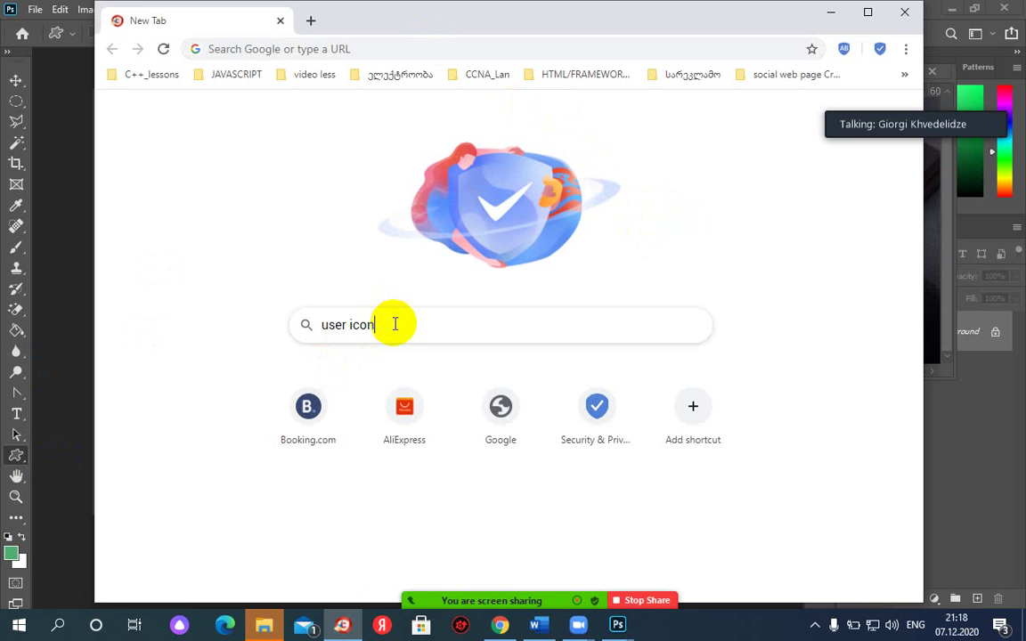
key("Return")
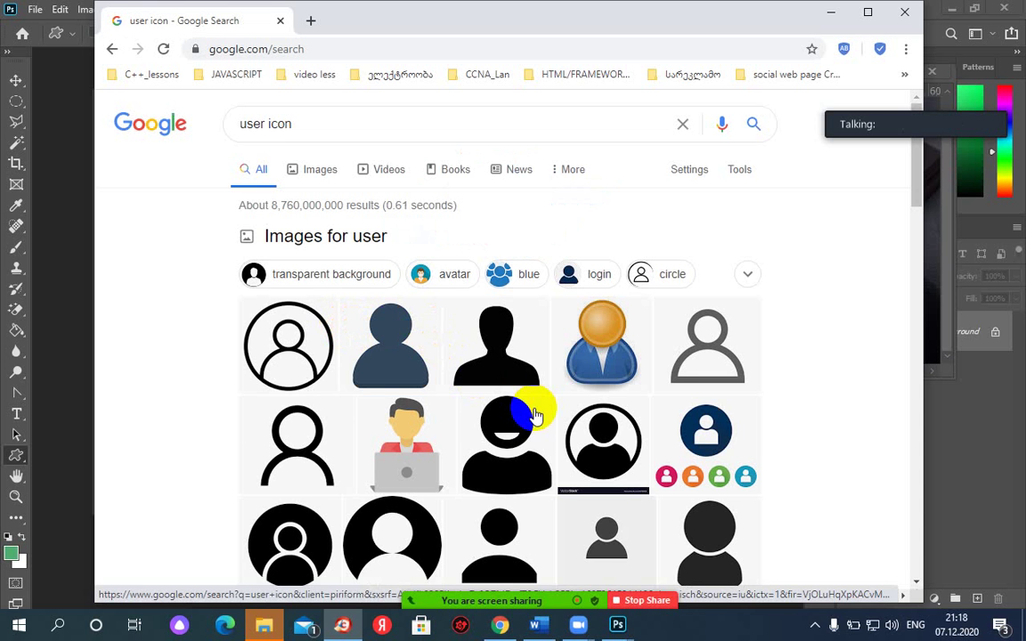
scroll(533, 414, "down", 3)
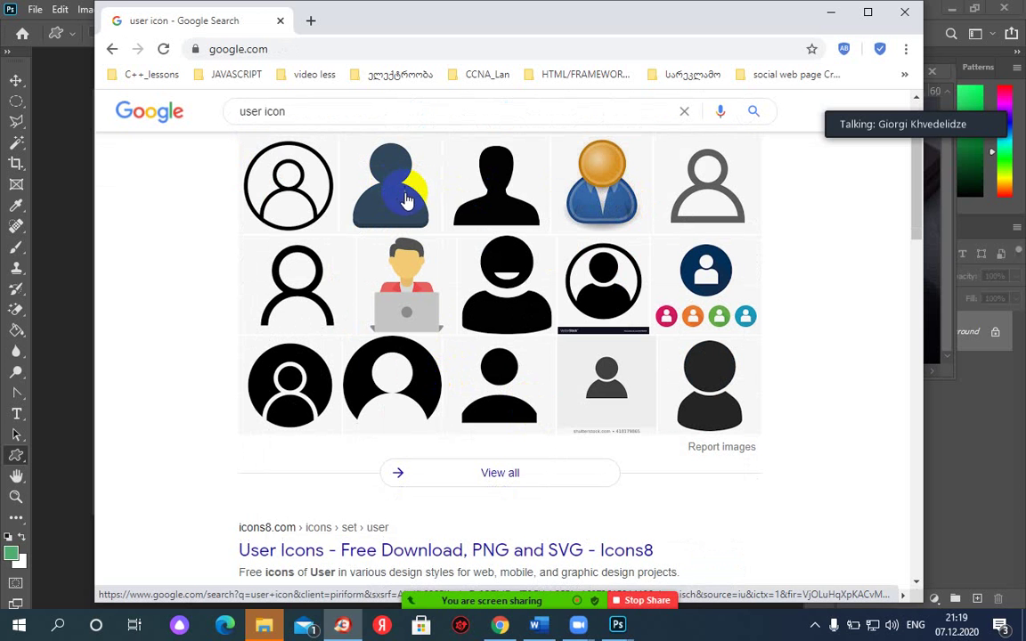
left_click(441, 354)
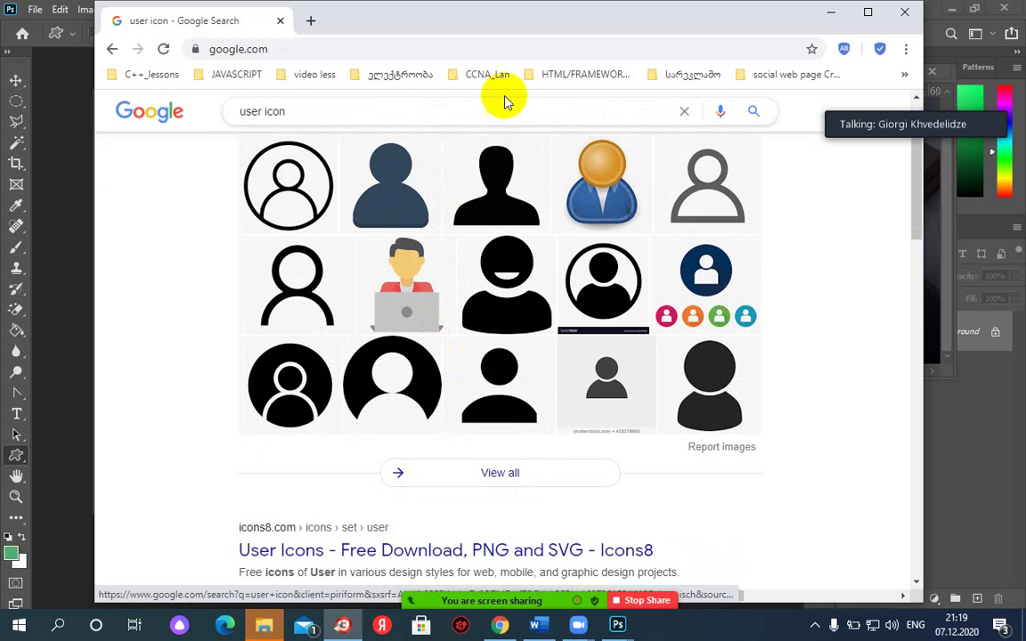
mouse_move(506, 30)
left_mouse_down()
mouse_move(504, 485)
mouse_move(494, 95)
left_mouse_up()
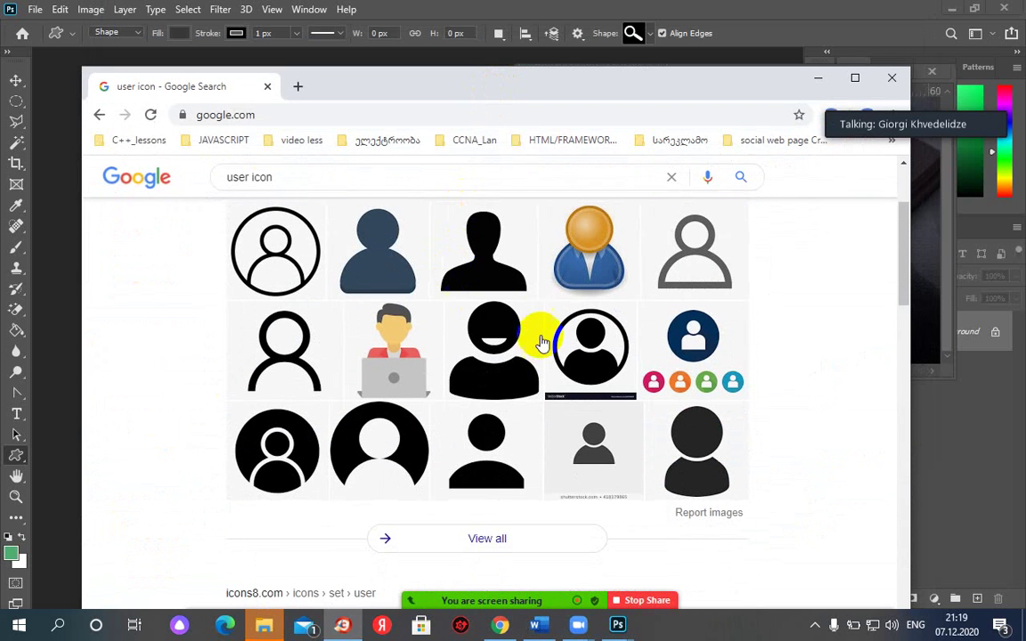
scroll(350, 401, "down", 2)
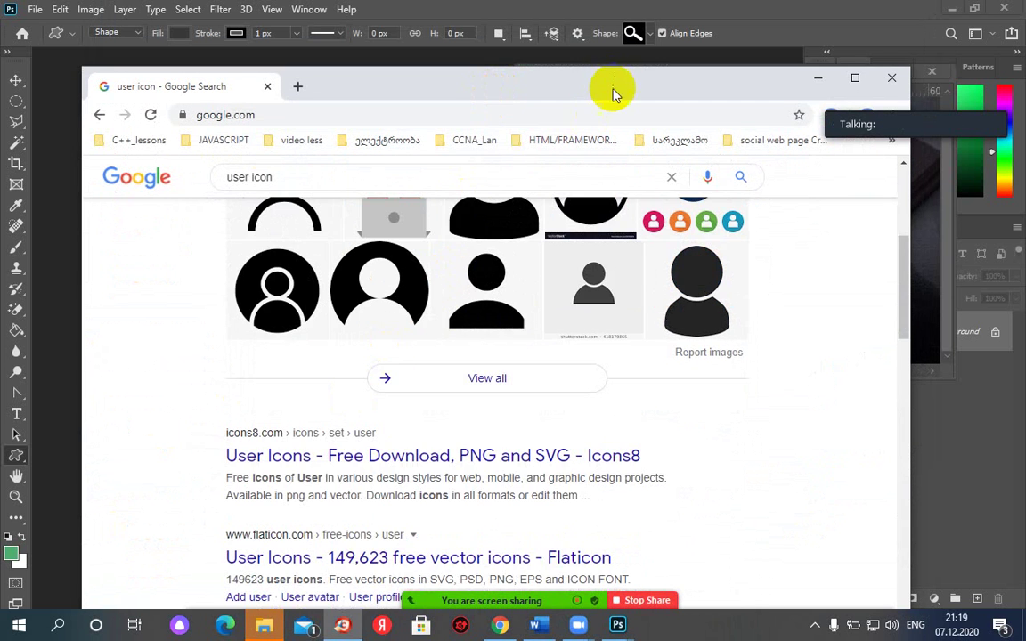
mouse_move(614, 88)
left_mouse_down()
mouse_move(620, 334)
mouse_move(614, 144)
left_mouse_up()
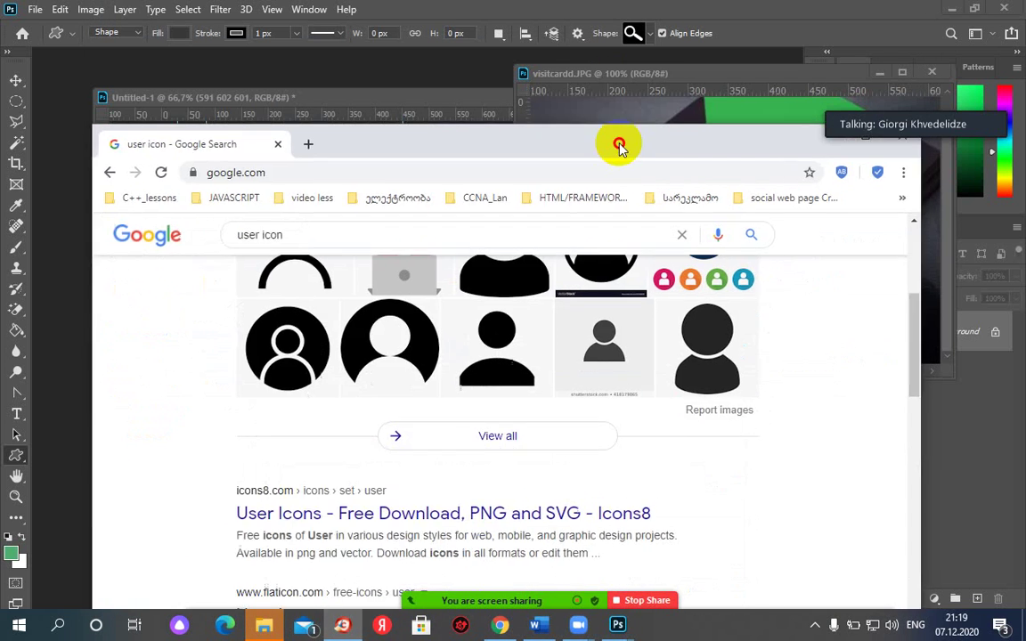
scroll(511, 347, "up", 2)
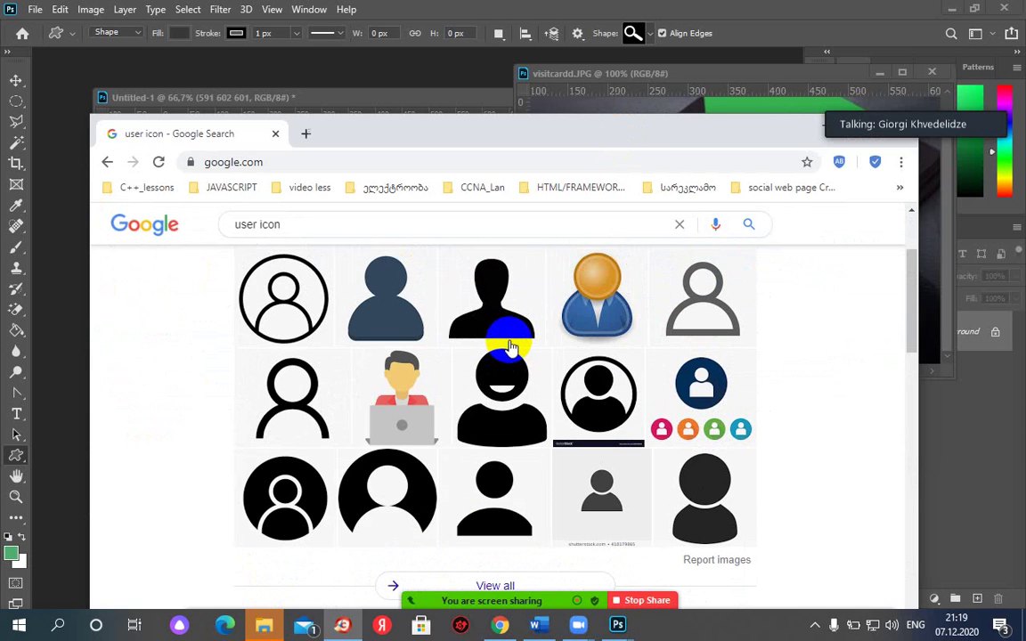
left_click(290, 383)
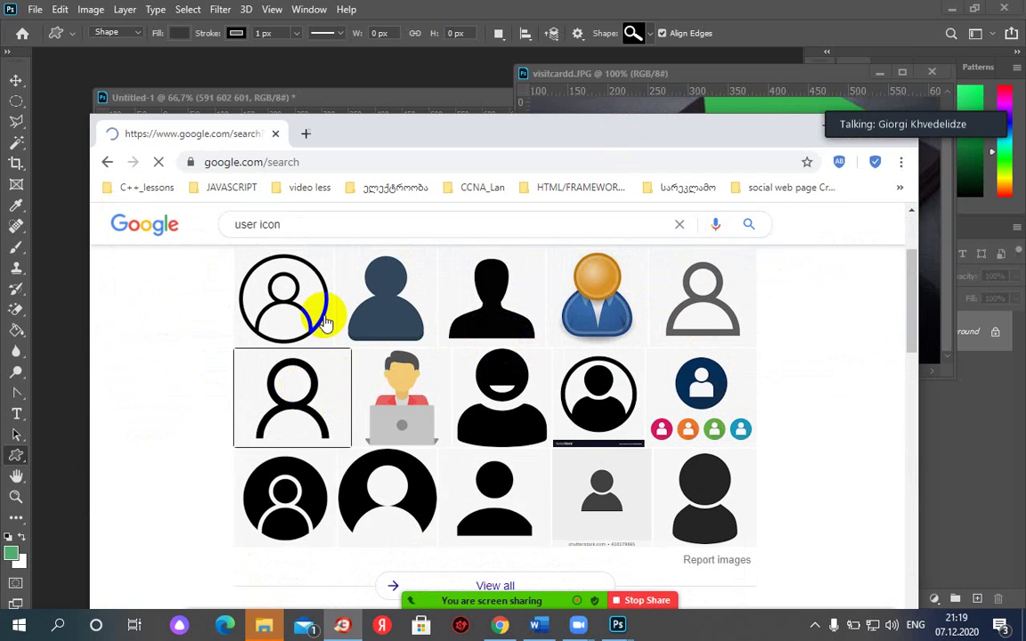
Save the outline user icon as user.png in Desktop\ps and minimize Chrome
right_click(304, 389)
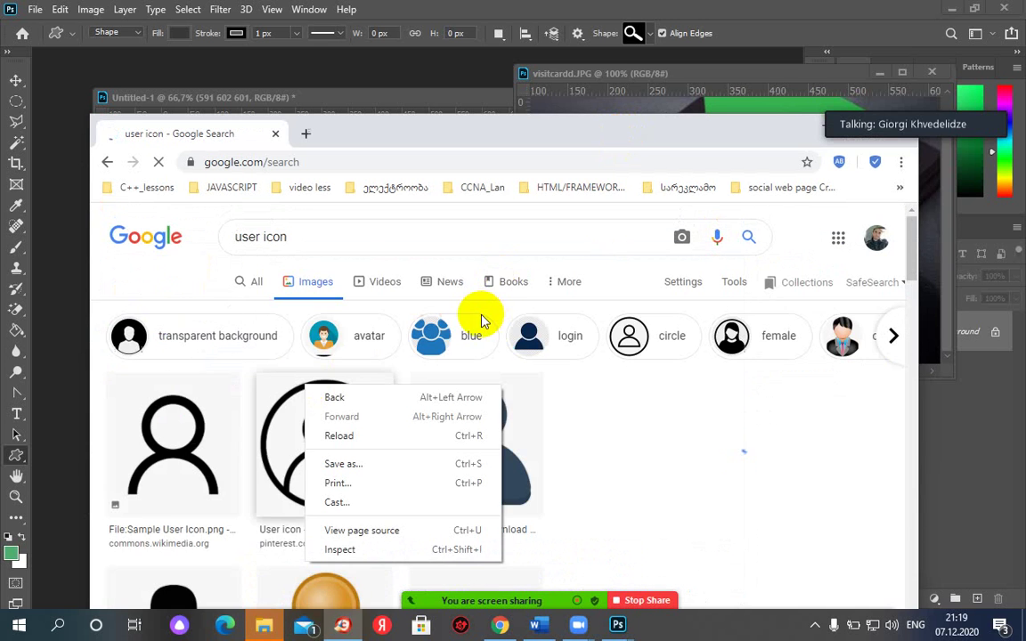
scroll(463, 333, "down", 3)
right_click(165, 289)
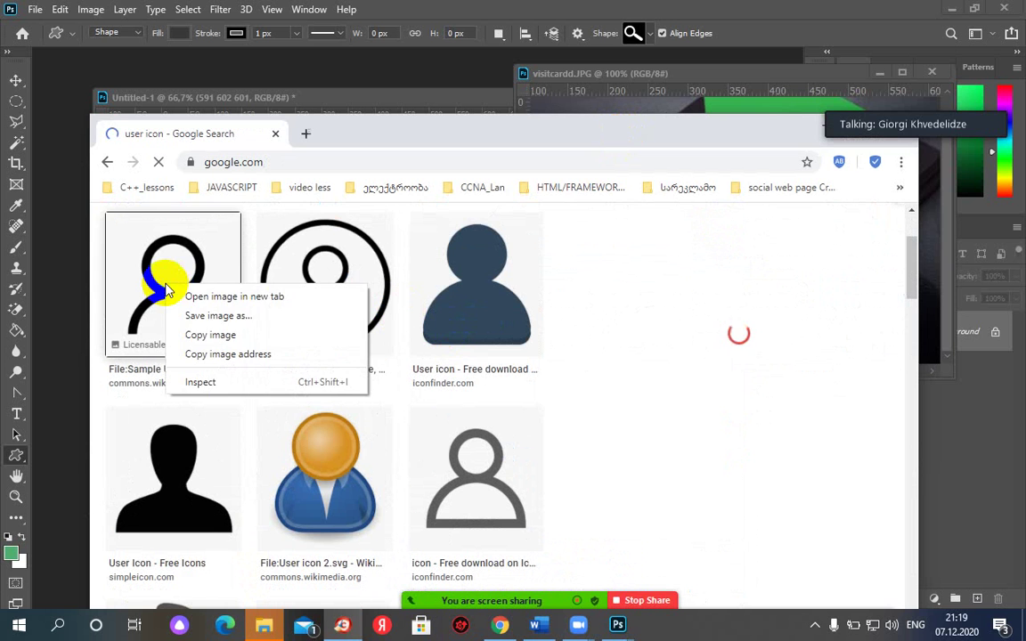
left_click(218, 329)
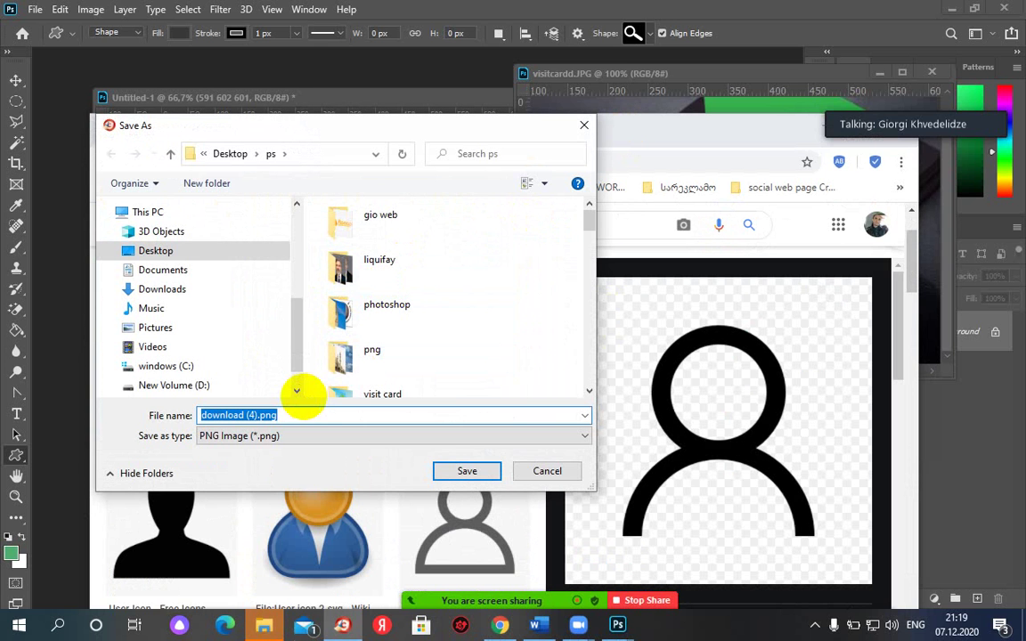
type("user")
left_click(465, 471)
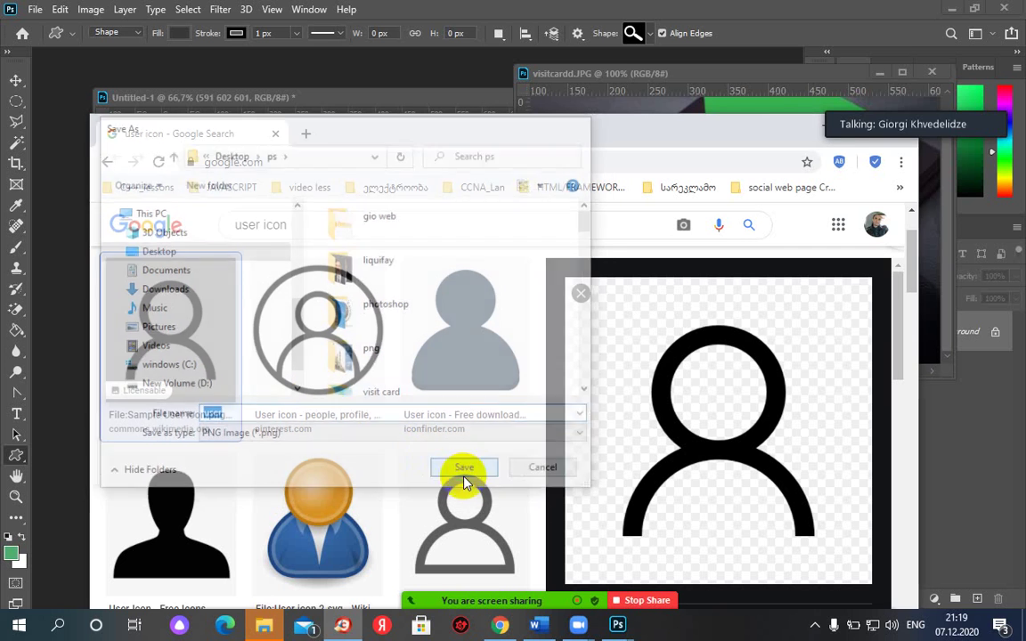
left_click_drag(786, 136, 769, 142)
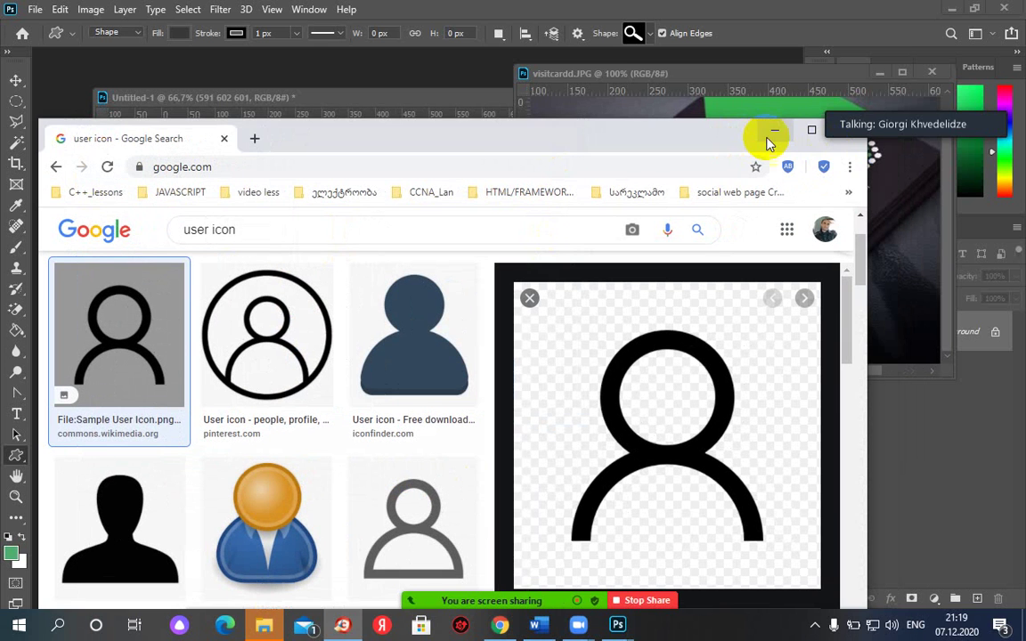
left_click(771, 133)
Open user.png from the ps folder in its own floating window
left_click(454, 103)
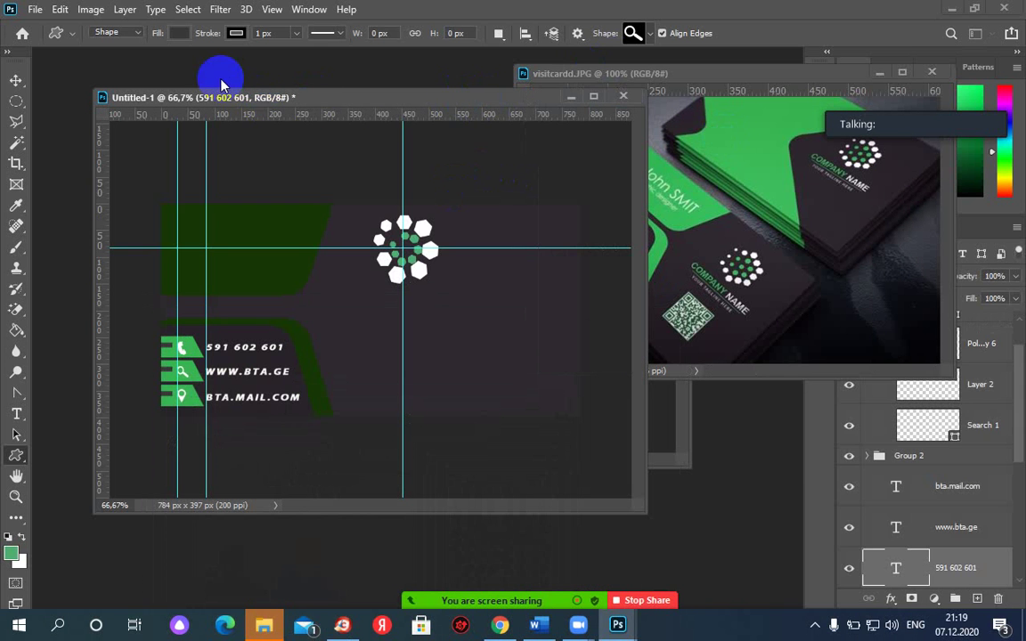
left_click(35, 11)
left_click(56, 40)
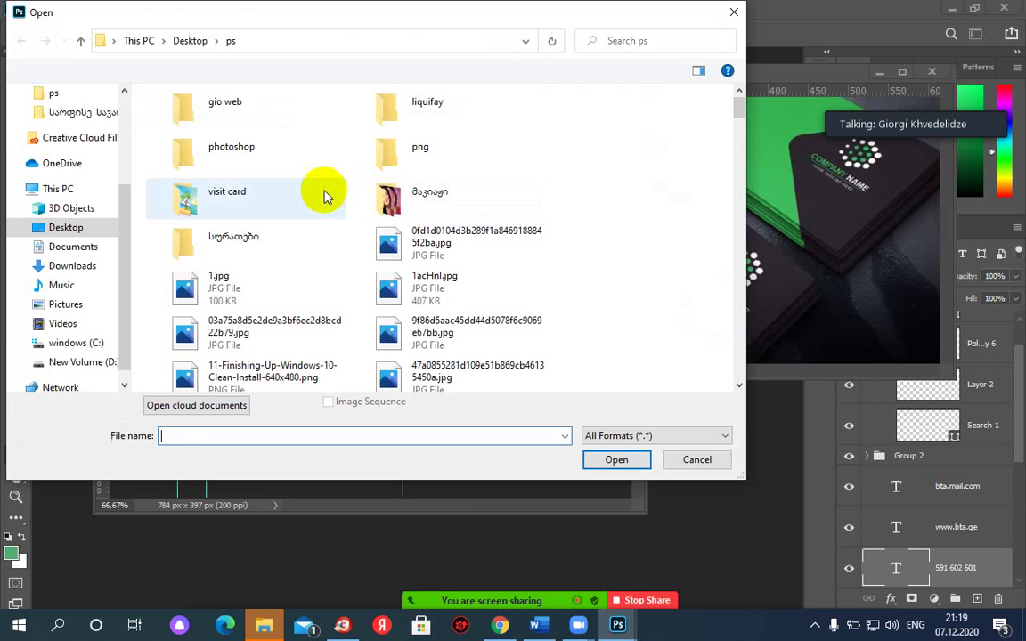
left_click(402, 164)
key("u")
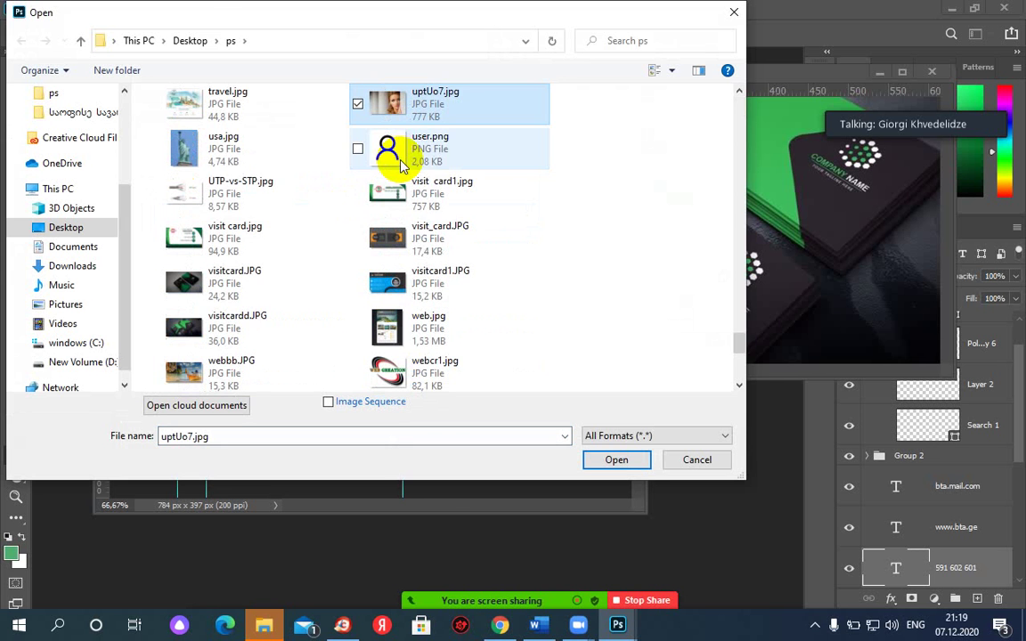
double_click(402, 147)
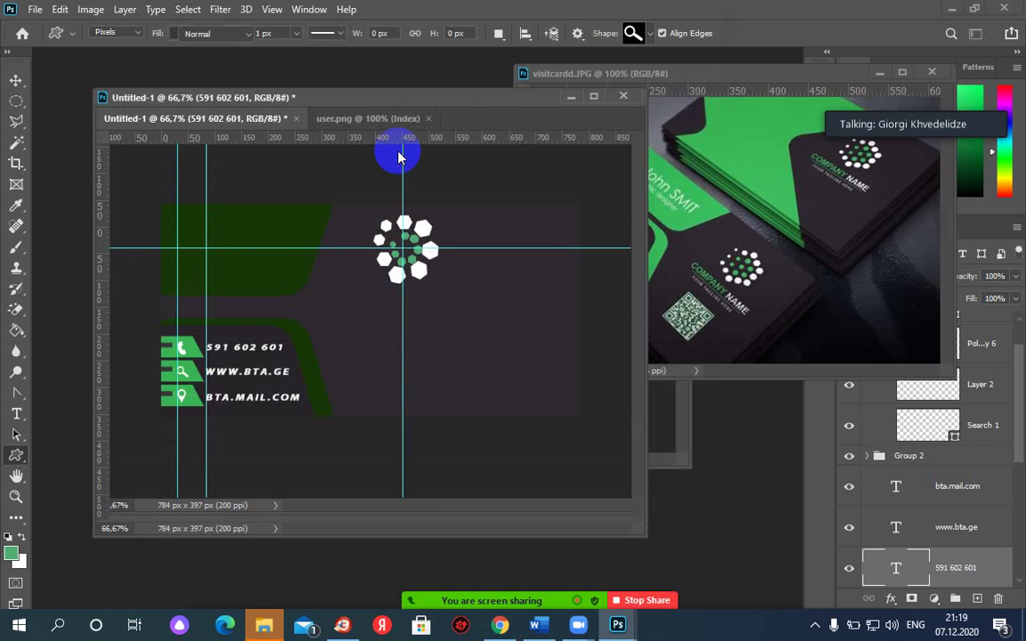
mouse_move(233, 118)
left_mouse_down()
mouse_move(576, 200)
mouse_move(521, 162)
left_mouse_up()
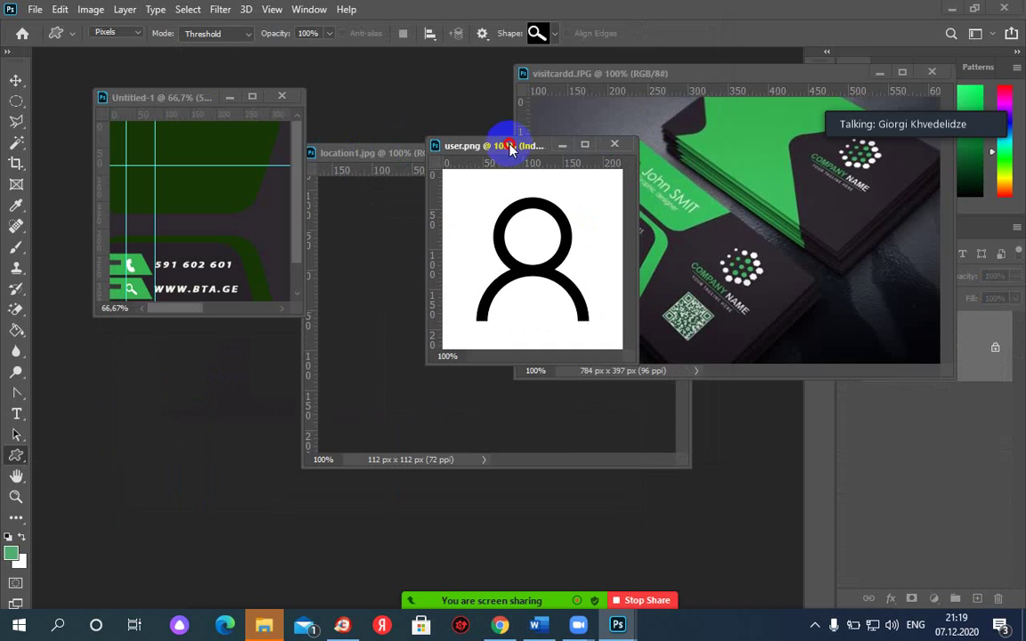
Resize user.png to 3 × 3 cm (85 × 85 px) in Image Size
left_click(91, 9)
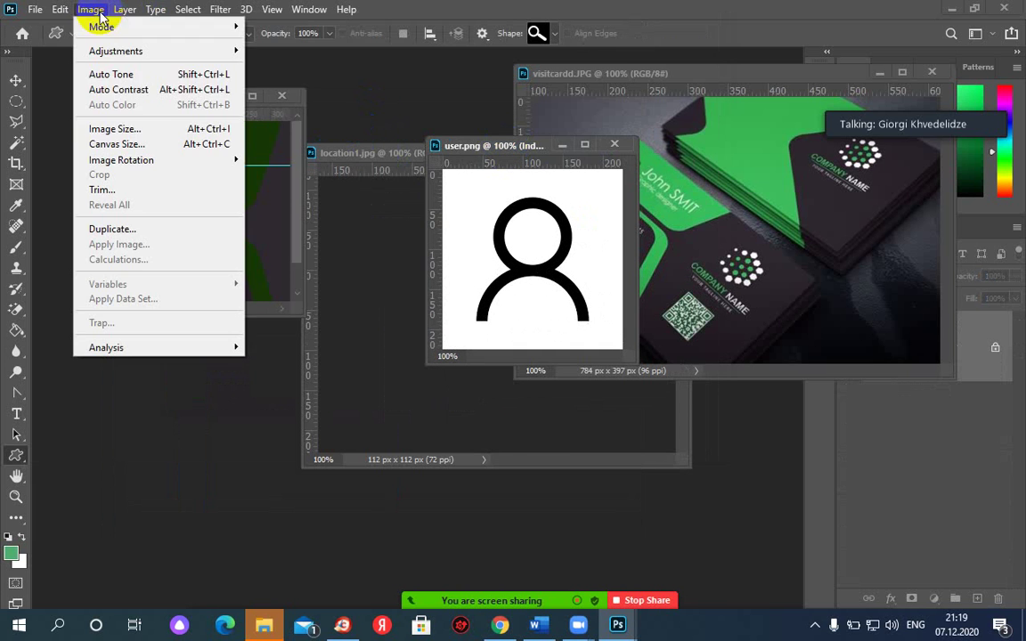
left_click(128, 128)
type("3")
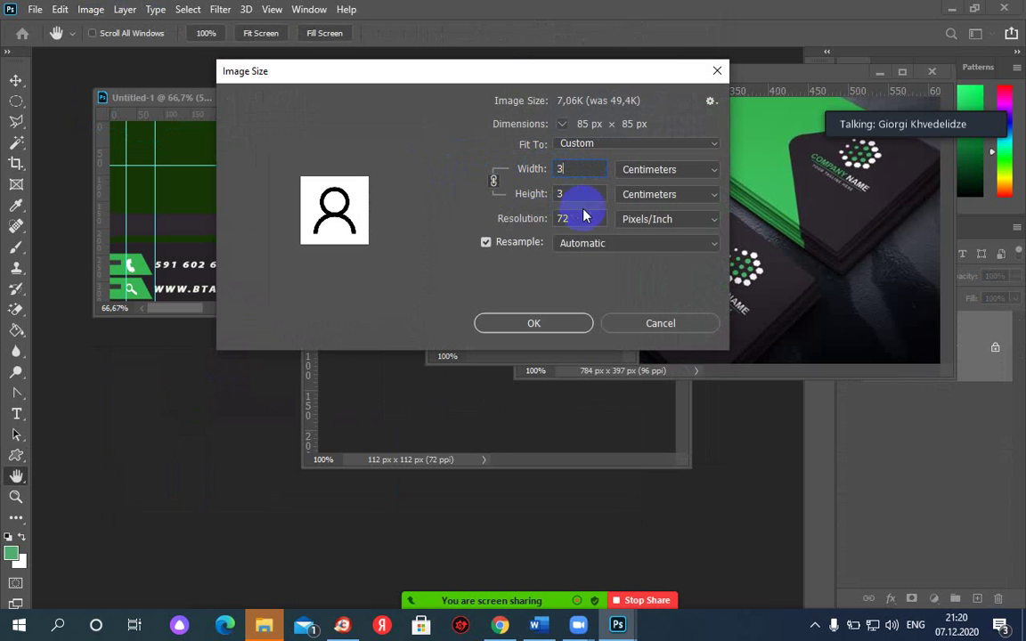
left_click(540, 326)
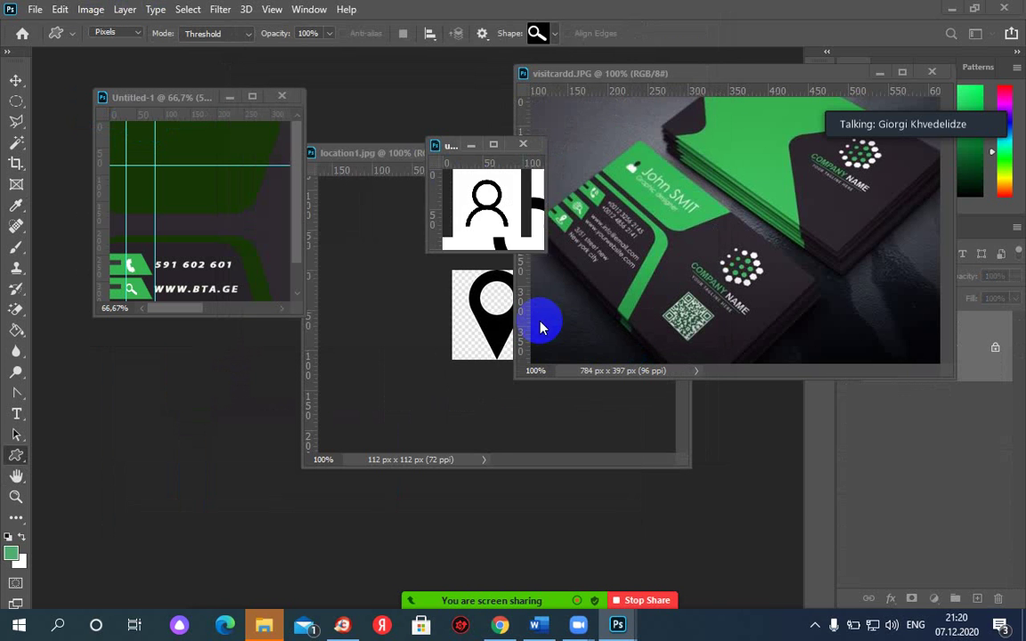
Try dragging the user icon onto the business card with the Move tool
left_click(16, 78)
left_click_drag(458, 216, 228, 160)
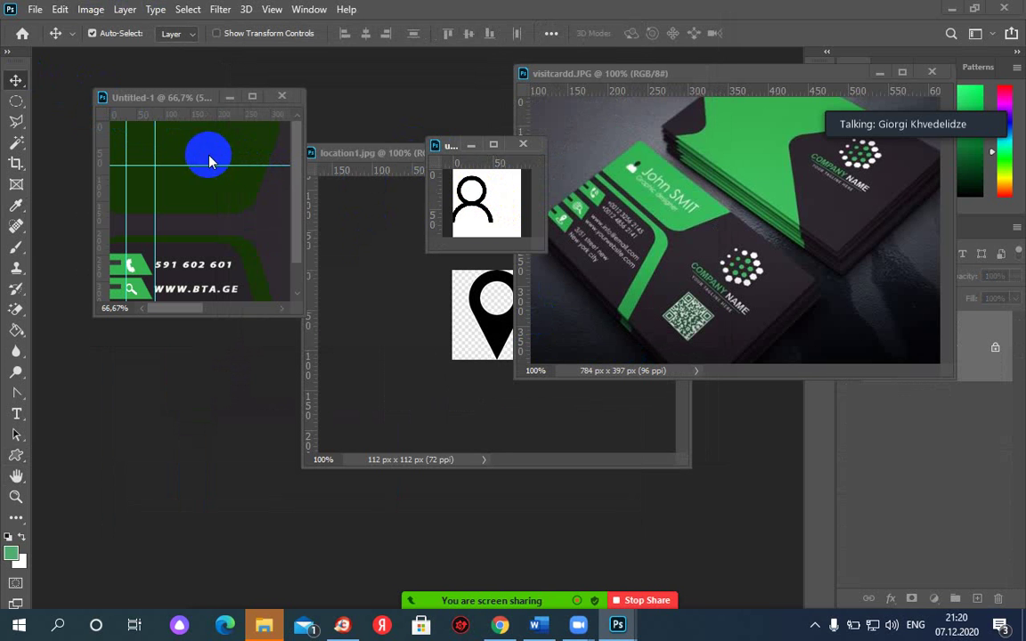
left_click_drag(503, 197, 233, 165)
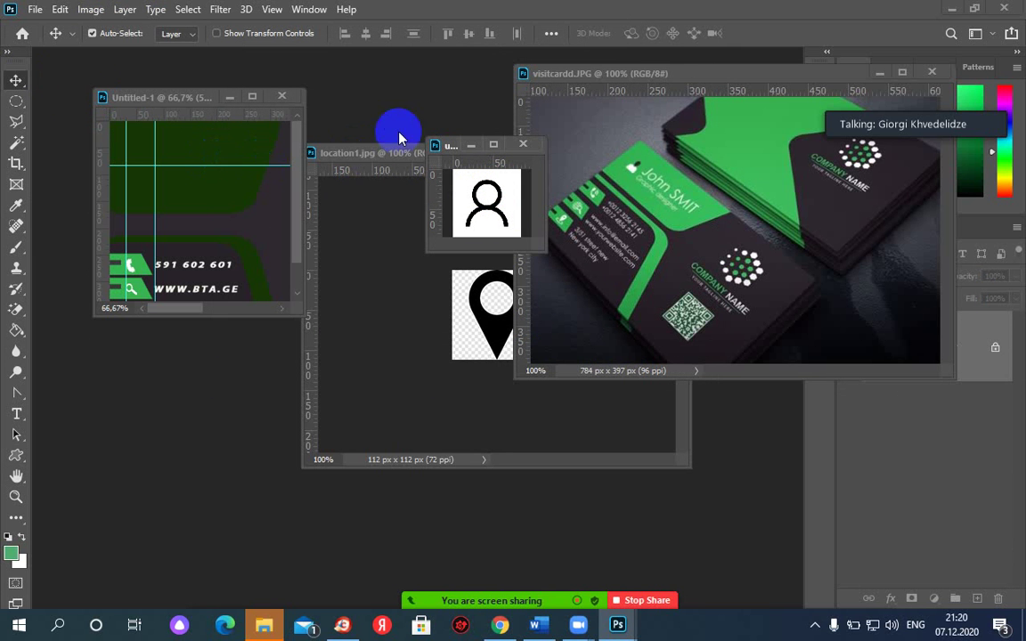
left_click(33, 11)
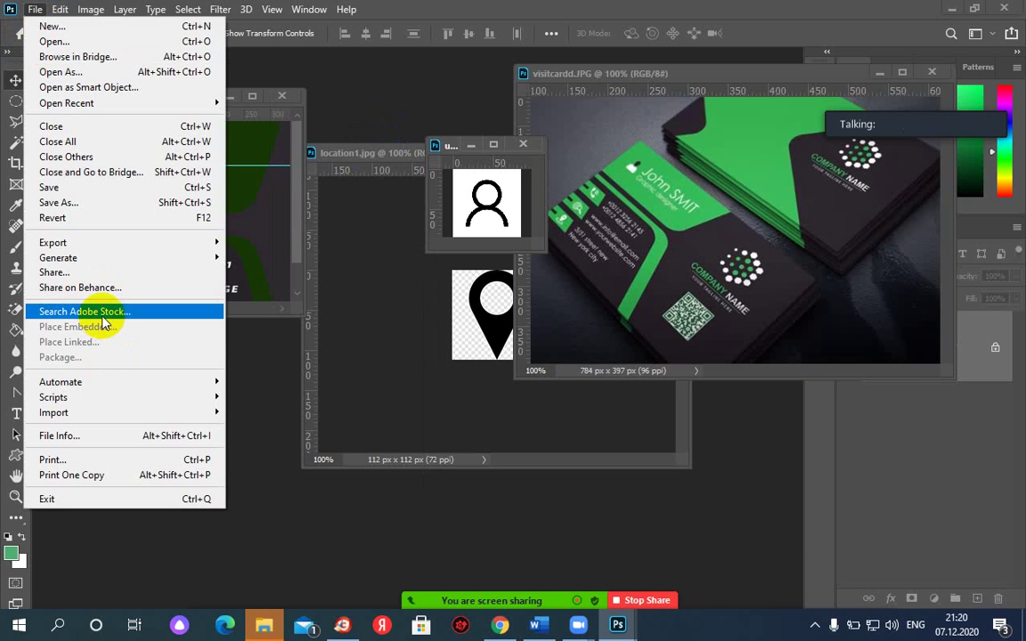
left_click(448, 151)
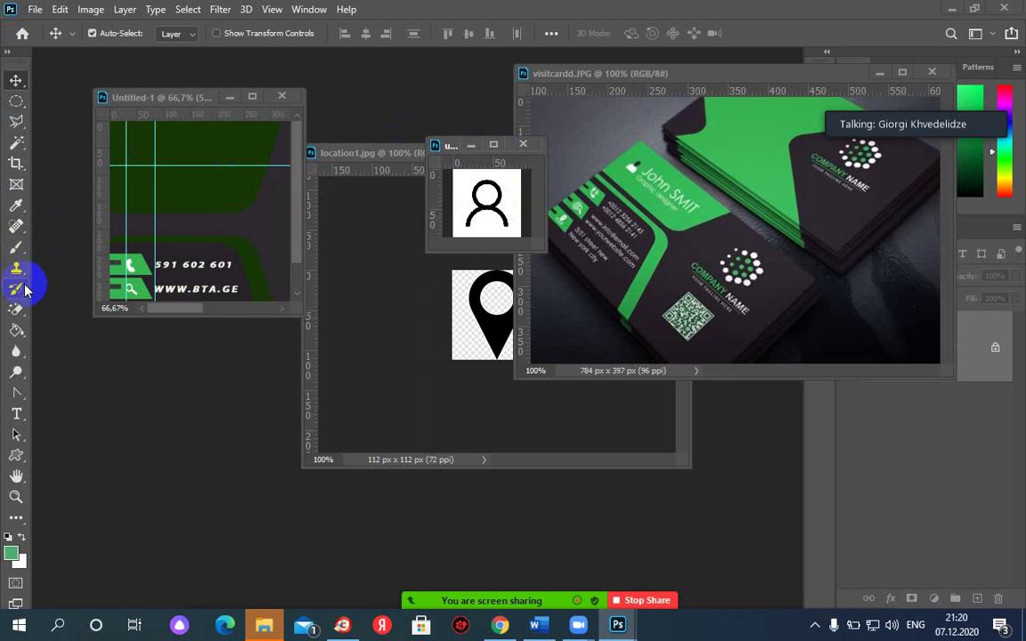
Attempt Magic Eraser on the icon's white background, then close user.png unsaved
left_click(13, 311)
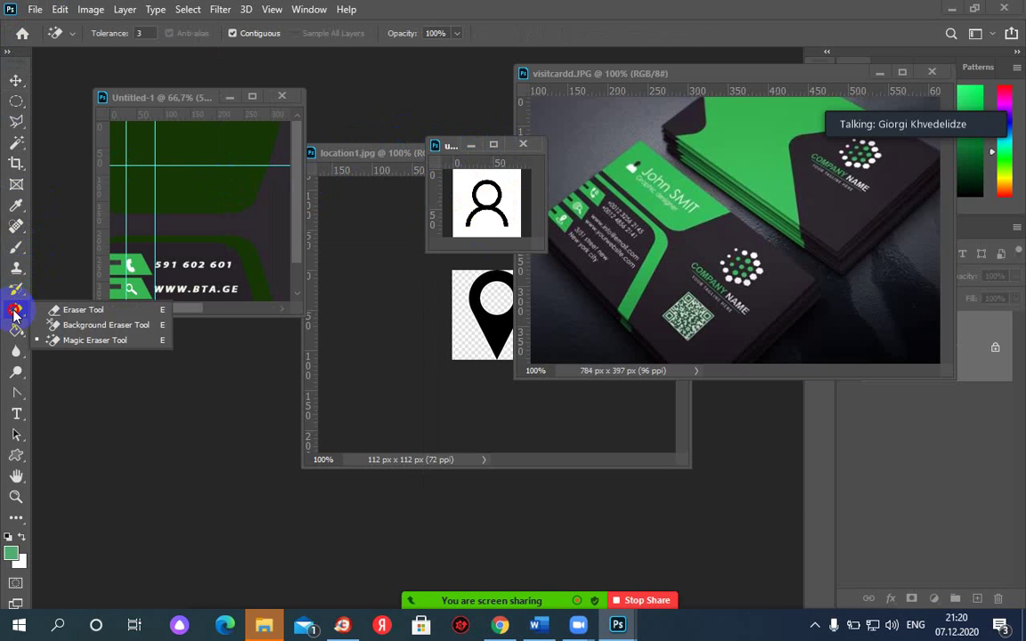
left_click(67, 339)
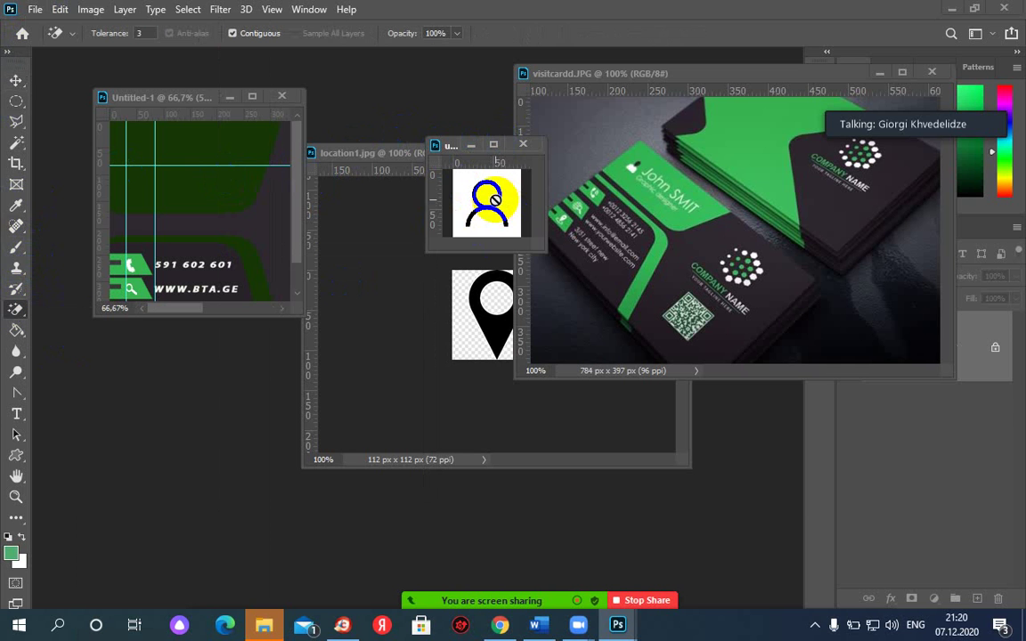
left_click(506, 196)
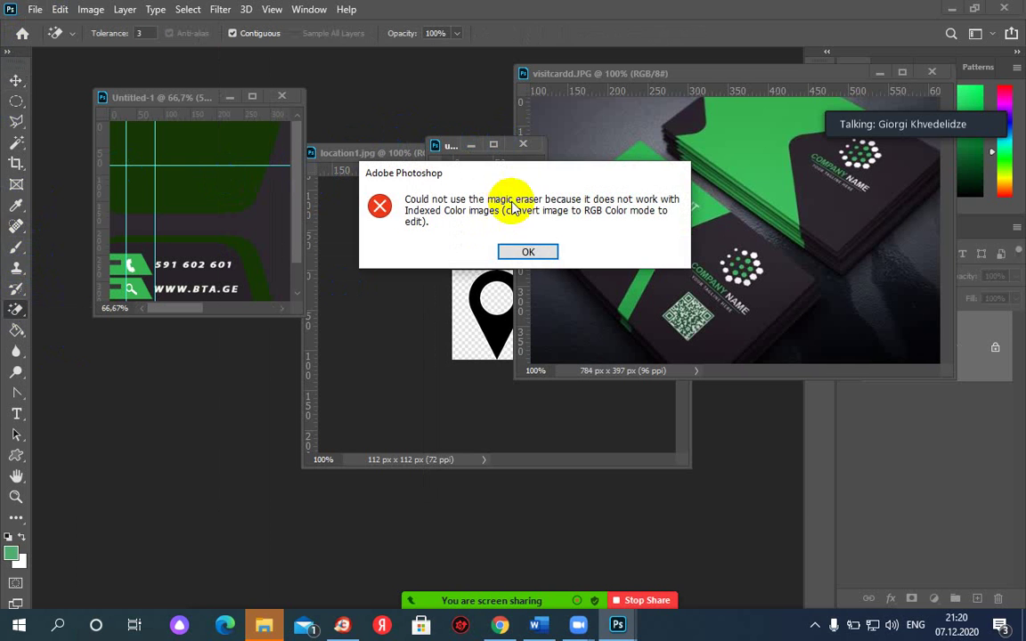
left_click(527, 252)
left_click_drag(538, 250, 628, 306)
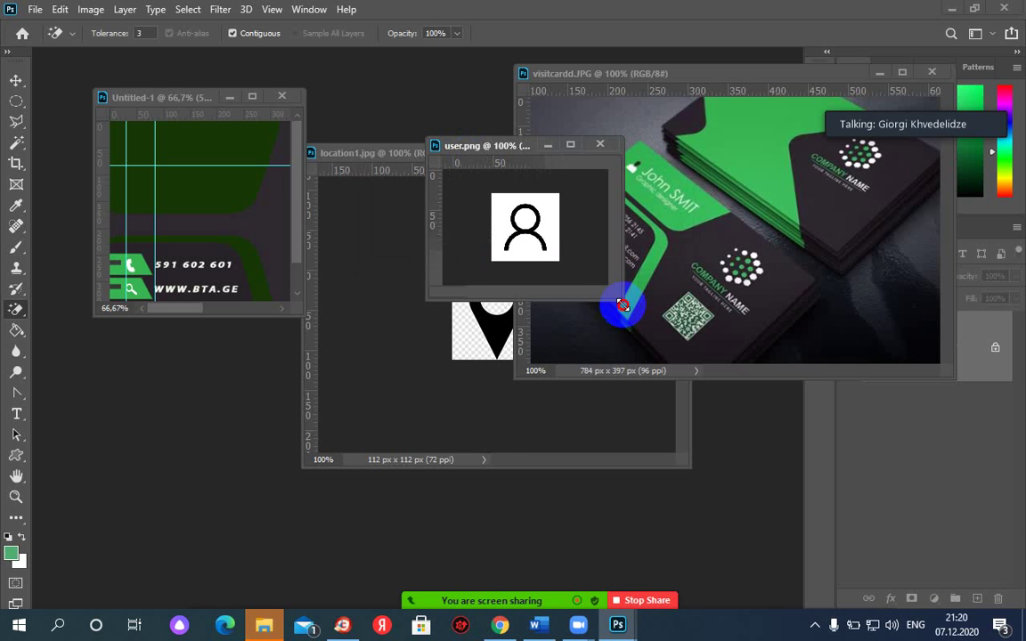
left_click(522, 214)
left_click(526, 249)
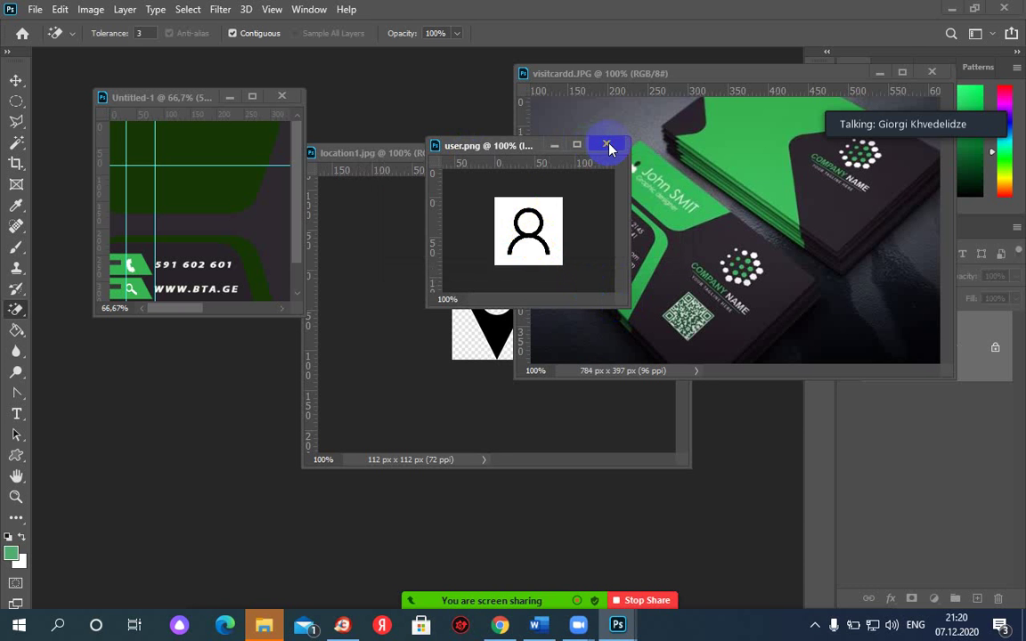
left_click(609, 147)
left_click(504, 238)
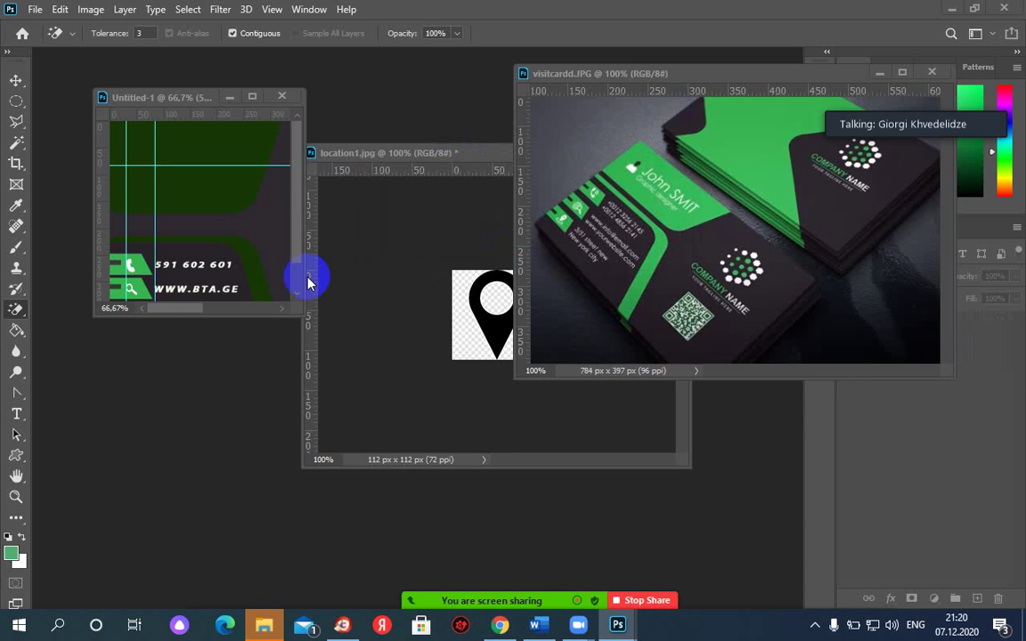
In Chrome, save the circled user icon image as user11.png
left_click(500, 625)
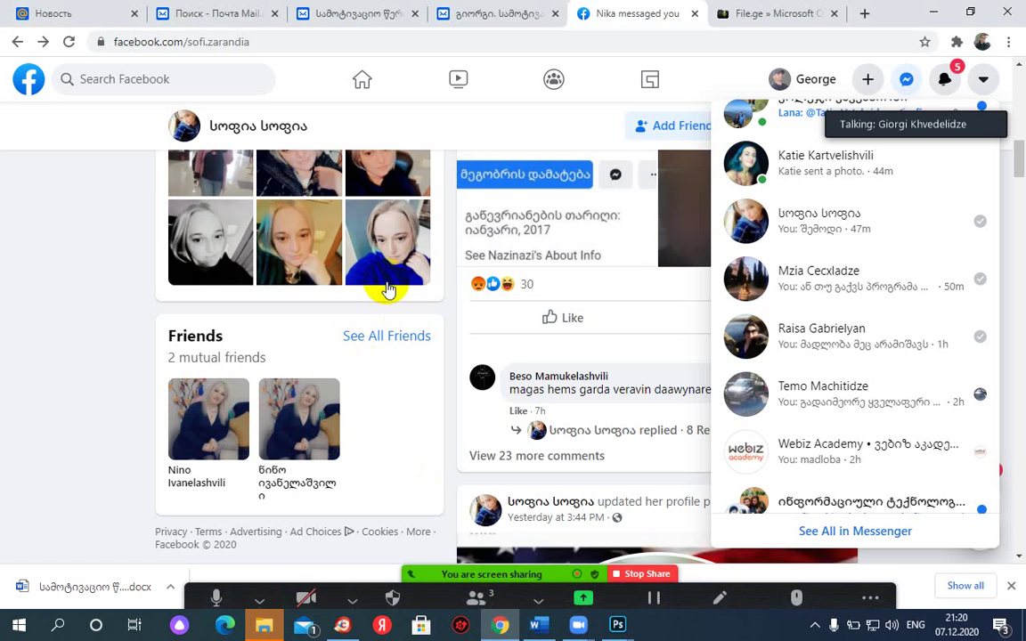
left_click(480, 16)
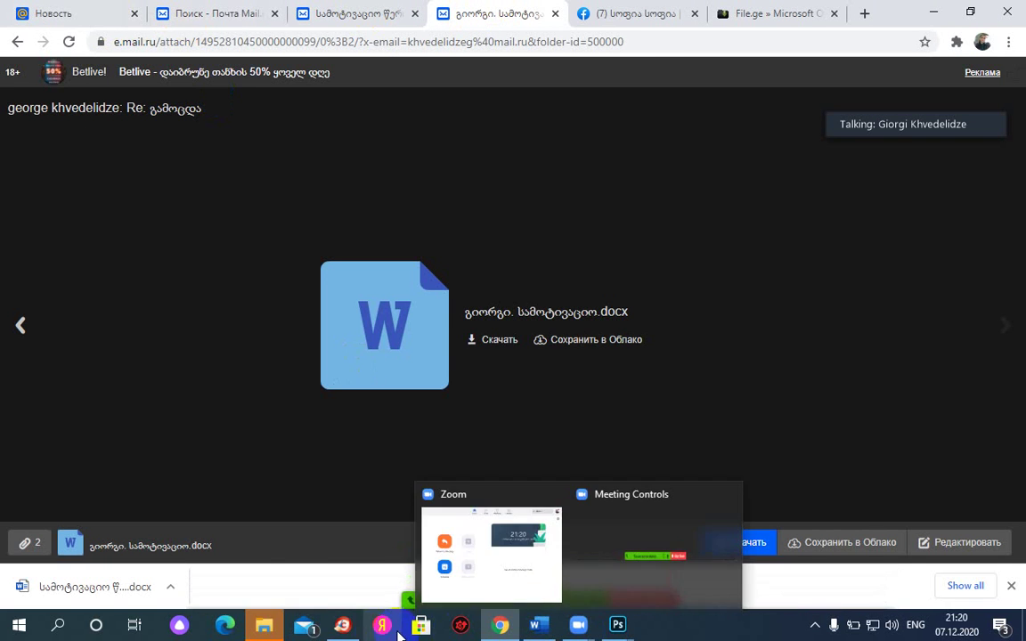
mouse_move(500, 625)
left_click(343, 552)
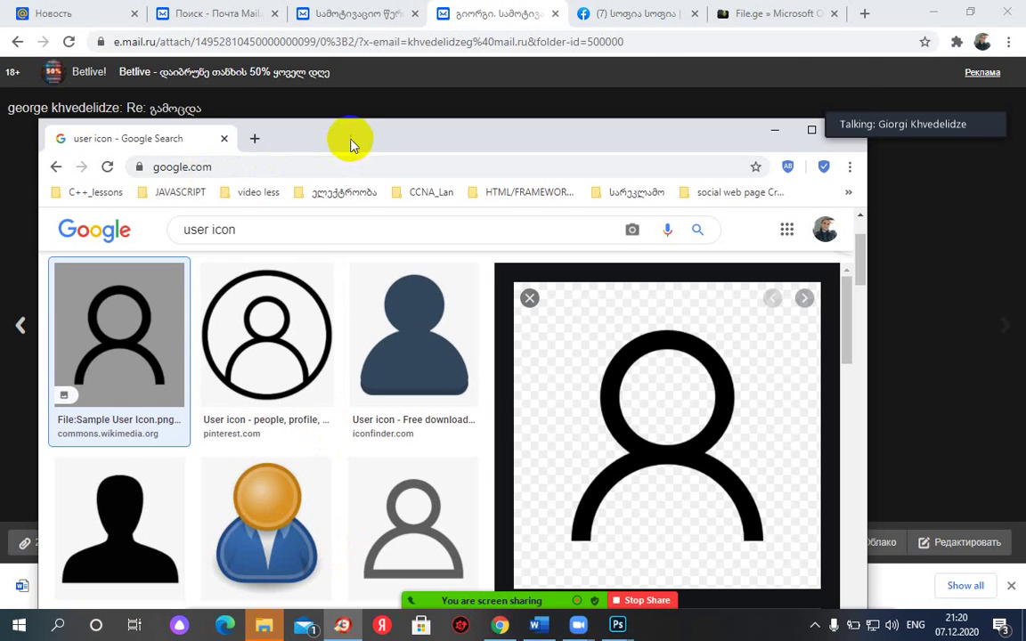
left_click_drag(346, 141, 348, 49)
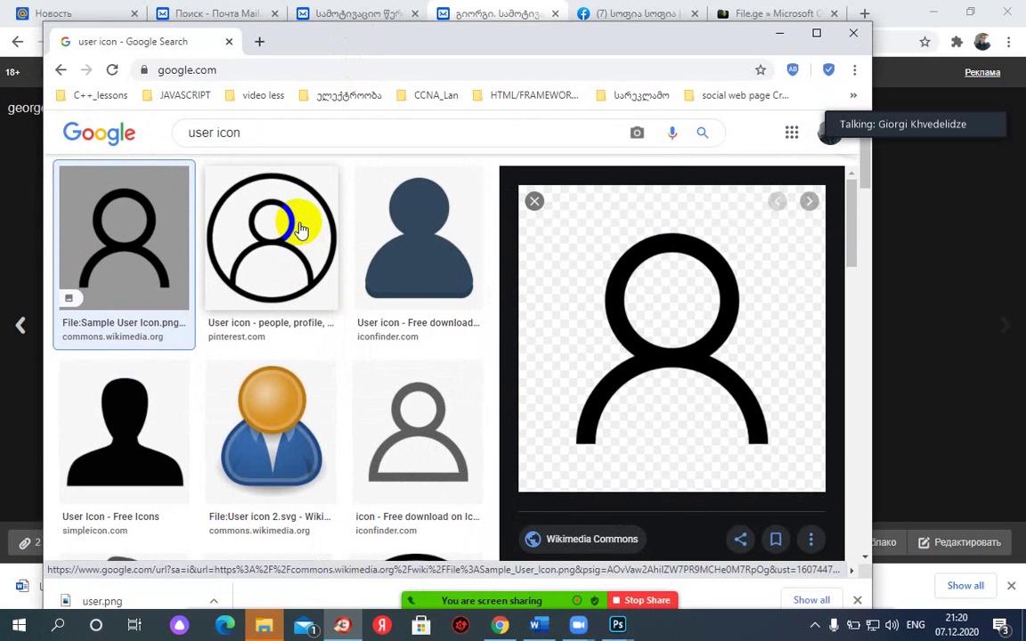
left_click(269, 223)
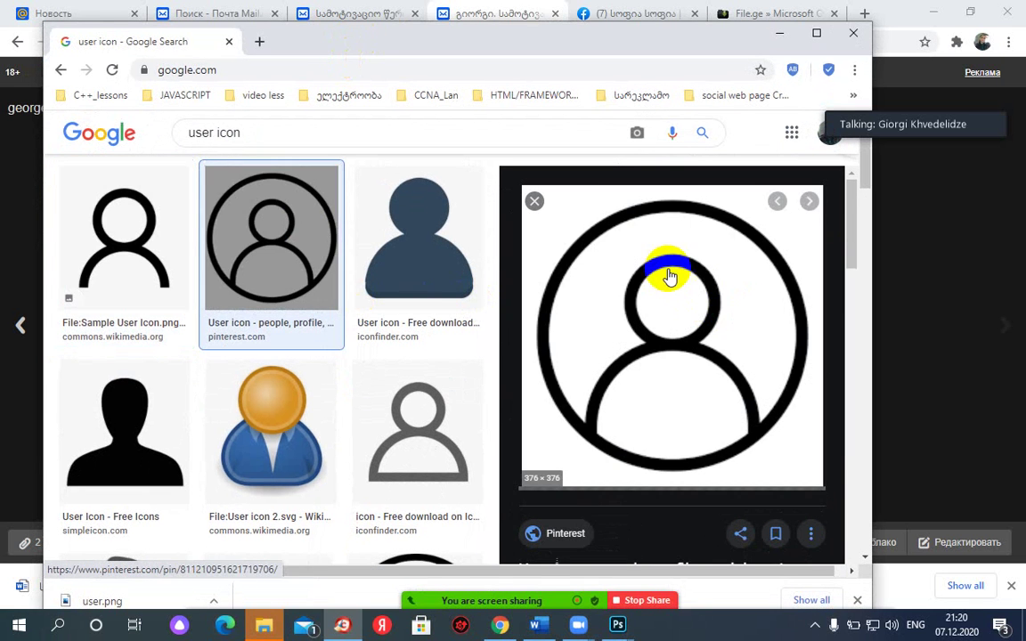
right_click(670, 276)
left_click(717, 415)
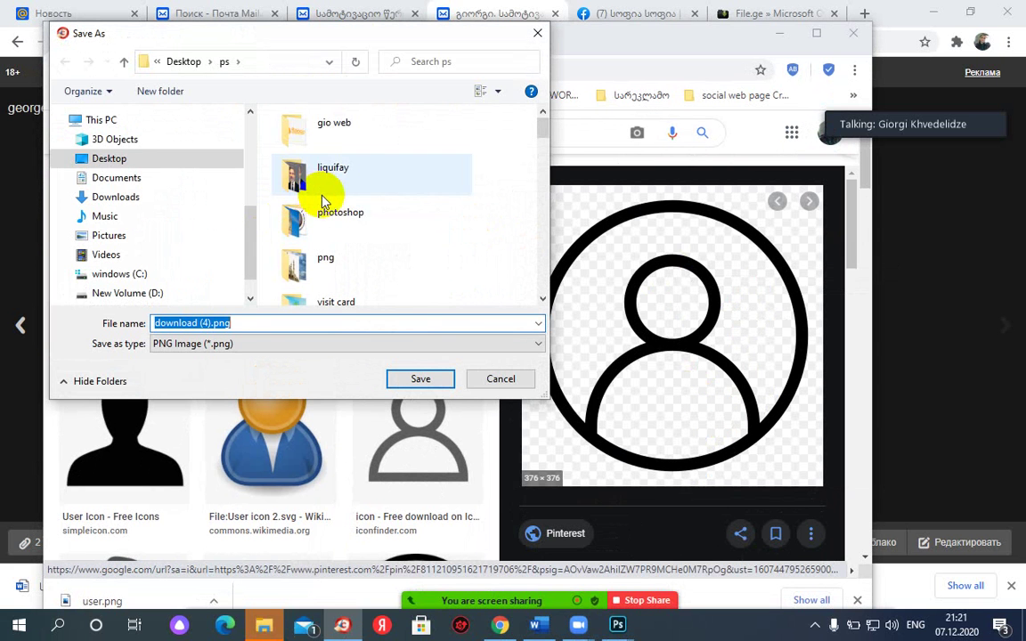
type("user")
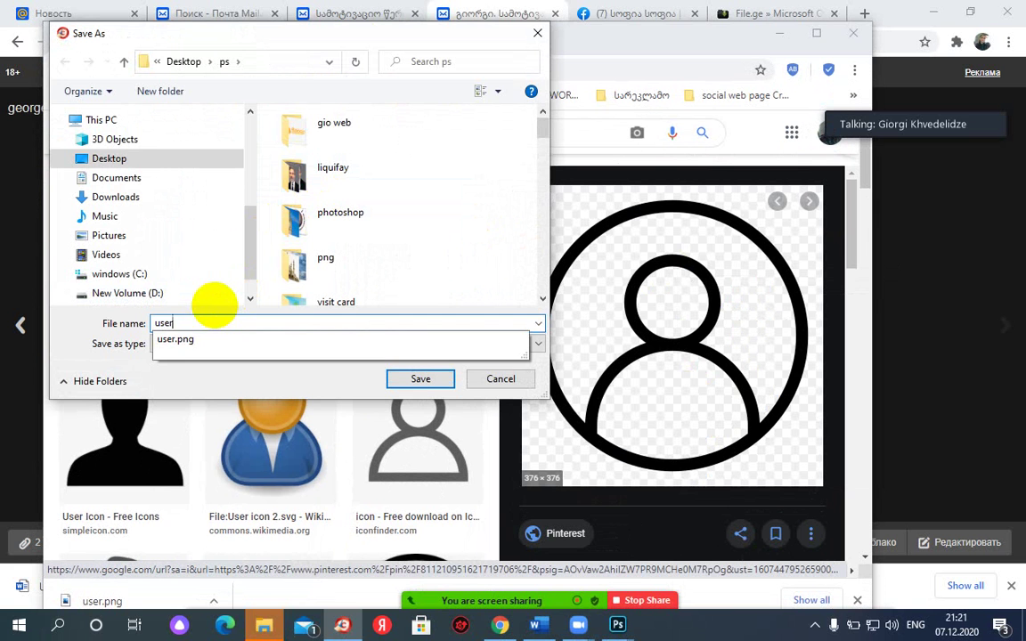
type("11")
left_click(410, 379)
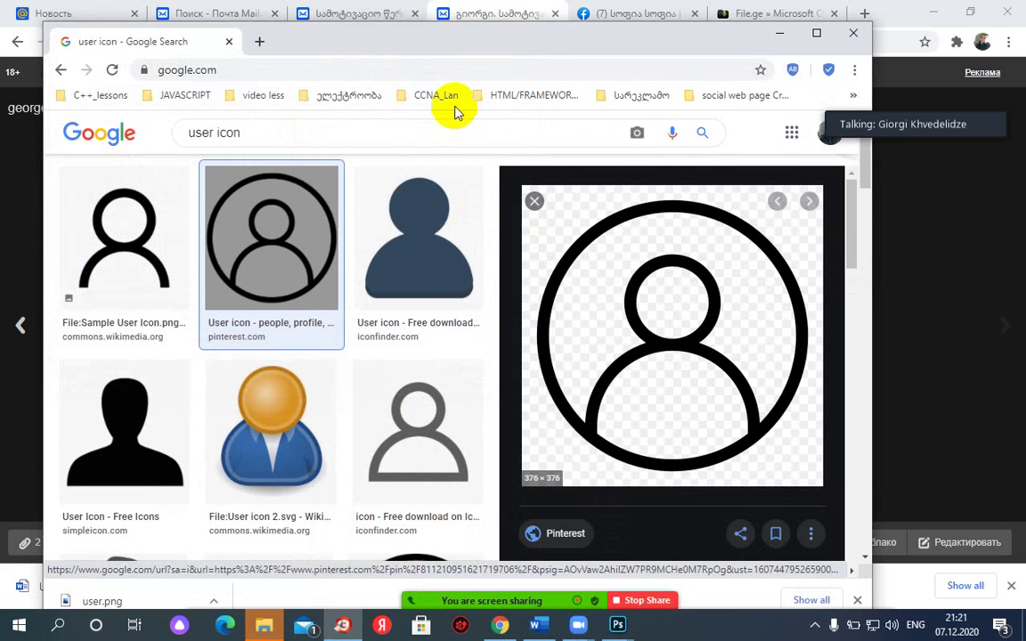
Close location1.jpg in Photoshop without saving
left_click(617, 625)
left_click(599, 553)
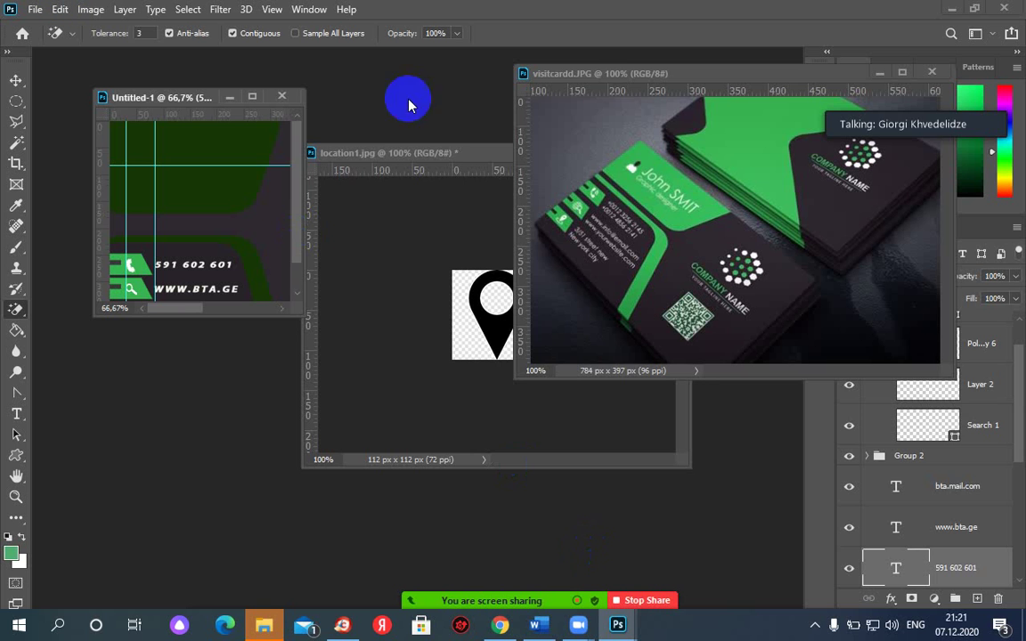
left_click(454, 152)
left_click(667, 151)
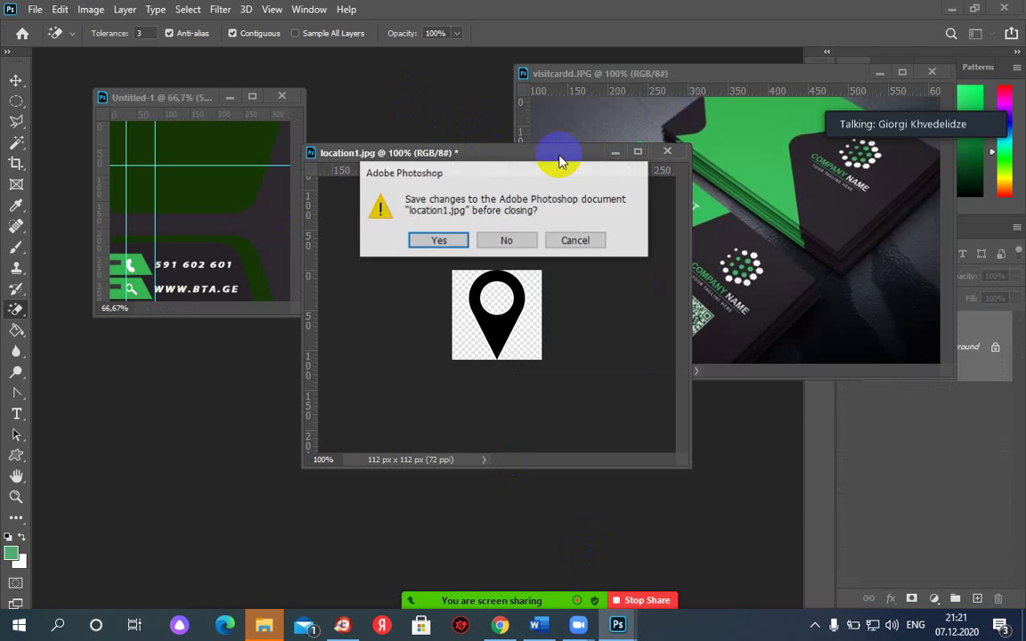
left_click(508, 241)
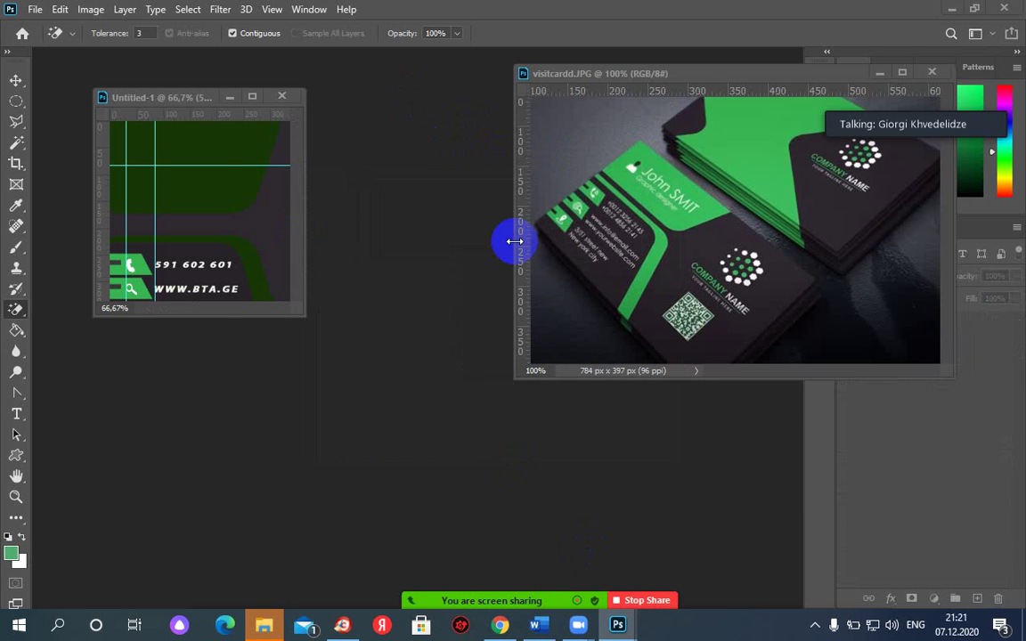
left_click(34, 9)
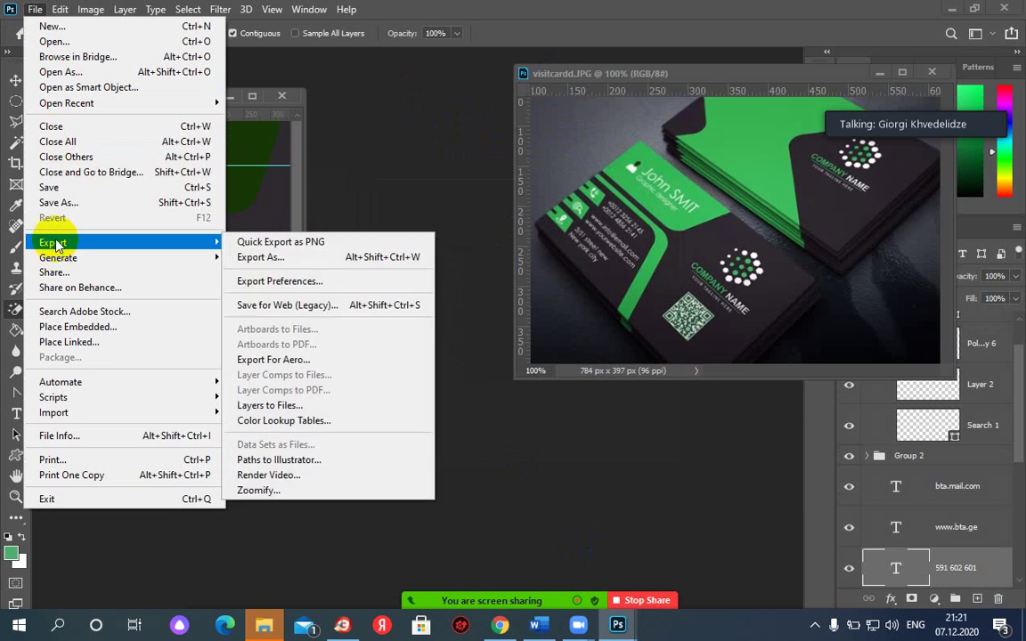
Open user11.png from the png folder as a floating window beside Untitled-1
left_click(495, 193)
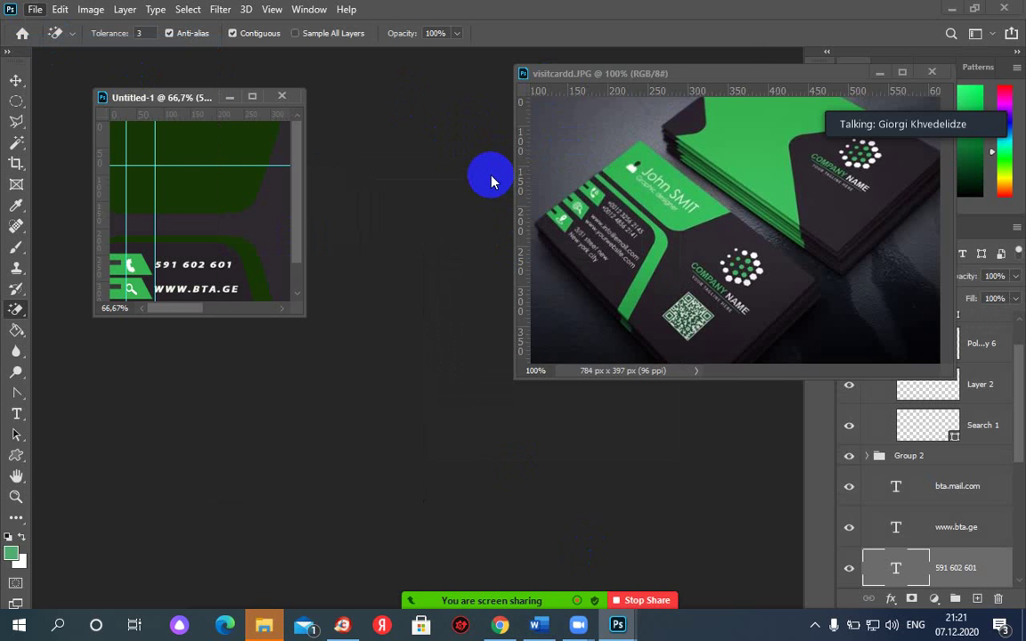
double_click(491, 181)
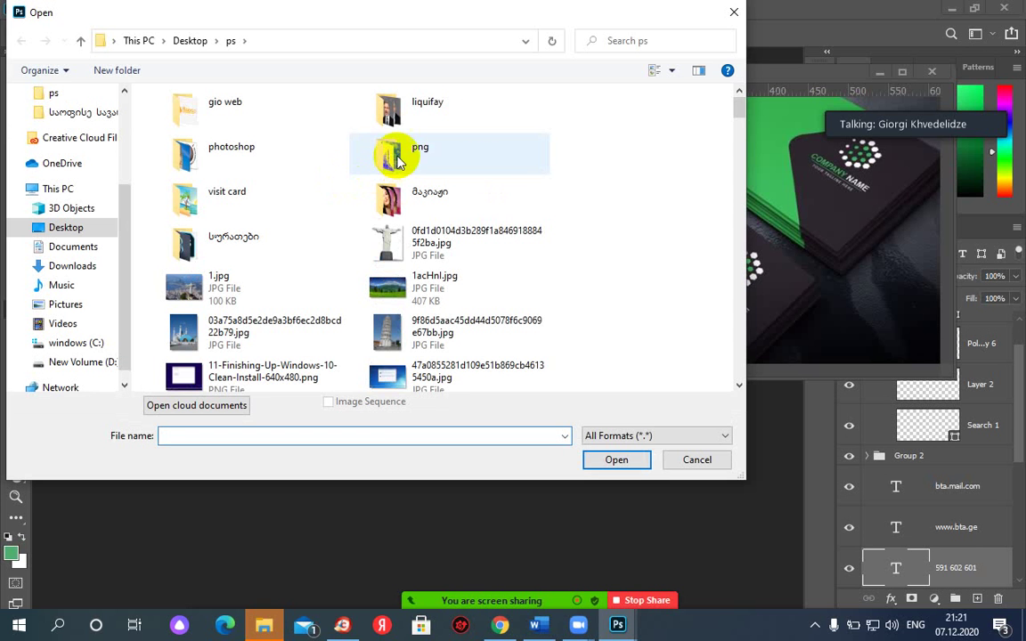
left_click(397, 161)
key("u")
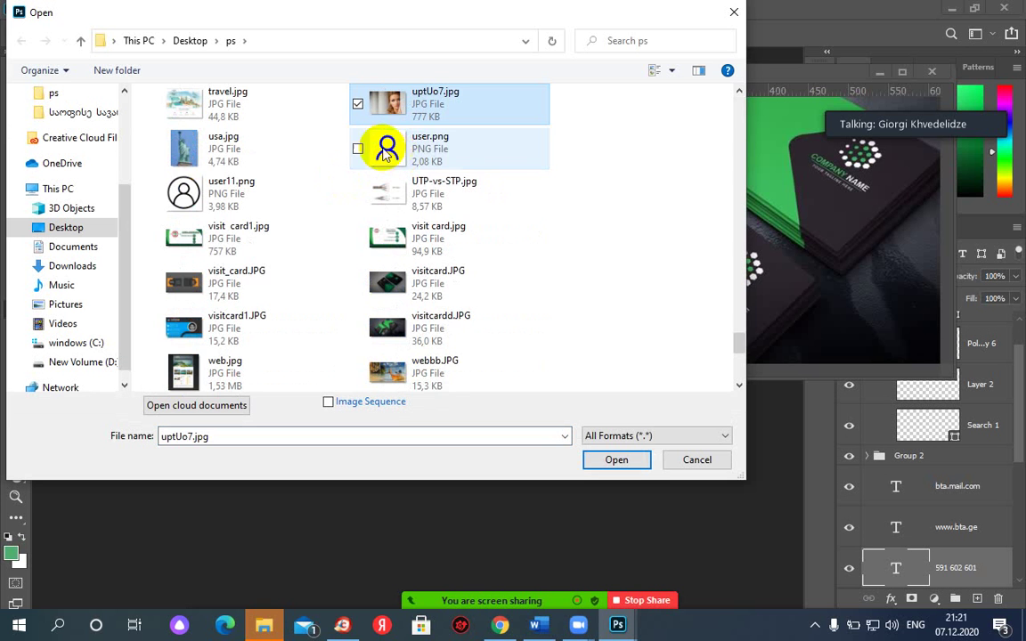
double_click(214, 196)
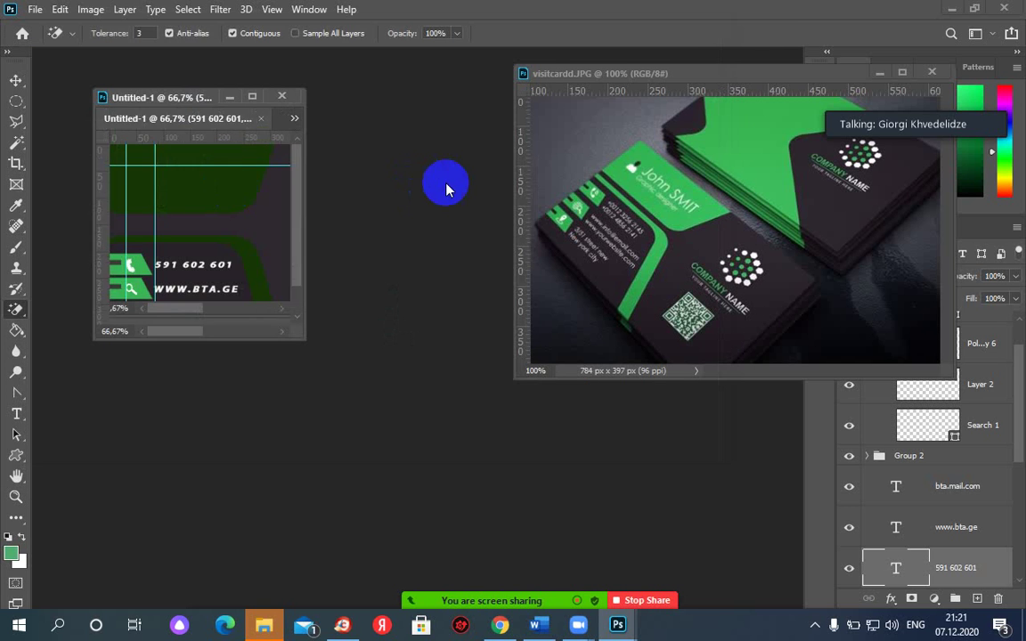
left_click_drag(172, 116, 481, 160)
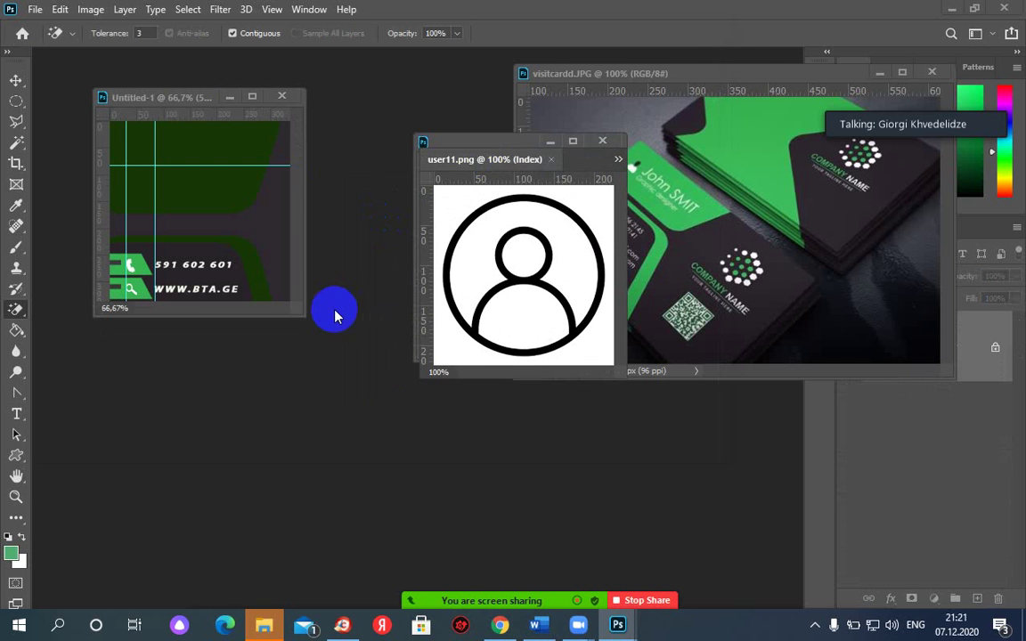
left_click_drag(306, 317, 381, 399)
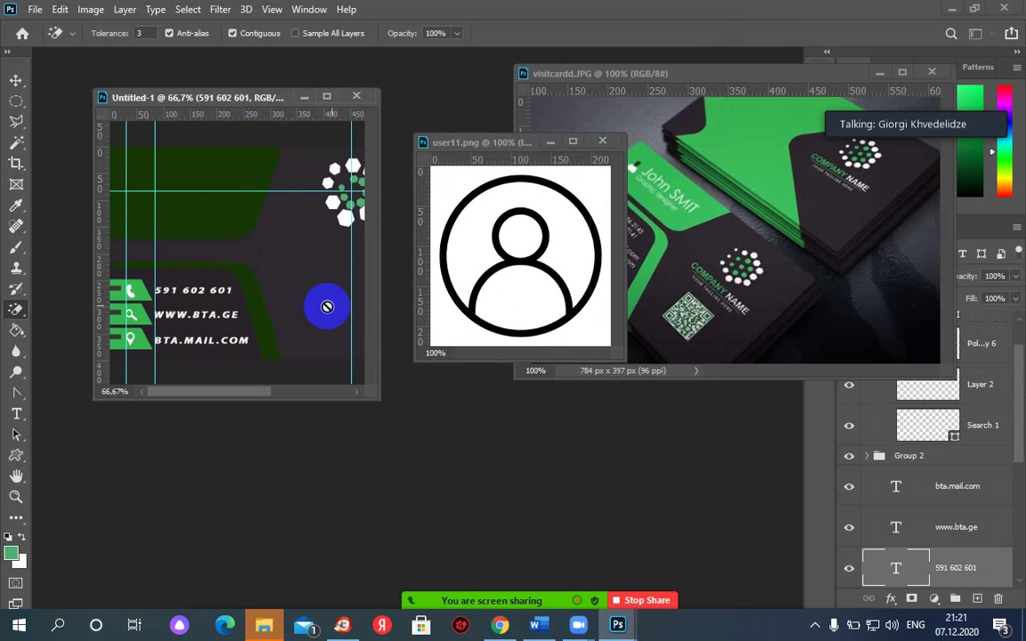
left_click(427, 136)
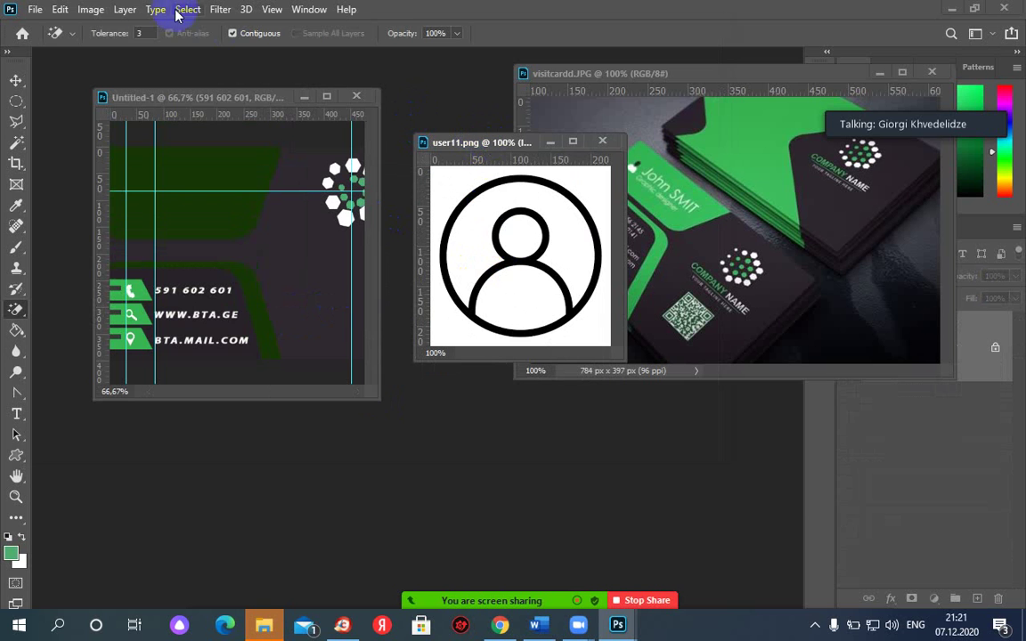
Resize user11.png to 3 cm wide (3 × 3 cm)
left_click(92, 10)
left_click(116, 128)
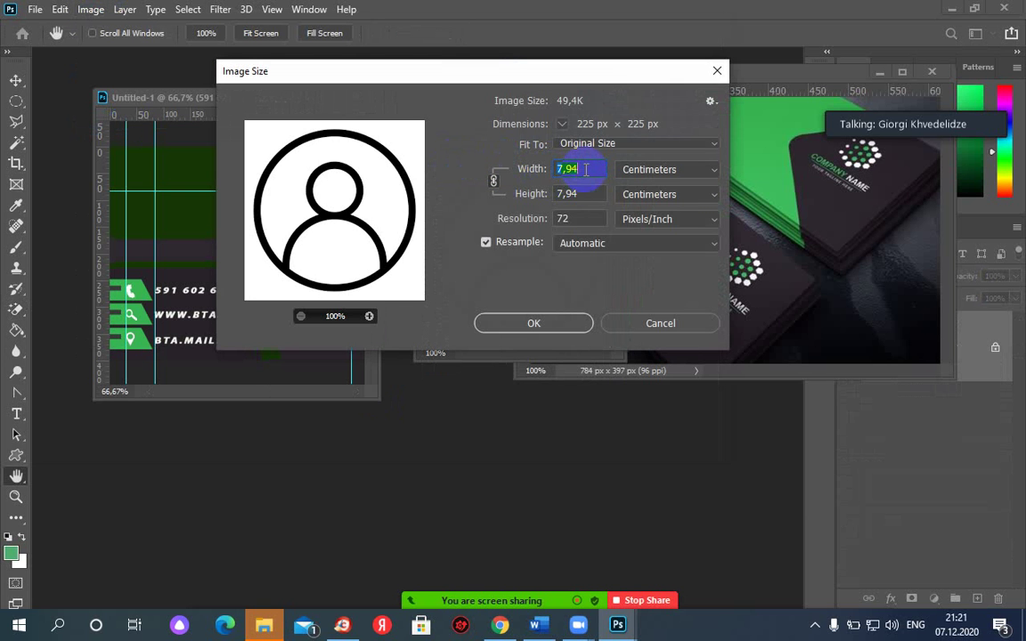
type("3")
left_click(559, 323)
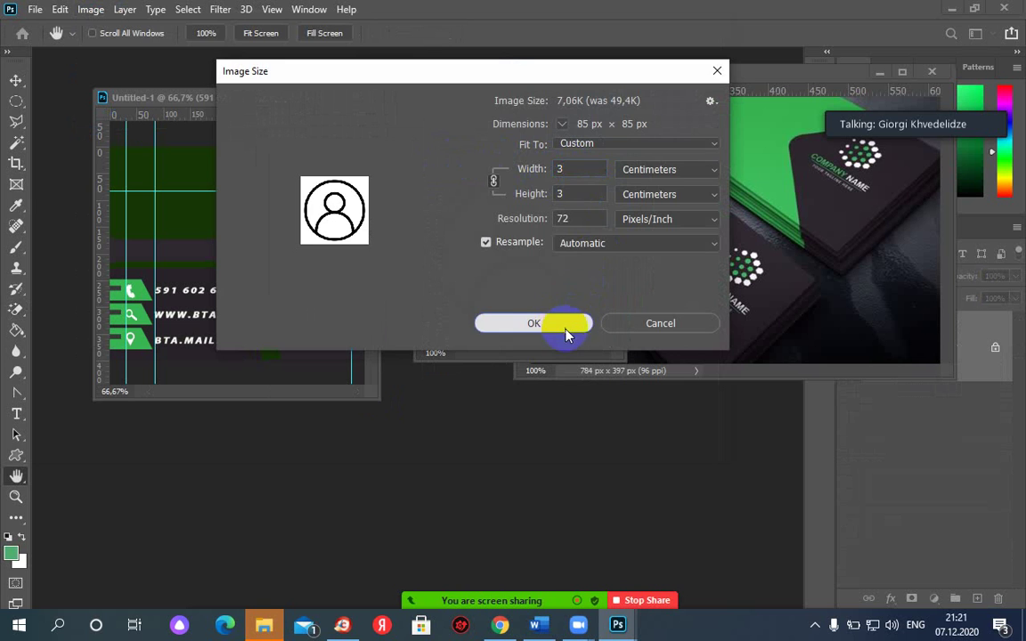
Drag the icon toward the card, then close user11.png without saving
left_click(15, 82)
mouse_move(458, 182)
left_mouse_down()
mouse_move(214, 200)
mouse_move(511, 249)
mouse_move(611, 322)
left_mouse_up()
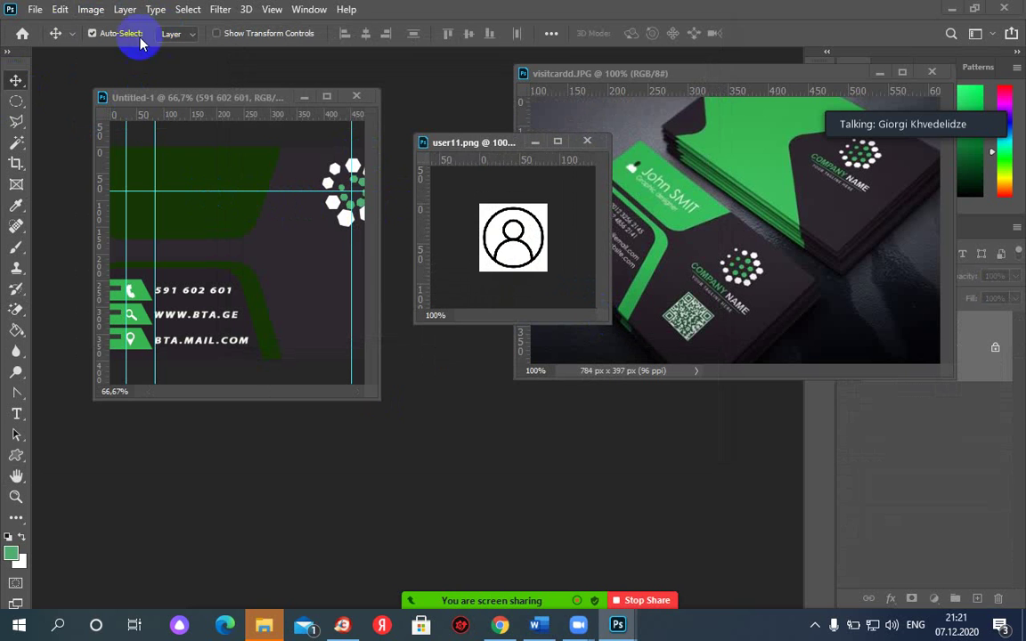
left_click(587, 142)
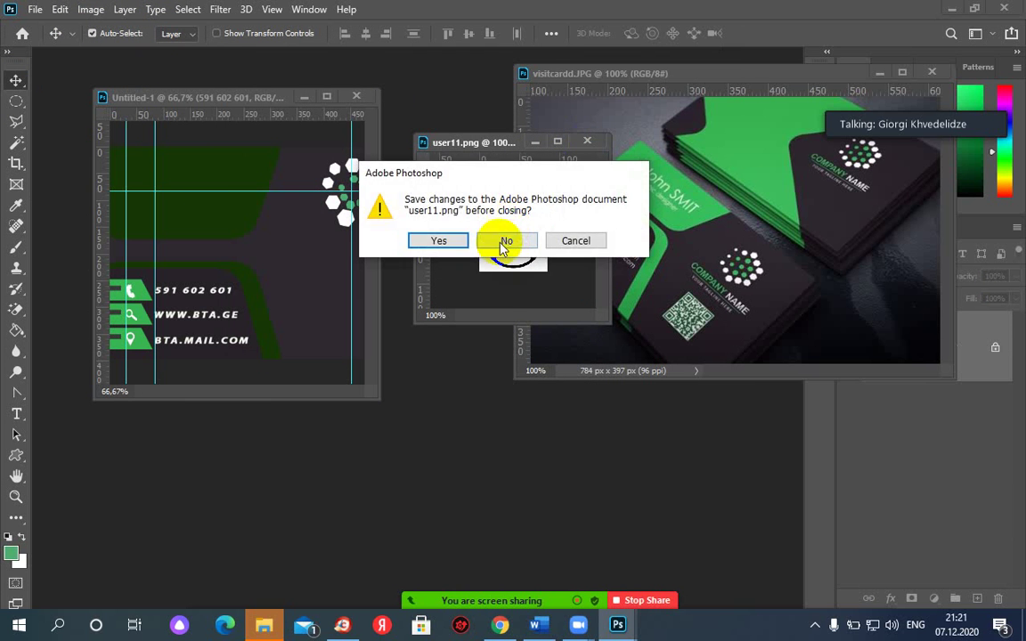
left_click(500, 238)
left_click(33, 10)
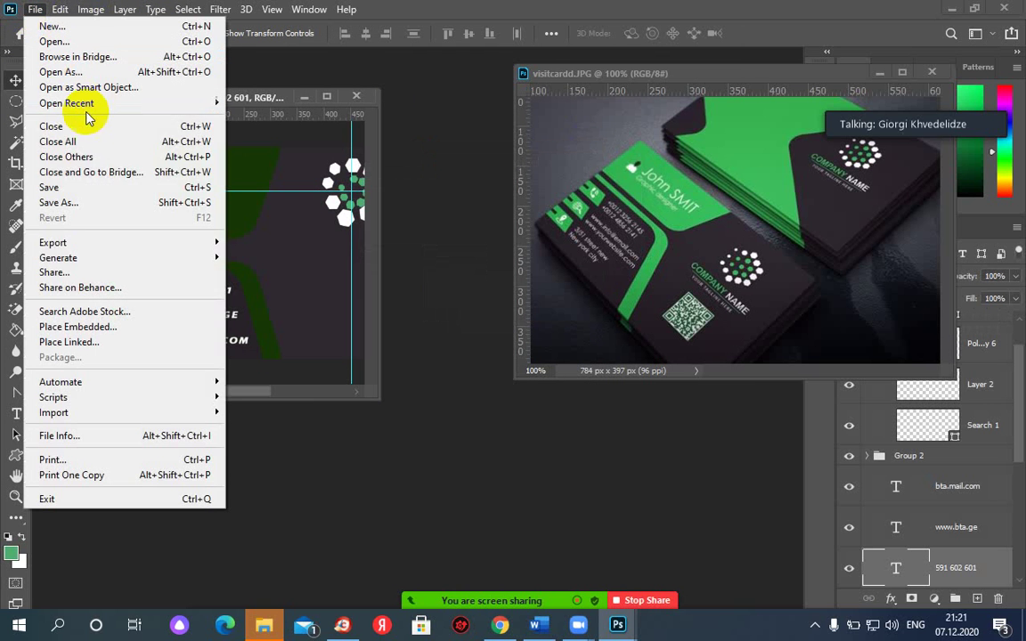
Place user11.png as an embedded image in the business card
left_click(87, 327)
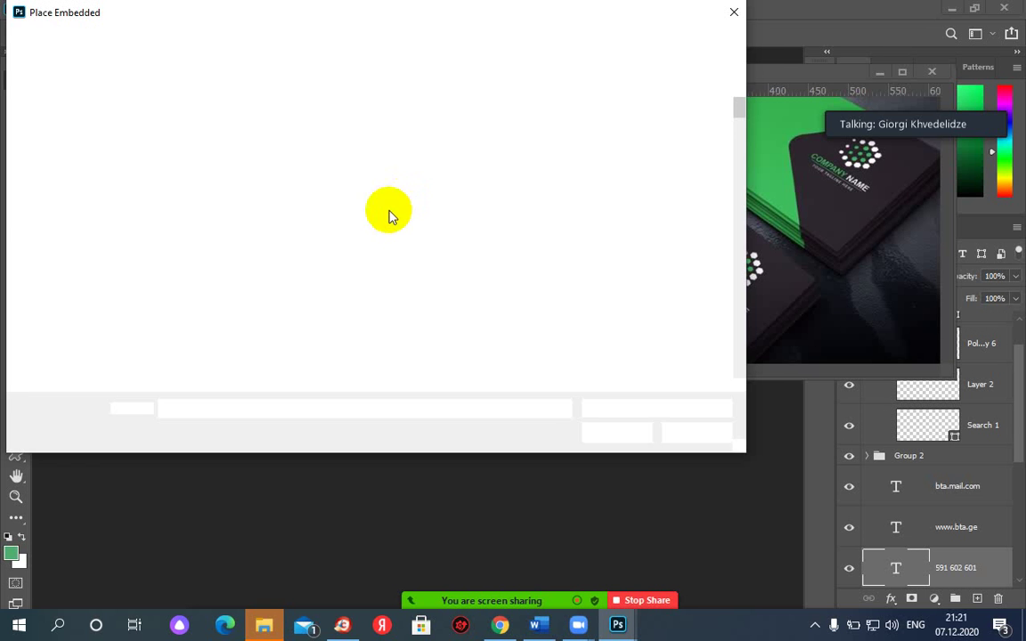
scroll(392, 205, "down", 5)
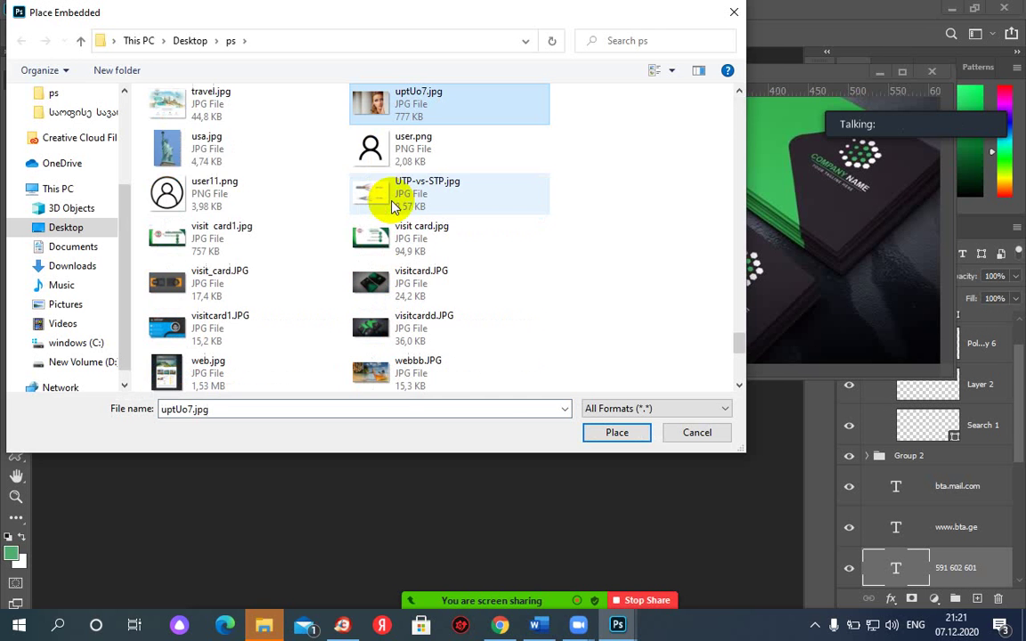
double_click(197, 194)
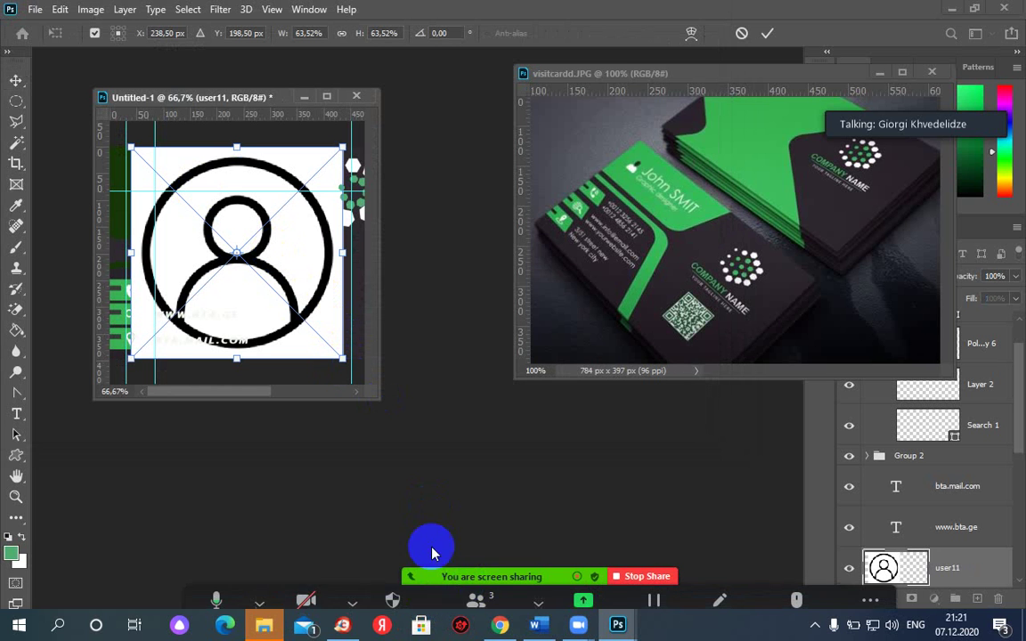
left_click(352, 585)
left_click(217, 582)
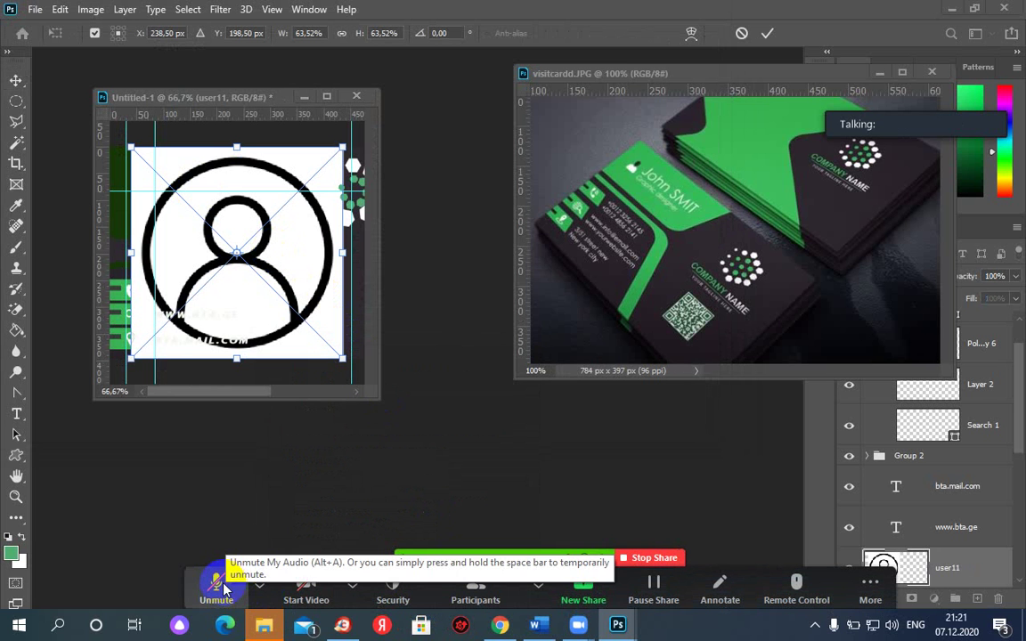
left_click(353, 585)
left_click(215, 587)
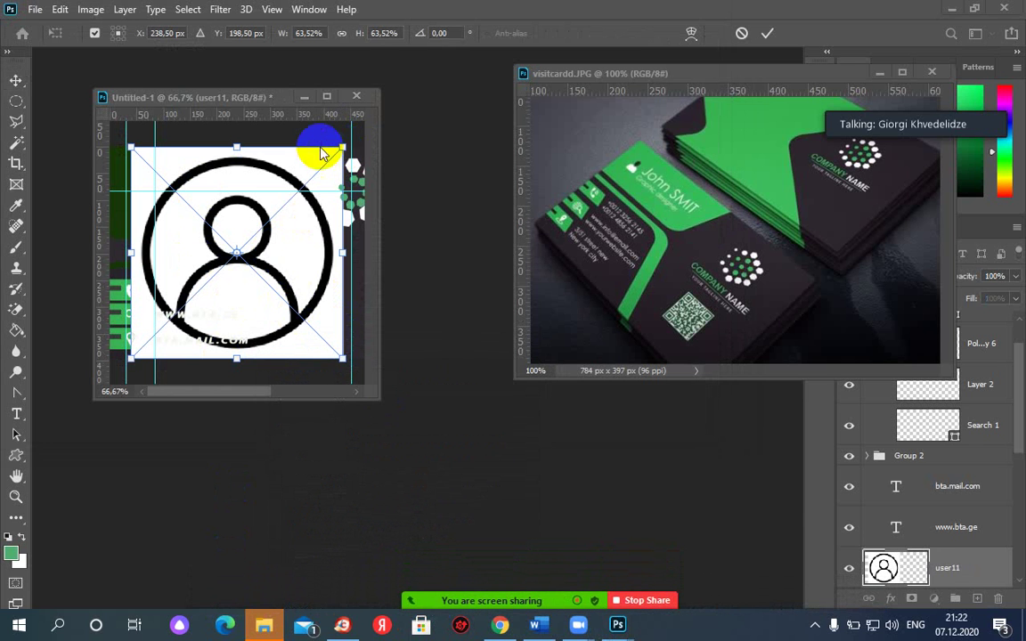
Scale the placed user icon down to about 20% and commit
left_click_drag(343, 146, 231, 254)
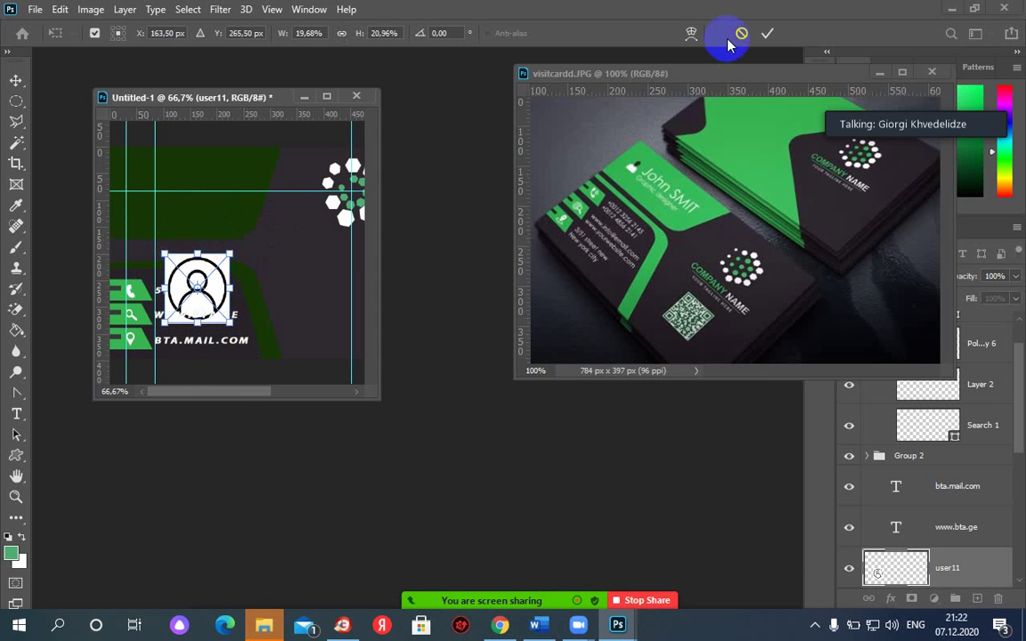
left_click(767, 33)
left_click(199, 285)
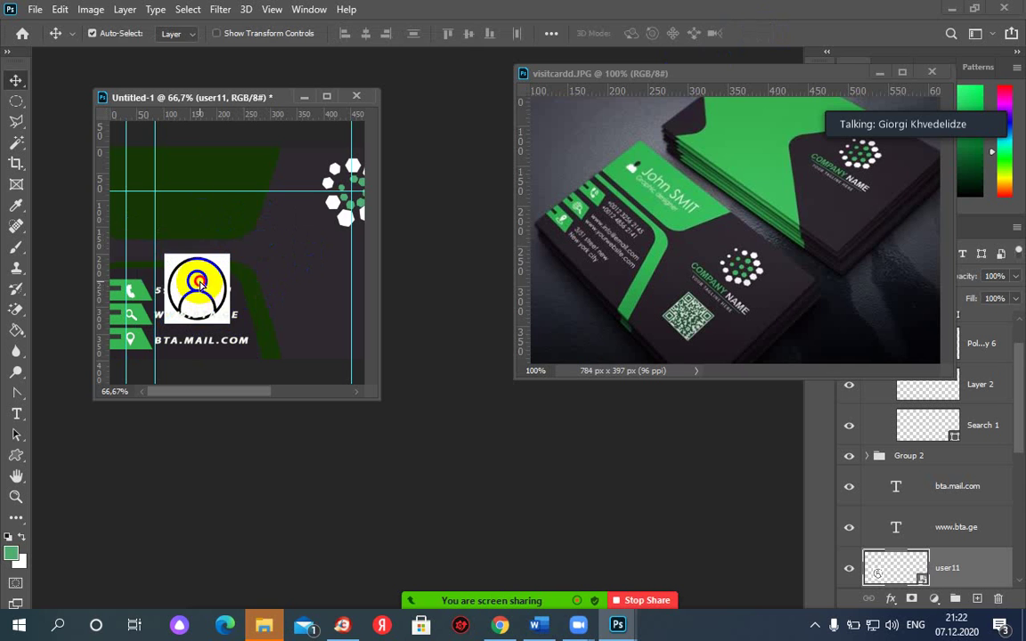
Move the icon up into the green area and rasterize its layer for the Magic Eraser
left_click_drag(199, 284, 208, 187)
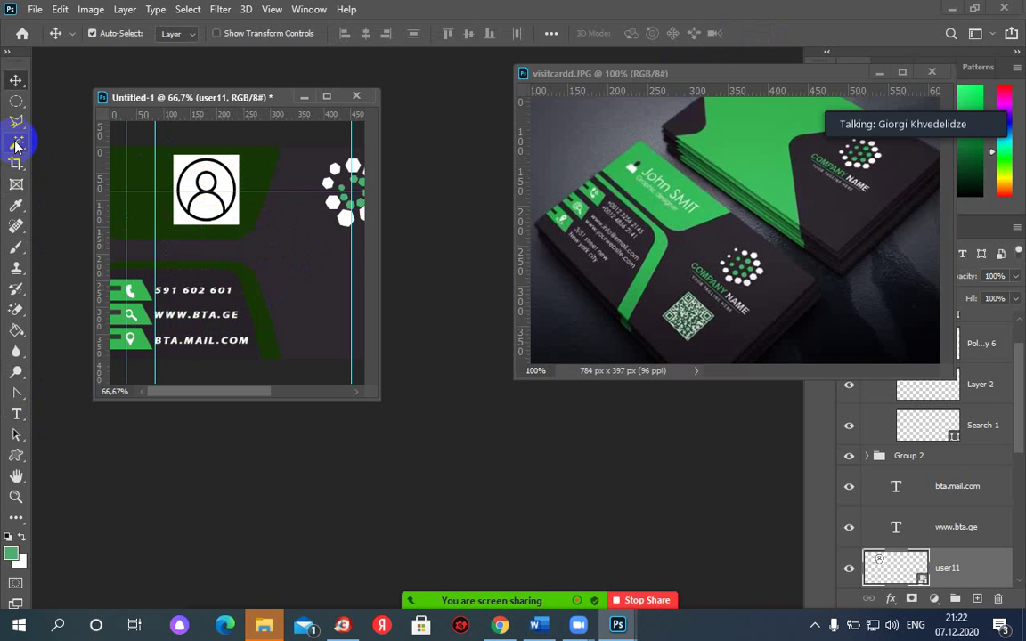
left_click_drag(16, 143, 49, 172)
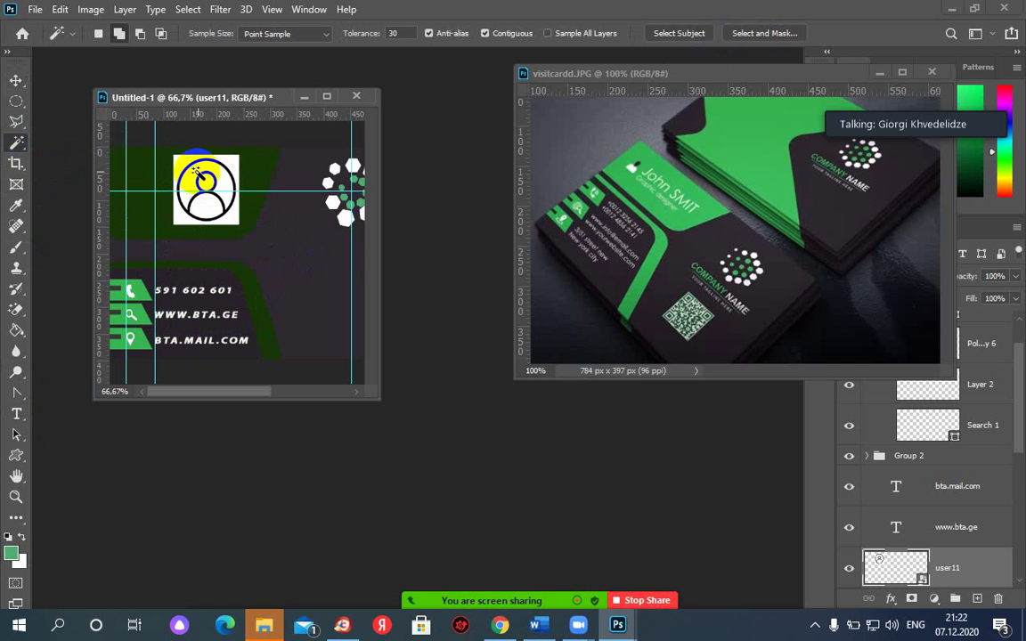
left_click(231, 169)
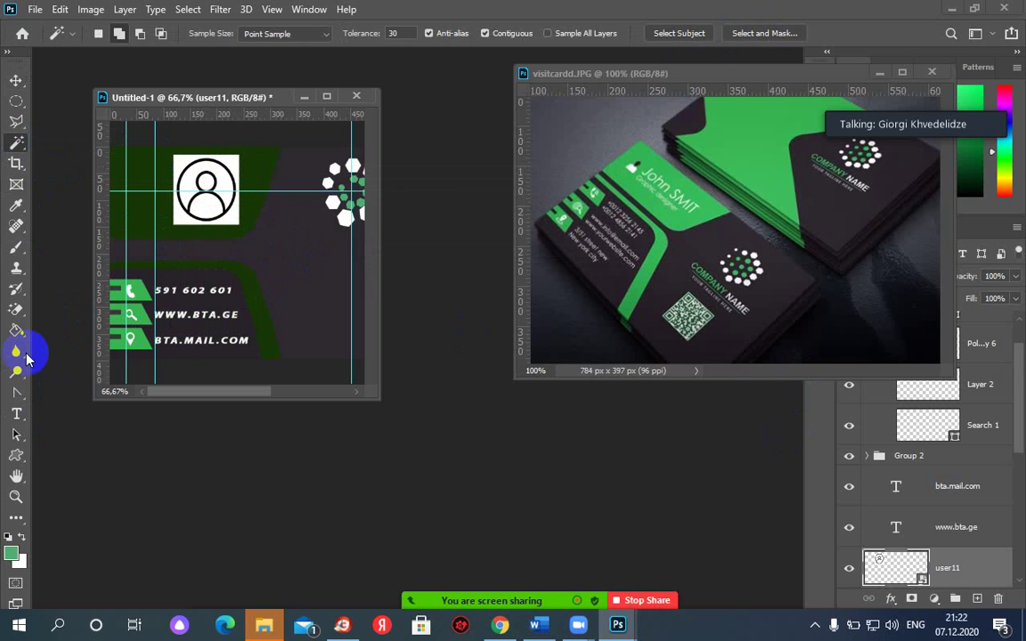
left_click(18, 308)
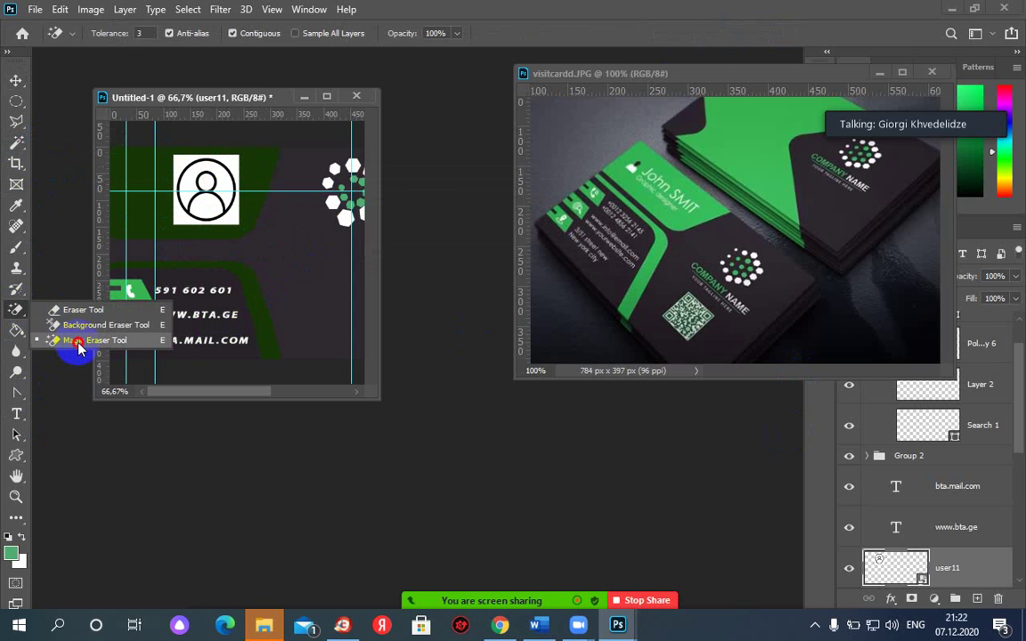
left_click(20, 341)
left_click(233, 163)
left_click(494, 253)
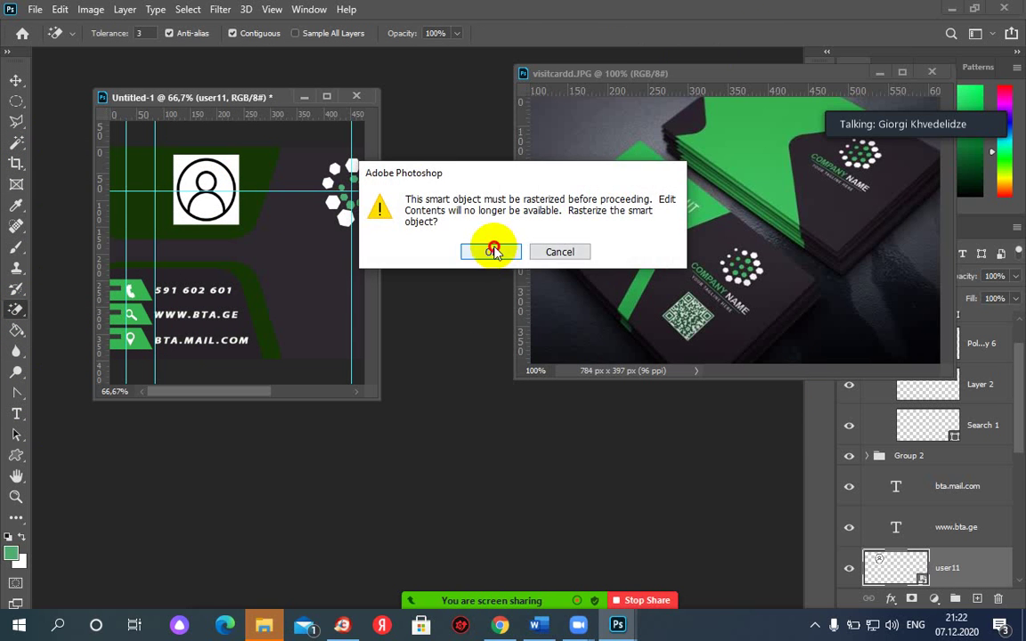
Magic-erase the white square and white areas inside the icon's circle
left_click(230, 163)
left_click(209, 178)
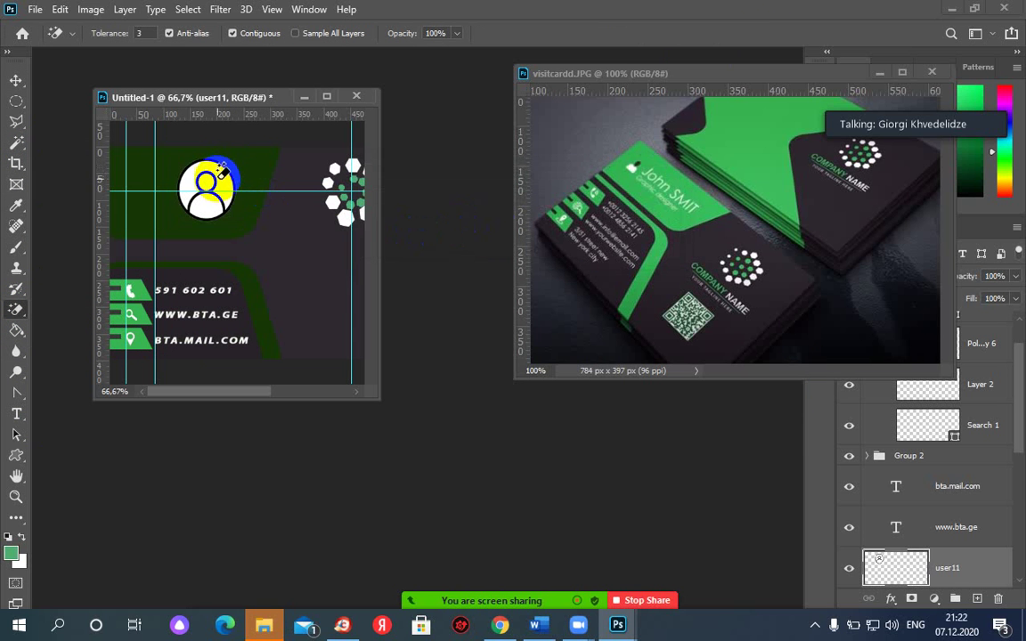
left_click(221, 178)
left_click(212, 199)
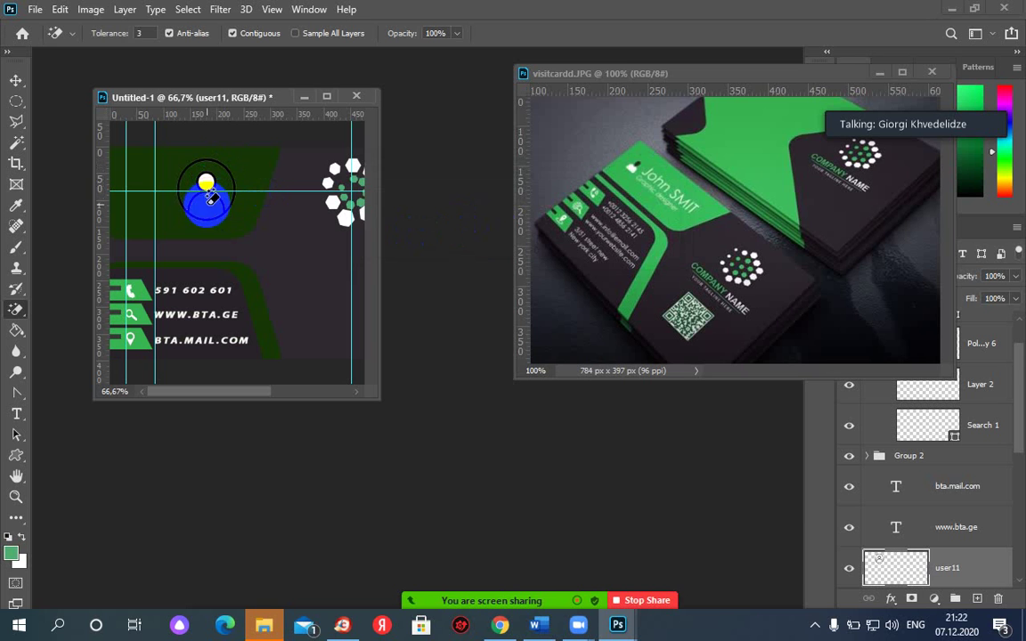
left_click(227, 204)
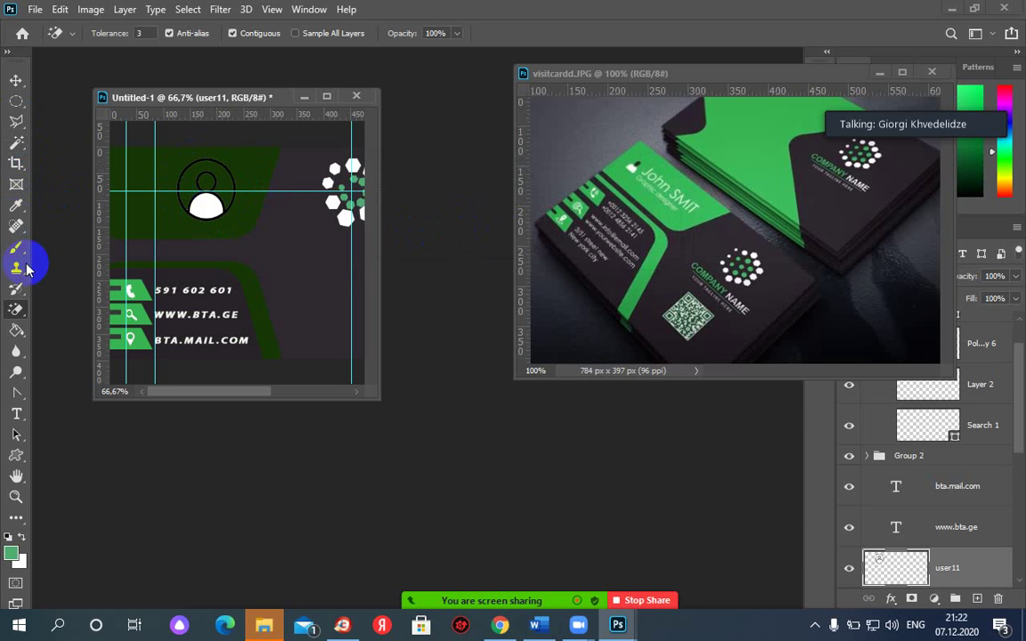
Erase the ring around the silhouette with the brush Eraser
right_click(16, 227)
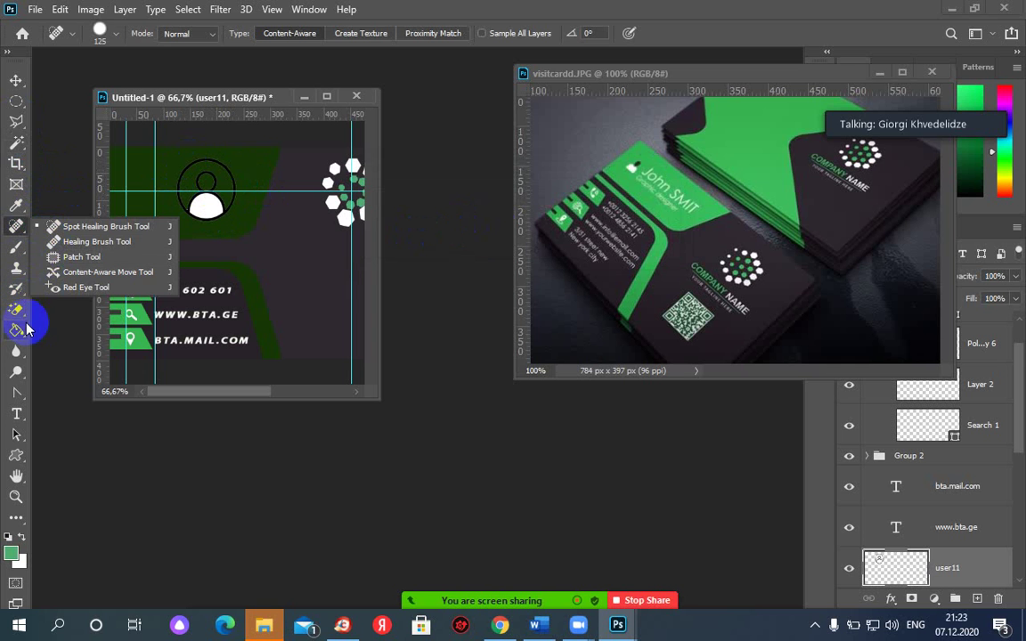
left_click(16, 309)
right_click(16, 309)
left_click(67, 308)
mouse_move(169, 196)
left_mouse_down()
mouse_move(241, 195)
mouse_move(238, 168)
mouse_move(211, 156)
mouse_move(180, 169)
mouse_move(174, 189)
mouse_move(235, 210)
mouse_move(183, 222)
mouse_move(179, 211)
mouse_move(138, 208)
mouse_move(245, 216)
mouse_move(273, 238)
left_mouse_up()
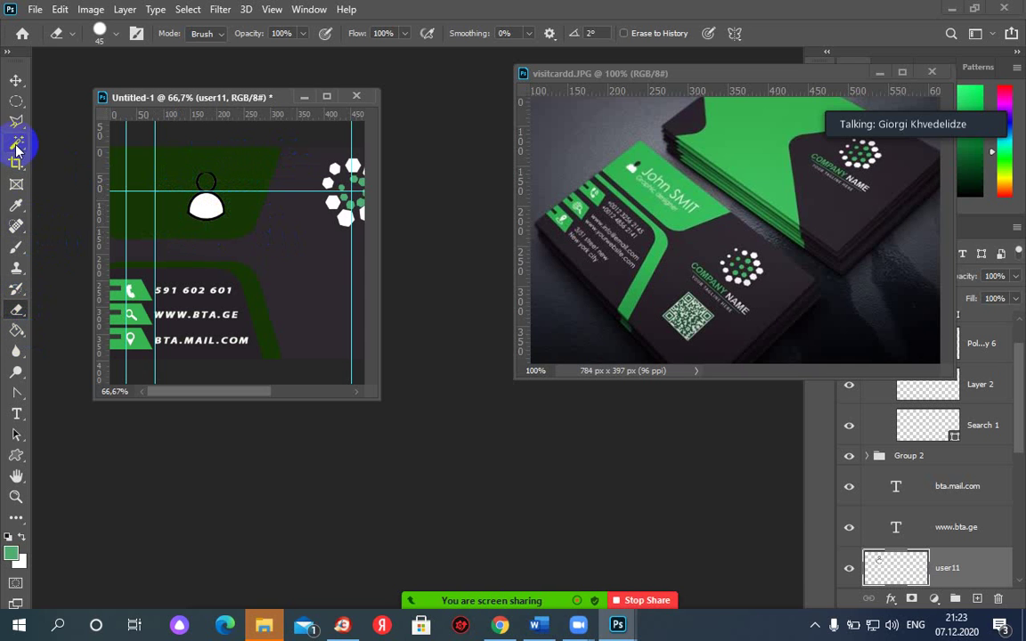
Magic-wand select the silhouette's head and reset colours to black and white
left_click_drag(16, 143, 61, 169)
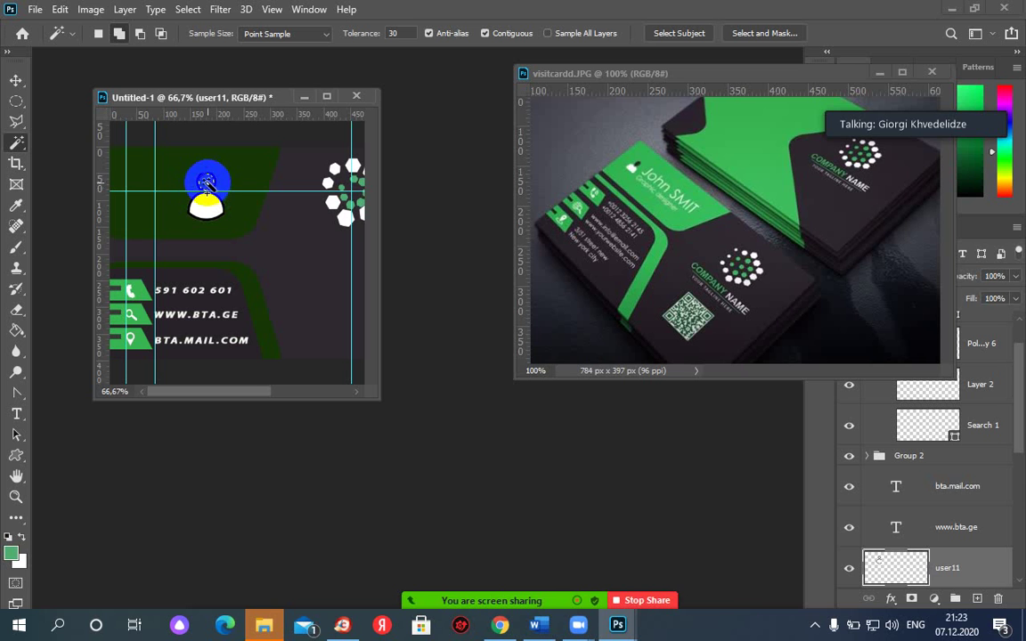
left_click(206, 184)
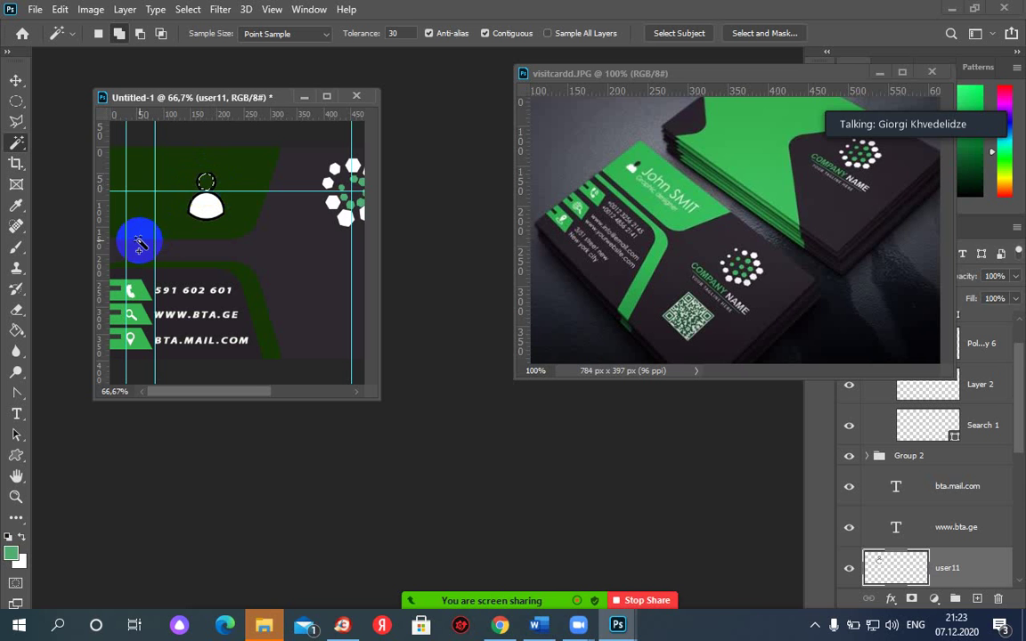
left_click(8, 537)
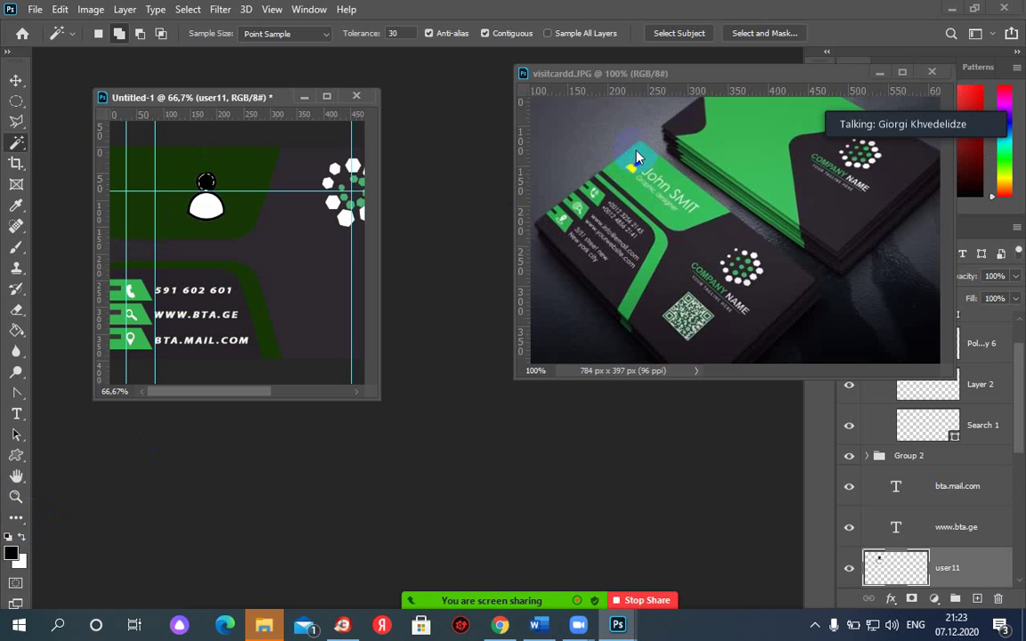
Shift the silhouette slightly left and down, and enlarge the card window
left_click(16, 80)
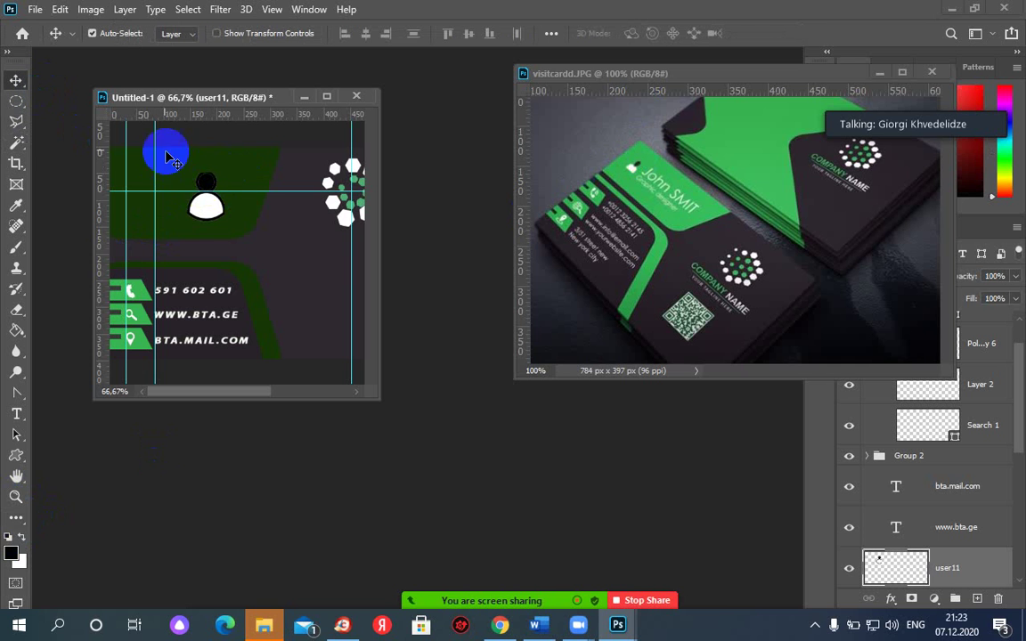
mouse_move(207, 190)
left_mouse_down()
mouse_move(185, 196)
mouse_move(218, 190)
mouse_move(344, 230)
left_mouse_up()
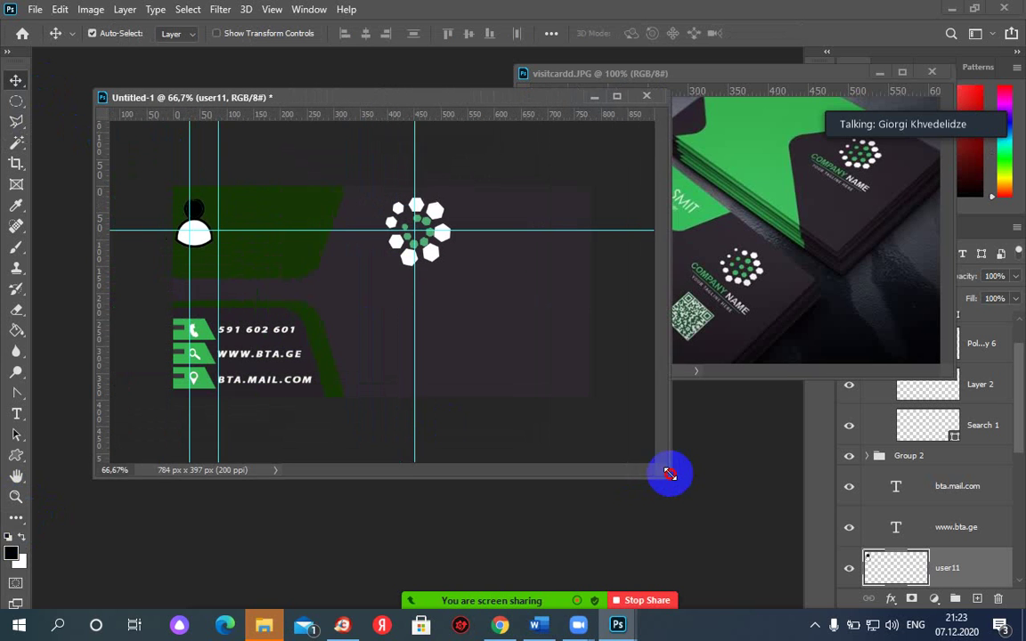
left_click_drag(375, 393, 648, 469)
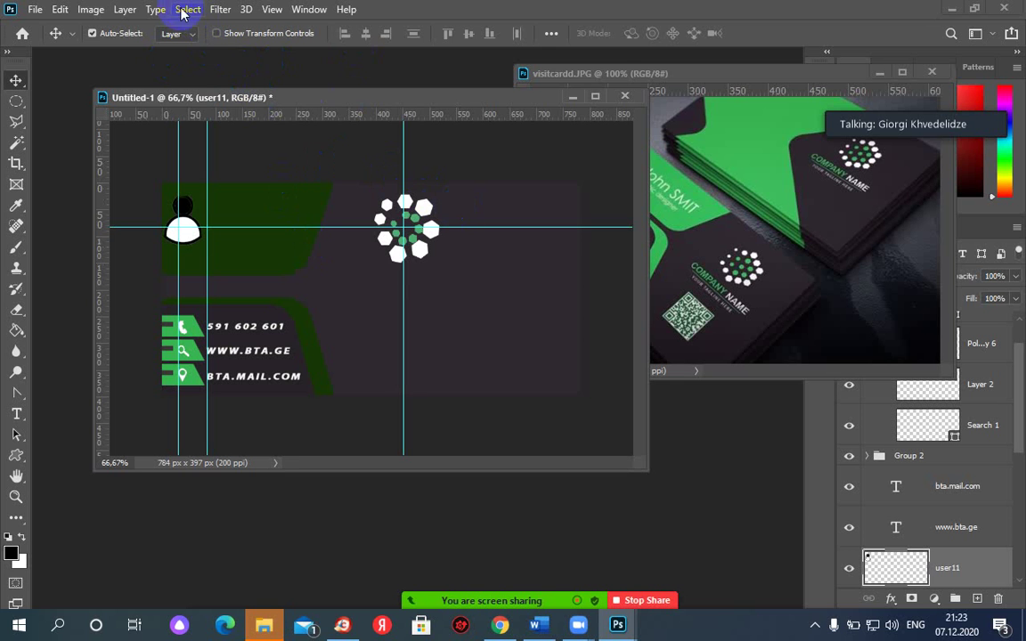
Clear all canvas guides from the business card
left_click(270, 9)
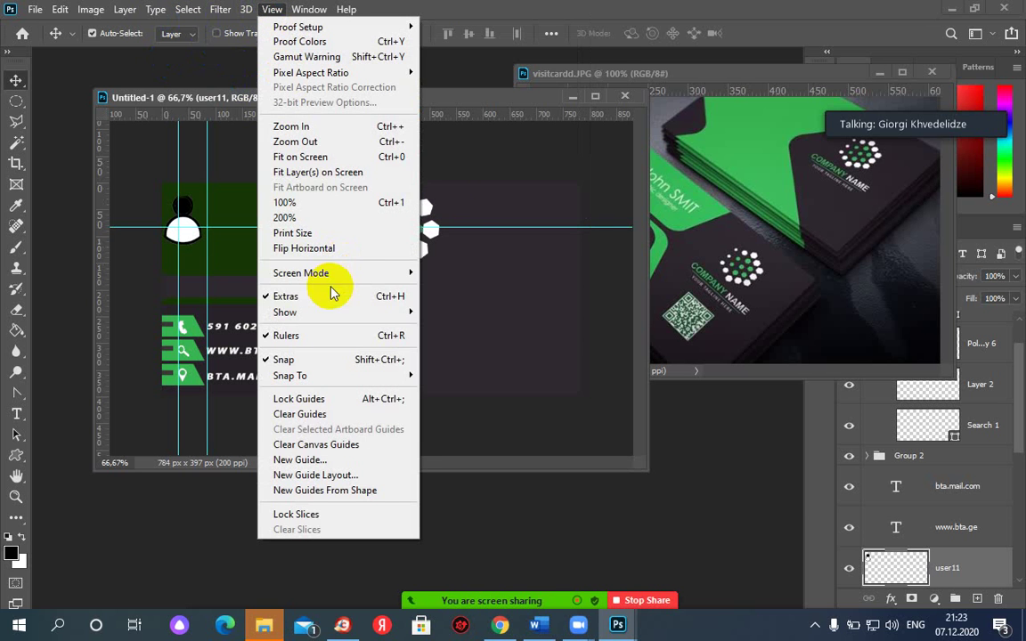
left_click(326, 443)
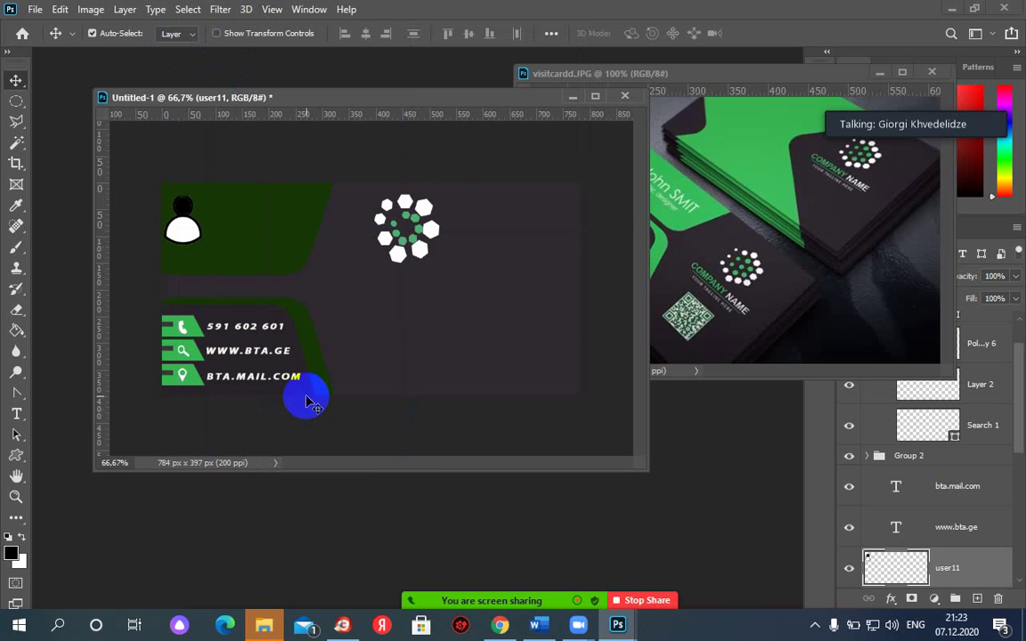
left_click_drag(412, 103, 341, 97)
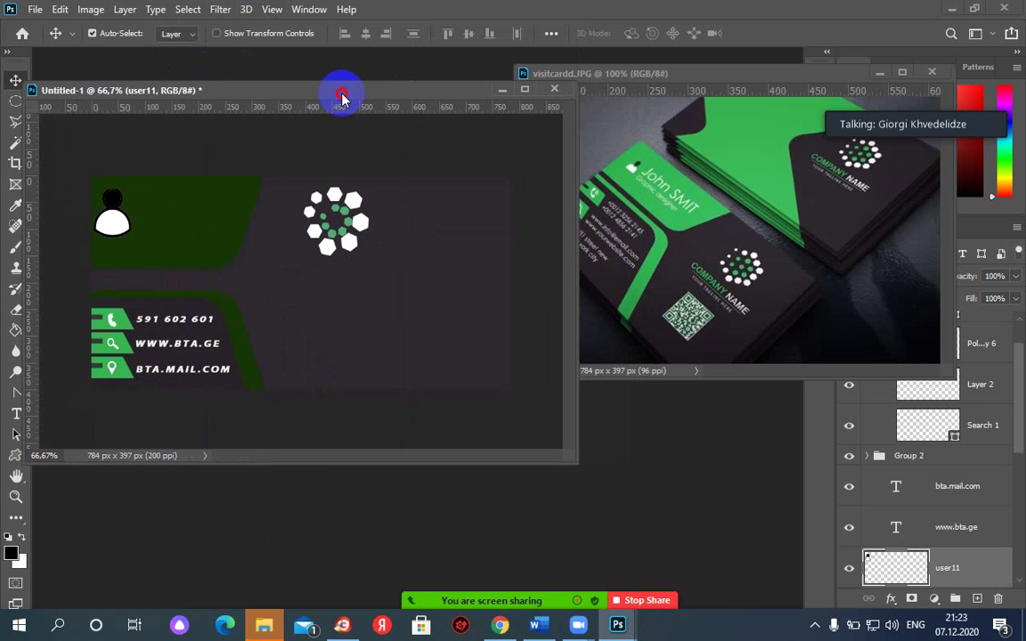
left_click(111, 216)
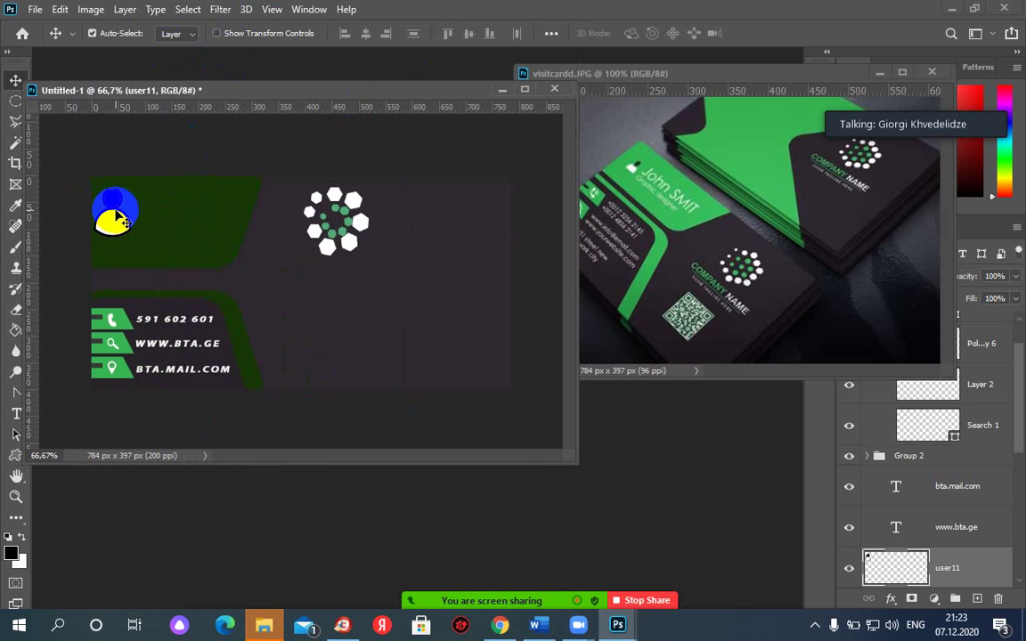